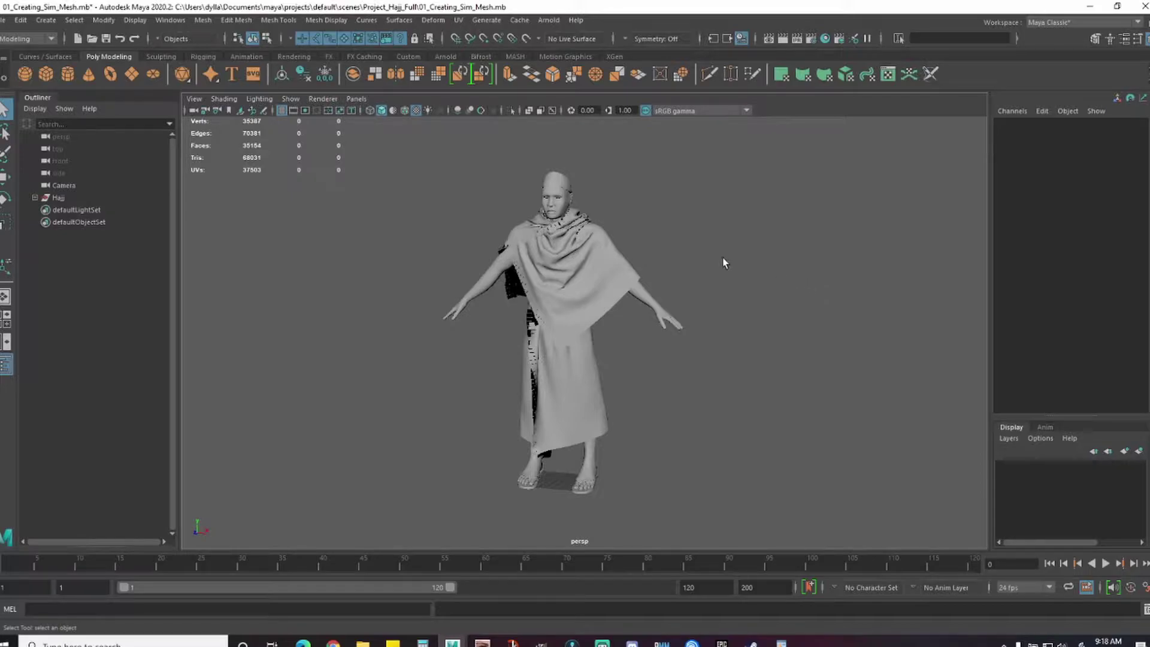
- Select the character's shawl mesh and examine its topology and folds around the neck, shoulders and edges
{"action": "scroll", "coordinate": [574, 306], "scroll_direction": "up", "scroll_amount": 3}
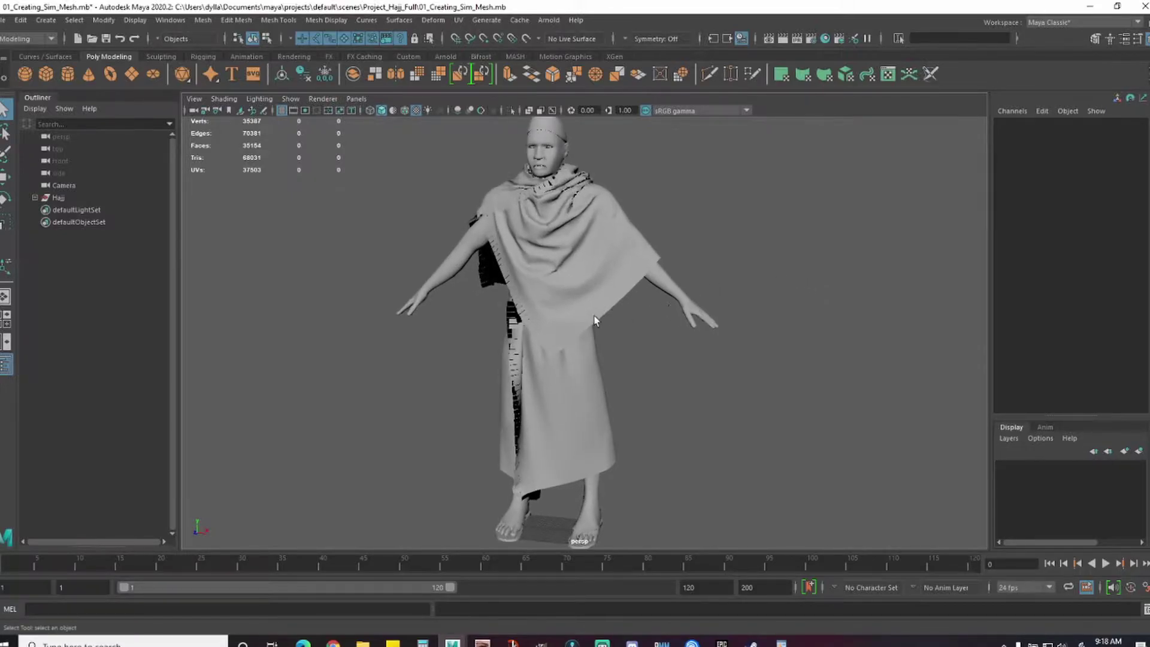
{"action": "left_click", "coordinate": [575, 386]}
{"action": "left_click", "coordinate": [587, 301]}
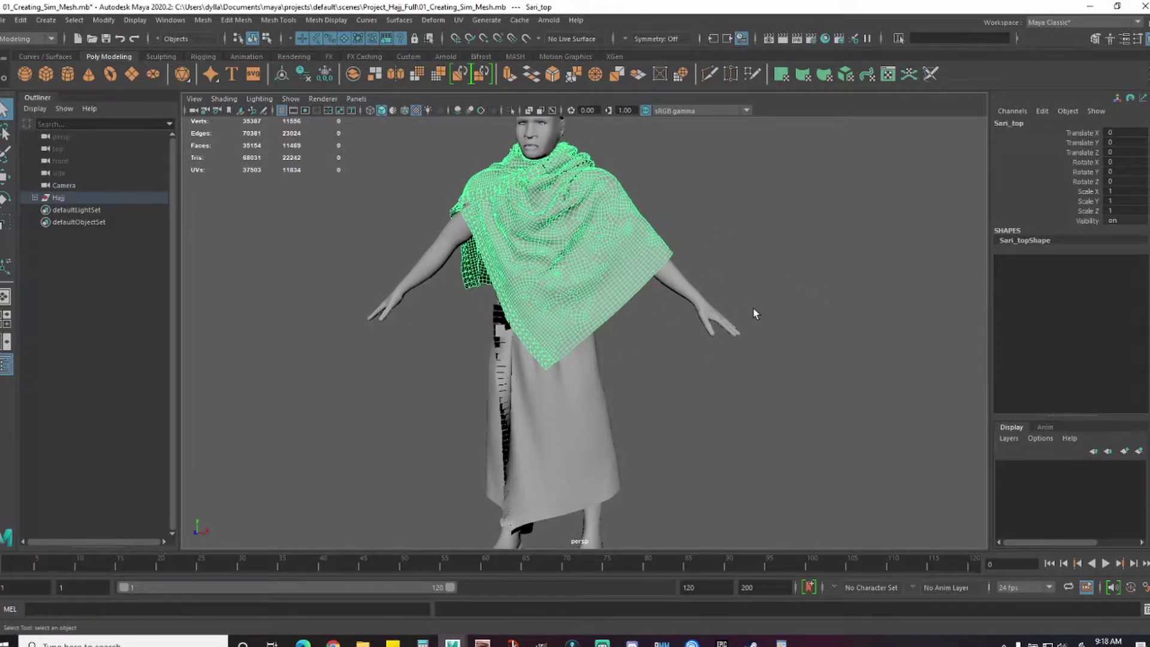
{"action": "scroll", "coordinate": [711, 317], "scroll_direction": "down", "scroll_amount": 1}
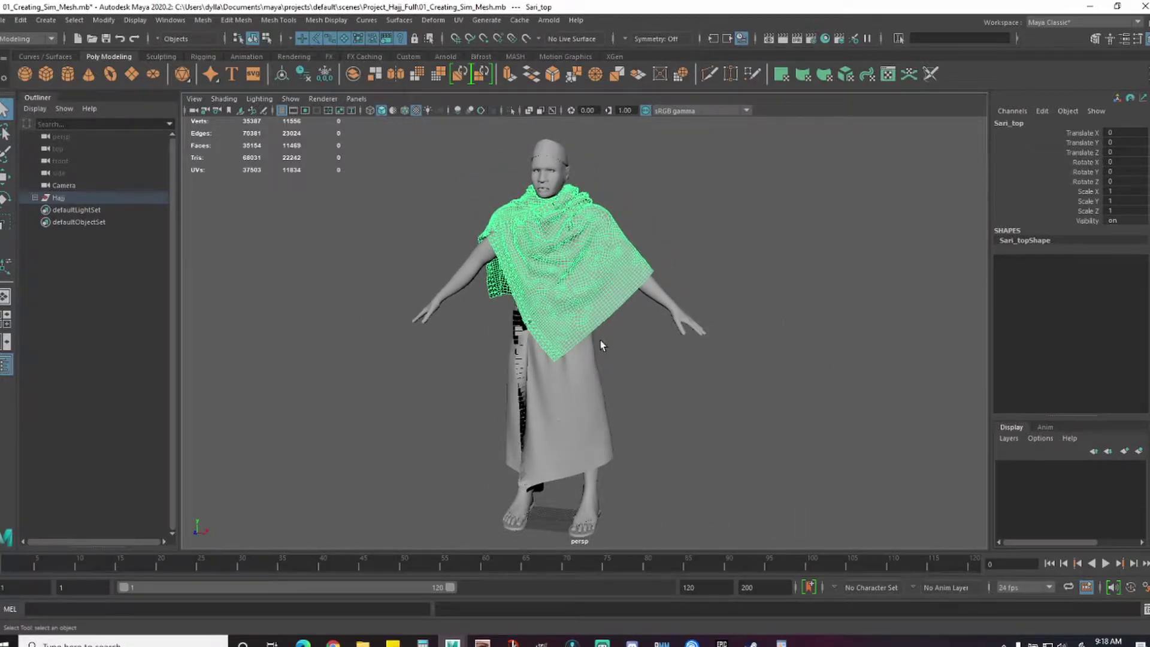
{"action": "right_click_drag", "start_coordinate": [498, 264], "coordinate": [669, 239], "text": "alt"}
{"action": "middle_click_drag", "start_coordinate": [570, 217], "coordinate": [622, 421], "text": "alt"}
{"action": "right_click_drag", "start_coordinate": [542, 375], "coordinate": [568, 390], "text": "alt"}
{"action": "left_click_drag", "start_coordinate": [523, 391], "coordinate": [555, 390], "text": "alt"}
{"action": "right_click_drag", "start_coordinate": [555, 389], "coordinate": [595, 398], "text": "alt"}
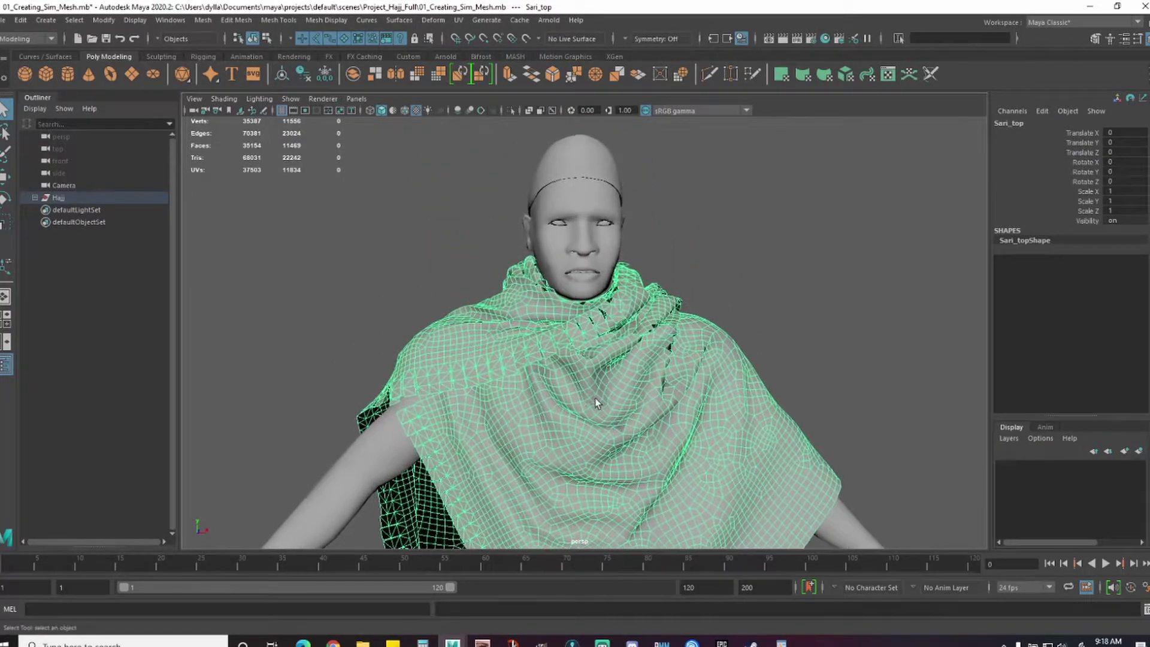
{"action": "left_click_drag", "start_coordinate": [595, 398], "coordinate": [489, 379], "text": "alt"}
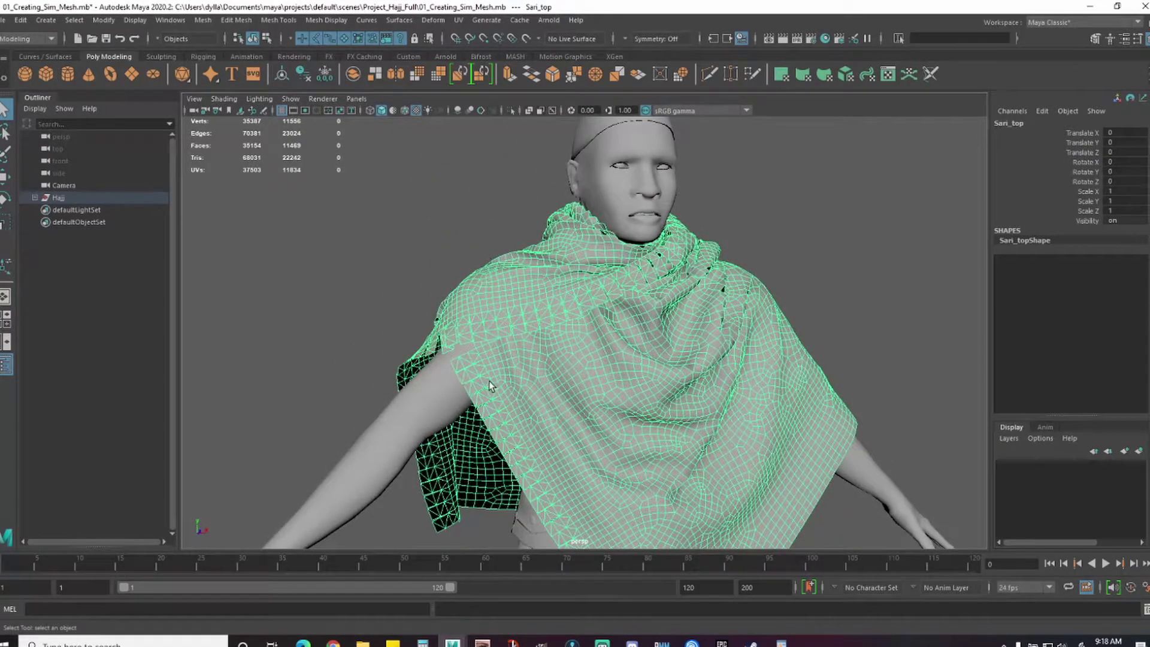
{"action": "right_click_drag", "start_coordinate": [489, 380], "coordinate": [604, 365], "text": "alt"}
{"action": "left_click_drag", "start_coordinate": [515, 367], "coordinate": [575, 344], "text": "alt"}
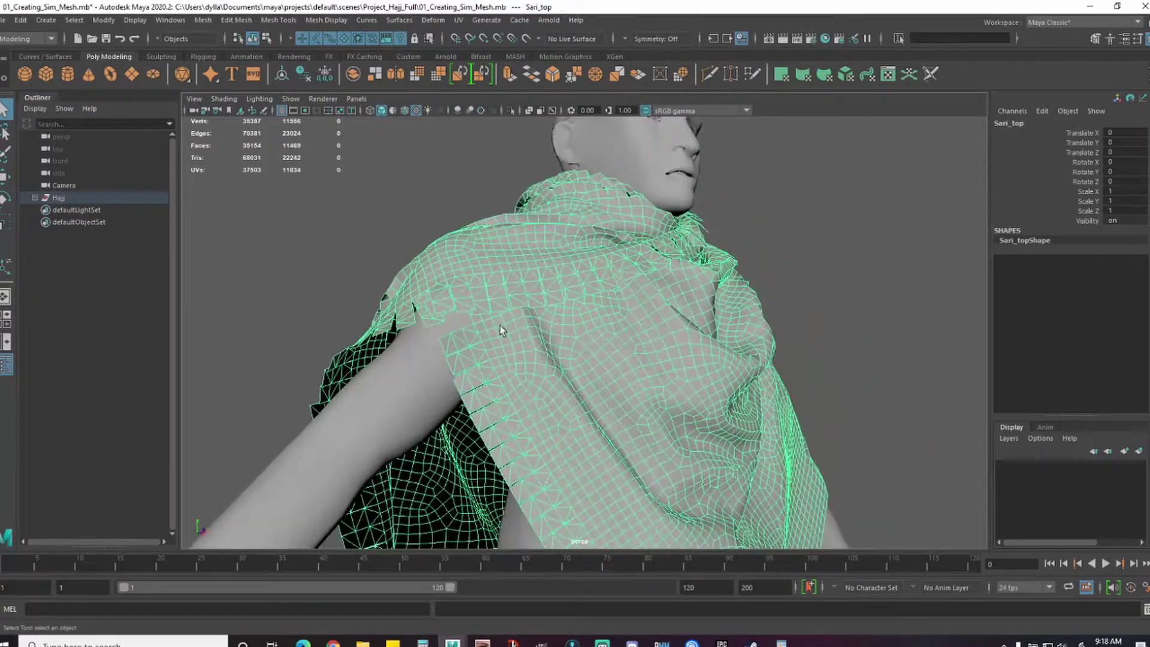
{"action": "left_click_drag", "start_coordinate": [490, 336], "coordinate": [663, 303], "text": "alt"}
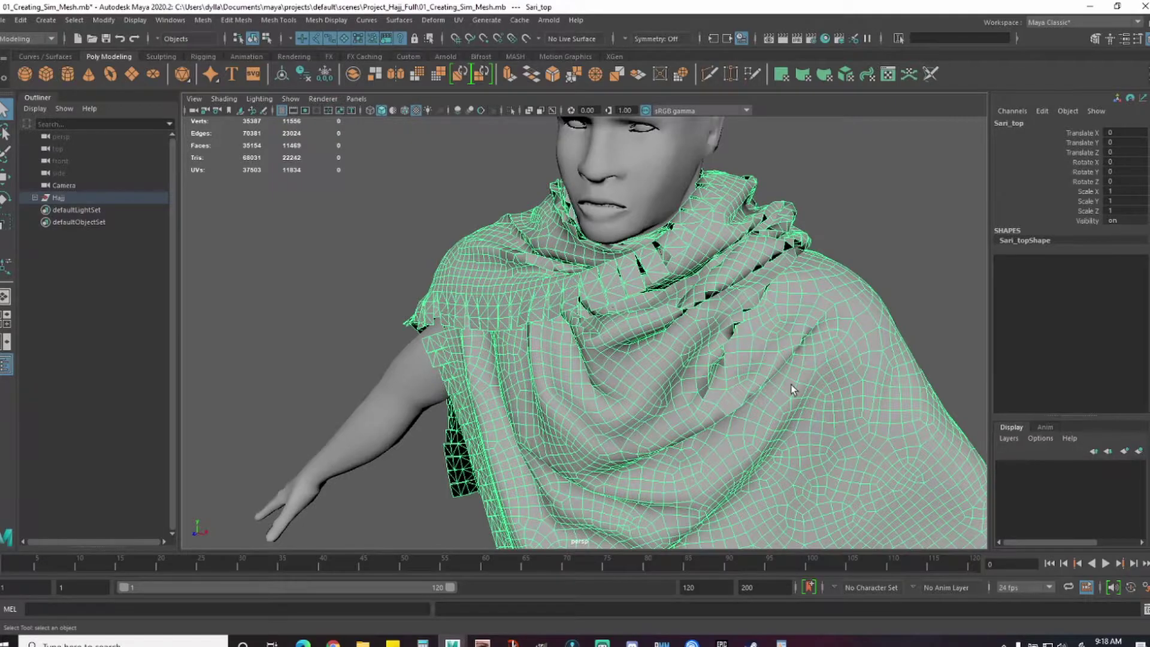
{"action": "scroll", "coordinate": [791, 390], "scroll_direction": "down", "scroll_amount": 4}
{"action": "scroll", "coordinate": [738, 364], "scroll_direction": "up", "scroll_amount": 1}
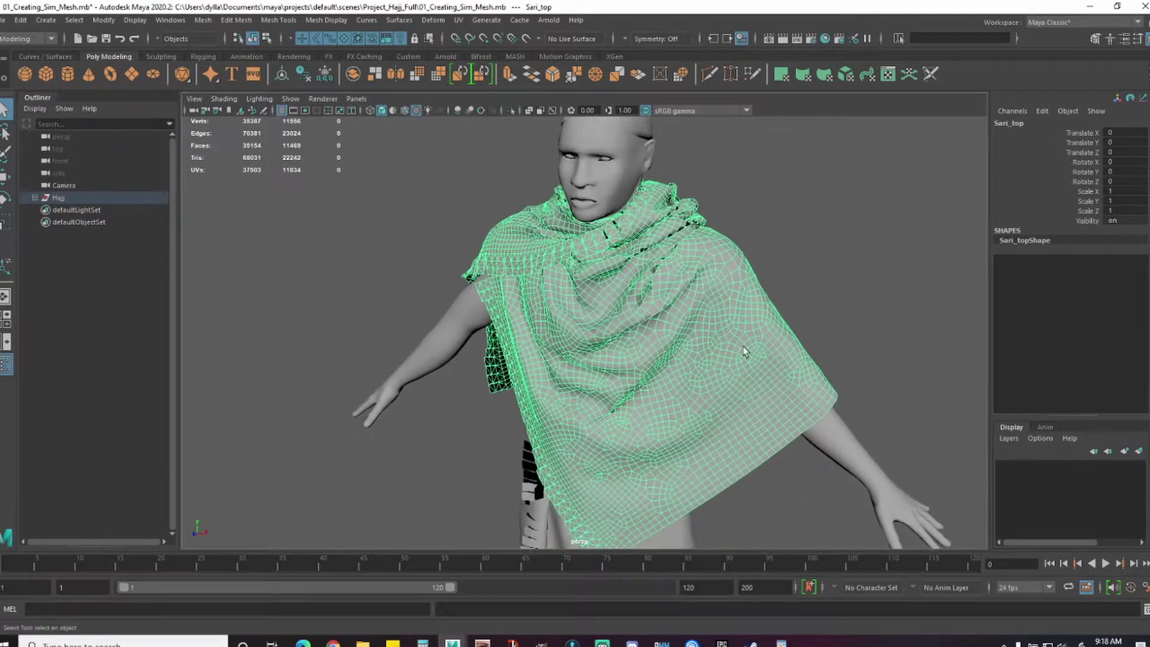
{"action": "scroll", "coordinate": [744, 352], "scroll_direction": "down", "scroll_amount": 4}
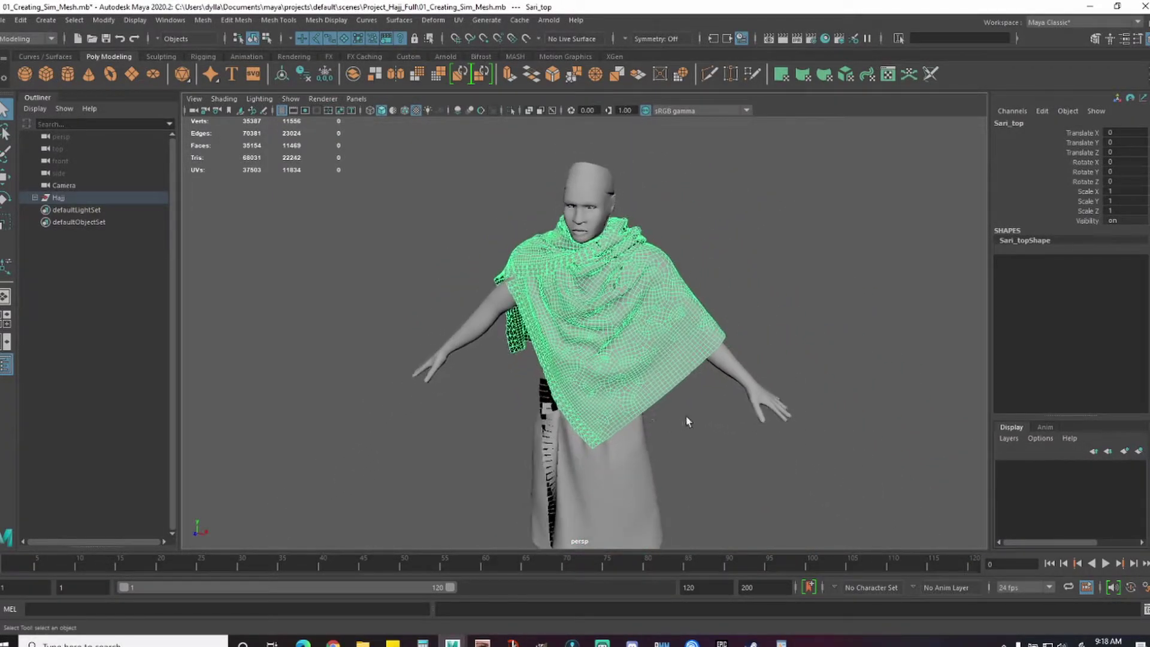
{"action": "scroll", "coordinate": [688, 421], "scroll_direction": "down", "scroll_amount": 3}
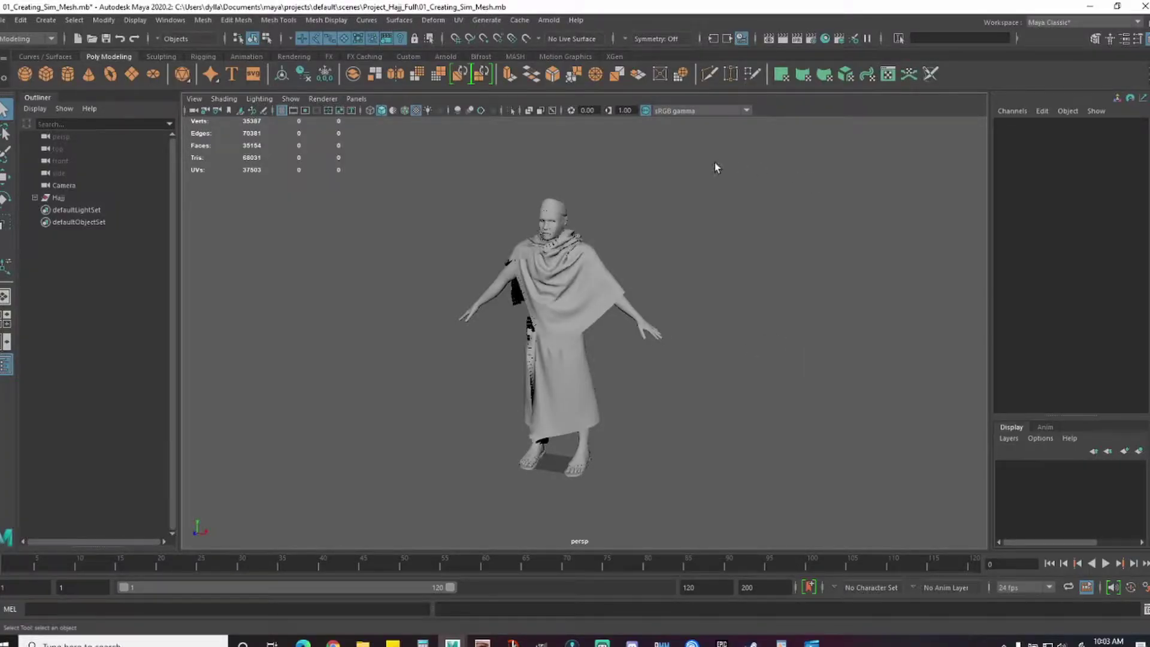
- Create a polygon plane at the character's feet and set its width and height to 150
{"action": "left_click", "coordinate": [46, 20]}
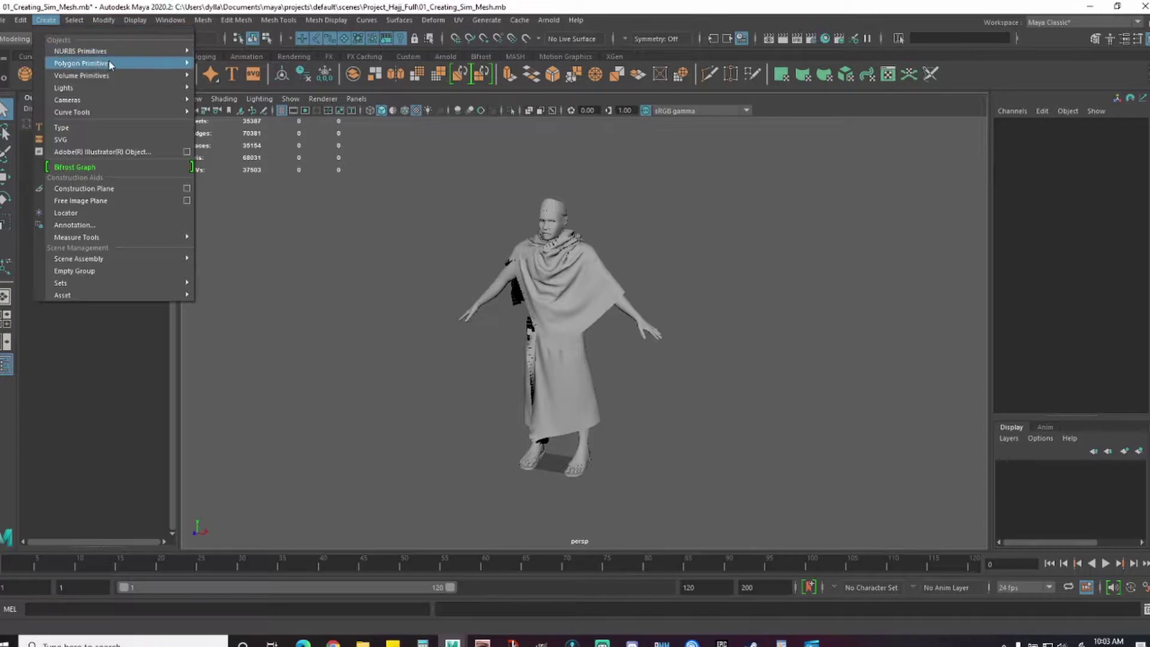
{"action": "mouse_move", "coordinate": [114, 63]}
{"action": "left_click", "coordinate": [255, 125]}
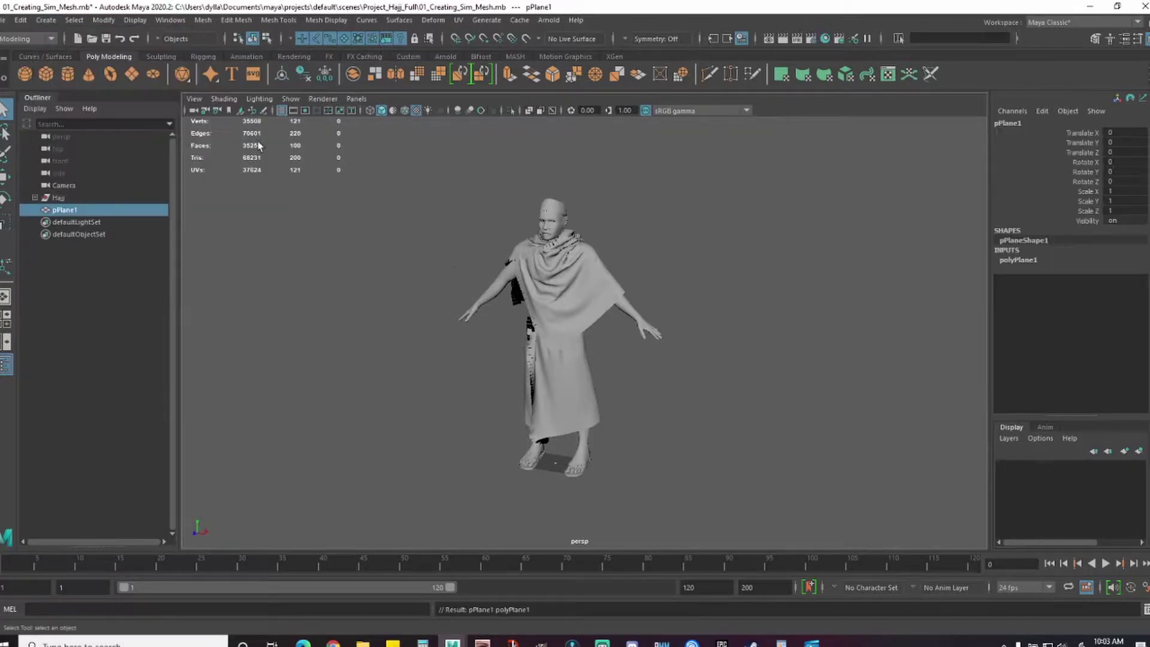
{"action": "left_click", "coordinate": [1019, 260]}
{"action": "left_click_drag", "start_coordinate": [1089, 270], "coordinate": [1082, 288]}
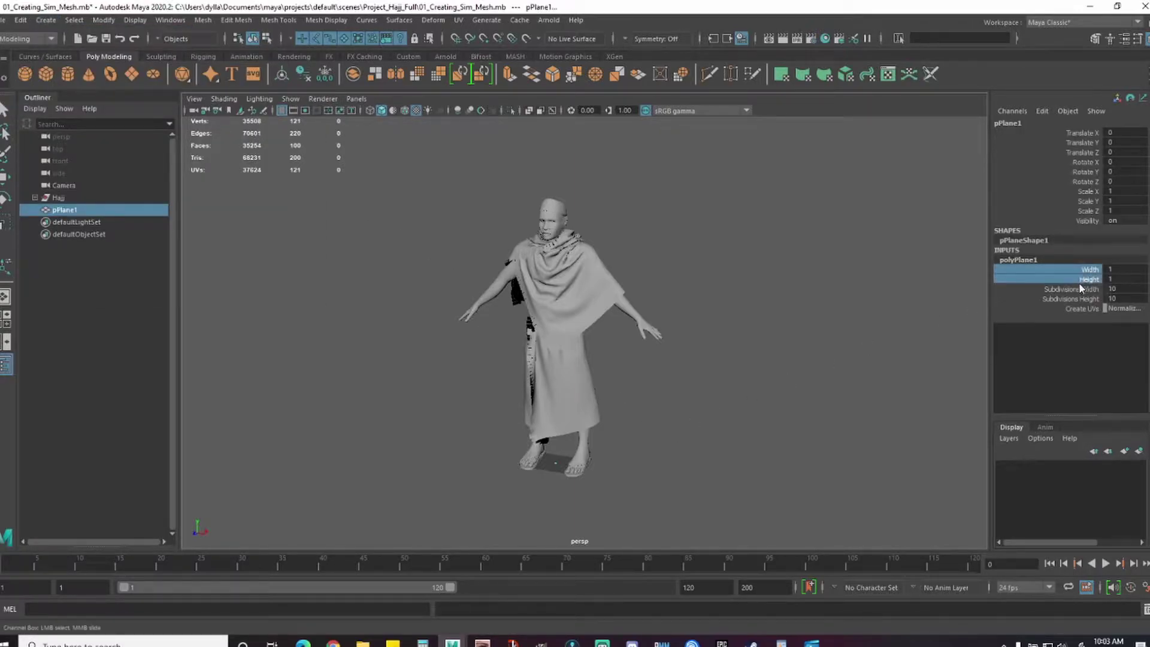
{"action": "middle_click_drag", "start_coordinate": [728, 360], "coordinate": [842, 361]}
{"action": "left_click_drag", "start_coordinate": [1134, 270], "coordinate": [1126, 279]}
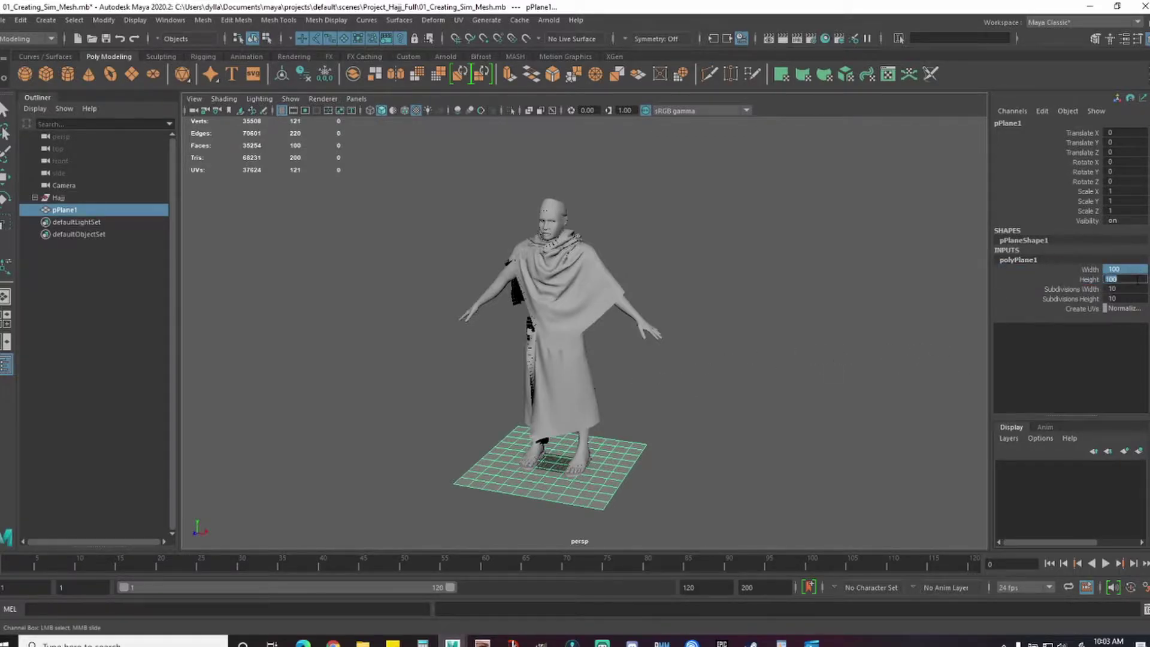
{"action": "type", "text": "150"}
{"action": "key", "text": "Return"}
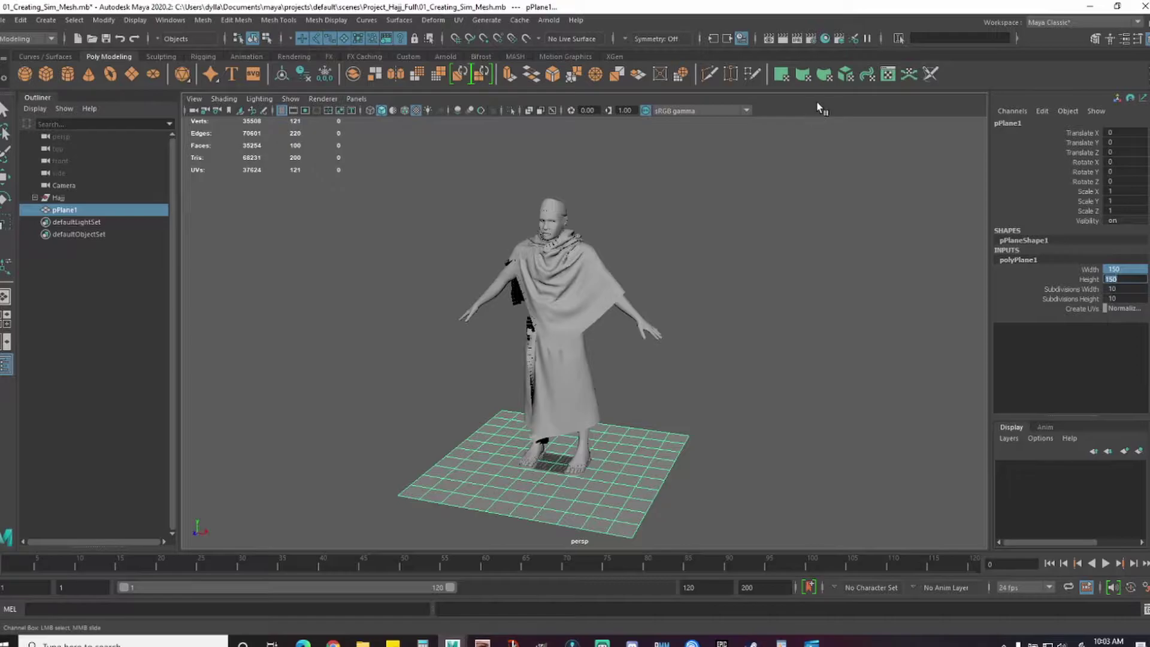
- Move the plane about 130 units along X so it lies beside the character
{"action": "key", "text": "w"}
{"action": "left_click_drag", "start_coordinate": [604, 472], "coordinate": [786, 505]}
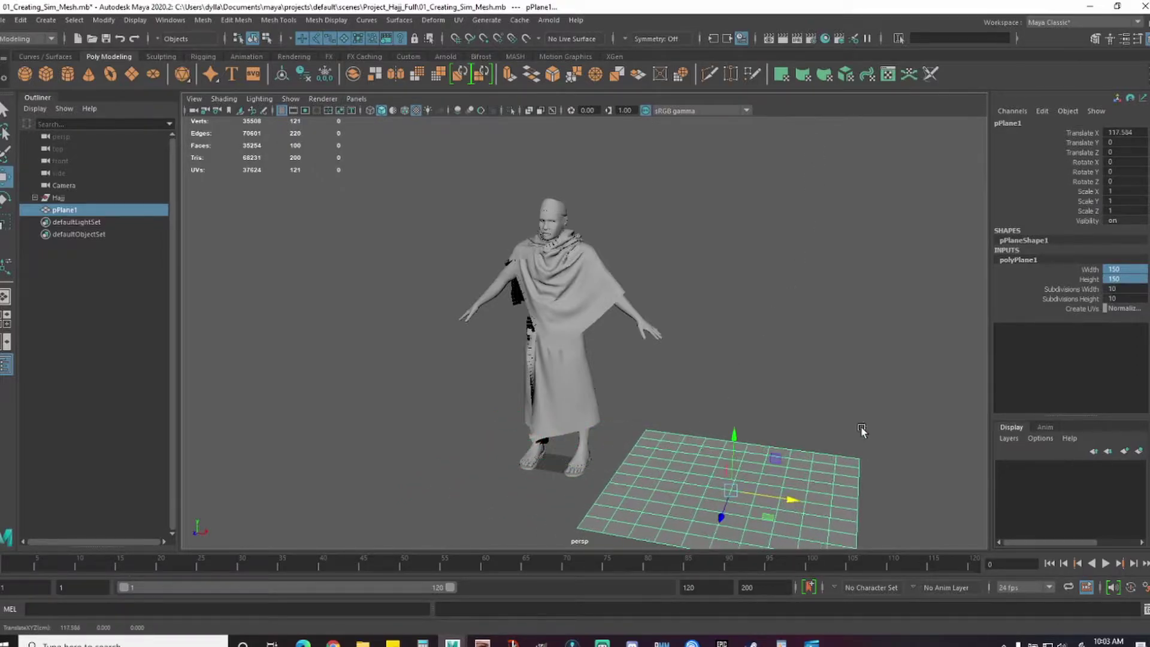
{"action": "right_click_drag", "start_coordinate": [862, 429], "coordinate": [757, 356], "text": "alt"}
{"action": "middle_click_drag", "start_coordinate": [741, 354], "coordinate": [718, 317], "text": "alt"}
{"action": "right_click_drag", "start_coordinate": [719, 316], "coordinate": [815, 343], "text": "alt"}
{"action": "middle_click_drag", "start_coordinate": [815, 343], "coordinate": [770, 311], "text": "alt"}
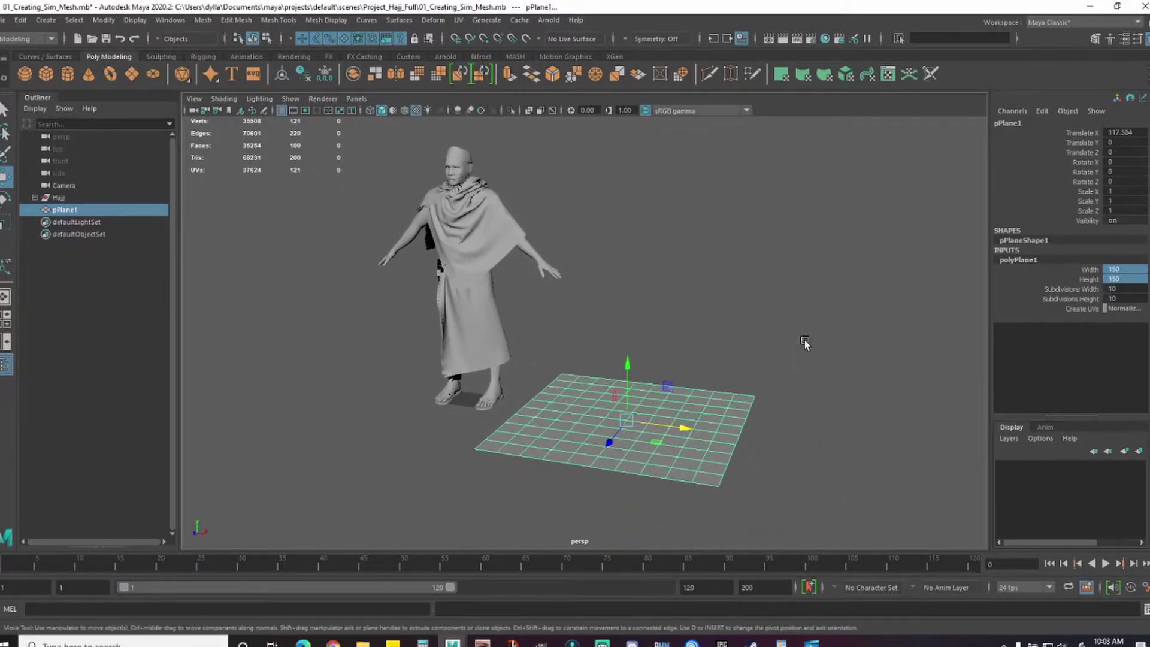
{"action": "left_click_drag", "start_coordinate": [682, 429], "coordinate": [700, 433]}
{"action": "key", "text": "q"}
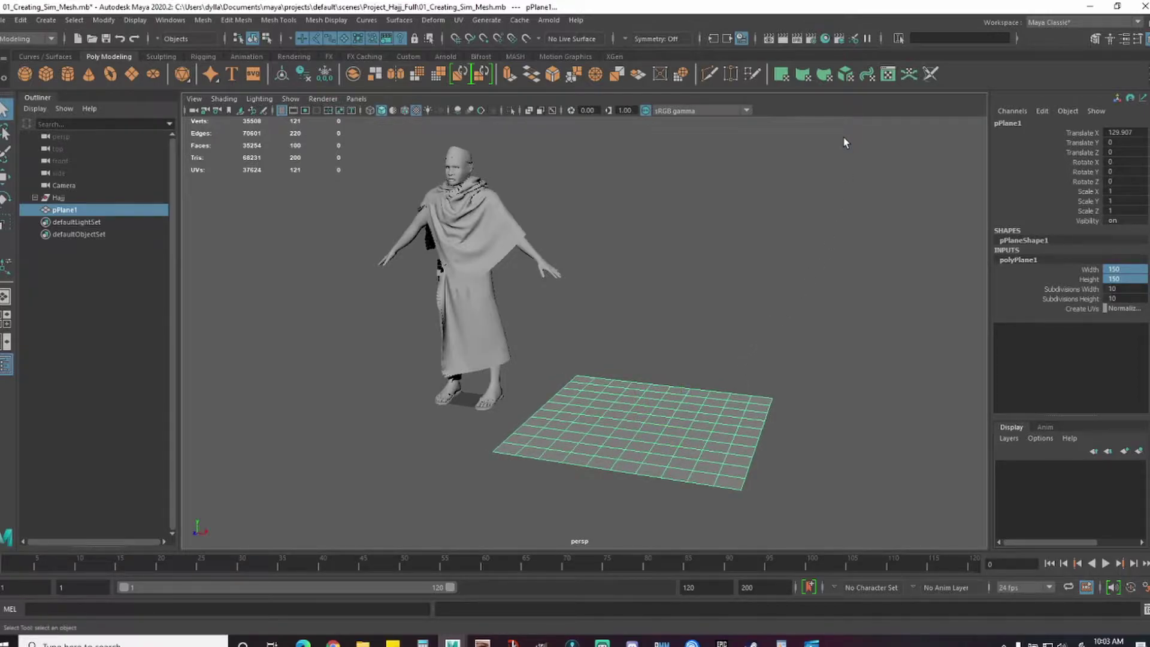
- Compare the mesh counts of the shawl and the new plane
{"action": "left_click", "coordinate": [512, 226]}
{"action": "left_click", "coordinate": [620, 424]}
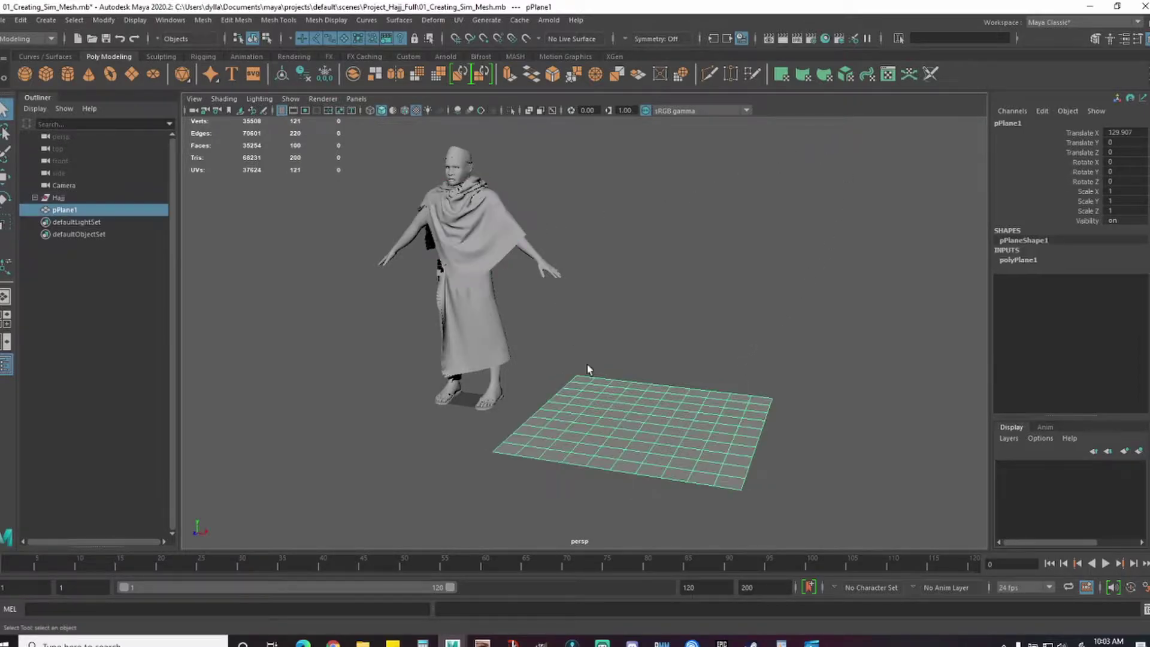
{"action": "left_click", "coordinate": [500, 251]}
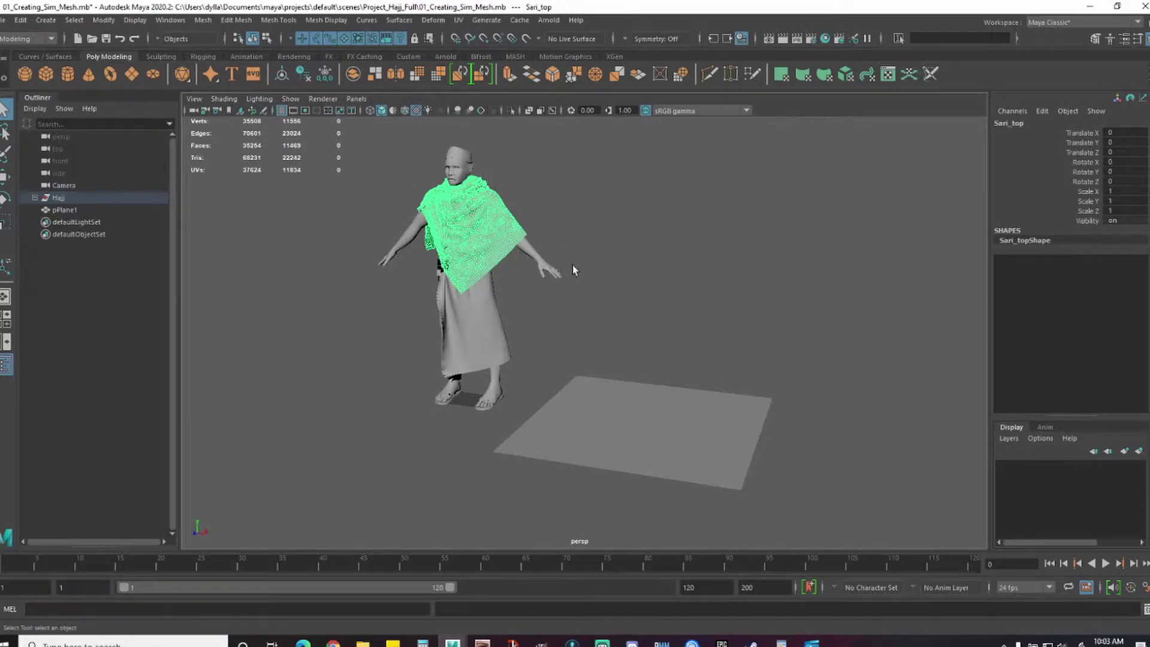
{"action": "left_click", "coordinate": [650, 413]}
- Raise the plane's width and height subdivisions to 50, and further to 100
{"action": "left_click", "coordinate": [1002, 262]}
{"action": "left_click_drag", "start_coordinate": [1072, 289], "coordinate": [1072, 299]}
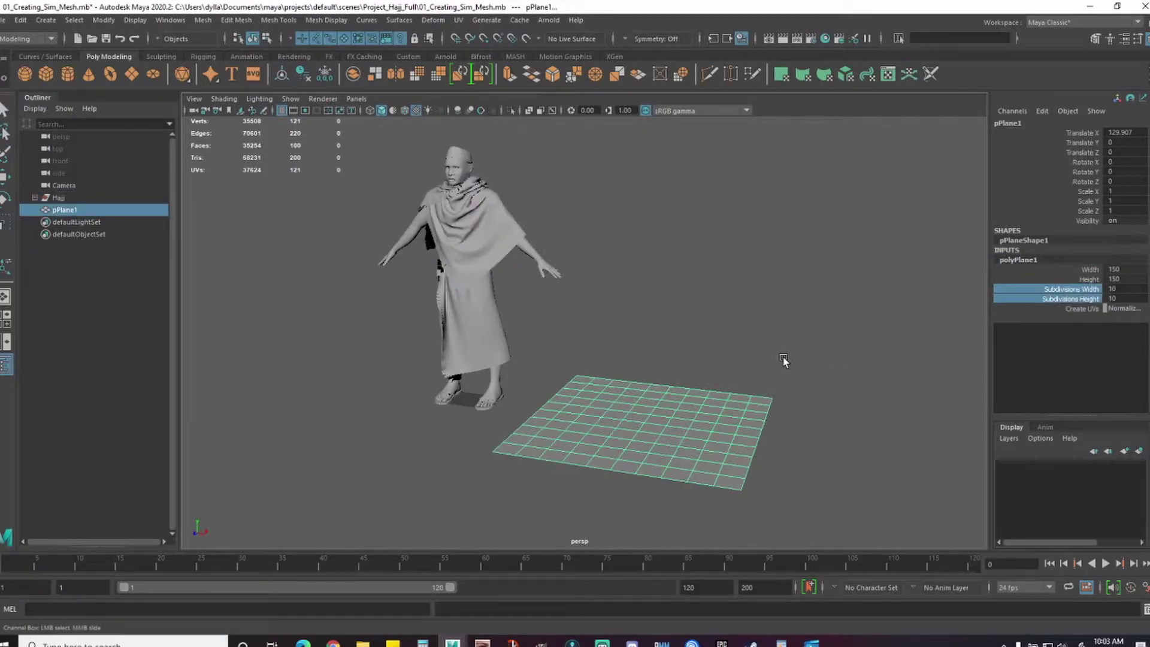
{"action": "middle_click_drag", "start_coordinate": [794, 360], "coordinate": [921, 329]}
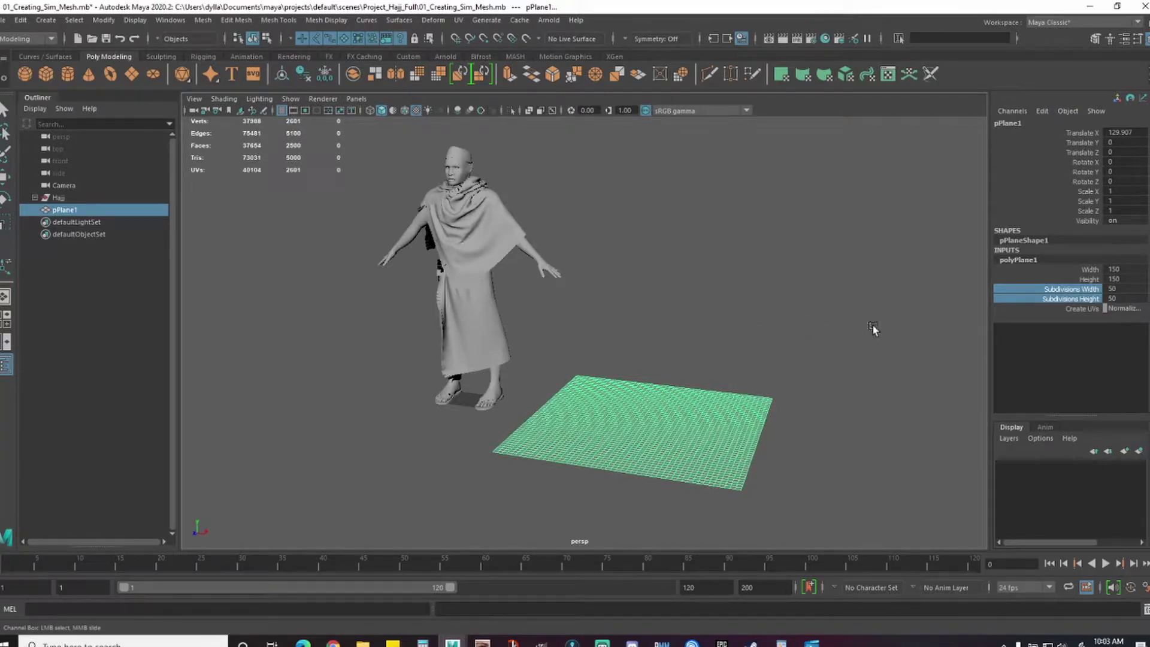
{"action": "left_click_drag", "start_coordinate": [1133, 290], "coordinate": [1137, 299]}
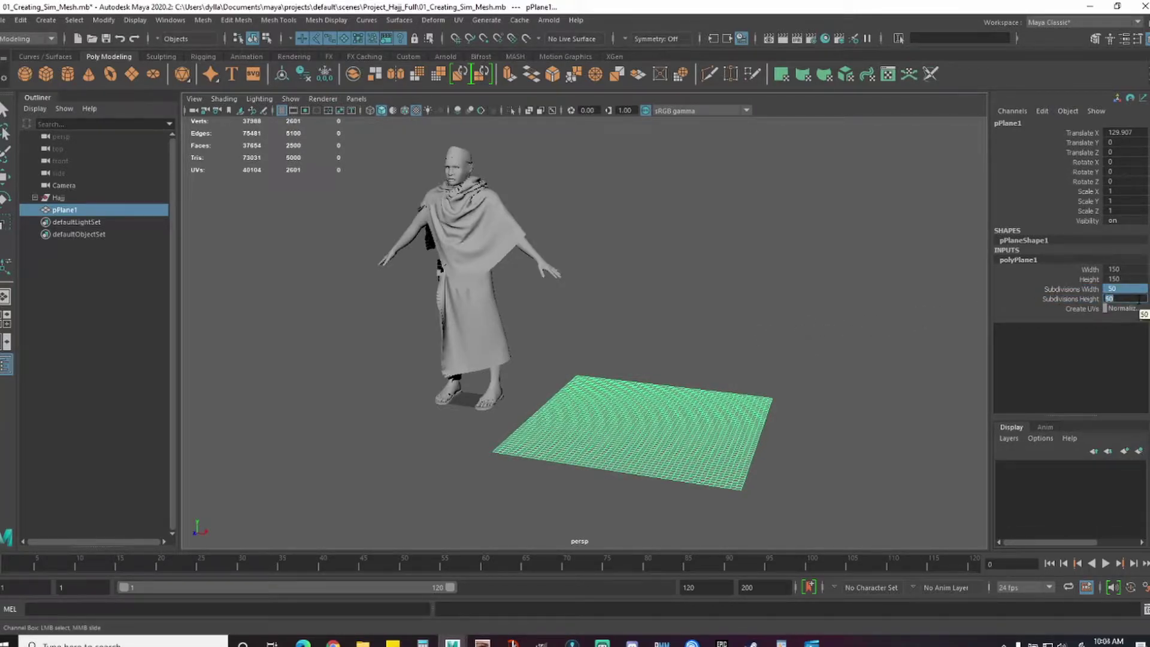
{"action": "type", "text": "100"}
{"action": "key", "text": "Return"}
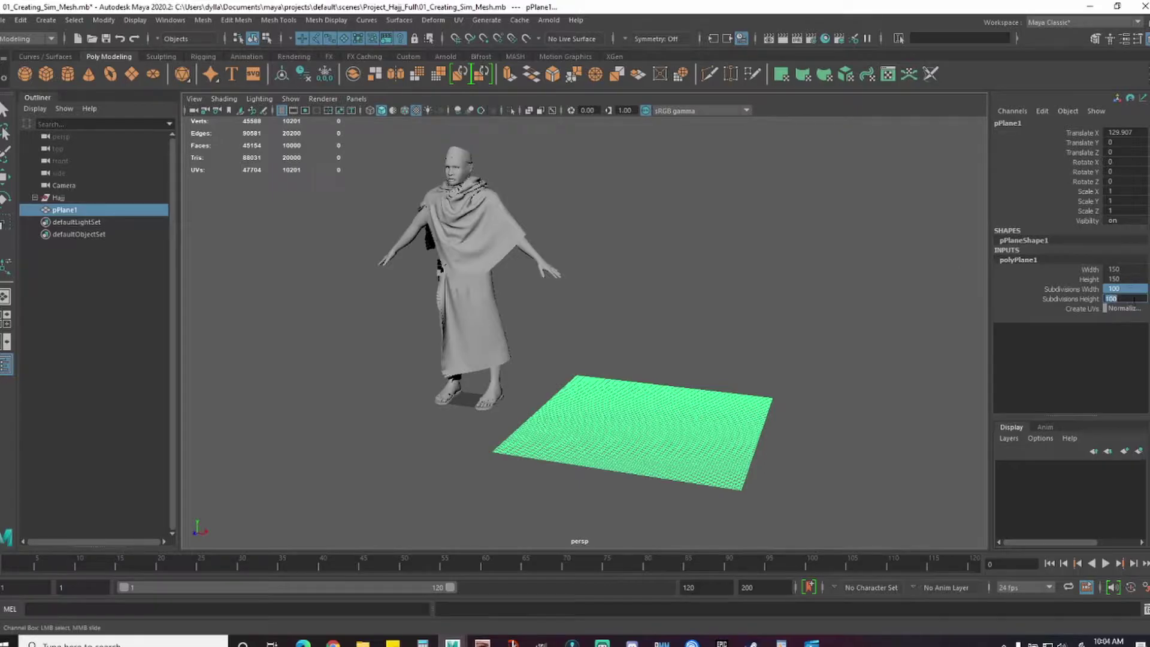
- Try 500 for both of the plane's subdivision values and fall back to the defaults
{"action": "type", "text": "500"}
{"action": "key", "text": "Return"}
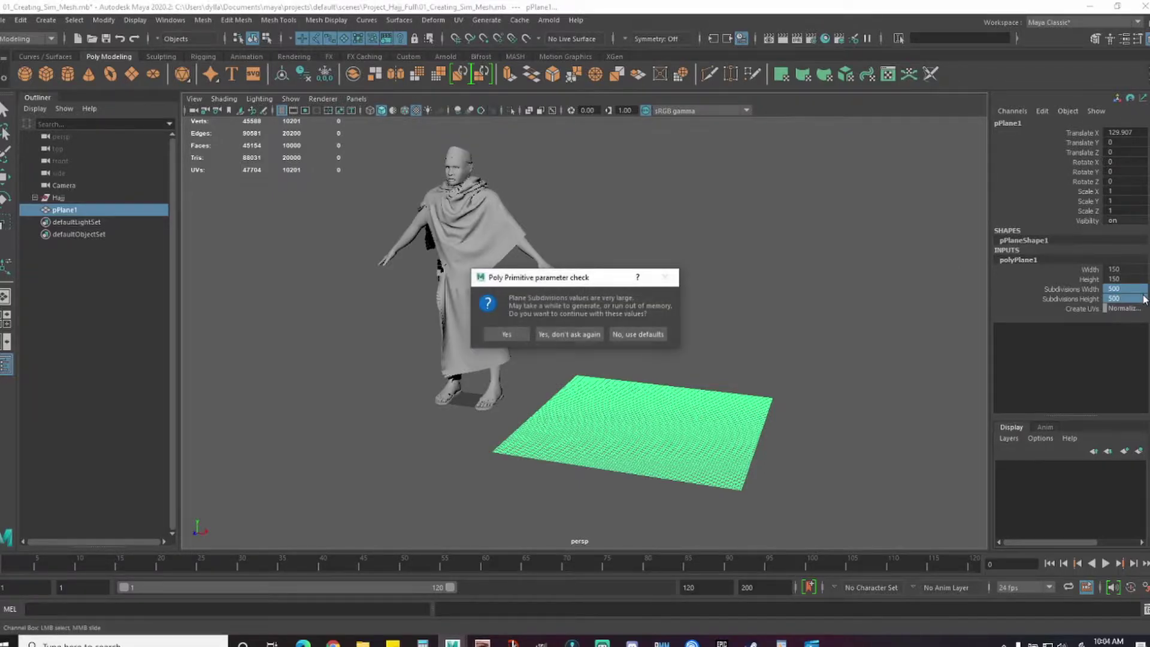
{"action": "left_click", "coordinate": [656, 332]}
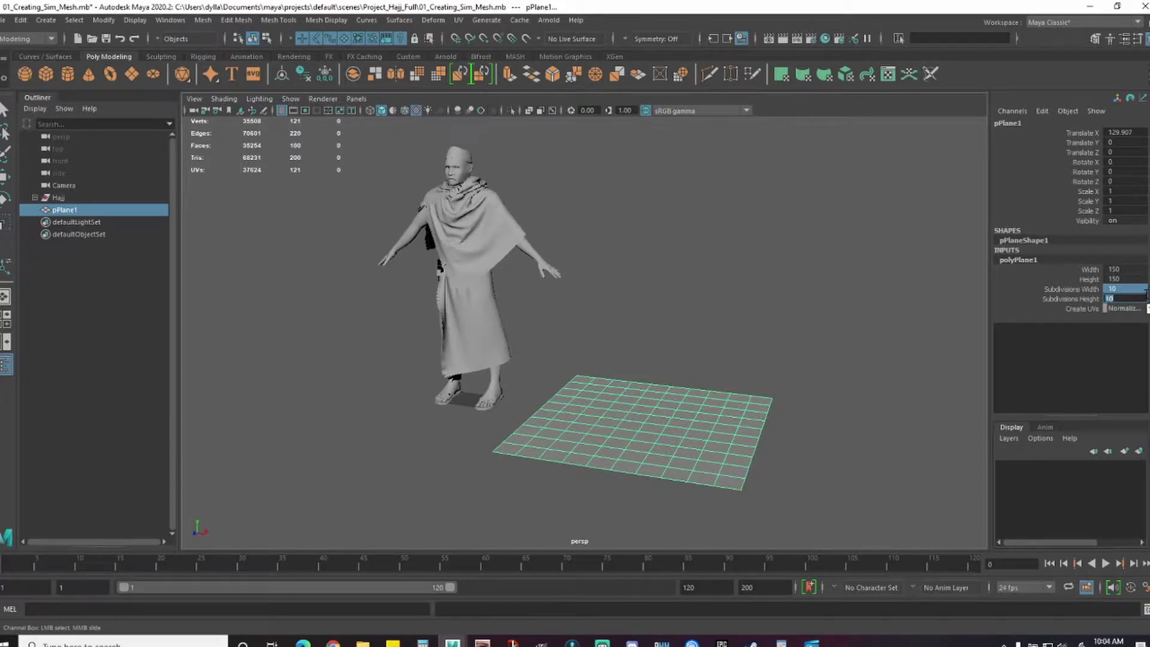
- Set both of the plane's subdivision values to 50, then try 75 and undo it
{"action": "type", "text": "1"}
{"action": "key", "text": "Return"}
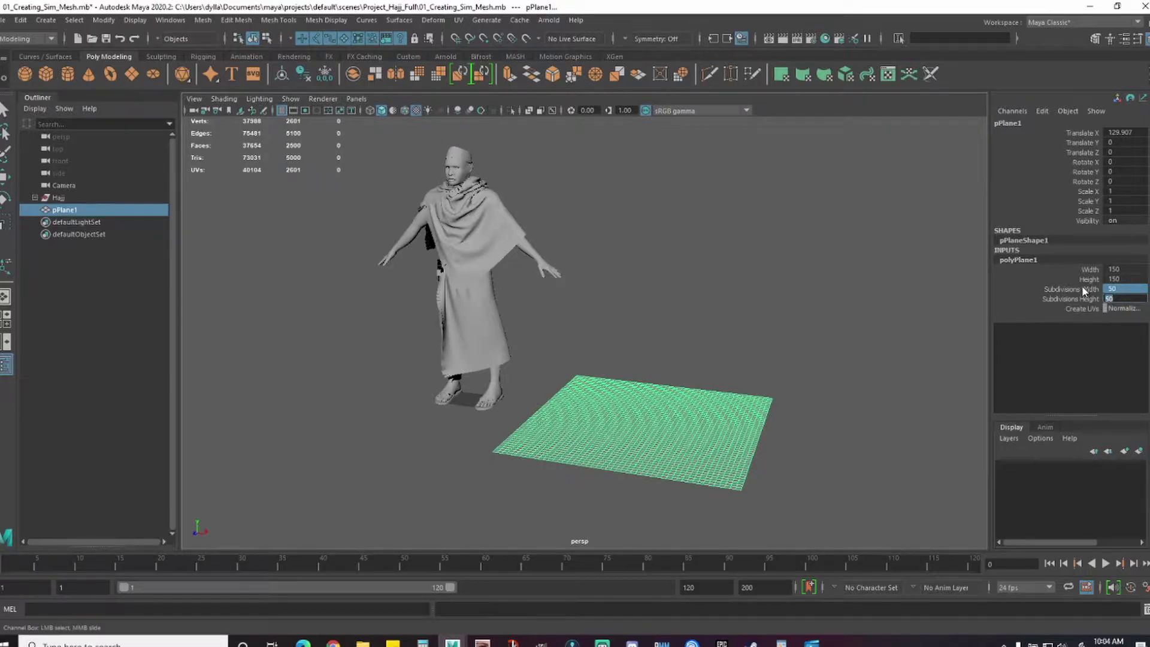
{"action": "left_click", "coordinate": [1117, 289]}
{"action": "left_click_drag", "start_coordinate": [1121, 297], "coordinate": [1122, 298]}
{"action": "type", "text": "75"}
{"action": "key", "text": "Return"}
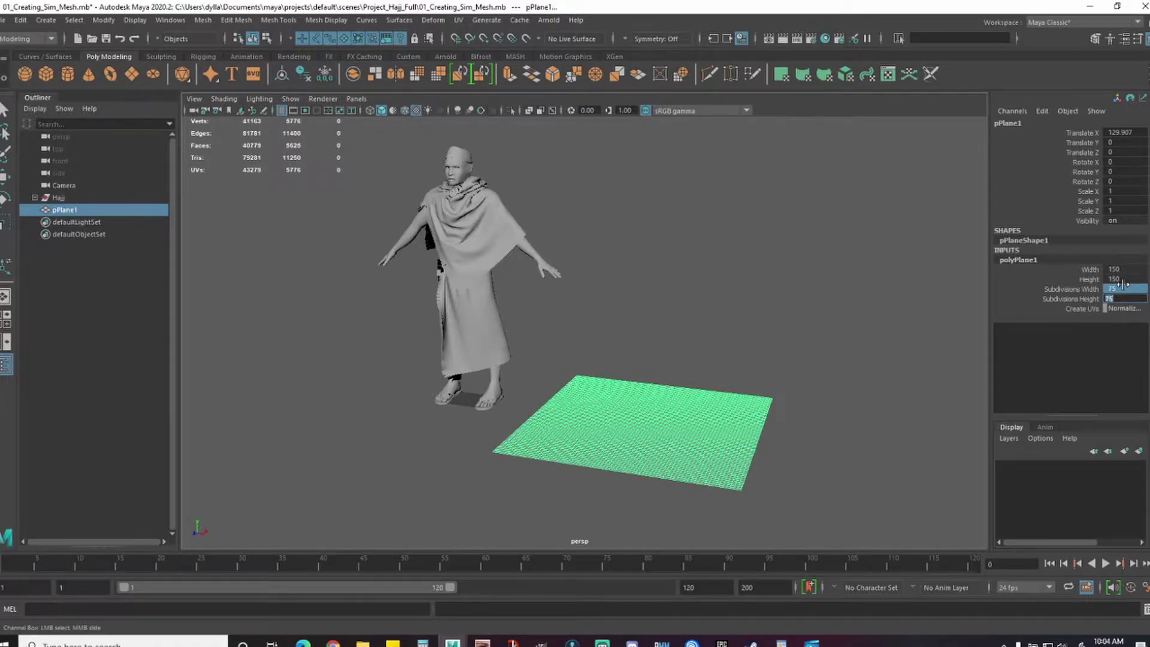
{"action": "left_click_drag", "start_coordinate": [1080, 290], "coordinate": [1078, 302]}
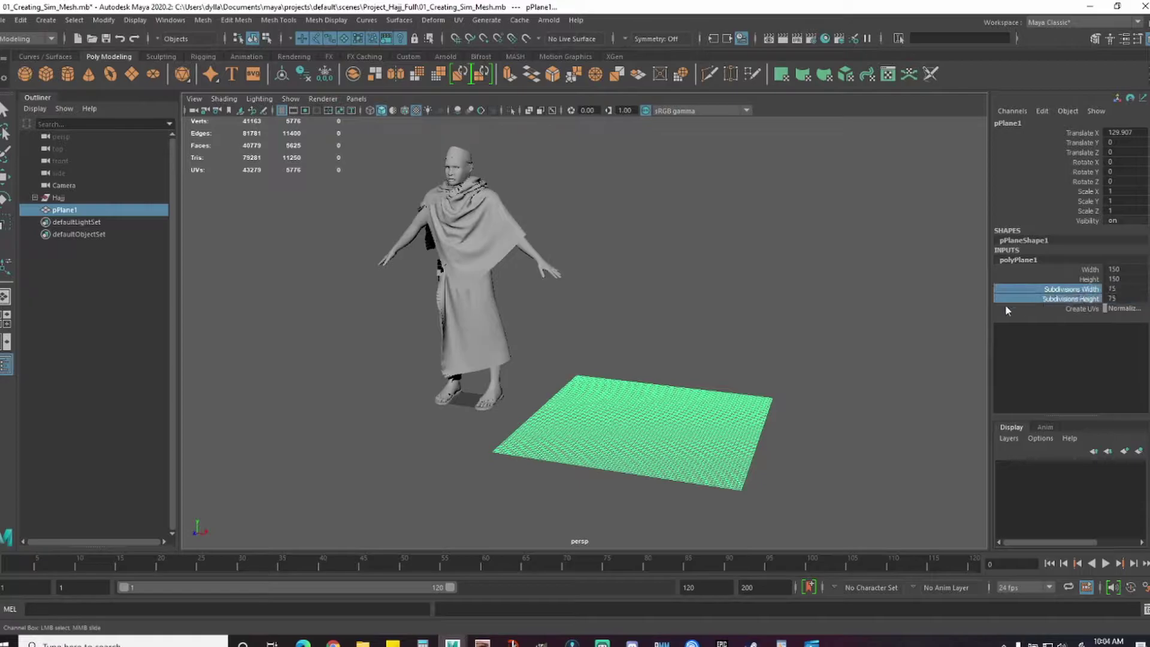
{"action": "key", "text": "ctrl+z"}
- Set the plane's width and height subdivisions to 100
{"action": "left_click", "coordinate": [1120, 288]}
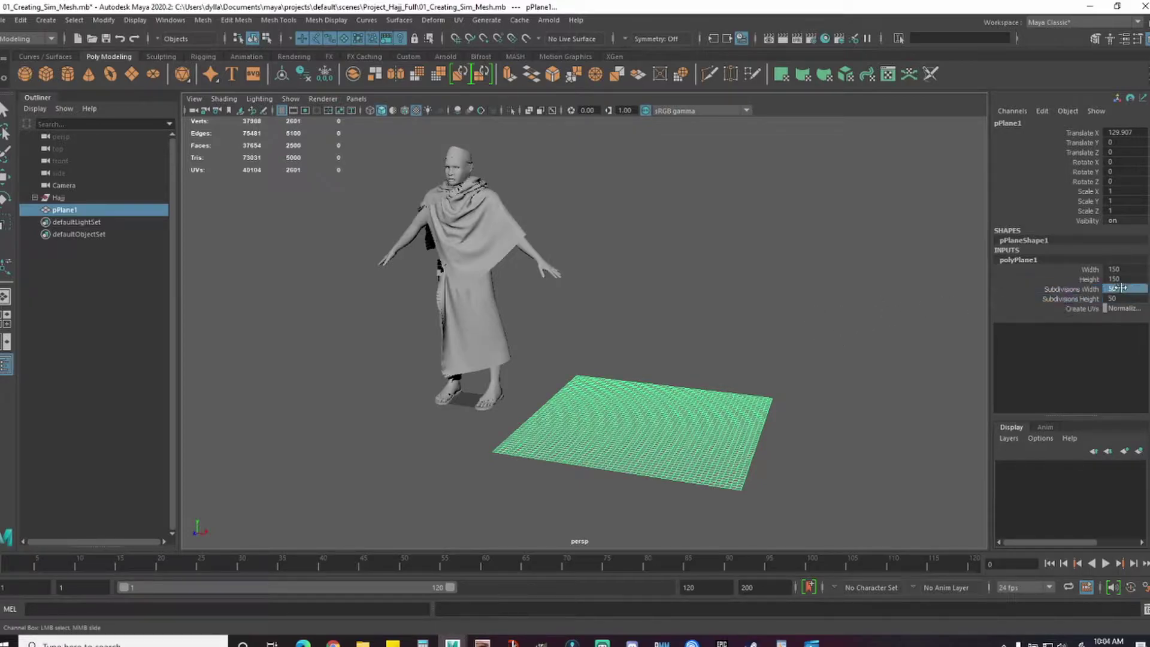
{"action": "left_click", "coordinate": [1124, 298]}
{"action": "type", "text": "100"}
{"action": "key", "text": "Return"}
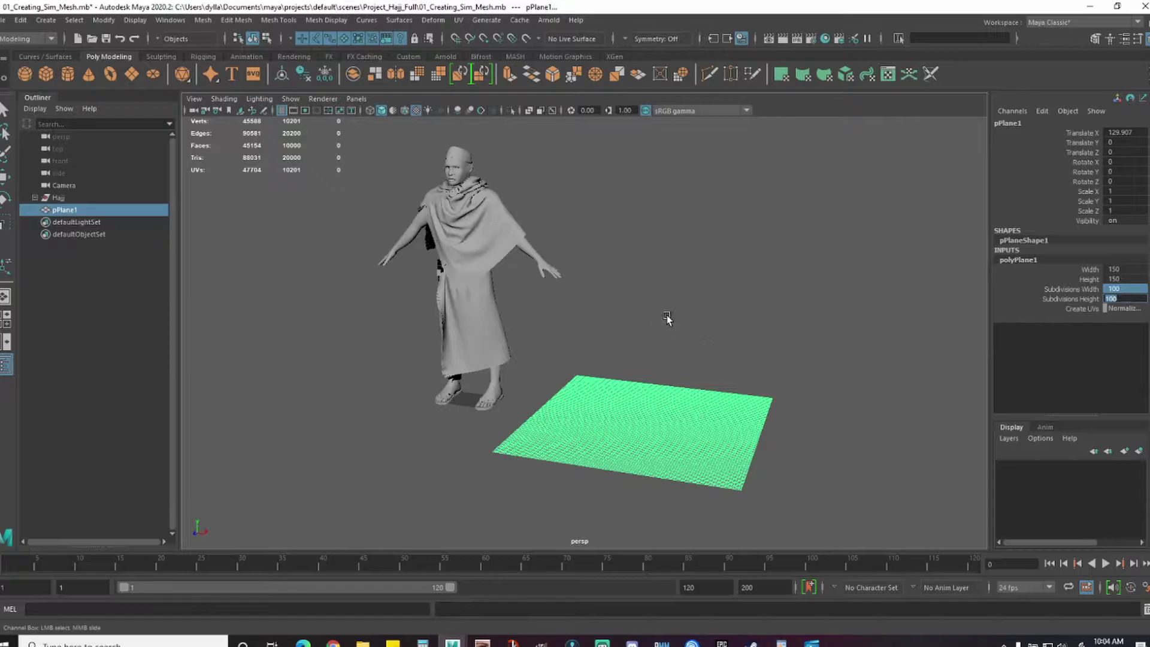
{"action": "key", "text": "q"}
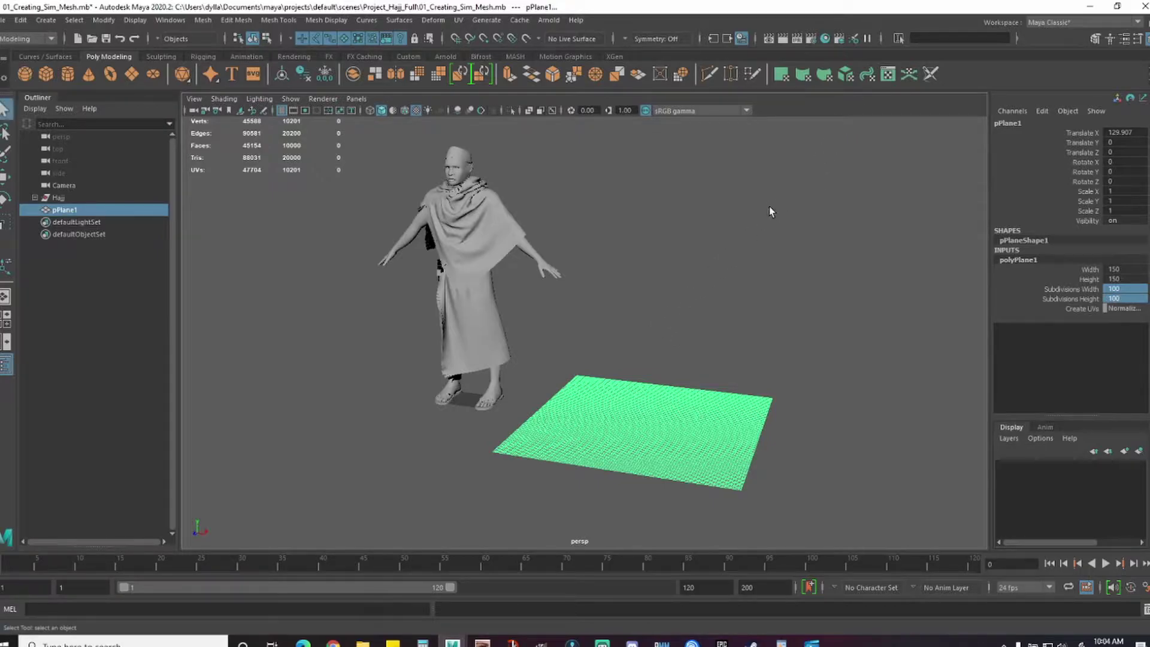
- Check the subdivided plane's mesh density against the shawl by selecting each in turn
{"action": "left_click", "coordinate": [501, 247]}
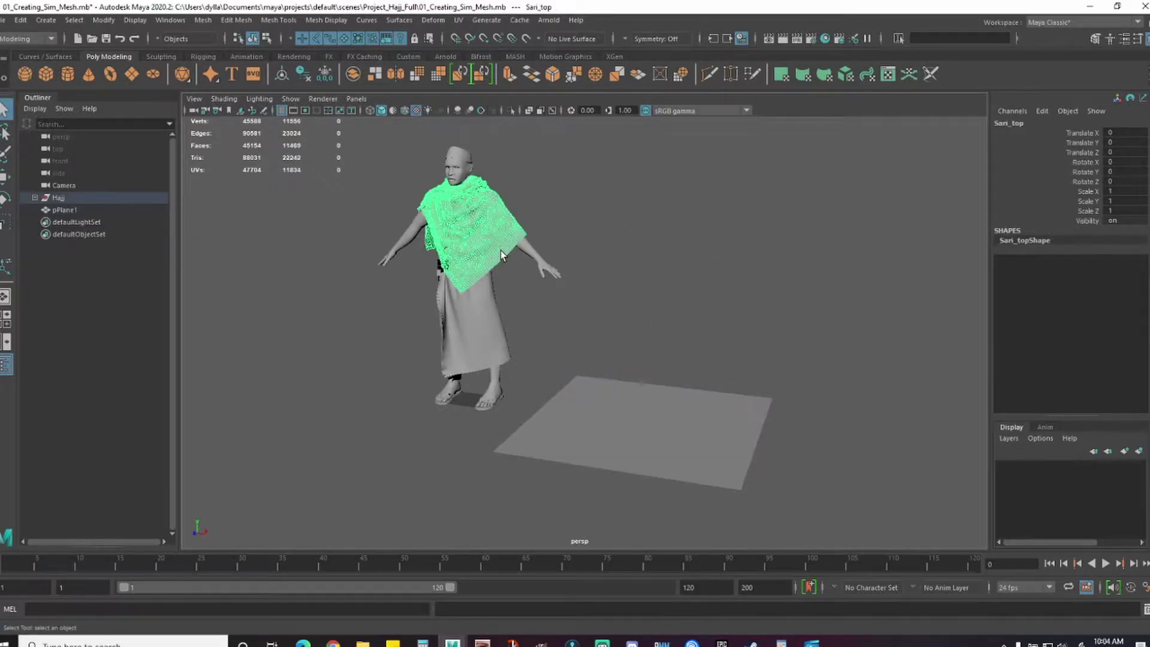
{"action": "left_click", "coordinate": [685, 398]}
{"action": "left_click", "coordinate": [501, 252]}
{"action": "left_click", "coordinate": [610, 391]}
{"action": "scroll", "coordinate": [608, 276], "scroll_direction": "up", "scroll_amount": 3}
{"action": "scroll", "coordinate": [636, 296], "scroll_direction": "down", "scroll_amount": 5}
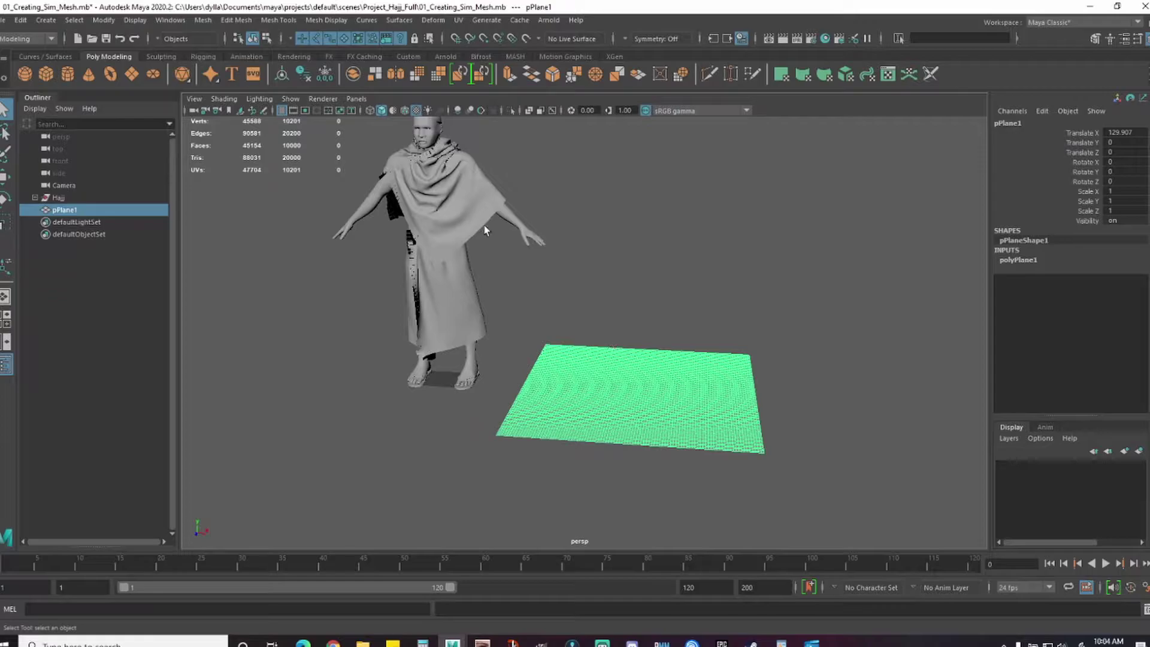
- Inspect the shawl's UV layout in the UV Editor
{"action": "left_click", "coordinate": [450, 192]}
{"action": "left_click", "coordinate": [162, 22]}
{"action": "mouse_move", "coordinate": [201, 76]}
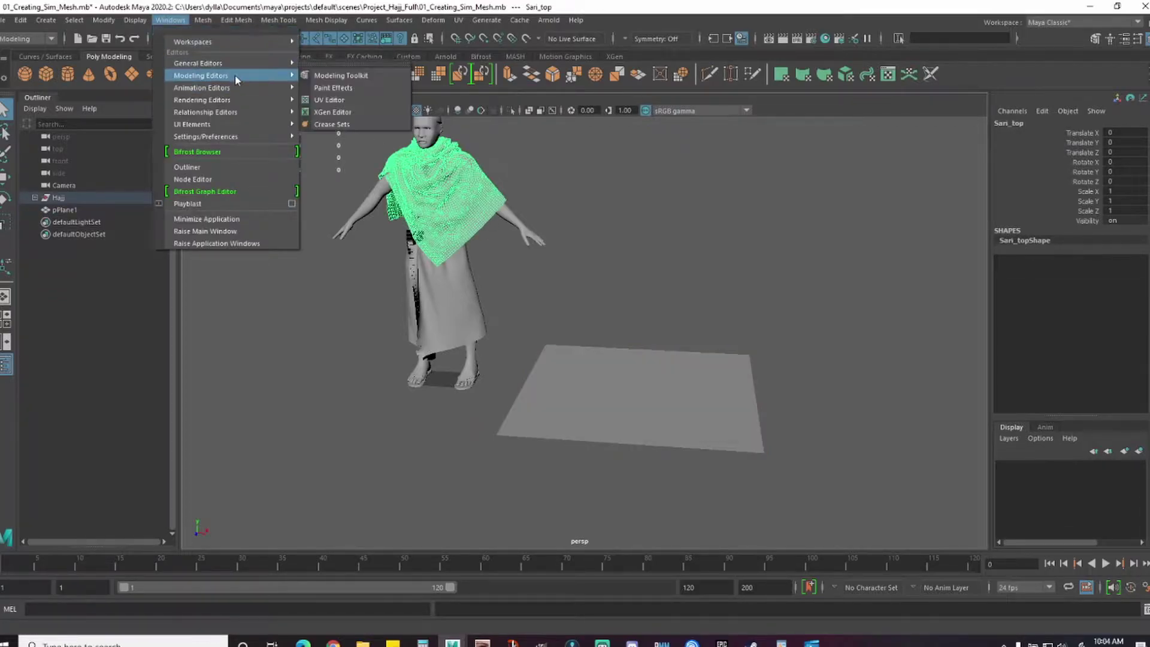
{"action": "left_click", "coordinate": [354, 100]}
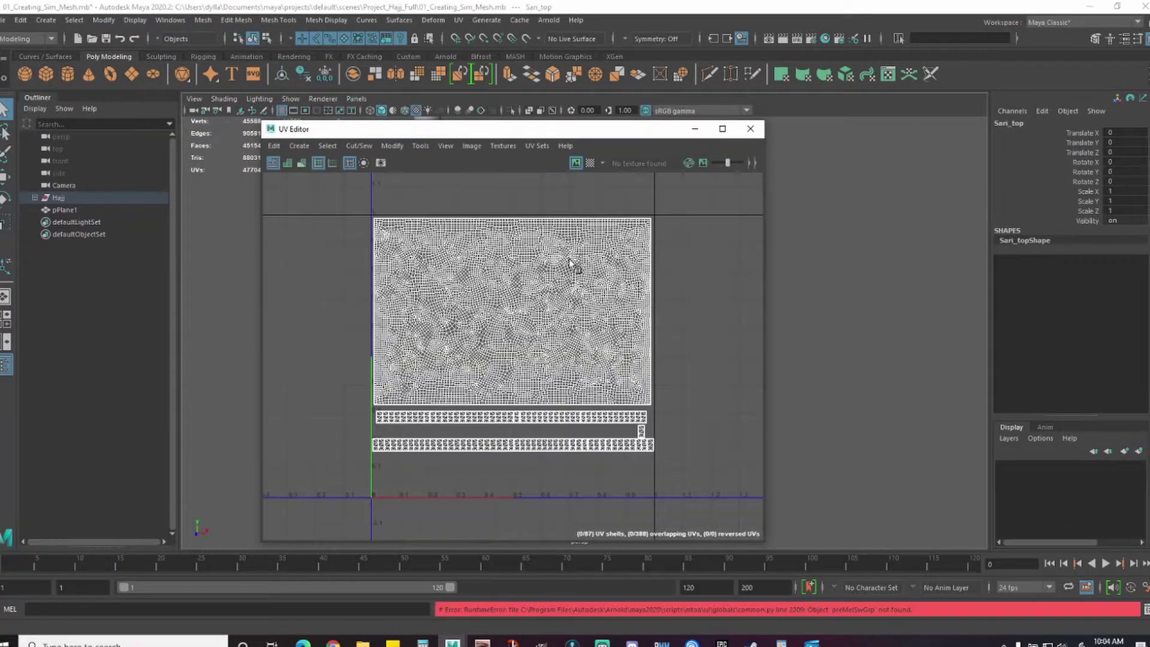
{"action": "left_click_drag", "start_coordinate": [593, 129], "coordinate": [822, 75]}
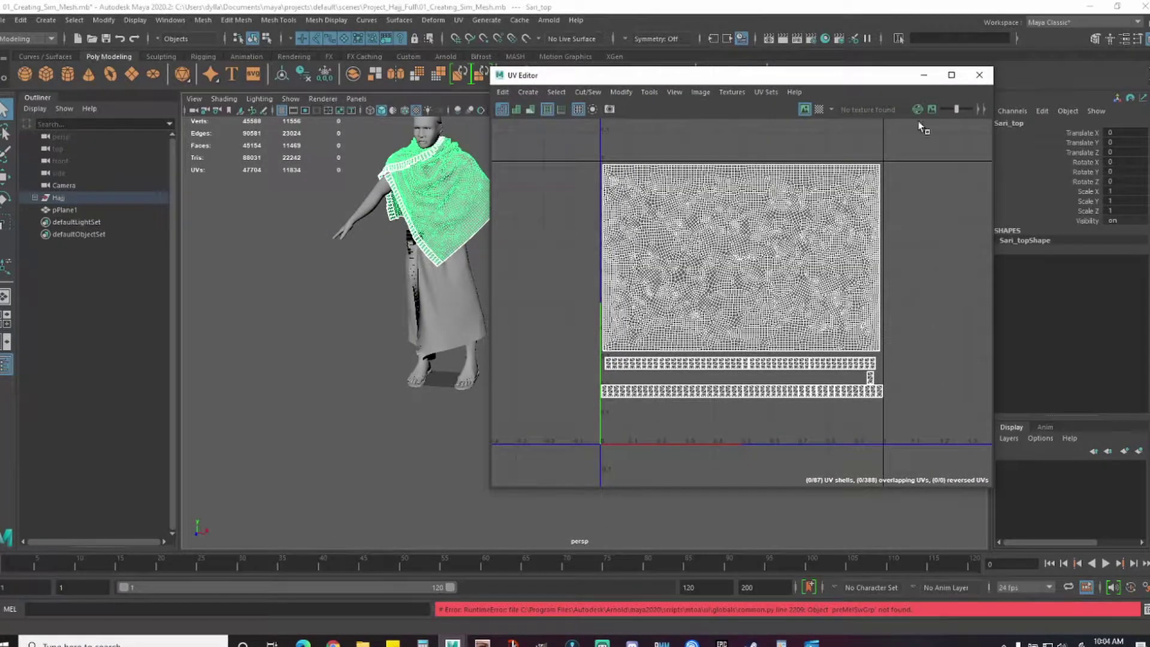
{"action": "left_click", "coordinate": [980, 76]}
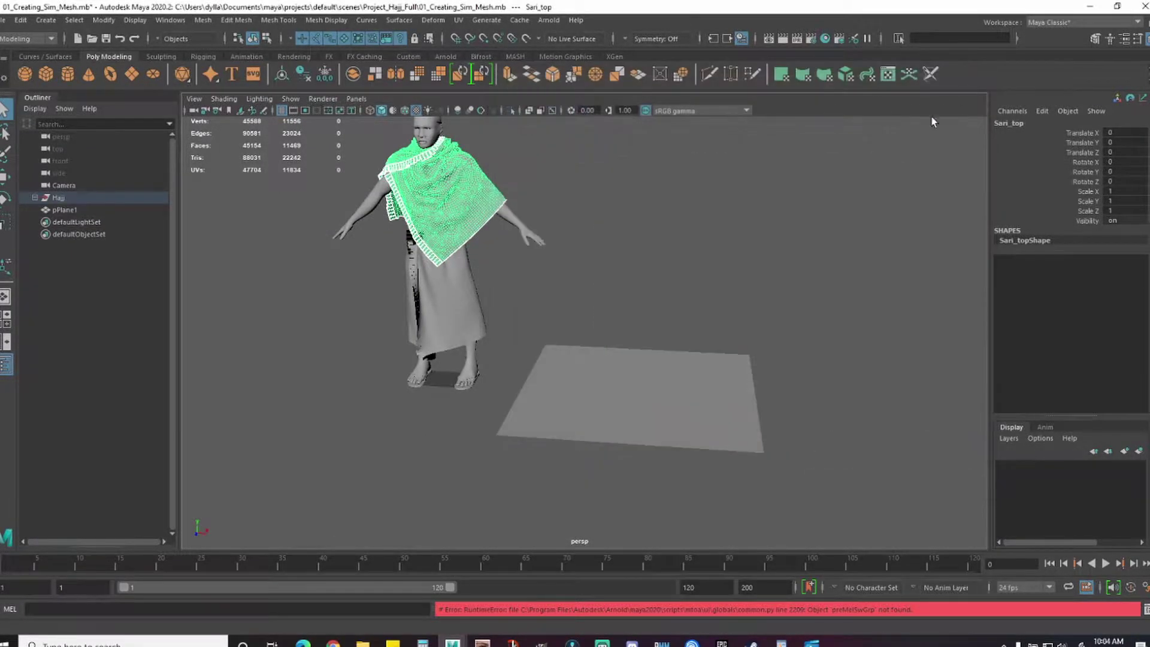
- Delete the subdivided plane's construction history
{"action": "left_click", "coordinate": [667, 364]}
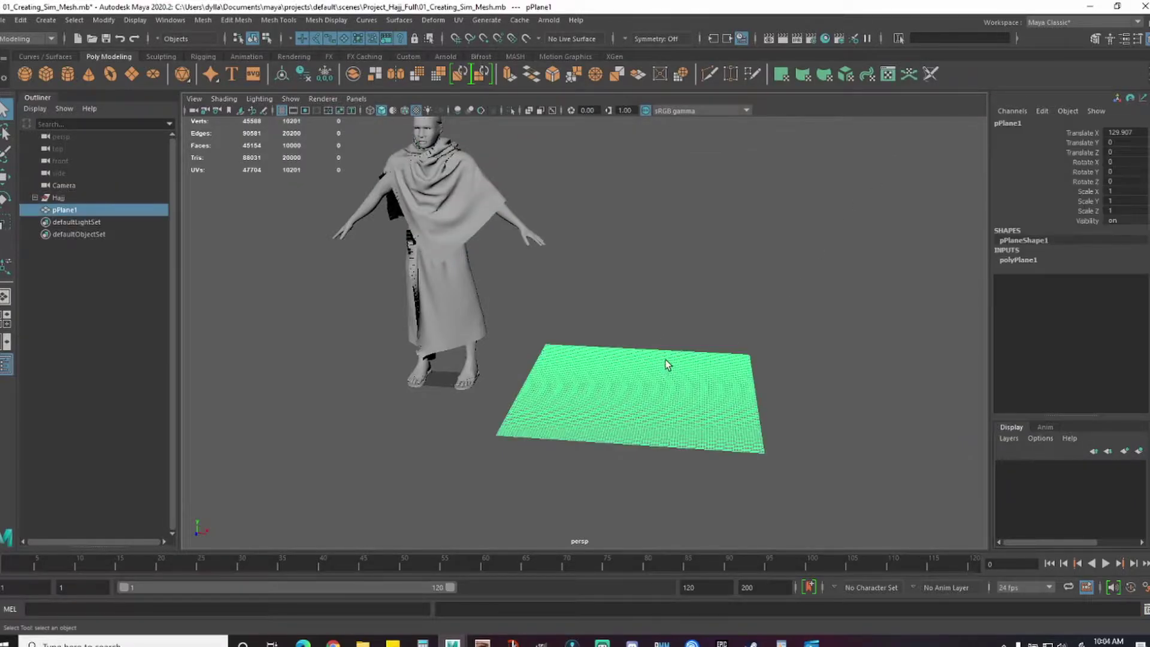
{"action": "key", "text": "alt+shift+d"}
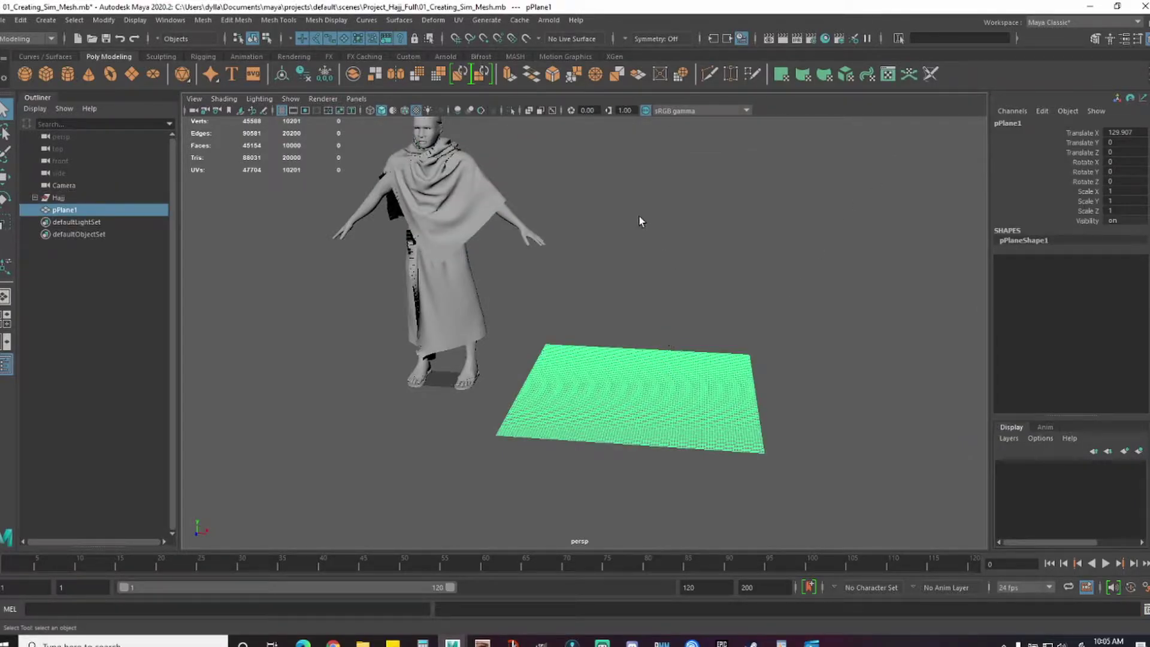
{"action": "left_click_drag", "start_coordinate": [497, 213], "coordinate": [502, 286], "text": "alt"}
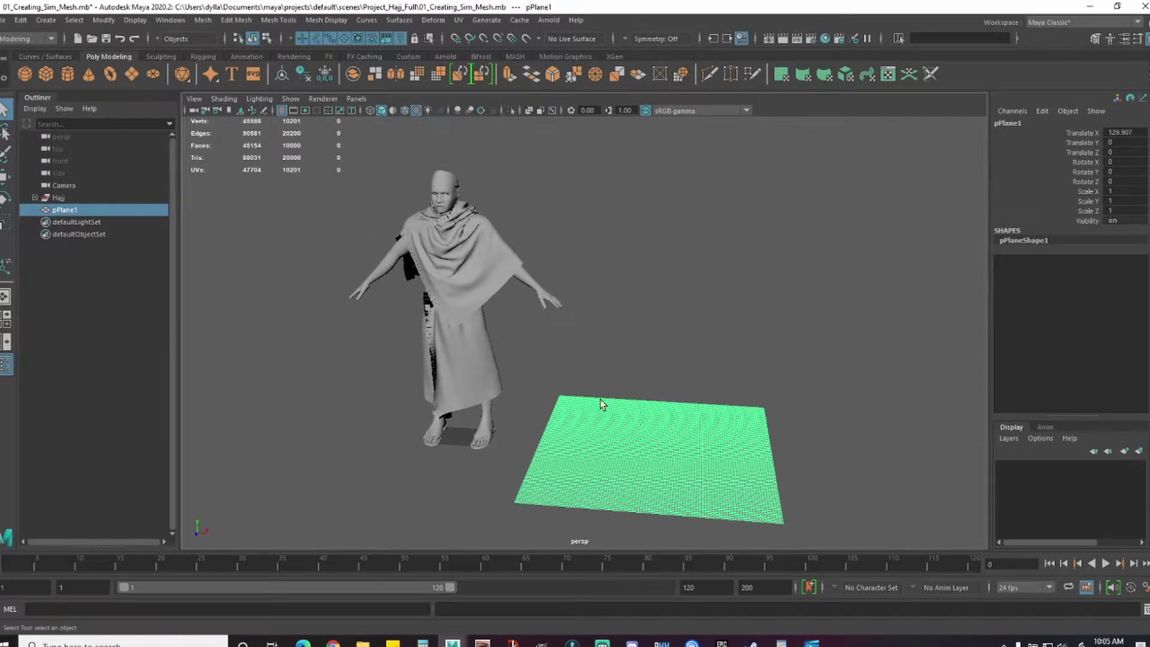
- Transfer the plane's vertex positions to the shawl with UV as sample space and closest to point as search method
{"action": "left_click", "coordinate": [498, 288]}
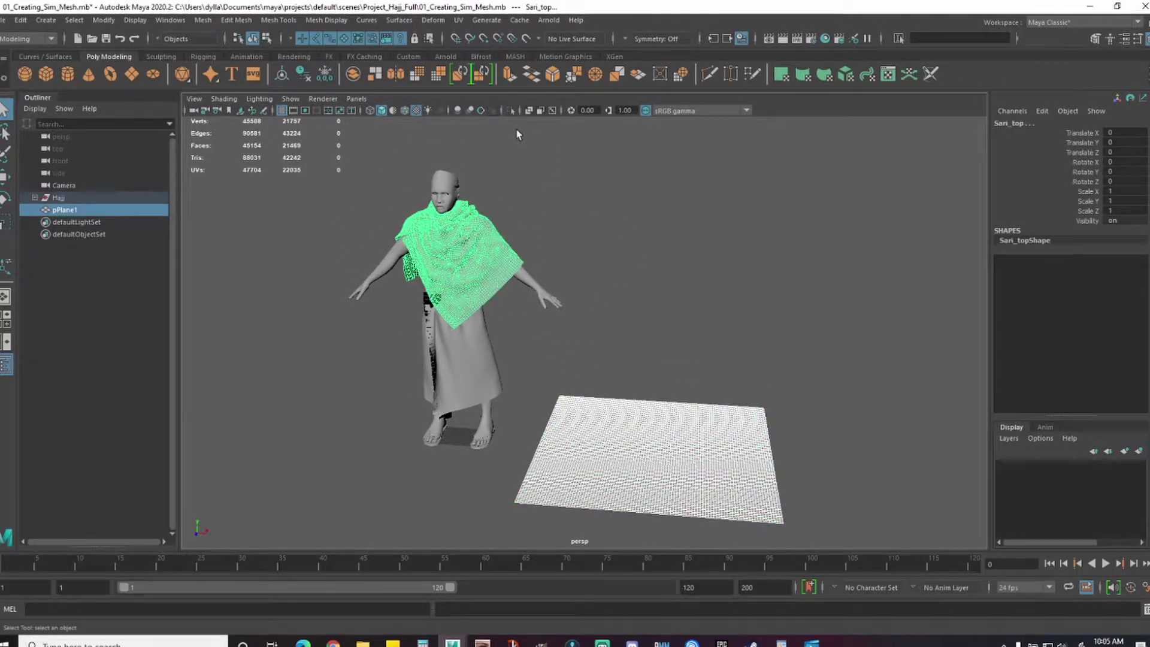
{"action": "left_click", "coordinate": [203, 20]}
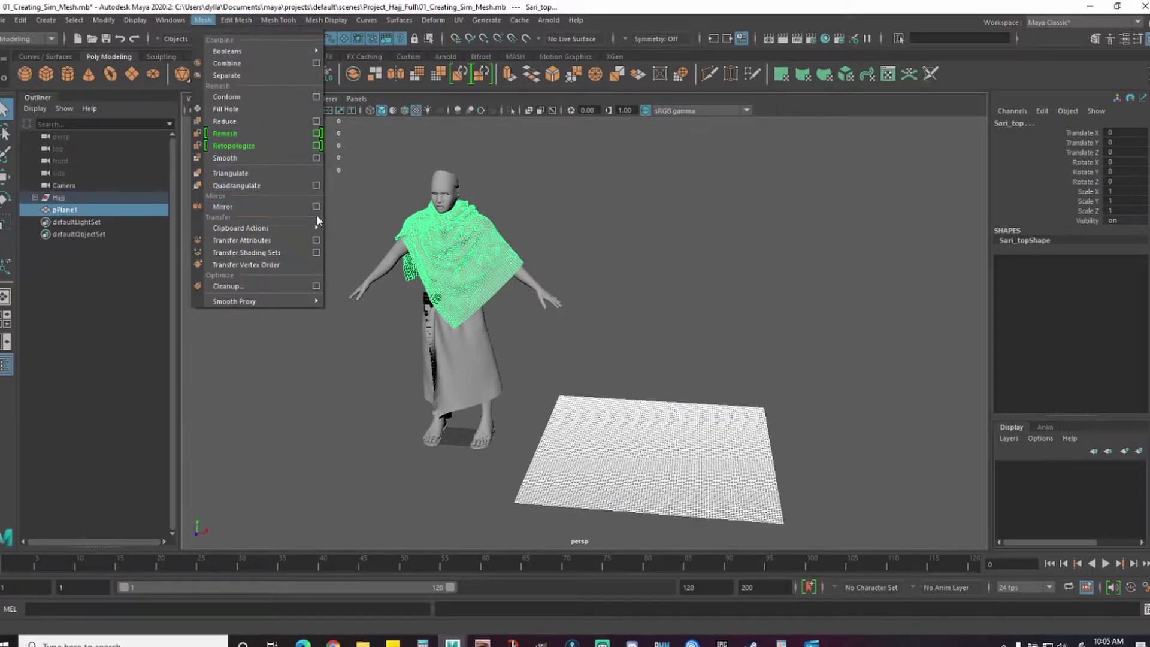
{"action": "mouse_move", "coordinate": [314, 228]}
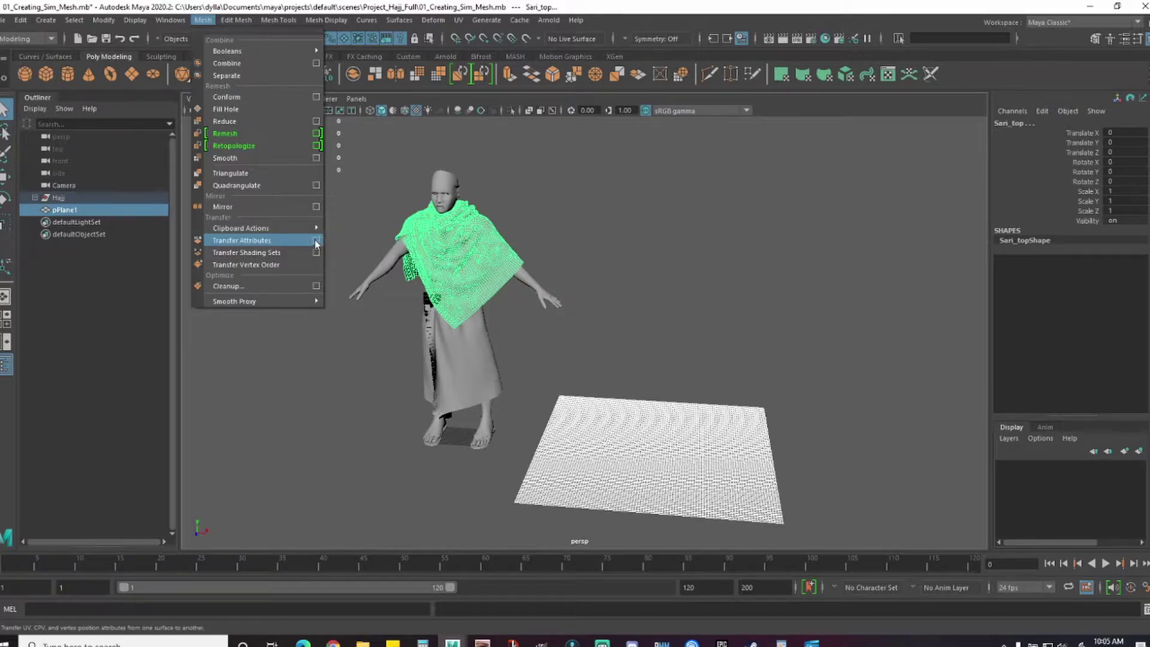
{"action": "left_click", "coordinate": [316, 242]}
{"action": "left_click_drag", "start_coordinate": [314, 49], "coordinate": [765, 112]}
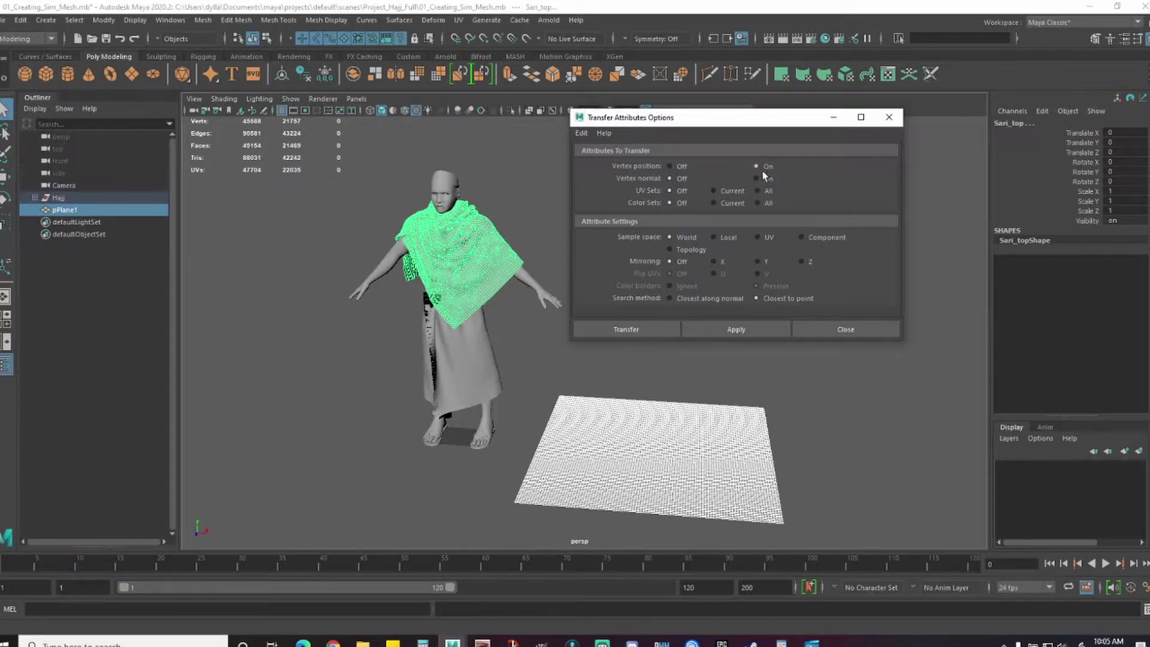
{"action": "left_click", "coordinate": [718, 330]}
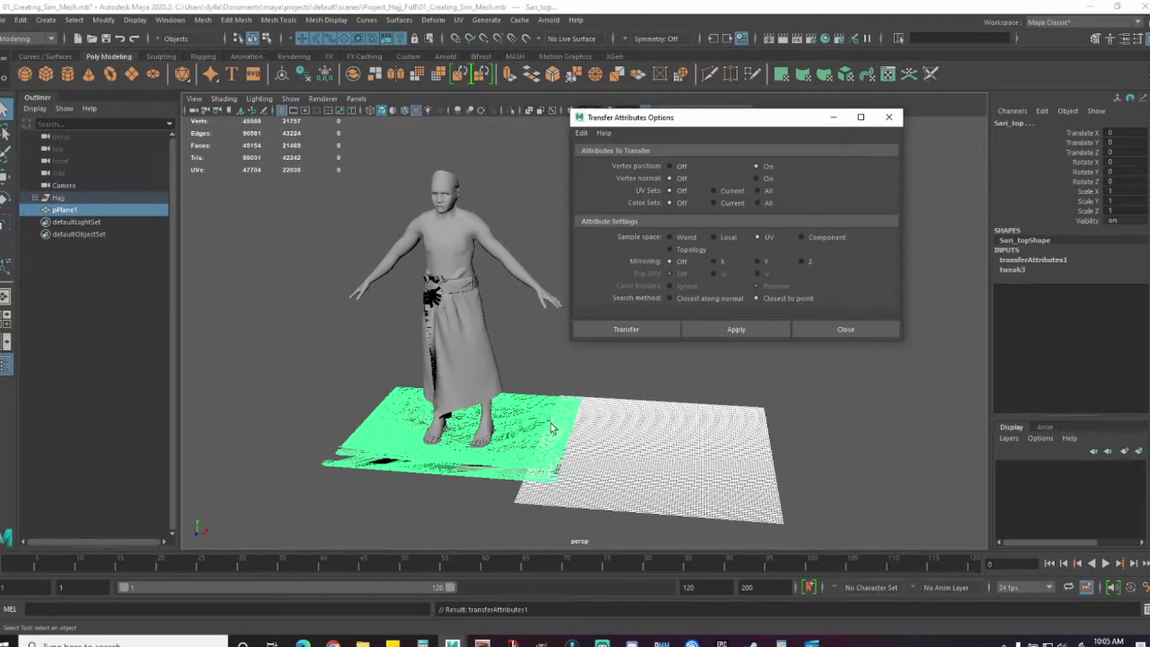
- Examine the shawl after the transfer and compare the UV layout of Sari_top with the plane's UVs
{"action": "scroll", "coordinate": [551, 423], "scroll_direction": "up", "scroll_amount": 6}
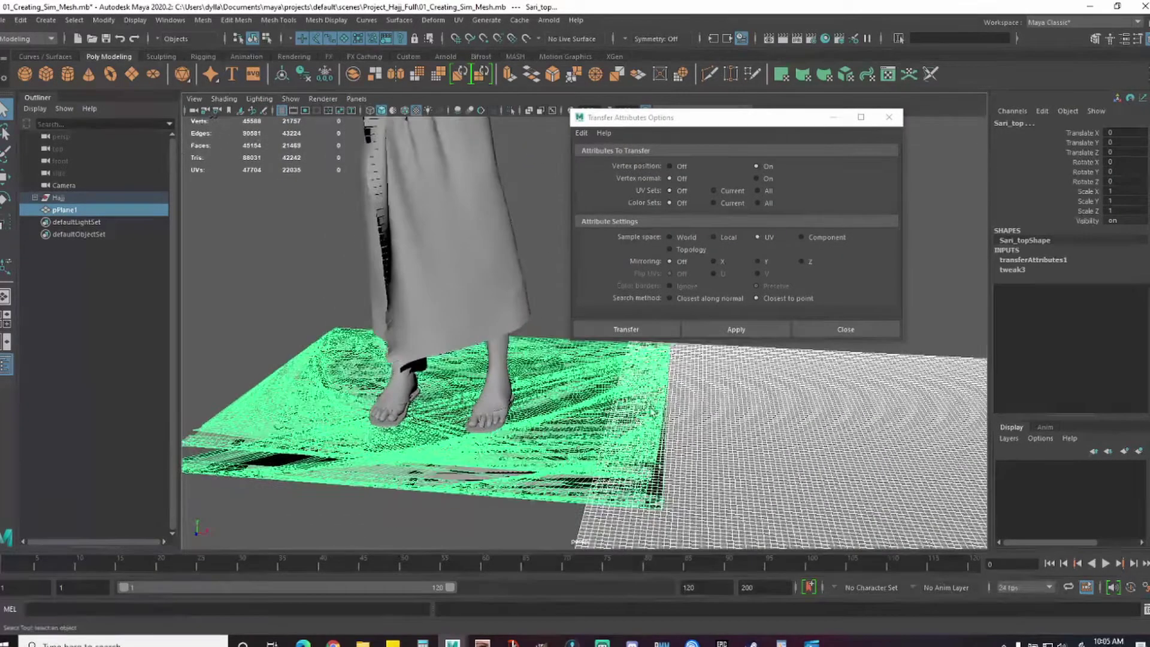
{"action": "left_click_drag", "start_coordinate": [652, 410], "coordinate": [494, 453], "text": "alt"}
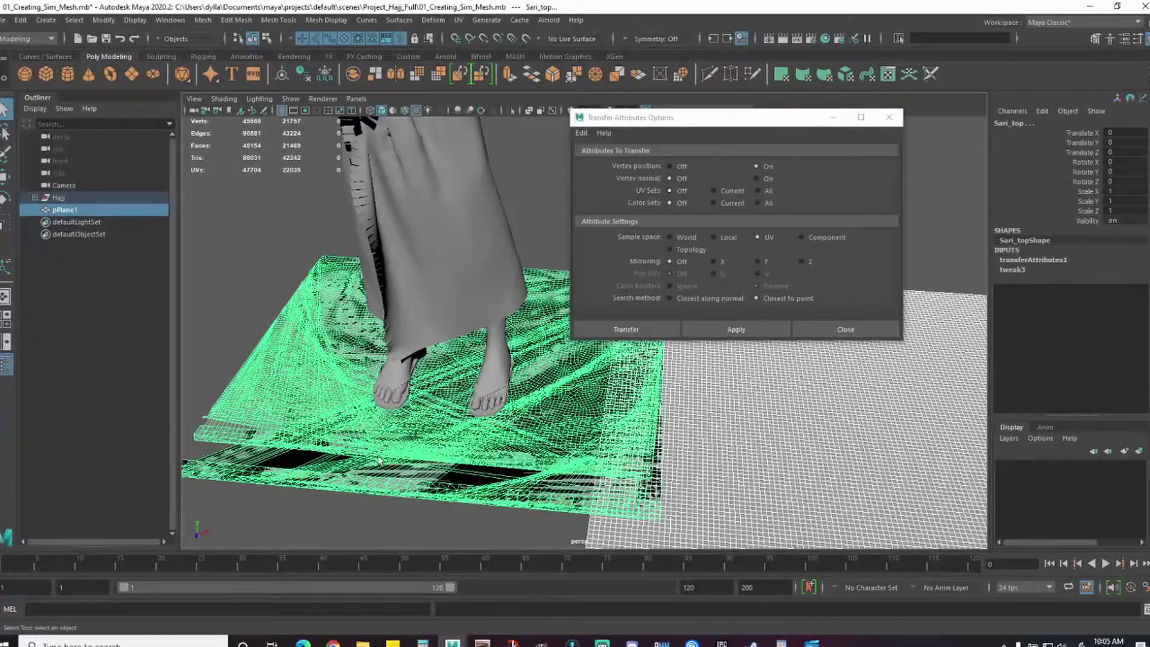
{"action": "left_click_drag", "start_coordinate": [378, 427], "coordinate": [514, 529], "text": "alt"}
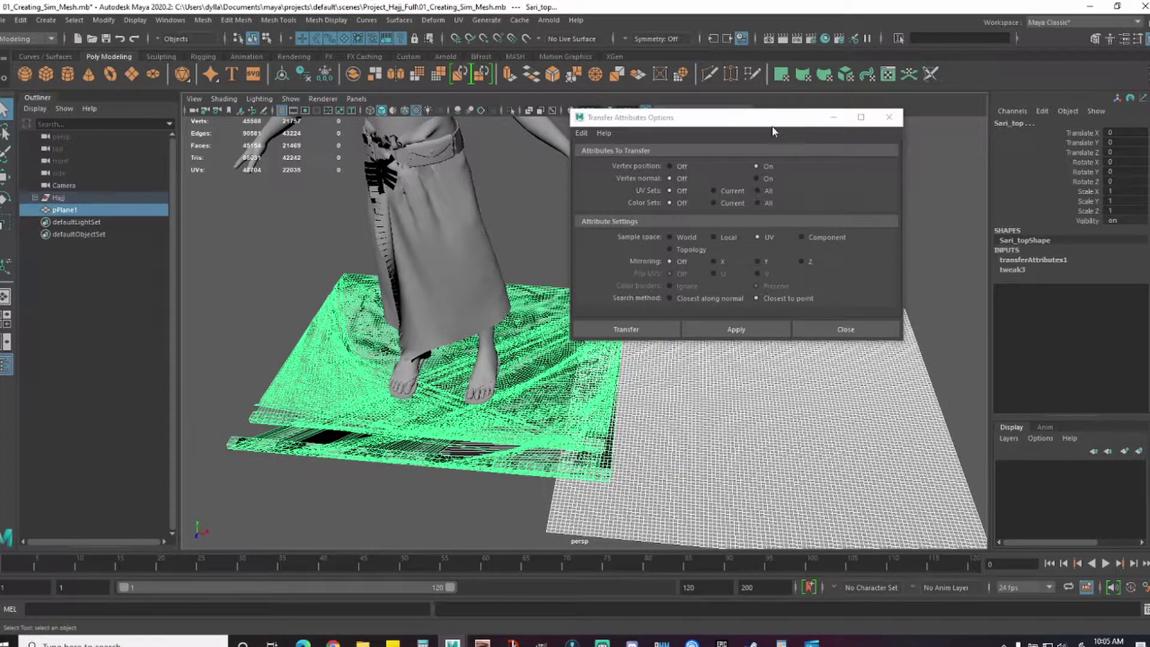
{"action": "left_click_drag", "start_coordinate": [772, 131], "coordinate": [862, 168]}
{"action": "left_click_drag", "start_coordinate": [602, 322], "coordinate": [514, 344], "text": "alt"}
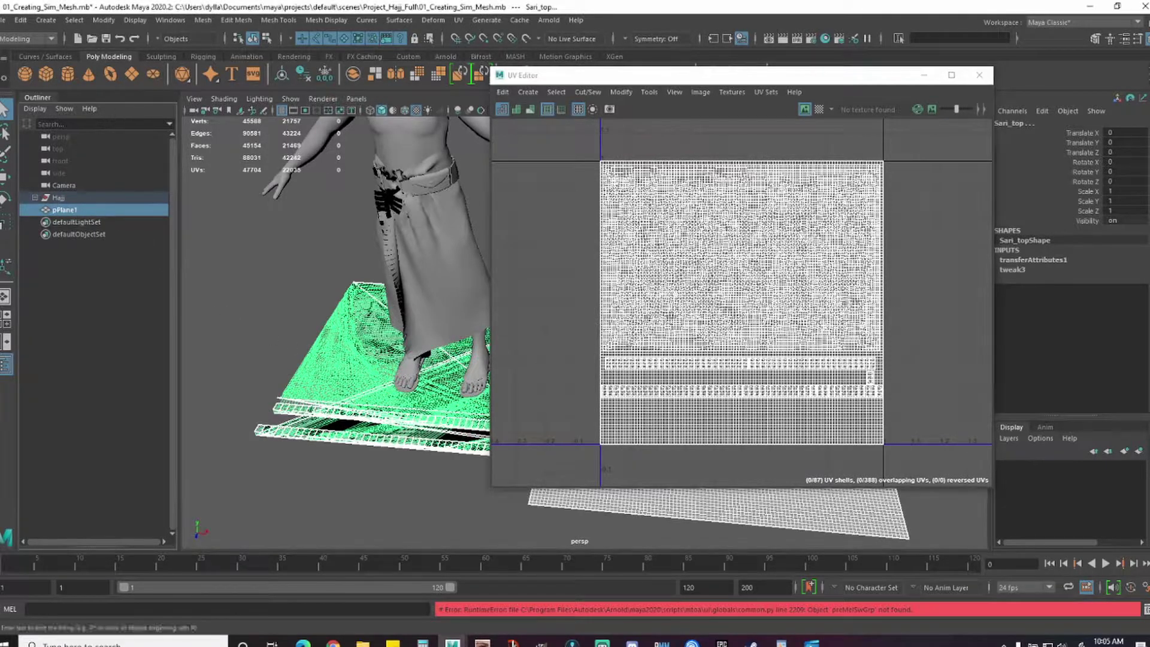
{"action": "left_click", "coordinate": [35, 198]}
{"action": "left_click", "coordinate": [88, 271]}
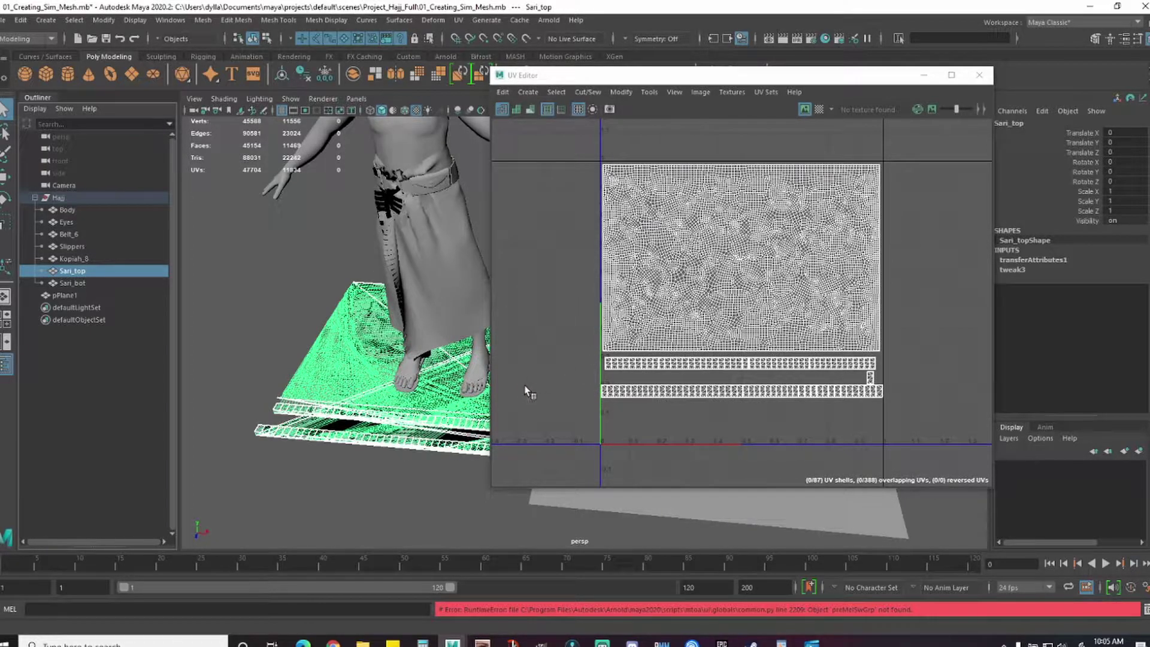
{"action": "left_click", "coordinate": [981, 77]}
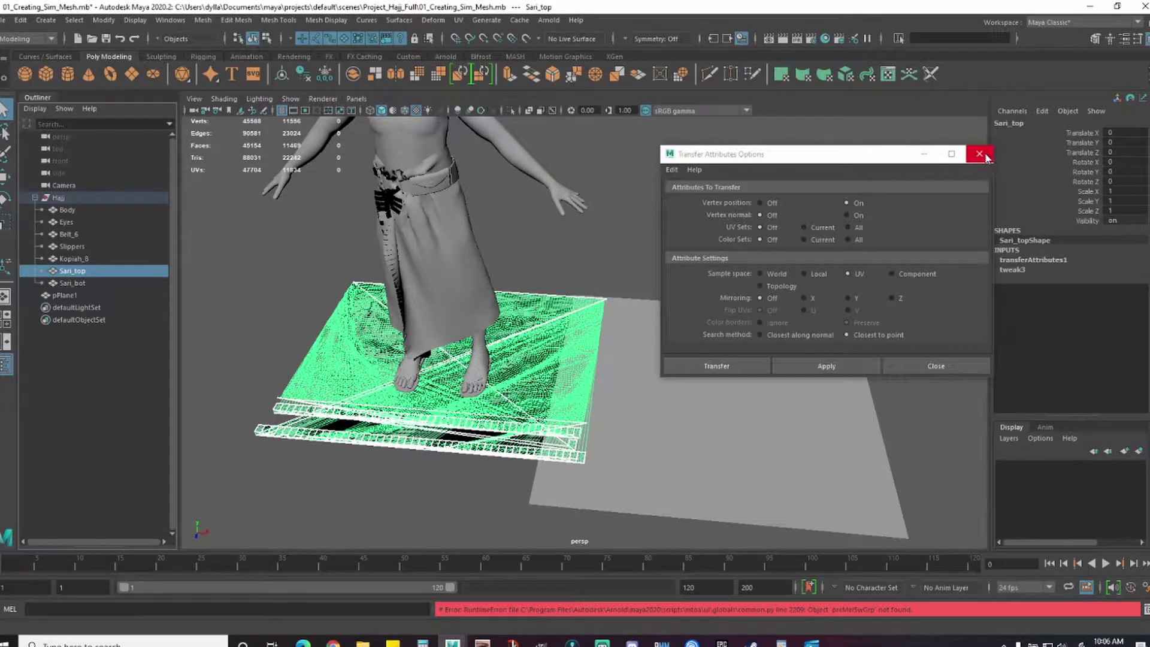
{"action": "left_click", "coordinate": [986, 155]}
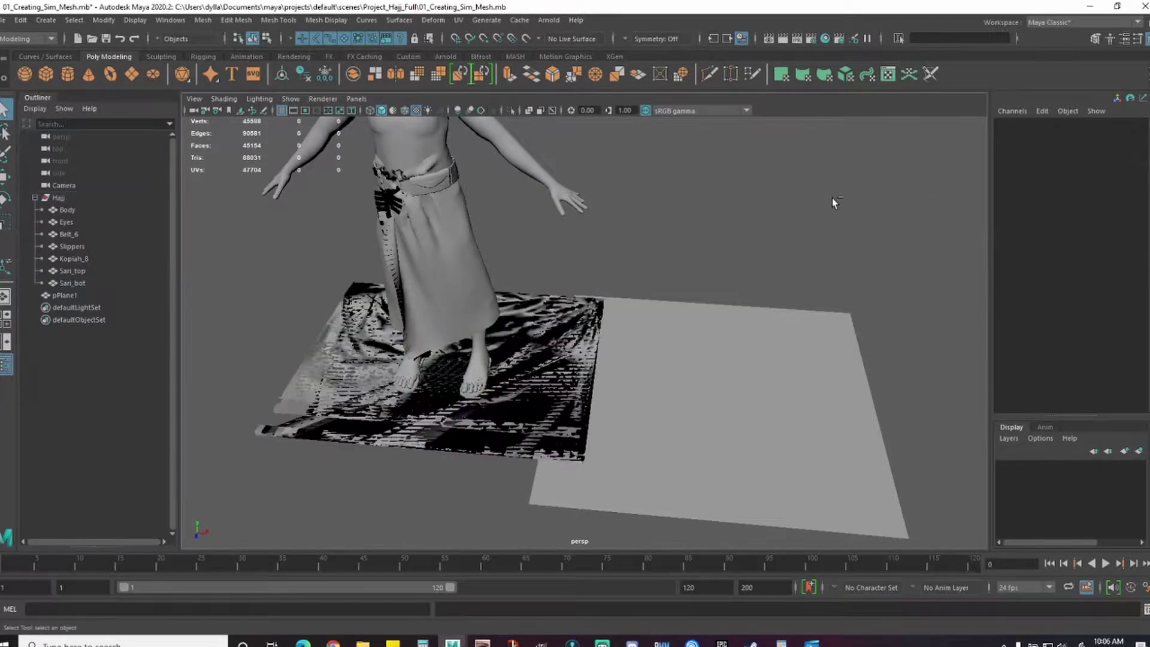
- Undo the attribute transfer on the shawl
{"action": "key", "text": "ctrl+z"}
{"action": "key", "text": "ctrl+z"}
{"action": "key", "text": "ctrl+z"}
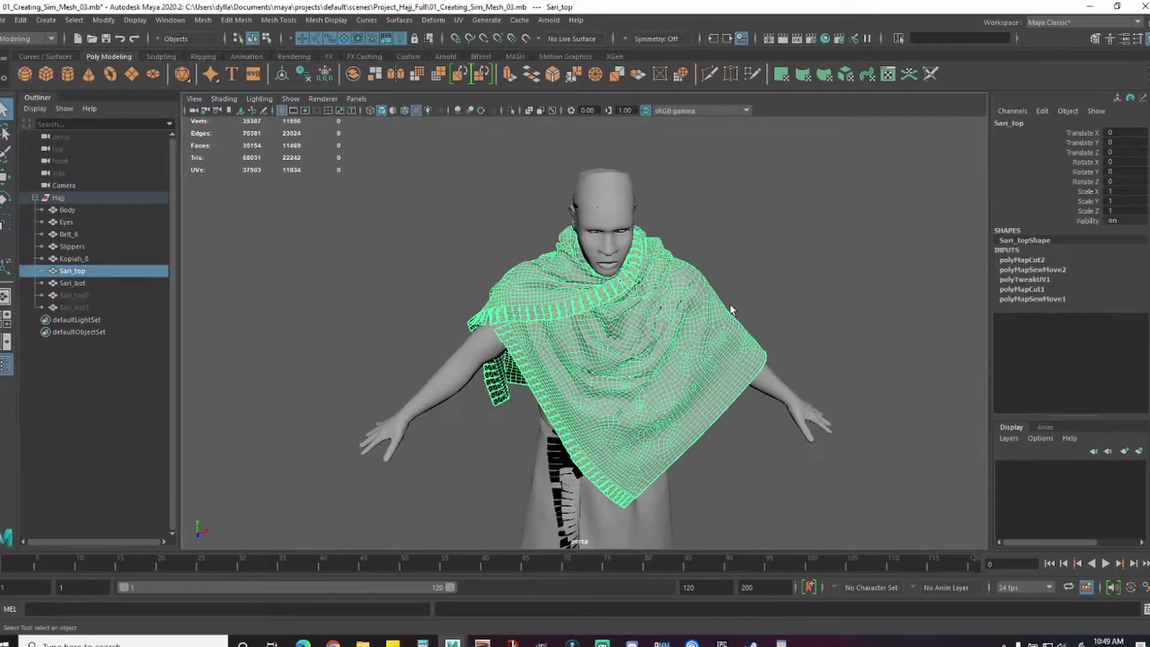
- Open the shawl's UVs in the UV Editor and switch to UV shell selection
{"action": "left_click", "coordinate": [202, 20]}
{"action": "mouse_move", "coordinate": [171, 20]}
{"action": "mouse_move", "coordinate": [198, 47]}
{"action": "left_click", "coordinate": [383, 55]}
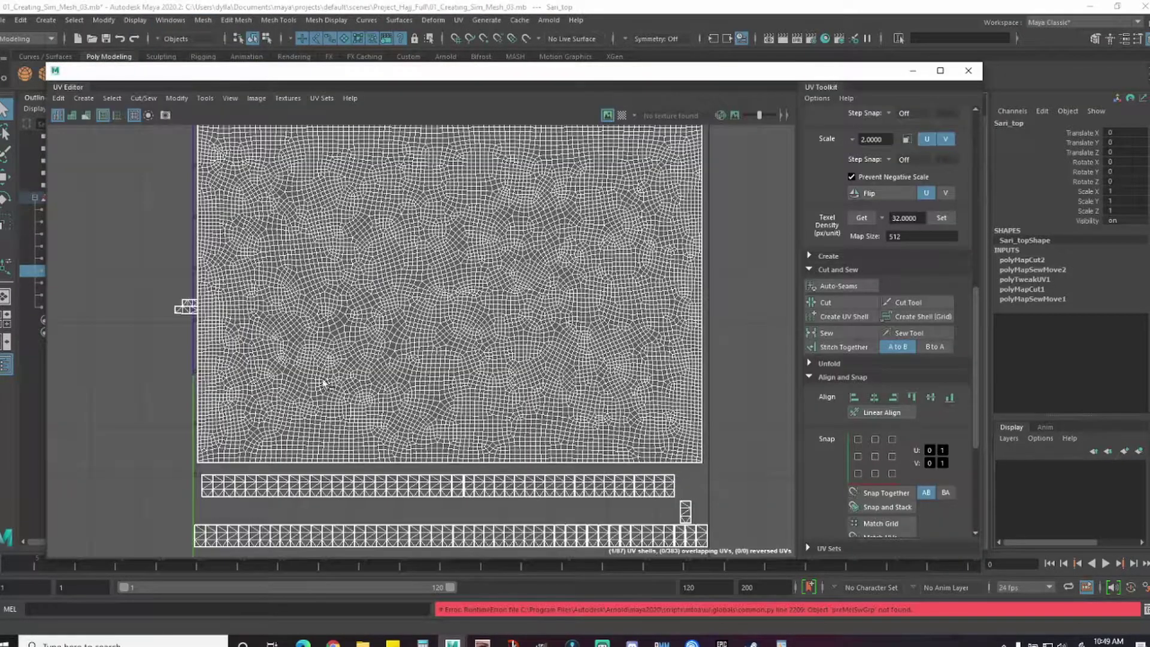
{"action": "scroll", "coordinate": [316, 332], "scroll_direction": "up", "scroll_amount": 5}
{"action": "right_click_drag", "start_coordinate": [317, 342], "coordinate": [257, 308]}
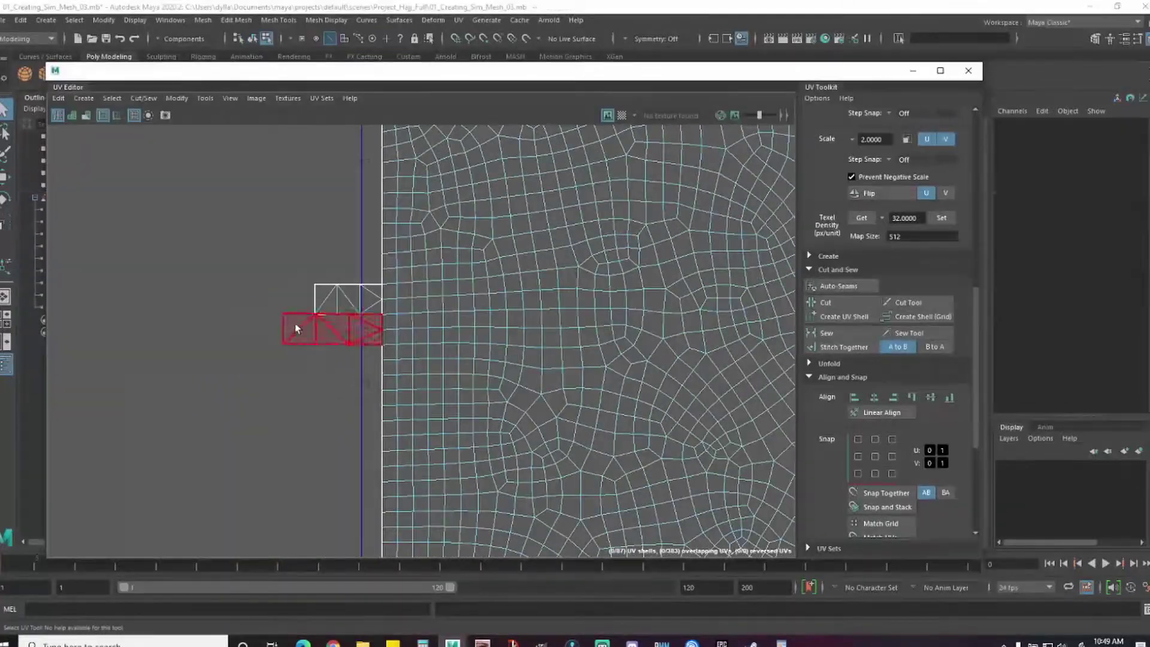
- Scale the shawl's main cloth UV shell down slightly and shift it further into the 0–1 UV tile
{"action": "left_click", "coordinate": [295, 327]}
{"action": "key", "text": "r"}
{"action": "left_click_drag", "start_coordinate": [417, 329], "coordinate": [400, 329]}
{"action": "key", "text": "w"}
{"action": "left_click_drag", "start_coordinate": [405, 328], "coordinate": [419, 330]}
{"action": "key", "text": "r"}
{"action": "key", "text": "q"}
- Stitch the end piece of the upper fringe row to the cloth at its lower edge, and cut the seam
{"action": "scroll", "coordinate": [443, 391], "scroll_direction": "down", "scroll_amount": 4}
{"action": "middle_click_drag", "start_coordinate": [605, 527], "coordinate": [564, 435], "text": "alt"}
{"action": "scroll", "coordinate": [564, 439], "scroll_direction": "down", "scroll_amount": 4}
{"action": "scroll", "coordinate": [624, 345], "scroll_direction": "up", "scroll_amount": 5}
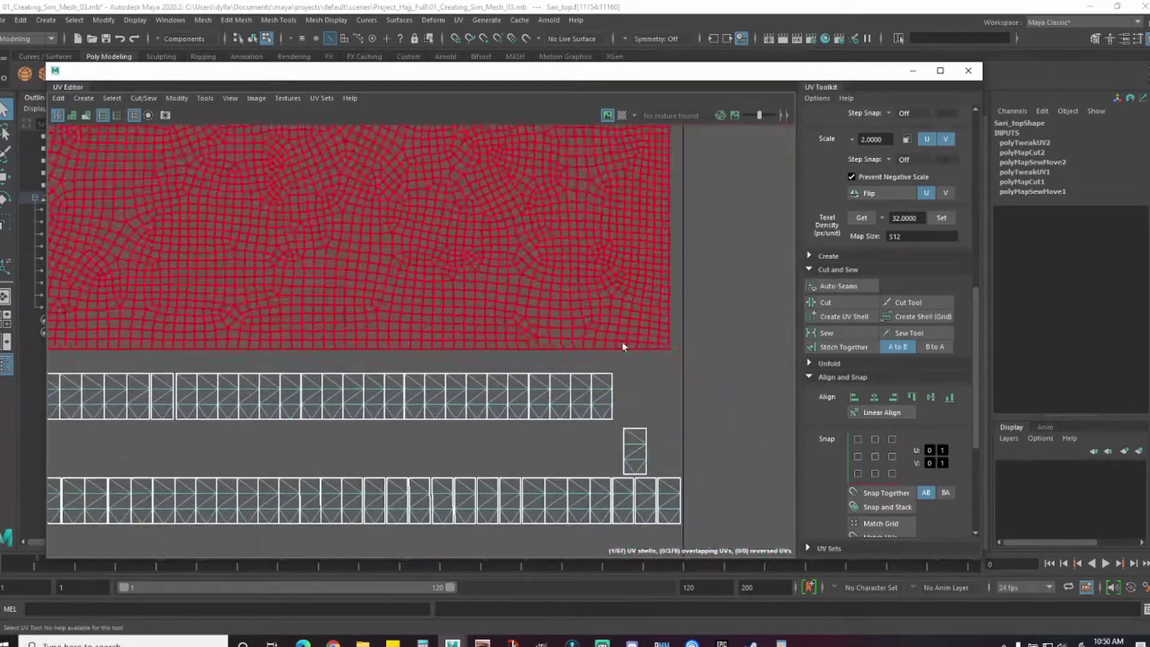
{"action": "right_click_drag", "start_coordinate": [605, 393], "coordinate": [601, 362]}
{"action": "left_click", "coordinate": [611, 419]}
{"action": "left_click", "coordinate": [848, 347]}
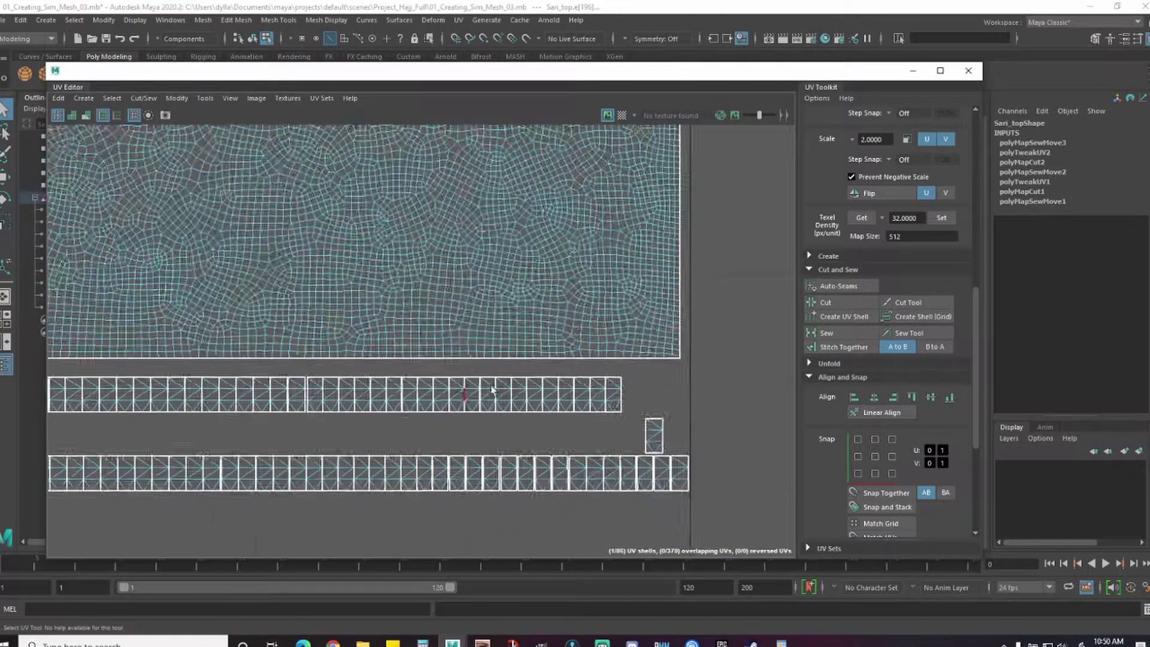
{"action": "scroll", "coordinate": [658, 433], "scroll_direction": "up", "scroll_amount": 5}
{"action": "middle_click_drag", "start_coordinate": [658, 432], "coordinate": [414, 239], "text": "alt"}
{"action": "scroll", "coordinate": [451, 421], "scroll_direction": "down", "scroll_amount": 3}
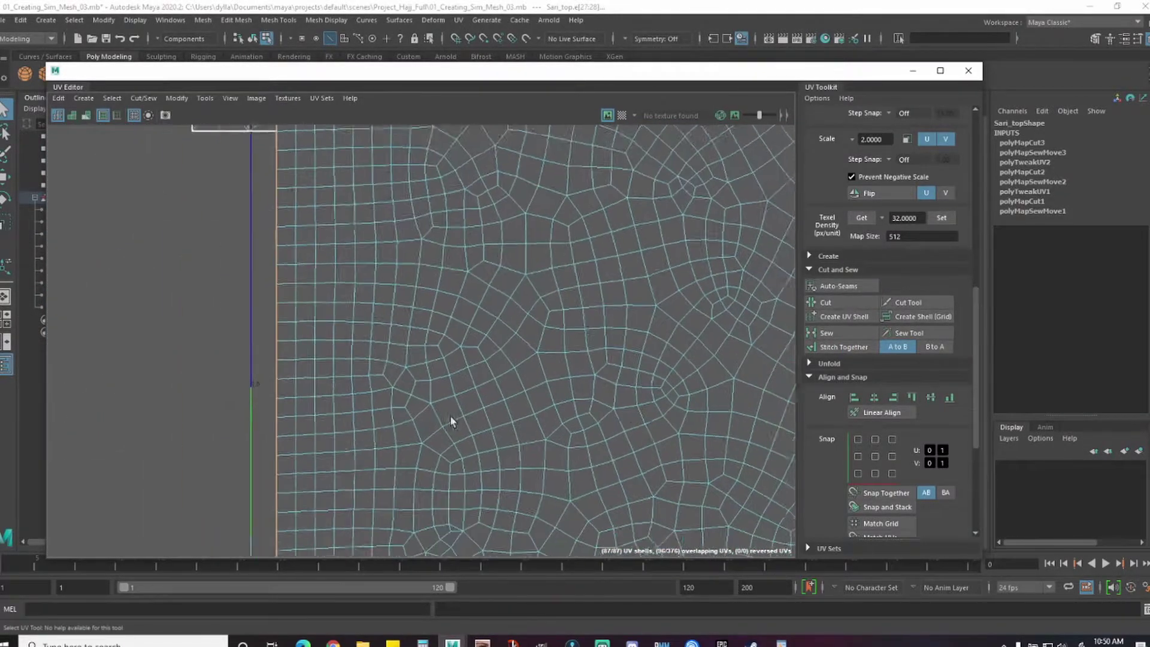
- Try to sew the lower edge of the upper fringe row's end piece to the cloth with Sew, and undo it
{"action": "scroll", "coordinate": [557, 357], "scroll_direction": "up", "scroll_amount": 2}
{"action": "middle_click_drag", "start_coordinate": [695, 515], "coordinate": [557, 171], "text": "alt"}
{"action": "middle_click_drag", "start_coordinate": [678, 418], "coordinate": [421, 425], "text": "alt"}
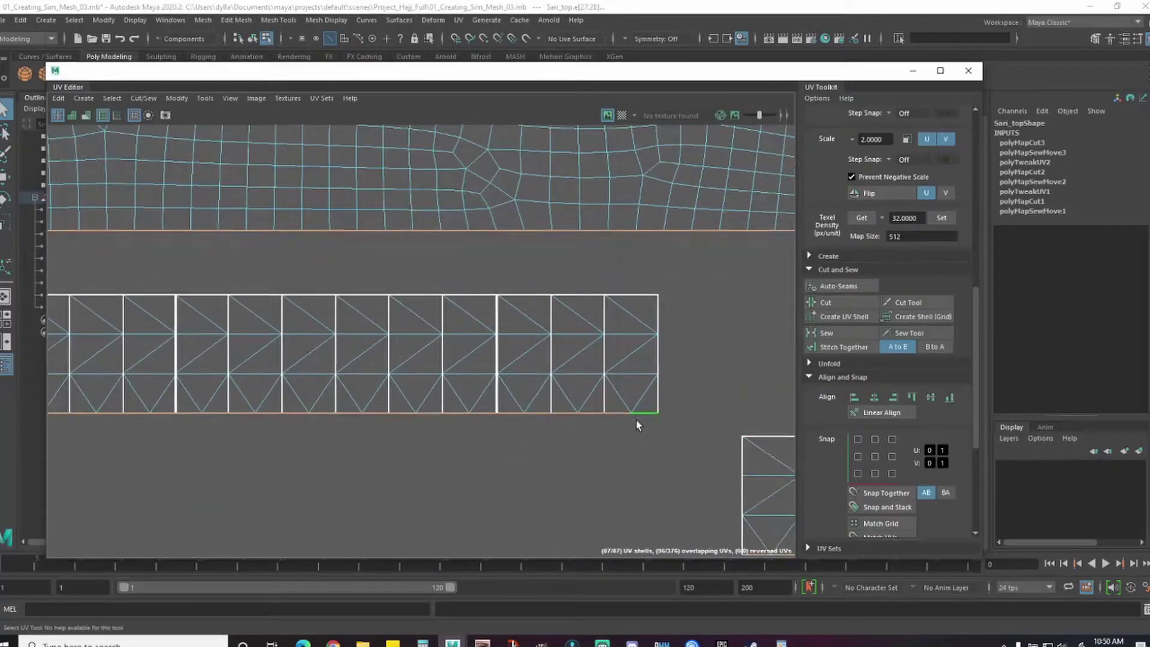
{"action": "left_click", "coordinate": [639, 419]}
{"action": "double_click", "coordinate": [645, 412]}
{"action": "left_click", "coordinate": [847, 333]}
{"action": "key", "text": "ctrl+z"}
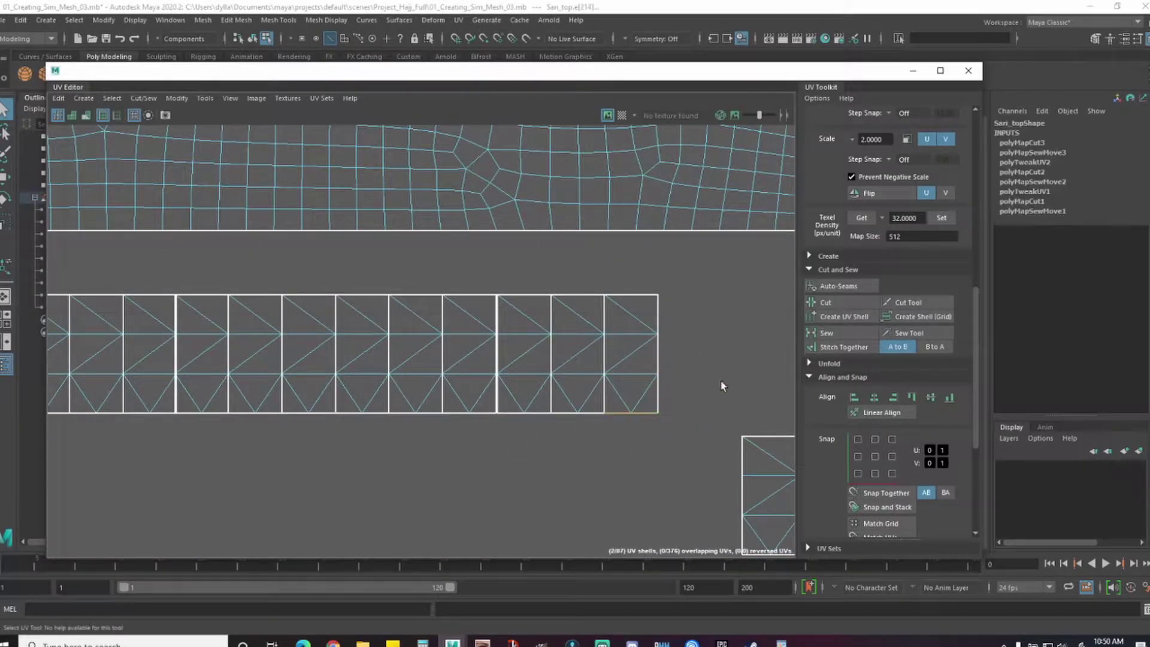
{"action": "left_click", "coordinate": [845, 333]}
{"action": "right_click_drag", "start_coordinate": [570, 418], "coordinate": [264, 425], "text": "alt"}
{"action": "middle_click_drag", "start_coordinate": [264, 425], "coordinate": [429, 465], "text": "alt"}
{"action": "key", "text": "ctrl+z"}
- Stitch two end pieces of the upper fringe row to the cloth one by one with Stitch Together, cutting each seam
{"action": "middle_click_drag", "start_coordinate": [521, 390], "coordinate": [293, 345], "text": "alt"}
{"action": "right_click_drag", "start_coordinate": [637, 419], "coordinate": [718, 417], "text": "alt"}
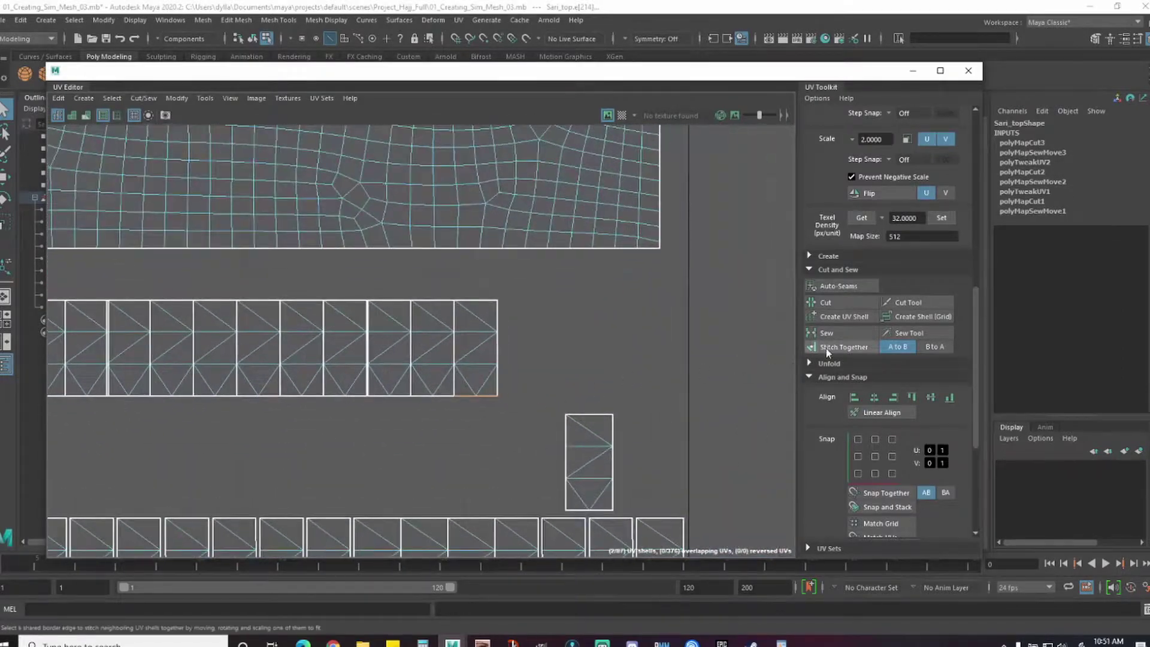
{"action": "left_click", "coordinate": [827, 347]}
{"action": "left_click", "coordinate": [840, 308]}
{"action": "middle_click_drag", "start_coordinate": [445, 396], "coordinate": [531, 396], "text": "alt"}
{"action": "scroll", "coordinate": [531, 397], "scroll_direction": "up", "scroll_amount": 3}
{"action": "left_click", "coordinate": [530, 396]}
{"action": "left_click", "coordinate": [833, 348]}
{"action": "left_click", "coordinate": [837, 304]}
- Stitch the next three end pieces of the upper fringe row to the cloth shell, cutting each joined edge
{"action": "left_click", "coordinate": [472, 395]}
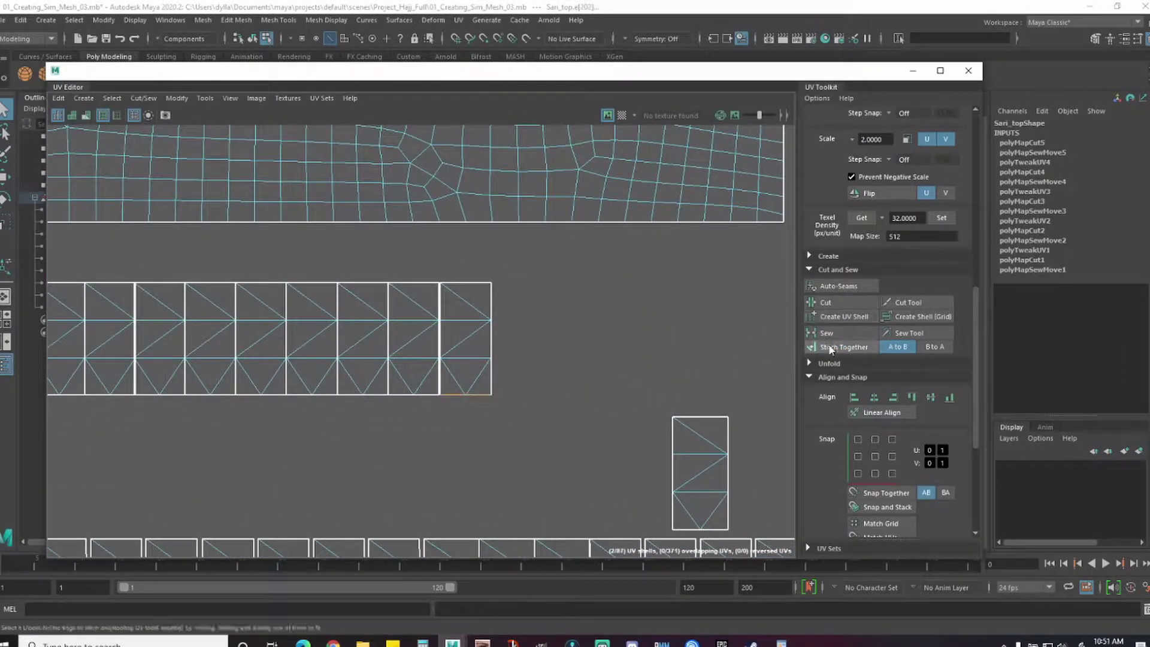
{"action": "left_click", "coordinate": [829, 348]}
{"action": "left_click", "coordinate": [839, 305]}
{"action": "left_click", "coordinate": [839, 347]}
{"action": "left_click", "coordinate": [838, 303]}
{"action": "middle_click_drag", "start_coordinate": [426, 408], "coordinate": [544, 414], "text": "alt"}
{"action": "scroll", "coordinate": [544, 413], "scroll_direction": "up", "scroll_amount": 2}
{"action": "left_click", "coordinate": [454, 384]}
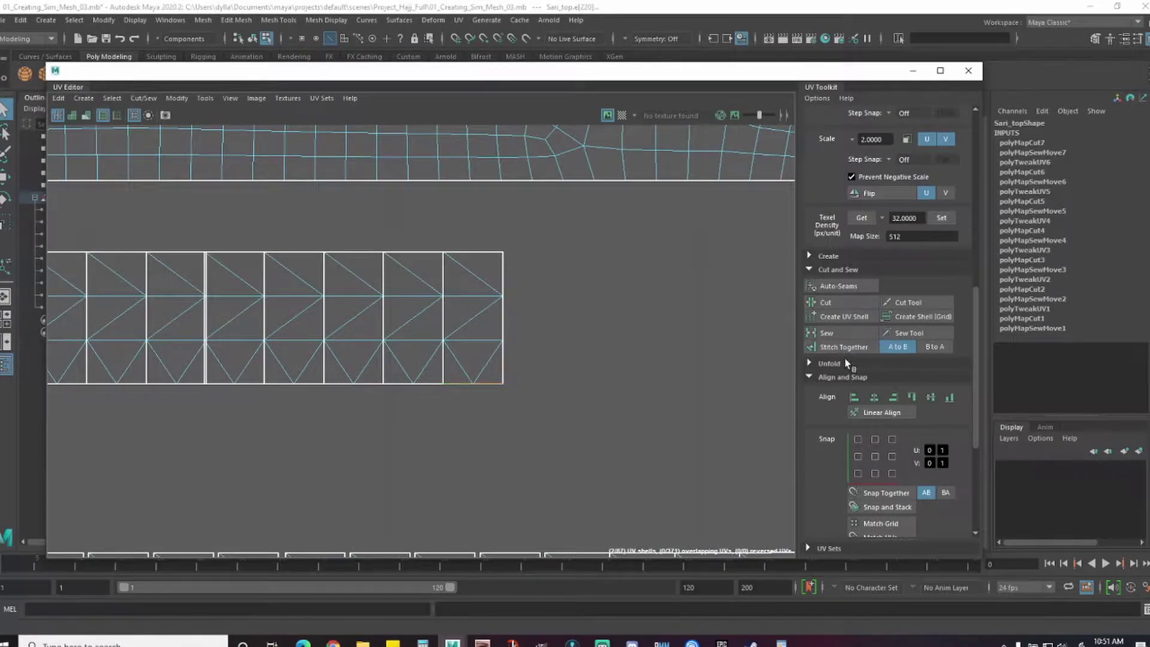
{"action": "left_click", "coordinate": [839, 347]}
{"action": "left_click", "coordinate": [838, 303]}
- Continue along the upper fringe row, stitching four more pieces to the cloth by their lower edges and cutting each seam
{"action": "left_click", "coordinate": [396, 384]}
{"action": "left_click", "coordinate": [844, 347]}
{"action": "left_click", "coordinate": [537, 393]}
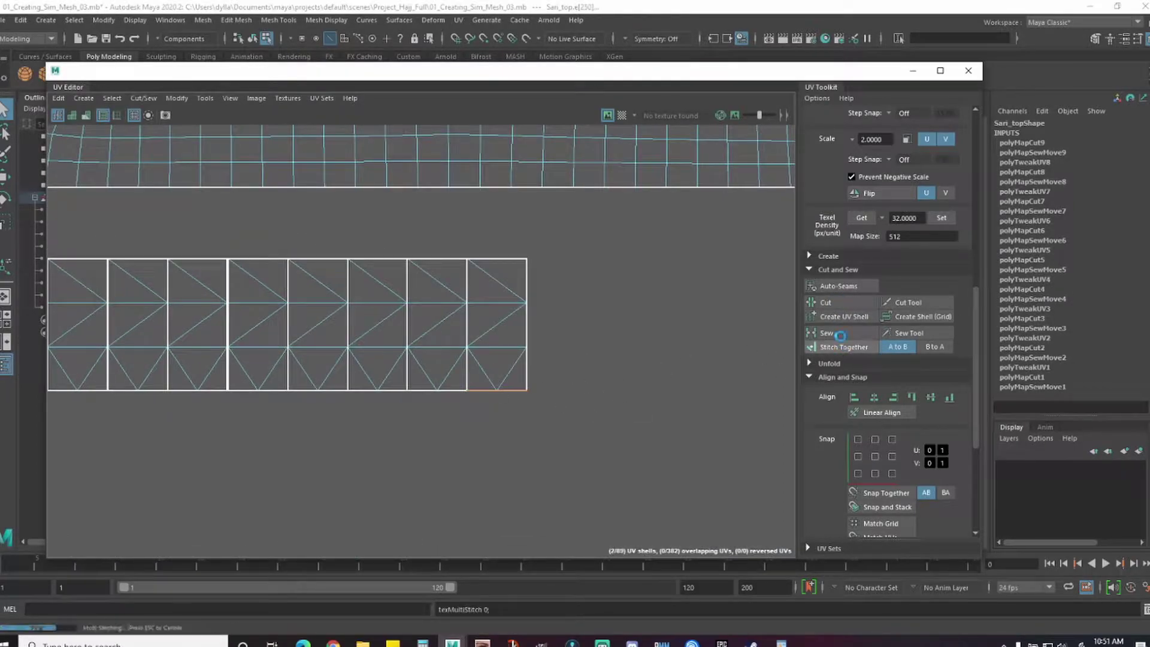
{"action": "left_click", "coordinate": [843, 346]}
{"action": "middle_click_drag", "start_coordinate": [339, 404], "coordinate": [611, 412], "text": "alt"}
{"action": "left_click", "coordinate": [479, 400]}
{"action": "left_click", "coordinate": [843, 347]}
{"action": "left_click", "coordinate": [841, 304]}
{"action": "left_click", "coordinate": [375, 401]}
{"action": "middle_click_drag", "start_coordinate": [443, 439], "coordinate": [637, 428], "text": "alt"}
{"action": "left_click", "coordinate": [843, 347]}
{"action": "left_click", "coordinate": [846, 302]}
- Attach three more pieces from the end of the upper fringe row to the cloth with Stitch Together and cut their seams
{"action": "left_click", "coordinate": [509, 390]}
{"action": "left_click", "coordinate": [842, 347]}
{"action": "left_click", "coordinate": [842, 304]}
{"action": "left_click", "coordinate": [453, 388]}
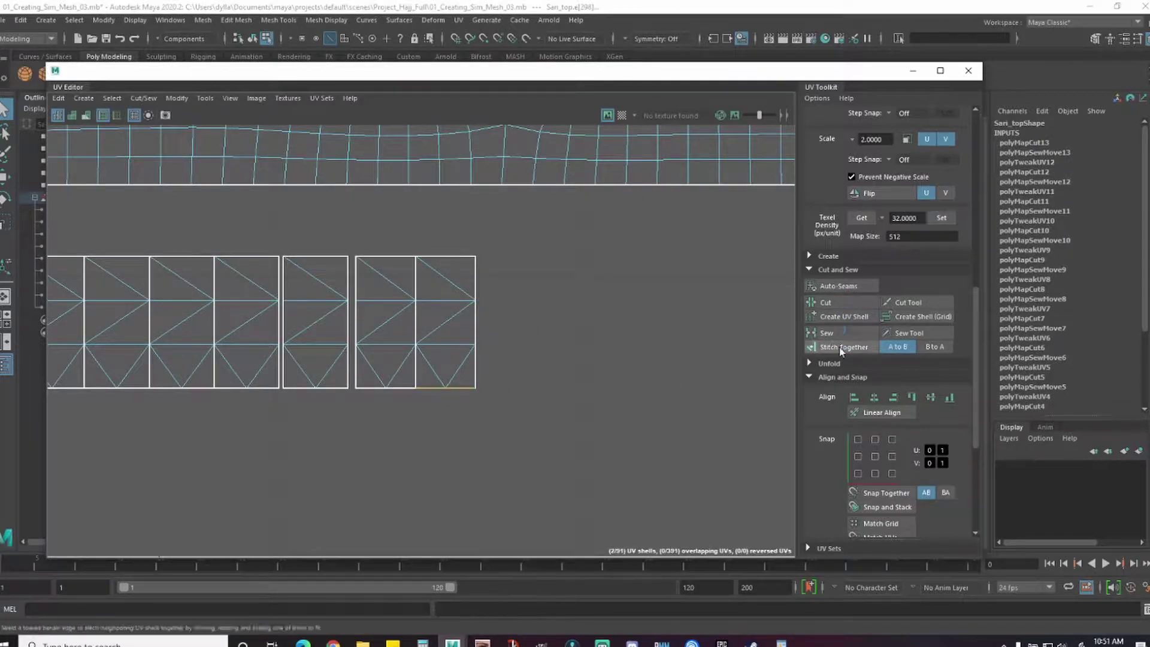
{"action": "left_click", "coordinate": [841, 347]}
{"action": "left_click", "coordinate": [842, 303]}
{"action": "left_click", "coordinate": [384, 389]}
{"action": "left_click", "coordinate": [839, 347]}
{"action": "left_click", "coordinate": [834, 302]}
- Stitch the next three end pieces of the upper fringe row to the cloth by their lower edges, cutting each seam
{"action": "middle_click_drag", "start_coordinate": [364, 438], "coordinate": [602, 412], "text": "alt"}
{"action": "left_click", "coordinate": [570, 354]}
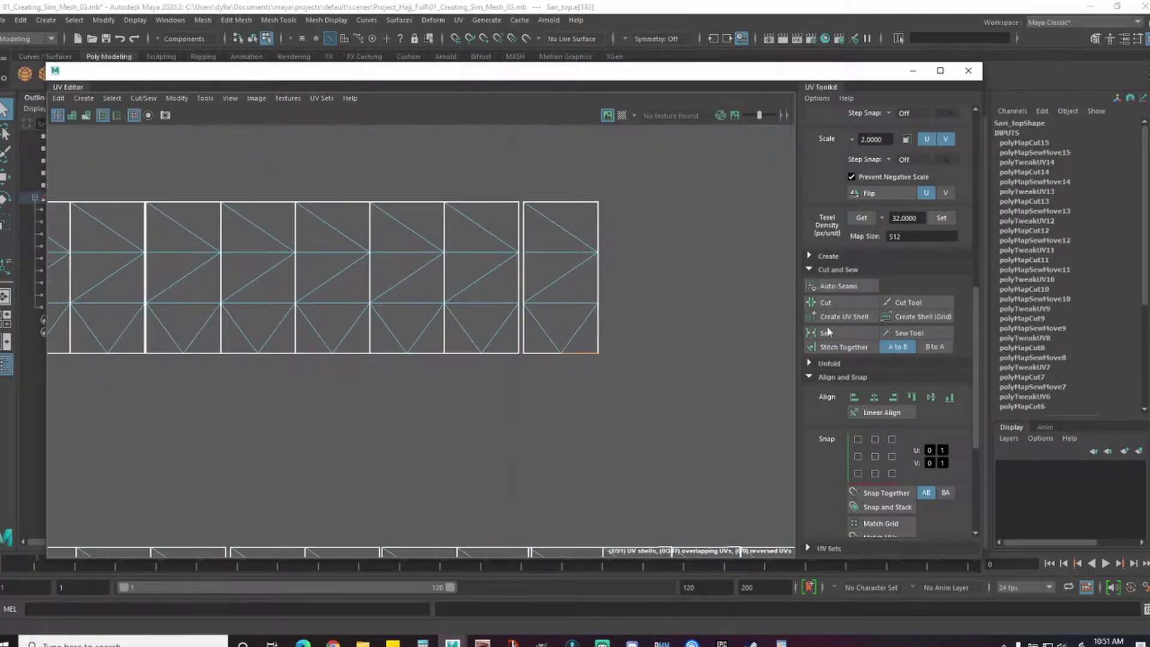
{"action": "left_click", "coordinate": [835, 347]}
{"action": "left_click", "coordinate": [831, 302]}
{"action": "left_click", "coordinate": [506, 353]}
{"action": "left_click", "coordinate": [844, 347]}
{"action": "left_click", "coordinate": [399, 353]}
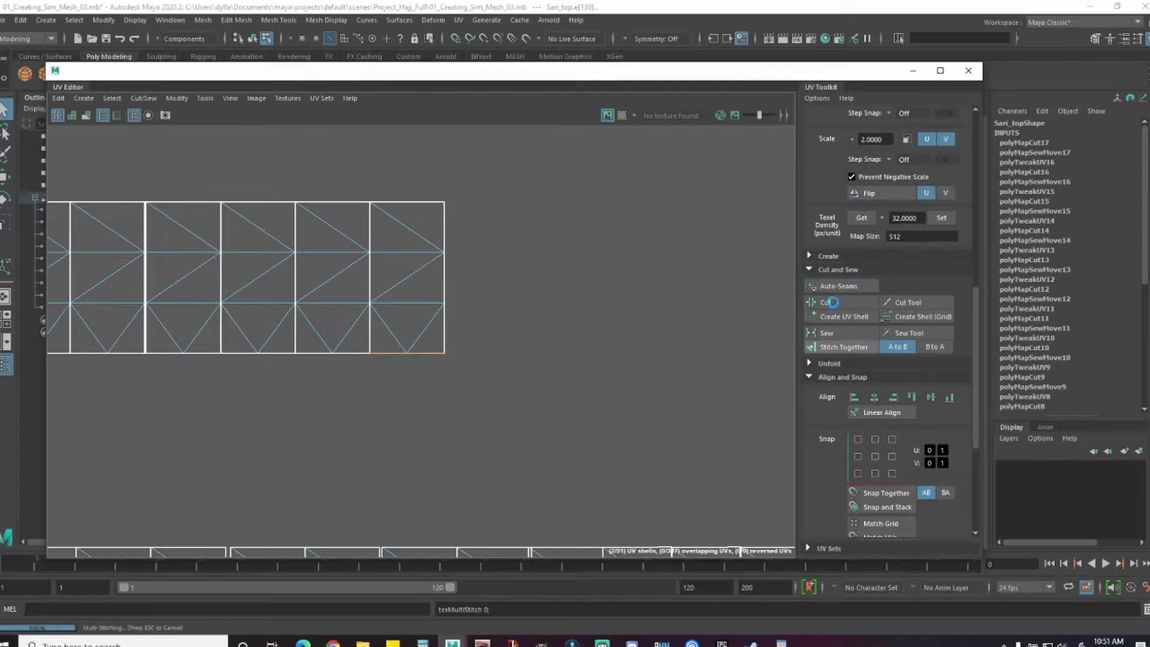
{"action": "left_click", "coordinate": [813, 349]}
- Attach three further end pieces of the upper fringe row with Stitch Together and cut the joined edges
{"action": "left_click", "coordinate": [505, 380]}
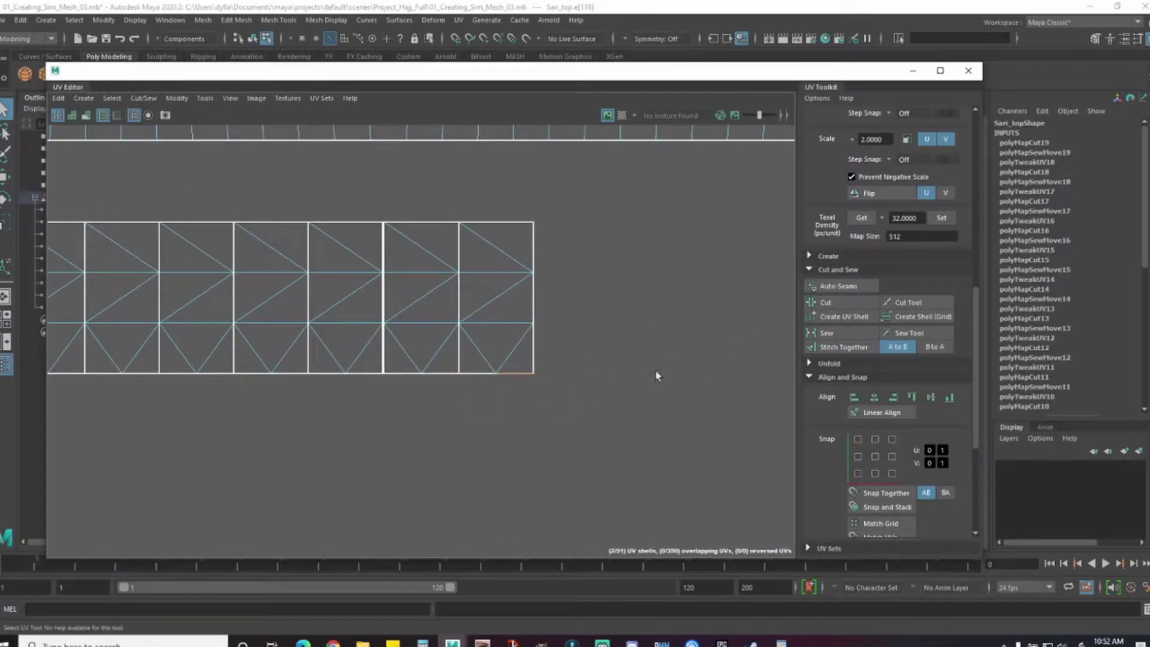
{"action": "left_click", "coordinate": [843, 347]}
{"action": "left_click", "coordinate": [440, 373]}
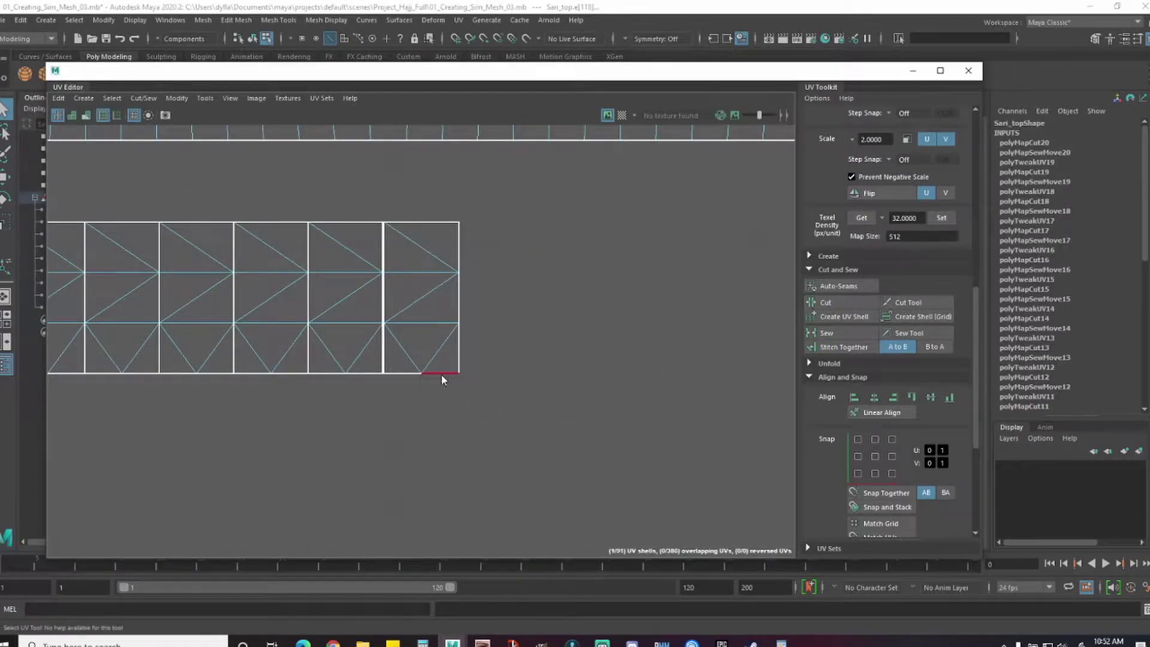
{"action": "left_click", "coordinate": [843, 347]}
{"action": "left_click", "coordinate": [367, 358]}
{"action": "left_click", "coordinate": [843, 347]}
- Continue inward along the upper fringe row, stitching three pieces to the cloth one by one and cutting each seam
{"action": "left_click", "coordinate": [300, 373]}
{"action": "middle_click_drag", "start_coordinate": [294, 414], "coordinate": [660, 404], "text": "alt"}
{"action": "left_click", "coordinate": [842, 347]}
{"action": "left_click", "coordinate": [835, 303]}
{"action": "left_click", "coordinate": [550, 364]}
{"action": "left_click", "coordinate": [841, 347]}
{"action": "left_click", "coordinate": [488, 367]}
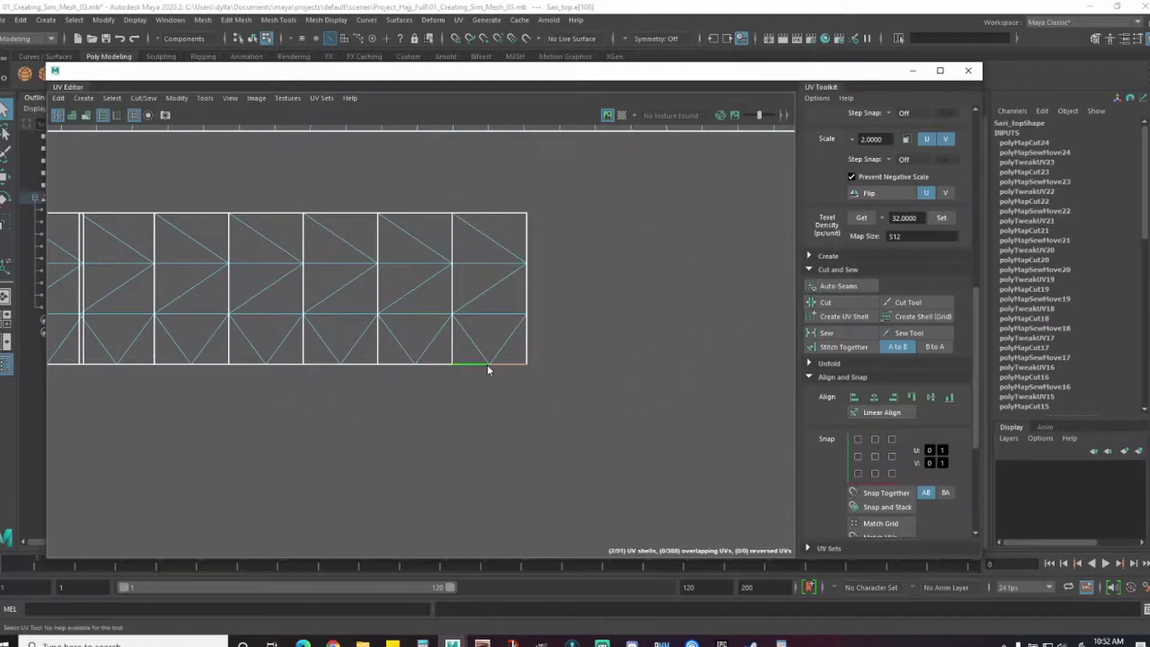
{"action": "left_click", "coordinate": [844, 347]}
- Join three more upper-row fringe pieces to the cloth shell by their lower edges and cut each joined edge
{"action": "left_click", "coordinate": [443, 367]}
{"action": "left_click", "coordinate": [843, 347]}
{"action": "left_click", "coordinate": [332, 363]}
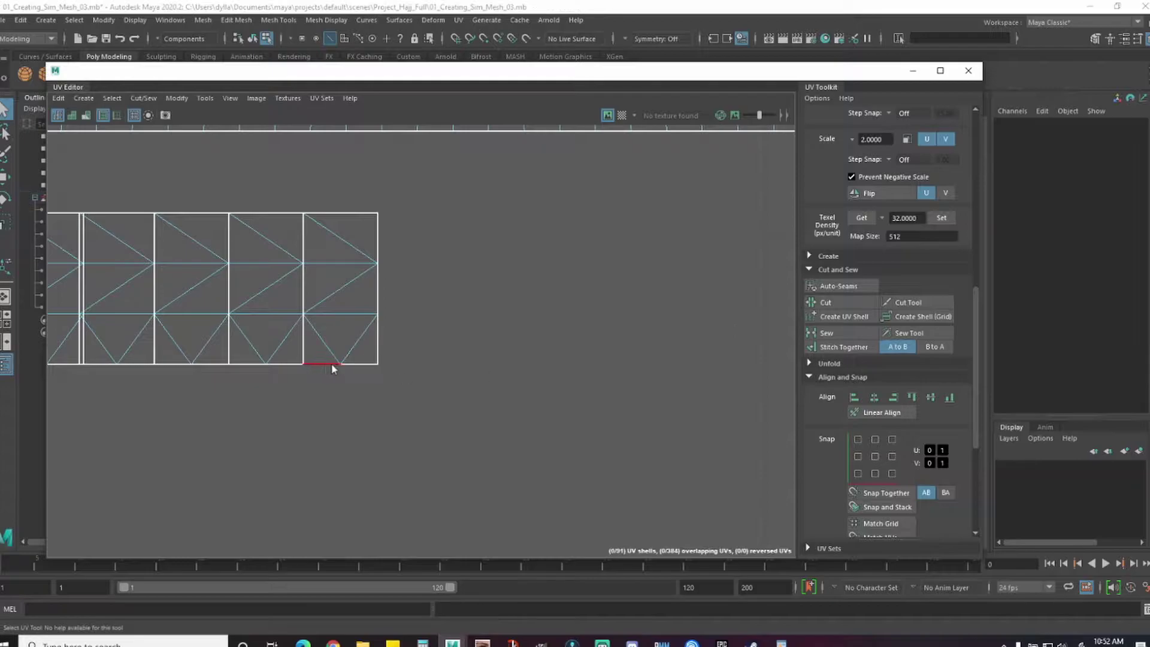
{"action": "left_click", "coordinate": [844, 347]}
{"action": "left_click", "coordinate": [269, 370]}
{"action": "left_click", "coordinate": [269, 370]}
{"action": "middle_click_drag", "start_coordinate": [266, 393], "coordinate": [644, 408], "text": "alt"}
{"action": "left_click", "coordinate": [842, 347]}
{"action": "left_click", "coordinate": [838, 304]}
- Stitch another three pieces from the end of the upper fringe row to the cloth, cutting their seams
{"action": "left_click", "coordinate": [565, 382]}
{"action": "left_click", "coordinate": [842, 347]}
{"action": "left_click", "coordinate": [512, 379]}
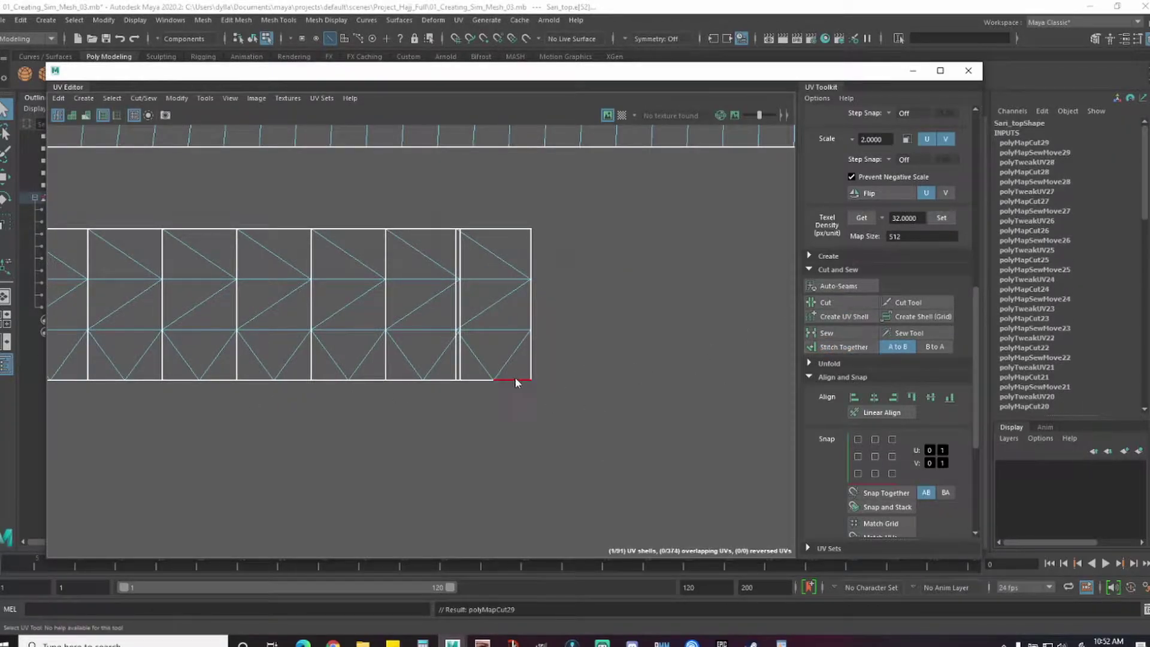
{"action": "left_click", "coordinate": [844, 346]}
{"action": "left_click", "coordinate": [442, 379]}
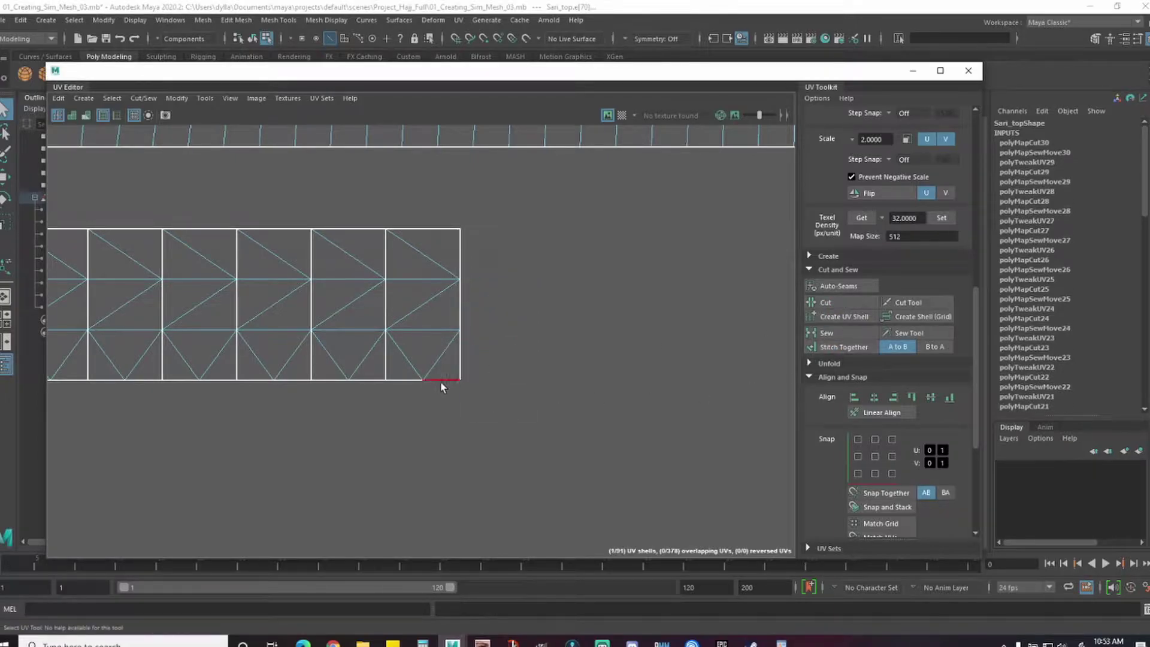
{"action": "left_click", "coordinate": [844, 347]}
{"action": "left_click", "coordinate": [838, 306]}
- Use Stitch Together and Cut on three more end pieces as the upper fringe row nears the zero U line
{"action": "left_click", "coordinate": [363, 381]}
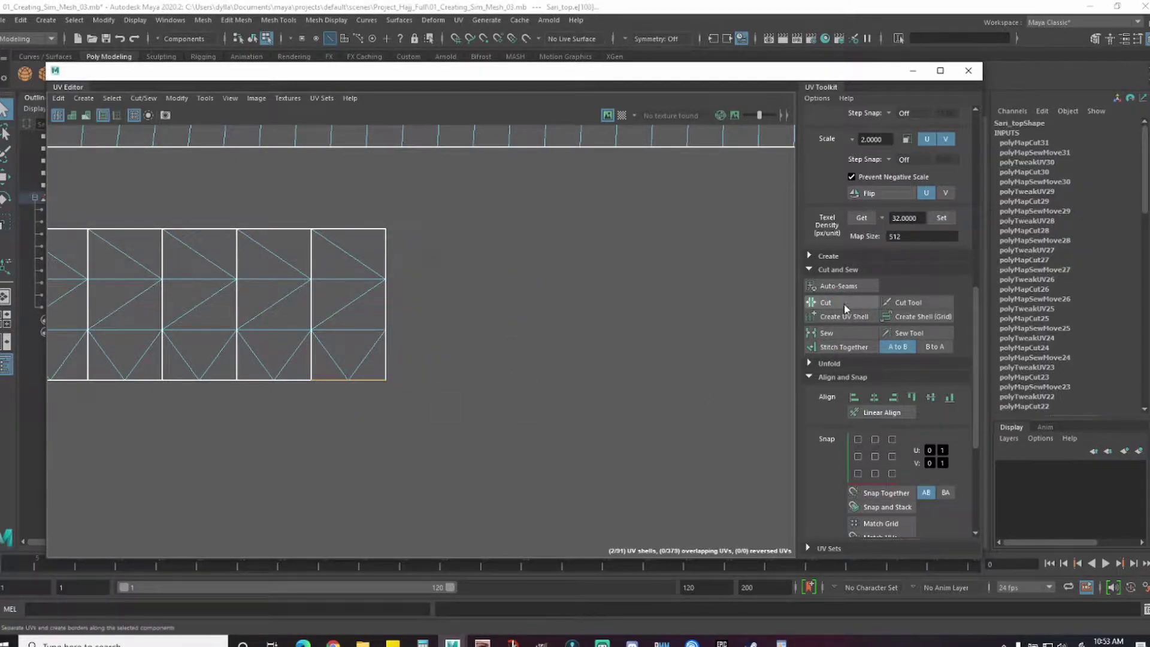
{"action": "left_click", "coordinate": [839, 345]}
{"action": "left_click", "coordinate": [841, 305]}
{"action": "middle_click_drag", "start_coordinate": [205, 416], "coordinate": [651, 409], "text": "alt"}
{"action": "left_click", "coordinate": [617, 372]}
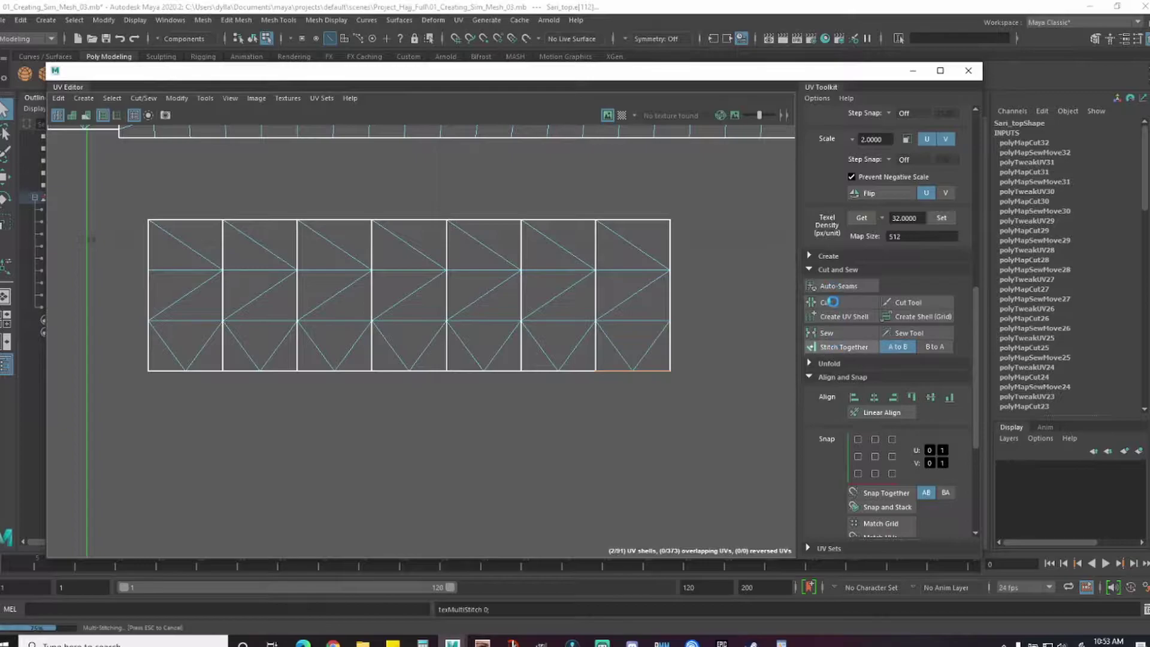
{"action": "left_click", "coordinate": [844, 347]}
{"action": "left_click", "coordinate": [574, 372]}
{"action": "left_click", "coordinate": [844, 347]}
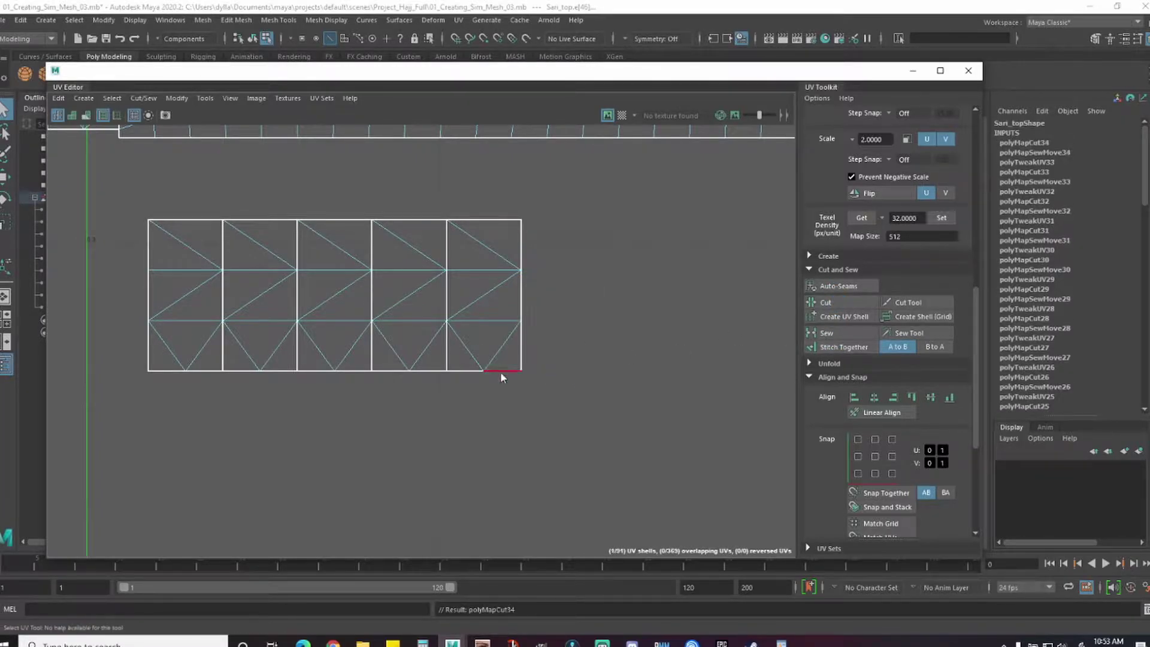
- Finish the upper fringe row by stitching its remaining pieces and the leftover one at its far end to the cloth, cutting each seam
{"action": "left_click", "coordinate": [336, 372]}
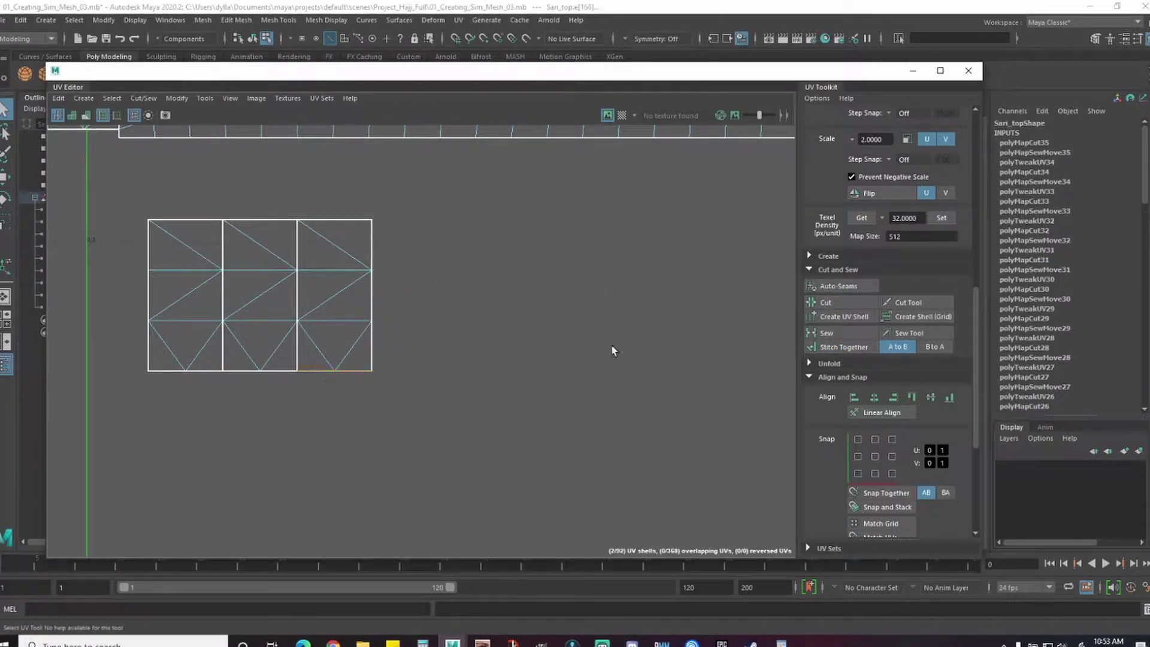
{"action": "left_click", "coordinate": [843, 347]}
{"action": "left_click", "coordinate": [843, 346]}
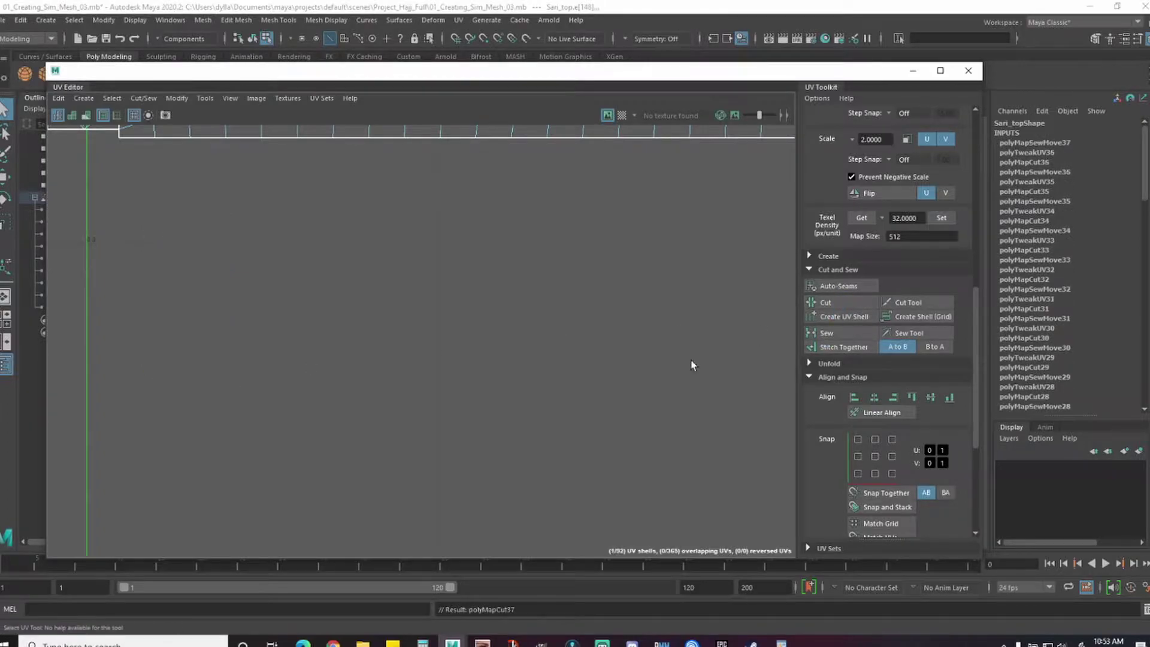
{"action": "scroll", "coordinate": [593, 326], "scroll_direction": "down", "scroll_amount": 5}
{"action": "scroll", "coordinate": [469, 303], "scroll_direction": "down", "scroll_amount": 3}
{"action": "left_click", "coordinate": [573, 346]}
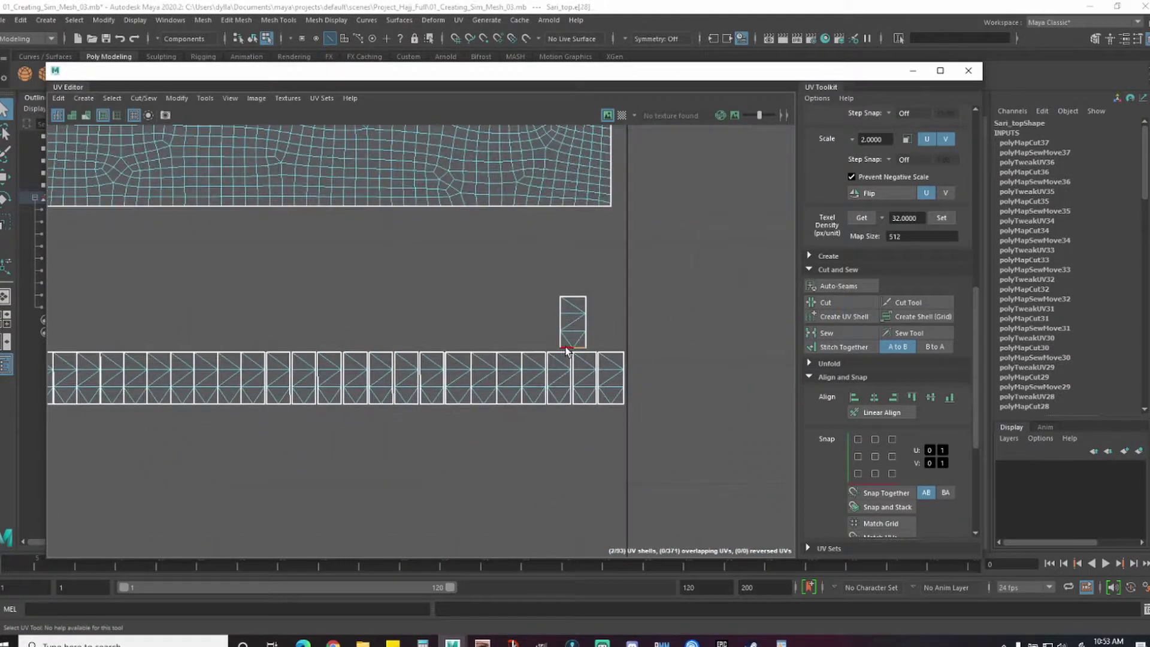
{"action": "left_click", "coordinate": [843, 346]}
- Begin the lower fringe row by stitching its outermost three pieces to the cloth and cutting each seam
{"action": "scroll", "coordinate": [599, 397], "scroll_direction": "up", "scroll_amount": 2}
{"action": "left_click", "coordinate": [656, 394]}
{"action": "scroll", "coordinate": [280, 257], "scroll_direction": "down", "scroll_amount": 8}
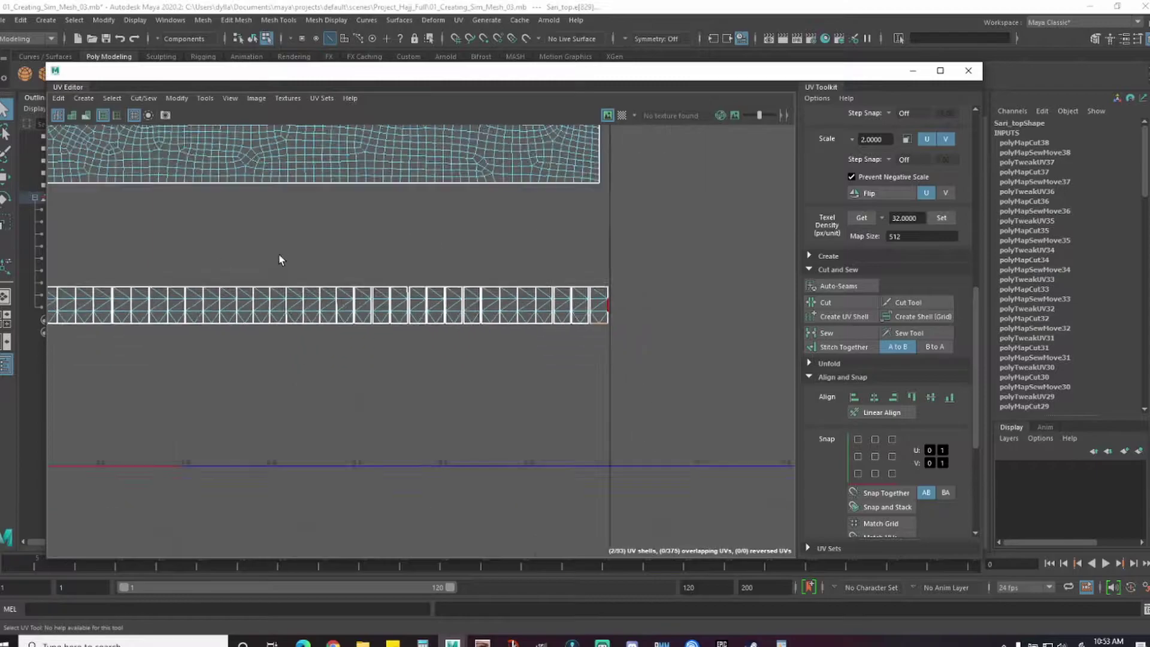
{"action": "middle_click_drag", "start_coordinate": [419, 203], "coordinate": [591, 341], "text": "alt"}
{"action": "scroll", "coordinate": [700, 342], "scroll_direction": "up", "scroll_amount": 5}
{"action": "left_click", "coordinate": [843, 347]}
{"action": "right_click_drag", "start_coordinate": [483, 416], "coordinate": [753, 401], "text": "alt"}
{"action": "left_click", "coordinate": [639, 360]}
{"action": "left_click", "coordinate": [843, 347]}
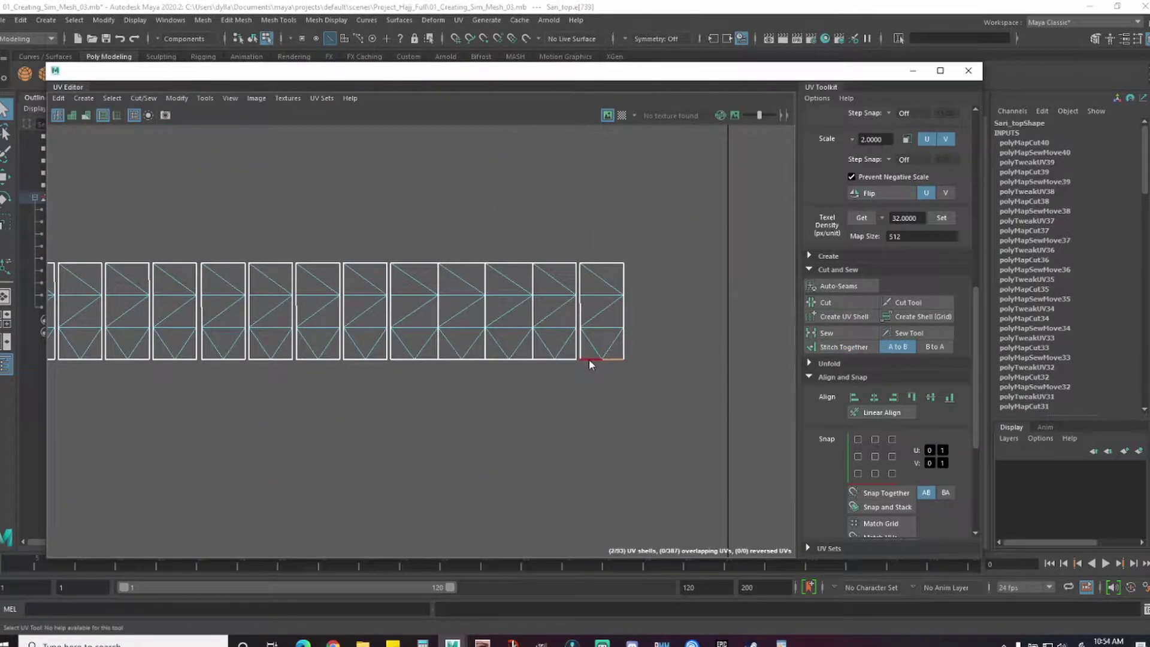
{"action": "left_click", "coordinate": [843, 347]}
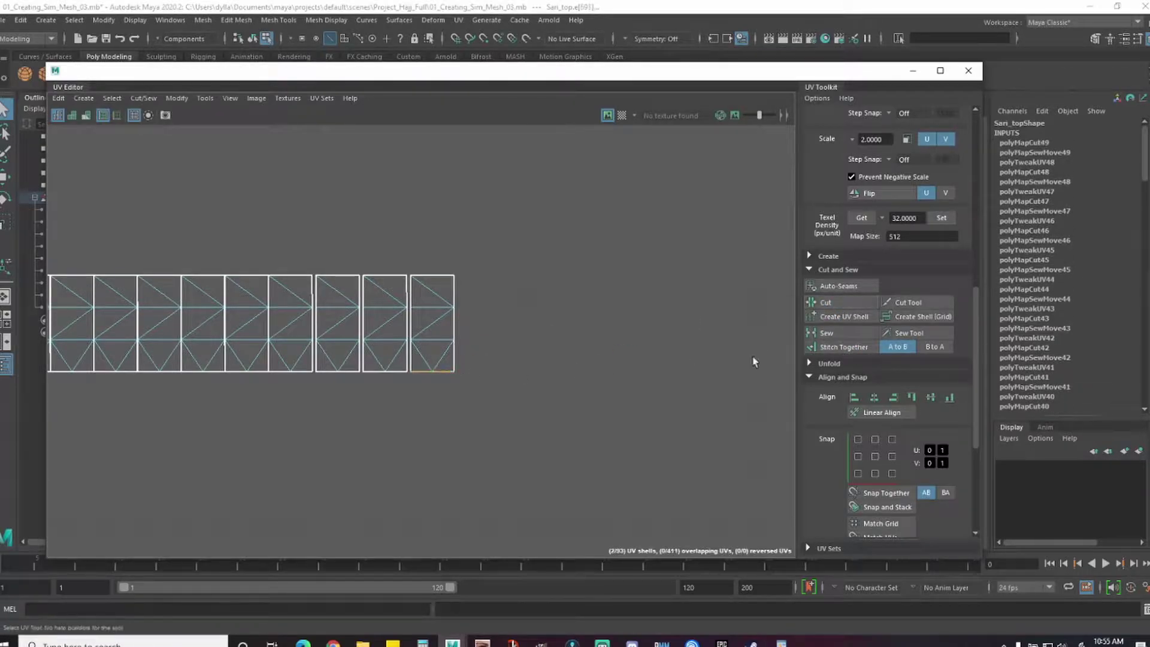
- Stitch three more end pieces of the lower fringe row to the cloth by their lower edges, cutting each seam
{"action": "left_click", "coordinate": [841, 347]}
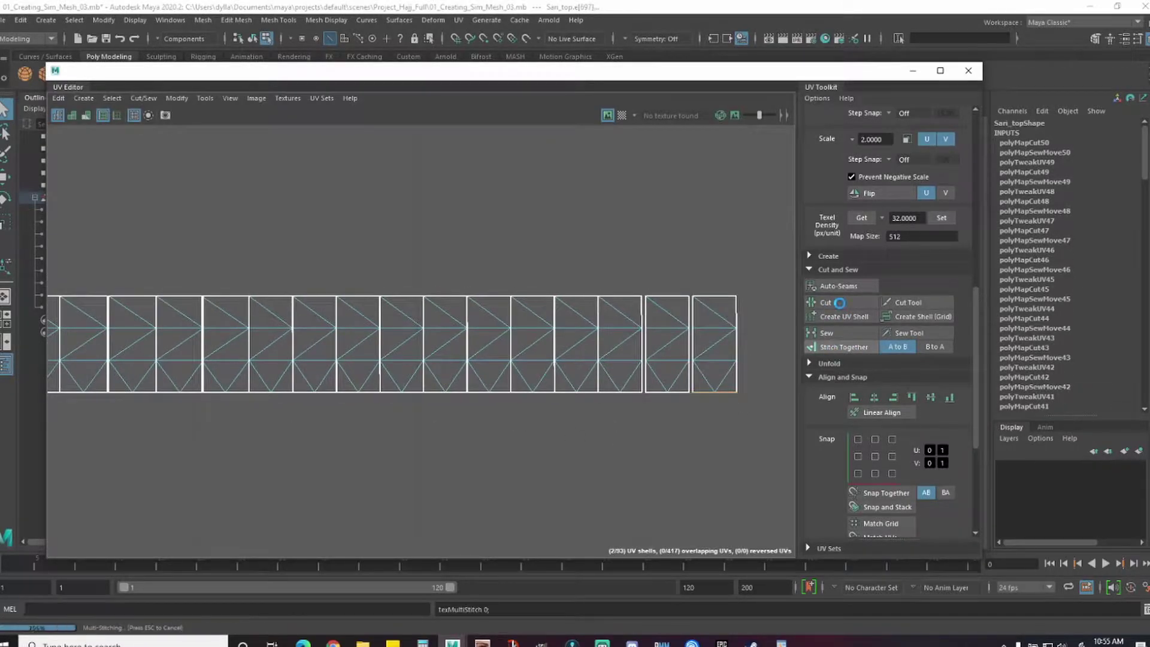
{"action": "left_click", "coordinate": [568, 394], "text": "shift"}
{"action": "left_click", "coordinate": [842, 348]}
{"action": "left_click", "coordinate": [841, 306]}
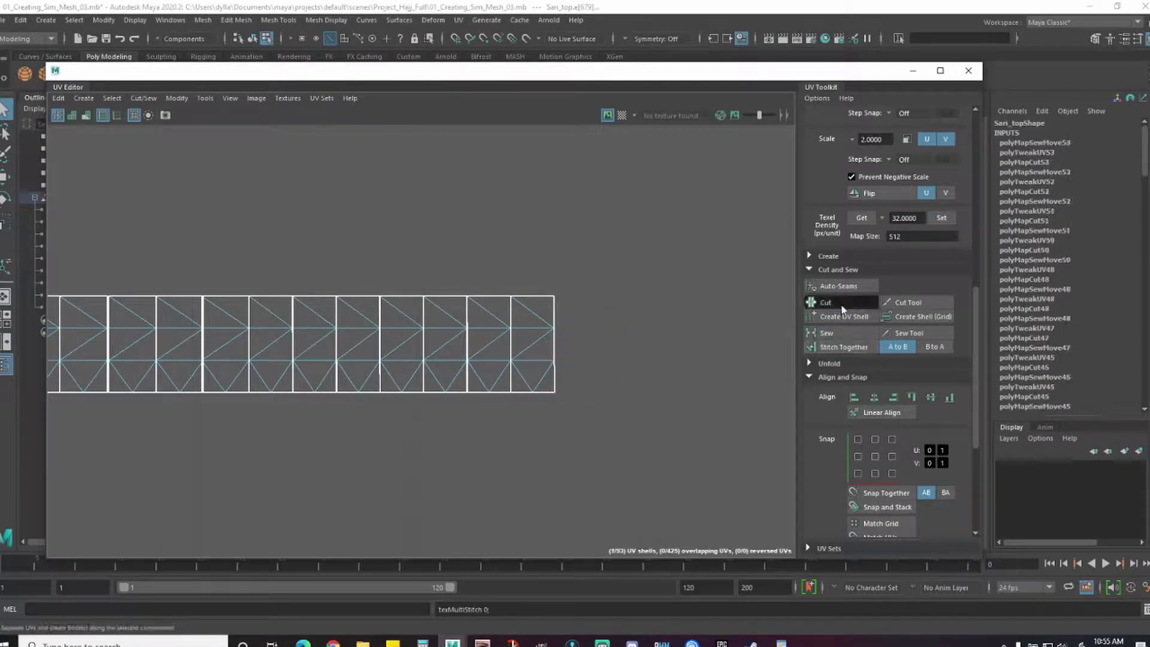
{"action": "left_click", "coordinate": [544, 393]}
{"action": "left_click", "coordinate": [525, 393], "text": "shift"}
{"action": "left_click", "coordinate": [845, 347]}
{"action": "left_click", "coordinate": [845, 303]}
- Attach the next two end pieces of the lower fringe row with Stitch Together and cut their joined edges
{"action": "left_click", "coordinate": [499, 393]}
{"action": "left_click", "coordinate": [479, 393], "text": "shift"}
{"action": "left_click", "coordinate": [847, 349]}
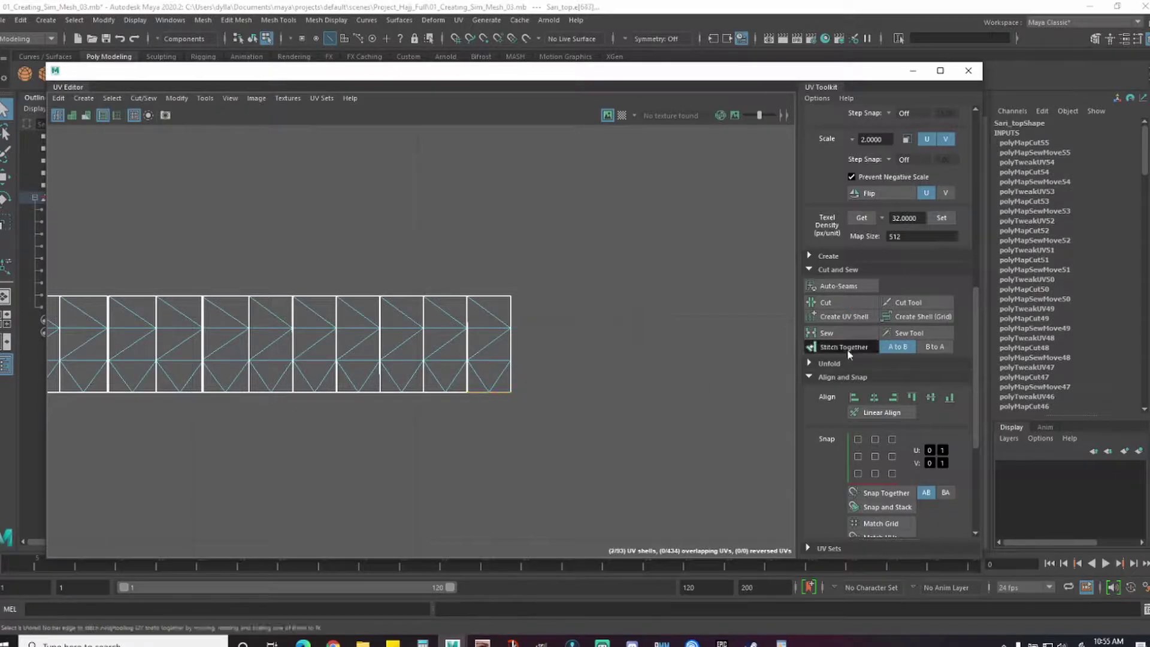
{"action": "left_click", "coordinate": [838, 303]}
{"action": "left_click", "coordinate": [455, 393]}
{"action": "left_click", "coordinate": [434, 392]}
{"action": "left_click", "coordinate": [844, 347]}
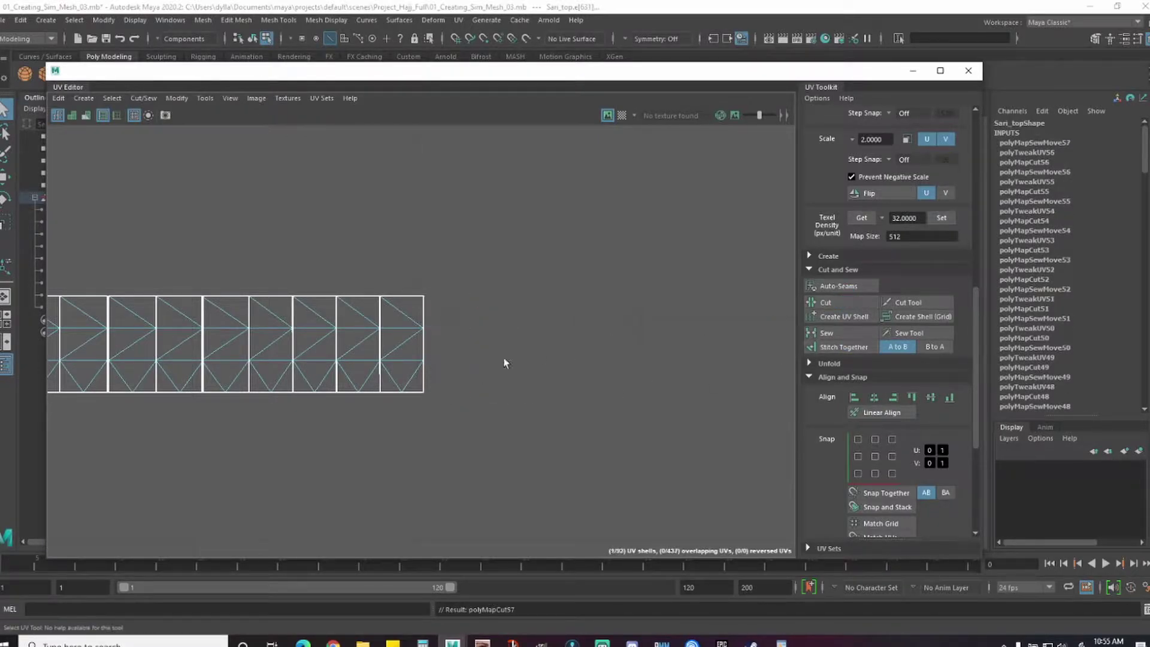
{"action": "left_click", "coordinate": [845, 303]}
- Continue inward along the lower fringe row, stitching three pieces to the cloth and cutting each seam
{"action": "left_click", "coordinate": [368, 393]}
{"action": "left_click", "coordinate": [348, 393], "text": "shift"}
{"action": "left_click", "coordinate": [843, 347]}
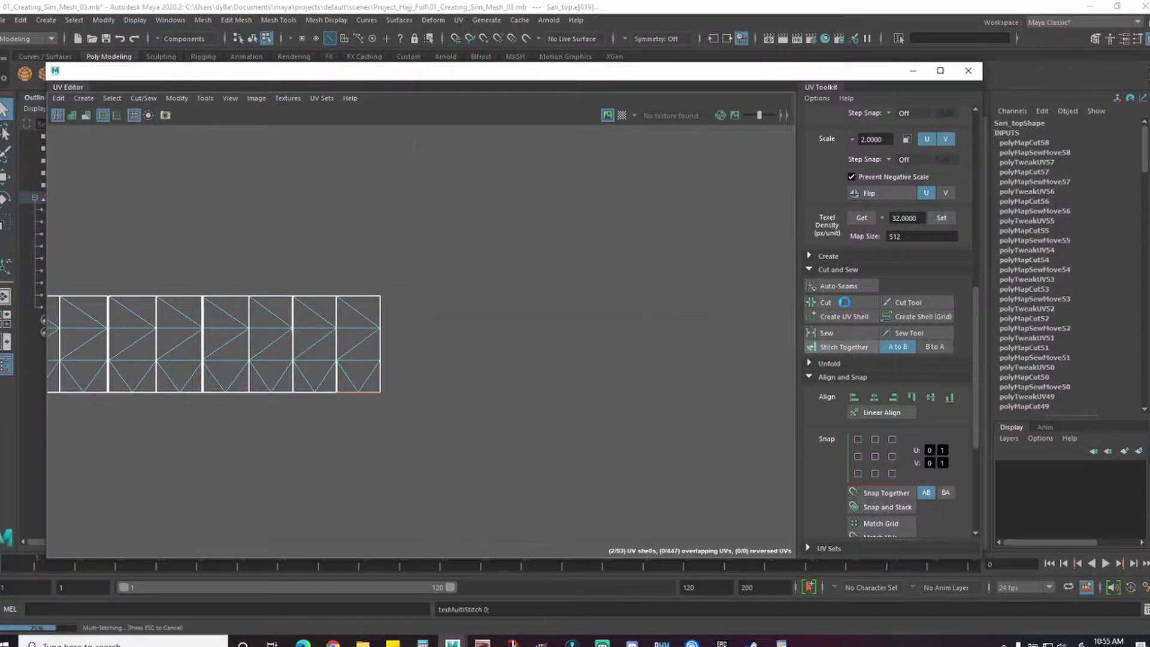
{"action": "left_click", "coordinate": [843, 302]}
{"action": "middle_click_drag", "start_coordinate": [235, 405], "coordinate": [603, 417], "text": "alt"}
{"action": "left_click", "coordinate": [697, 406]}
{"action": "left_click", "coordinate": [843, 347]}
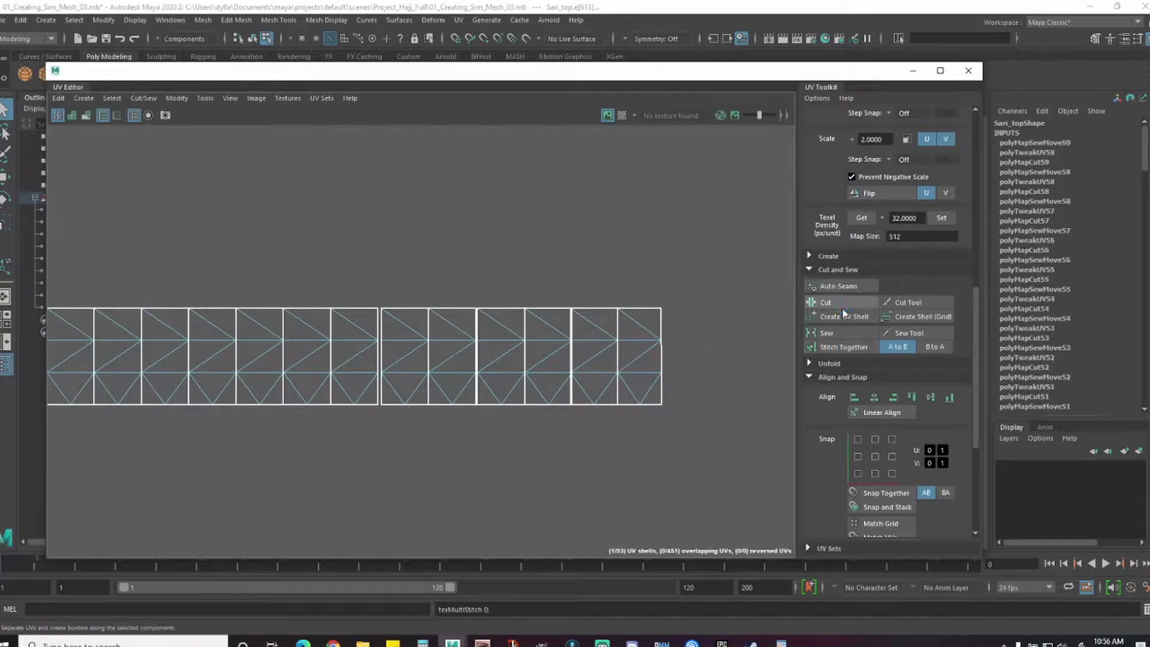
{"action": "left_click", "coordinate": [626, 405]}
{"action": "left_click", "coordinate": [843, 347]}
- Join another three lower-row fringe pieces to the cloth shell one by one and cut each joined edge
{"action": "left_click", "coordinate": [594, 404]}
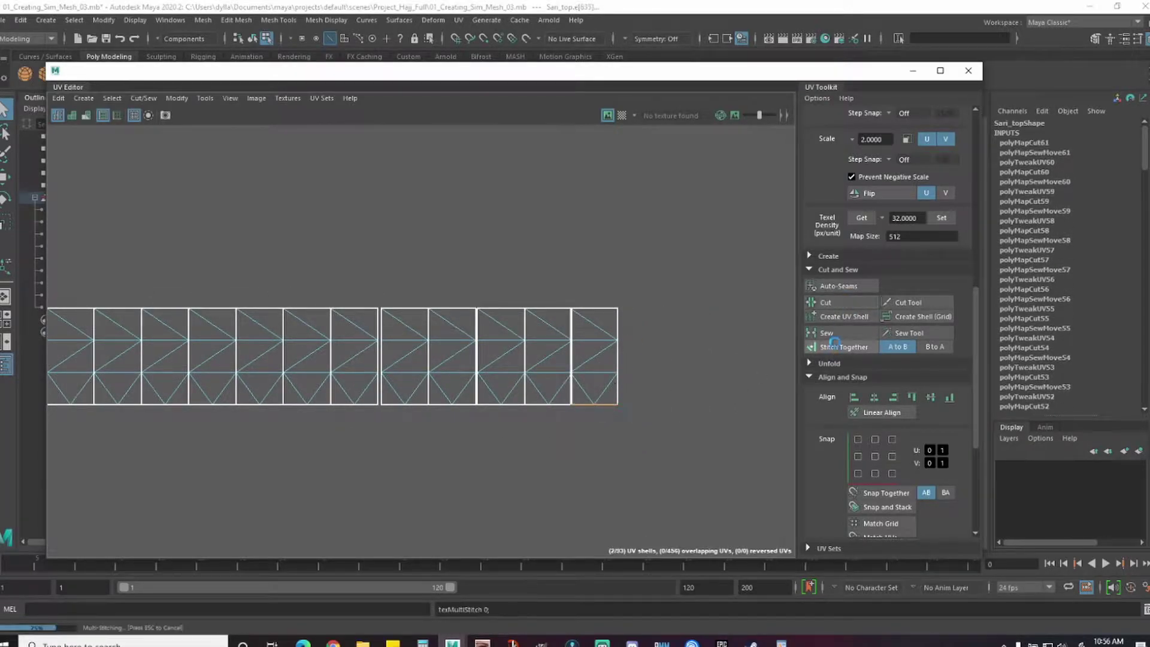
{"action": "left_click", "coordinate": [534, 405]}
{"action": "left_click", "coordinate": [844, 347]}
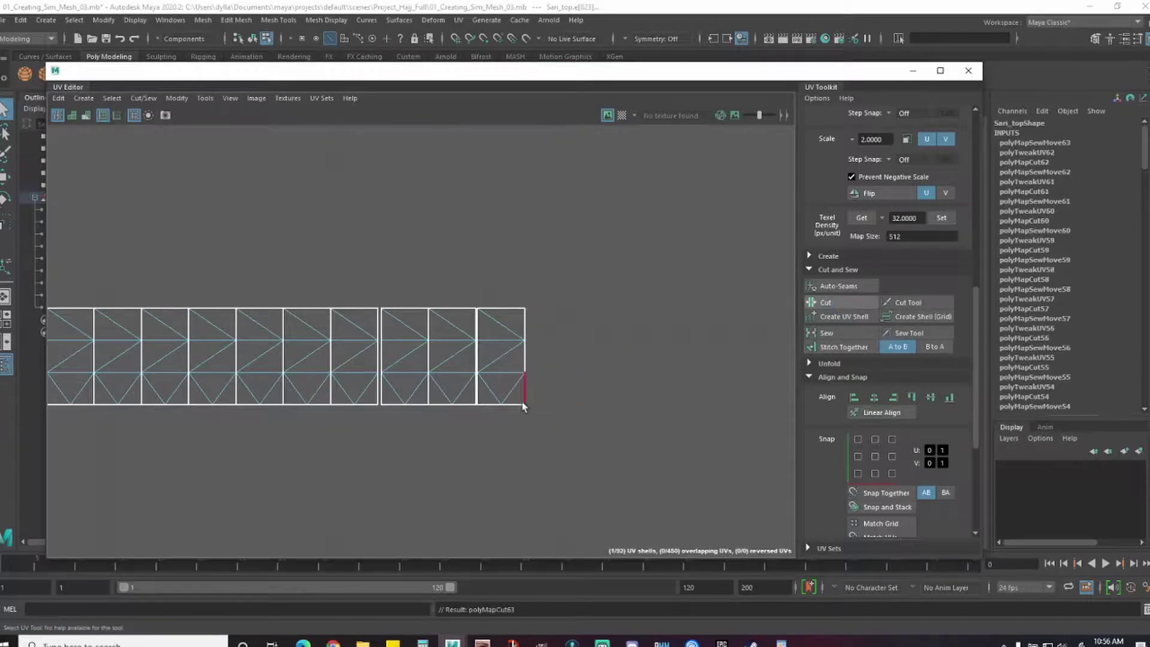
{"action": "left_click", "coordinate": [440, 404]}
{"action": "left_click", "coordinate": [844, 347]}
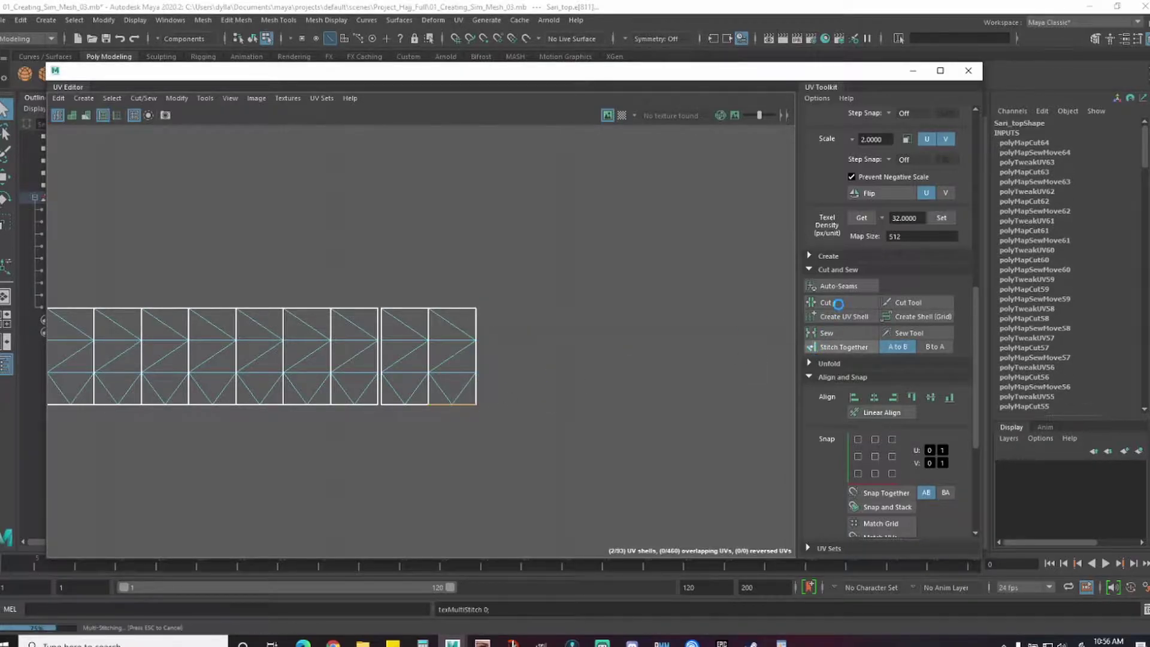
- Stitch the following three end pieces of the lower fringe row to the cloth, separating each again with Cut
{"action": "middle_click_drag", "start_coordinate": [441, 403], "coordinate": [634, 401], "text": "alt"}
{"action": "left_click", "coordinate": [598, 403]}
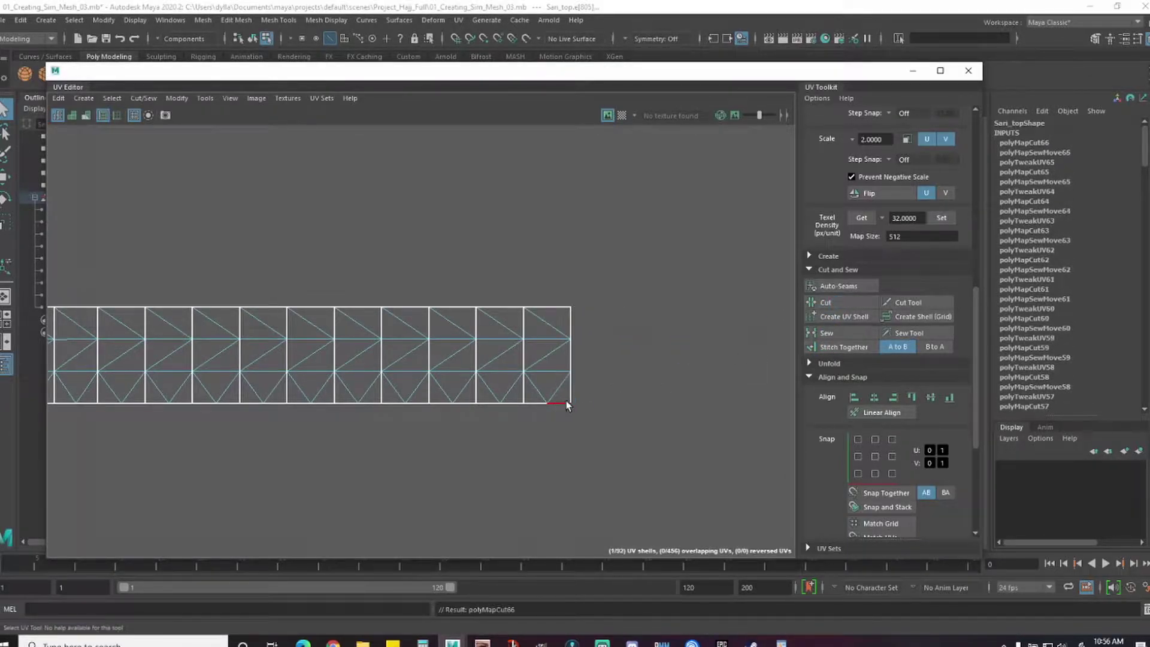
{"action": "left_click", "coordinate": [560, 403]}
{"action": "left_click", "coordinate": [848, 347]}
{"action": "left_click", "coordinate": [483, 403]}
{"action": "left_click", "coordinate": [843, 347]}
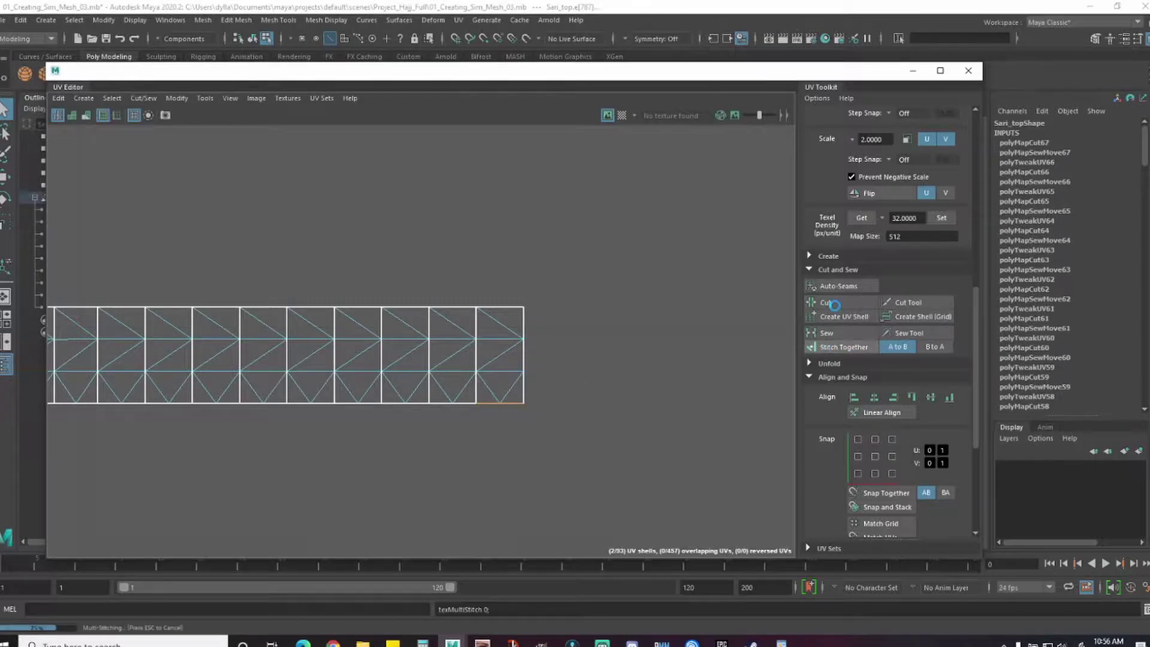
- Attach three more pieces from the end of the lower fringe row to the cloth and cut their seams
{"action": "left_click", "coordinate": [441, 403]}
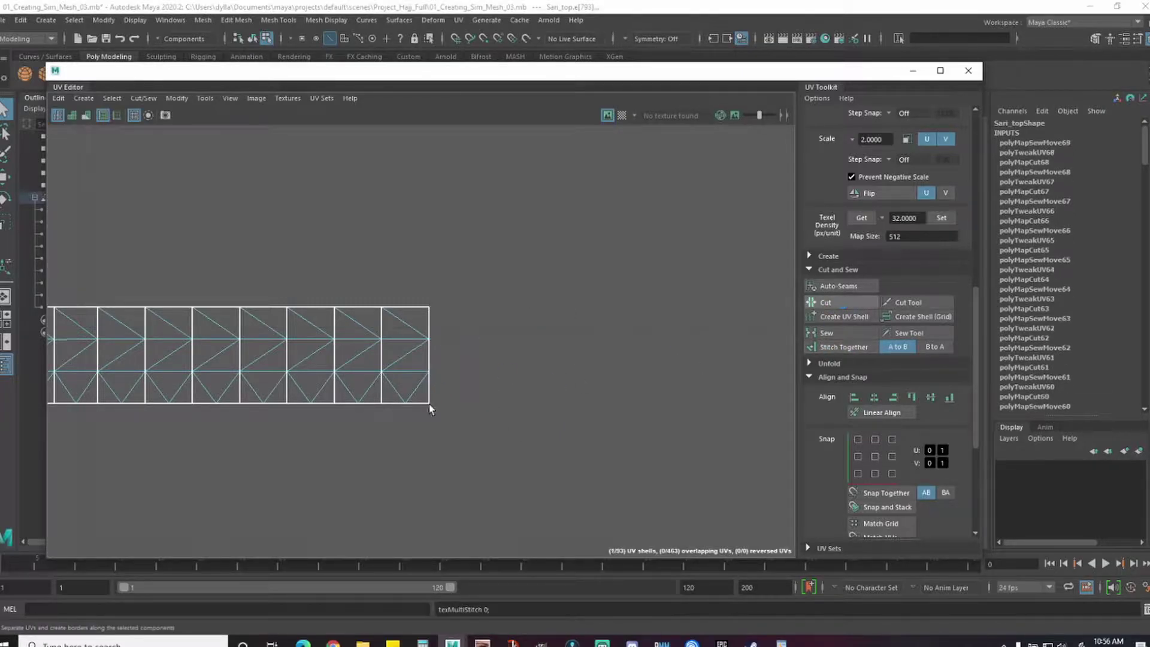
{"action": "left_click", "coordinate": [844, 347]}
{"action": "left_click", "coordinate": [362, 403]}
{"action": "left_click", "coordinate": [844, 346]}
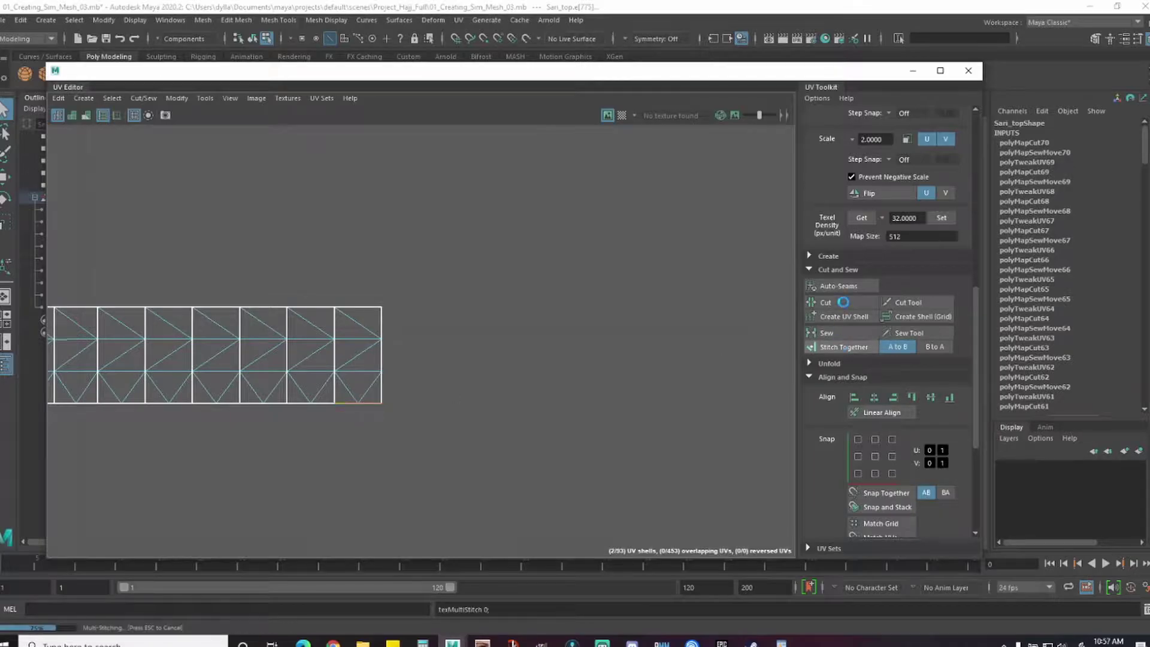
{"action": "left_click", "coordinate": [301, 403]}
{"action": "left_click", "coordinate": [855, 349]}
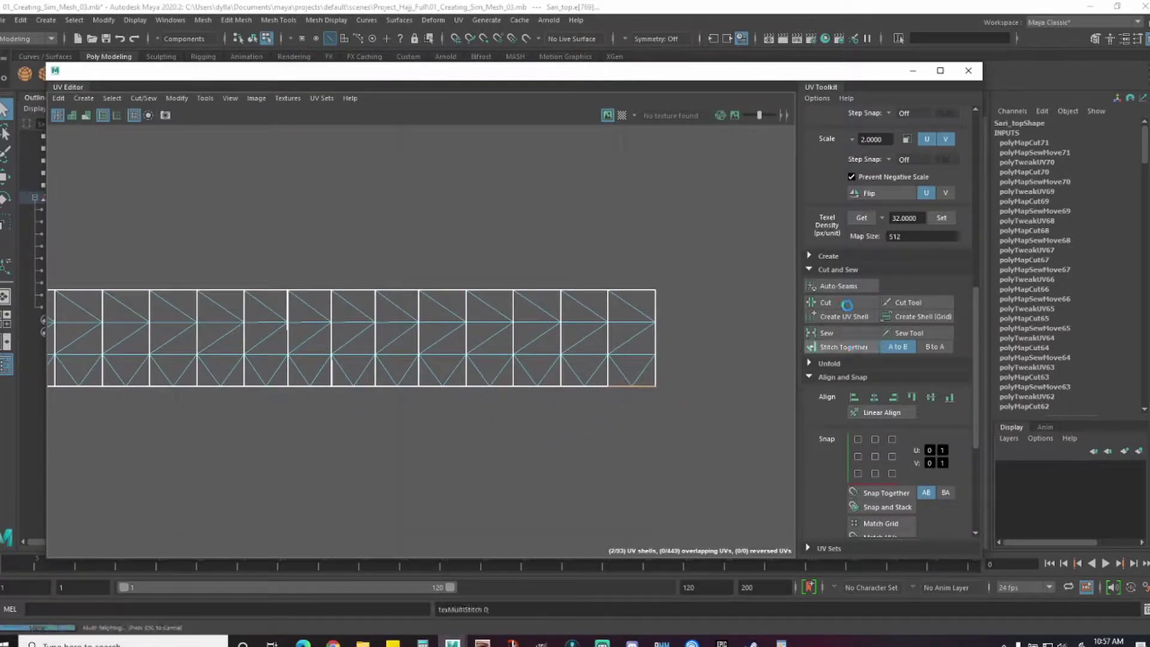
- Use Stitch Together on three more lower-row end pieces by their lower edges, cutting each seam
{"action": "left_click", "coordinate": [594, 386]}
{"action": "left_click", "coordinate": [843, 347]}
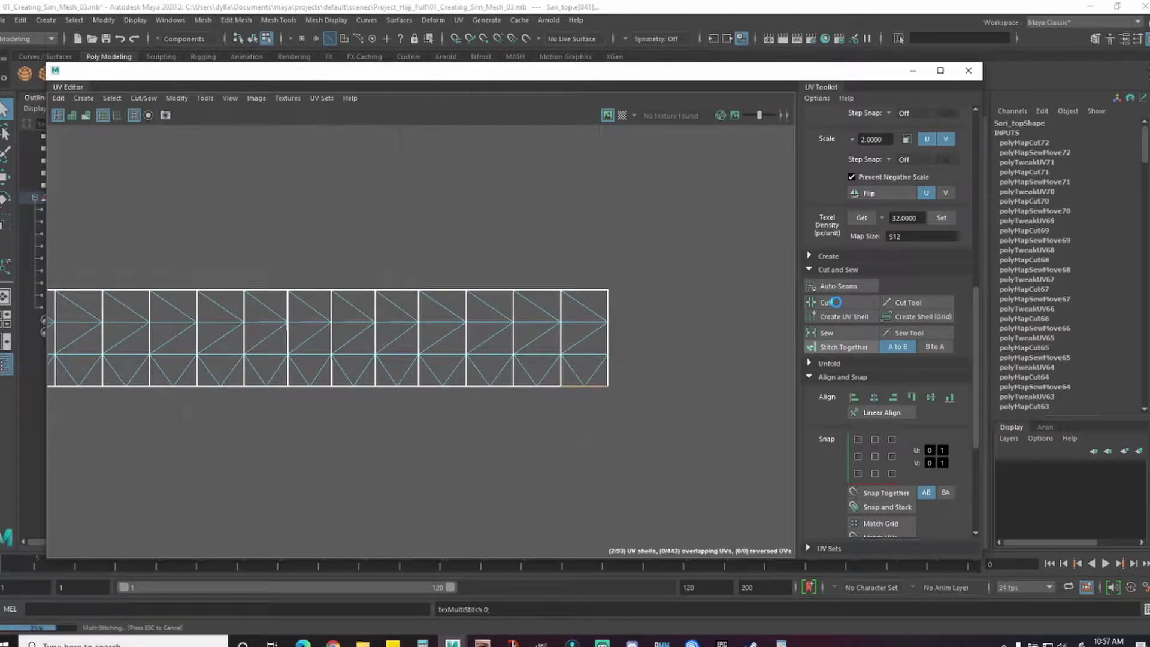
{"action": "left_click", "coordinate": [503, 388]}
{"action": "left_click", "coordinate": [843, 347]}
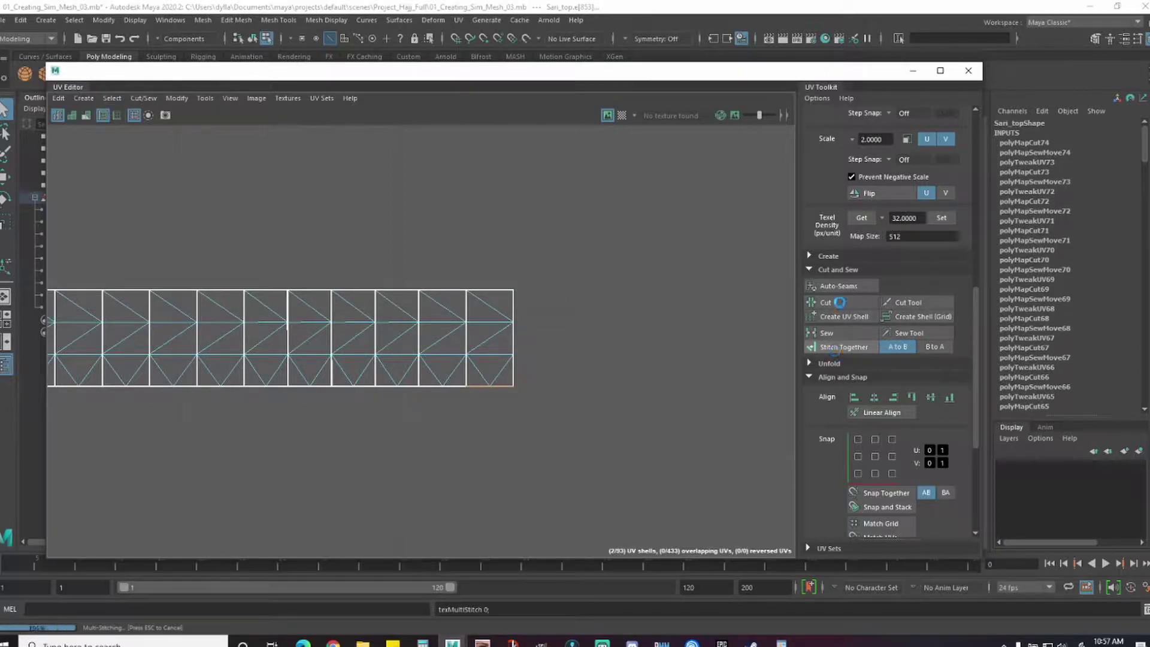
{"action": "left_click", "coordinate": [840, 302]}
{"action": "left_click", "coordinate": [458, 388]}
{"action": "left_click", "coordinate": [837, 347]}
{"action": "left_click", "coordinate": [835, 303]}
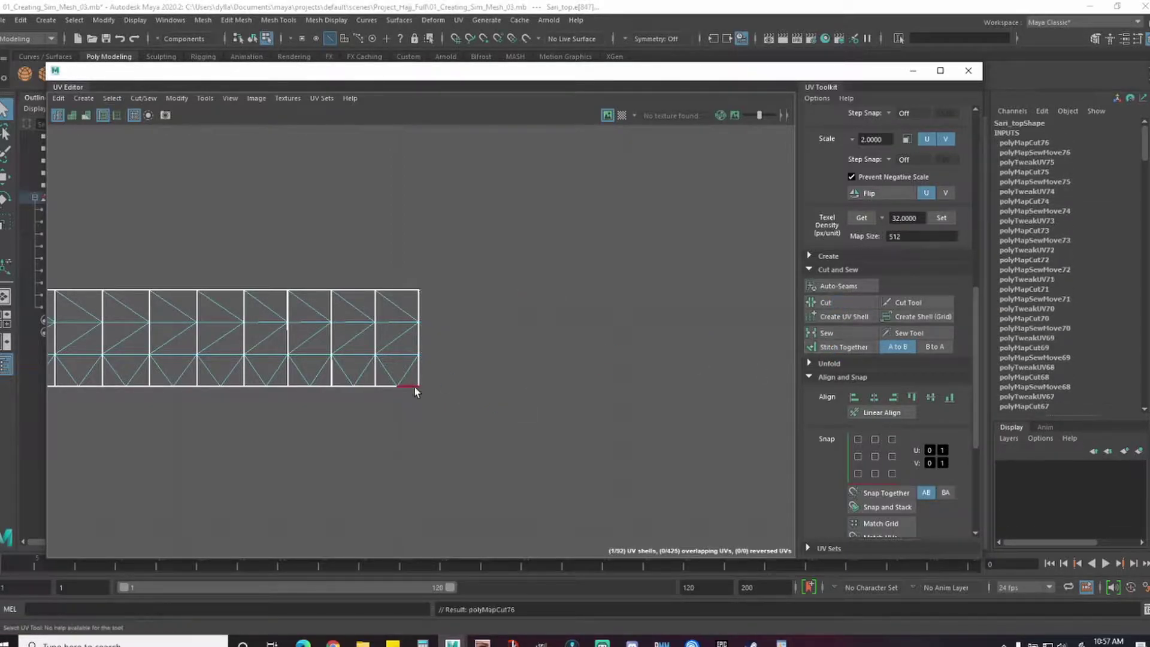
- Stitch the next four end pieces of the lower fringe row to the cloth shell and cut each joined edge
{"action": "middle_click_drag", "start_coordinate": [416, 391], "coordinate": [683, 394], "text": "alt"}
{"action": "left_click", "coordinate": [844, 347]}
{"action": "left_click", "coordinate": [621, 395]}
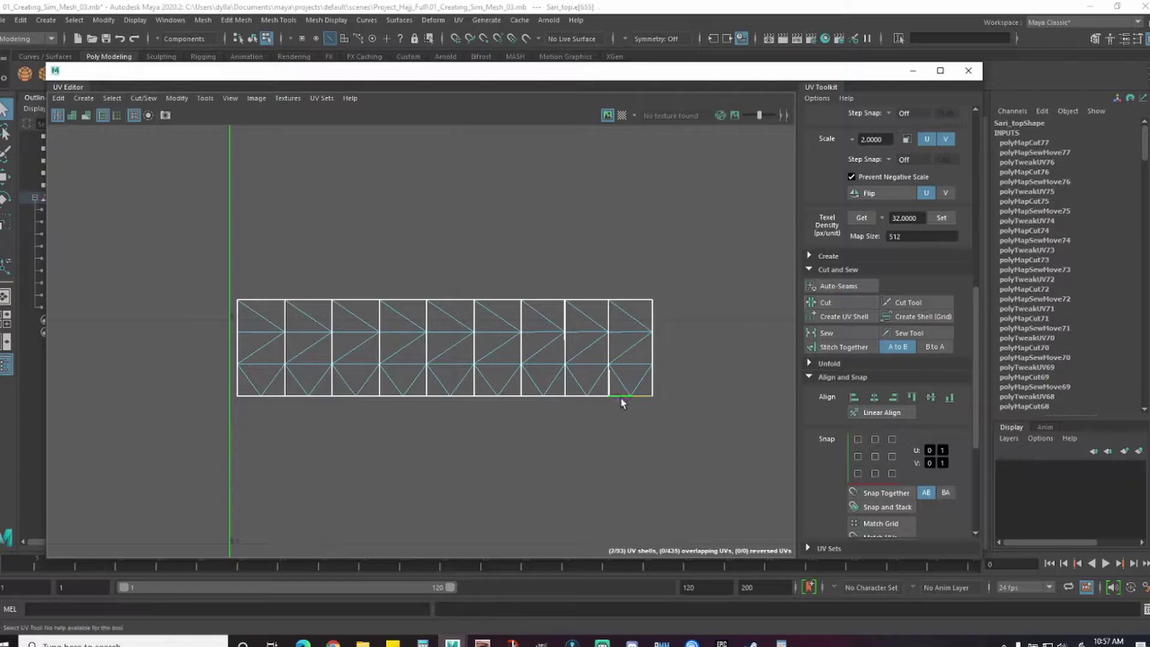
{"action": "left_click", "coordinate": [843, 347]}
{"action": "left_click", "coordinate": [573, 395]}
{"action": "left_click", "coordinate": [844, 347]}
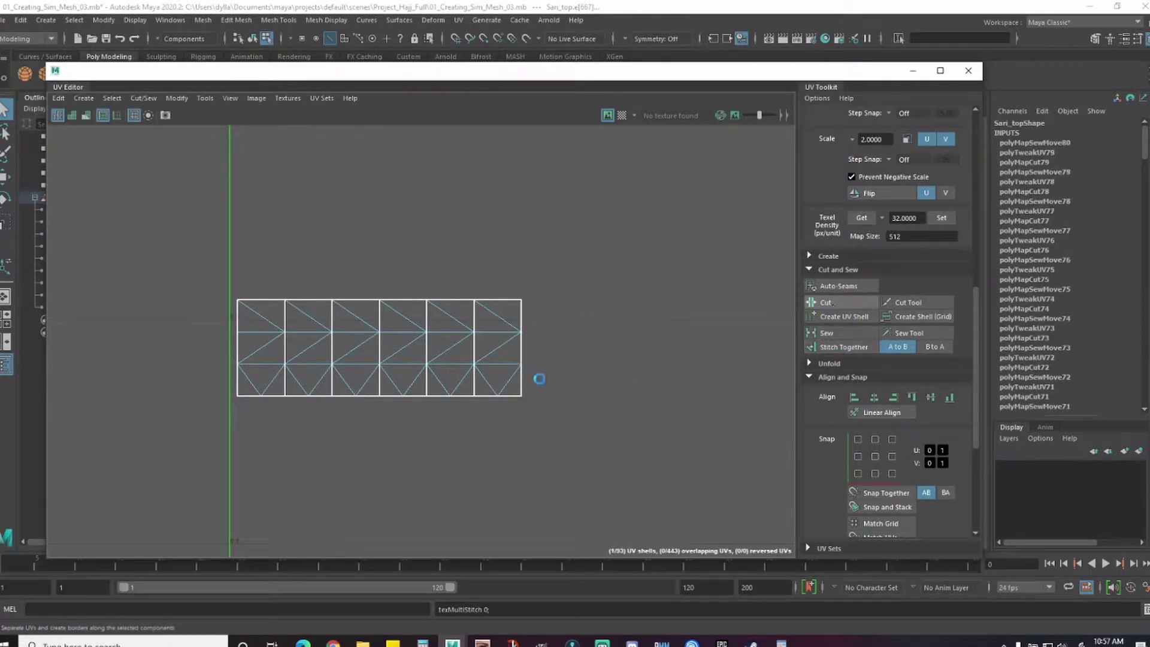
- Join another four lower-row end pieces to the cloth by their lower edges, separating each seam again with Cut
{"action": "left_click", "coordinate": [514, 395]}
{"action": "left_click", "coordinate": [843, 346]}
{"action": "left_click", "coordinate": [440, 396]}
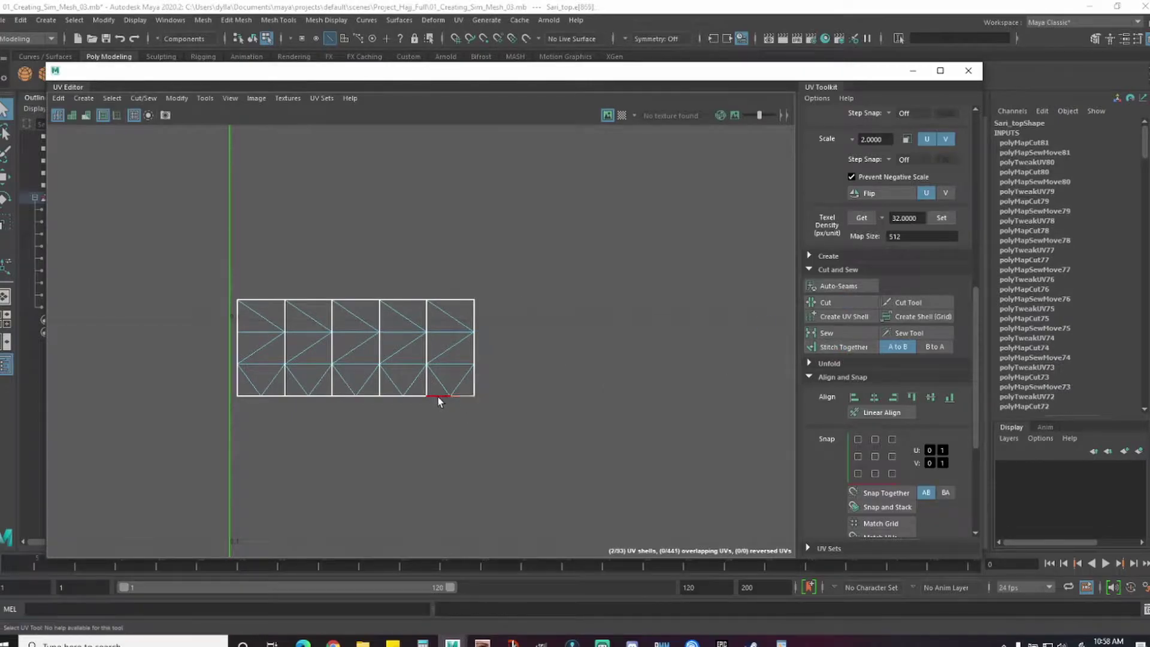
{"action": "left_click", "coordinate": [841, 347]}
{"action": "left_click", "coordinate": [812, 347]}
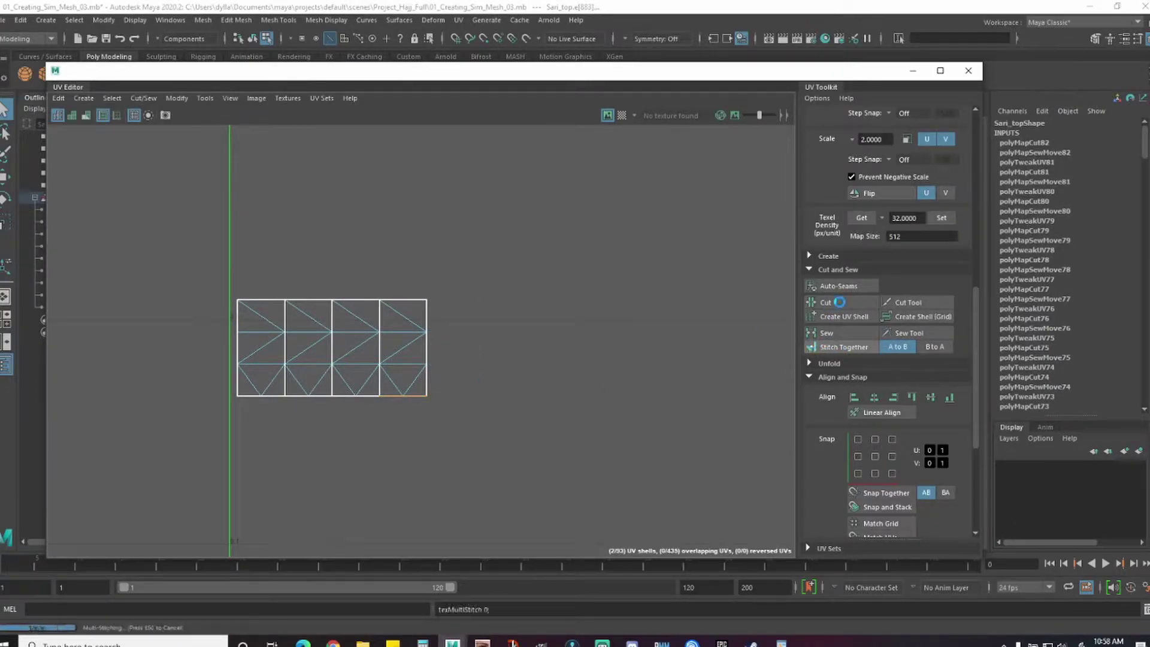
{"action": "left_click", "coordinate": [842, 304]}
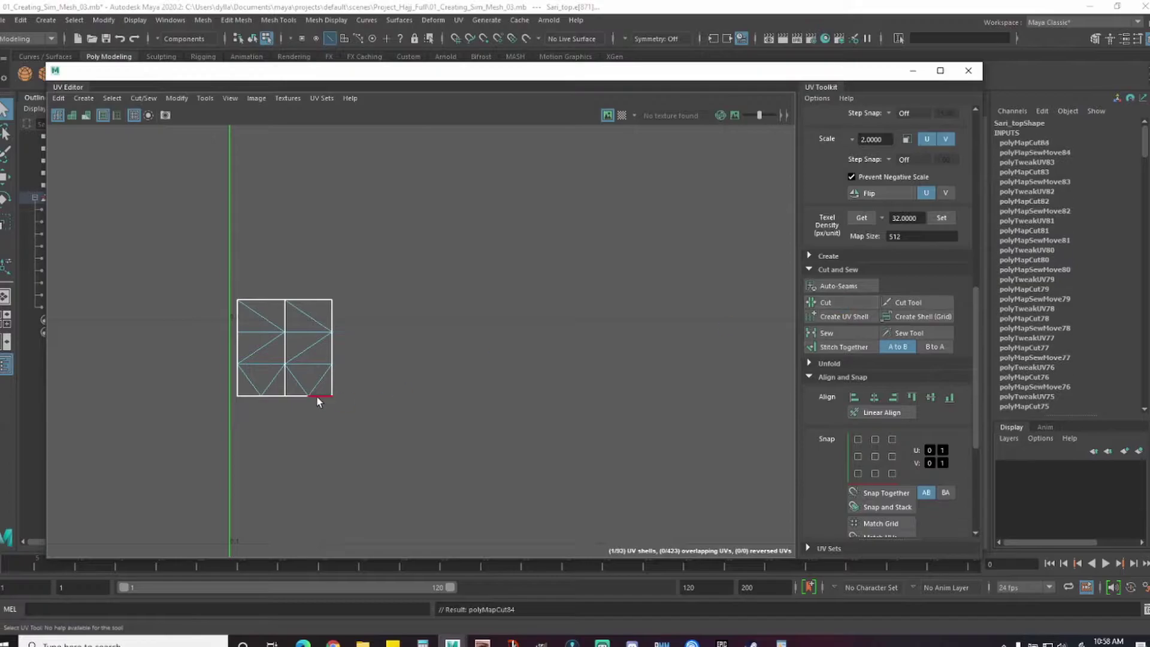
- Stitch the last two remaining lower-row fringe pieces to the cloth and cut their joined edges
{"action": "double_click", "coordinate": [316, 396]}
{"action": "left_click", "coordinate": [832, 349]}
{"action": "left_click", "coordinate": [846, 303]}
{"action": "double_click", "coordinate": [269, 396]}
{"action": "left_click", "coordinate": [843, 347]}
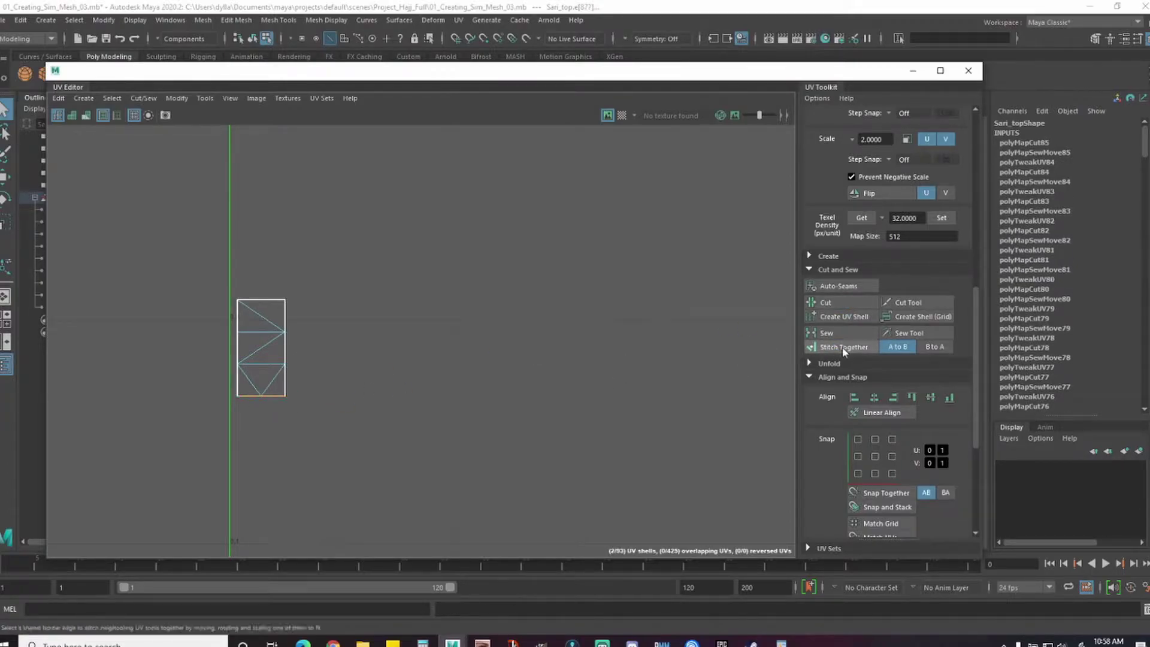
{"action": "left_click", "coordinate": [842, 304]}
- Select all UV shells of the shawl and scale them down uniformly so the layout fits inside the 0–1 UV square
{"action": "key", "text": "f"}
{"action": "scroll", "coordinate": [658, 402], "scroll_direction": "down", "scroll_amount": 6}
{"action": "scroll", "coordinate": [662, 409], "scroll_direction": "down", "scroll_amount": 10}
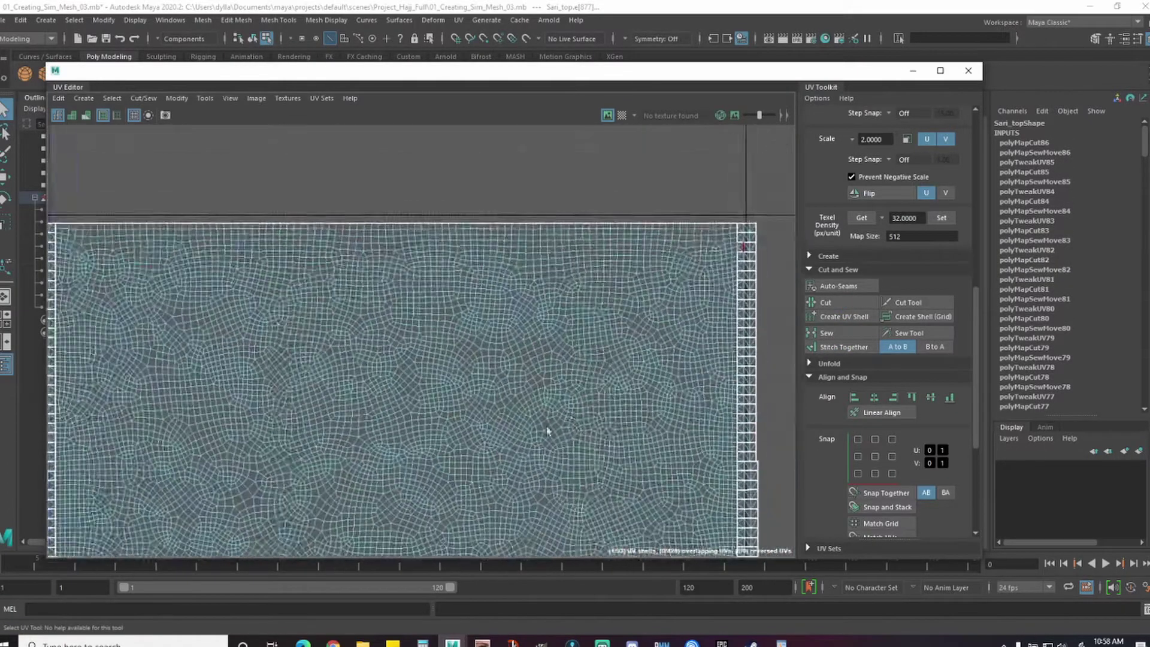
{"action": "middle_click_drag", "start_coordinate": [547, 429], "coordinate": [522, 341], "text": "alt"}
{"action": "right_click_drag", "start_coordinate": [554, 354], "coordinate": [511, 335]}
{"action": "scroll", "coordinate": [756, 381], "scroll_direction": "down", "scroll_amount": 2}
{"action": "left_click_drag", "start_coordinate": [731, 498], "coordinate": [212, 179]}
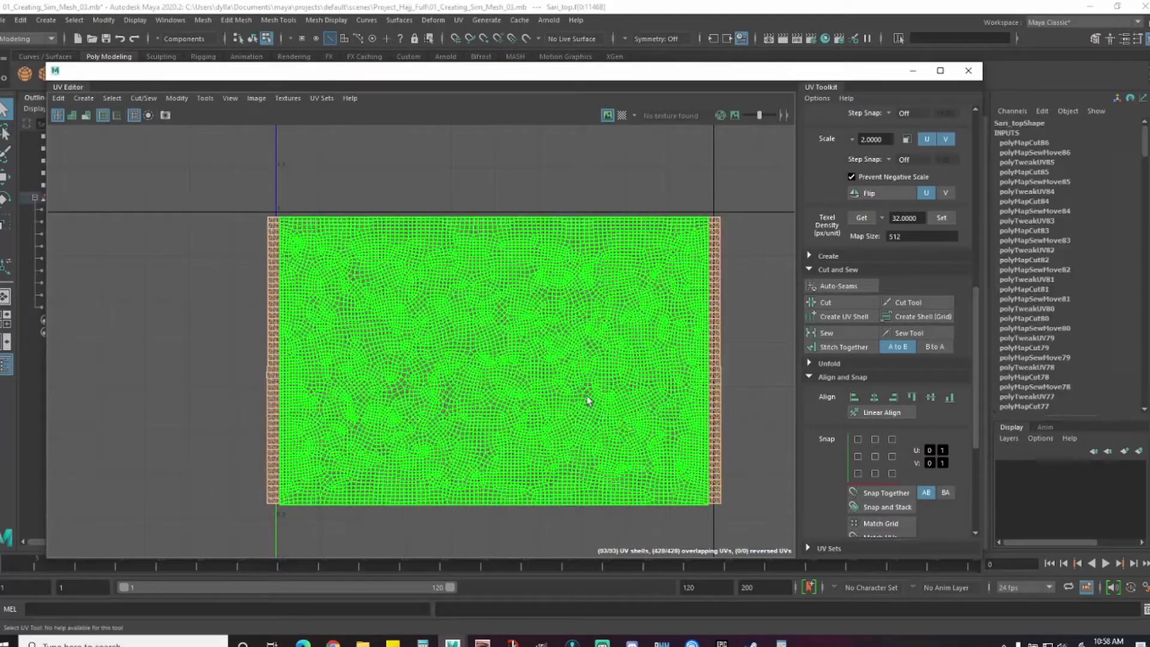
{"action": "key", "text": "r"}
{"action": "left_click_drag", "start_coordinate": [497, 363], "coordinate": [491, 367]}
{"action": "key", "text": "q"}
{"action": "left_click", "coordinate": [722, 393]}
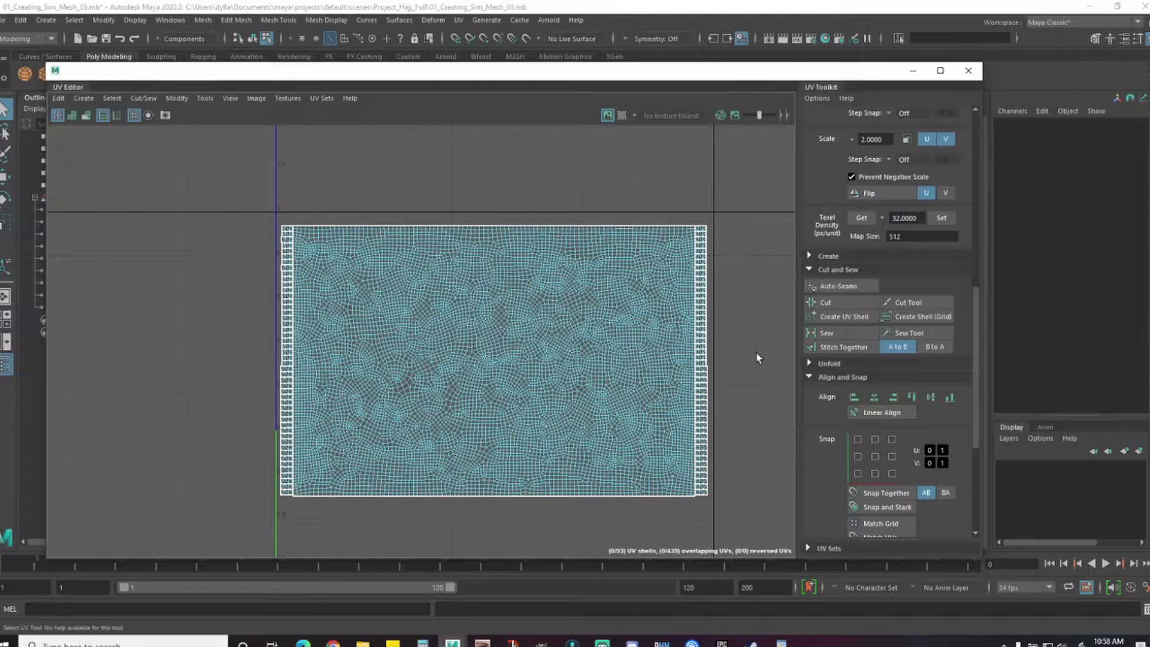
{"action": "middle_click_drag", "start_coordinate": [744, 437], "coordinate": [720, 440], "text": "alt"}
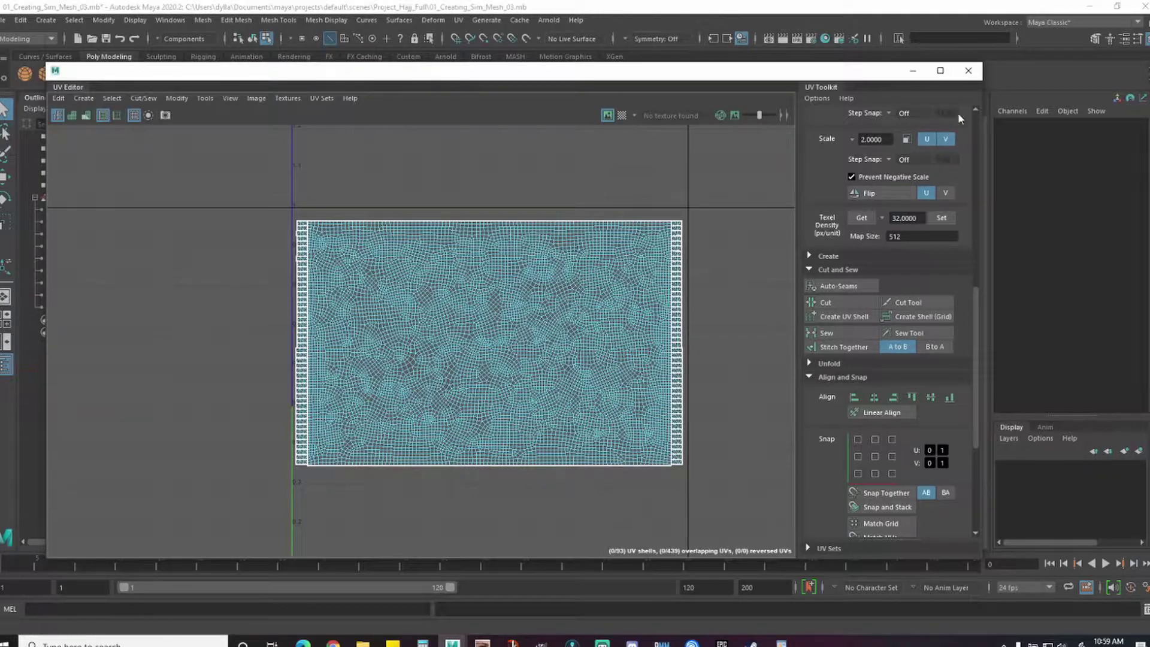
- Close the UV Editor, return to object selection mode and clear the shawl selection
{"action": "left_click", "coordinate": [969, 72]}
{"action": "scroll", "coordinate": [839, 387], "scroll_direction": "down", "scroll_amount": 4}
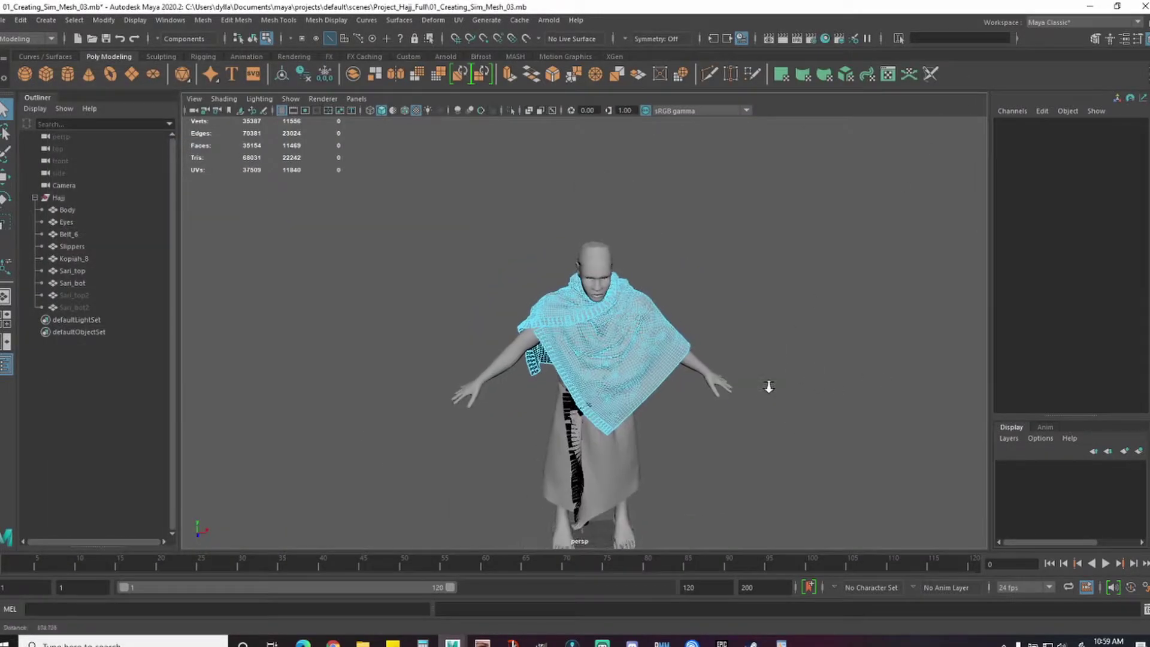
{"action": "middle_click_drag", "start_coordinate": [756, 381], "coordinate": [682, 273], "text": "alt"}
{"action": "scroll", "coordinate": [730, 327], "scroll_direction": "down", "scroll_amount": 1}
{"action": "middle_click_drag", "start_coordinate": [700, 324], "coordinate": [702, 353], "text": "alt"}
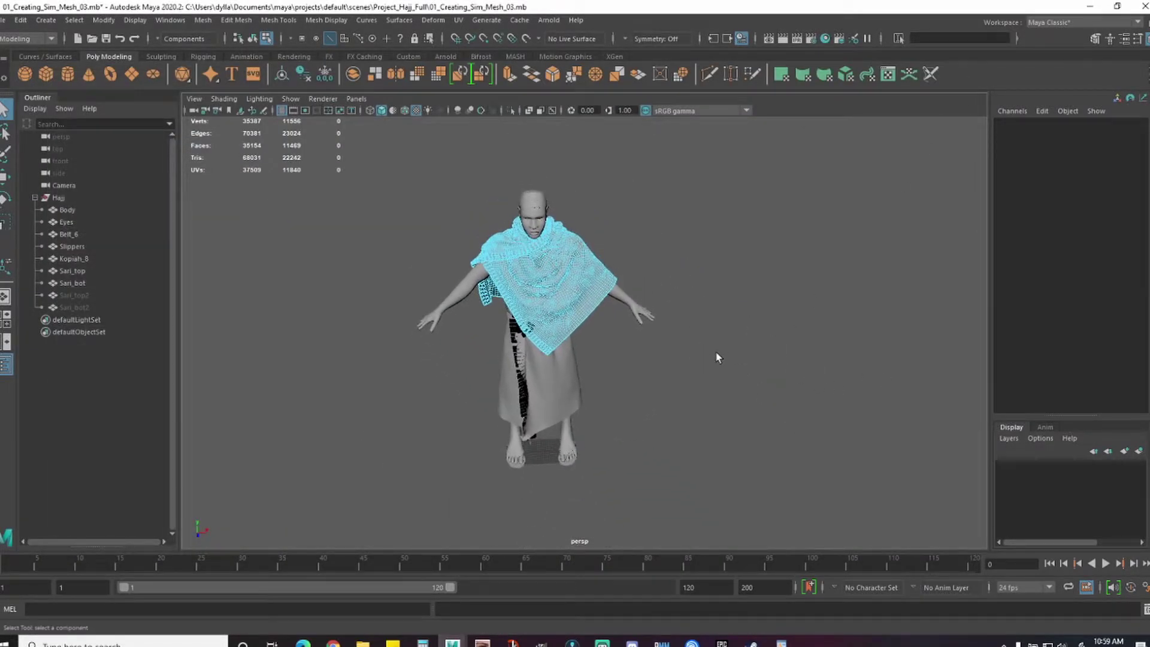
{"action": "left_click_drag", "start_coordinate": [718, 363], "coordinate": [698, 378], "text": "alt"}
{"action": "key", "text": "F8"}
{"action": "left_click", "coordinate": [605, 280]}
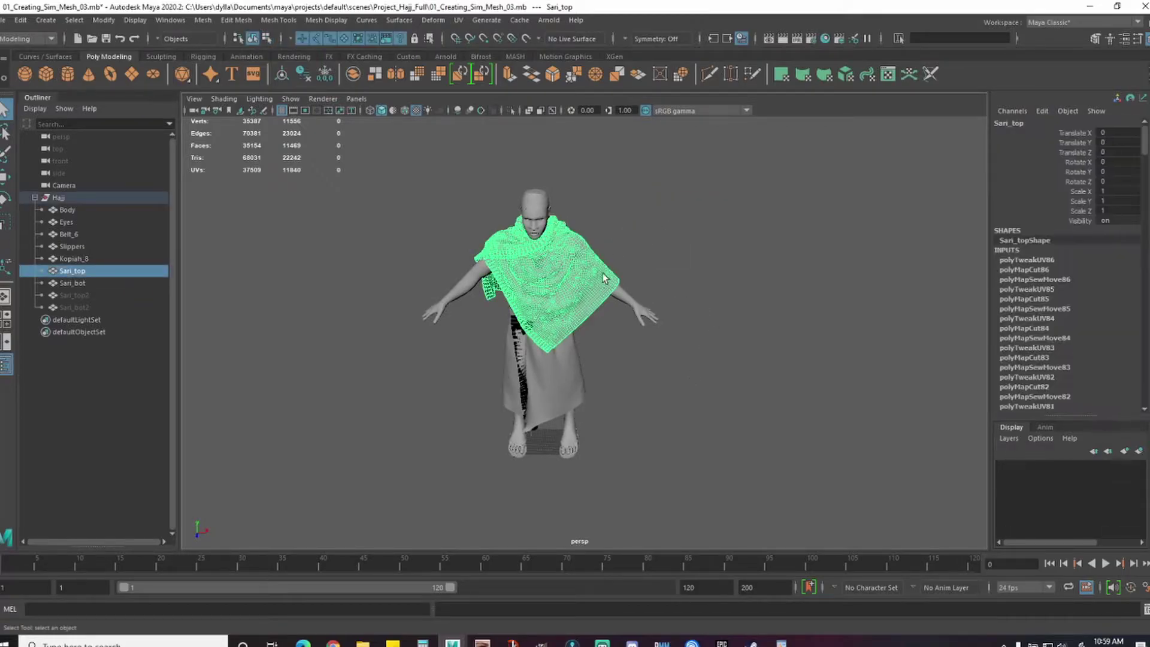
{"action": "left_click", "coordinate": [684, 252]}
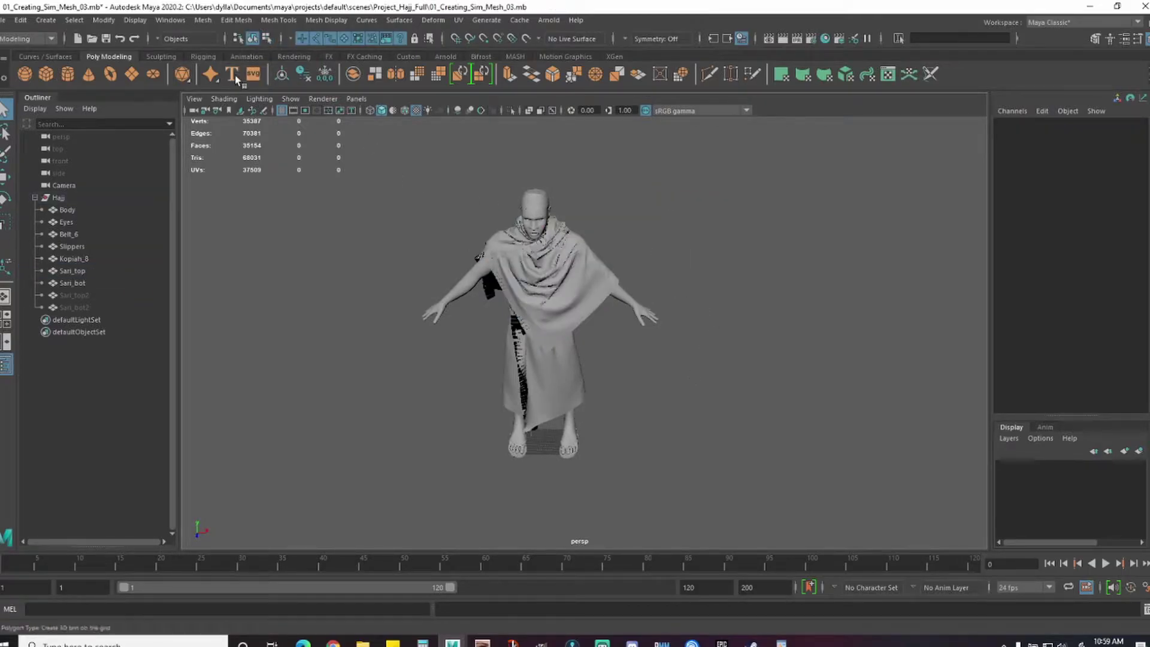
- Save the scene under the new version name 01_Creating_Sim_Mesh_04.mb
{"action": "left_click", "coordinate": [5, 19]}
{"action": "left_click", "coordinate": [63, 82]}
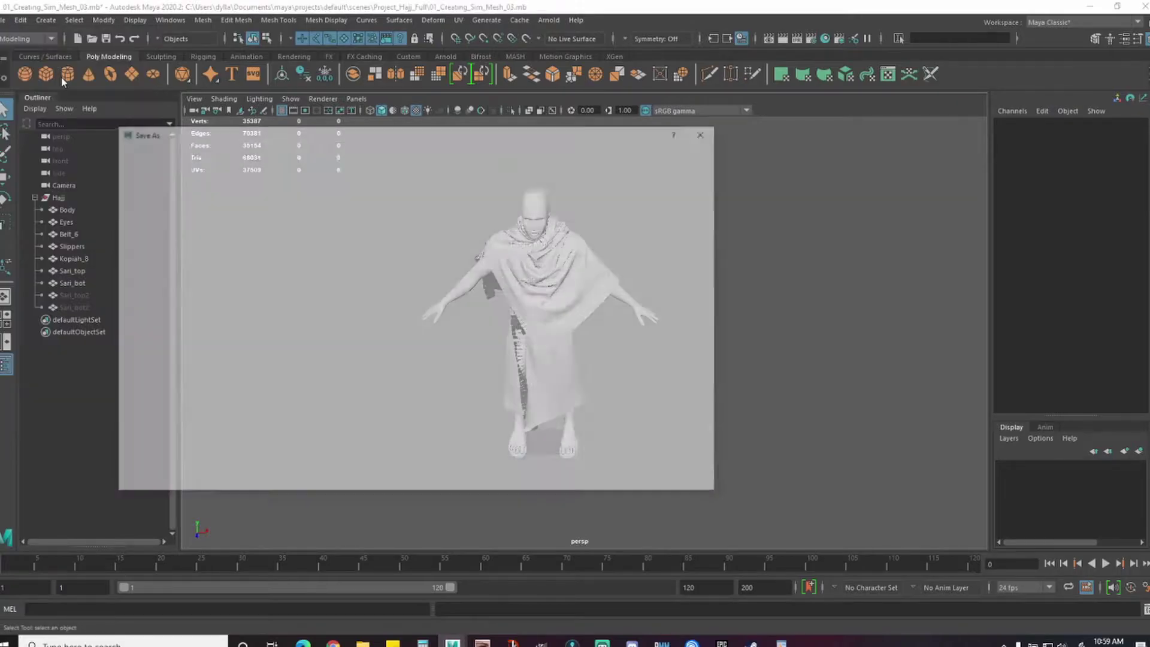
{"action": "left_click", "coordinate": [246, 463]}
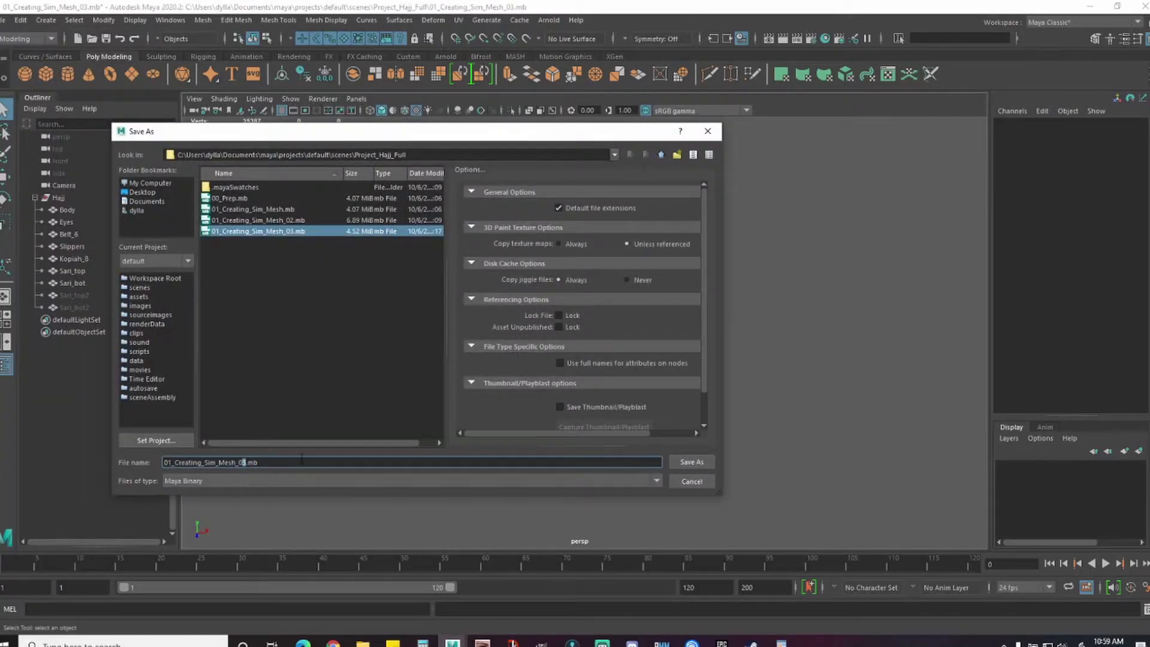
{"action": "key", "text": "Return"}
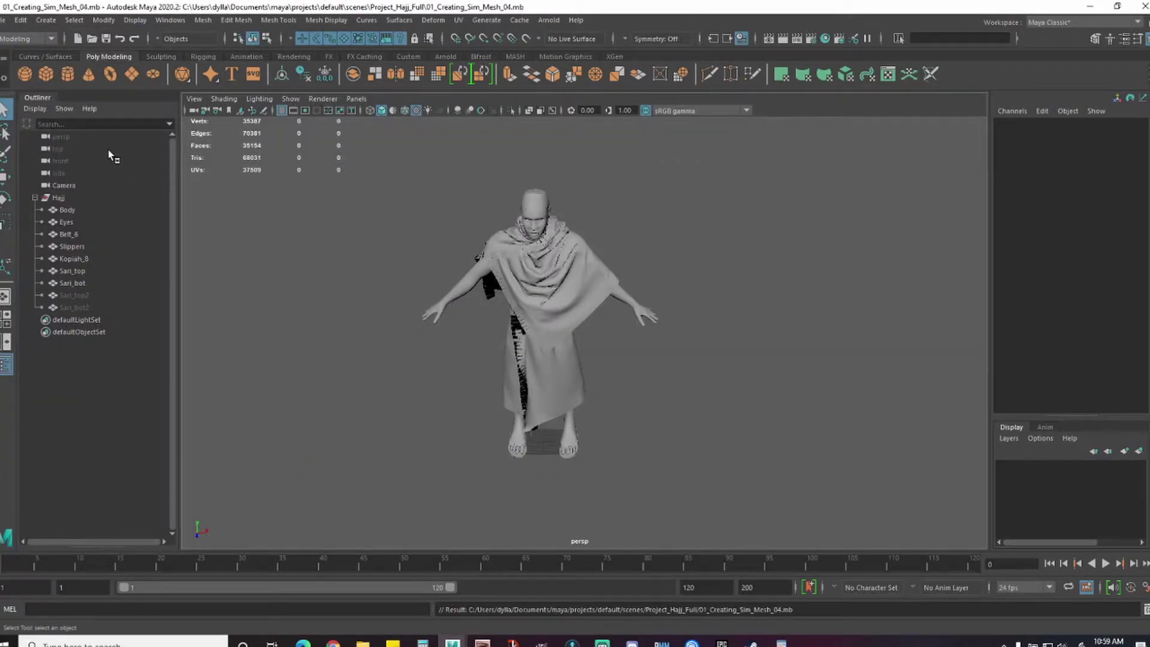
- Create a polygon plane and set both its width and height to 150
{"action": "left_click", "coordinate": [3, 21]}
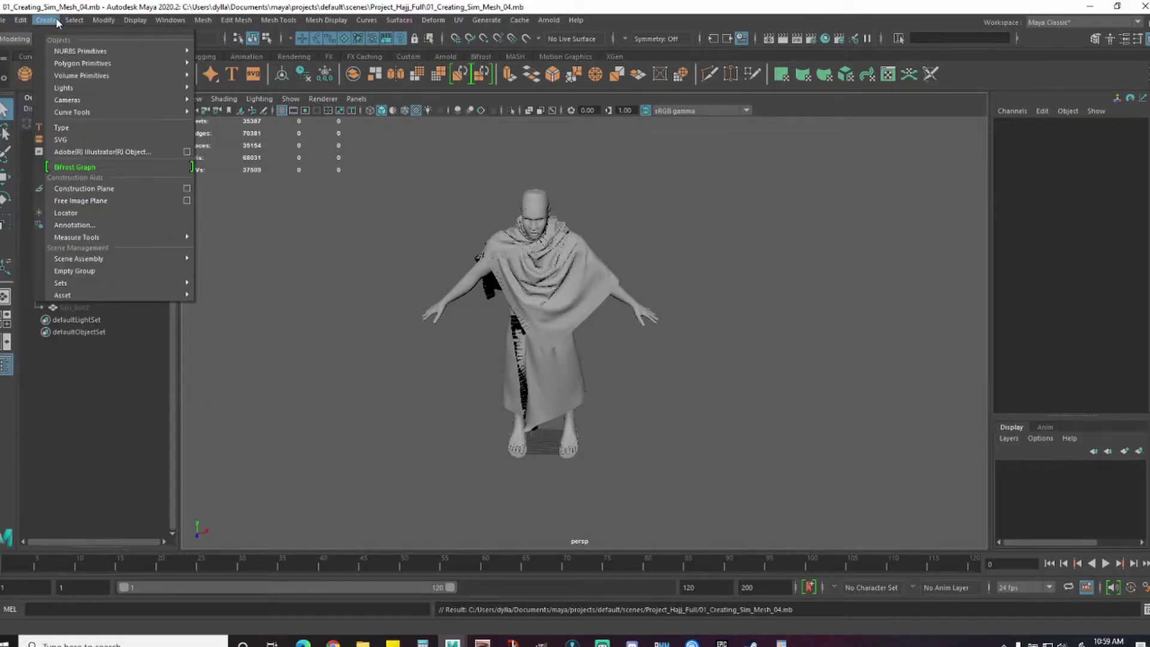
{"action": "mouse_move", "coordinate": [107, 66]}
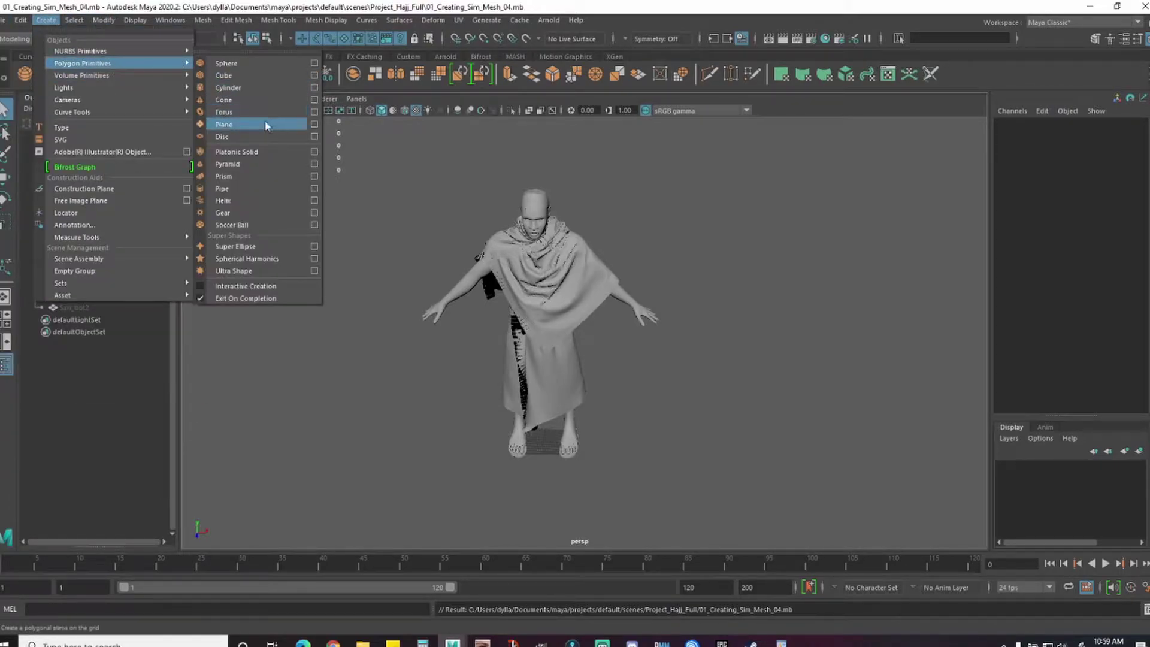
{"action": "left_click", "coordinate": [226, 124]}
{"action": "left_click", "coordinate": [1019, 260]}
{"action": "left_click_drag", "start_coordinate": [1088, 269], "coordinate": [1087, 280]}
{"action": "middle_click_drag", "start_coordinate": [384, 414], "coordinate": [924, 404]}
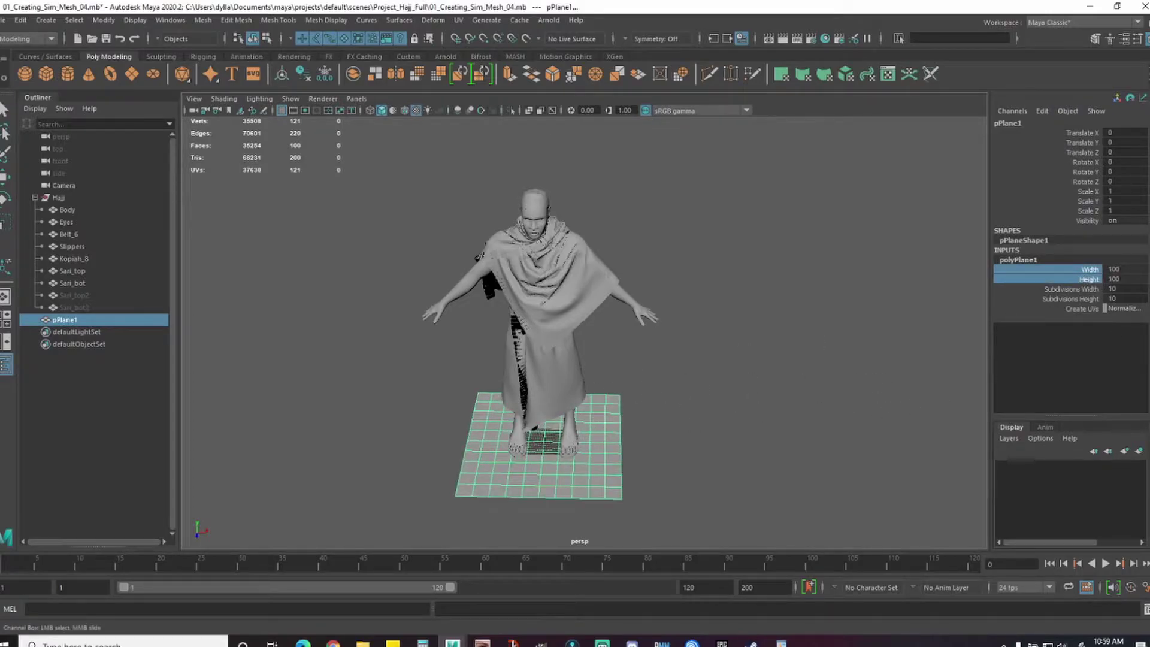
{"action": "left_click_drag", "start_coordinate": [1120, 270], "coordinate": [1121, 279]}
{"action": "left_click", "coordinate": [1120, 279]}
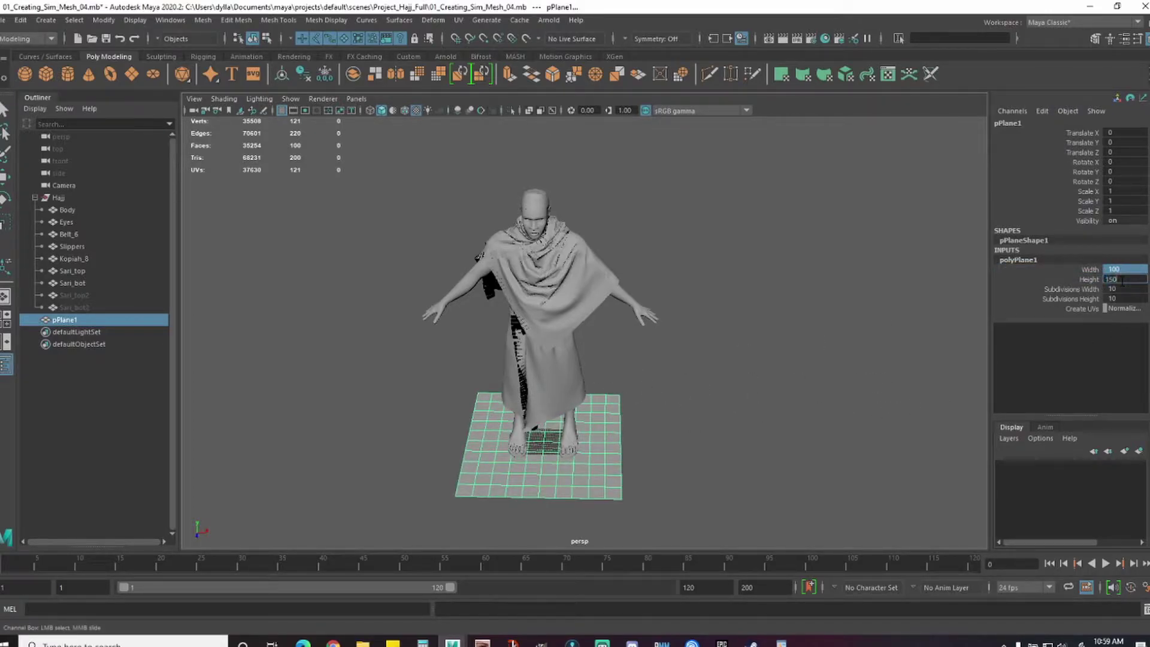
{"action": "type", "text": "150"}
{"action": "key", "text": "Tab"}
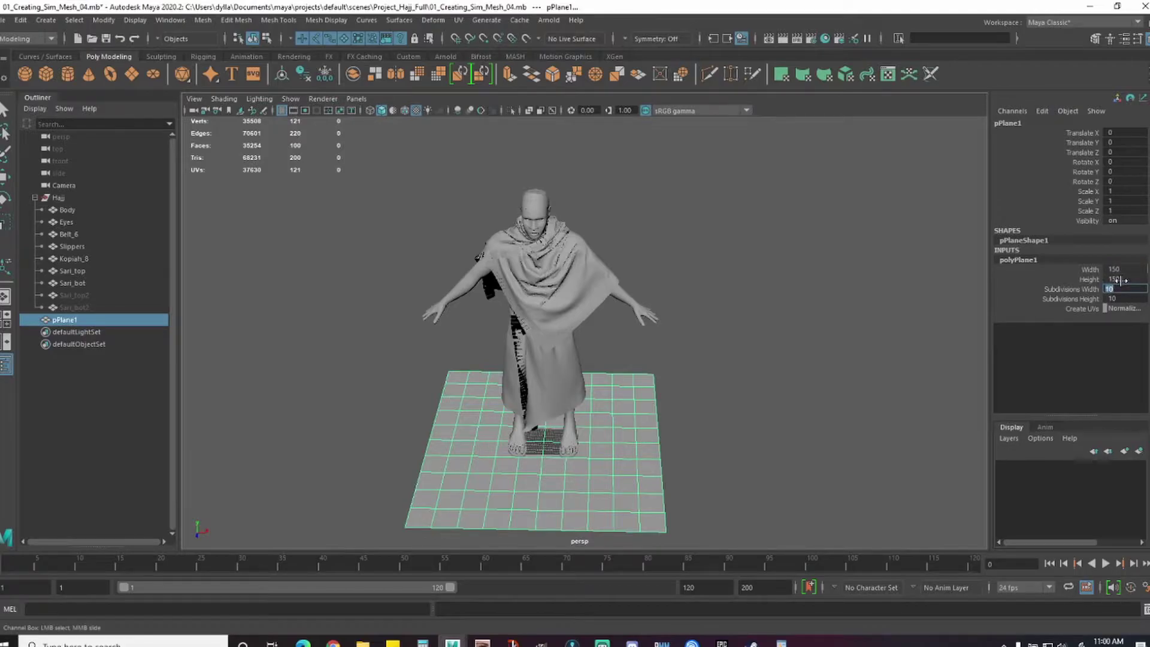
- Set the plane's width and height subdivisions to 100 and move it about 160 units along X, beside the character
{"action": "type", "text": "100"}
{"action": "key", "text": "Tab"}
{"action": "type", "text": "100"}
{"action": "key", "text": "Return"}
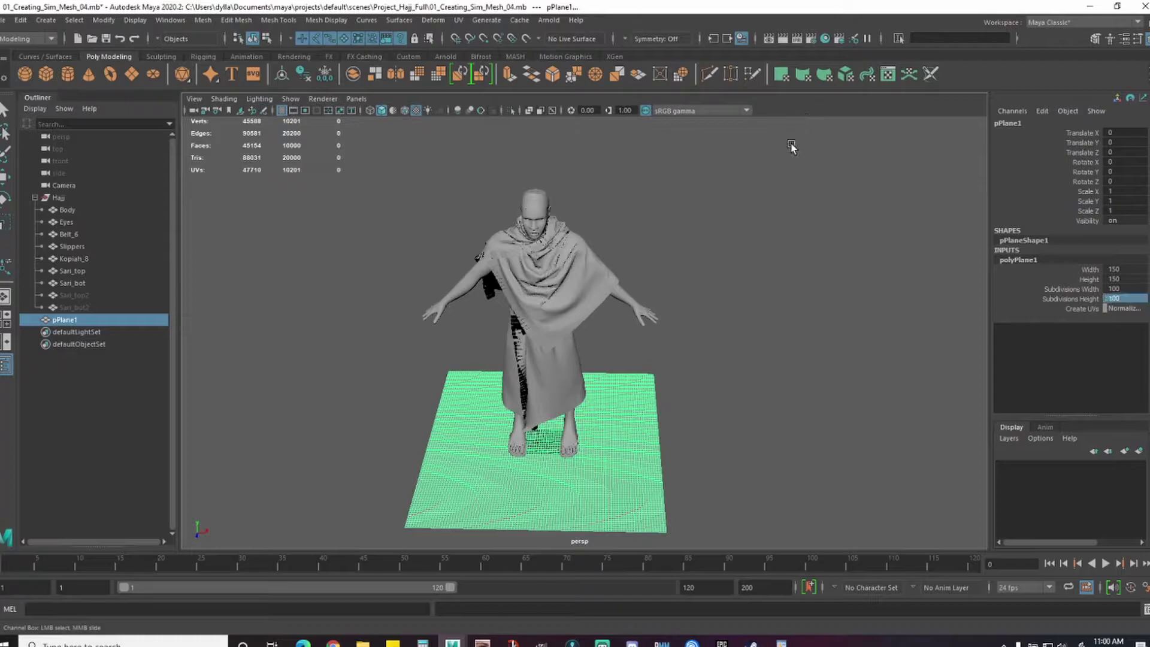
{"action": "key", "text": "w"}
{"action": "left_click_drag", "start_coordinate": [606, 444], "coordinate": [852, 444]}
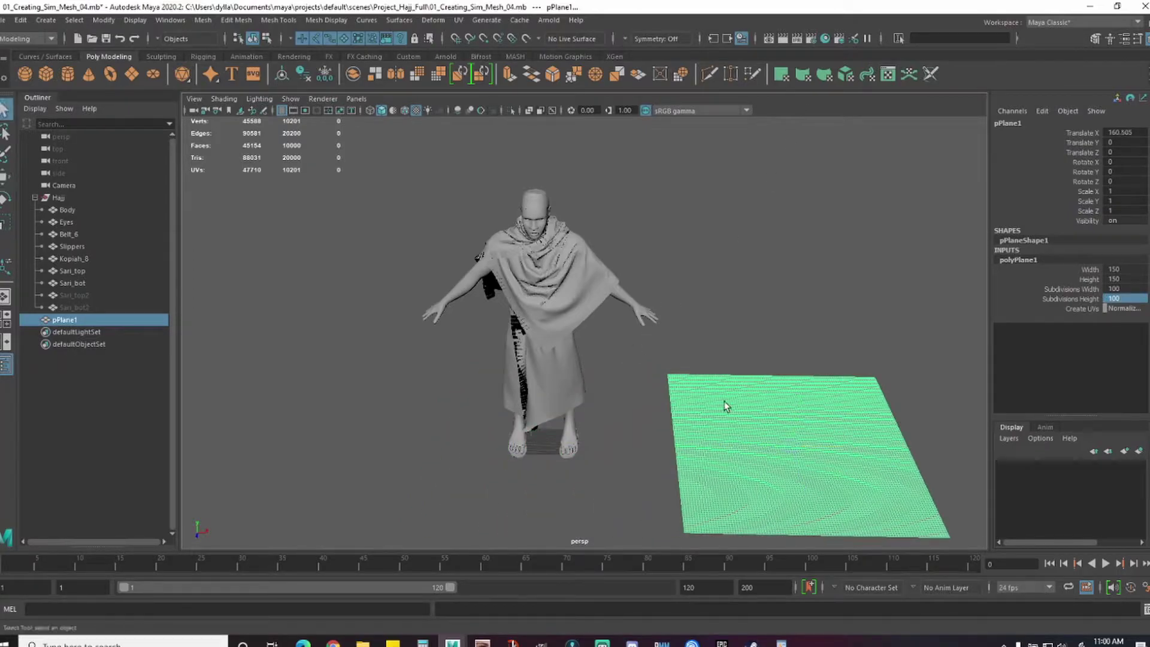
{"action": "left_click", "coordinate": [585, 298], "text": "shift"}
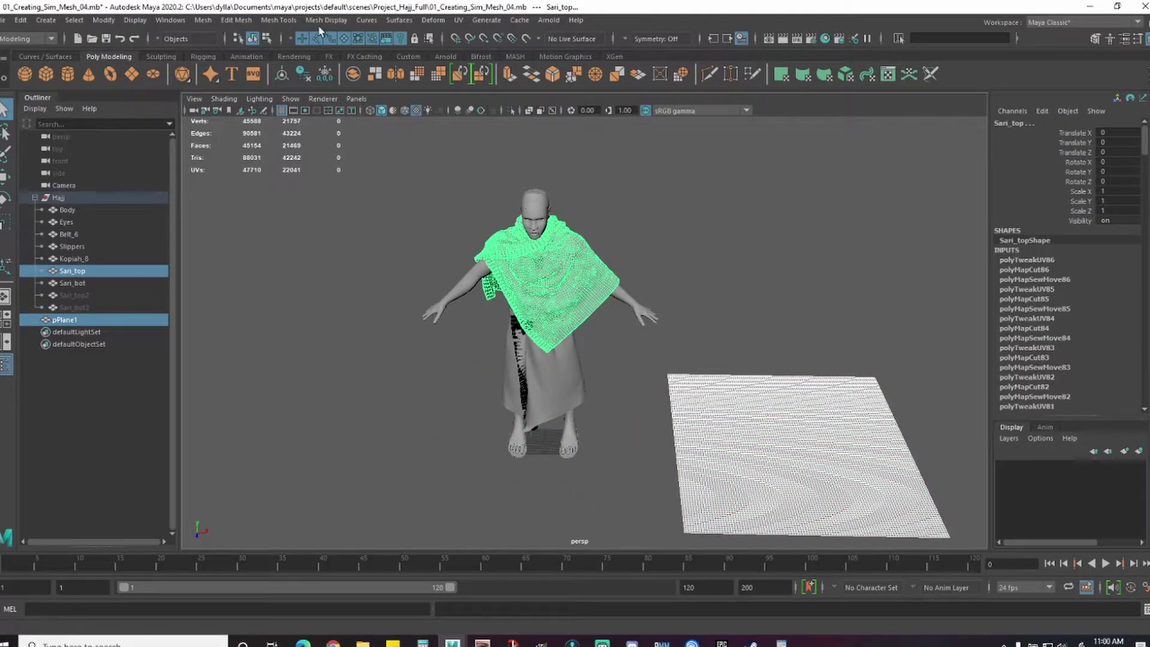
{"action": "left_click", "coordinate": [203, 20]}
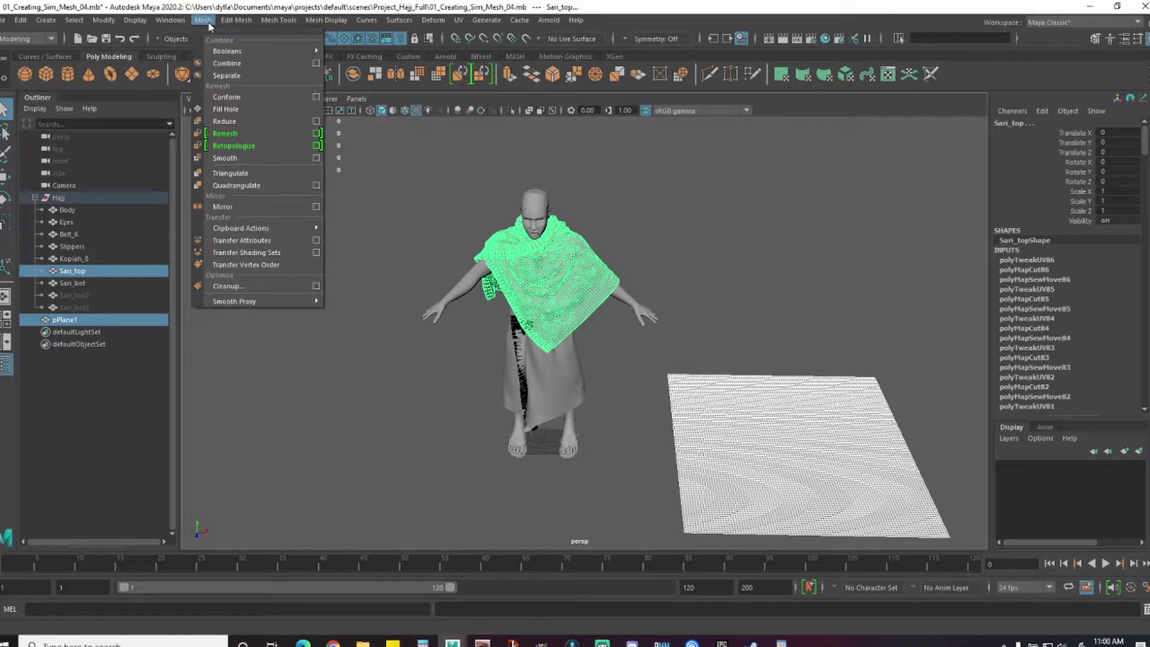
{"action": "left_click", "coordinate": [293, 241]}
- Delete the construction history of the Sari_top shawl mesh
{"action": "left_click", "coordinate": [113, 273]}
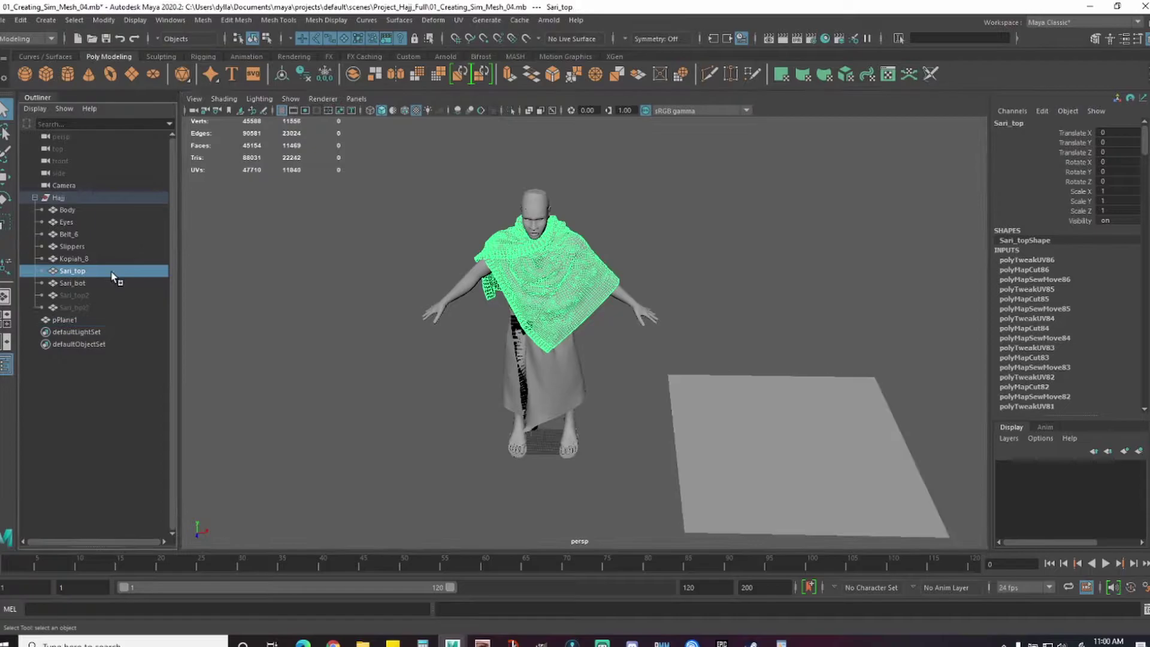
{"action": "key", "text": "alt+shift+d"}
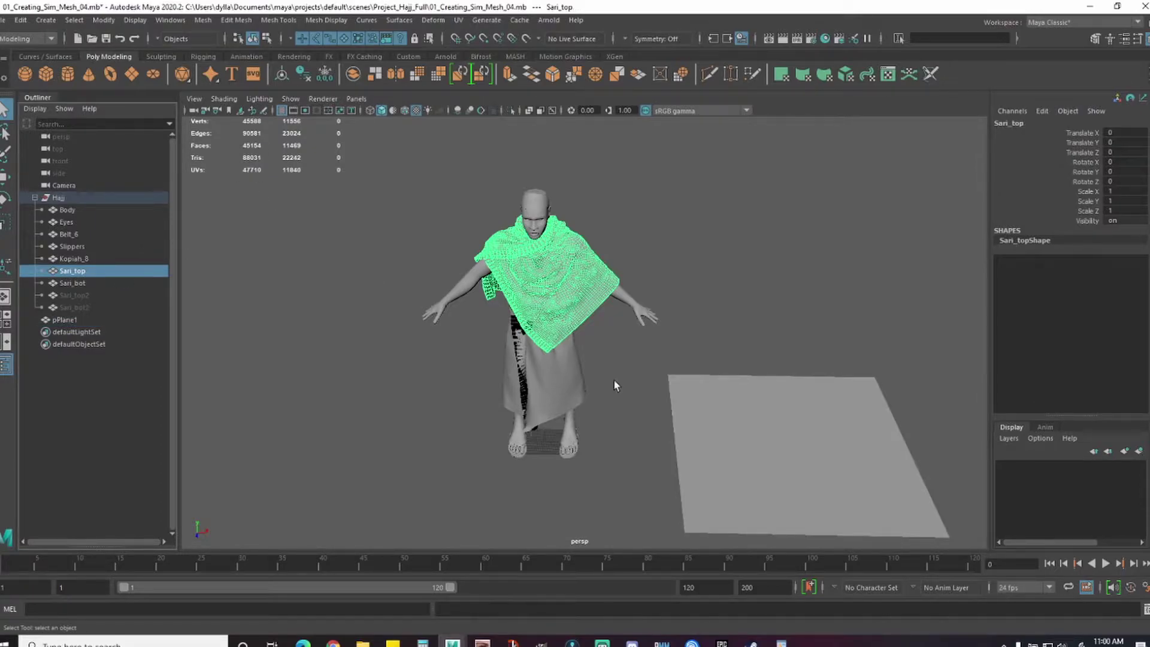
- Select the plane and the shawl, and set Transfer Attributes to vertex position On, all color sets and UV sample space
{"action": "left_click", "coordinate": [694, 406]}
{"action": "left_click", "coordinate": [592, 307], "text": "shift"}
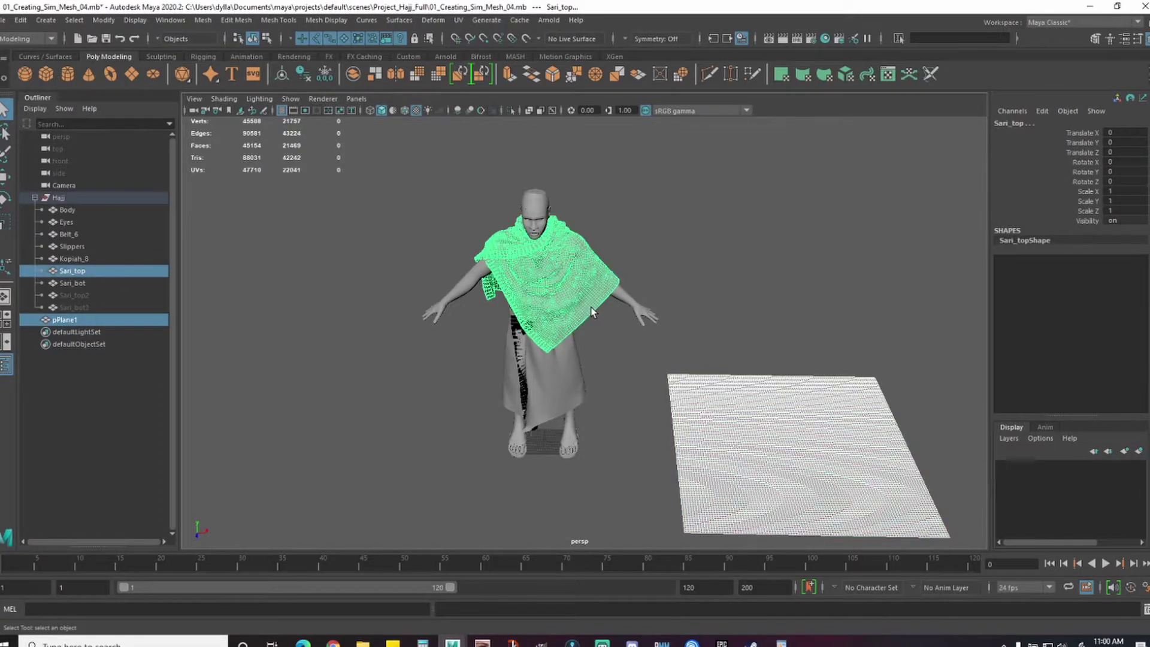
{"action": "left_click", "coordinate": [236, 21]}
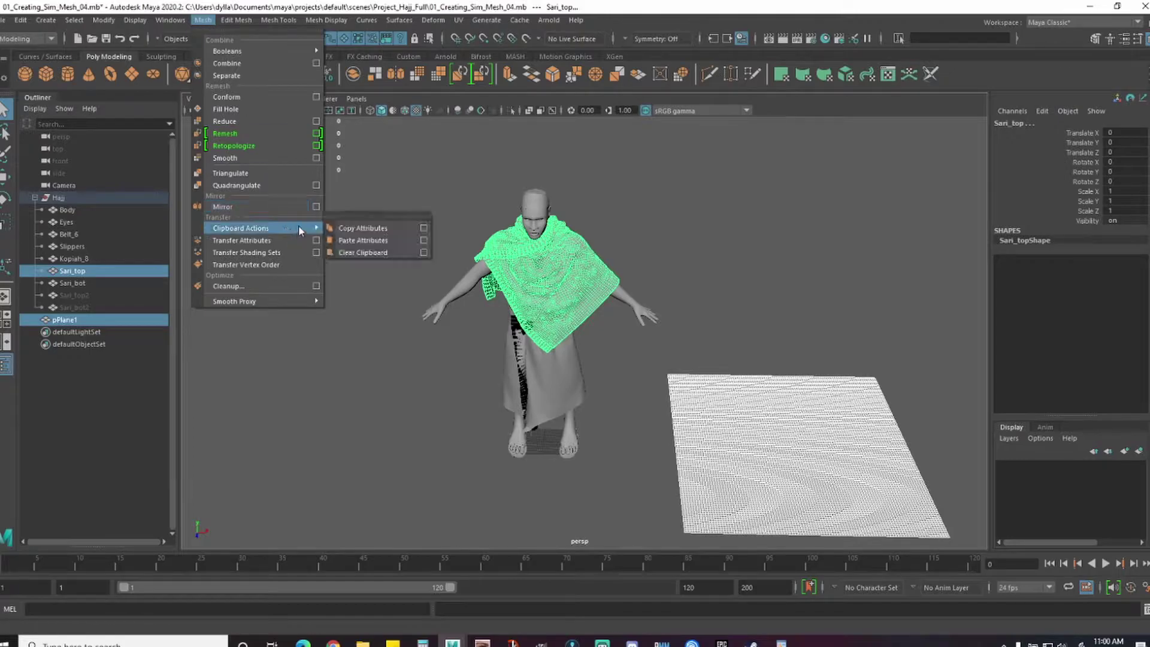
{"action": "left_click", "coordinate": [316, 240]}
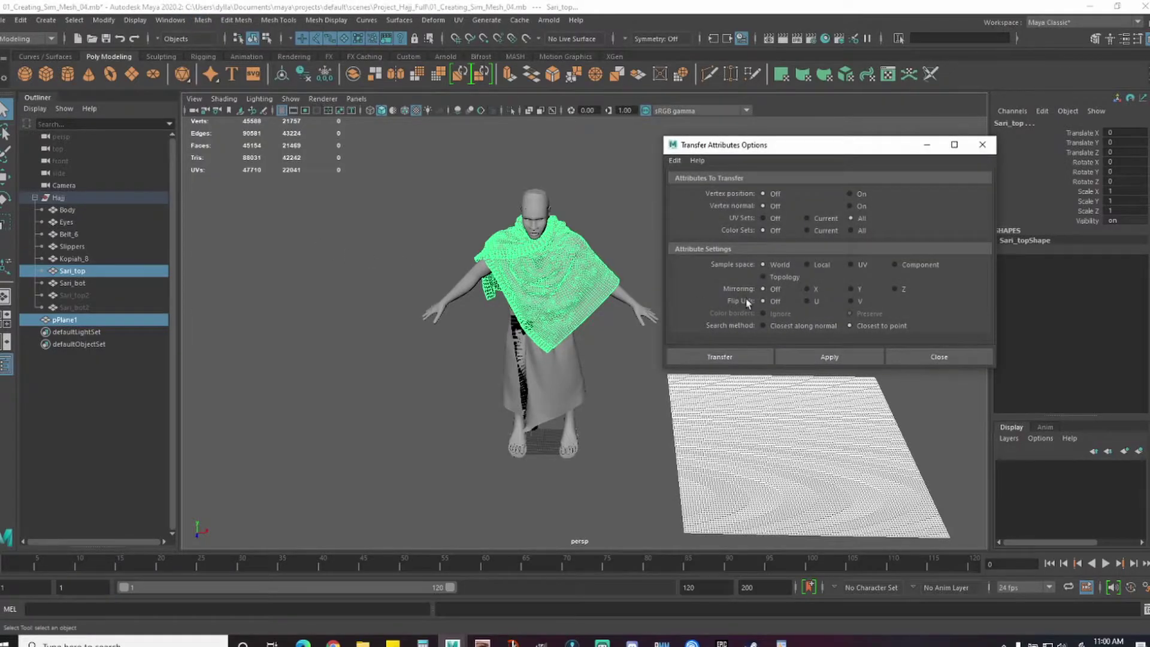
{"action": "left_click", "coordinate": [861, 265]}
{"action": "left_click", "coordinate": [859, 230]}
- Try transferring the plane's vertex positions onto the shawl, inspect the result from several angles, and undo the transfer
{"action": "left_click", "coordinate": [829, 358]}
{"action": "scroll", "coordinate": [570, 390], "scroll_direction": "up", "scroll_amount": 6}
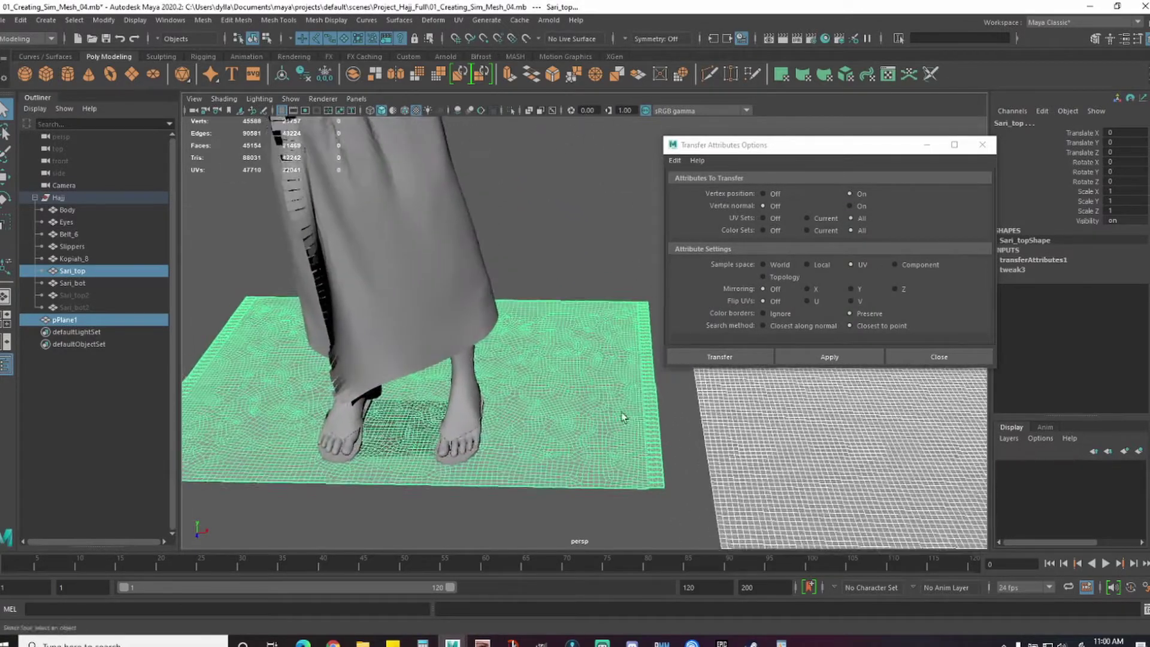
{"action": "left_click_drag", "start_coordinate": [442, 405], "coordinate": [554, 417], "text": "alt"}
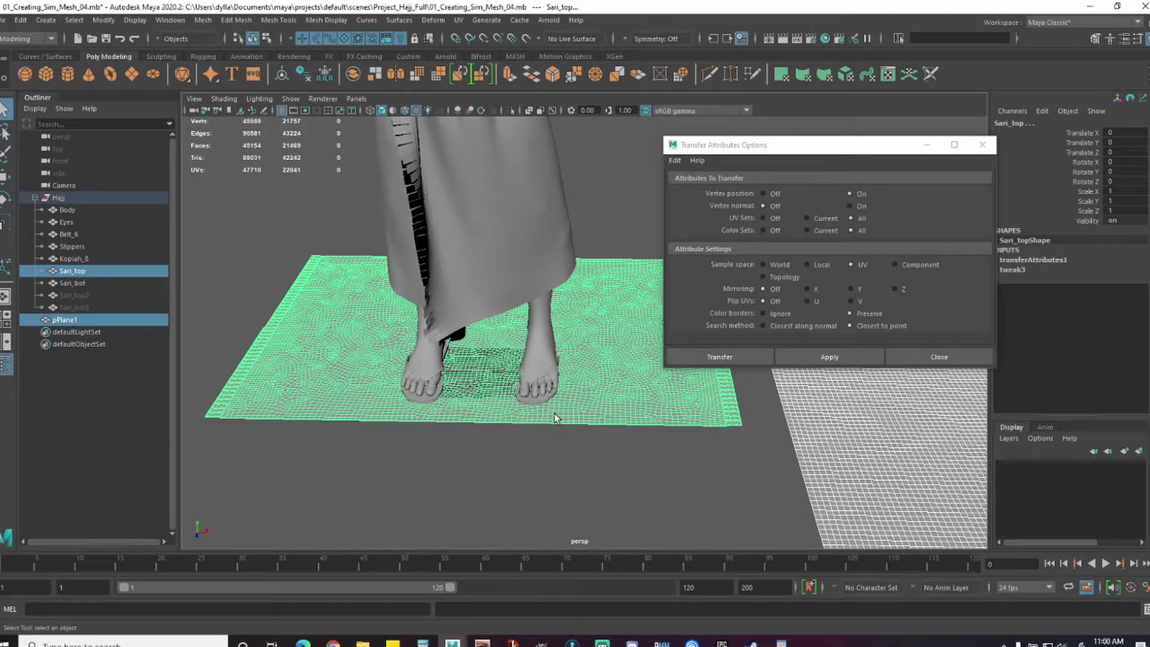
{"action": "left_click_drag", "start_coordinate": [554, 417], "coordinate": [457, 418], "text": "alt"}
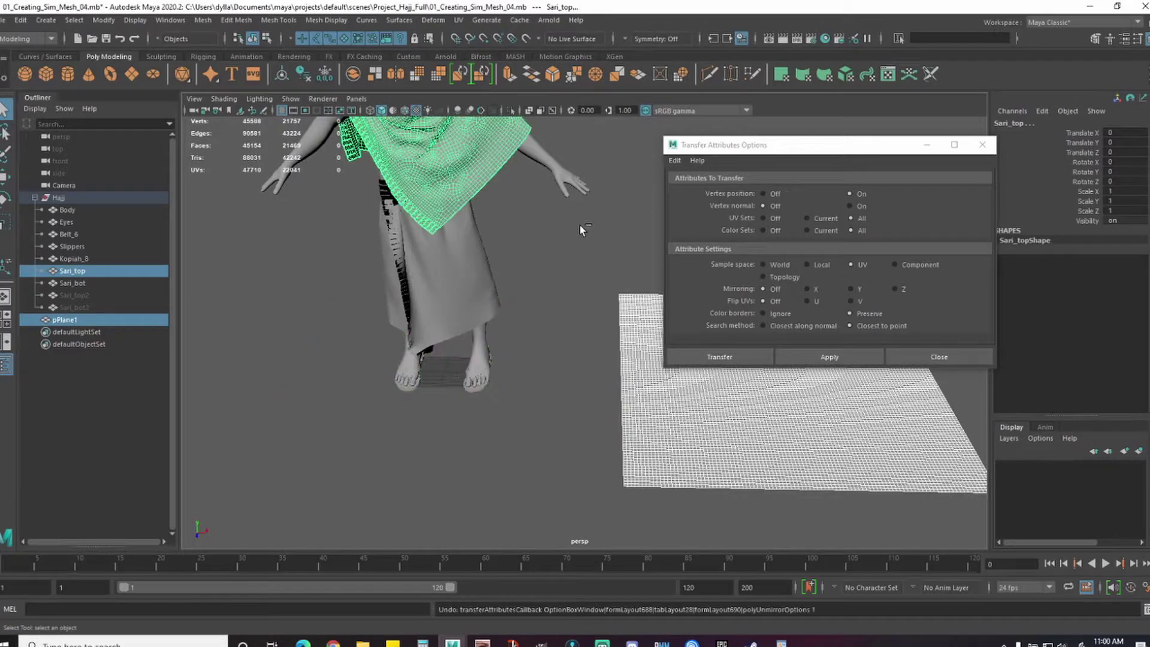
{"action": "left_click_drag", "start_coordinate": [592, 305], "coordinate": [592, 367], "text": "alt"}
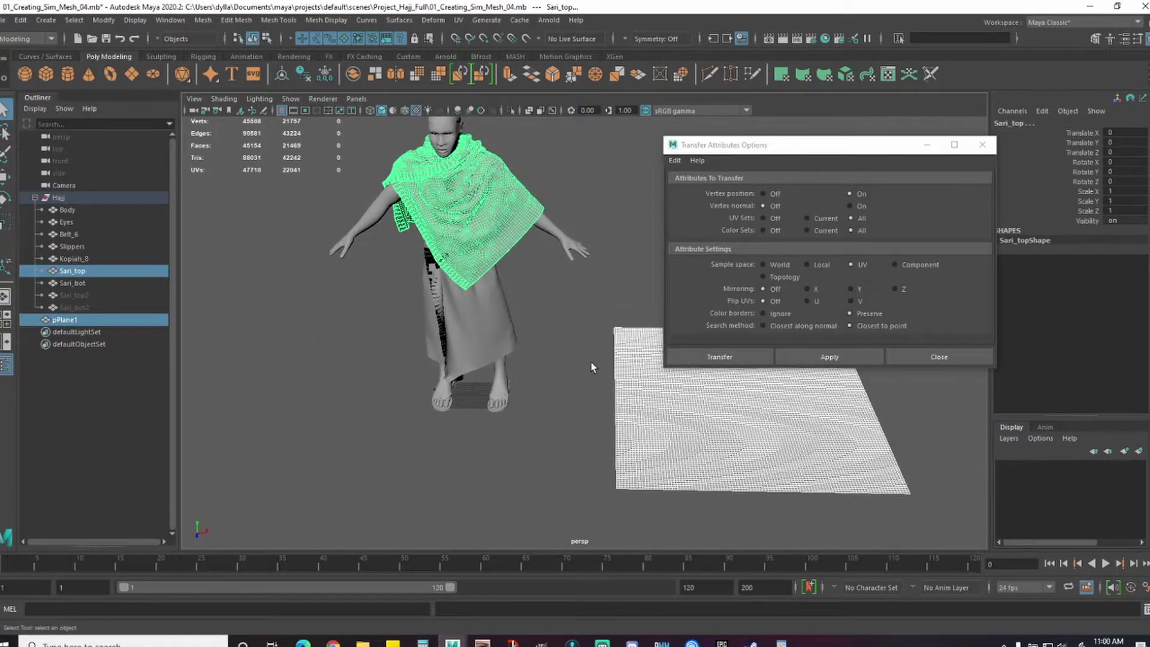
- Dismiss the transfer options and open the UV Editor with the plane and the Sari_top shawl selected
{"action": "left_click", "coordinate": [950, 357]}
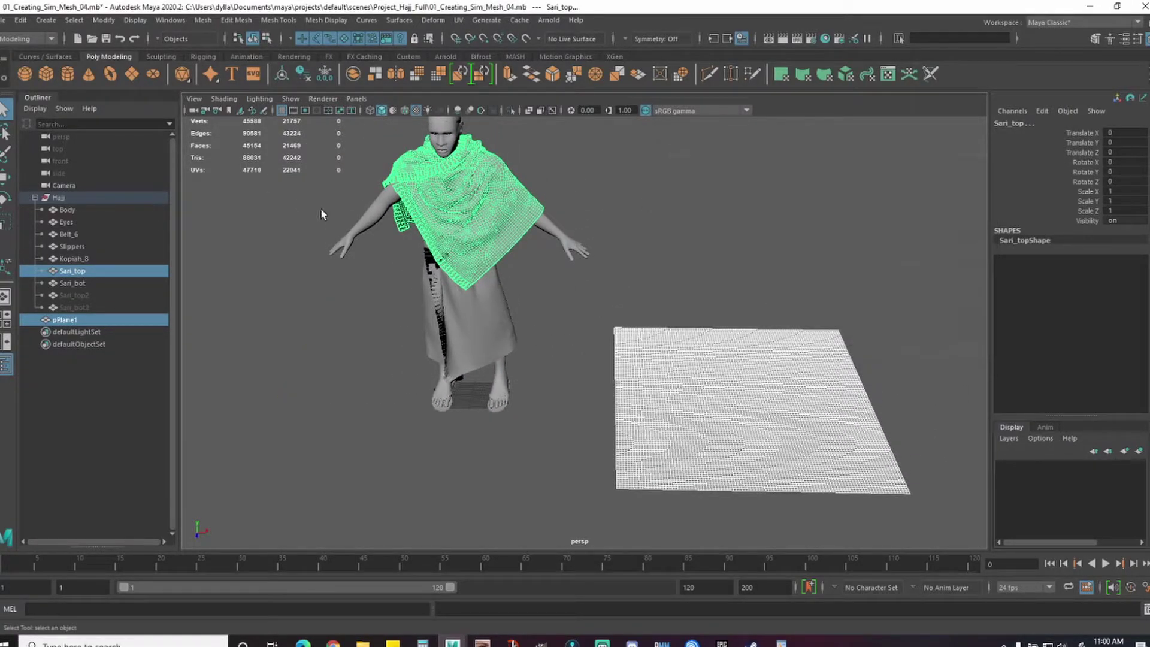
{"action": "left_click", "coordinate": [702, 376]}
{"action": "left_click", "coordinate": [484, 250], "text": "shift"}
{"action": "left_click", "coordinate": [170, 21]}
{"action": "mouse_move", "coordinate": [200, 75]}
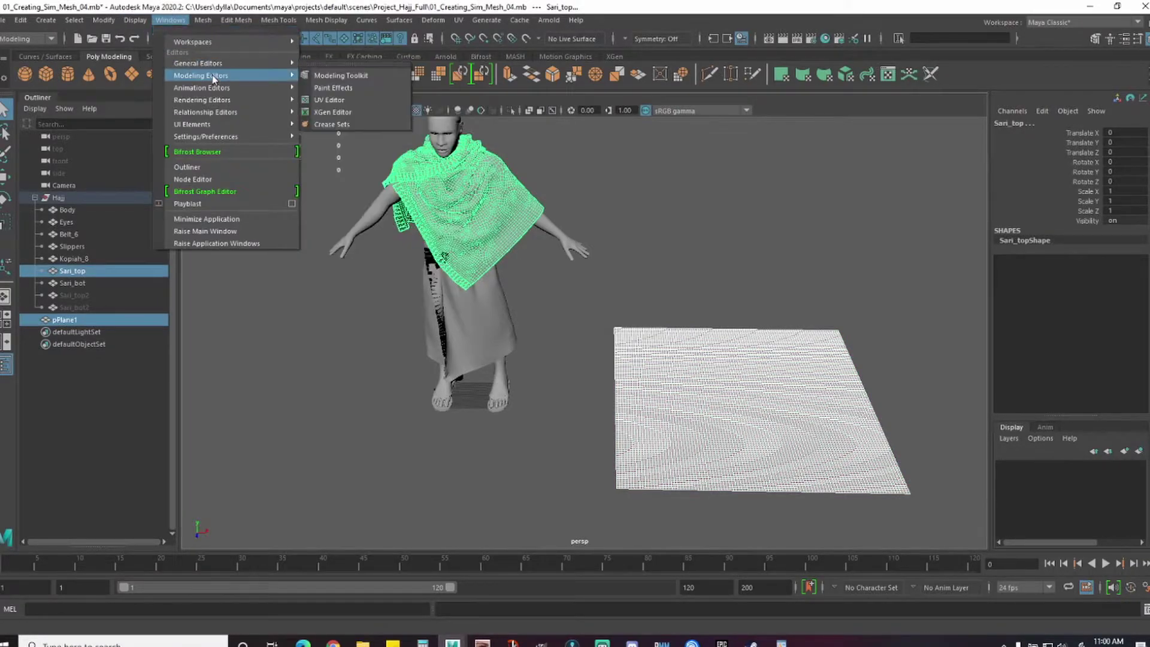
{"action": "left_click", "coordinate": [368, 101]}
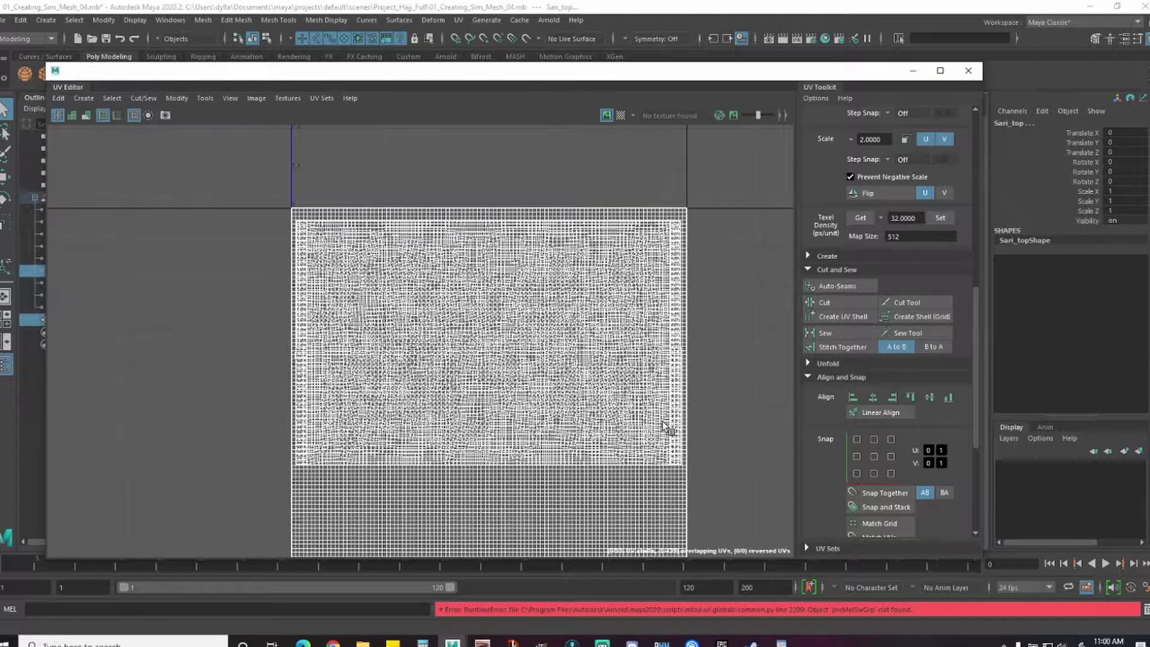
- Select the plane's UV shell, shrink it vertically and position it over the shawl's UV rectangle
{"action": "middle_click_drag", "start_coordinate": [734, 425], "coordinate": [723, 360], "text": "alt"}
{"action": "right_click_drag", "start_coordinate": [591, 416], "coordinate": [557, 419]}
{"action": "left_click", "coordinate": [557, 419]}
{"action": "middle_click_drag", "start_coordinate": [709, 357], "coordinate": [716, 419], "text": "alt"}
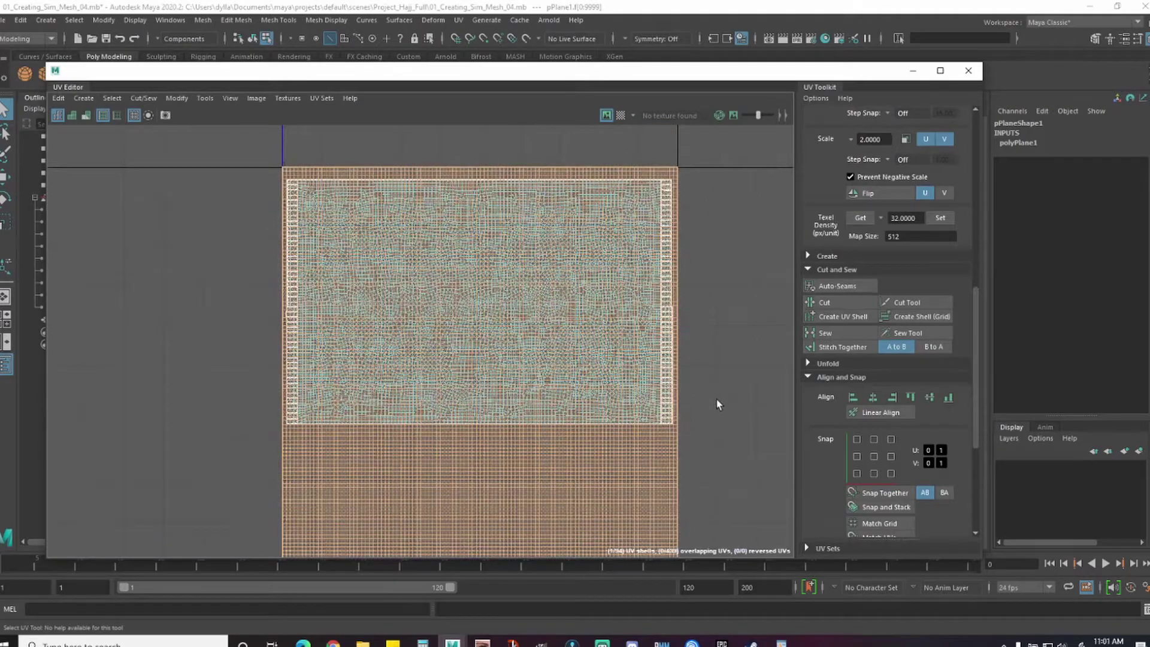
{"action": "key", "text": "r"}
{"action": "left_click_drag", "start_coordinate": [478, 282], "coordinate": [478, 217]}
{"action": "key", "text": "w"}
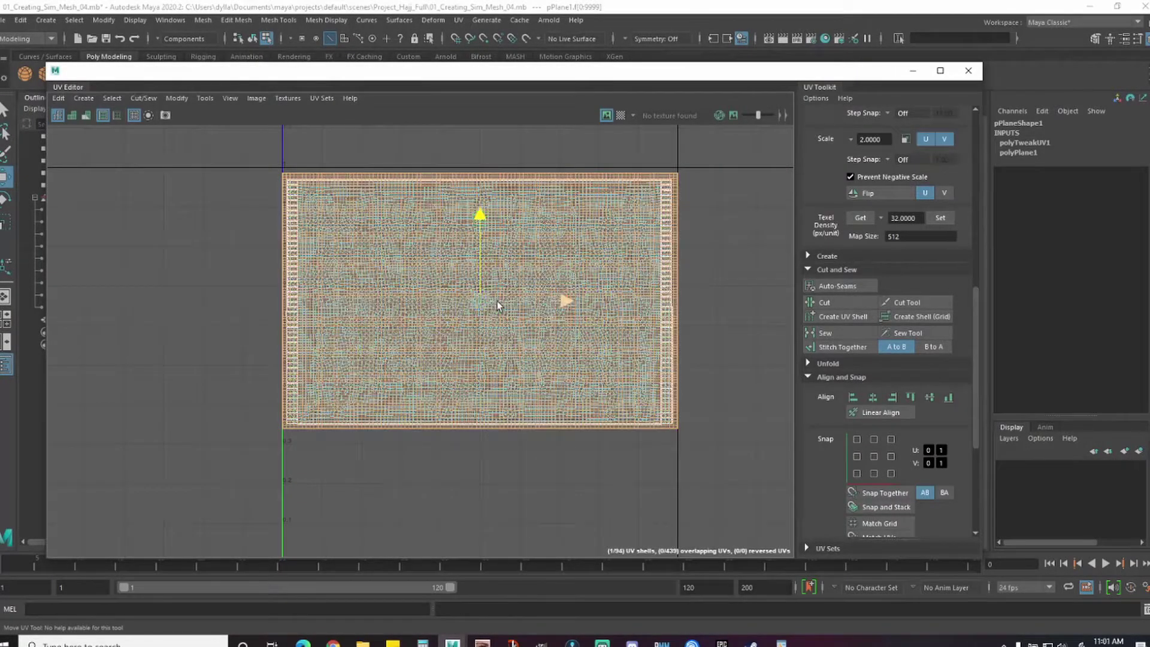
- Scale the plane's UVs slightly to fit the shawl's UV borders, then close the UV Editor and return to object selection
{"action": "key", "text": "r"}
{"action": "left_click_drag", "start_coordinate": [480, 301], "coordinate": [480, 304]}
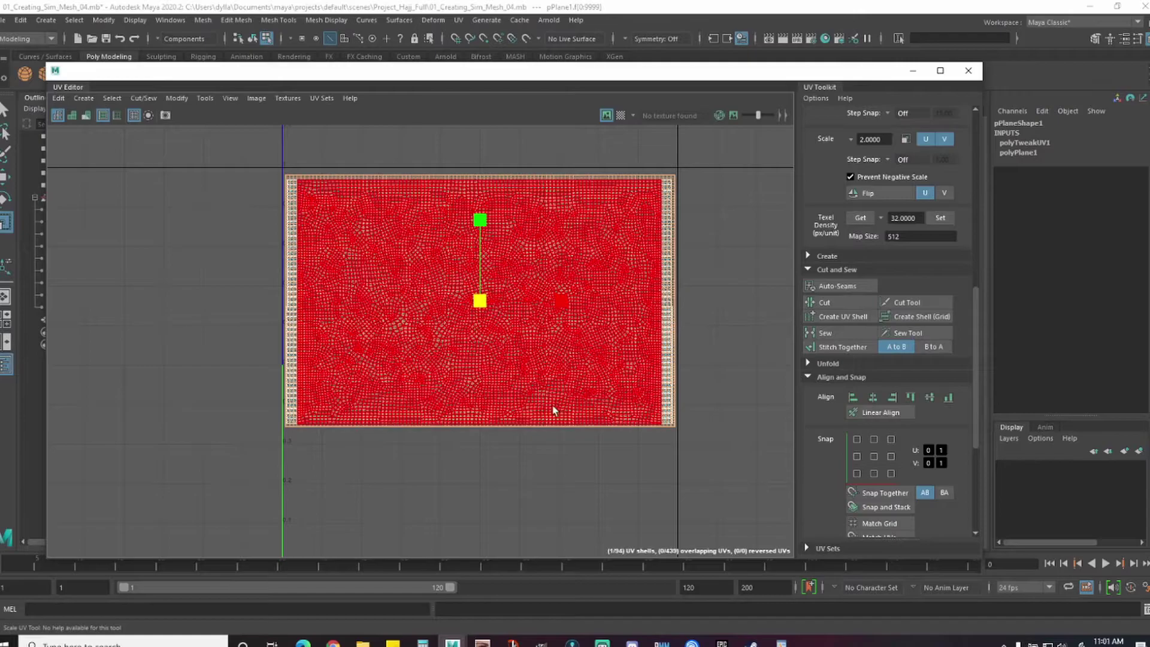
{"action": "scroll", "coordinate": [539, 473], "scroll_direction": "up", "scroll_amount": 1}
{"action": "key", "text": "q"}
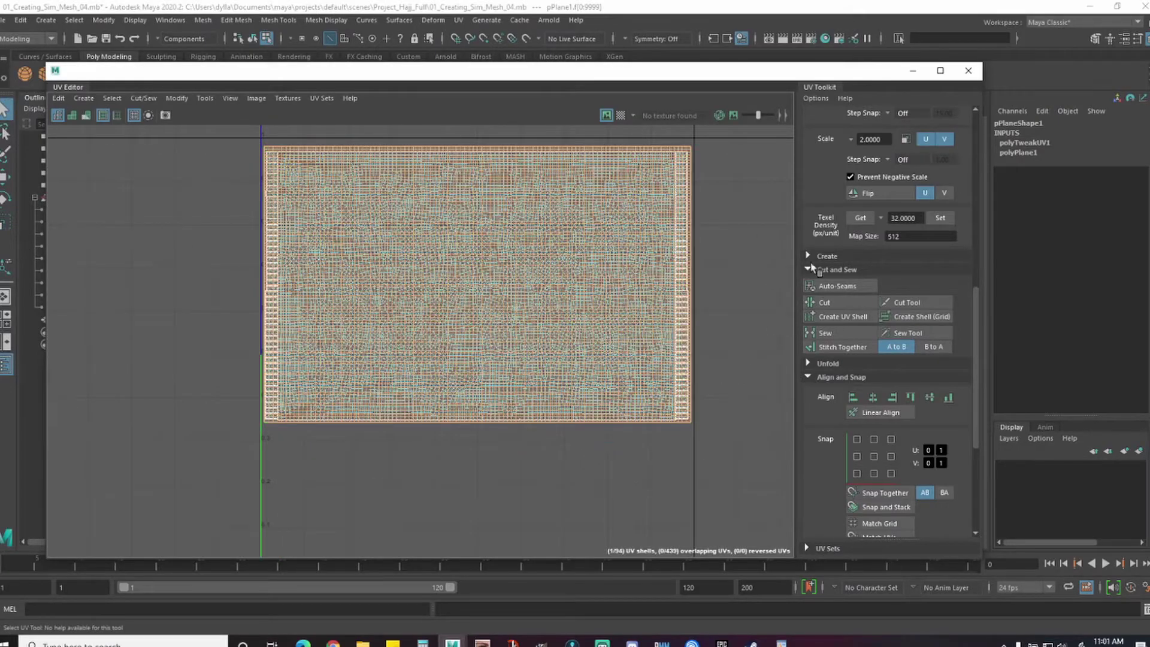
{"action": "left_click", "coordinate": [970, 74]}
{"action": "left_click", "coordinate": [968, 71]}
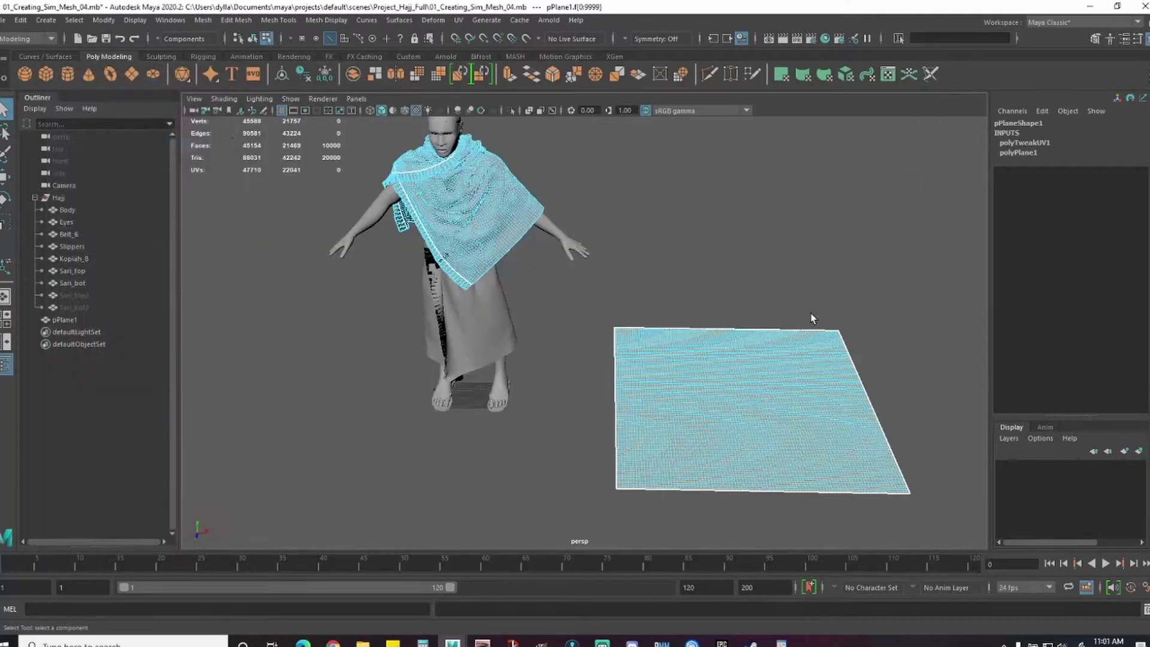
{"action": "key", "text": "F8"}
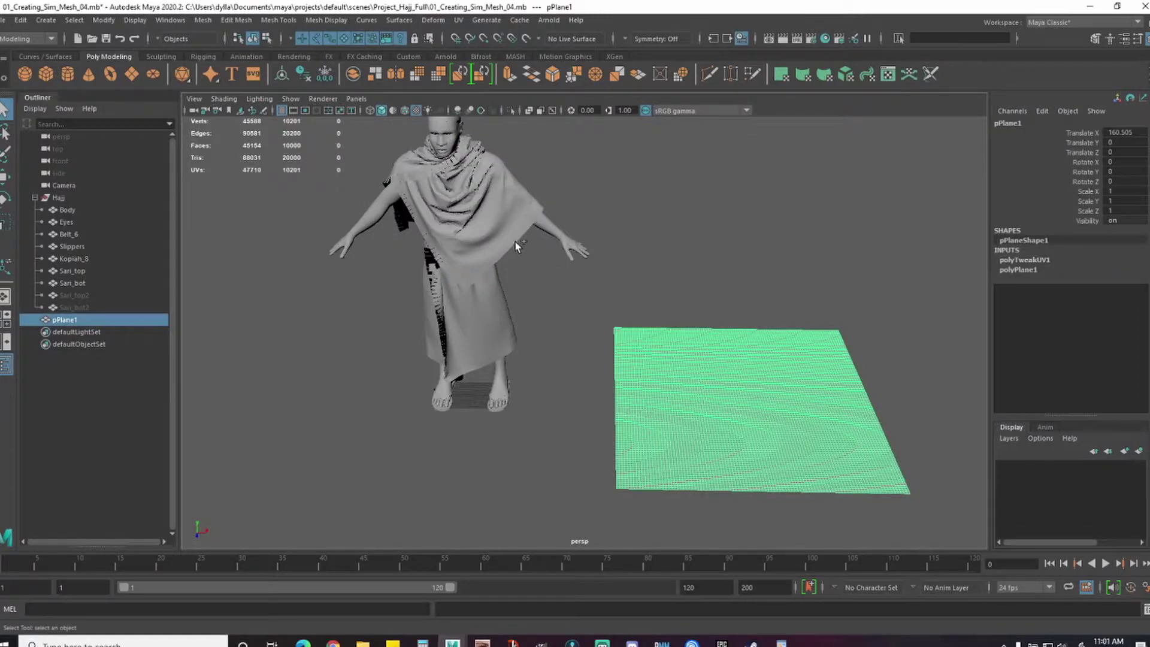
- Try transferring the plane's vertex positions onto the shawl with UV sample space, compare both meshes, and undo the transfer
{"action": "left_click", "coordinate": [515, 242], "text": "shift"}
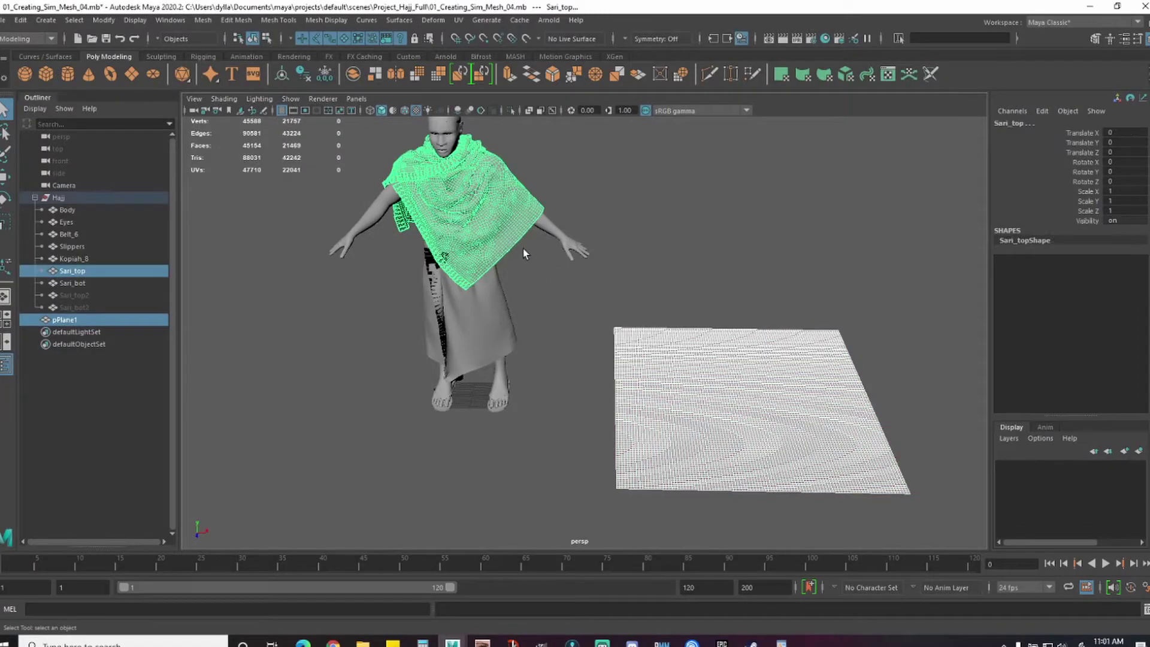
{"action": "left_click", "coordinate": [212, 22]}
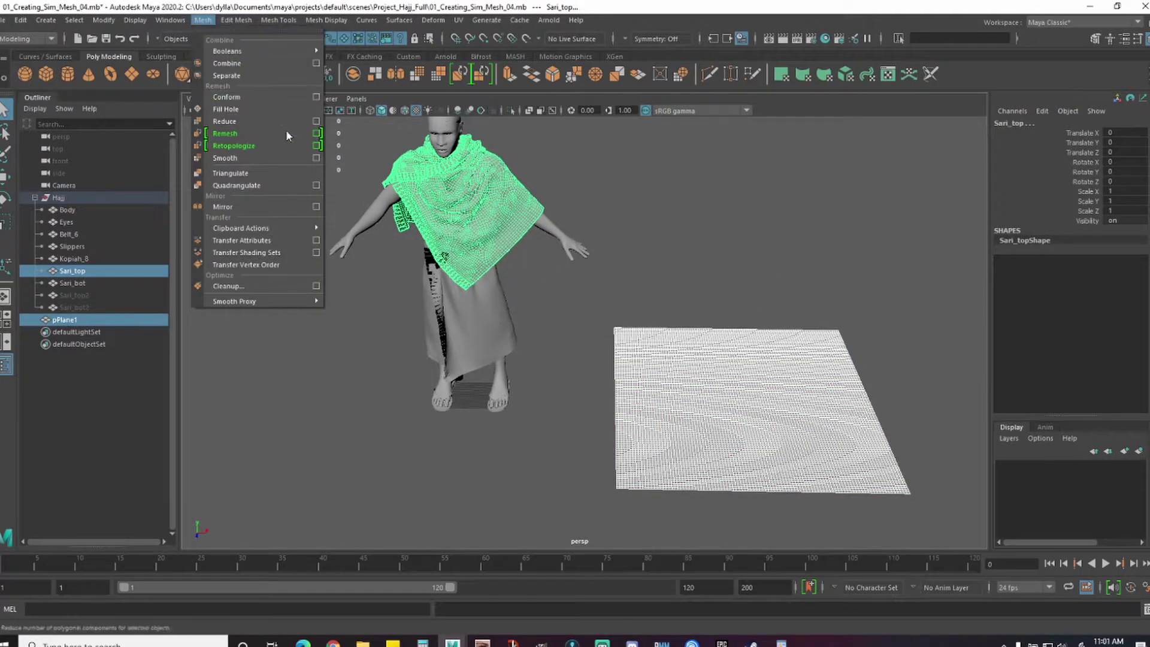
{"action": "left_click", "coordinate": [316, 242]}
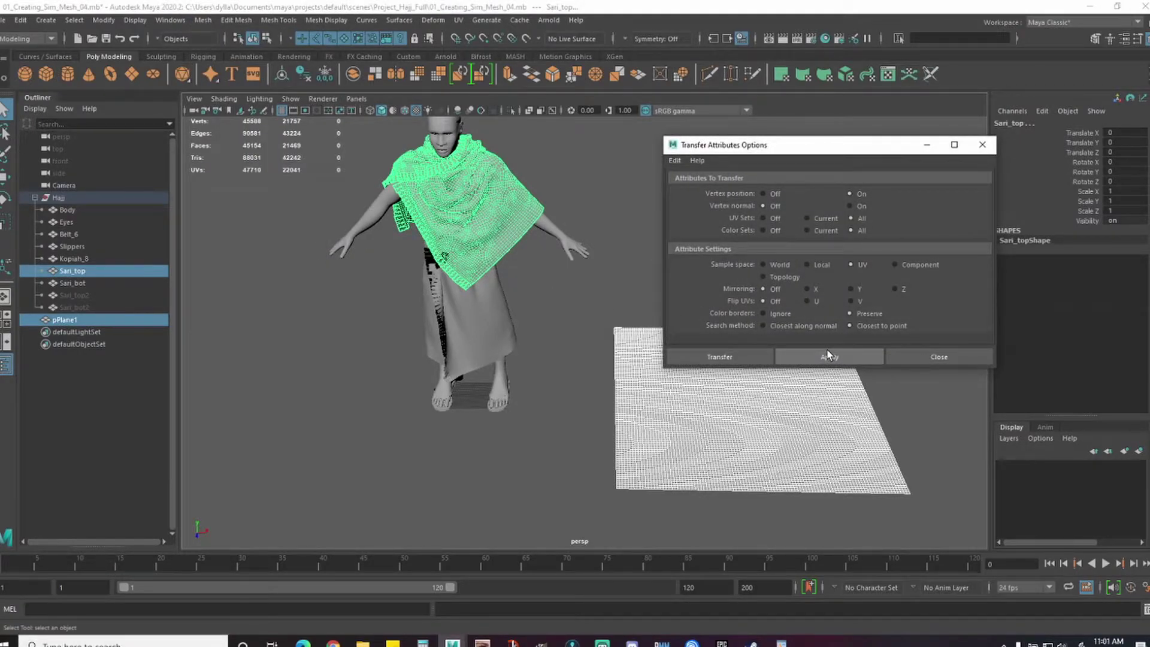
{"action": "left_click", "coordinate": [829, 354]}
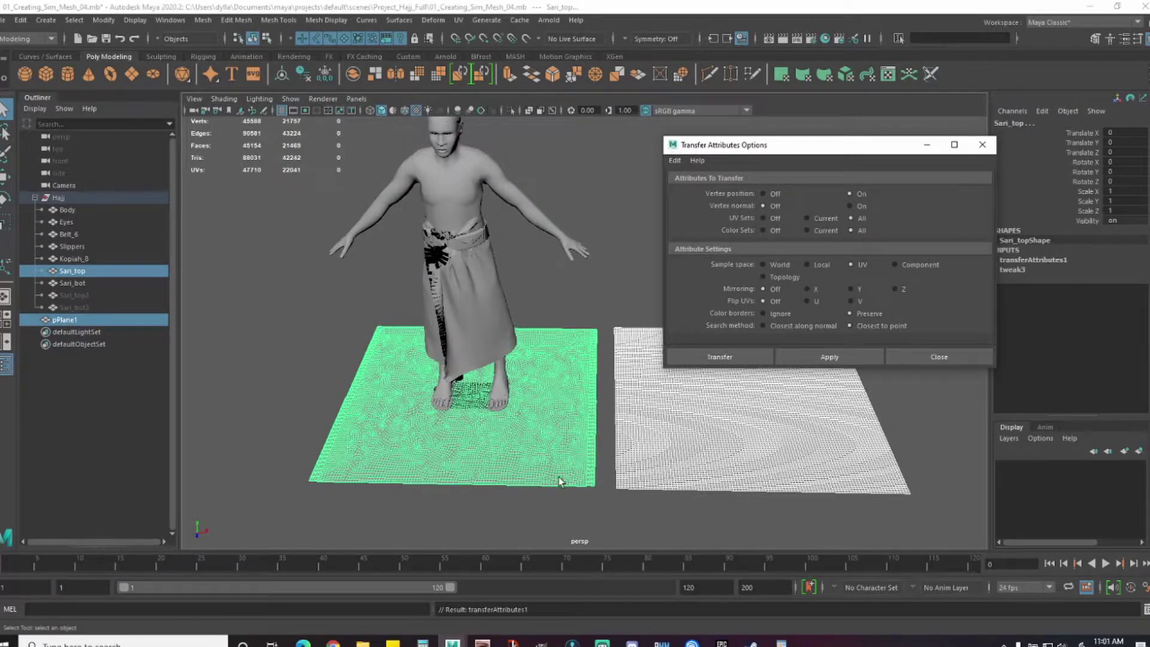
{"action": "scroll", "coordinate": [506, 407], "scroll_direction": "up", "scroll_amount": 2}
{"action": "scroll", "coordinate": [507, 407], "scroll_direction": "up", "scroll_amount": 3}
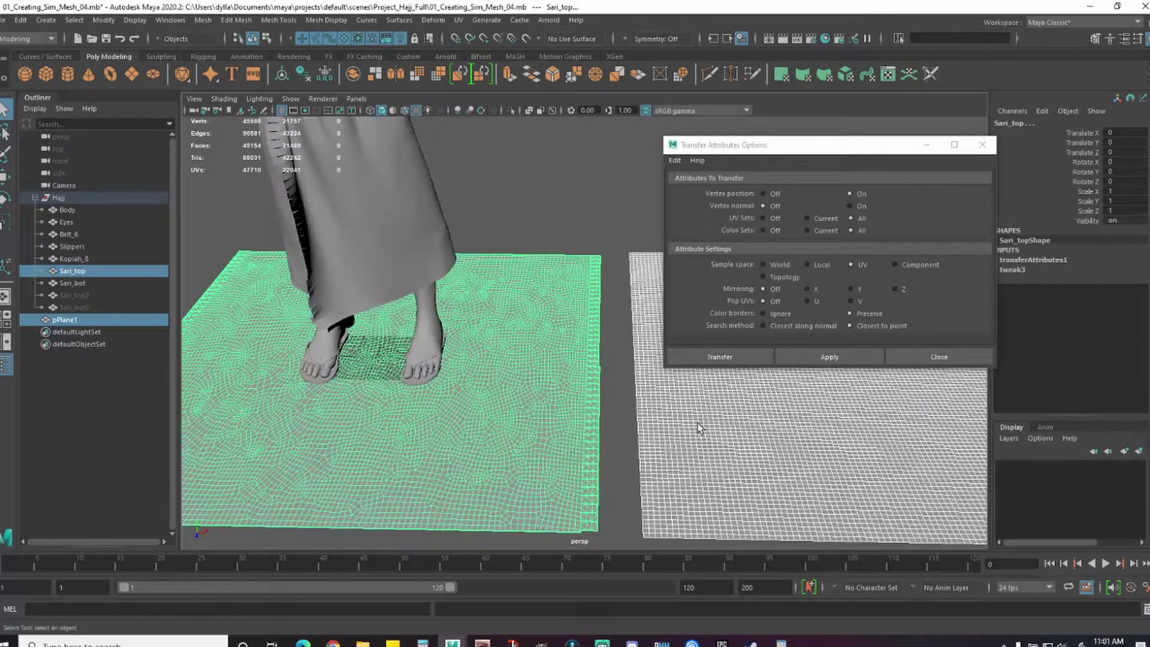
{"action": "scroll", "coordinate": [698, 433], "scroll_direction": "down", "scroll_amount": 2}
{"action": "scroll", "coordinate": [699, 455], "scroll_direction": "down", "scroll_amount": 3}
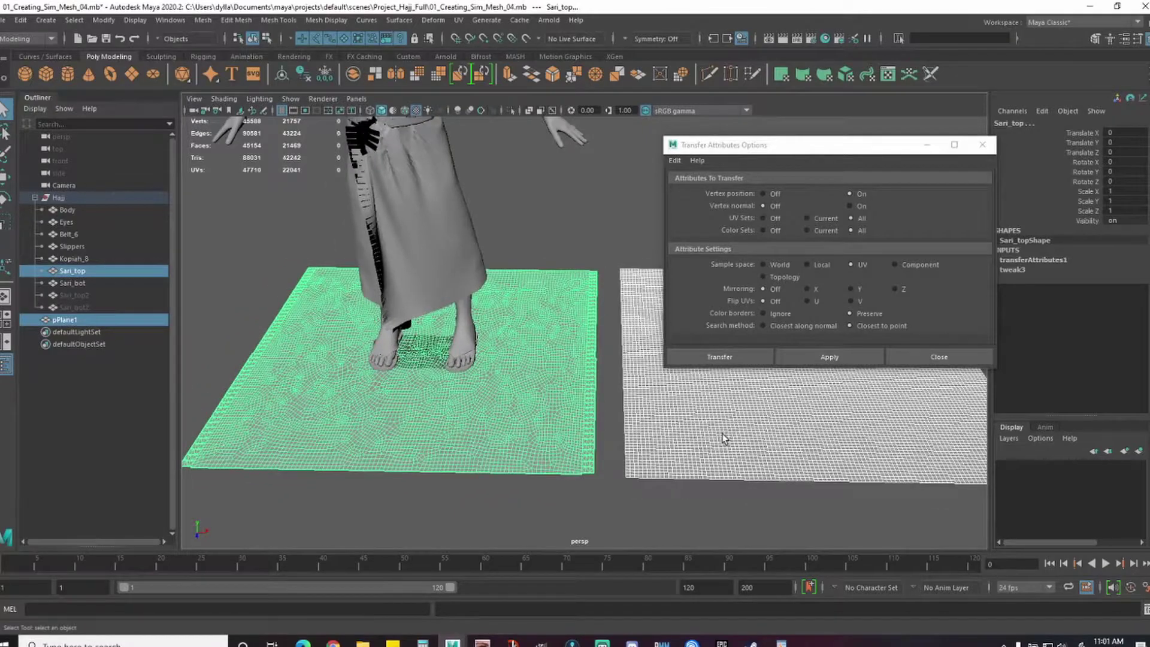
{"action": "middle_click_drag", "start_coordinate": [754, 426], "coordinate": [733, 430], "text": "alt"}
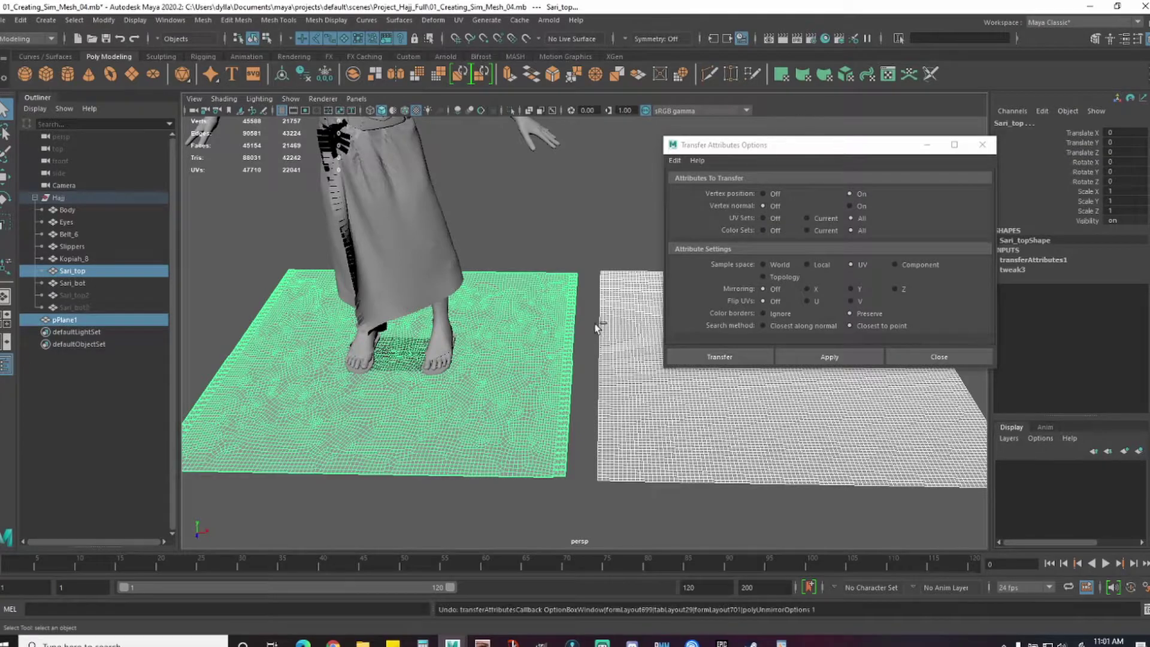
{"action": "key", "text": "ctrl+z"}
- Close the transfer options and freeze the transformations of the plane
{"action": "left_click", "coordinate": [714, 441]}
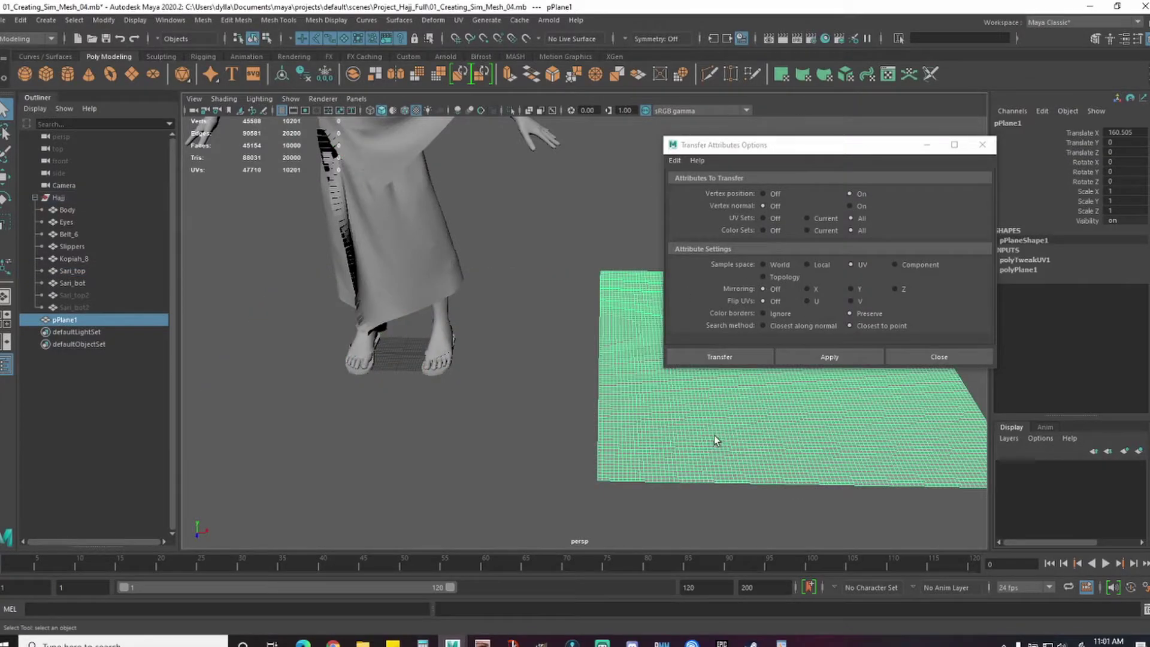
{"action": "left_click", "coordinate": [983, 145]}
{"action": "left_click", "coordinate": [45, 19]}
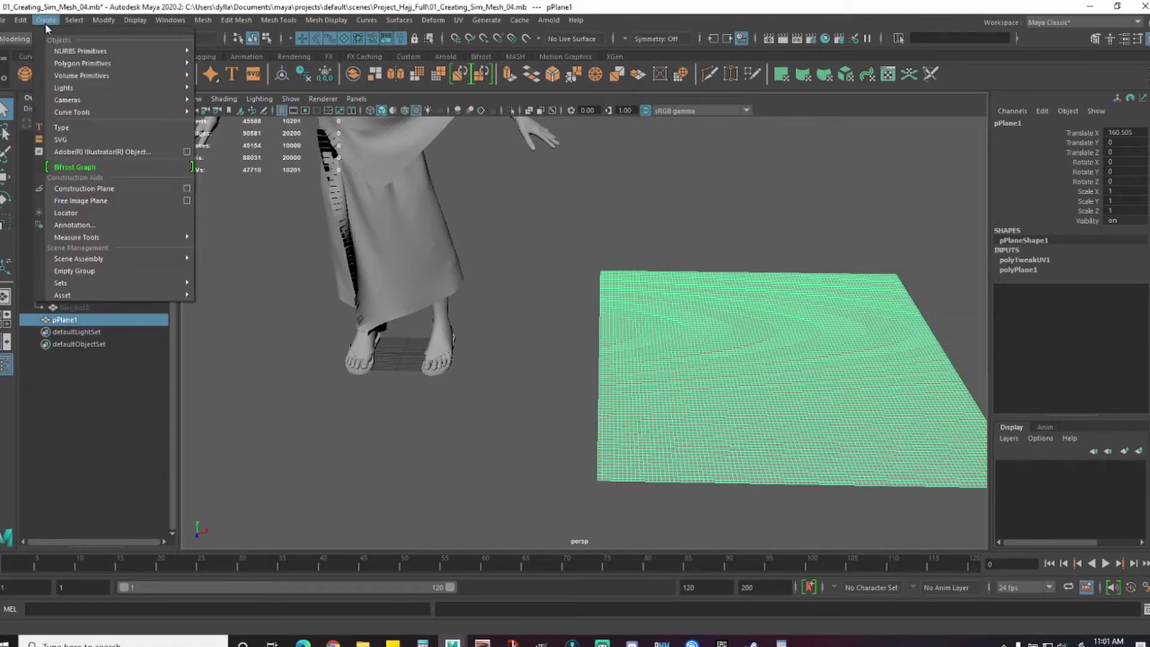
{"action": "left_click", "coordinate": [101, 20]}
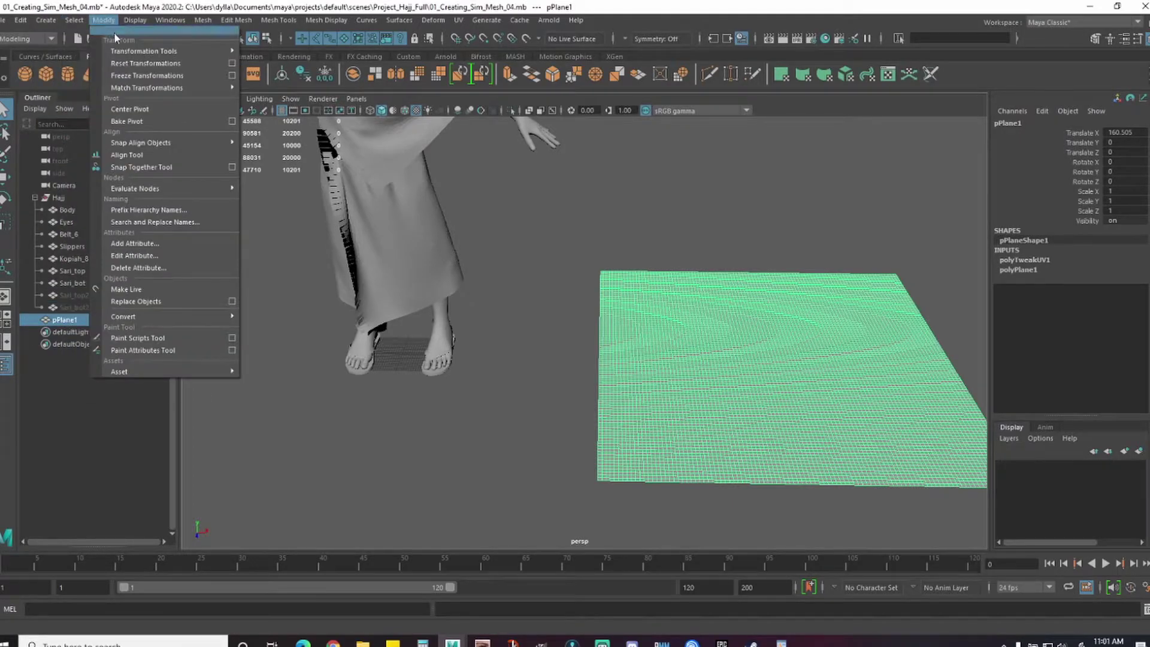
{"action": "left_click", "coordinate": [171, 76]}
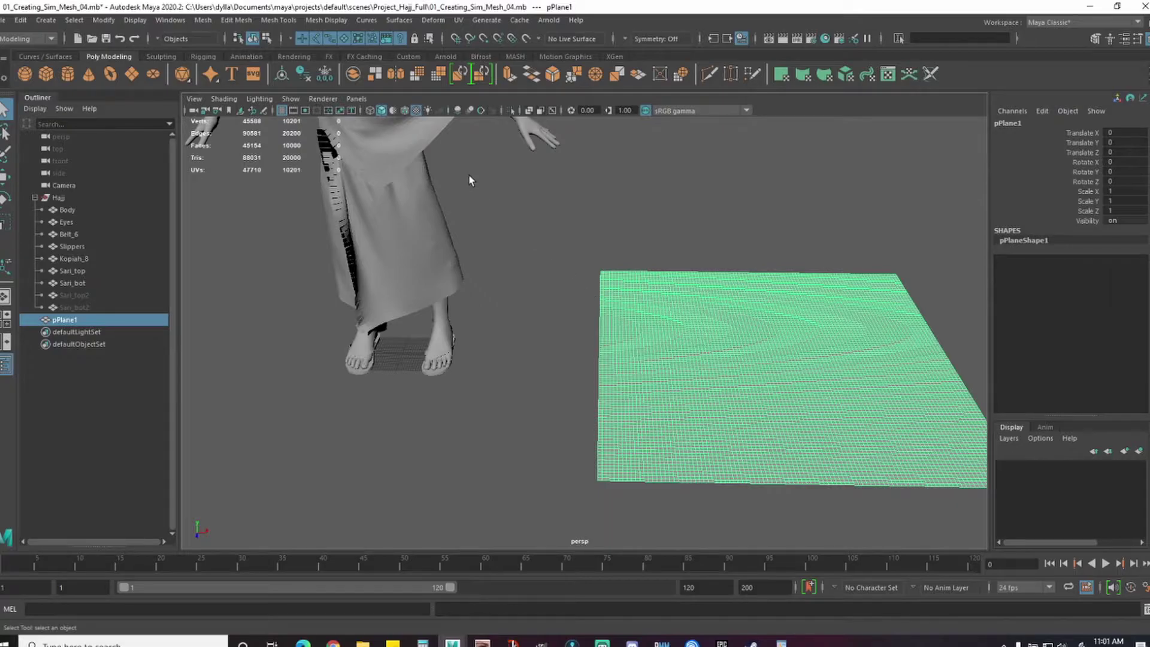
- Transfer the frozen plane's vertex positions onto the Sari_top shawl with the existing UV-space settings
{"action": "left_click", "coordinate": [446, 136]}
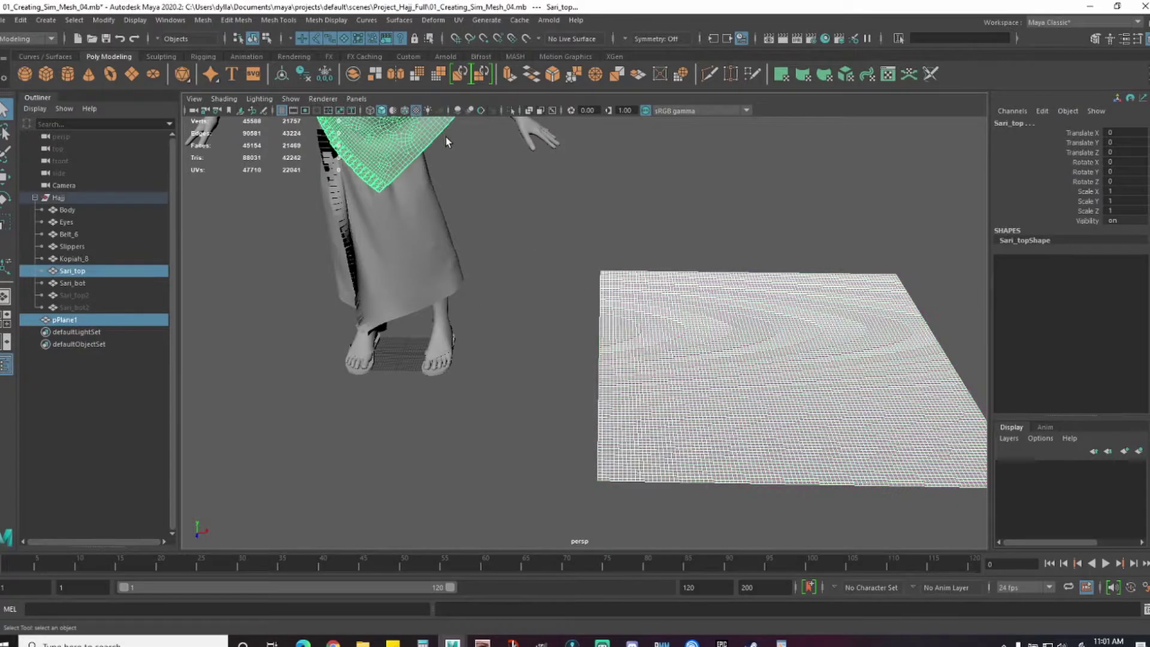
{"action": "left_click", "coordinate": [202, 21]}
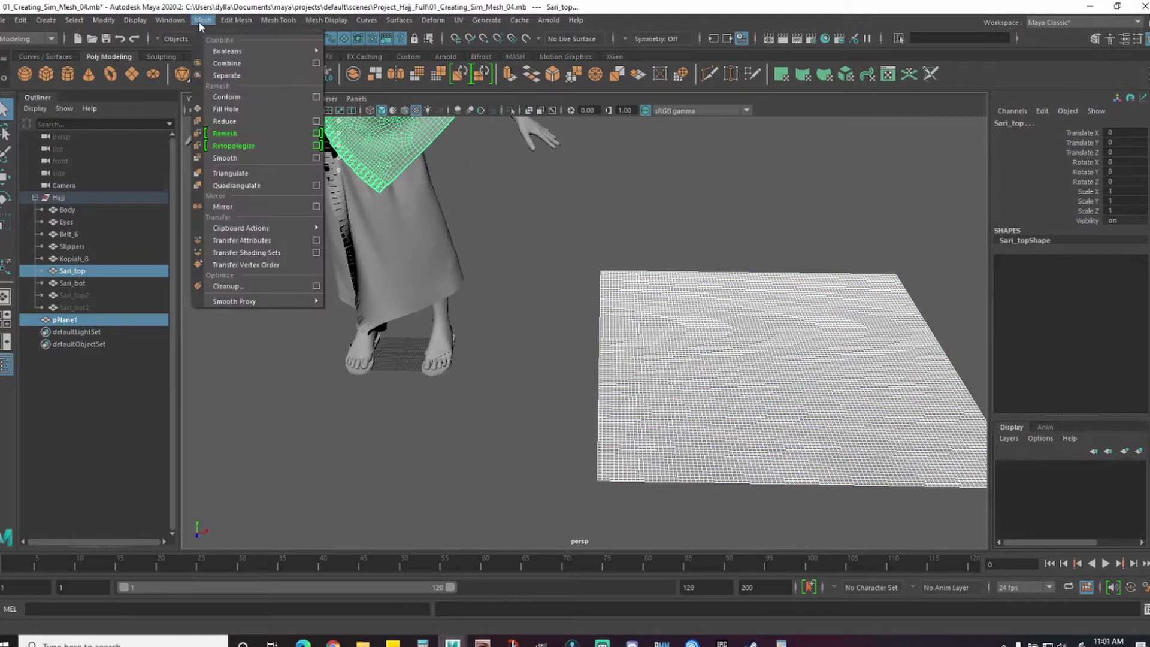
{"action": "left_click", "coordinate": [294, 242]}
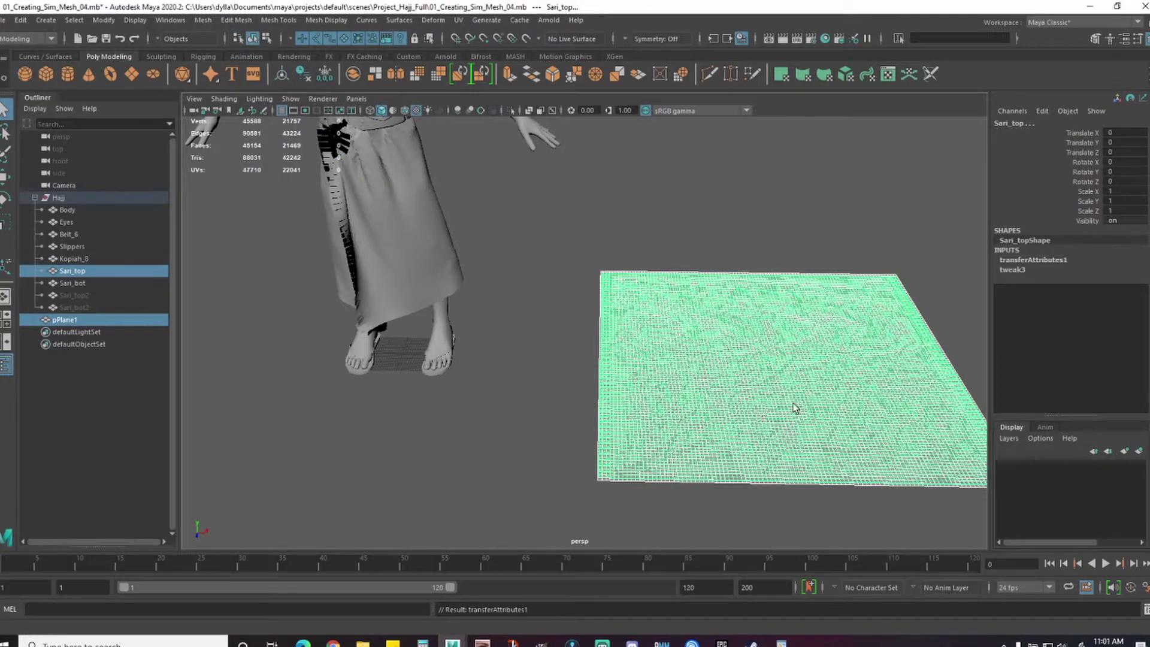
- Examine the flattened shawl against the plane, checking how well their edges and corners line up from several angles
{"action": "middle_click_drag", "start_coordinate": [778, 390], "coordinate": [642, 298], "text": "alt"}
{"action": "right_click_drag", "start_coordinate": [642, 297], "coordinate": [847, 339], "text": "alt"}
{"action": "scroll", "coordinate": [849, 341], "scroll_direction": "up", "scroll_amount": 2}
{"action": "middle_click_drag", "start_coordinate": [851, 325], "coordinate": [762, 339], "text": "alt"}
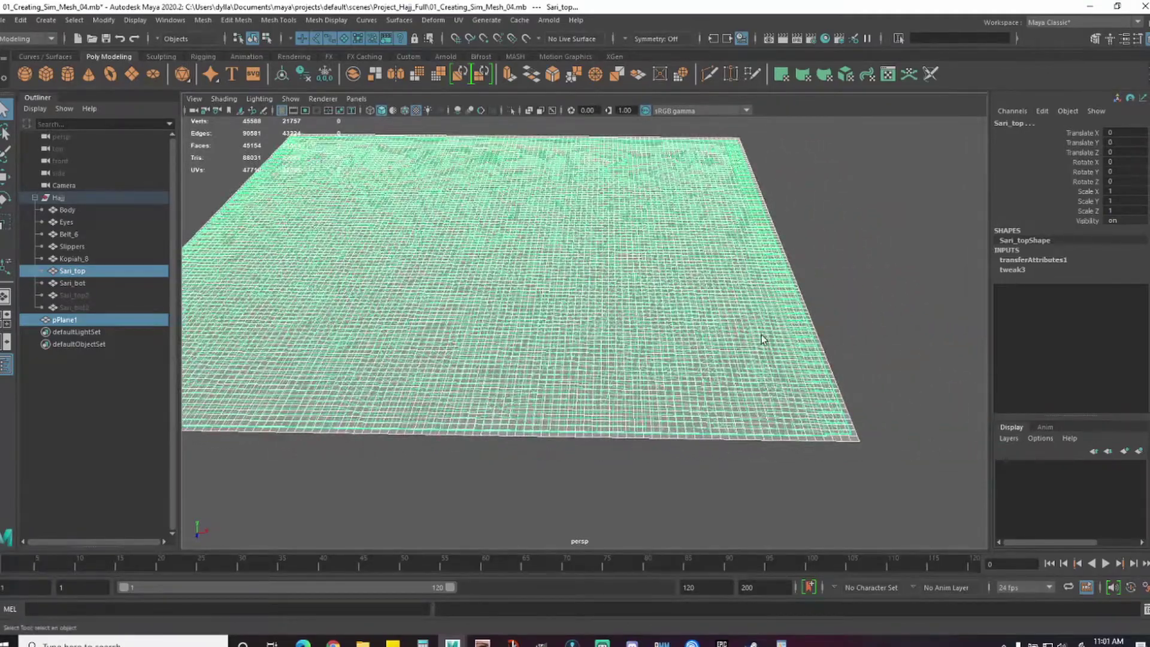
{"action": "left_click_drag", "start_coordinate": [763, 338], "coordinate": [756, 366], "text": "alt"}
{"action": "right_click_drag", "start_coordinate": [756, 367], "coordinate": [605, 318], "text": "alt"}
{"action": "middle_click_drag", "start_coordinate": [629, 247], "coordinate": [657, 374], "text": "alt"}
{"action": "middle_click_drag", "start_coordinate": [626, 225], "coordinate": [627, 360], "text": "alt"}
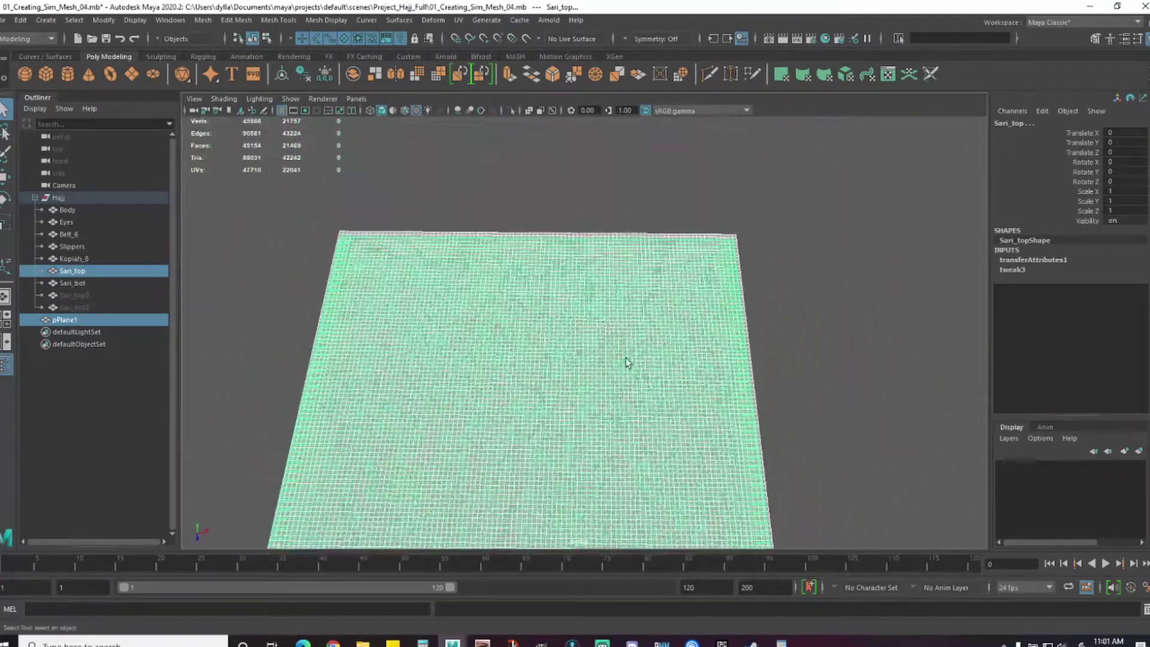
{"action": "right_click_drag", "start_coordinate": [627, 359], "coordinate": [782, 331], "text": "alt"}
{"action": "middle_click_drag", "start_coordinate": [686, 295], "coordinate": [569, 404], "text": "alt"}
{"action": "right_click_drag", "start_coordinate": [569, 404], "coordinate": [846, 326], "text": "alt"}
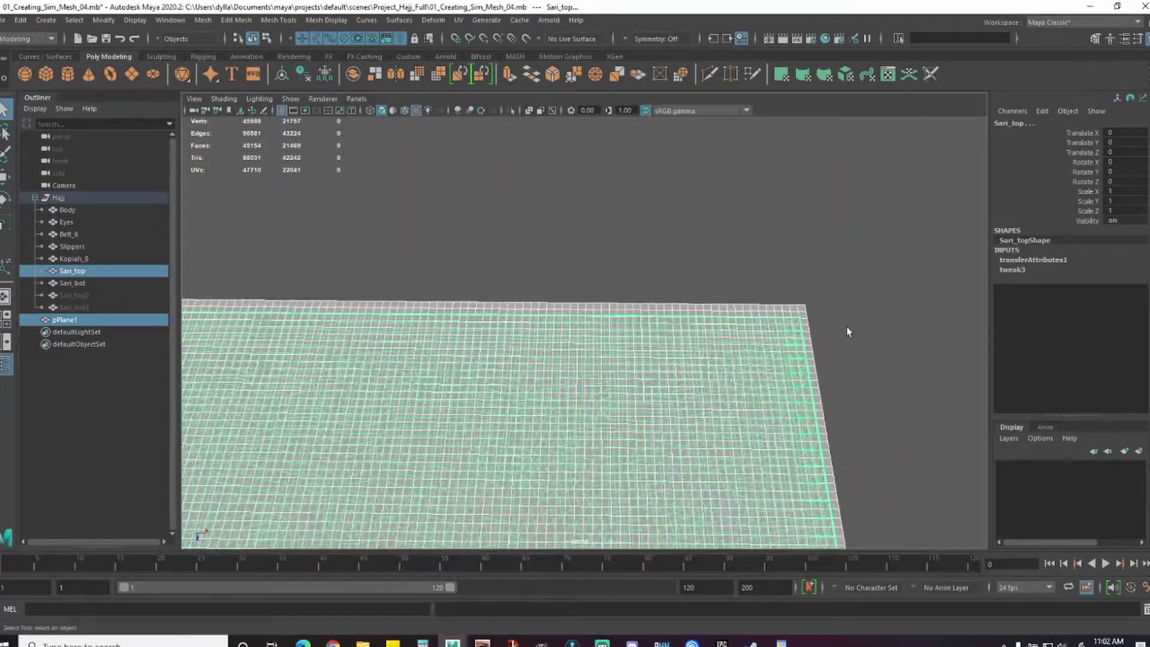
{"action": "right_click_drag", "start_coordinate": [783, 375], "coordinate": [509, 418], "text": "alt"}
{"action": "middle_click_drag", "start_coordinate": [498, 417], "coordinate": [672, 257], "text": "alt"}
{"action": "right_click_drag", "start_coordinate": [669, 342], "coordinate": [562, 372], "text": "alt"}
{"action": "right_click_drag", "start_coordinate": [675, 374], "coordinate": [633, 375], "text": "alt"}
{"action": "middle_click_drag", "start_coordinate": [755, 375], "coordinate": [593, 318], "text": "alt"}
{"action": "left_click_drag", "start_coordinate": [614, 401], "coordinate": [597, 388], "text": "alt"}
{"action": "right_click_drag", "start_coordinate": [597, 388], "coordinate": [531, 384], "text": "alt"}
{"action": "middle_click_drag", "start_coordinate": [530, 384], "coordinate": [612, 336], "text": "alt"}
{"action": "right_click_drag", "start_coordinate": [613, 337], "coordinate": [560, 349], "text": "alt"}
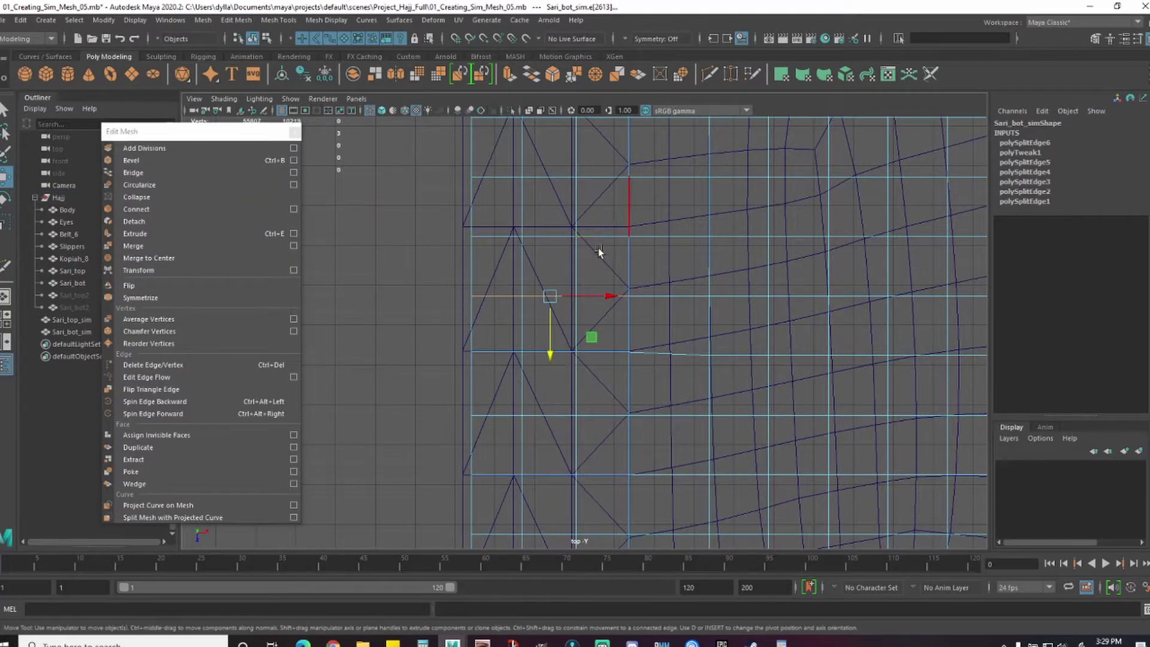
- Move two three-edge rows in the border strip of Sari_bot_sim along Z to align with the fringe of the underlying mesh
{"action": "left_click", "coordinate": [497, 236], "text": "shift"}
{"action": "left_click_drag", "start_coordinate": [549, 296], "coordinate": [549, 287]}
{"action": "left_click", "coordinate": [602, 296]}
{"action": "left_click", "coordinate": [548, 296], "text": "shift"}
{"action": "left_click", "coordinate": [497, 296], "text": "shift"}
{"action": "left_click_drag", "start_coordinate": [550, 355], "coordinate": [550, 349]}
- Detach the aligned three-edge row in the border strip, then shift the next two rows along Z onto the fringe vertices
{"action": "middle_click_drag", "start_coordinate": [602, 255], "coordinate": [601, 367], "text": "alt"}
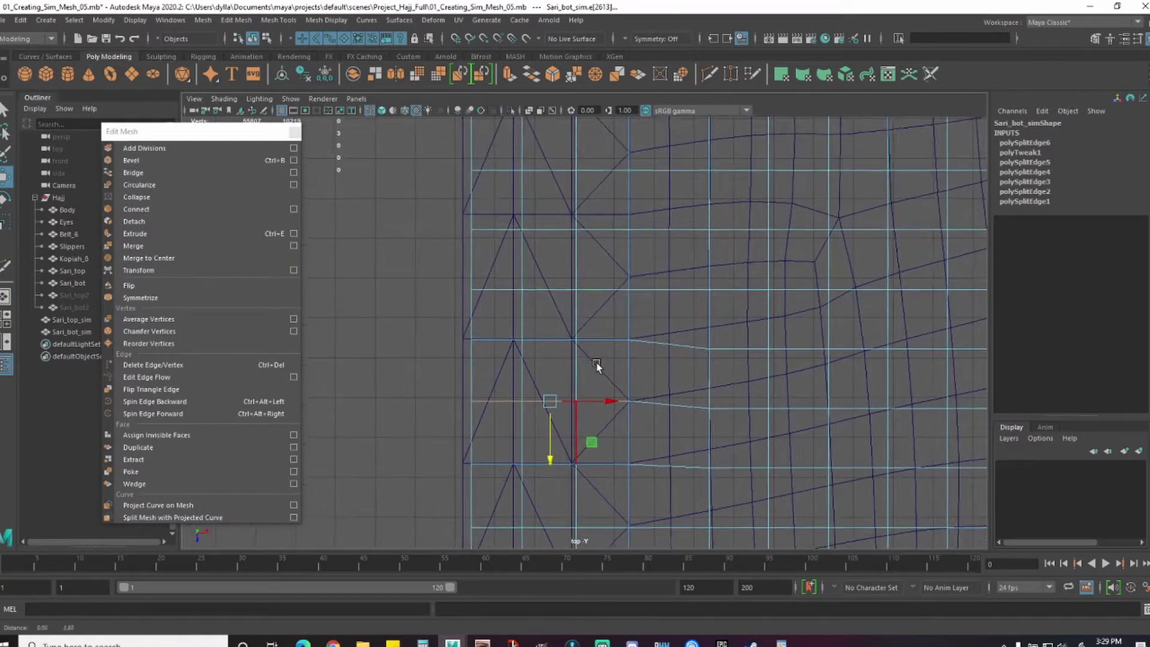
{"action": "left_click", "coordinate": [602, 339]}
{"action": "left_click", "coordinate": [496, 370]}
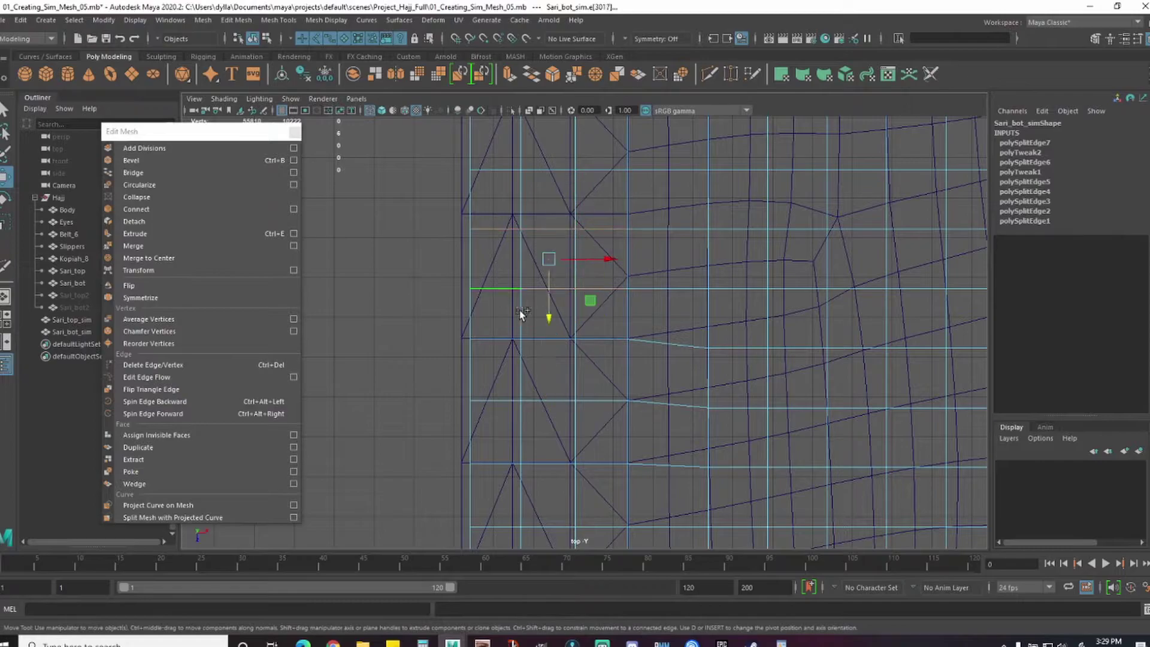
{"action": "left_click_drag", "start_coordinate": [550, 317], "coordinate": [549, 303]}
{"action": "left_click_drag", "start_coordinate": [590, 239], "coordinate": [450, 201], "text": "ctrl"}
{"action": "left_click_drag", "start_coordinate": [549, 327], "coordinate": [549, 332]}
- Detach the next three-edge border row that coincides with a gap between fringe strands
{"action": "left_click", "coordinate": [601, 215]}
{"action": "left_click", "coordinate": [550, 216], "text": "shift"}
{"action": "left_click", "coordinate": [499, 215], "text": "shift"}
{"action": "key", "text": "g"}
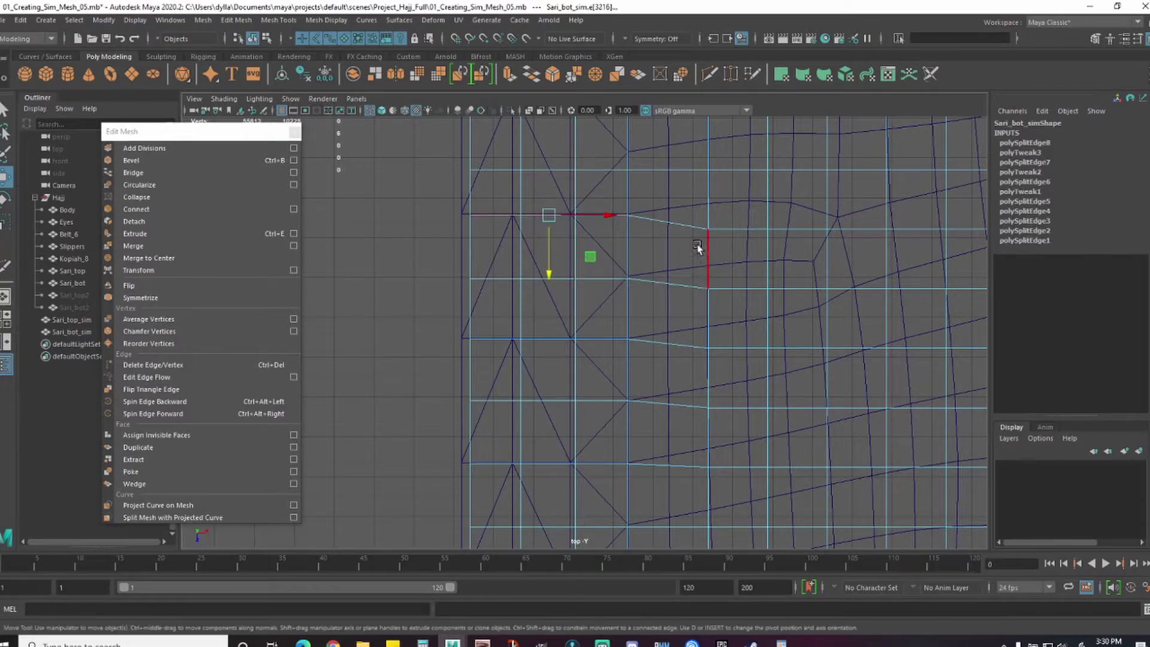
- Move the following two rows of border edges along Z to match the next fringe strand
{"action": "middle_click_drag", "start_coordinate": [698, 247], "coordinate": [711, 342], "text": "alt"}
{"action": "left_click", "coordinate": [615, 267]}
{"action": "left_click", "coordinate": [563, 267], "text": "shift"}
{"action": "left_click", "coordinate": [509, 267], "text": "shift"}
{"action": "left_click_drag", "start_coordinate": [563, 325], "coordinate": [563, 313]}
{"action": "left_click", "coordinate": [615, 206]}
{"action": "left_click_drag", "start_coordinate": [563, 267], "coordinate": [563, 248]}
- Detach the border row at that strand's end and align the adjacent row with the fringe's middle vertex
{"action": "middle_click_drag", "start_coordinate": [654, 226], "coordinate": [655, 313], "text": "alt"}
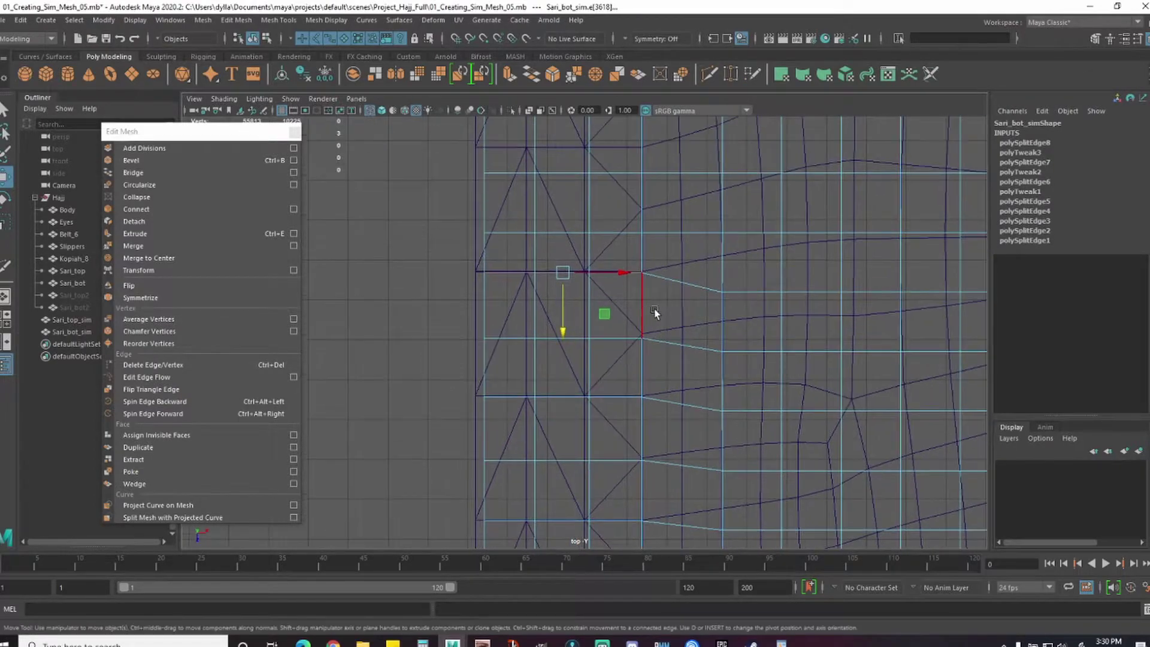
{"action": "key", "text": "g"}
{"action": "left_click", "coordinate": [615, 232]}
{"action": "left_click", "coordinate": [563, 232], "text": "shift"}
{"action": "left_click", "coordinate": [510, 232], "text": "shift"}
{"action": "left_click_drag", "start_coordinate": [563, 293], "coordinate": [563, 276]}
- Align another border row with the next fringe gap, detach it, and fine-tune the neighbouring row along Z
{"action": "middle_click_drag", "start_coordinate": [619, 264], "coordinate": [636, 359], "text": "alt"}
{"action": "left_click", "coordinate": [633, 268]}
{"action": "left_click_drag", "start_coordinate": [583, 328], "coordinate": [584, 303]}
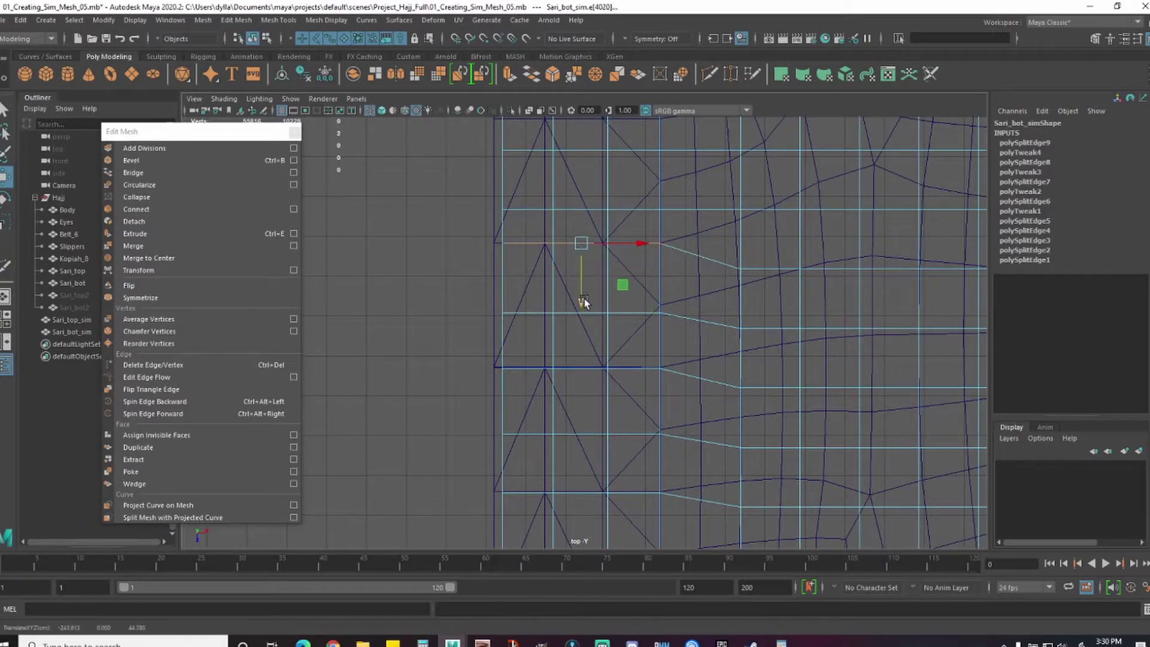
{"action": "middle_click_drag", "start_coordinate": [640, 329], "coordinate": [640, 339], "text": "alt"}
{"action": "key", "text": "g"}
{"action": "left_click_drag", "start_coordinate": [579, 378], "coordinate": [581, 367]}
- Reposition the next two three-edge rows along Z, placing one on the fringe gap and one on the strand's middle
{"action": "middle_click_drag", "start_coordinate": [638, 285], "coordinate": [639, 345], "text": "alt"}
{"action": "left_click", "coordinate": [634, 280]}
{"action": "double_click", "coordinate": [528, 280], "text": "shift"}
{"action": "left_click_drag", "start_coordinate": [581, 336], "coordinate": [583, 319]}
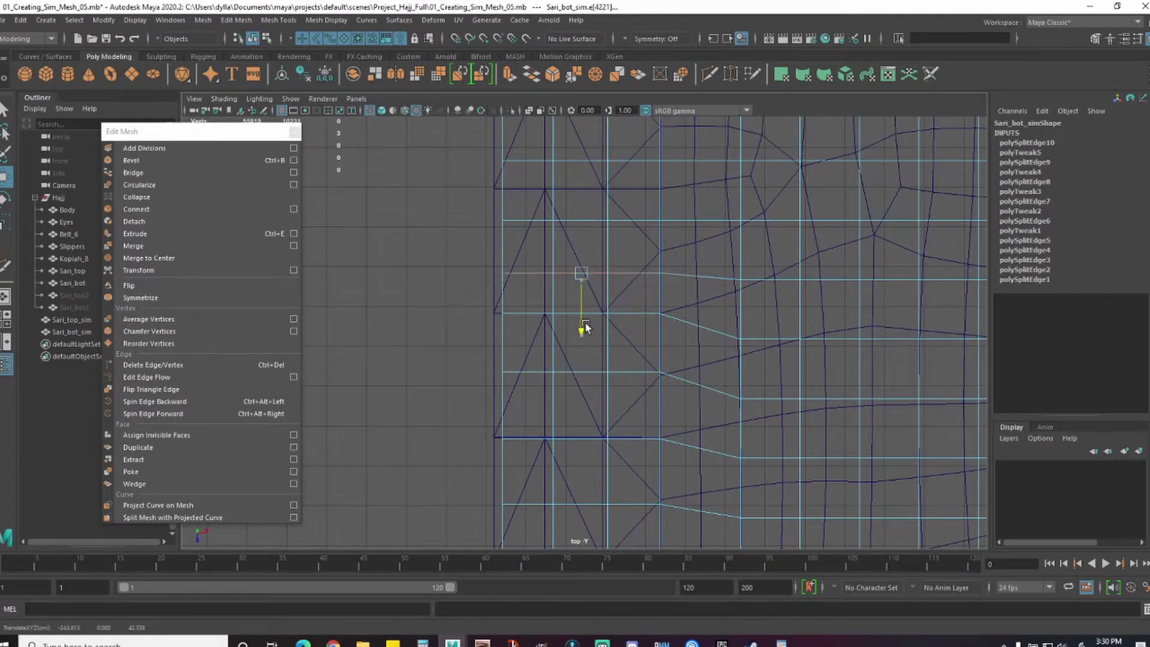
{"action": "left_click", "coordinate": [634, 221]}
{"action": "double_click", "coordinate": [528, 220], "text": "shift"}
{"action": "left_click_drag", "start_coordinate": [583, 270], "coordinate": [589, 238]}
{"action": "left_click", "coordinate": [636, 268]}
{"action": "double_click", "coordinate": [531, 266], "text": "shift"}
{"action": "left_click_drag", "start_coordinate": [584, 319], "coordinate": [585, 306]}
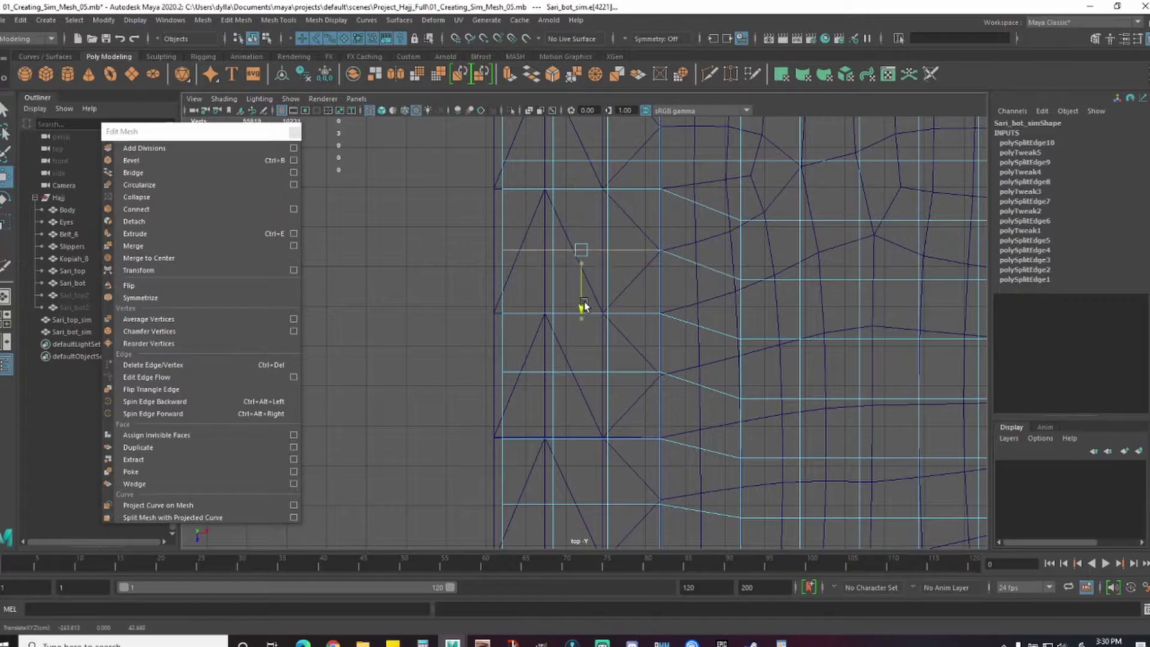
- Detach the row on the fringe gap and move the next three-edge row along Z to the following strand's middle
{"action": "middle_click_drag", "start_coordinate": [634, 258], "coordinate": [637, 328], "text": "alt"}
{"action": "left_click", "coordinate": [636, 263]}
{"action": "double_click", "coordinate": [533, 267], "text": "shift"}
{"action": "key", "text": "g"}
{"action": "left_click", "coordinate": [636, 230]}
{"action": "double_click", "coordinate": [531, 231], "text": "shift"}
{"action": "left_click_drag", "start_coordinate": [586, 283], "coordinate": [590, 265]}
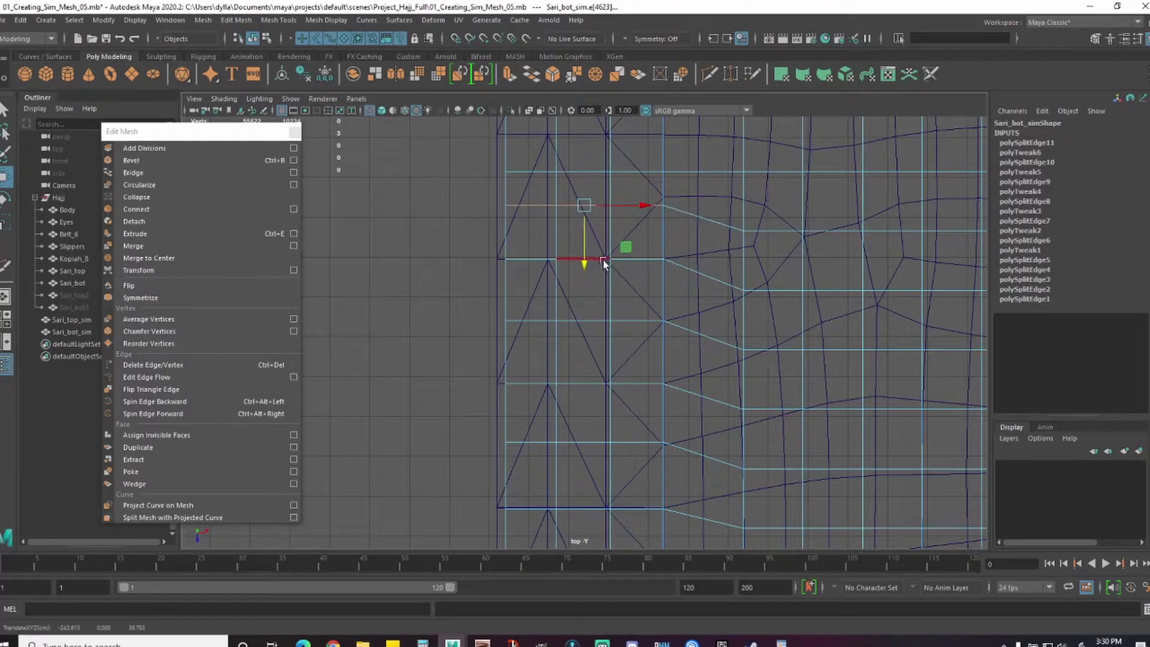
- Move the next two three-edge rows along Z onto the fringe gap and the strand's middle, and detach the row on the gap
{"action": "middle_click_drag", "start_coordinate": [604, 264], "coordinate": [611, 352], "text": "alt"}
{"action": "left_click", "coordinate": [696, 305]}
{"action": "left_click_drag", "start_coordinate": [591, 315], "coordinate": [602, 278]}
{"action": "left_click", "coordinate": [639, 294]}
{"action": "double_click", "coordinate": [535, 294], "text": "shift"}
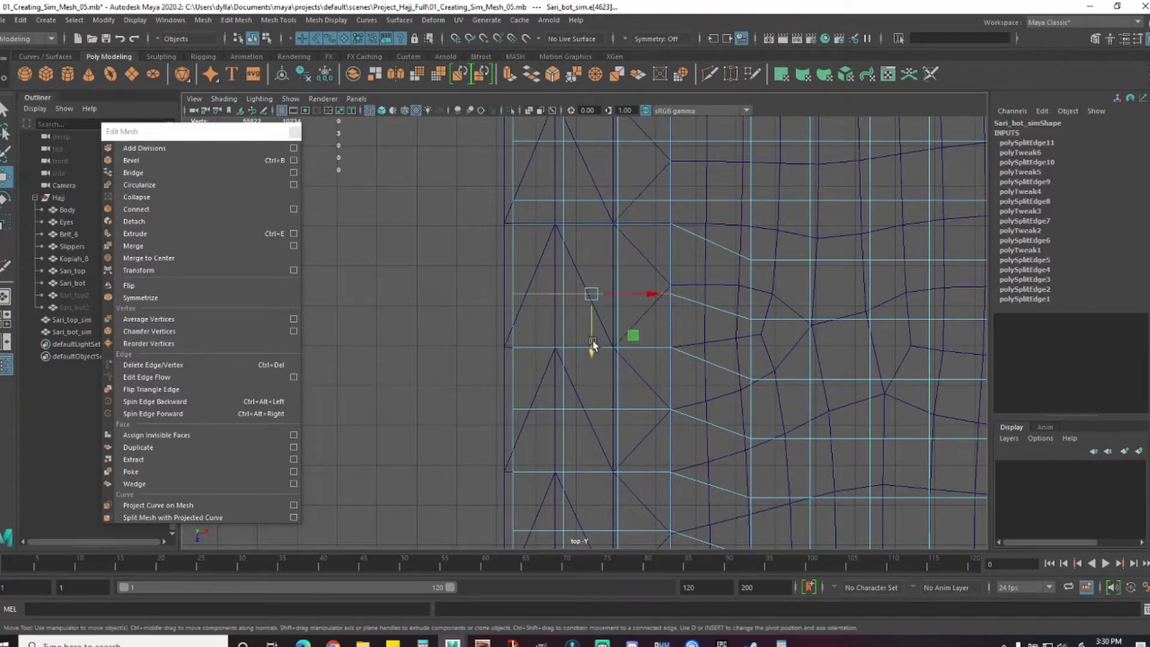
{"action": "left_click_drag", "start_coordinate": [591, 347], "coordinate": [592, 337]}
{"action": "middle_click_drag", "start_coordinate": [617, 287], "coordinate": [619, 329], "text": "alt"}
{"action": "left_click", "coordinate": [643, 264]}
{"action": "double_click", "coordinate": [536, 264], "text": "shift"}
{"action": "key", "text": "g"}
- Move the following row to the next strand's middle, then align the row beyond it with the fringe gap and detach it
{"action": "left_click", "coordinate": [653, 241]}
{"action": "double_click", "coordinate": [539, 241], "text": "shift"}
{"action": "left_click_drag", "start_coordinate": [597, 295], "coordinate": [599, 256]}
{"action": "middle_click_drag", "start_coordinate": [631, 239], "coordinate": [641, 337], "text": "alt"}
{"action": "left_click", "coordinate": [659, 280]}
{"action": "double_click", "coordinate": [548, 280], "text": "shift"}
{"action": "left_click_drag", "start_coordinate": [608, 329], "coordinate": [611, 291]}
{"action": "key", "text": "g"}
- Shift the next three-edge row toward the strand's middle and place the row after it on the fringe gap, detaching that row
{"action": "middle_click_drag", "start_coordinate": [608, 286], "coordinate": [627, 366], "text": "alt"}
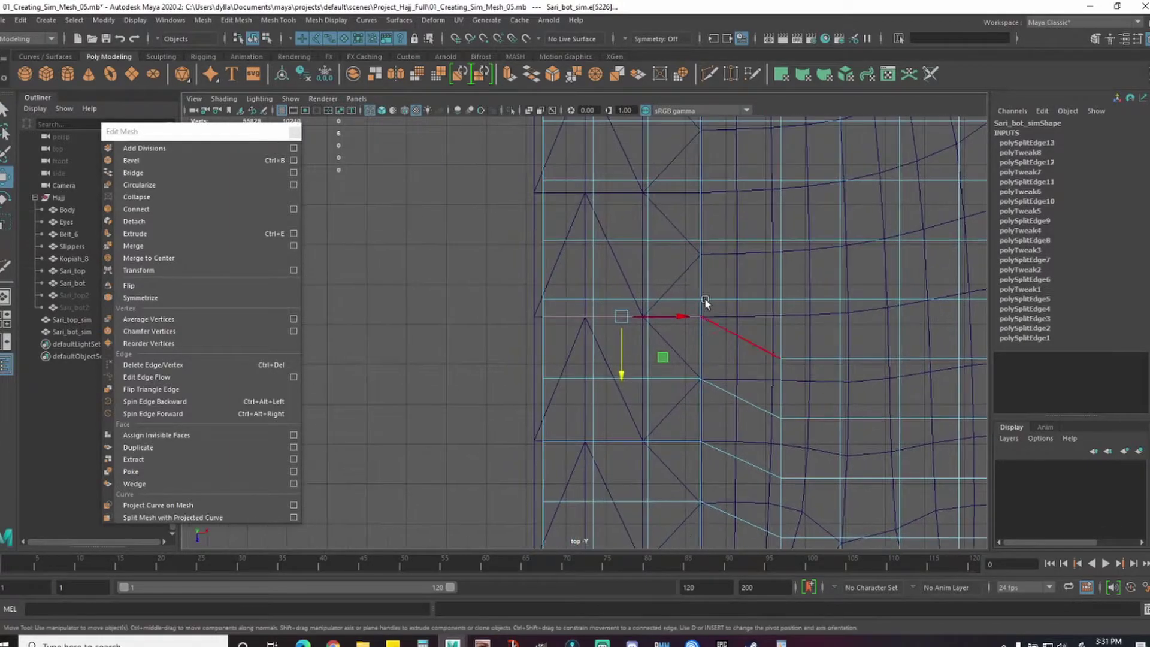
{"action": "left_click", "coordinate": [672, 298]}
{"action": "left_click", "coordinate": [623, 299], "text": "shift"}
{"action": "left_click", "coordinate": [570, 299], "text": "shift"}
{"action": "left_click_drag", "start_coordinate": [623, 352], "coordinate": [630, 245]}
{"action": "left_click", "coordinate": [670, 240]}
{"action": "middle_click_drag", "start_coordinate": [630, 245], "coordinate": [637, 307], "text": "alt"}
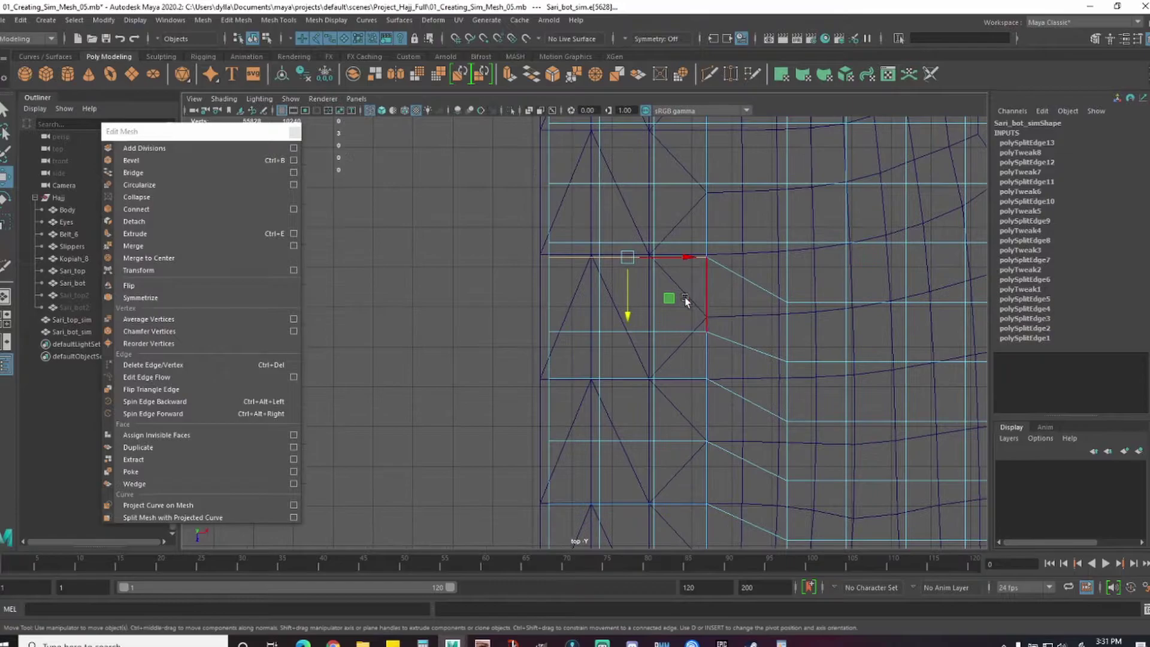
{"action": "left_click_drag", "start_coordinate": [629, 311], "coordinate": [630, 308]}
{"action": "key", "text": "g"}
- Fine-tune the row at that strand's middle along Z and move the next three-edge row toward the following strand's middle
{"action": "left_click", "coordinate": [689, 332]}
{"action": "double_click", "coordinate": [578, 332], "text": "shift"}
{"action": "left_click_drag", "start_coordinate": [635, 390], "coordinate": [638, 375]}
{"action": "middle_click_drag", "start_coordinate": [671, 264], "coordinate": [676, 334], "text": "alt"}
{"action": "left_click", "coordinate": [683, 315]}
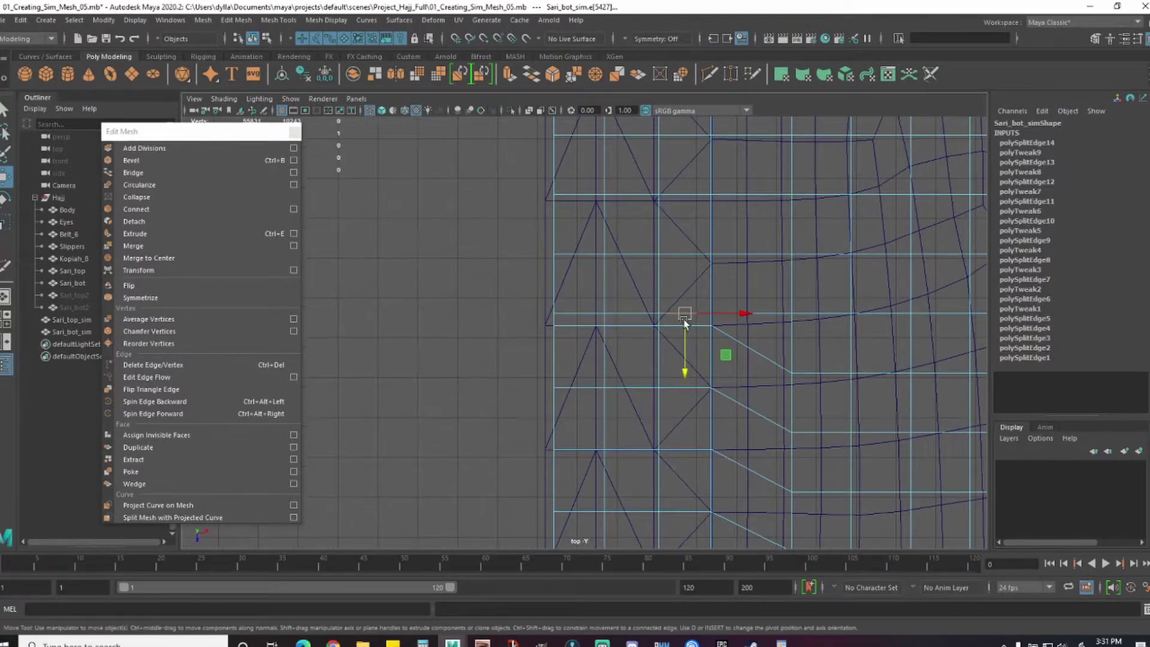
{"action": "double_click", "coordinate": [580, 314], "text": "shift"}
{"action": "left_click", "coordinate": [685, 255]}
{"action": "key", "text": "q"}
{"action": "left_click", "coordinate": [686, 314]}
{"action": "left_click", "coordinate": [584, 314], "text": "shift"}
{"action": "left_click", "coordinate": [584, 314]}
{"action": "key", "text": "w"}
{"action": "left_click_drag", "start_coordinate": [637, 369], "coordinate": [636, 341]}
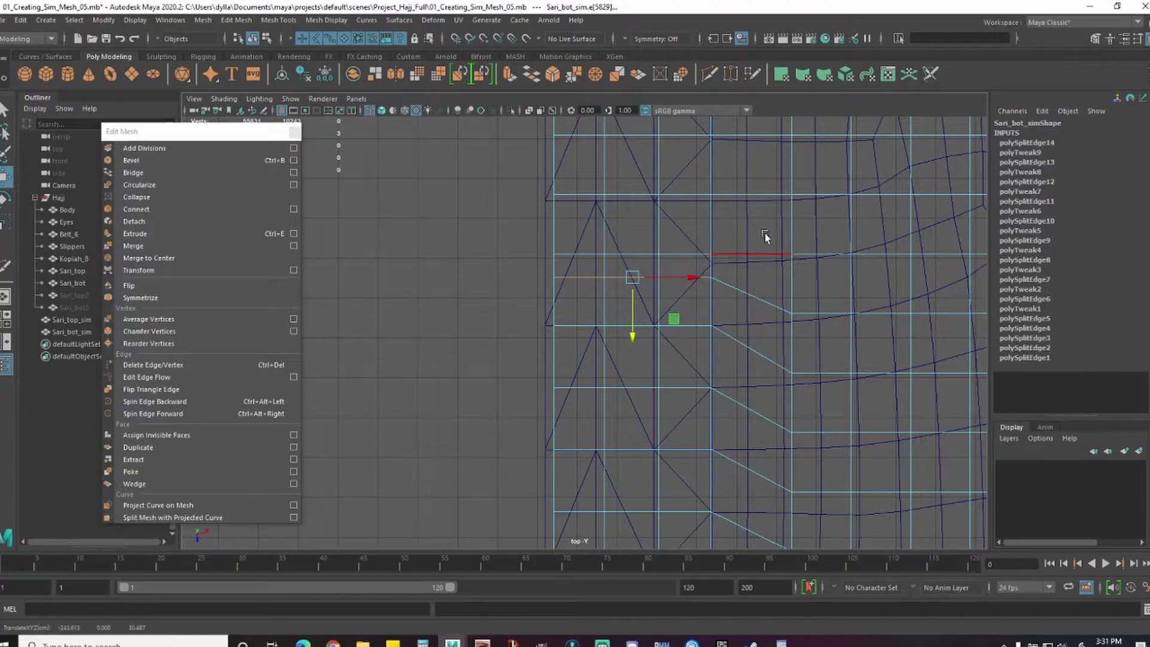
- Check whether the row on the fringe gap is separated by test-moving it, undoing the move, and selecting its corner vertices
{"action": "scroll", "coordinate": [767, 231], "scroll_direction": "up", "scroll_amount": 3}
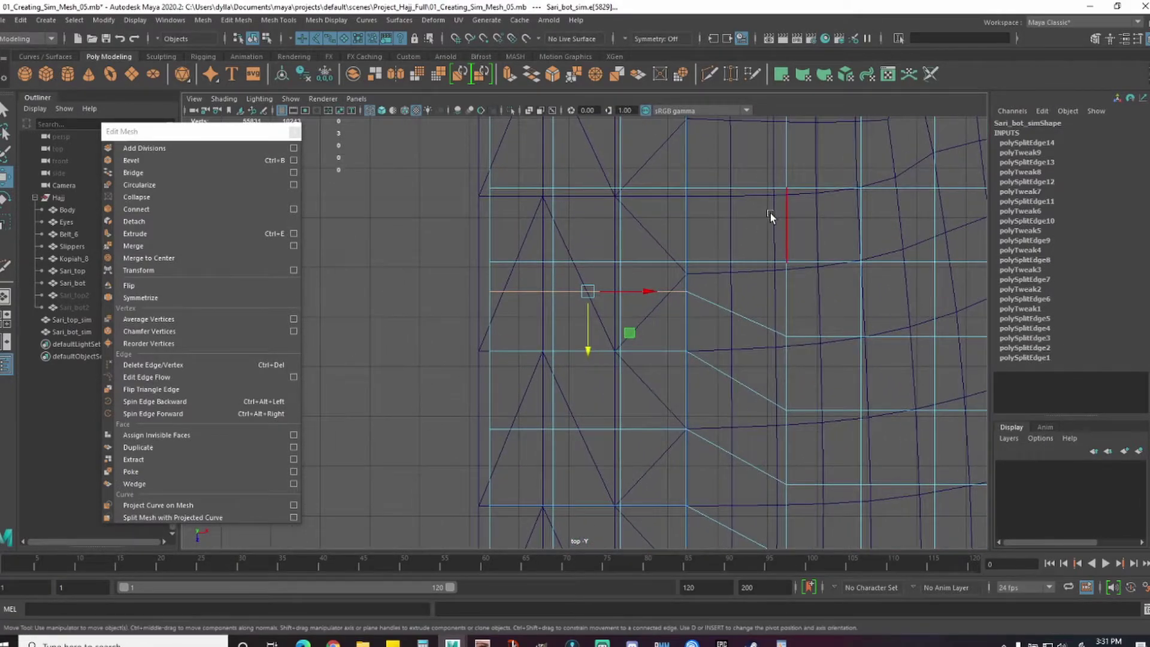
{"action": "left_click", "coordinate": [654, 348]}
{"action": "double_click", "coordinate": [590, 345], "text": "shift"}
{"action": "left_click_drag", "start_coordinate": [589, 400], "coordinate": [591, 473]}
{"action": "key", "text": "ctrl+z"}
{"action": "left_click", "coordinate": [593, 386]}
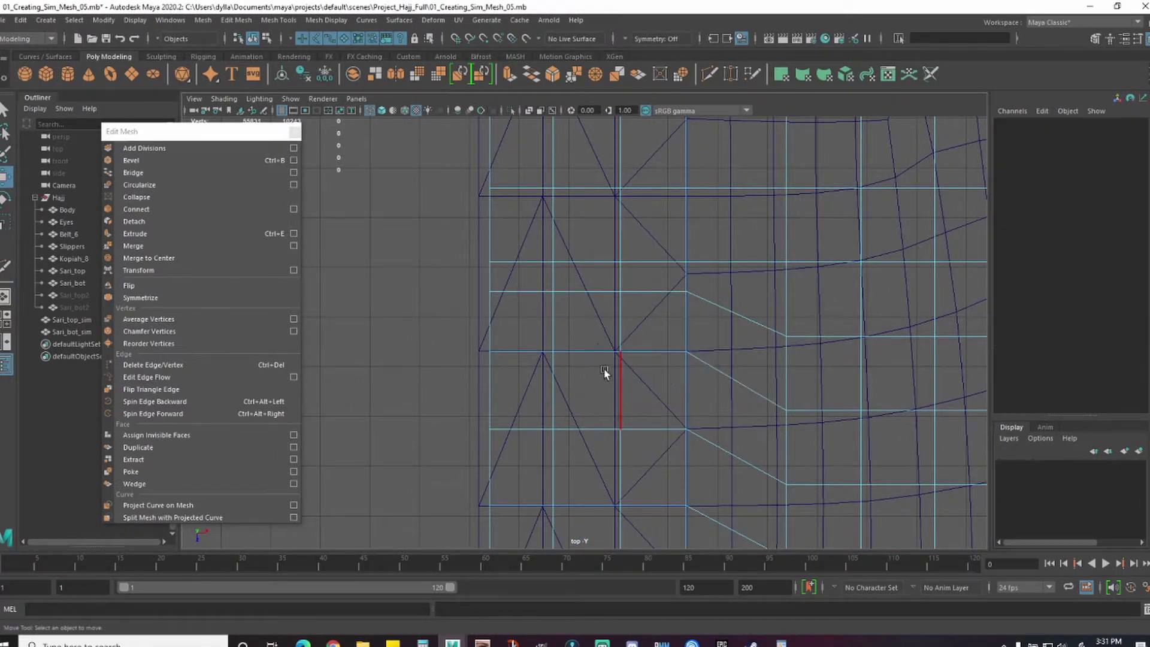
{"action": "key", "text": "q"}
{"action": "key", "text": "F9"}
{"action": "left_click_drag", "start_coordinate": [541, 336], "coordinate": [564, 372]}
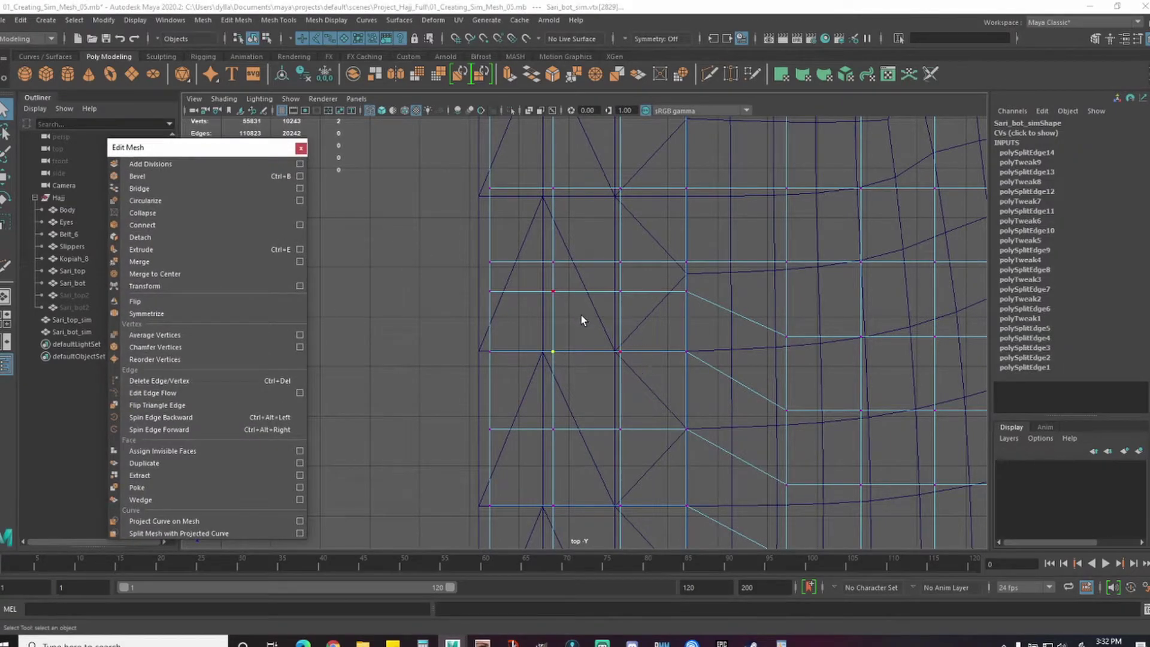
{"action": "key", "text": "F10"}
- Align the next three-edge row with the upcoming fringe gap and fine-tune the row below it to the strand's middle vertex
{"action": "left_click", "coordinate": [520, 290]}
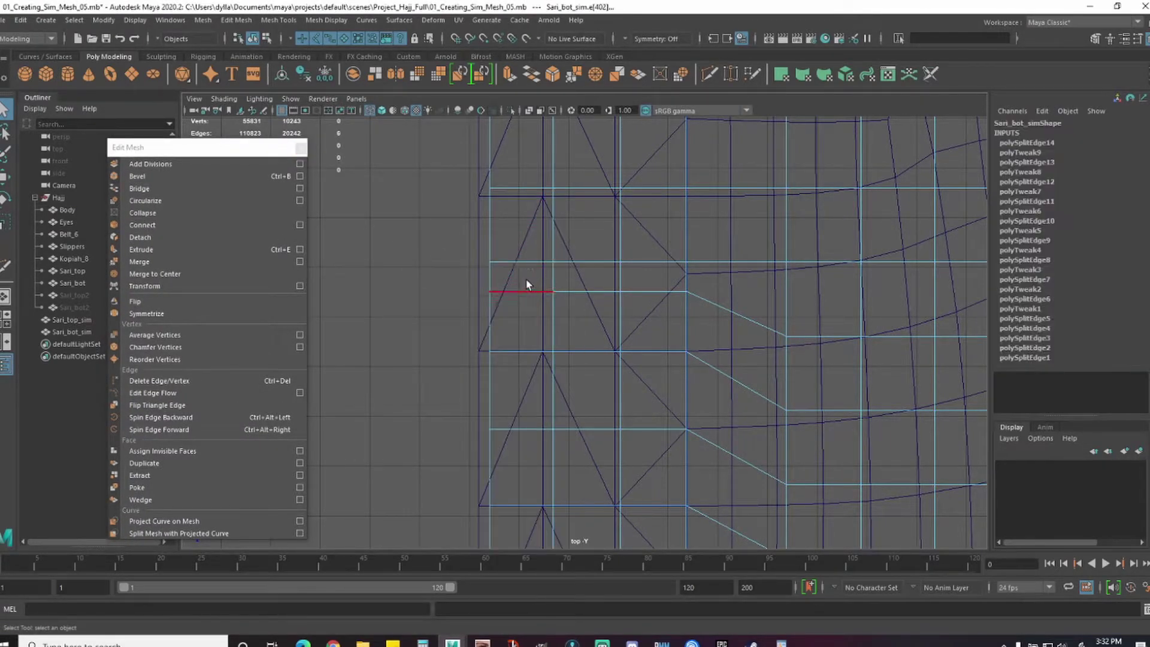
{"action": "middle_click_drag", "start_coordinate": [720, 230], "coordinate": [726, 278], "text": "alt"}
{"action": "scroll", "coordinate": [726, 278], "scroll_direction": "down", "scroll_amount": 1}
{"action": "key", "text": "w"}
{"action": "left_click_drag", "start_coordinate": [599, 365], "coordinate": [602, 309]}
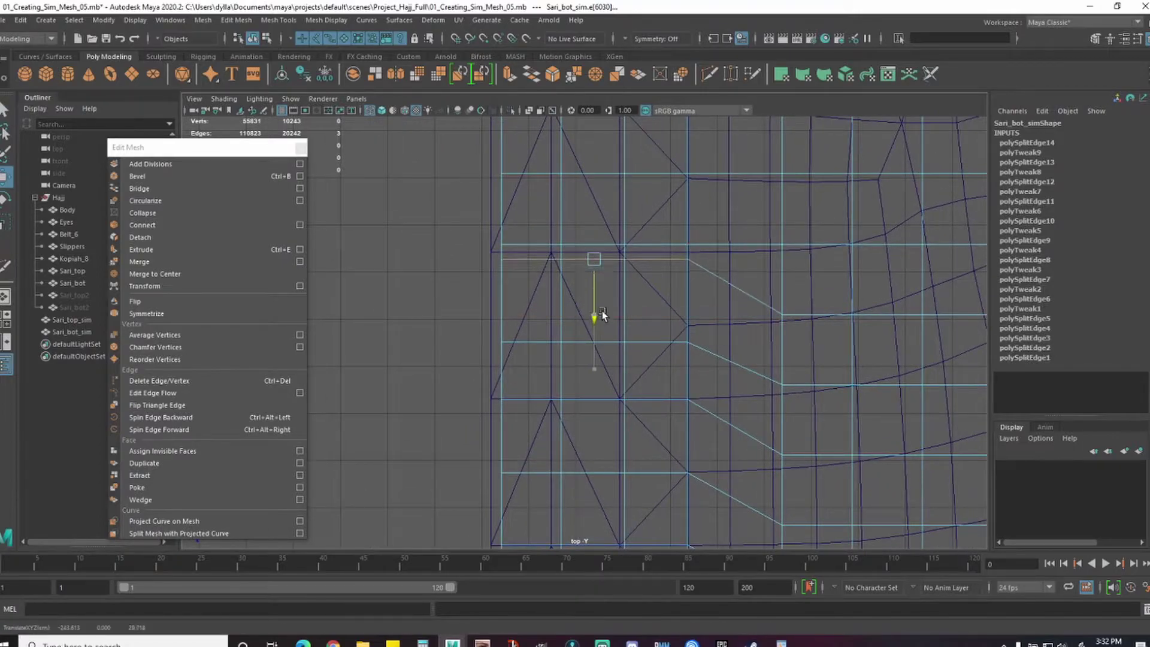
{"action": "left_click", "coordinate": [654, 340]}
{"action": "left_click", "coordinate": [596, 340], "text": "shift"}
{"action": "left_click", "coordinate": [539, 342], "text": "shift"}
{"action": "left_click_drag", "start_coordinate": [594, 399], "coordinate": [595, 379]}
- Shift the next two three-edge rows along Z toward the following strand
{"action": "left_click", "coordinate": [651, 245]}
{"action": "left_click", "coordinate": [594, 246], "text": "shift"}
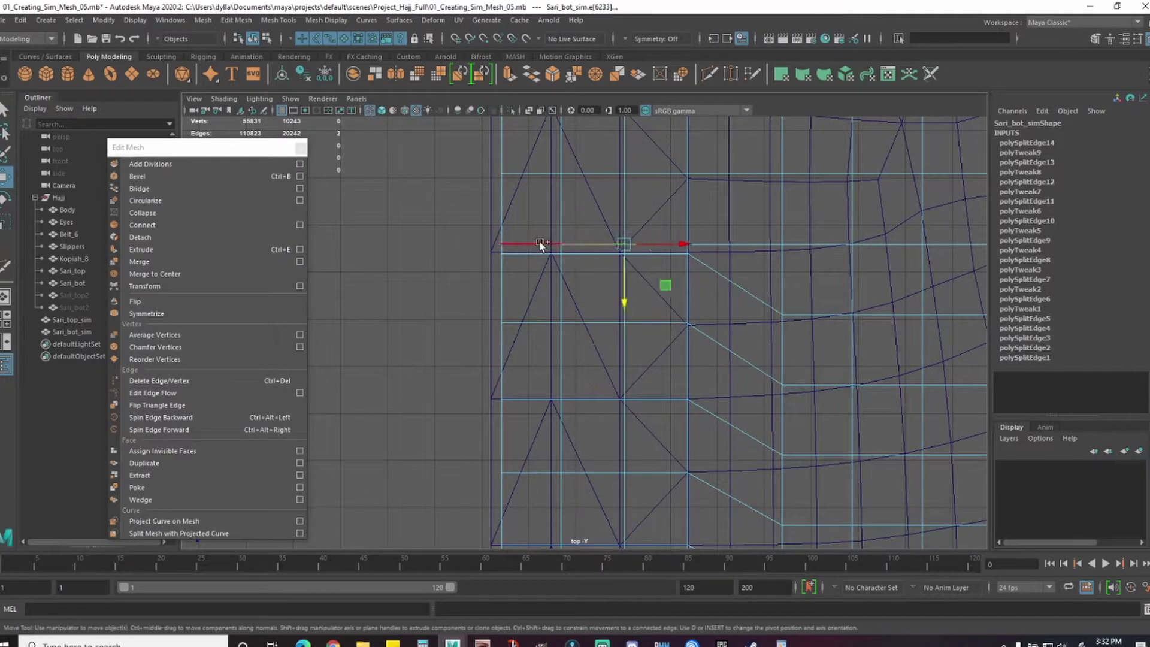
{"action": "left_click", "coordinate": [540, 247], "text": "shift"}
{"action": "left_click_drag", "start_coordinate": [594, 299], "coordinate": [595, 261]}
{"action": "left_click", "coordinate": [657, 173], "text": "shift"}
{"action": "left_click", "coordinate": [593, 174], "text": "shift"}
{"action": "left_click", "coordinate": [535, 174], "text": "shift"}
{"action": "middle_click_drag", "start_coordinate": [581, 211], "coordinate": [584, 320], "text": "alt"}
{"action": "mouse_move", "coordinate": [598, 359]}
{"action": "left_mouse_down"}
{"action": "mouse_move", "coordinate": [600, 323]}
{"action": "mouse_move", "coordinate": [598, 356]}
{"action": "left_mouse_up"}
- Examine the border strand by strand, selecting vertices at each fringe gap to check that the rows are detached
{"action": "right_click_drag", "start_coordinate": [589, 374], "coordinate": [527, 447], "text": "alt"}
{"action": "middle_click_drag", "start_coordinate": [533, 473], "coordinate": [509, 336], "text": "alt"}
{"action": "right_click_drag", "start_coordinate": [506, 439], "coordinate": [677, 419], "text": "alt"}
{"action": "middle_click_drag", "start_coordinate": [682, 227], "coordinate": [671, 372], "text": "alt"}
{"action": "middle_click_drag", "start_coordinate": [651, 215], "coordinate": [672, 358], "text": "alt"}
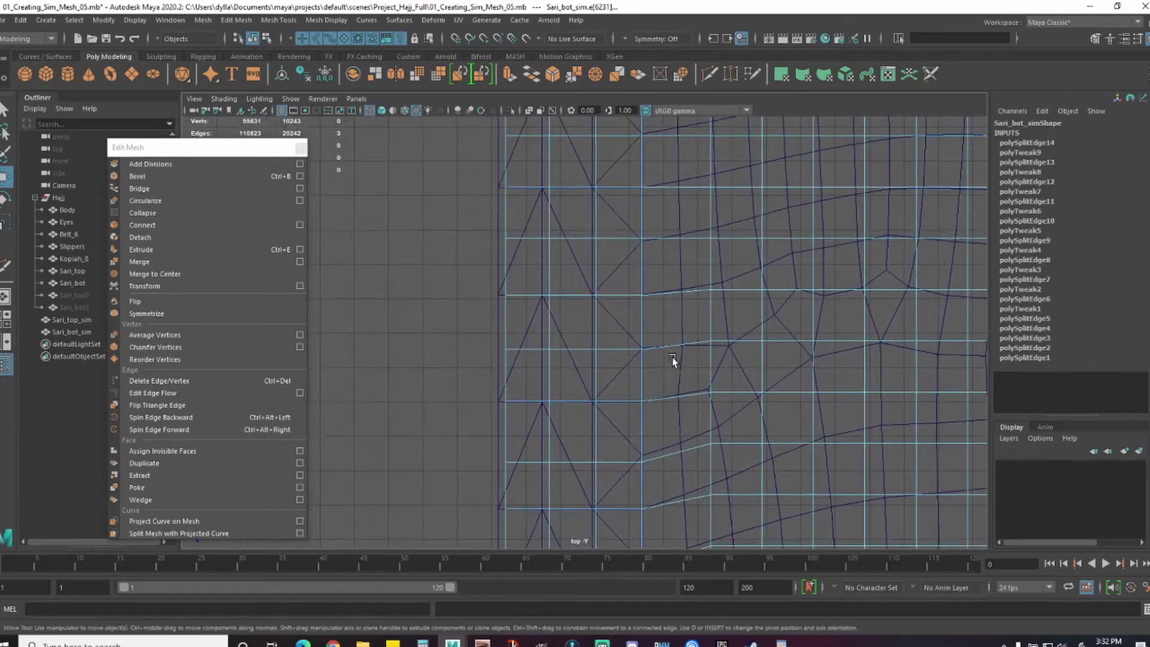
{"action": "middle_click_drag", "start_coordinate": [642, 440], "coordinate": [681, 326], "text": "alt"}
{"action": "right_click_drag", "start_coordinate": [665, 359], "coordinate": [605, 358]}
{"action": "left_click", "coordinate": [591, 344]}
{"action": "middle_click_drag", "start_coordinate": [688, 488], "coordinate": [686, 407], "text": "alt"}
{"action": "key", "text": "q"}
{"action": "mouse_move", "coordinate": [634, 367]}
{"action": "middle_mouse_down", "text": "alt"}
{"action": "mouse_move", "coordinate": [626, 311]}
{"action": "mouse_move", "coordinate": [634, 355]}
{"action": "middle_mouse_up", "text": "alt"}
{"action": "middle_click_drag", "start_coordinate": [579, 245], "coordinate": [592, 294], "text": "alt"}
{"action": "left_click_drag", "start_coordinate": [595, 264], "coordinate": [622, 227]}
{"action": "middle_click_drag", "start_coordinate": [686, 241], "coordinate": [693, 347], "text": "alt"}
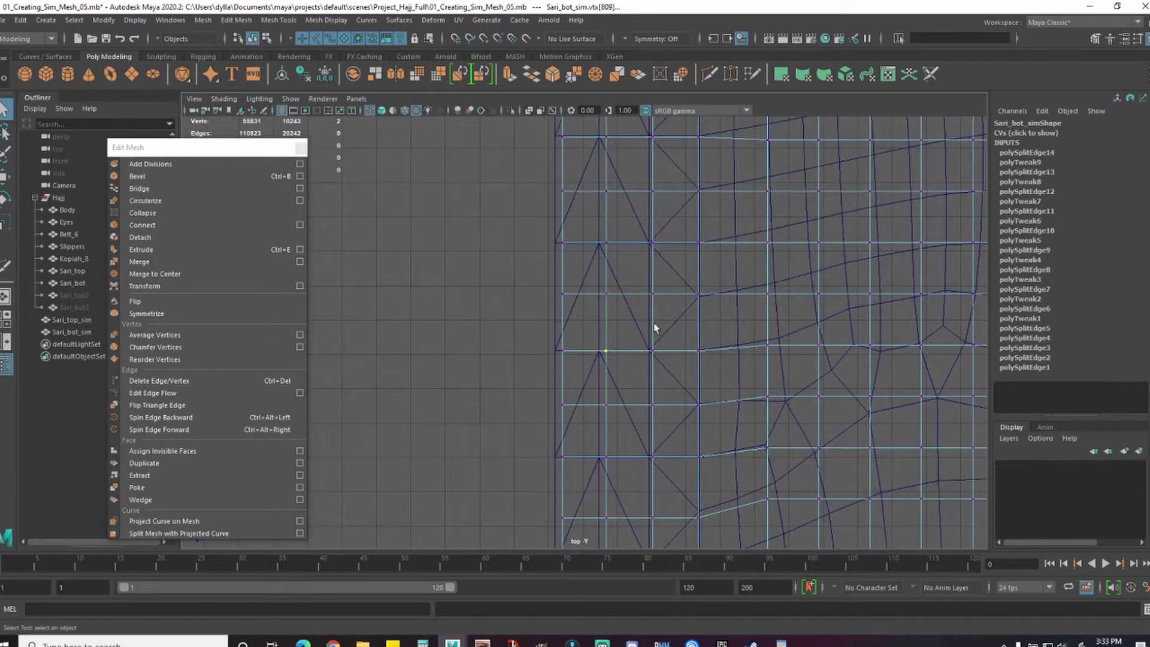
{"action": "left_click_drag", "start_coordinate": [601, 257], "coordinate": [629, 228]}
{"action": "middle_click_drag", "start_coordinate": [677, 249], "coordinate": [676, 329], "text": "alt"}
{"action": "left_click_drag", "start_coordinate": [606, 226], "coordinate": [627, 201]}
{"action": "middle_click_drag", "start_coordinate": [677, 236], "coordinate": [680, 372], "text": "alt"}
{"action": "middle_click_drag", "start_coordinate": [669, 257], "coordinate": [646, 360], "text": "alt"}
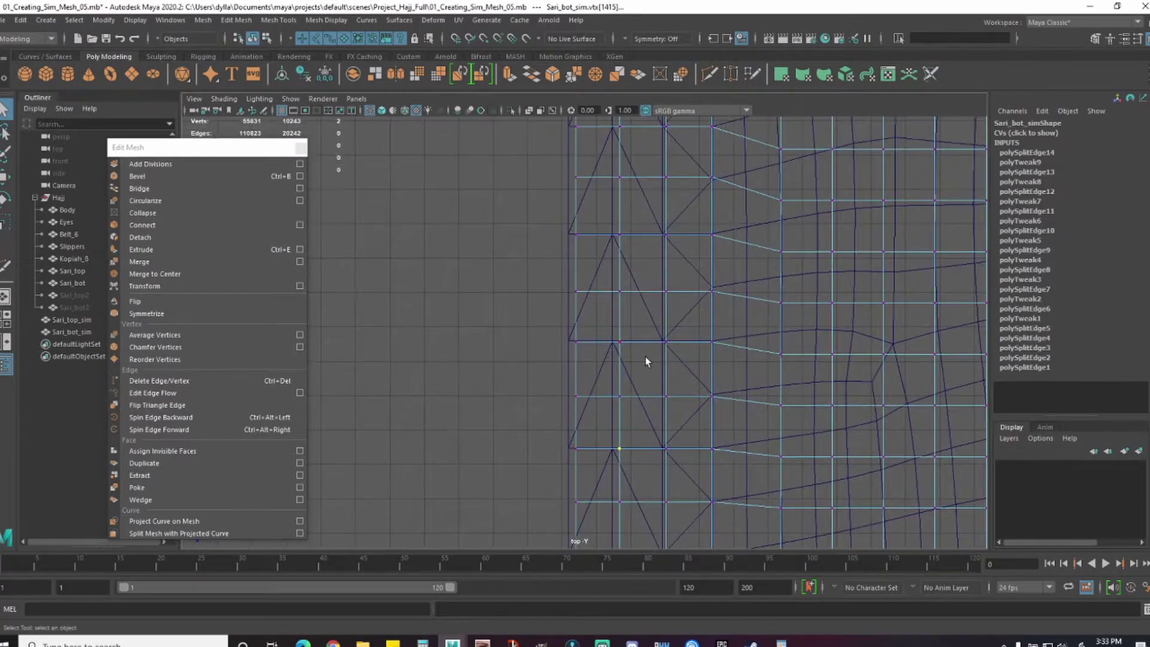
{"action": "left_click_drag", "start_coordinate": [615, 229], "coordinate": [633, 248]}
{"action": "middle_click_drag", "start_coordinate": [668, 243], "coordinate": [668, 379], "text": "alt"}
{"action": "left_click_drag", "start_coordinate": [617, 246], "coordinate": [636, 277]}
{"action": "middle_click_drag", "start_coordinate": [668, 255], "coordinate": [682, 348], "text": "alt"}
{"action": "left_click_drag", "start_coordinate": [611, 231], "coordinate": [640, 254]}
{"action": "middle_click_drag", "start_coordinate": [677, 246], "coordinate": [714, 330], "text": "alt"}
{"action": "middle_click_drag", "start_coordinate": [705, 257], "coordinate": [683, 336], "text": "alt"}
{"action": "left_click_drag", "start_coordinate": [587, 266], "coordinate": [617, 294]}
- Detach the three-edge row lying on the first fringe gap that is still connected
{"action": "right_click_drag", "start_coordinate": [624, 280], "coordinate": [623, 248]}
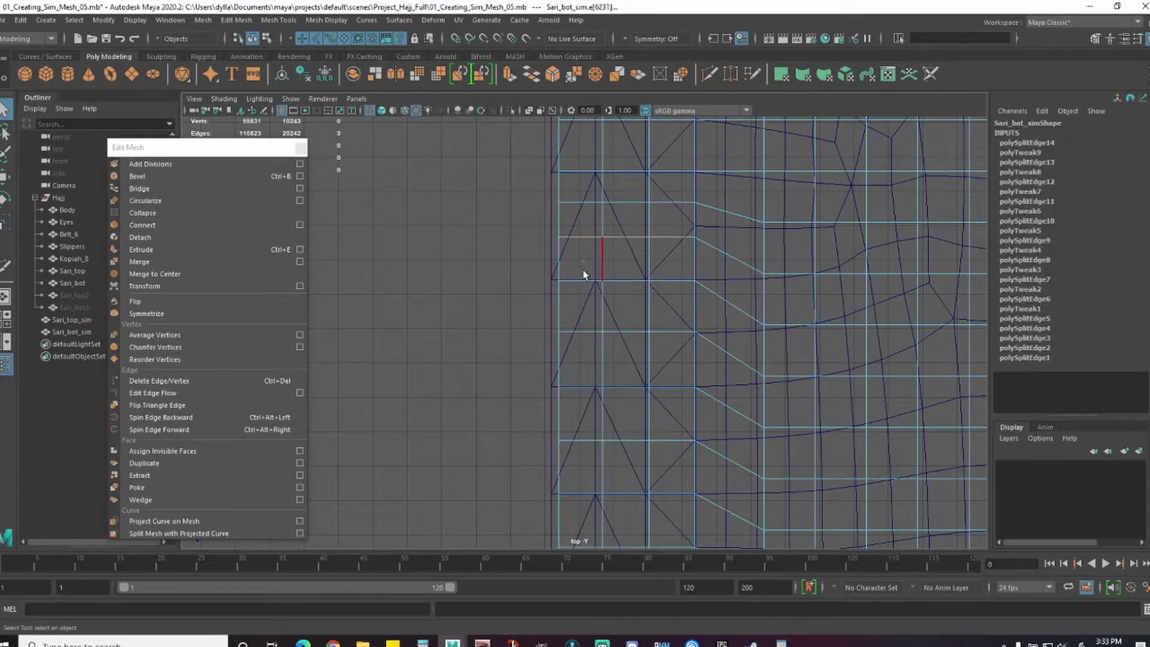
{"action": "middle_click_drag", "start_coordinate": [678, 330], "coordinate": [674, 343], "text": "alt"}
{"action": "key", "text": "w"}
{"action": "left_click_drag", "start_coordinate": [624, 348], "coordinate": [627, 369]}
{"action": "key", "text": "ctrl+z"}
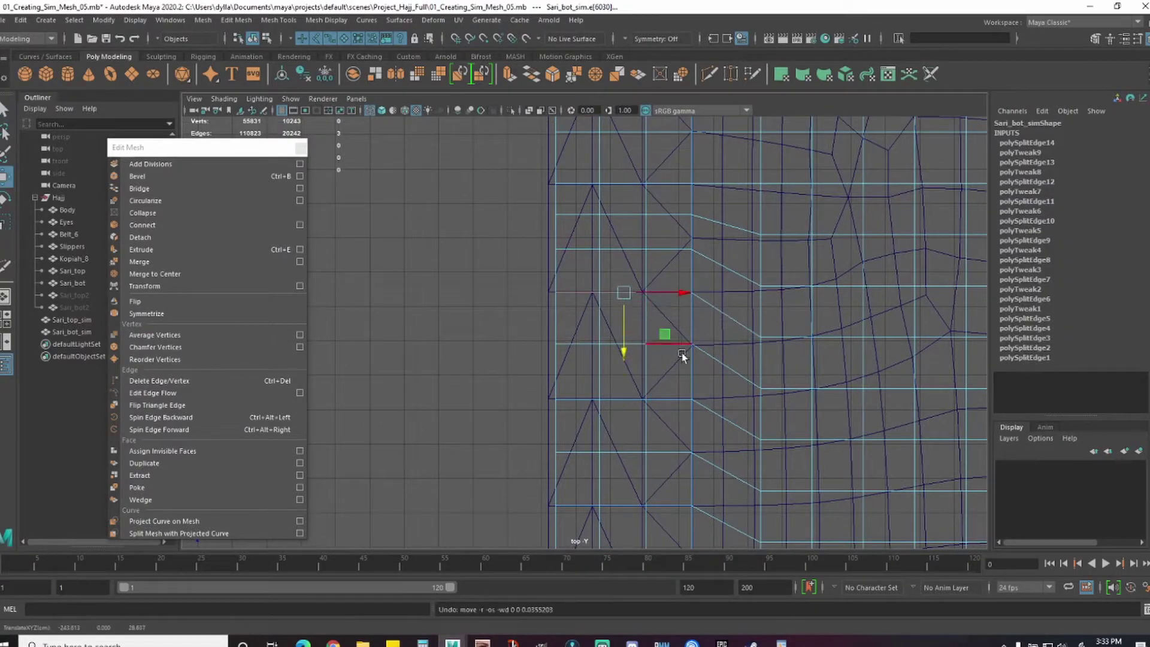
{"action": "left_click", "coordinate": [224, 238]}
{"action": "middle_click_drag", "start_coordinate": [632, 272], "coordinate": [619, 316], "text": "alt"}
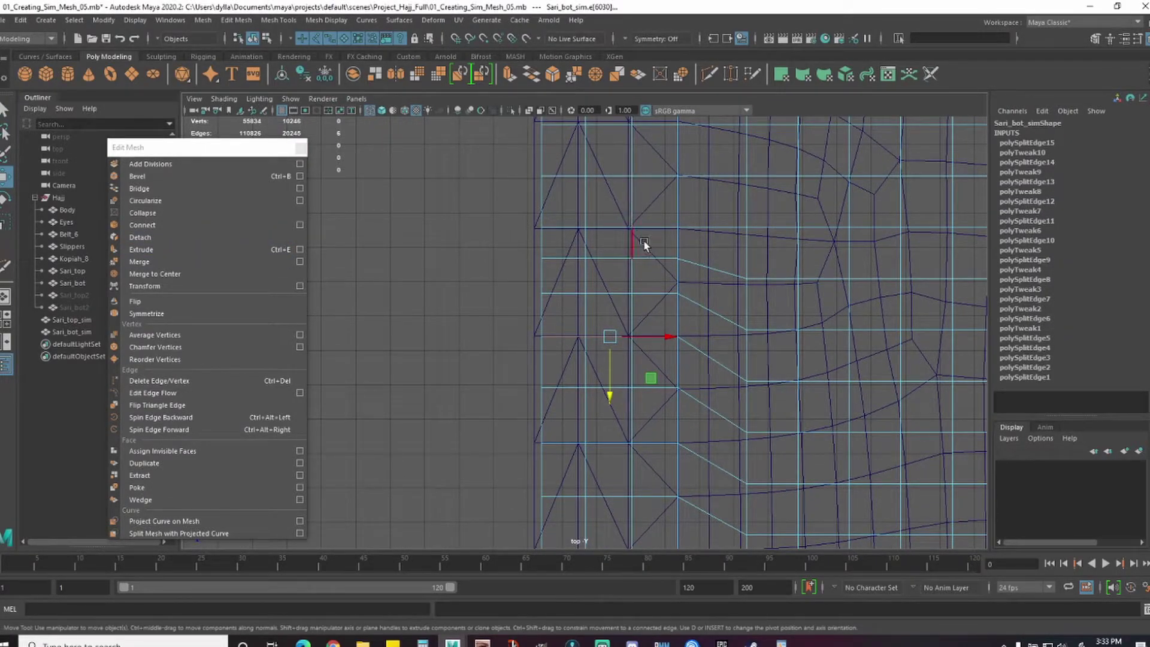
- Inspect the newly detached row up close and check the vertices at its outer corner
{"action": "scroll", "coordinate": [629, 321], "scroll_direction": "down", "scroll_amount": 10}
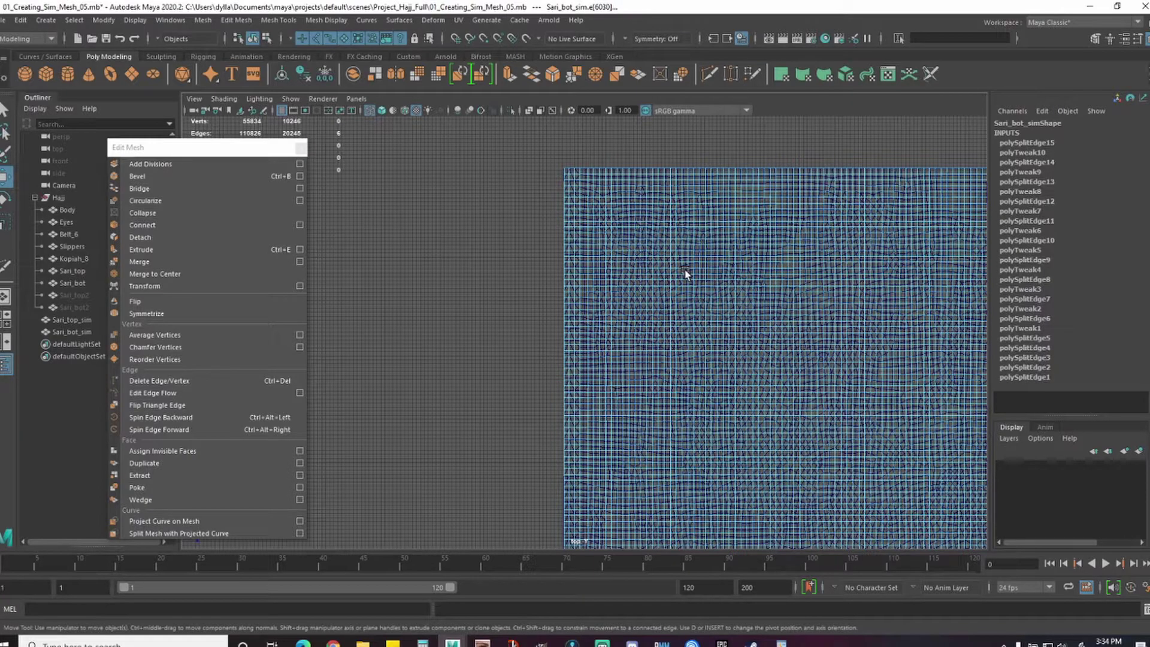
{"action": "left_click", "coordinate": [685, 273]}
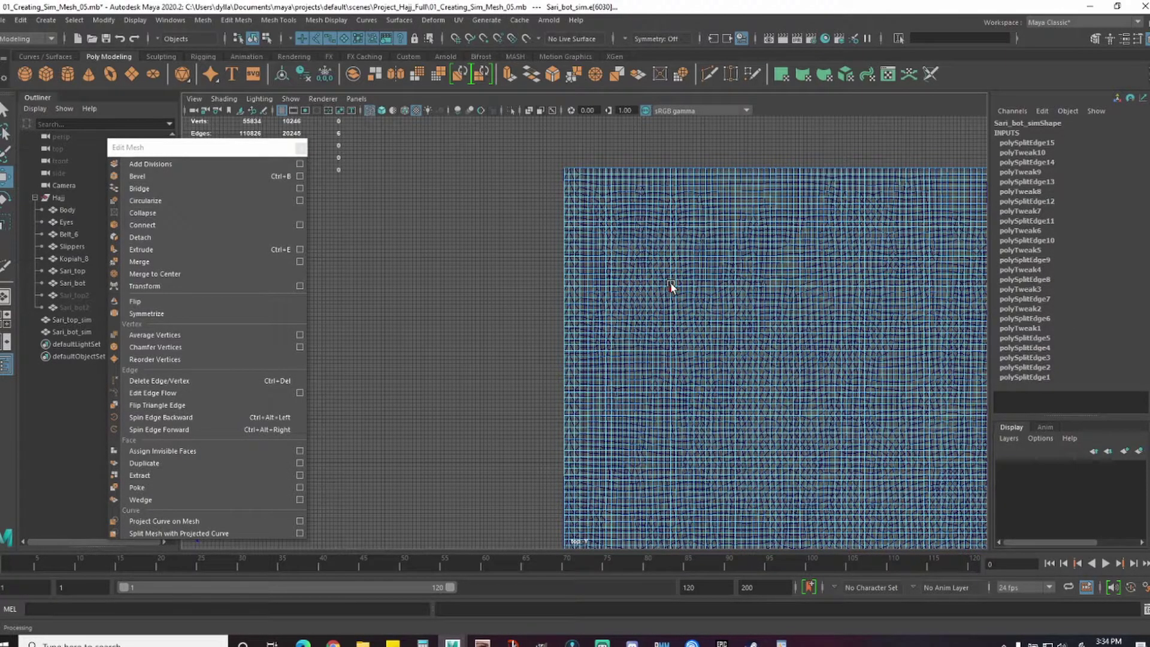
{"action": "key", "text": "f"}
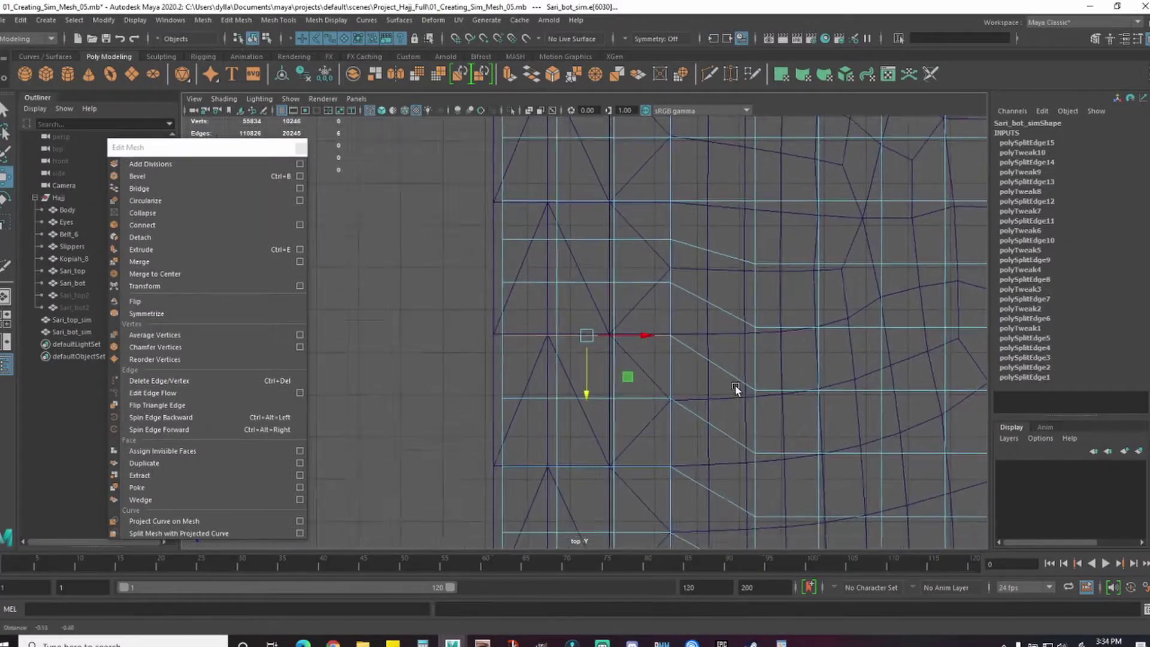
{"action": "left_click", "coordinate": [768, 373]}
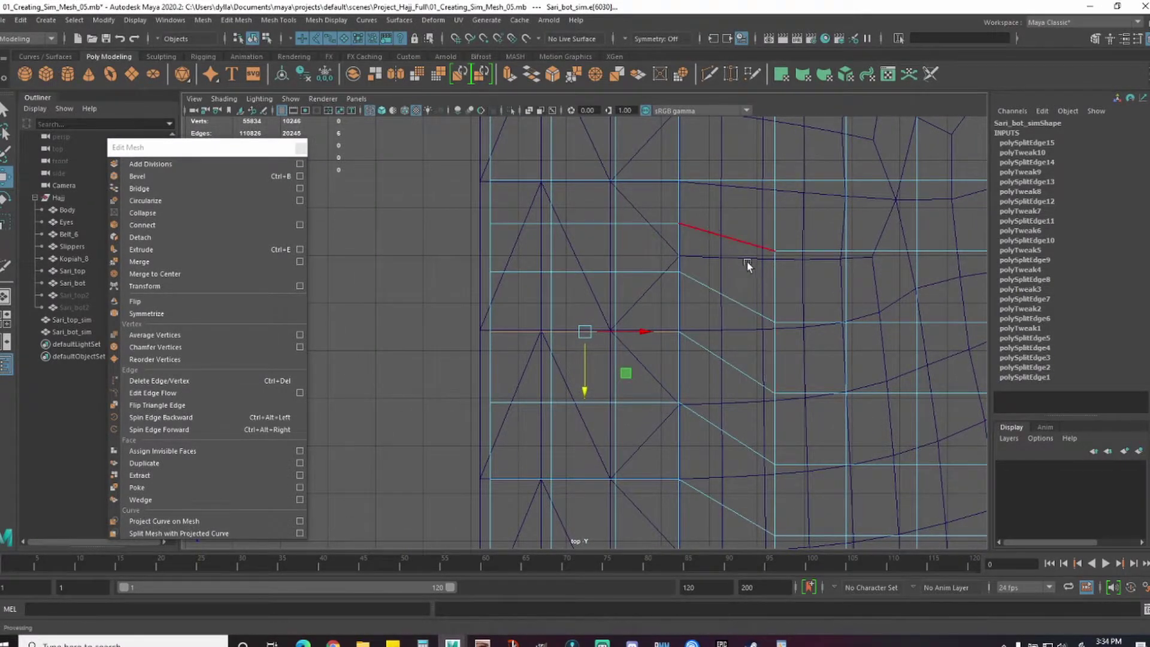
{"action": "middle_click_drag", "start_coordinate": [735, 331], "coordinate": [750, 333], "text": "alt"}
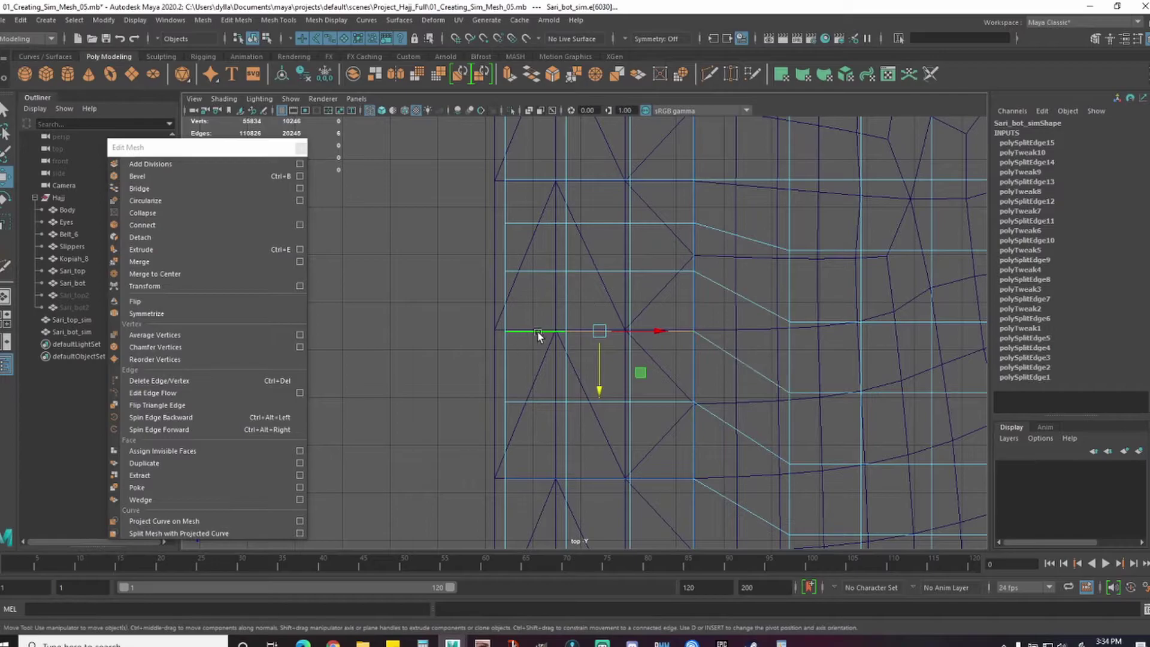
{"action": "right_click_drag", "start_coordinate": [538, 332], "coordinate": [493, 323]}
{"action": "left_click_drag", "start_coordinate": [491, 316], "coordinate": [519, 350]}
{"action": "middle_click_drag", "start_coordinate": [661, 314], "coordinate": [659, 354], "text": "alt"}
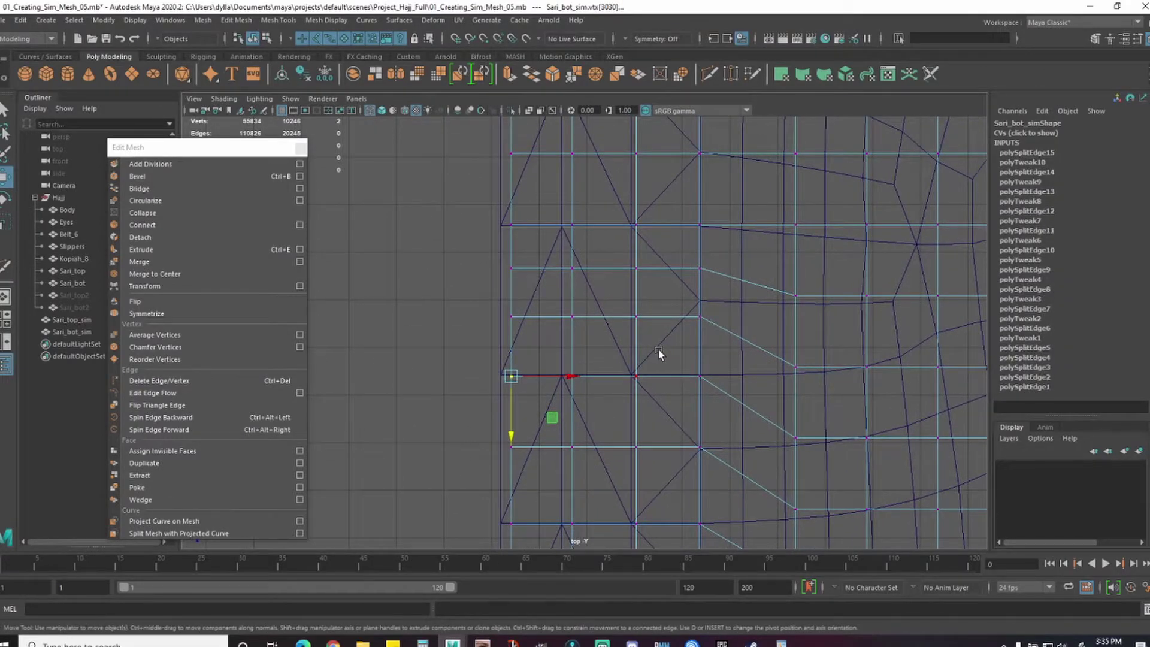
- Move the two three-edge rows inside the next strand along Z so they are evenly spaced between its fringe gaps
{"action": "right_click_drag", "start_coordinate": [555, 315], "coordinate": [554, 283]}
{"action": "left_click", "coordinate": [548, 317]}
{"action": "left_click", "coordinate": [603, 316], "text": "shift"}
{"action": "left_click", "coordinate": [662, 317], "text": "shift"}
{"action": "left_click_drag", "start_coordinate": [609, 367], "coordinate": [608, 383]}
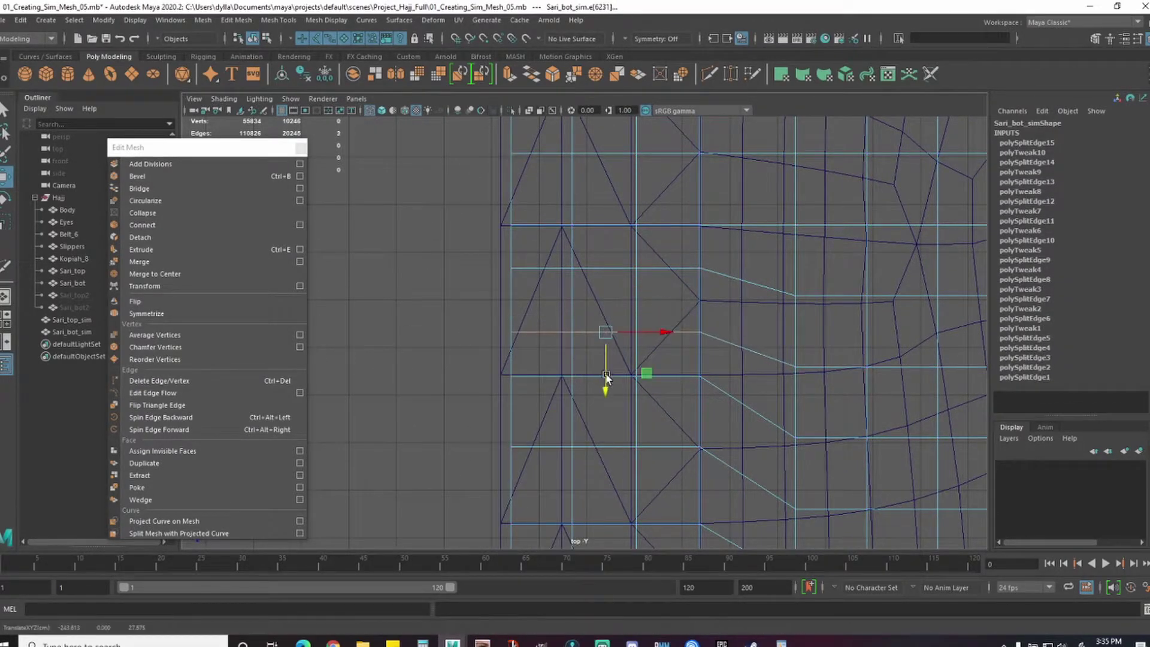
{"action": "left_click", "coordinate": [545, 268]}
{"action": "left_click", "coordinate": [663, 268], "text": "shift"}
{"action": "left_click_drag", "start_coordinate": [609, 313], "coordinate": [608, 329]}
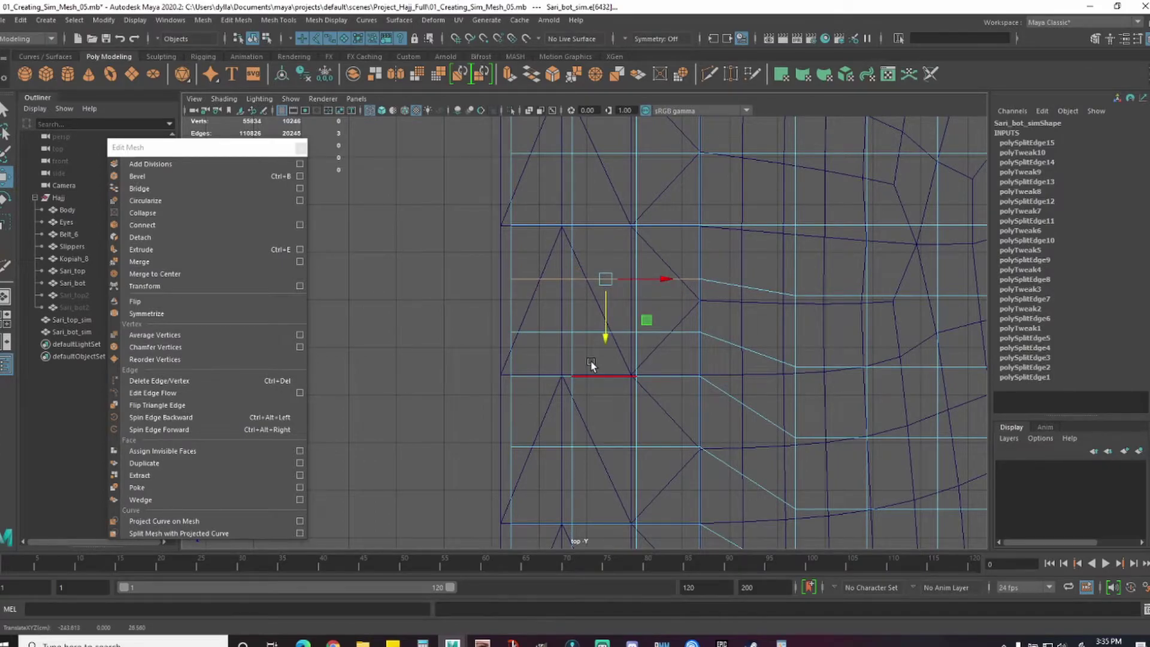
- Detach the row on that strand's far gap, then align the next gap row with the fringe and detach it too
{"action": "left_click", "coordinate": [668, 224]}
{"action": "left_click", "coordinate": [605, 224], "text": "shift"}
{"action": "left_click", "coordinate": [543, 224], "text": "shift"}
{"action": "left_click", "coordinate": [225, 238]}
{"action": "middle_click_drag", "start_coordinate": [674, 157], "coordinate": [672, 321], "text": "alt"}
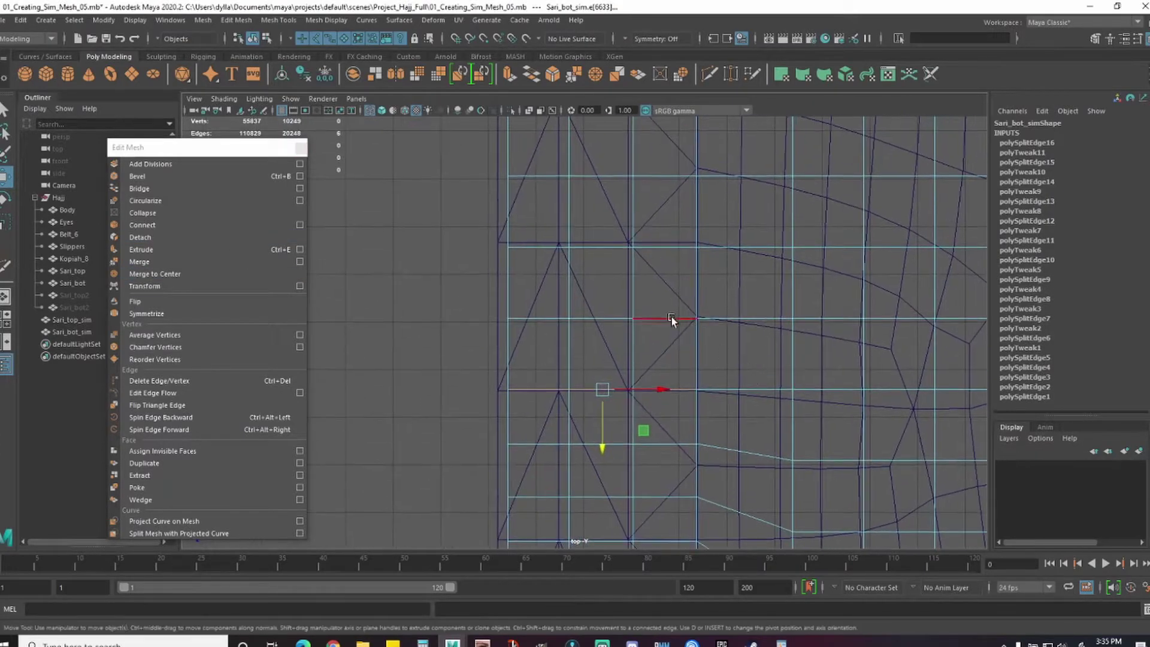
{"action": "left_click", "coordinate": [601, 247], "text": "shift"}
{"action": "left_click", "coordinate": [539, 247], "text": "shift"}
{"action": "left_click_drag", "start_coordinate": [603, 304], "coordinate": [602, 299]}
{"action": "key", "text": "g"}
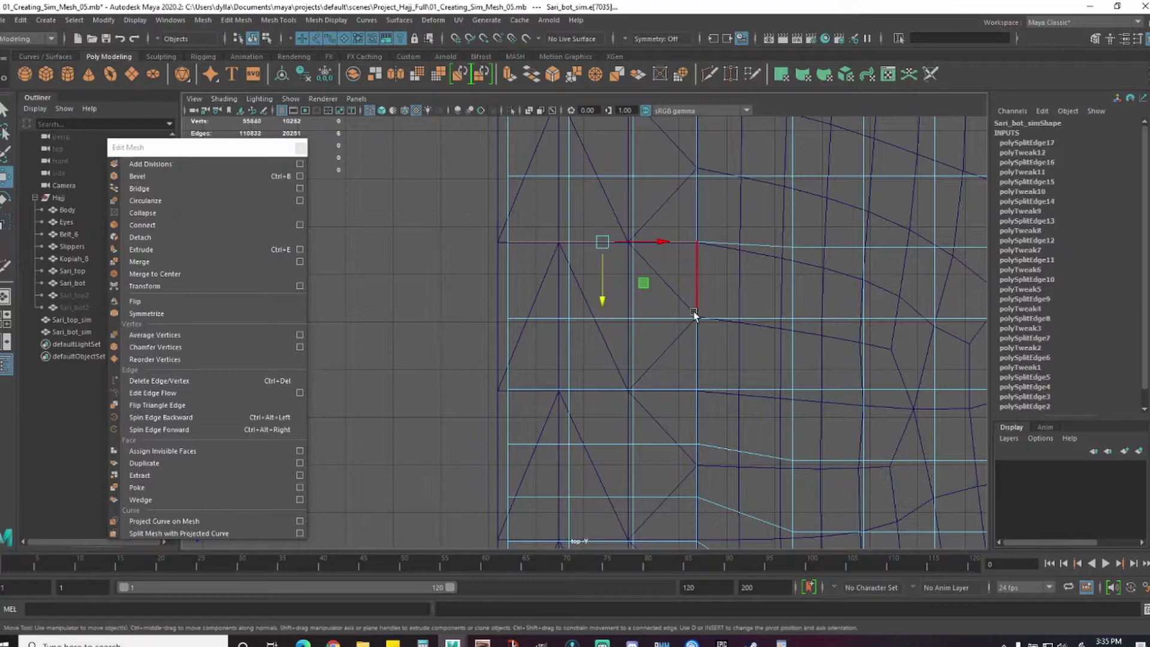
- Align another border row with the following fringe gap, detach it, and move the neighbouring row to the strand's middle vertex
{"action": "middle_click_drag", "start_coordinate": [751, 235], "coordinate": [760, 356], "text": "alt"}
{"action": "left_click", "coordinate": [673, 228]}
{"action": "left_click", "coordinate": [610, 227], "text": "shift"}
{"action": "left_click", "coordinate": [547, 227], "text": "shift"}
{"action": "left_click_drag", "start_coordinate": [611, 273], "coordinate": [611, 266]}
{"action": "key", "text": "g"}
{"action": "left_click", "coordinate": [675, 298]}
{"action": "left_click", "coordinate": [611, 297], "text": "shift"}
{"action": "left_click", "coordinate": [547, 298], "text": "shift"}
{"action": "left_click_drag", "start_coordinate": [611, 356], "coordinate": [611, 345]}
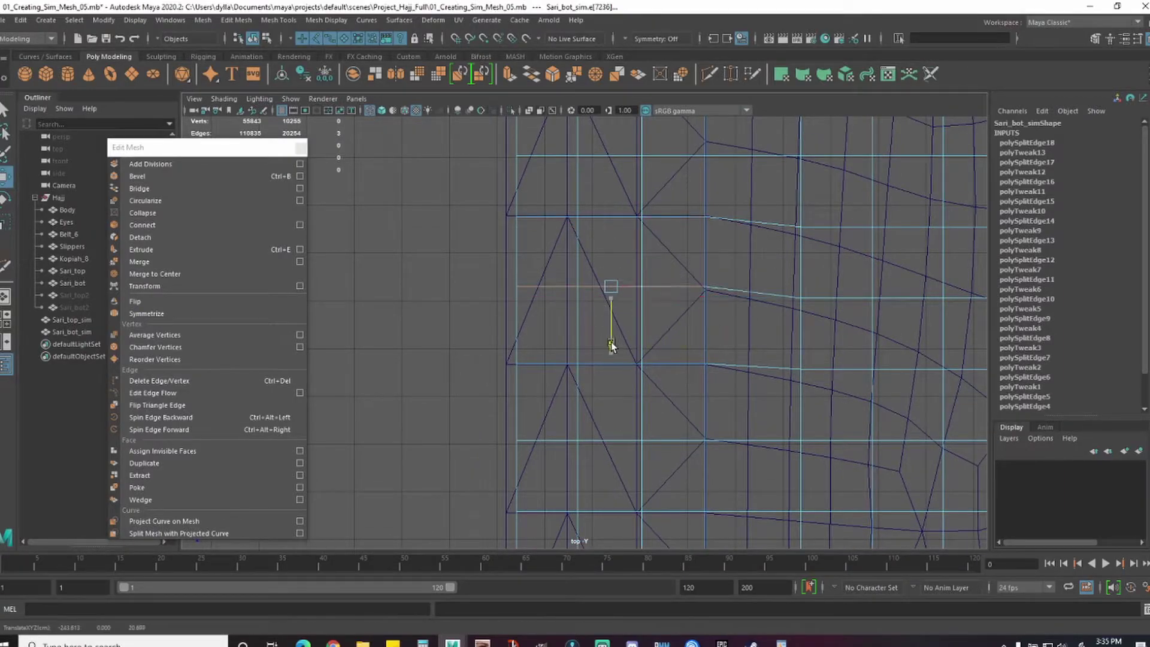
- Place the next three-edge row on the following fringe gap, detach it, and select its outer corner vertices to check the split
{"action": "middle_click_drag", "start_coordinate": [683, 210], "coordinate": [672, 336], "text": "alt"}
{"action": "left_click", "coordinate": [664, 283]}
{"action": "left_click", "coordinate": [698, 301]}
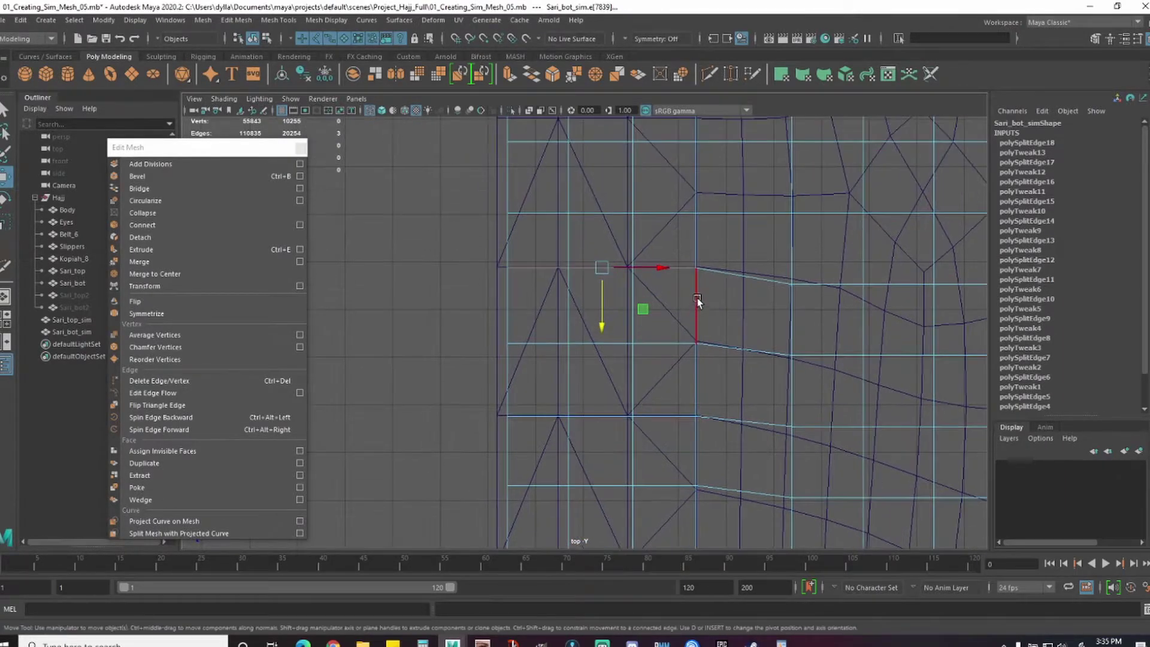
{"action": "left_click_drag", "start_coordinate": [487, 249], "coordinate": [530, 290]}
- Move the next three-edge row along Z to line up with the following strand's middle vertex
{"action": "middle_click_drag", "start_coordinate": [673, 218], "coordinate": [673, 283], "text": "alt"}
{"action": "left_click", "coordinate": [665, 278]}
{"action": "left_click", "coordinate": [601, 278], "text": "shift"}
{"action": "left_click", "coordinate": [539, 278], "text": "shift"}
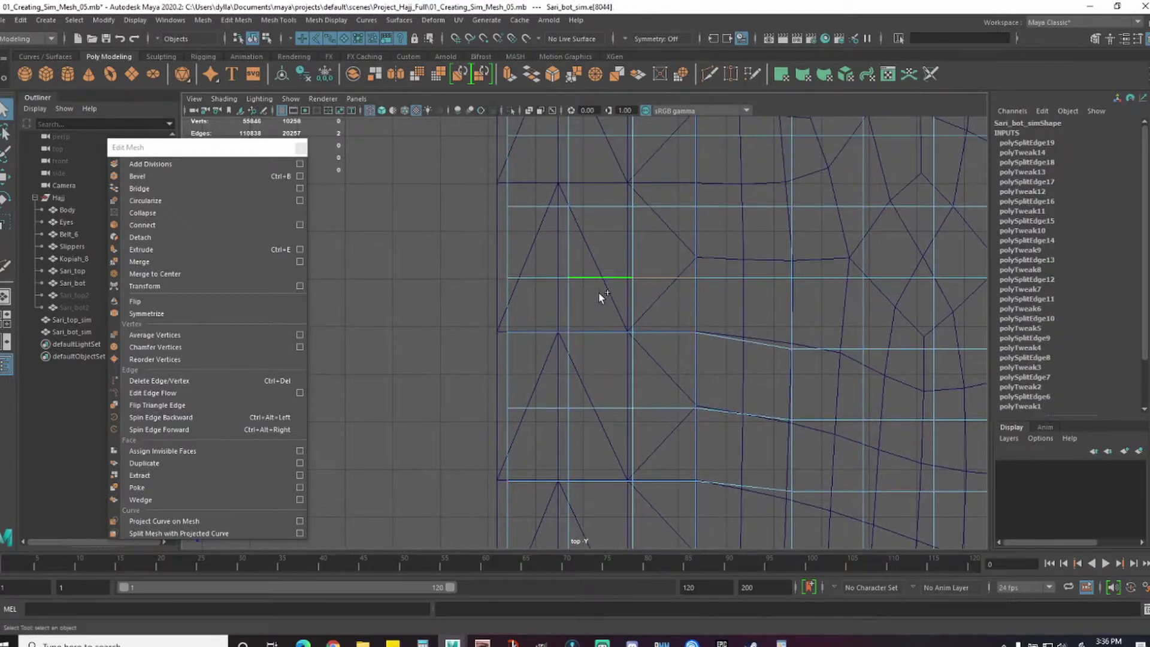
{"action": "left_click_drag", "start_coordinate": [605, 328], "coordinate": [604, 308]}
- Align the row above with that strand's fringe gap, detach it, and select its outer corner vertices to check the separation
{"action": "left_click", "coordinate": [665, 206]}
{"action": "left_click", "coordinate": [600, 206], "text": "shift"}
{"action": "left_click", "coordinate": [544, 204], "text": "shift"}
{"action": "left_click_drag", "start_coordinate": [604, 258], "coordinate": [604, 235]}
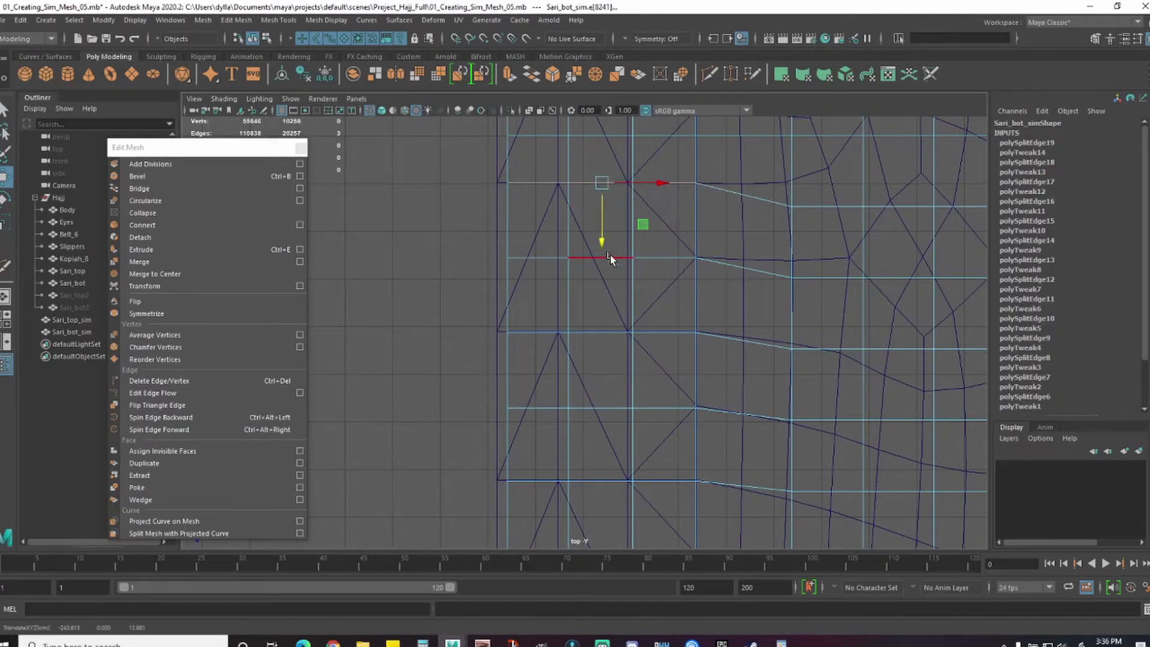
{"action": "left_click", "coordinate": [236, 239]}
{"action": "middle_click_drag", "start_coordinate": [431, 276], "coordinate": [427, 421], "text": "alt"}
{"action": "left_click_drag", "start_coordinate": [452, 340], "coordinate": [534, 317]}
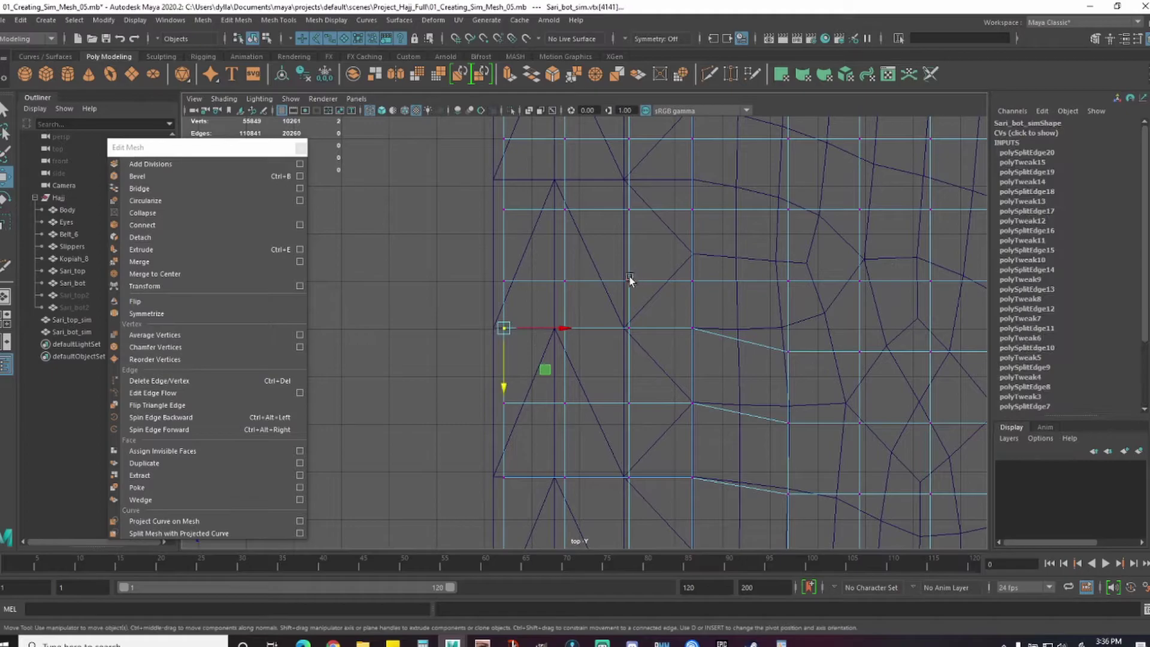
- Move one three-edge row to the strand's middle vertex and the row above it to the next fringe gap
{"action": "left_click", "coordinate": [659, 280]}
{"action": "left_click", "coordinate": [575, 282], "text": "shift"}
{"action": "left_click", "coordinate": [536, 280], "text": "shift"}
{"action": "left_click_drag", "start_coordinate": [600, 336], "coordinate": [601, 310]}
{"action": "left_click", "coordinate": [657, 209]}
{"action": "left_click_drag", "start_coordinate": [601, 268], "coordinate": [601, 241]}
- Detach the three-edge row on the fringe gap and select its outer corner vertices to check the split
{"action": "middle_click_drag", "start_coordinate": [655, 143], "coordinate": [662, 255], "text": "alt"}
{"action": "left_click", "coordinate": [666, 250]}
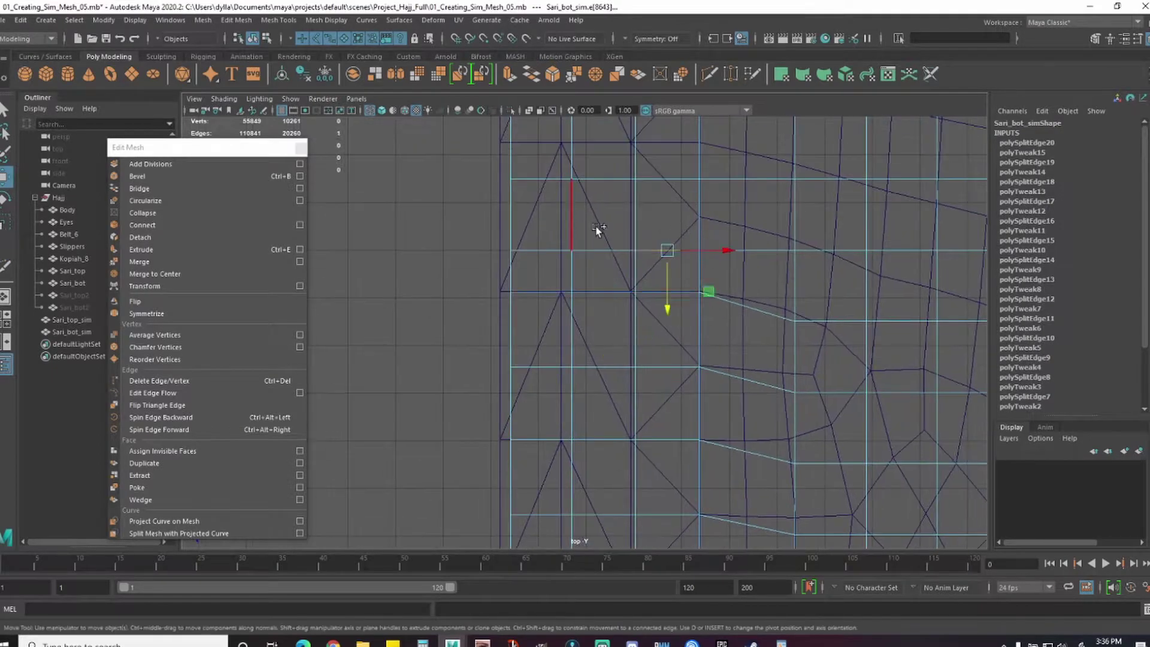
{"action": "left_click", "coordinate": [674, 291]}
{"action": "left_click", "coordinate": [653, 251]}
{"action": "right_click_drag", "start_coordinate": [653, 251], "coordinate": [653, 214]}
{"action": "key", "text": "q"}
{"action": "right_click_drag", "start_coordinate": [635, 291], "coordinate": [557, 289]}
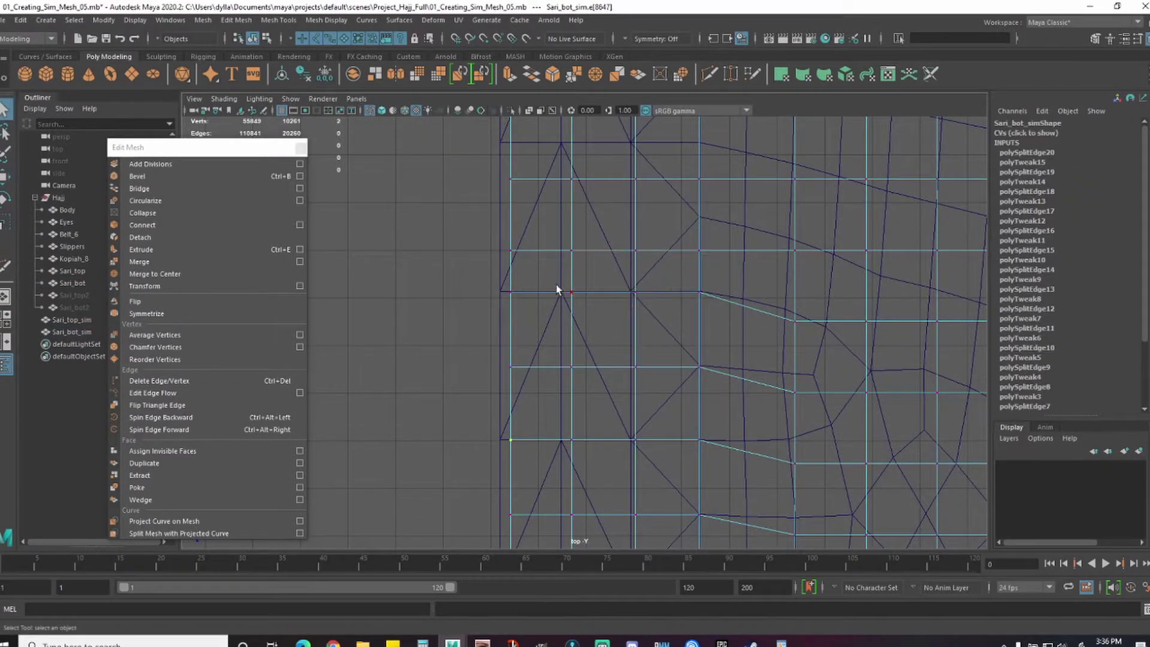
{"action": "right_click_drag", "start_coordinate": [658, 293], "coordinate": [657, 255]}
{"action": "left_click", "coordinate": [140, 237]}
{"action": "right_click_drag", "start_coordinate": [546, 279], "coordinate": [488, 282]}
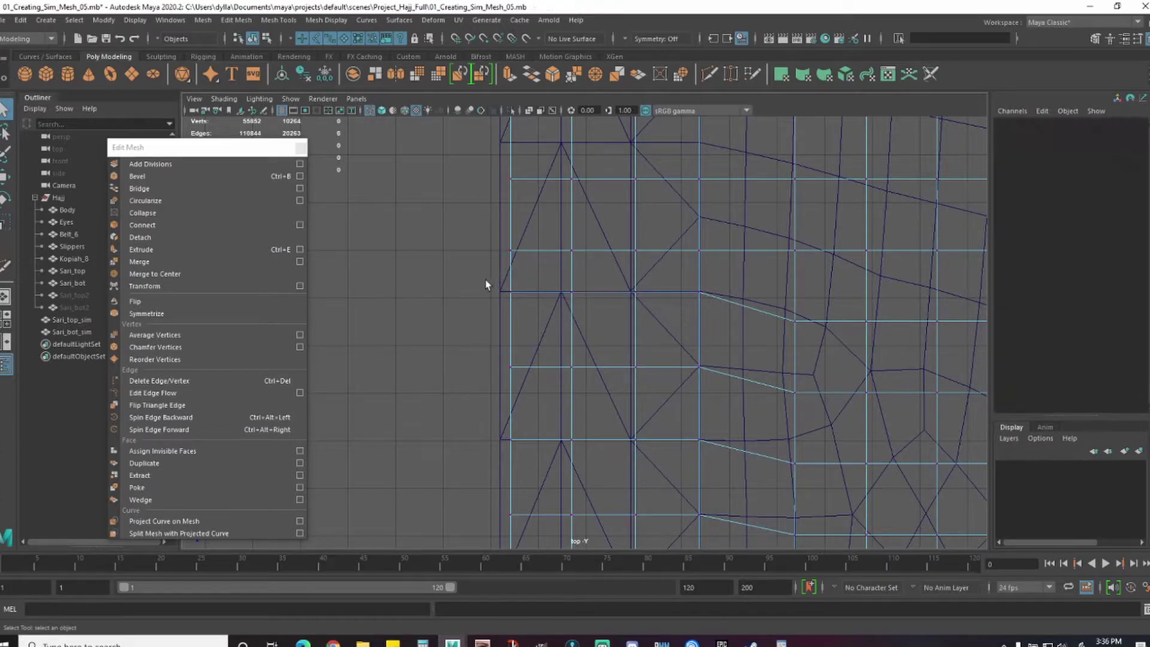
{"action": "left_click_drag", "start_coordinate": [487, 282], "coordinate": [528, 306]}
- Move the three-edge row above the detached one along Z to the strand's middle vertex
{"action": "right_click_drag", "start_coordinate": [622, 240], "coordinate": [623, 202]}
{"action": "left_click", "coordinate": [662, 252]}
{"action": "left_click", "coordinate": [599, 253], "text": "shift"}
{"action": "left_click", "coordinate": [542, 252], "text": "shift"}
{"action": "key", "text": "w"}
{"action": "left_click_drag", "start_coordinate": [606, 310], "coordinate": [606, 288]}
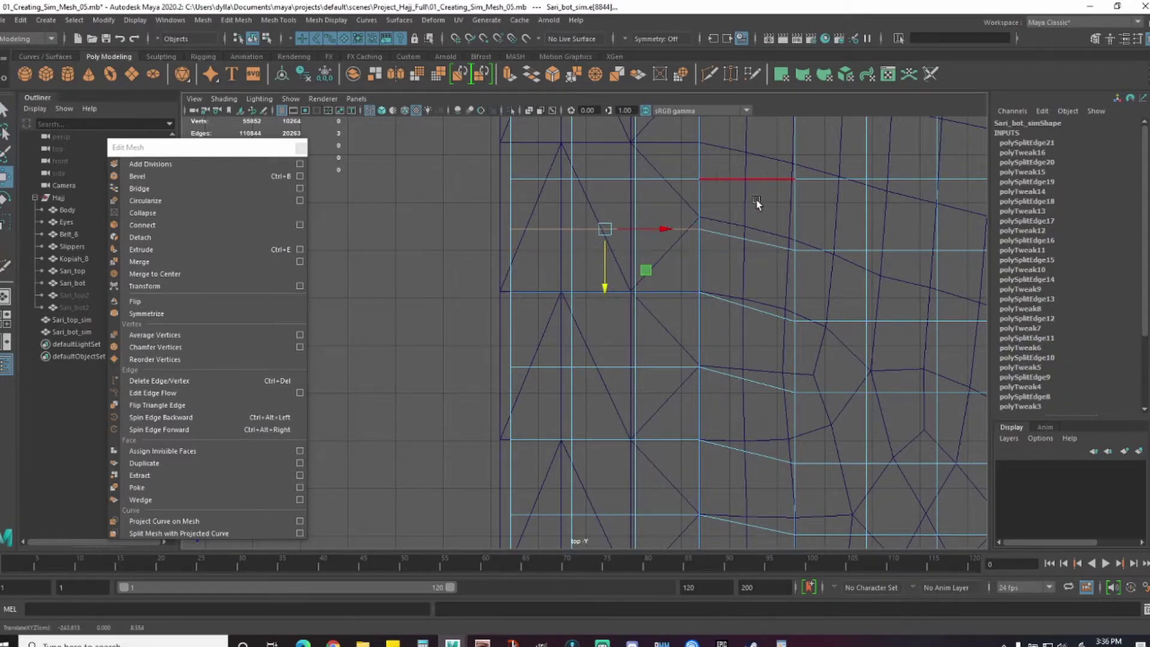
- Move the next three-edge row along Z onto the following fringe gap
{"action": "middle_click_drag", "start_coordinate": [755, 201], "coordinate": [797, 287], "text": "alt"}
{"action": "left_click", "coordinate": [707, 266]}
{"action": "left_click", "coordinate": [647, 265], "text": "shift"}
{"action": "left_click", "coordinate": [587, 265], "text": "shift"}
{"action": "left_click_drag", "start_coordinate": [647, 322], "coordinate": [649, 286]}
- Line up the row below with the strand's middle vertex and detach the row on the fringe gap
{"action": "left_click", "coordinate": [703, 315]}
{"action": "left_click", "coordinate": [629, 316], "text": "shift"}
{"action": "left_click", "coordinate": [587, 315], "text": "shift"}
{"action": "left_click_drag", "start_coordinate": [647, 371], "coordinate": [647, 356]}
{"action": "left_click", "coordinate": [704, 229]}
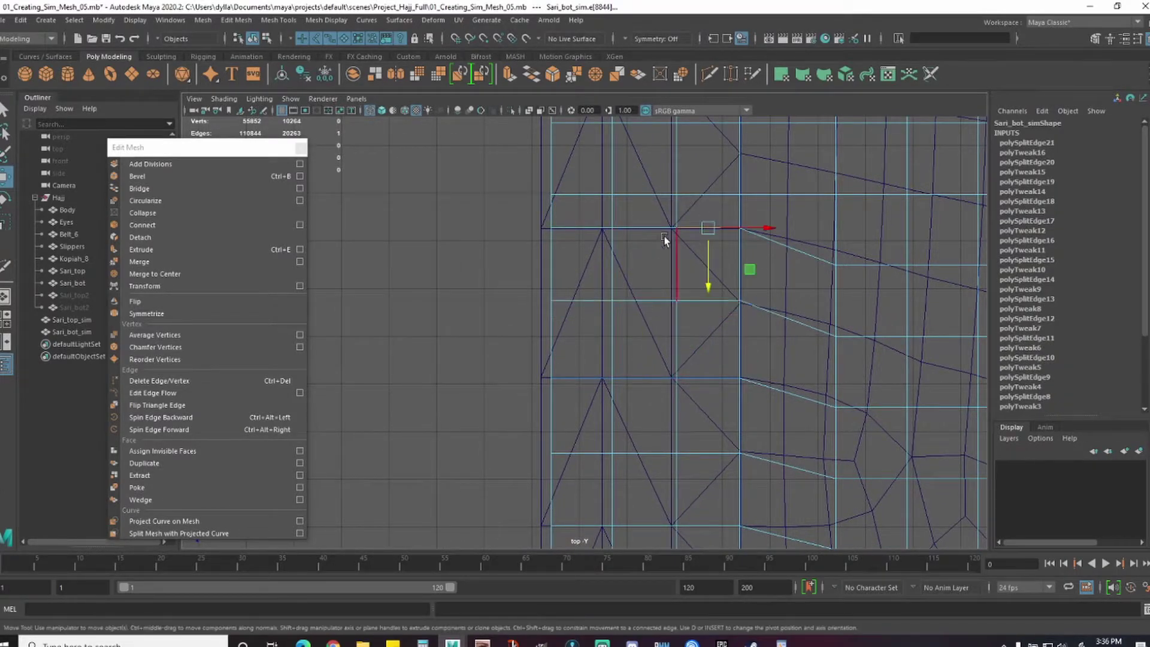
- Align the next rows upward with the strand's middle vertex and fringe gap, detaching the row on the gap
{"action": "middle_click_drag", "start_coordinate": [732, 171], "coordinate": [696, 298], "text": "alt"}
{"action": "left_click", "coordinate": [674, 323]}
{"action": "left_click", "coordinate": [617, 322], "text": "shift"}
{"action": "left_click", "coordinate": [560, 323], "text": "shift"}
{"action": "left_click_drag", "start_coordinate": [609, 377], "coordinate": [610, 265]}
{"action": "left_click", "coordinate": [668, 251]}
{"action": "left_click", "coordinate": [560, 251], "text": "shift"}
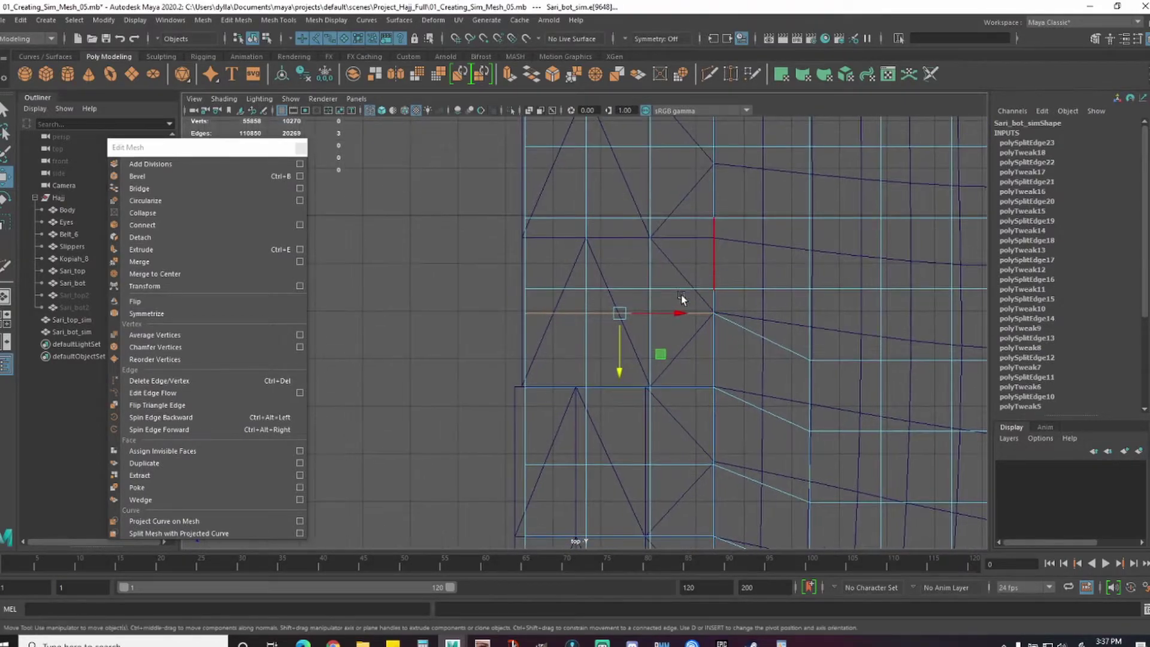
{"action": "left_click", "coordinate": [648, 286]}
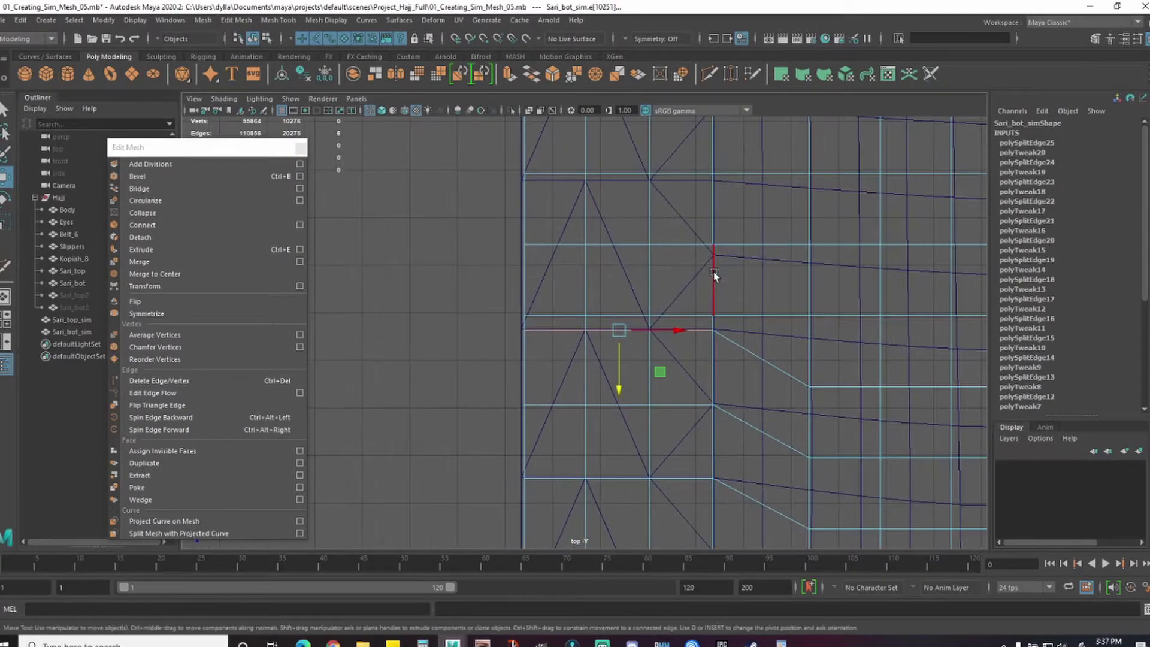
- Move the next row down onto the fringe gap, raise the row below it slightly, and detach the gap row
{"action": "left_click", "coordinate": [584, 329]}
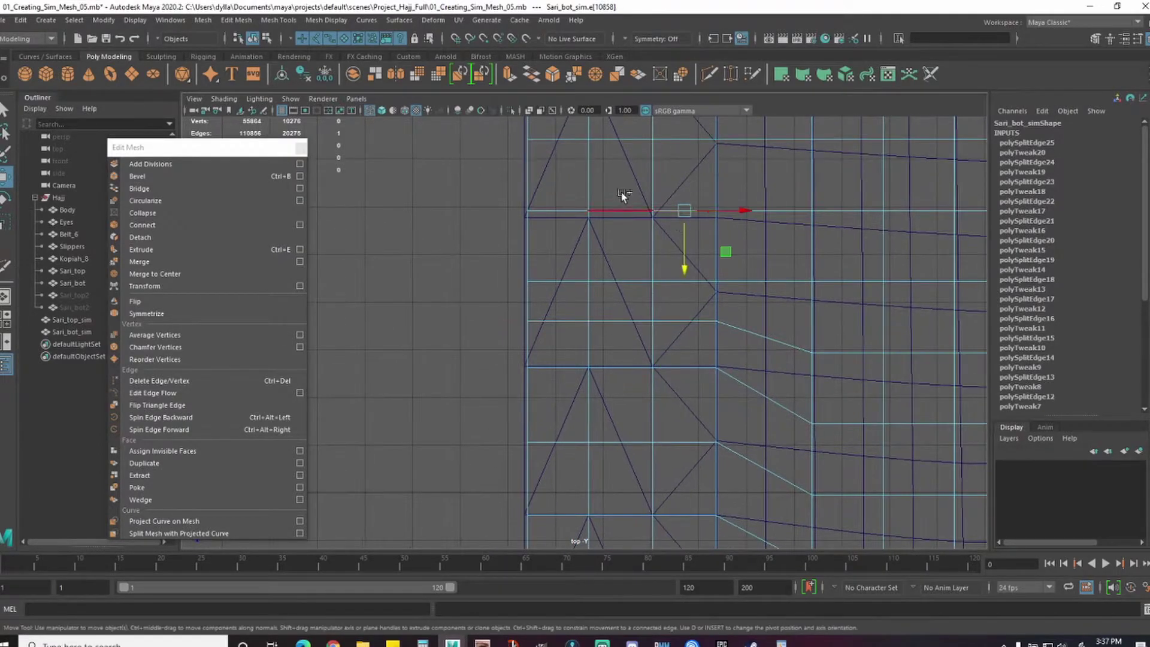
{"action": "left_click_drag", "start_coordinate": [623, 196], "coordinate": [619, 234], "text": "shift"}
{"action": "left_click_drag", "start_coordinate": [560, 192], "coordinate": [557, 233], "text": "shift"}
{"action": "left_click_drag", "start_coordinate": [622, 269], "coordinate": [680, 303]}
{"action": "left_click_drag", "start_coordinate": [623, 260], "coordinate": [620, 303], "text": "shift"}
{"action": "left_click_drag", "start_coordinate": [560, 261], "coordinate": [557, 302], "text": "shift"}
{"action": "left_click_drag", "start_coordinate": [623, 339], "coordinate": [623, 328]}
{"action": "left_click_drag", "start_coordinate": [687, 187], "coordinate": [677, 248]}
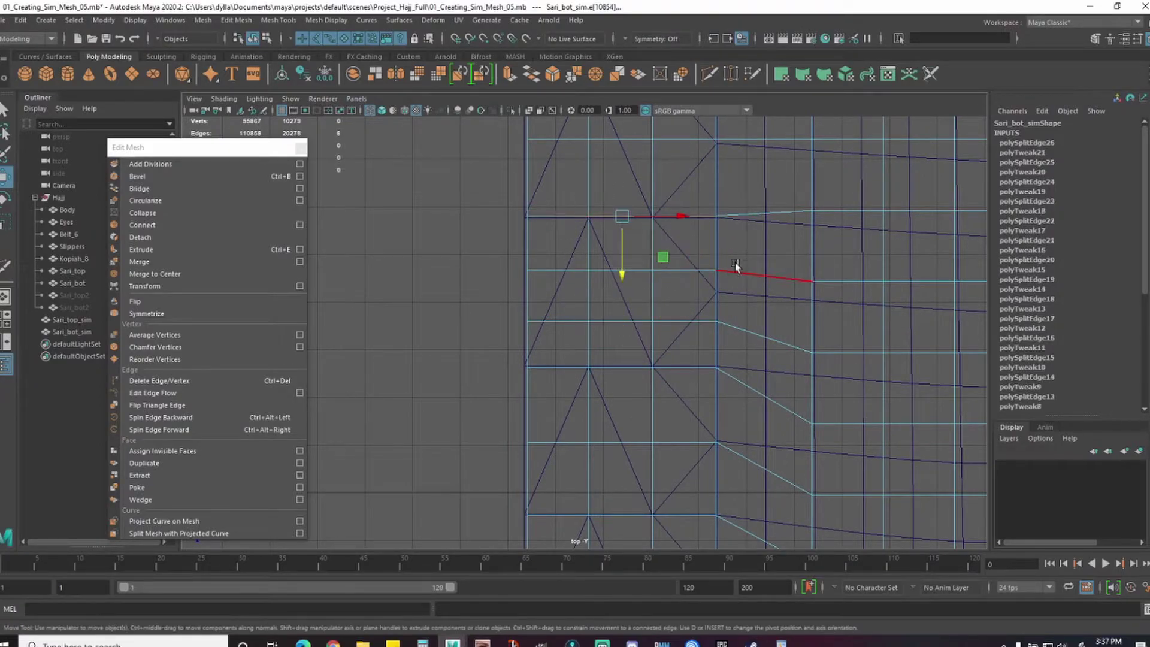
- Continue along the border, placing the next three-edge rows on their fringe gaps and detaching them
{"action": "middle_click_drag", "start_coordinate": [736, 219], "coordinate": [751, 360], "text": "alt"}
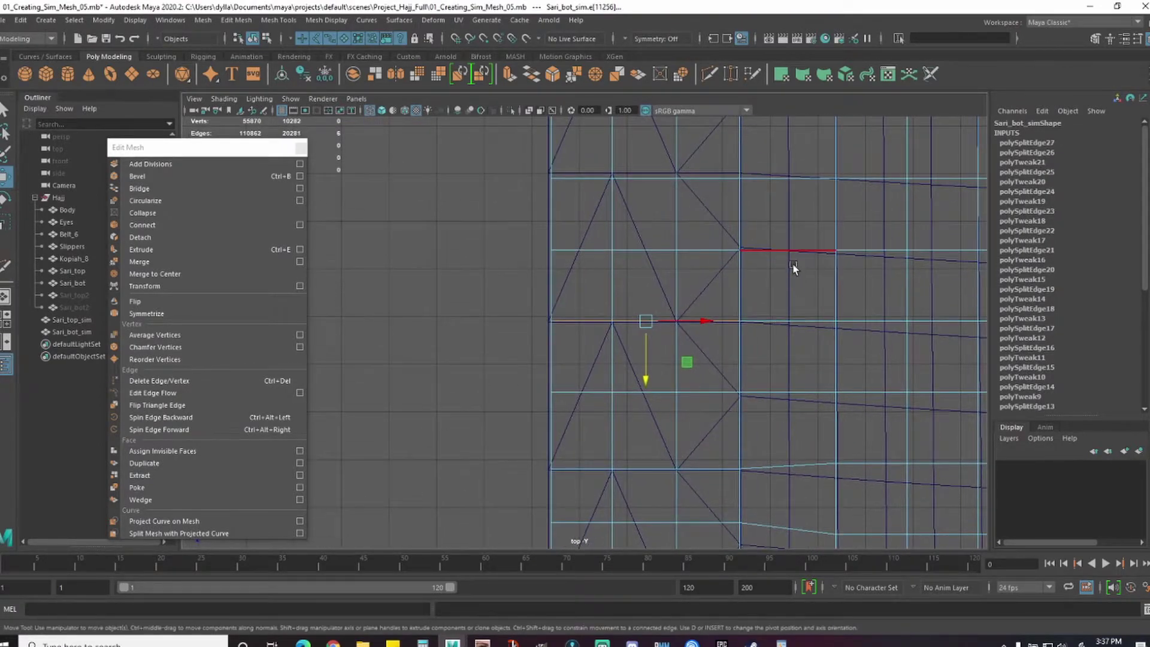
{"action": "left_click", "coordinate": [791, 249]}
{"action": "middle_click_drag", "start_coordinate": [638, 234], "coordinate": [640, 282]}
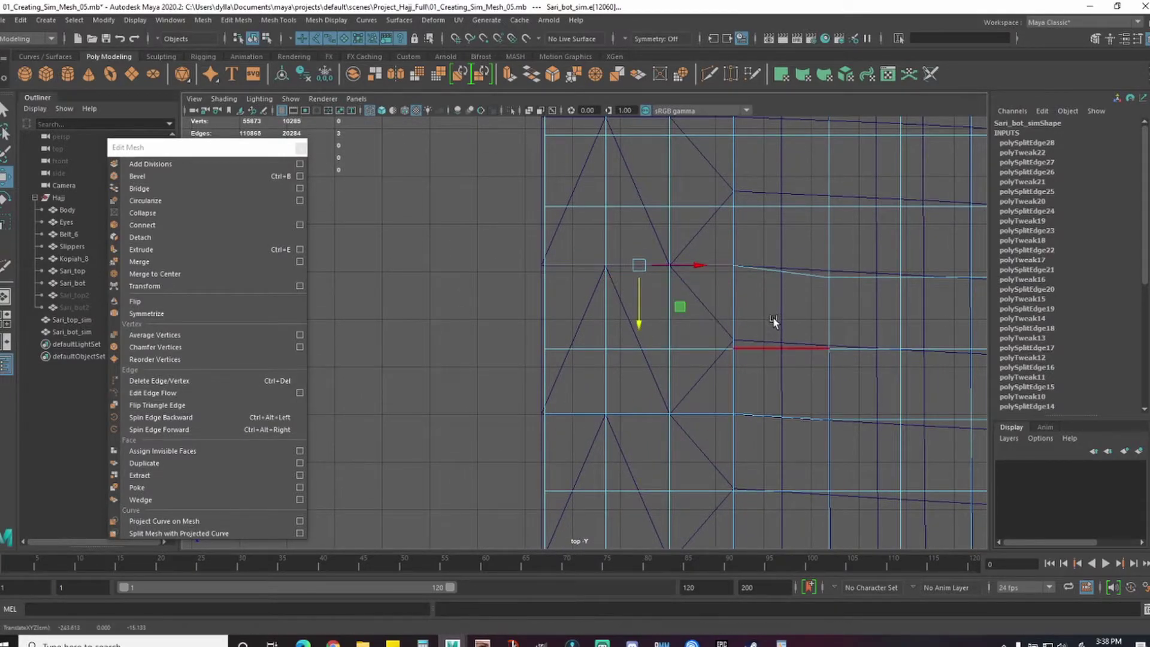
{"action": "key", "text": "g"}
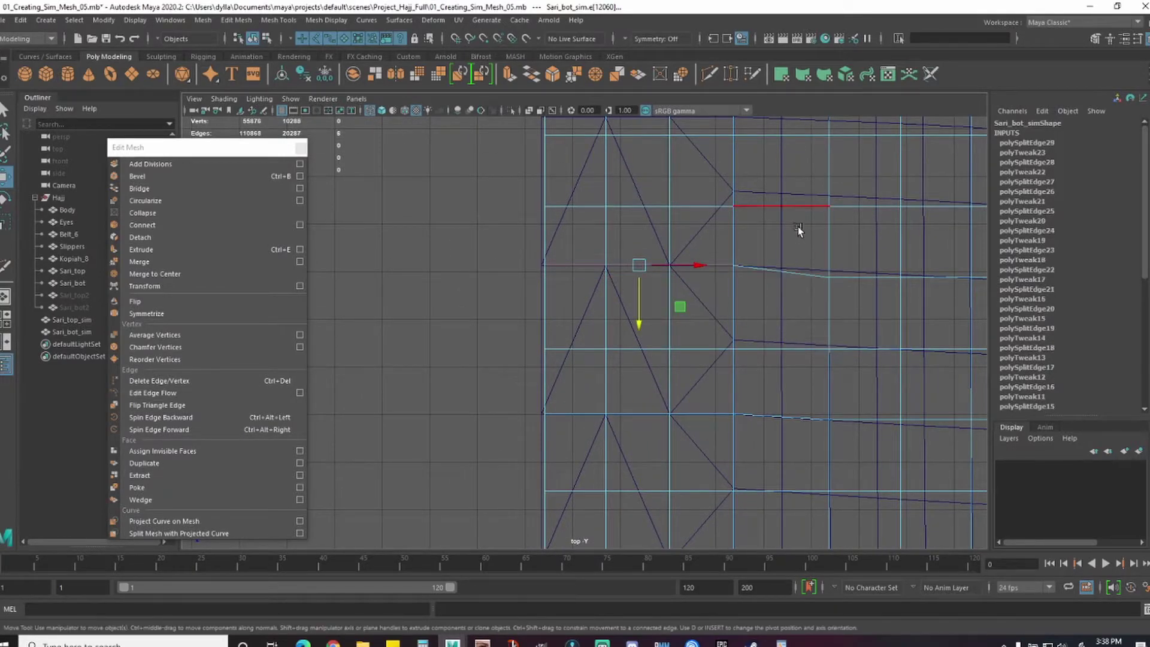
- Place the next row on the fringe gap and the row below it on the strand's middle vertex
{"action": "middle_click_drag", "start_coordinate": [782, 229], "coordinate": [781, 308], "text": "alt"}
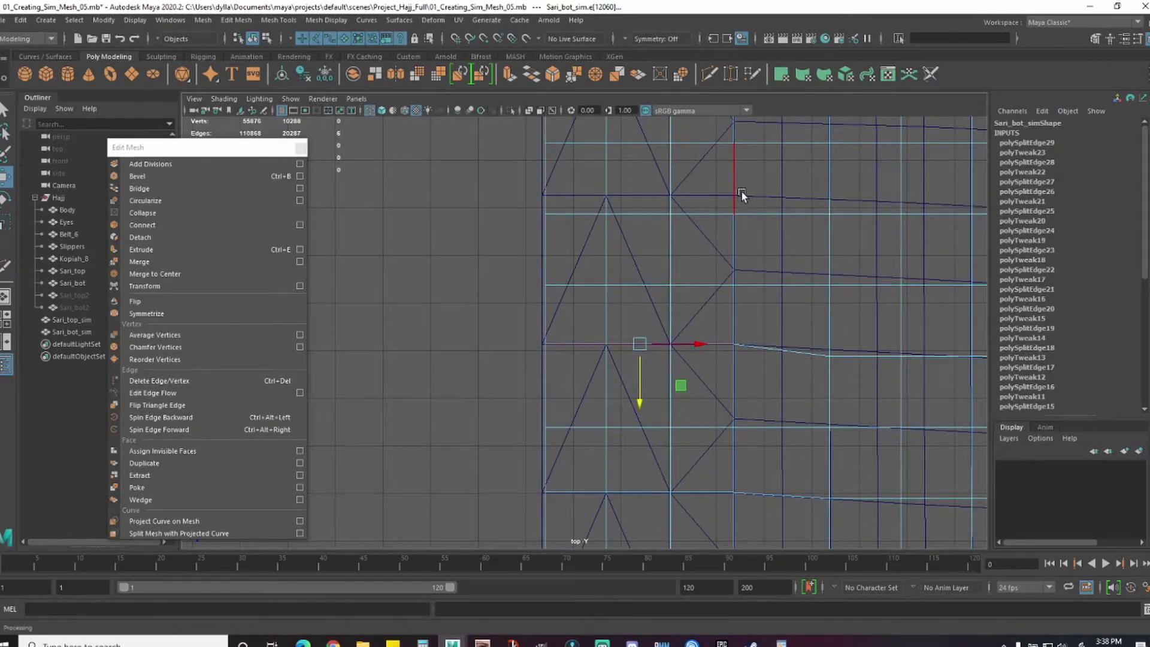
{"action": "left_click_drag", "start_coordinate": [702, 201], "coordinate": [702, 231]}
{"action": "left_click_drag", "start_coordinate": [641, 200], "coordinate": [641, 230], "text": "shift"}
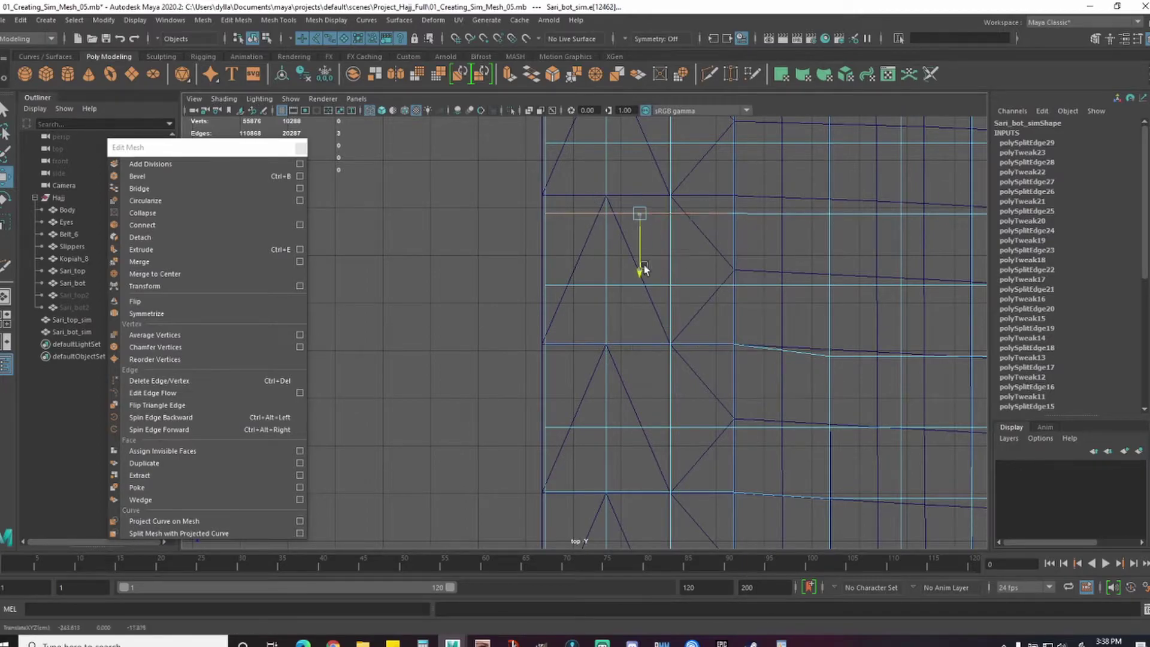
{"action": "left_click_drag", "start_coordinate": [641, 269], "coordinate": [641, 252]}
{"action": "left_click_drag", "start_coordinate": [702, 267], "coordinate": [702, 300]}
{"action": "left_click_drag", "start_coordinate": [623, 266], "coordinate": [602, 324], "text": "shift"}
{"action": "left_click_drag", "start_coordinate": [639, 340], "coordinate": [639, 325]}
- Align the following strand's rows with its middle vertex and upper fringe gap, and detach the gap row
{"action": "middle_click_drag", "start_coordinate": [706, 179], "coordinate": [699, 268], "text": "alt"}
{"action": "middle_click_drag", "start_coordinate": [786, 259], "coordinate": [800, 330], "text": "alt"}
{"action": "left_click", "coordinate": [709, 295]}
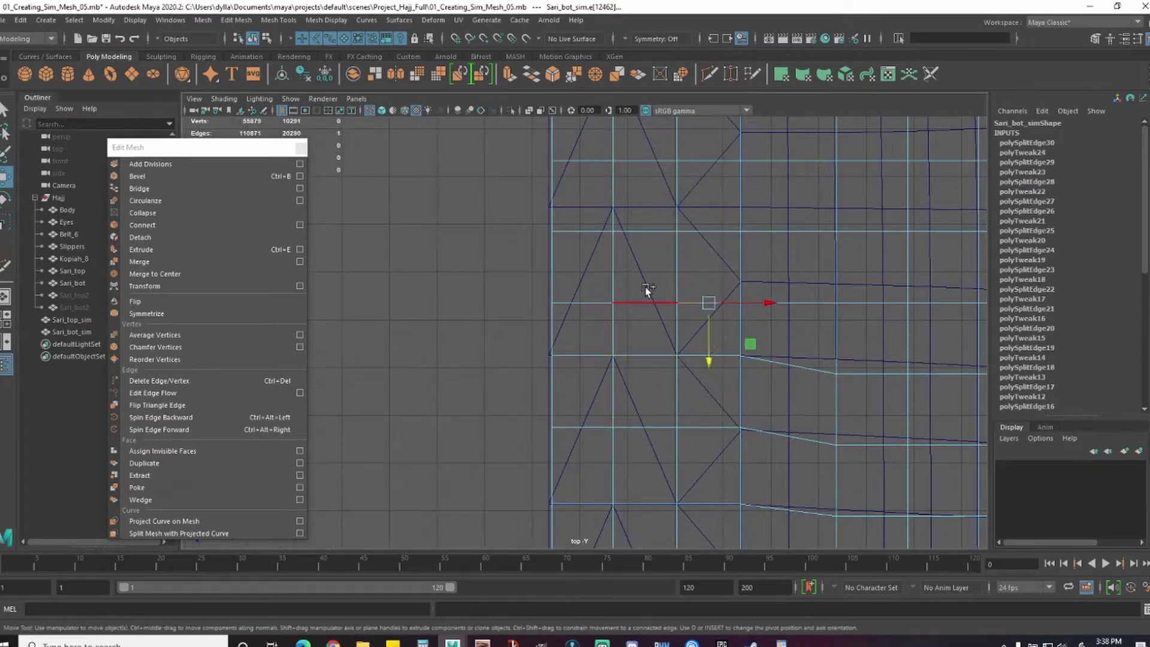
{"action": "left_click", "coordinate": [646, 291], "text": "shift"}
{"action": "left_click_drag", "start_coordinate": [647, 359], "coordinate": [647, 339]}
{"action": "left_click", "coordinate": [709, 225]}
{"action": "left_click_drag", "start_coordinate": [650, 290], "coordinate": [652, 267]}
{"action": "key", "text": "g"}
- Raise the next row to the strand's middle vertex and the row above it to the adjoining fringe gap
{"action": "middle_click_drag", "start_coordinate": [805, 163], "coordinate": [797, 289], "text": "alt"}
{"action": "left_click", "coordinate": [702, 287]}
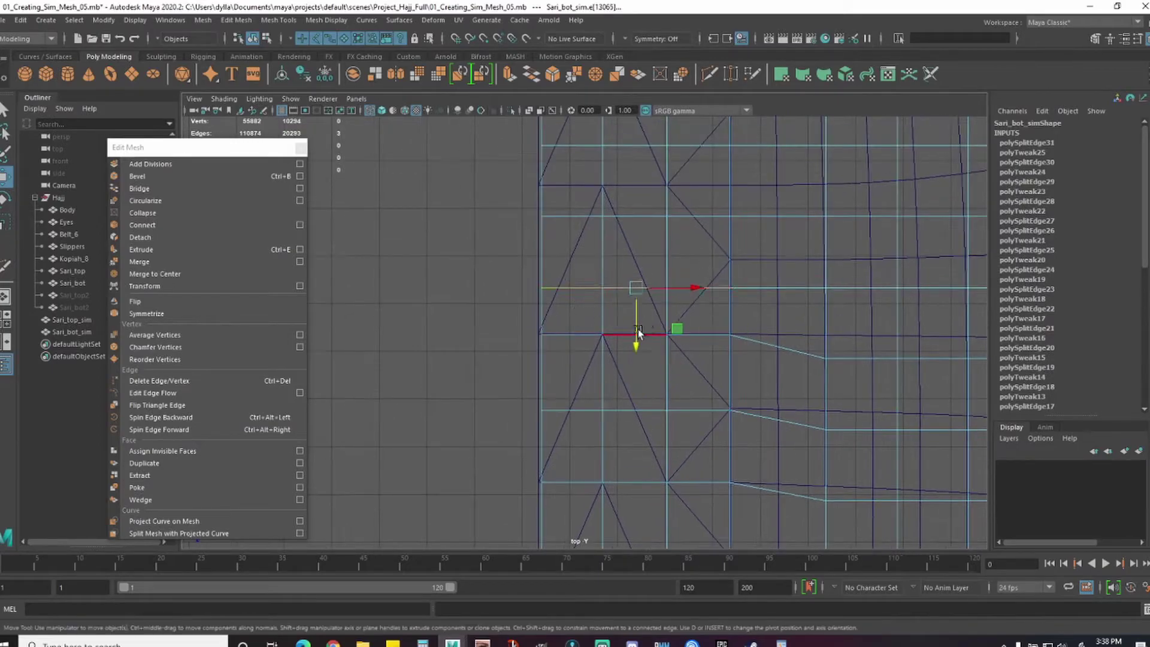
{"action": "left_click_drag", "start_coordinate": [639, 336], "coordinate": [639, 309]}
{"action": "middle_click_drag", "start_coordinate": [703, 207], "coordinate": [704, 269], "text": "alt"}
{"action": "left_click", "coordinate": [701, 276]}
{"action": "double_click", "coordinate": [590, 276], "text": "shift"}
{"action": "left_click_drag", "start_coordinate": [638, 333], "coordinate": [639, 302]}
- Move the next strand's centre row to its middle vertex, and align and detach the row on the following gap
{"action": "middle_click_drag", "start_coordinate": [731, 217], "coordinate": [722, 261], "text": "alt"}
{"action": "left_click", "coordinate": [690, 252]}
{"action": "left_click_drag", "start_coordinate": [627, 309], "coordinate": [627, 278]}
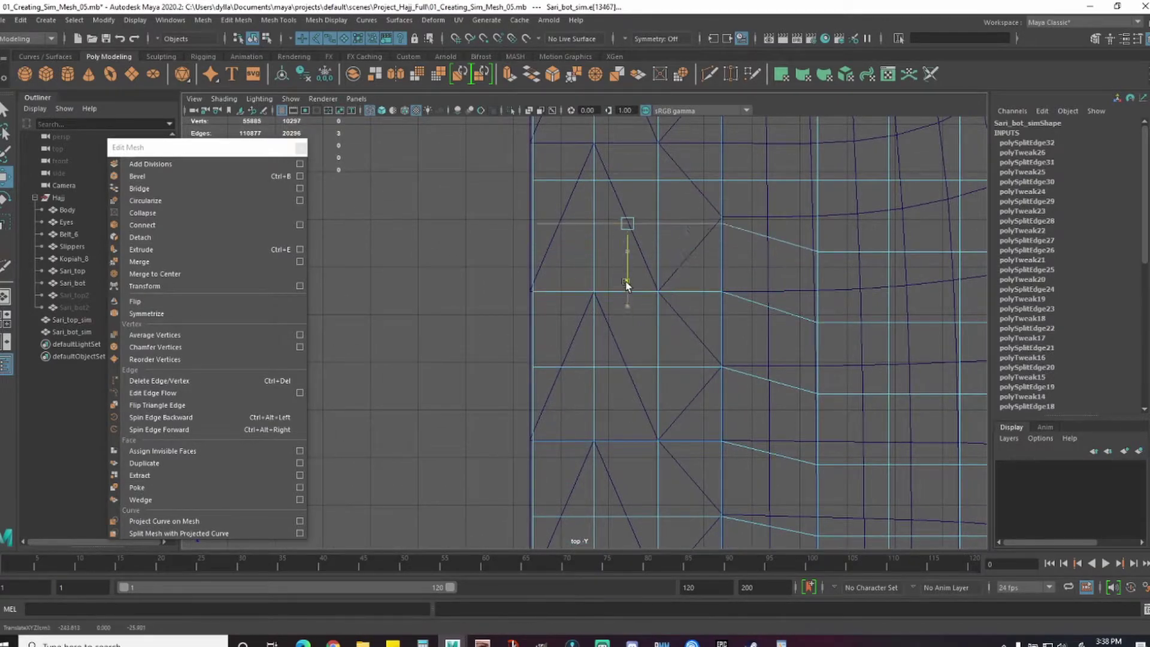
{"action": "middle_click_drag", "start_coordinate": [700, 173], "coordinate": [705, 276], "text": "alt"}
{"action": "left_click", "coordinate": [696, 282]}
{"action": "left_click", "coordinate": [581, 282], "text": "shift"}
{"action": "left_click_drag", "start_coordinate": [632, 340], "coordinate": [633, 304]}
{"action": "key", "text": "g"}
- Fit the next pair of three-edge rows to the strand's middle vertex and fringe gap, and detach the gap row
{"action": "middle_click_drag", "start_coordinate": [689, 199], "coordinate": [702, 304], "text": "alt"}
{"action": "left_click", "coordinate": [706, 314]}
{"action": "double_click", "coordinate": [584, 317], "text": "shift"}
{"action": "left_click_drag", "start_coordinate": [645, 376], "coordinate": [644, 262]}
{"action": "left_click", "coordinate": [698, 250]}
{"action": "double_click", "coordinate": [584, 246], "text": "shift"}
{"action": "key", "text": "g"}
- Shift the following strand's two rows up to its middle vertex and end gap, and detach the end row
{"action": "middle_click_drag", "start_coordinate": [705, 150], "coordinate": [716, 299], "text": "alt"}
{"action": "left_click", "coordinate": [713, 324]}
{"action": "double_click", "coordinate": [590, 325], "text": "shift"}
{"action": "left_click_drag", "start_coordinate": [654, 385], "coordinate": [656, 260]}
{"action": "left_click", "coordinate": [711, 252]}
{"action": "double_click", "coordinate": [590, 253], "text": "shift"}
{"action": "key", "text": "g"}
- Line up the next strand's centre row with its middle vertex and the row above with the fringe gap
{"action": "middle_click_drag", "start_coordinate": [716, 165], "coordinate": [736, 296], "text": "alt"}
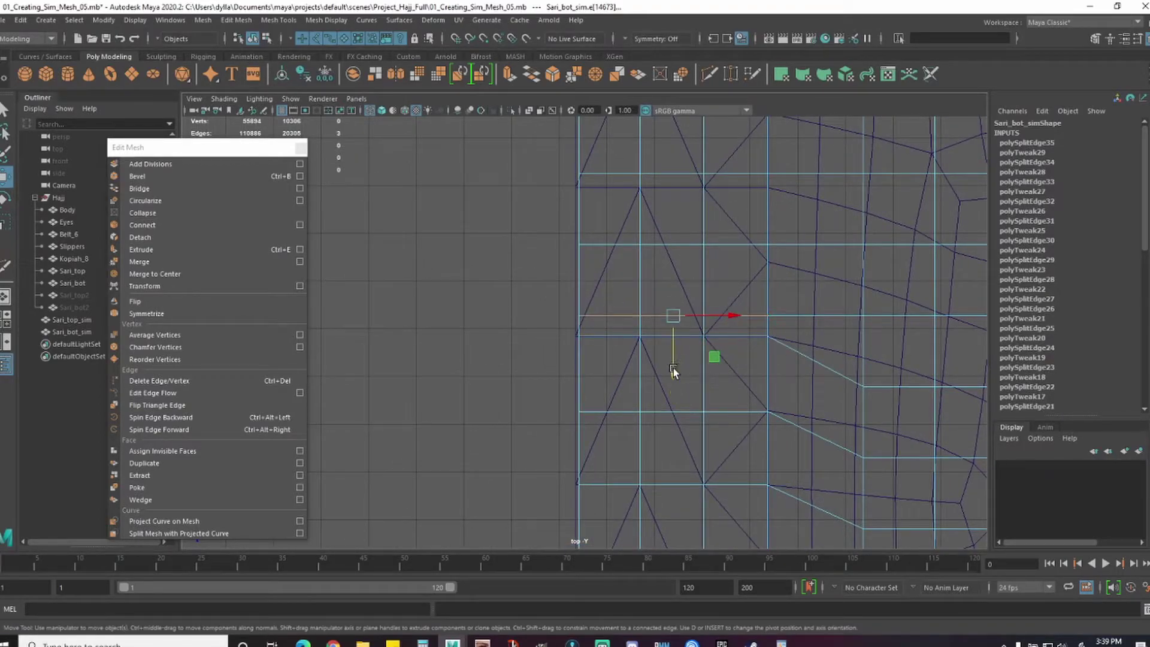
{"action": "left_click_drag", "start_coordinate": [674, 369], "coordinate": [674, 242]}
{"action": "left_click", "coordinate": [739, 243]}
{"action": "double_click", "coordinate": [599, 244], "text": "shift"}
- Move the next row up within the strand and the upper row down onto the fringe gap
{"action": "middle_click_drag", "start_coordinate": [760, 225], "coordinate": [756, 337], "text": "alt"}
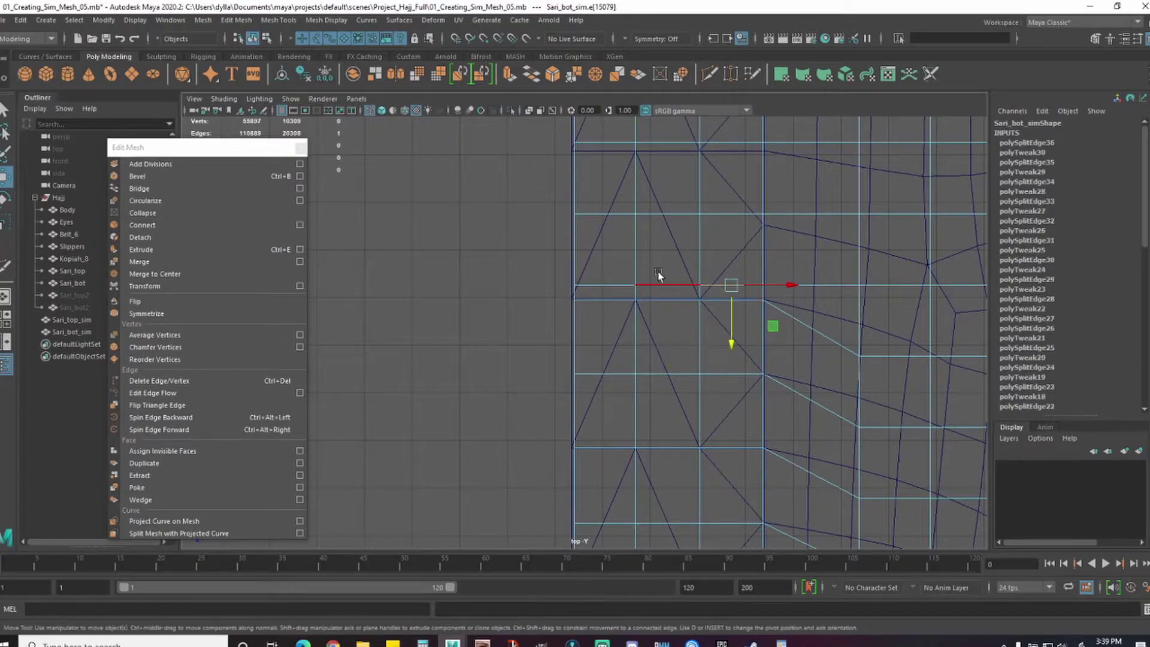
{"action": "double_click", "coordinate": [608, 285], "text": "shift"}
{"action": "left_click_drag", "start_coordinate": [673, 339], "coordinate": [676, 306]}
{"action": "middle_click_drag", "start_coordinate": [727, 201], "coordinate": [740, 274], "text": "alt"}
{"action": "left_click", "coordinate": [743, 217]}
{"action": "double_click", "coordinate": [616, 217], "text": "shift"}
{"action": "left_click_drag", "start_coordinate": [682, 270], "coordinate": [683, 279]}
- Raise the remaining row to space it evenly within the strand, and detach the row on the fringe gap
{"action": "left_click", "coordinate": [751, 288]}
{"action": "double_click", "coordinate": [617, 287], "text": "shift"}
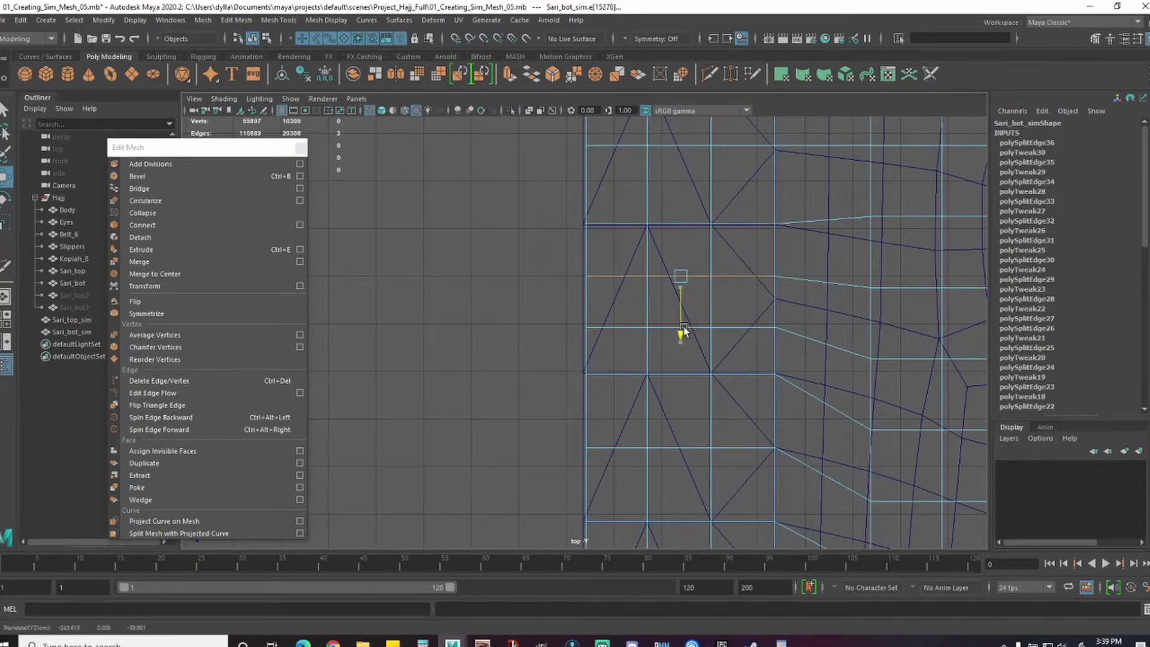
{"action": "left_click", "coordinate": [790, 280]}
- Align the next strand's upper three-edge row with the fringe gap and detach it
{"action": "middle_click_drag", "start_coordinate": [818, 288], "coordinate": [822, 458], "text": "alt"}
{"action": "left_click", "coordinate": [747, 258]}
{"action": "left_click", "coordinate": [683, 258], "text": "shift"}
{"action": "left_click", "coordinate": [628, 260], "text": "shift"}
{"action": "left_click_drag", "start_coordinate": [684, 296], "coordinate": [684, 299]}
{"action": "key", "text": "g"}
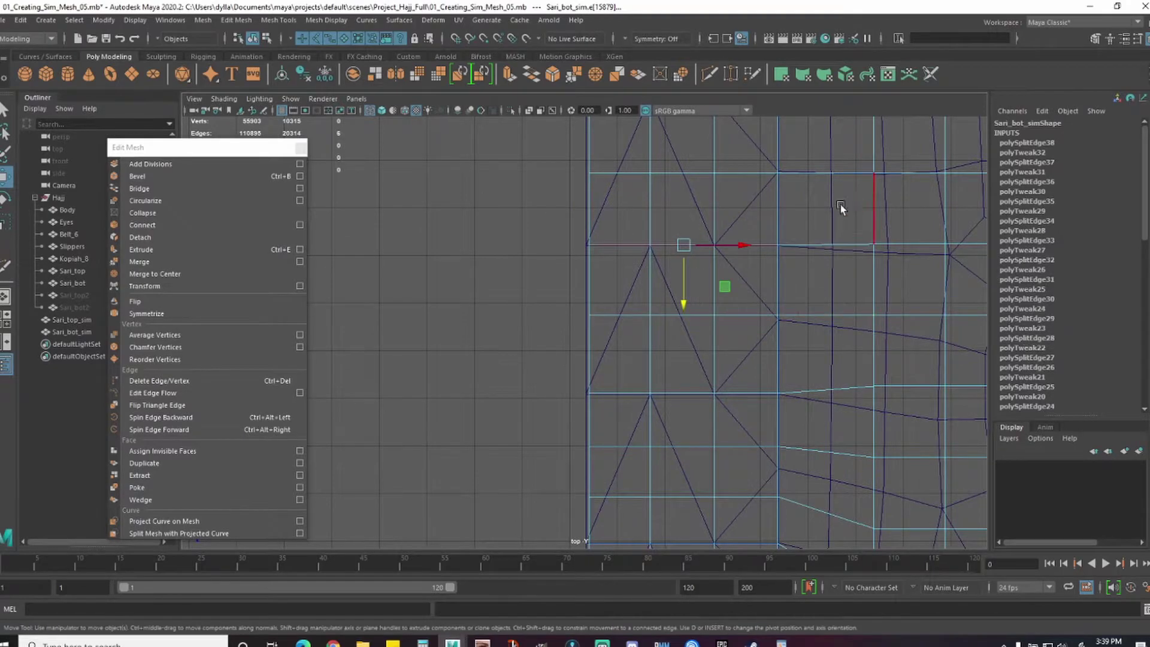
- Nudge the following strand's end row up onto its fringe gap and detach it
{"action": "middle_click_drag", "start_coordinate": [840, 205], "coordinate": [848, 322], "text": "alt"}
{"action": "left_click", "coordinate": [753, 219]}
{"action": "left_click", "coordinate": [689, 218], "text": "shift"}
{"action": "left_click", "coordinate": [626, 218], "text": "shift"}
{"action": "left_click_drag", "start_coordinate": [690, 277], "coordinate": [690, 273]}
{"action": "key", "text": "g"}
- Raise the next three-edge border row to the following fringe gap and detach it
{"action": "middle_click_drag", "start_coordinate": [854, 263], "coordinate": [859, 359], "text": "alt"}
{"action": "left_click", "coordinate": [759, 170]}
{"action": "left_click", "coordinate": [695, 171], "text": "shift"}
{"action": "left_click", "coordinate": [633, 171], "text": "shift"}
{"action": "left_click_drag", "start_coordinate": [696, 232], "coordinate": [697, 224]}
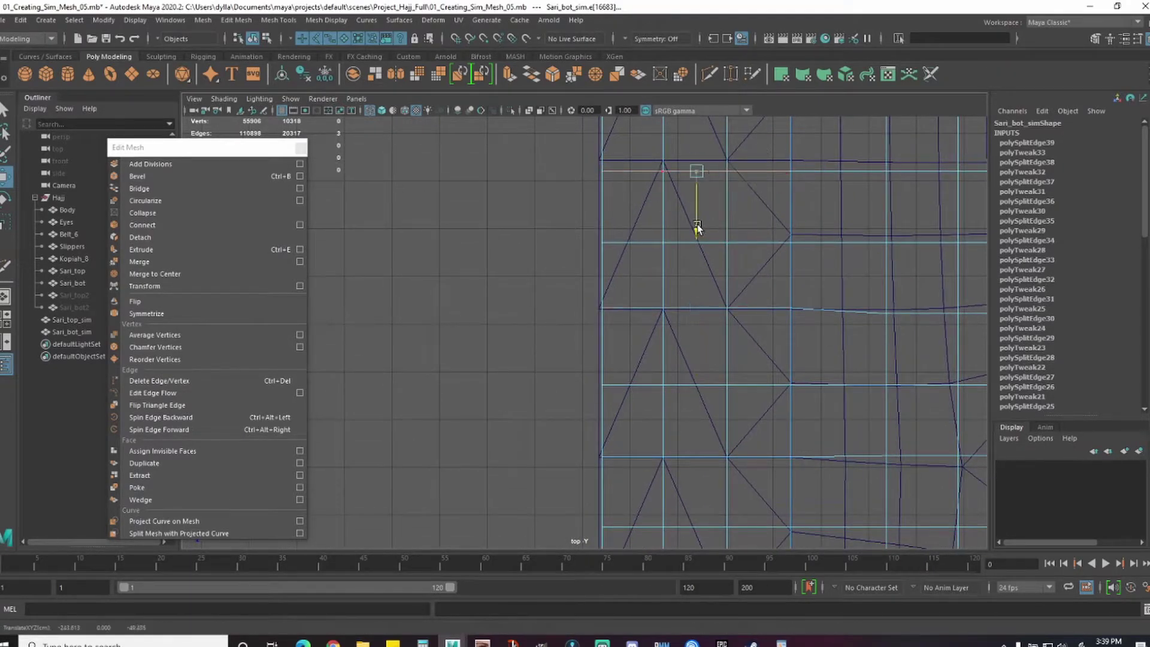
{"action": "key", "text": "g"}
- Place the end row of the strand above on its fringe gap and detach it
{"action": "middle_click_drag", "start_coordinate": [839, 173], "coordinate": [831, 374], "text": "alt"}
{"action": "left_click", "coordinate": [751, 227]}
{"action": "left_click_drag", "start_coordinate": [689, 271], "coordinate": [688, 271]}
{"action": "key", "text": "g"}
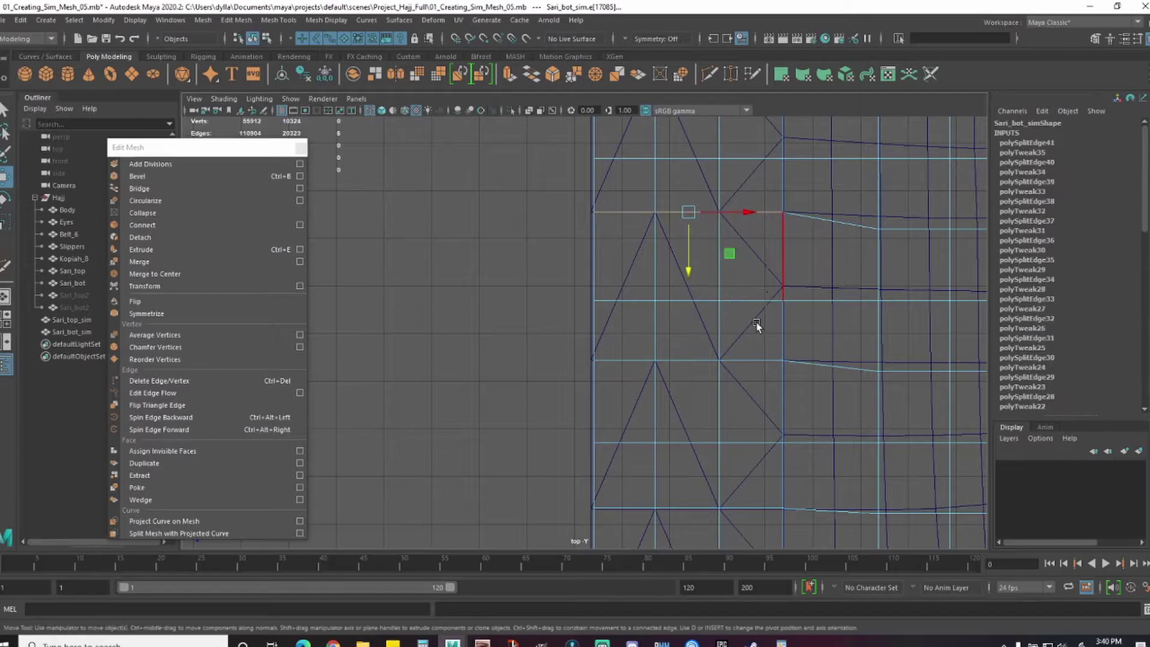
- Move the three-edge row below the detached one up to the strand's middle vertex
{"action": "left_click", "coordinate": [751, 301]}
{"action": "left_click", "coordinate": [689, 301], "text": "shift"}
{"action": "left_click", "coordinate": [626, 300], "text": "shift"}
{"action": "left_click_drag", "start_coordinate": [689, 358], "coordinate": [689, 339]}
- Move the next strand's end row up onto the fringe gap and detach it
{"action": "middle_click_drag", "start_coordinate": [743, 185], "coordinate": [767, 326], "text": "alt"}
{"action": "left_click", "coordinate": [773, 298]}
{"action": "middle_click_drag", "start_coordinate": [772, 239], "coordinate": [767, 285], "text": "alt"}
{"action": "left_click", "coordinate": [768, 274]}
{"action": "left_click", "coordinate": [705, 273], "text": "shift"}
{"action": "left_click", "coordinate": [643, 273], "text": "shift"}
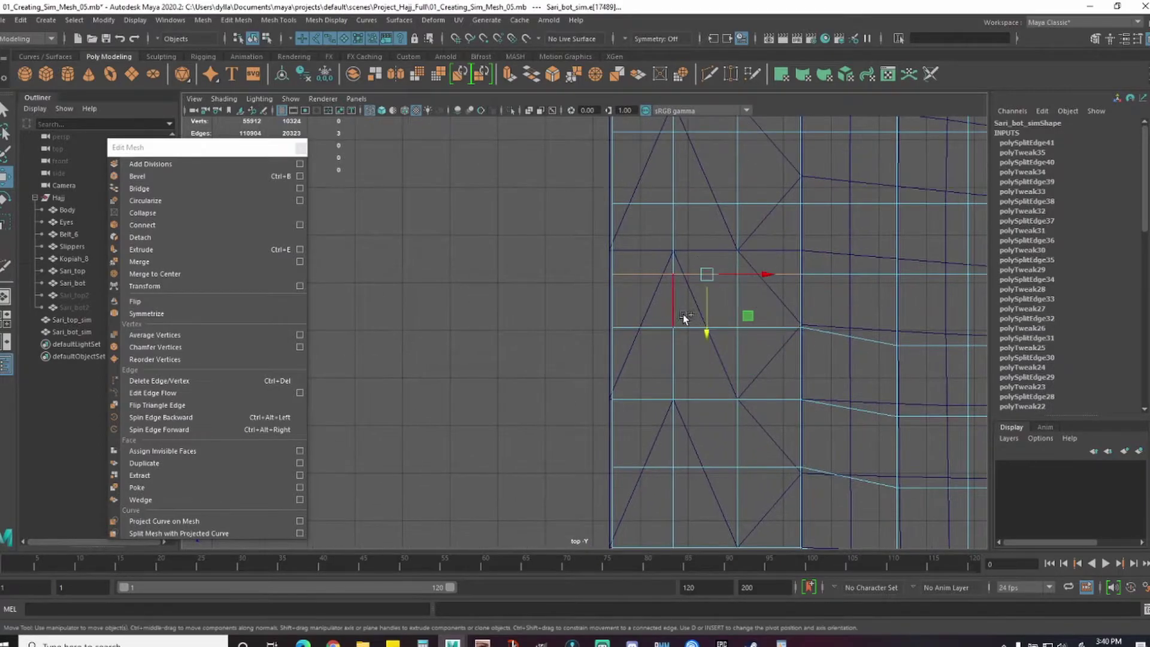
{"action": "left_click_drag", "start_coordinate": [707, 331], "coordinate": [706, 308]}
{"action": "key", "text": "g"}
- Align the next strand's centre row with its middle vertex, and place and detach the row above on the gap
{"action": "middle_click_drag", "start_coordinate": [842, 326], "coordinate": [855, 411], "text": "alt"}
{"action": "left_click", "coordinate": [783, 288]}
{"action": "left_click", "coordinate": [783, 216]}
{"action": "left_click", "coordinate": [719, 217], "text": "shift"}
{"action": "left_click", "coordinate": [657, 216], "text": "shift"}
{"action": "left_click_drag", "start_coordinate": [721, 278], "coordinate": [722, 247]}
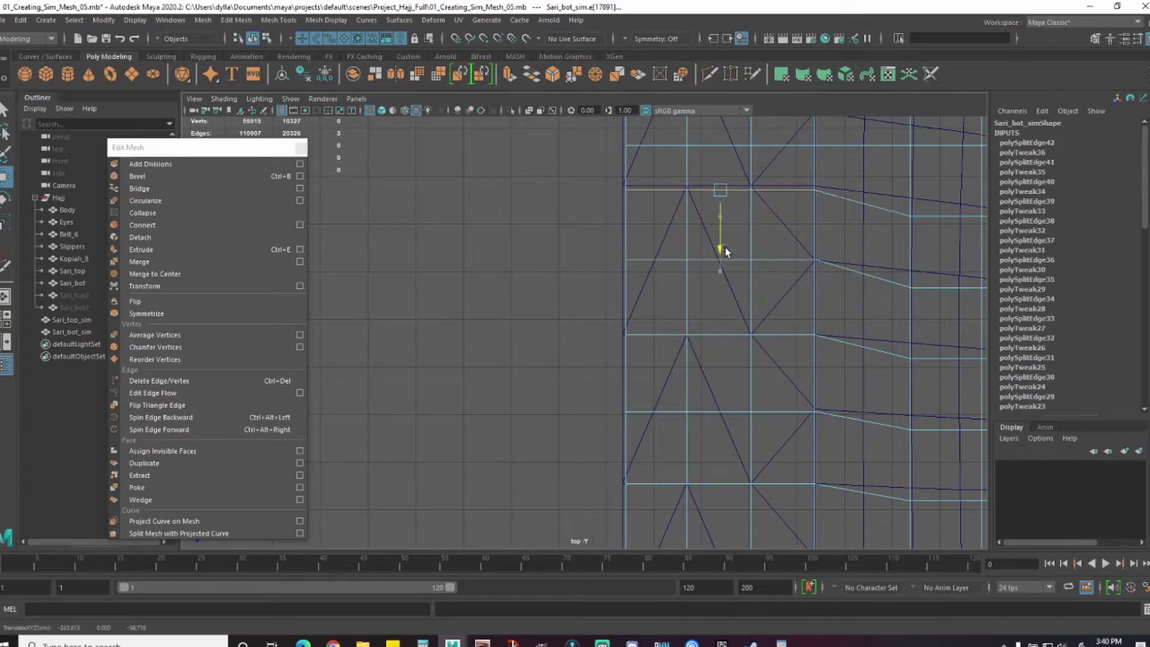
{"action": "key", "text": "g"}
- Raise the following strand's rows to its middle vertex and upper fringe gap, and detach the gap row
{"action": "middle_click_drag", "start_coordinate": [843, 232], "coordinate": [814, 392], "text": "alt"}
{"action": "left_click", "coordinate": [754, 306]}
{"action": "left_click", "coordinate": [687, 236], "text": "shift"}
{"action": "left_click", "coordinate": [628, 236], "text": "shift"}
{"action": "left_click_drag", "start_coordinate": [690, 286], "coordinate": [691, 250]}
{"action": "key", "text": "g"}
{"action": "middle_click_drag", "start_coordinate": [792, 246], "coordinate": [789, 318], "text": "alt"}
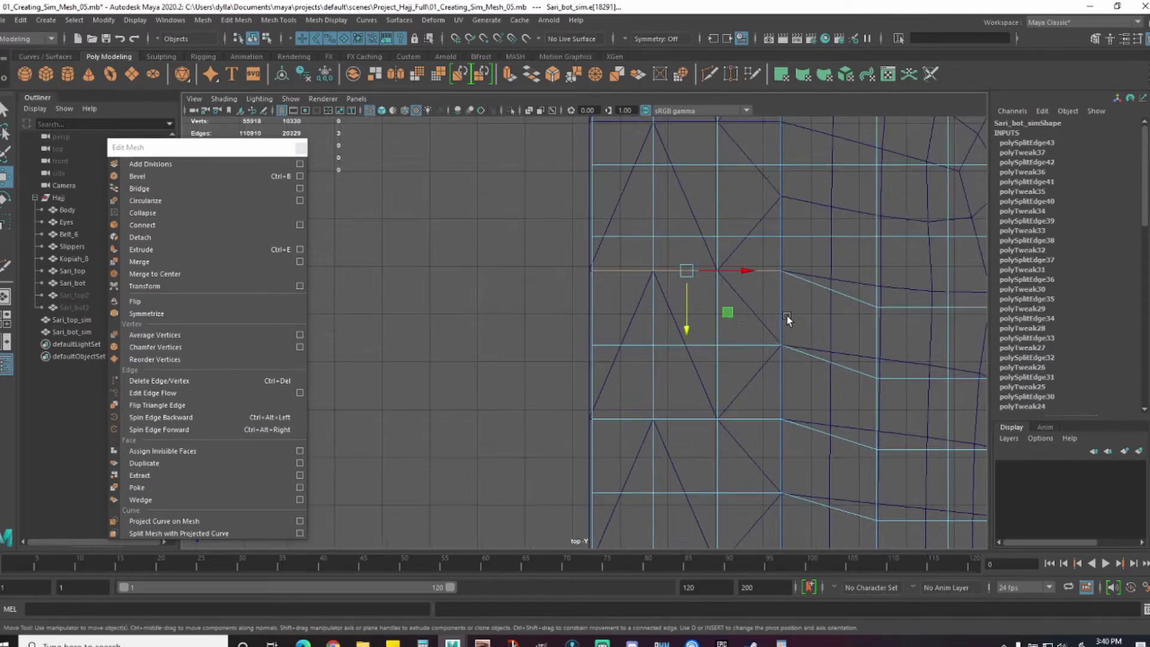
- Raise the next strand's three-edge centre row to its middle vertex and the row above it to the fringe gap
{"action": "left_click", "coordinate": [749, 236]}
{"action": "left_click", "coordinate": [686, 235], "text": "shift"}
{"action": "left_click", "coordinate": [624, 236], "text": "shift"}
{"action": "left_click_drag", "start_coordinate": [710, 343], "coordinate": [710, 302]}
{"action": "middle_click_drag", "start_coordinate": [827, 309], "coordinate": [811, 331], "text": "alt"}
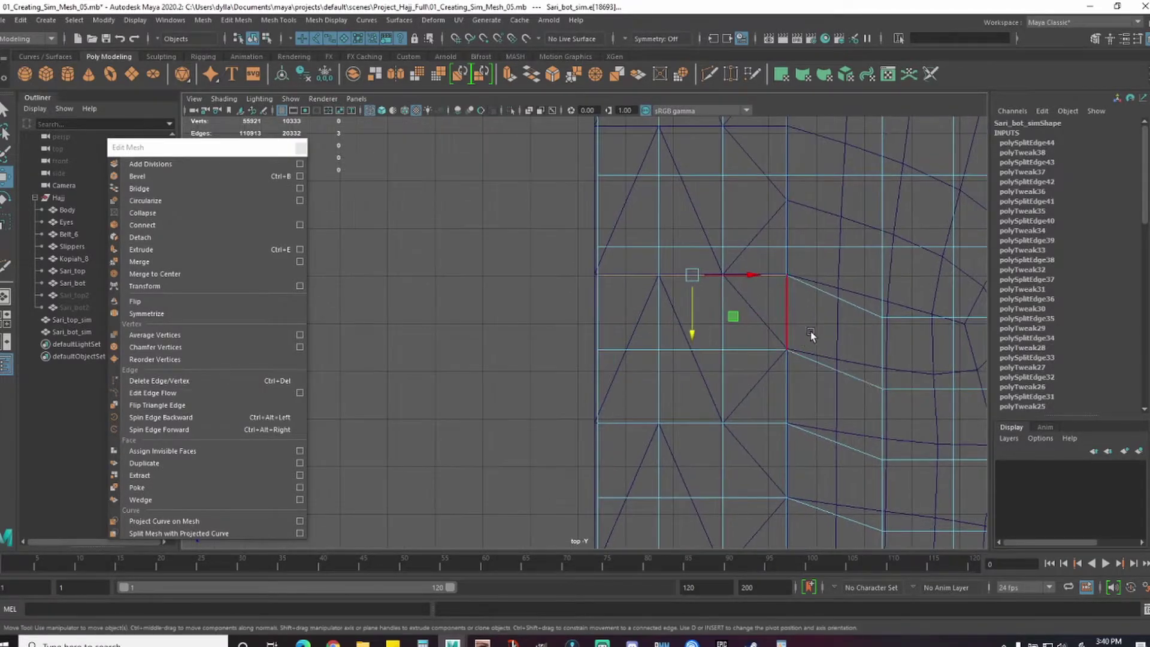
- Align the following strand's centre row with its middle vertex, and raise the row above onto the fringe gap and detach it
{"action": "left_click", "coordinate": [745, 263]}
{"action": "middle_click_drag", "start_coordinate": [700, 260], "coordinate": [678, 275], "text": "alt"}
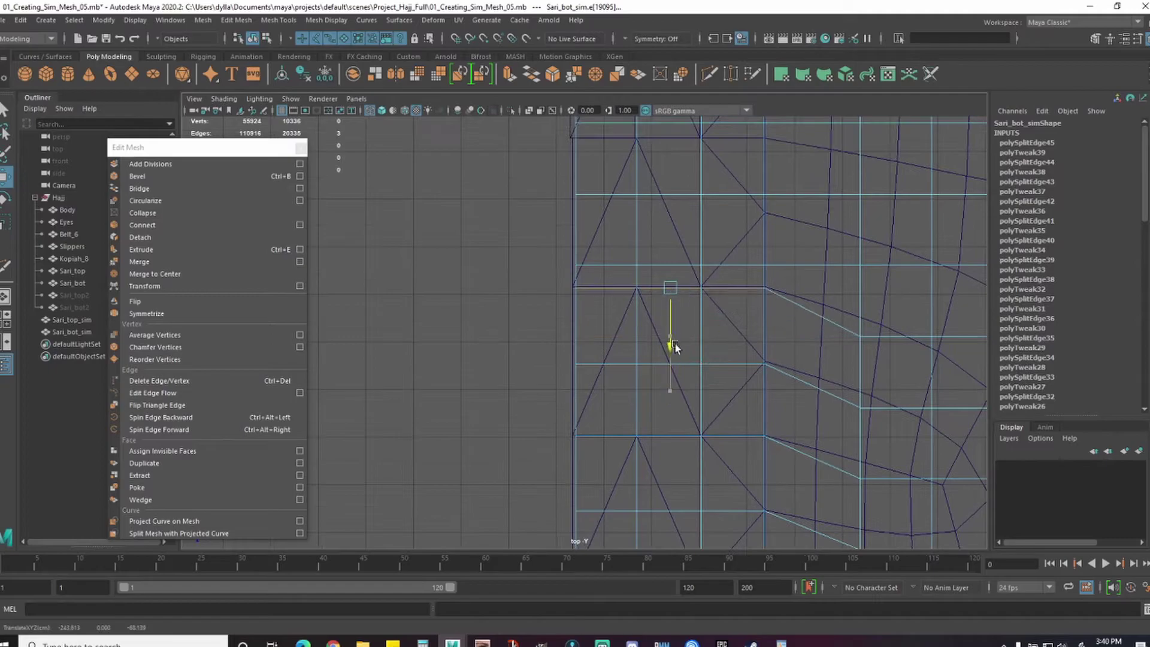
{"action": "left_click", "coordinate": [655, 267], "text": "shift"}
{"action": "left_click", "coordinate": [607, 266], "text": "shift"}
{"action": "left_click_drag", "start_coordinate": [670, 319], "coordinate": [670, 270]}
{"action": "middle_click_drag", "start_coordinate": [775, 213], "coordinate": [769, 315], "text": "alt"}
{"action": "left_click_drag", "start_coordinate": [662, 346], "coordinate": [663, 290]}
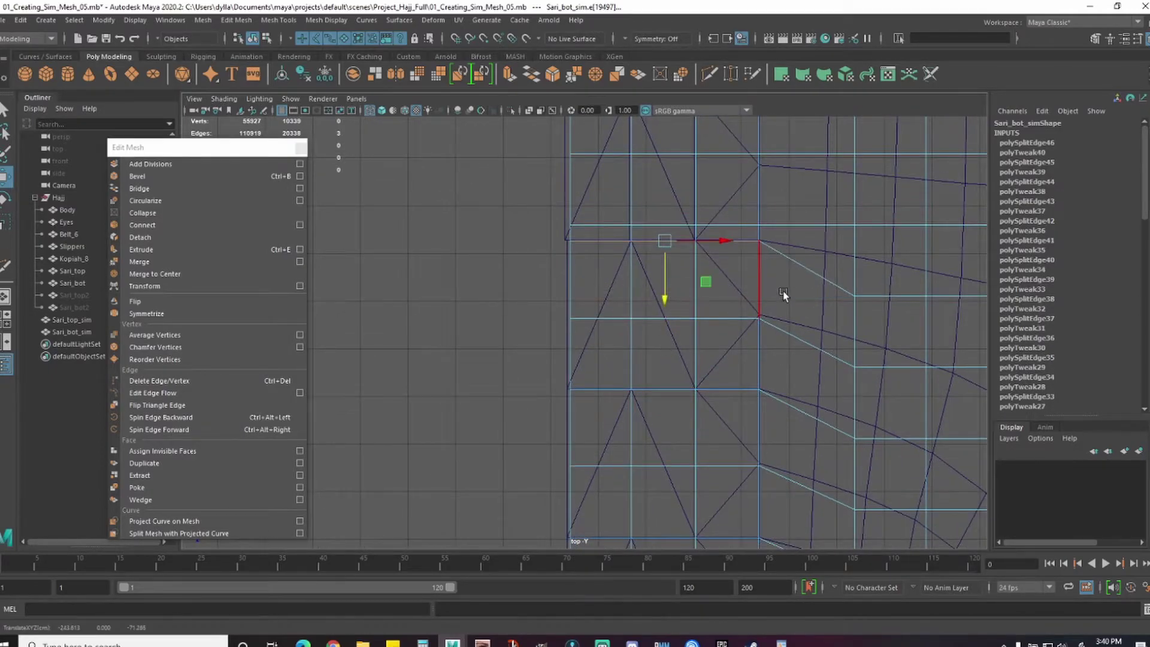
{"action": "key", "text": "g"}
- Raise the lower row of the border's uppermost strand towards its middle vertex and select the row above along with it
{"action": "middle_click_drag", "start_coordinate": [736, 231], "coordinate": [735, 331], "text": "alt"}
{"action": "left_click_drag", "start_coordinate": [670, 360], "coordinate": [667, 321]}
{"action": "double_click", "coordinate": [647, 255], "text": "shift"}
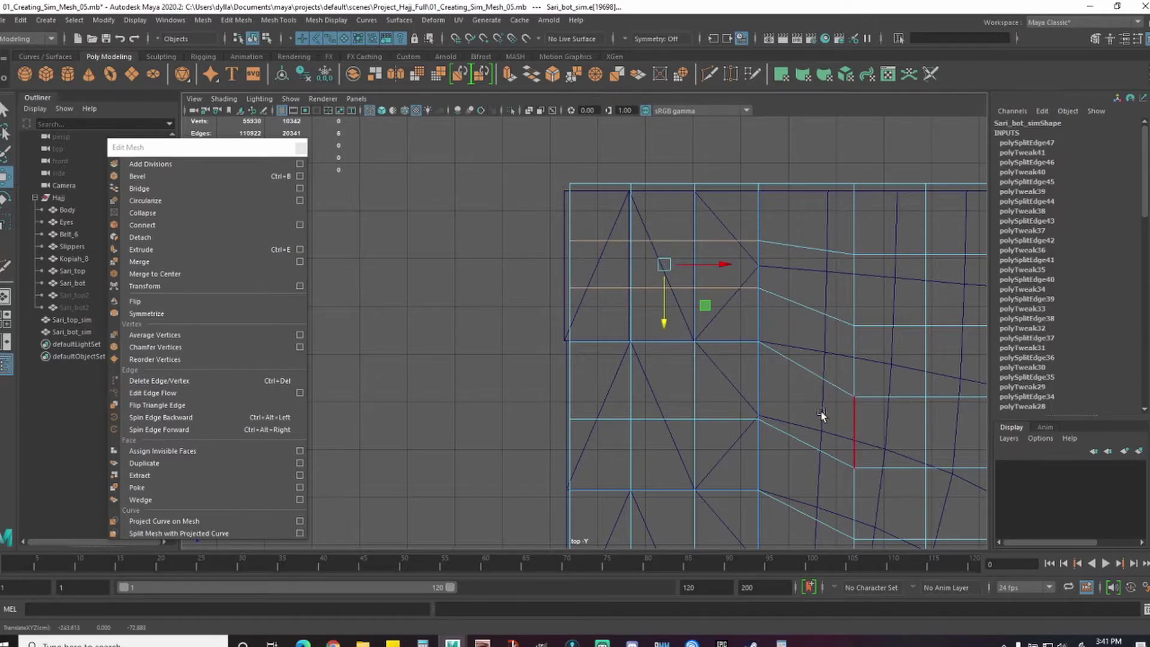
- At the lower-right corner of Sari_bot_sim, raise the second row of three border-strip edges above the hem onto the Sari_bot horizontal line
{"action": "scroll", "coordinate": [821, 413], "scroll_direction": "down", "scroll_amount": 3}
{"action": "key", "text": "q"}
{"action": "scroll", "coordinate": [697, 395], "scroll_direction": "down", "scroll_amount": 3}
{"action": "middle_click_drag", "start_coordinate": [870, 462], "coordinate": [504, 438], "text": "alt"}
{"action": "middle_click_drag", "start_coordinate": [982, 393], "coordinate": [808, 395], "text": "alt"}
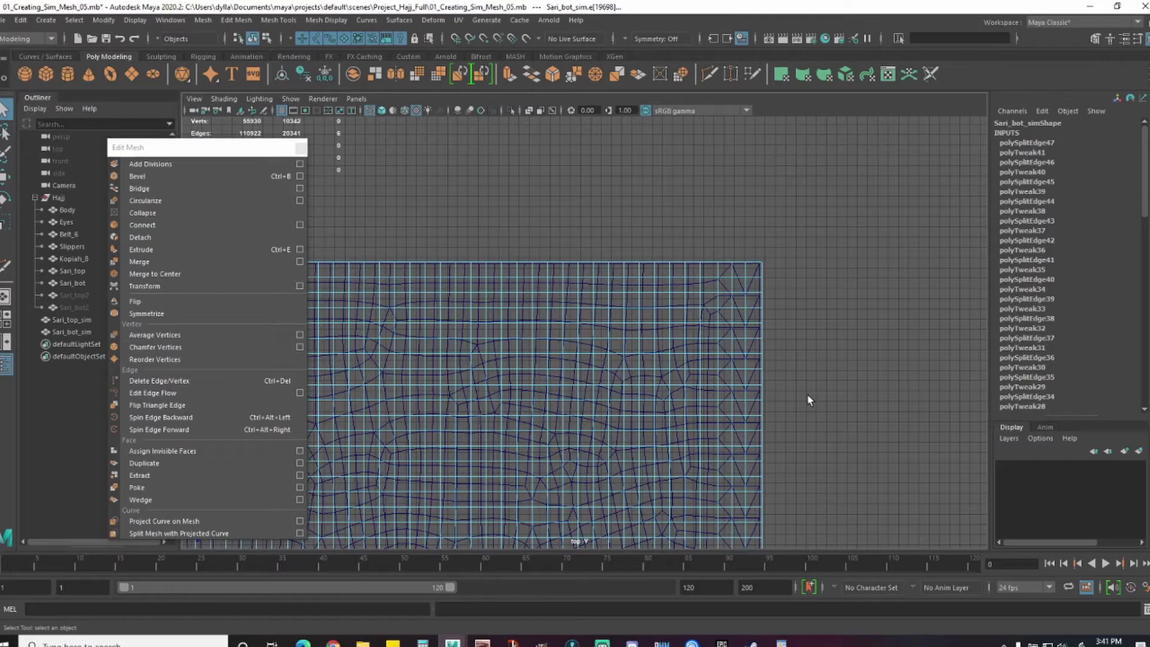
{"action": "scroll", "coordinate": [806, 400], "scroll_direction": "up", "scroll_amount": 5}
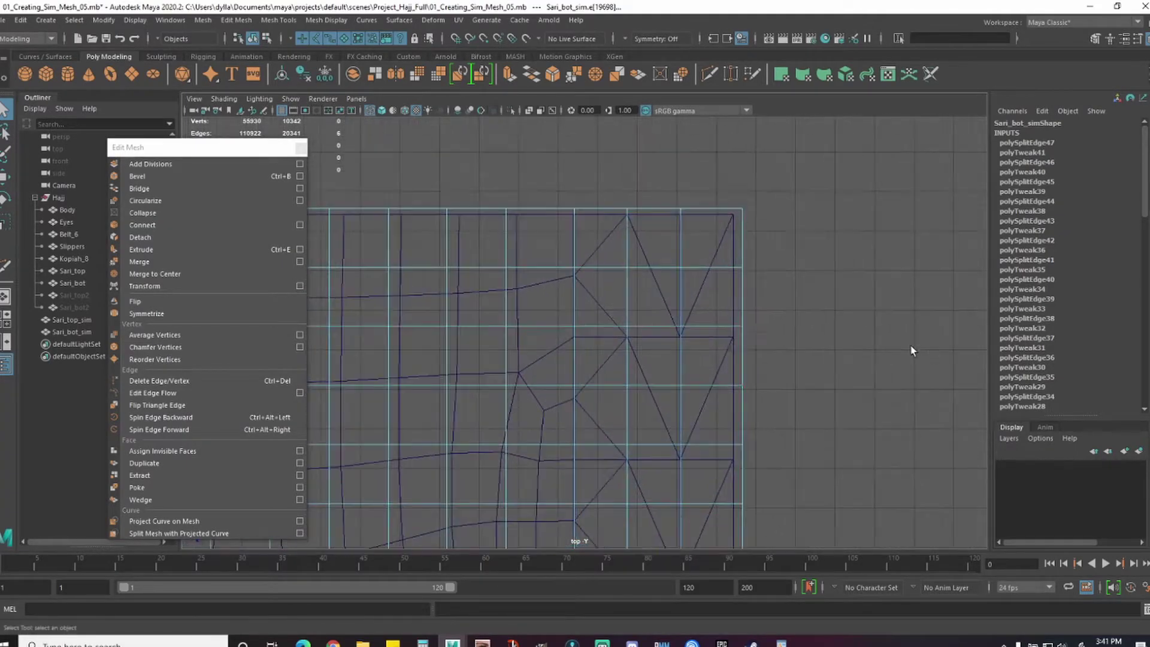
{"action": "scroll", "coordinate": [756, 337], "scroll_direction": "down", "scroll_amount": 5}
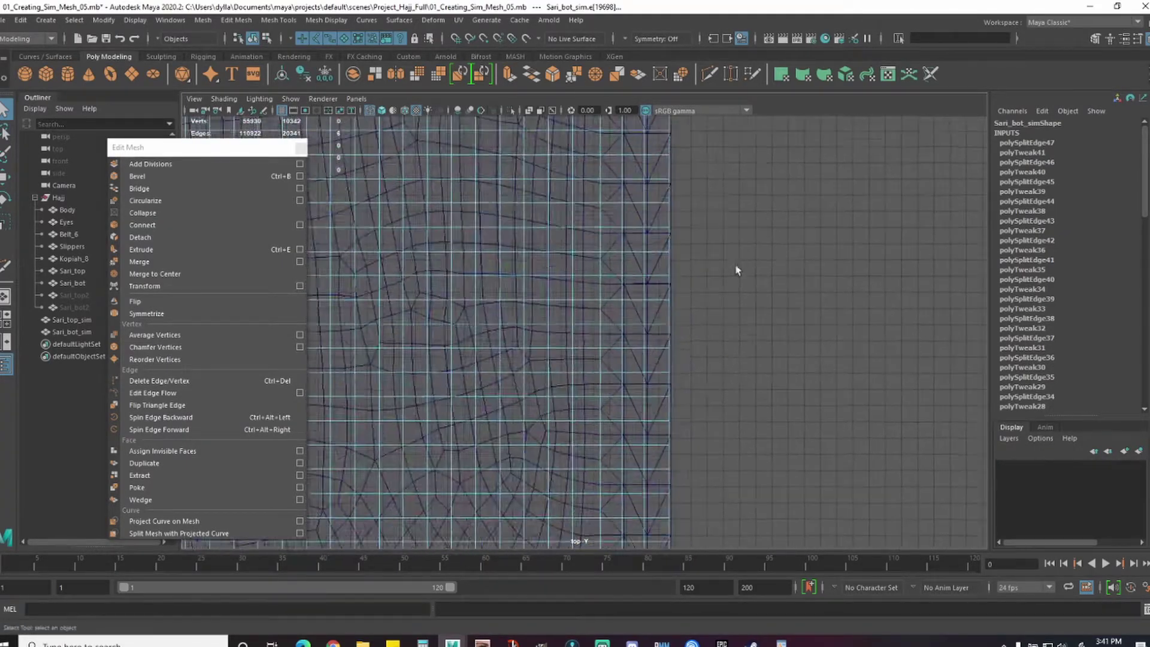
{"action": "scroll", "coordinate": [834, 342], "scroll_direction": "up", "scroll_amount": 4}
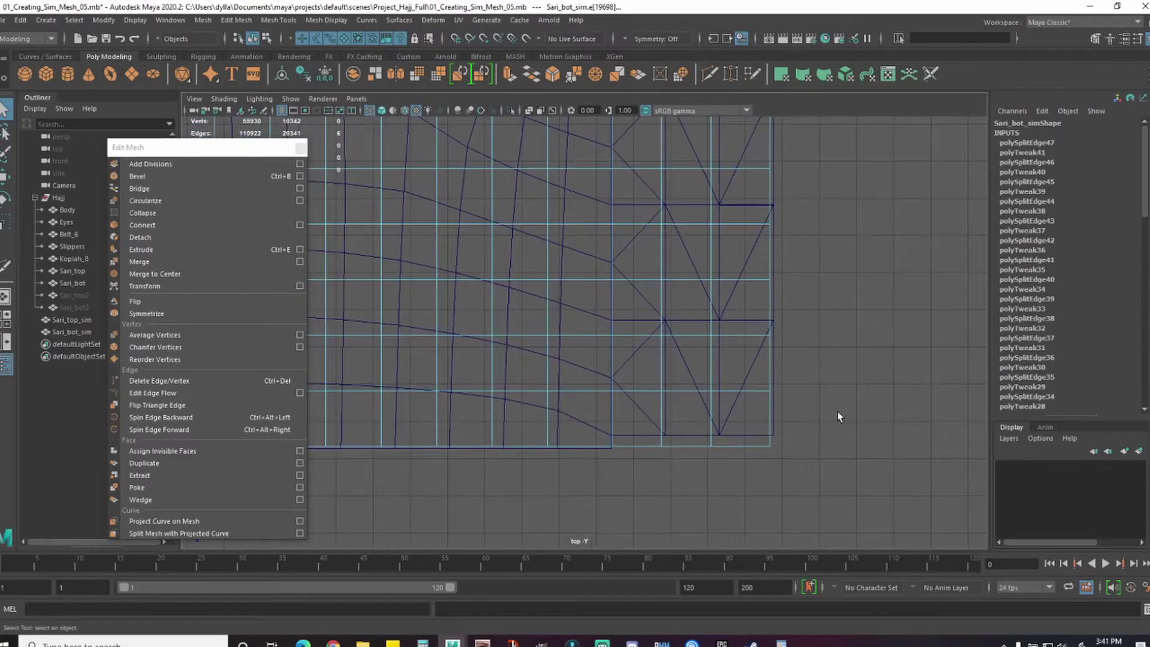
{"action": "left_click", "coordinate": [636, 335]}
{"action": "double_click", "coordinate": [738, 336], "text": "shift"}
{"action": "key", "text": "w"}
{"action": "left_click_drag", "start_coordinate": [690, 388], "coordinate": [690, 373]}
- Raise the first row of three border-strip edges above the hem midway between the two lowest Sari_bot horizontal lines
{"action": "left_click", "coordinate": [636, 391]}
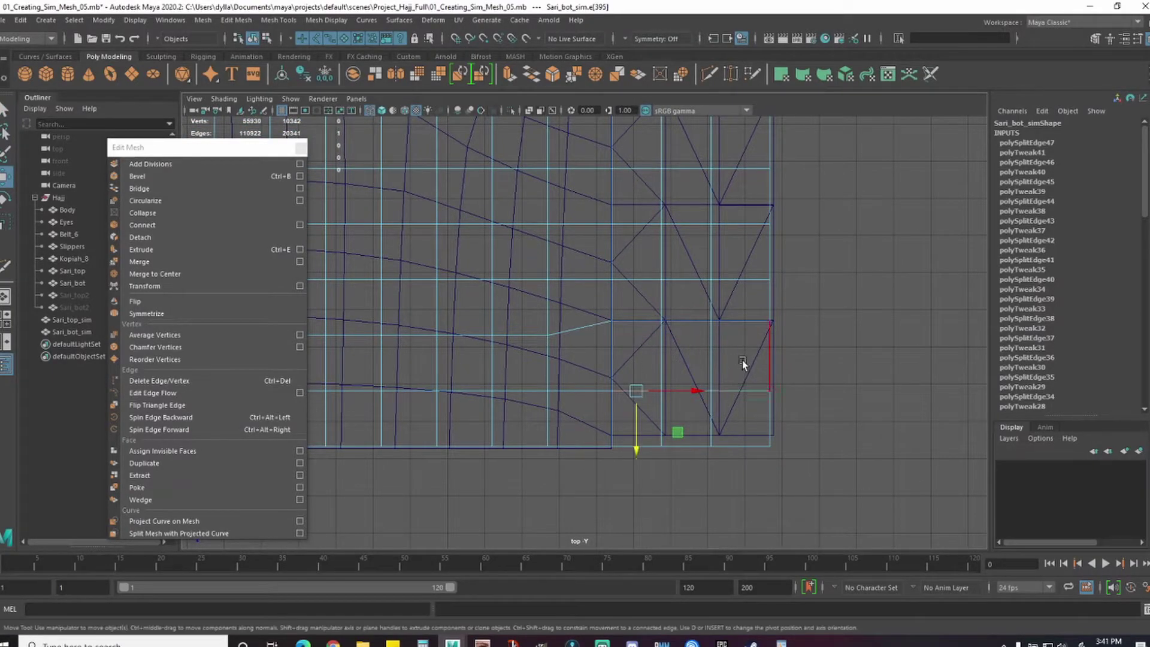
{"action": "double_click", "coordinate": [740, 391], "text": "shift"}
{"action": "left_click_drag", "start_coordinate": [690, 443], "coordinate": [690, 433]}
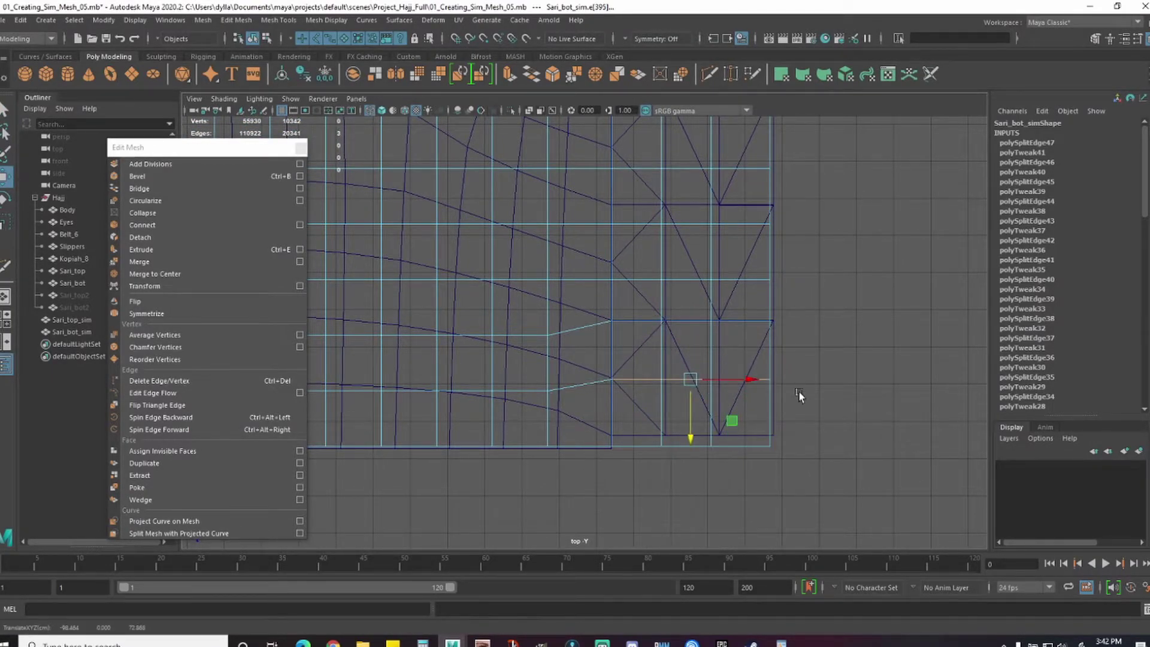
- Detach the three border-strip edges of the second row above the hem along the Sari_bot line
{"action": "key", "text": "q"}
{"action": "right_click_drag", "start_coordinate": [753, 321], "coordinate": [649, 322]}
{"action": "left_click", "coordinate": [771, 322]}
{"action": "right_click_drag", "start_coordinate": [739, 311], "coordinate": [744, 282]}
{"action": "double_click", "coordinate": [684, 307]}
{"action": "left_click", "coordinate": [229, 236]}
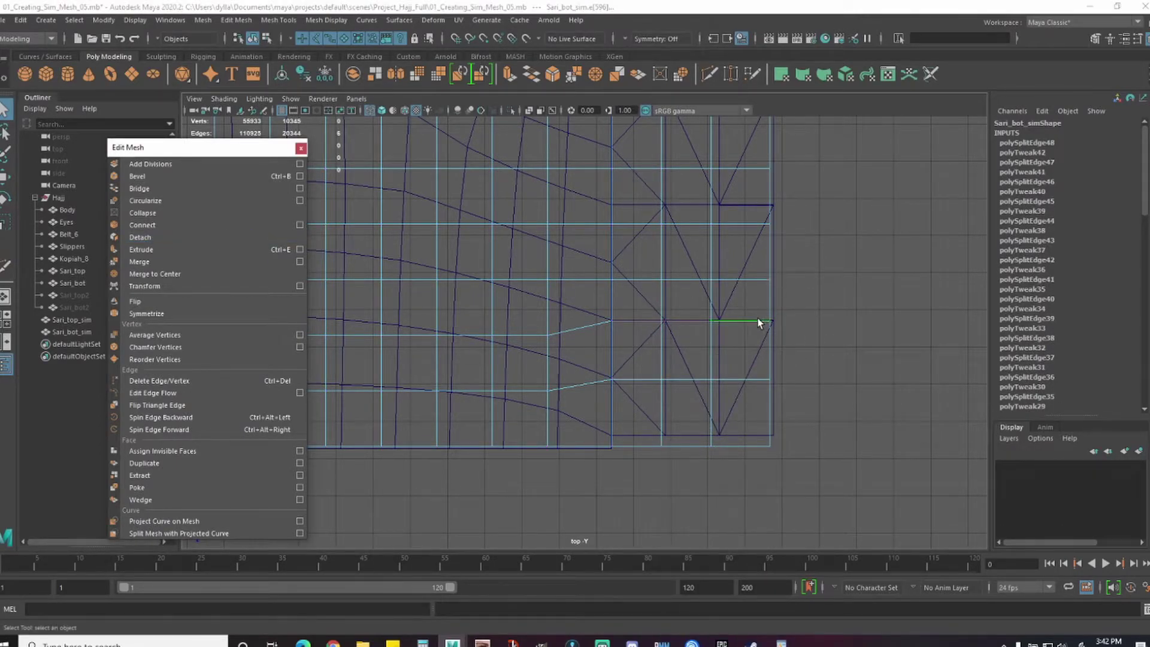
{"action": "left_click", "coordinate": [790, 309]}
- Raise the next two border-strip edge rows, the upper onto the following Sari_bot horizontal line and the lower midway beneath it
{"action": "middle_click_drag", "start_coordinate": [681, 280], "coordinate": [675, 363], "text": "alt"}
{"action": "double_click", "coordinate": [680, 307]}
{"action": "key", "text": "w"}
{"action": "left_click_drag", "start_coordinate": [685, 358], "coordinate": [685, 339]}
{"action": "left_click", "coordinate": [735, 362]}
{"action": "left_click", "coordinate": [681, 362], "text": "shift"}
{"action": "left_click", "coordinate": [641, 361], "text": "shift"}
{"action": "left_click_drag", "start_coordinate": [684, 415], "coordinate": [684, 396]}
- Raise the border-strip row at the next Sari_bot horizontal line onto that line and detach its three edges
{"action": "middle_click_drag", "start_coordinate": [832, 268], "coordinate": [825, 334], "text": "alt"}
{"action": "left_click", "coordinate": [727, 317]}
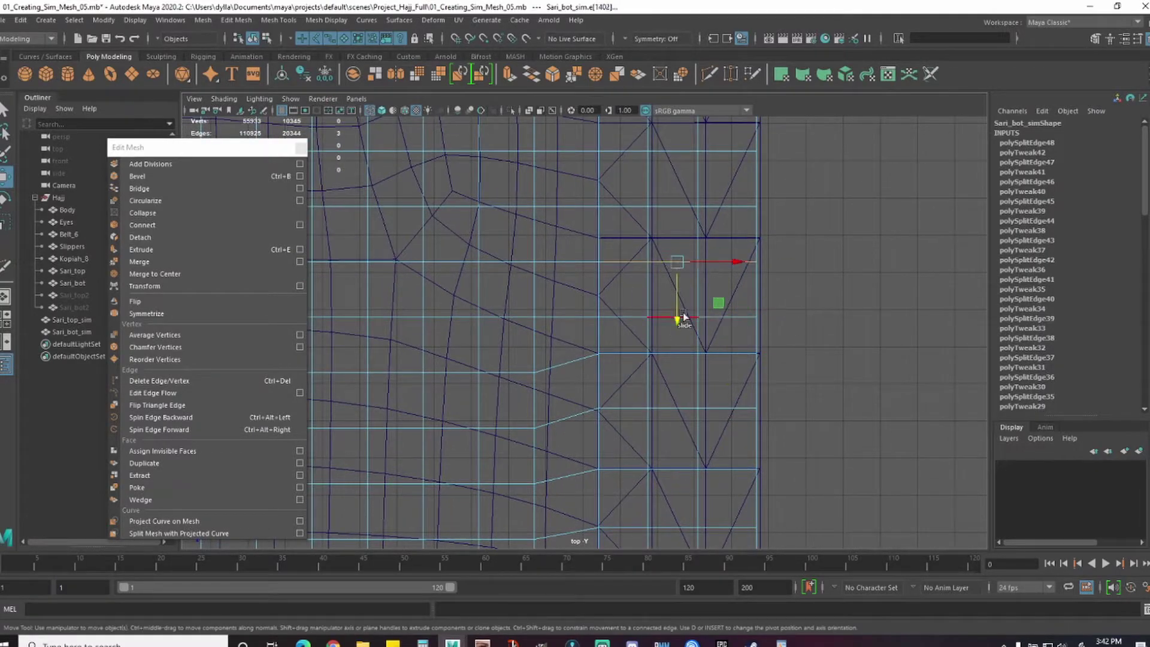
{"action": "left_click_drag", "start_coordinate": [684, 316], "coordinate": [684, 292]}
{"action": "key", "text": "q"}
{"action": "left_click", "coordinate": [806, 270]}
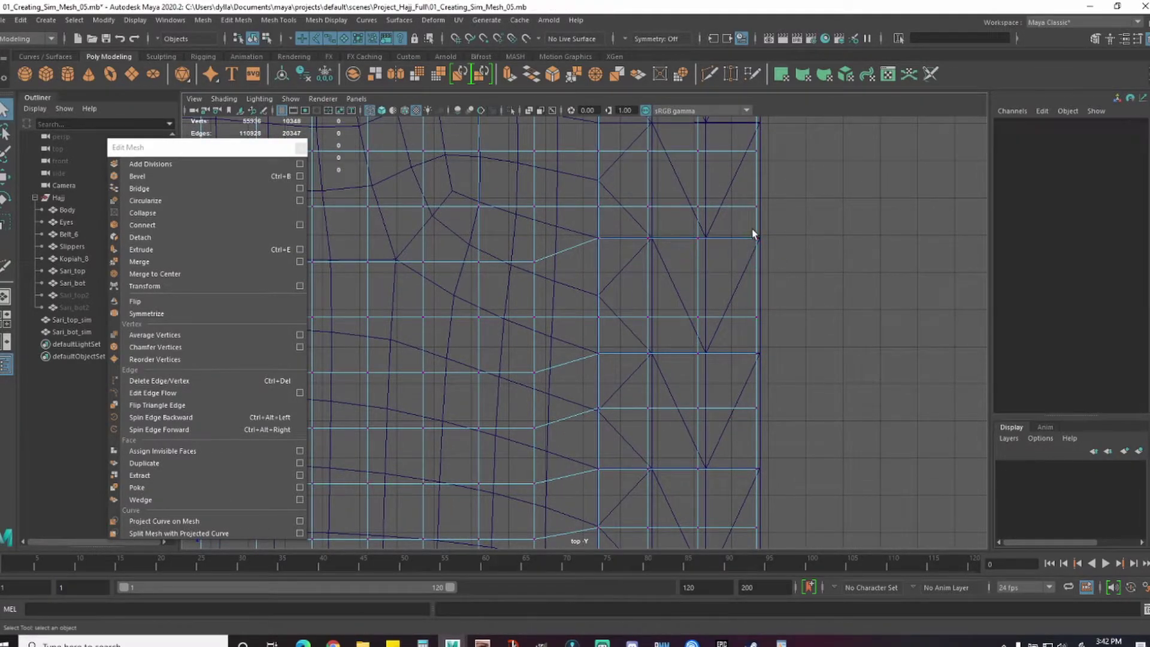
{"action": "left_click", "coordinate": [754, 235]}
{"action": "key", "text": "ctrl+z"}
{"action": "left_click", "coordinate": [729, 303]}
{"action": "left_click", "coordinate": [742, 315]}
- Return to edge selection and raise the three-edge row just below the detached one midway between the Sari_bot lines
{"action": "right_click_drag", "start_coordinate": [741, 310], "coordinate": [747, 275]}
{"action": "left_click", "coordinate": [747, 318]}
{"action": "left_click", "coordinate": [681, 317], "text": "shift"}
{"action": "left_click", "coordinate": [640, 318], "text": "shift"}
{"action": "key", "text": "w"}
{"action": "left_click_drag", "start_coordinate": [680, 366], "coordinate": [680, 347]}
- Raise the three strip edges near the next Sari_bot horizontal line onto it and detach them
{"action": "middle_click_drag", "start_coordinate": [816, 214], "coordinate": [788, 368], "text": "alt"}
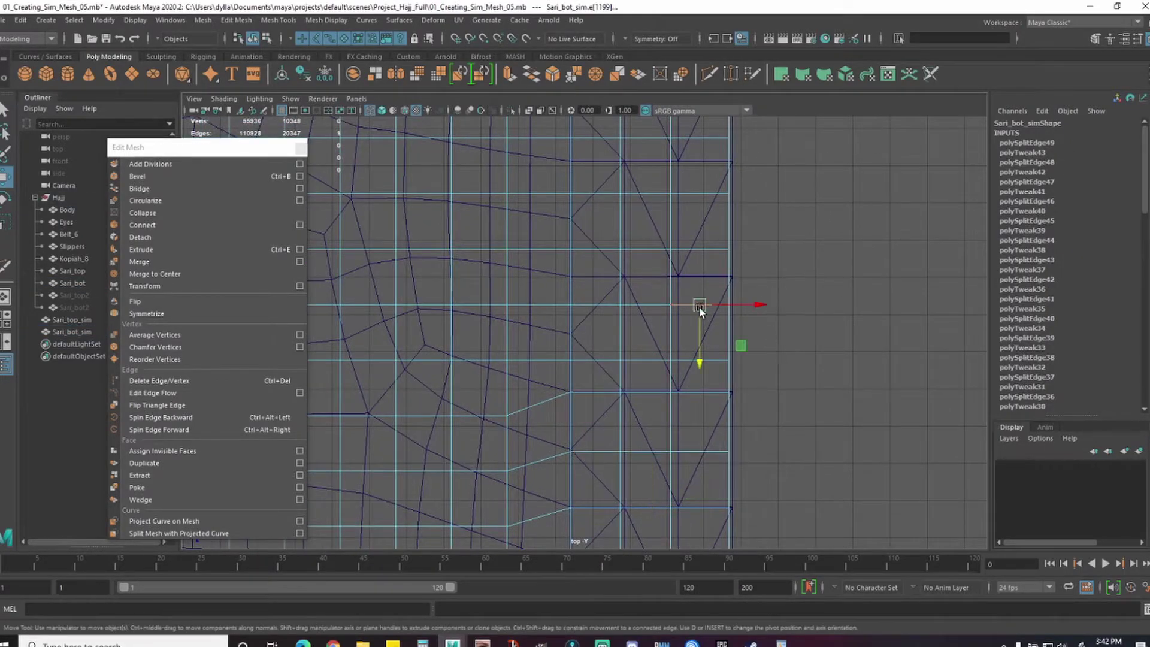
{"action": "left_click", "coordinate": [647, 304], "text": "shift"}
{"action": "left_click", "coordinate": [599, 305], "text": "shift"}
{"action": "left_click_drag", "start_coordinate": [651, 354], "coordinate": [650, 332]}
{"action": "key", "text": "g"}
- Raise the strip-edge row directly beneath the newly detached row midway between the neighbouring Sari_bot lines
{"action": "left_click", "coordinate": [704, 356]}
{"action": "left_click", "coordinate": [647, 359], "text": "shift"}
{"action": "left_click", "coordinate": [599, 359], "text": "shift"}
{"action": "left_click_drag", "start_coordinate": [649, 415], "coordinate": [649, 390]}
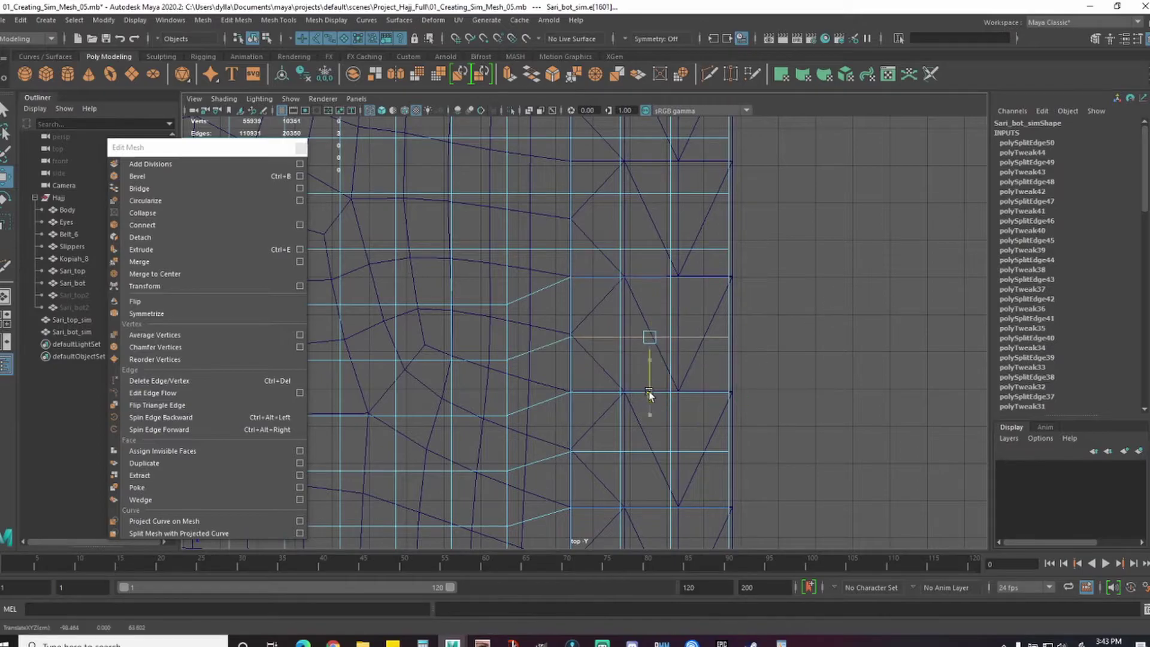
- Raise the following pair of strip-edge rows so the upper sits on the next Sari_bot line and the lower sits halfway
{"action": "middle_click_drag", "start_coordinate": [702, 232], "coordinate": [711, 319], "text": "alt"}
{"action": "left_click", "coordinate": [701, 330]}
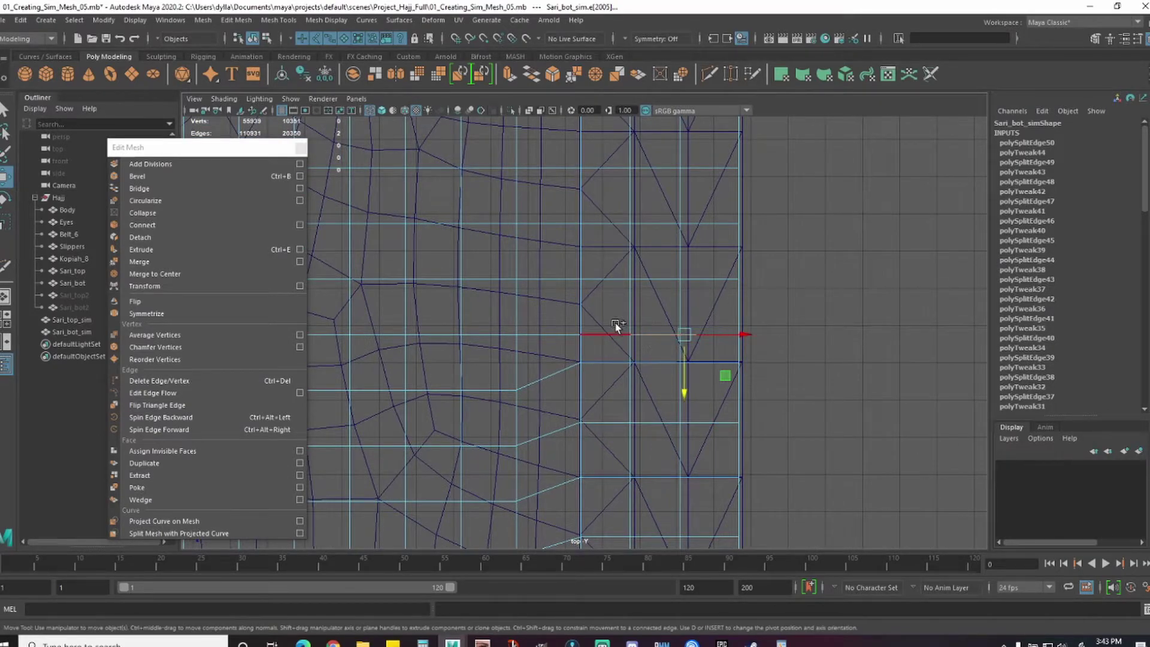
{"action": "left_click_drag", "start_coordinate": [659, 388], "coordinate": [659, 308]}
{"action": "left_click", "coordinate": [712, 276]}
{"action": "left_click", "coordinate": [653, 278], "text": "shift"}
{"action": "left_click", "coordinate": [605, 277], "text": "shift"}
{"action": "left_click", "coordinate": [711, 310]}
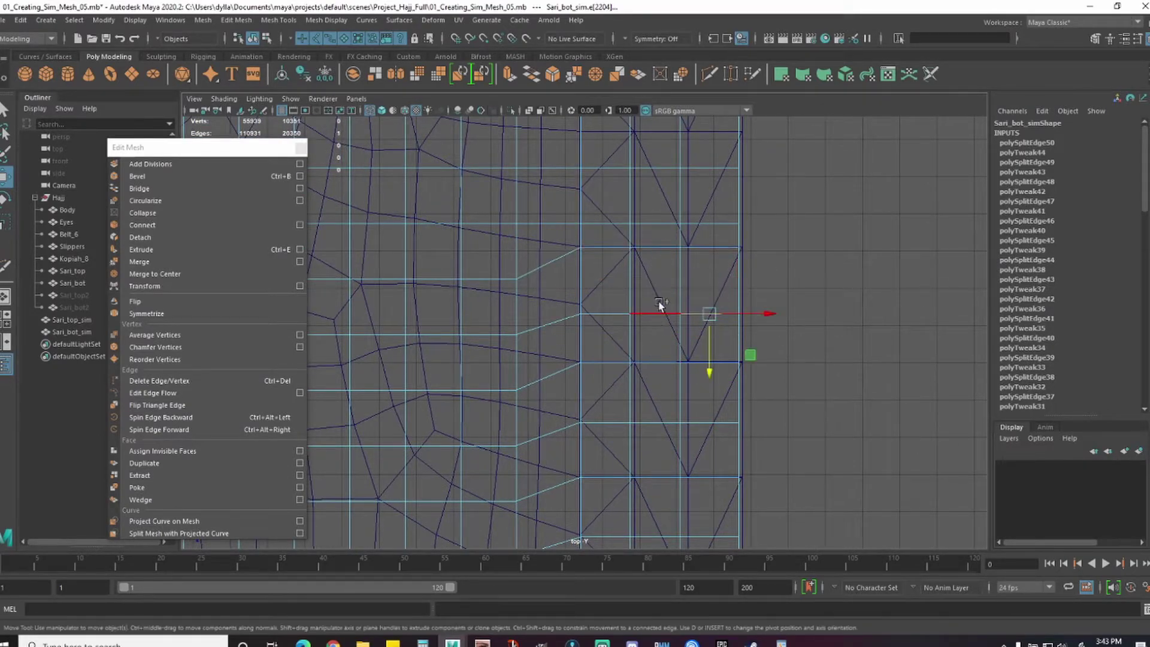
{"action": "left_click", "coordinate": [658, 310], "text": "shift"}
{"action": "left_click_drag", "start_coordinate": [659, 365], "coordinate": [660, 356]}
- Detach the three strip edges of the upper row aligned with the Sari_bot horizontal line
{"action": "middle_click_drag", "start_coordinate": [792, 261], "coordinate": [779, 332], "text": "alt"}
{"action": "left_click", "coordinate": [716, 320]}
{"action": "left_click", "coordinate": [700, 318]}
{"action": "left_click", "coordinate": [646, 318], "text": "shift"}
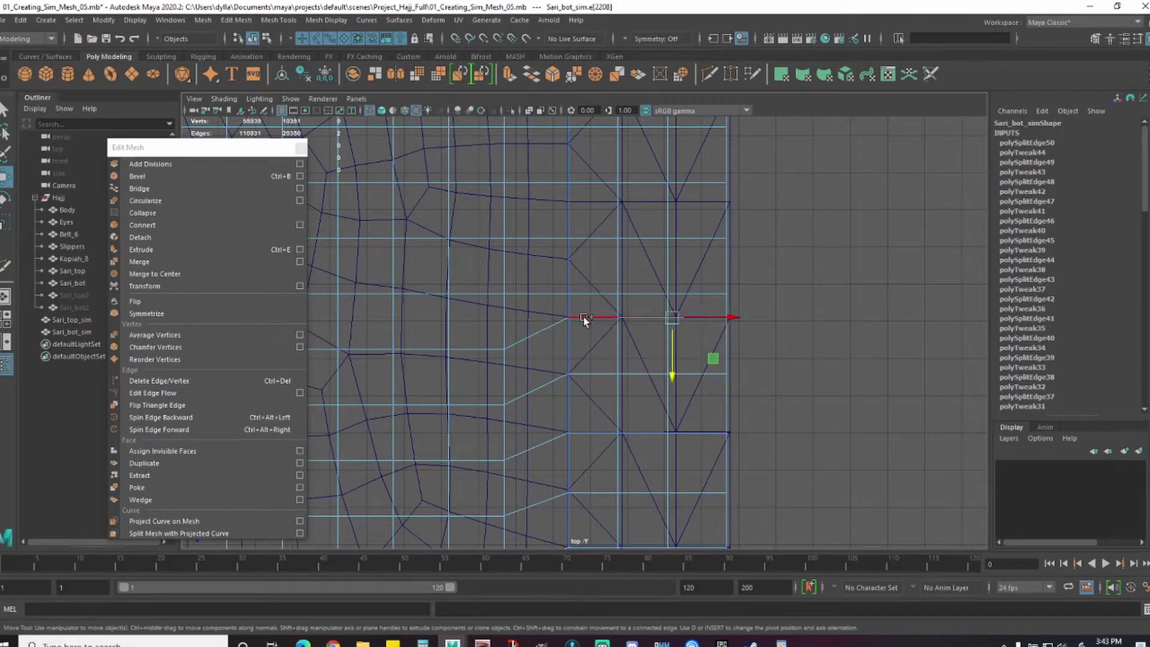
{"action": "key", "text": "q"}
- Raise the next pair of strip-edge rows to the Sari_bot line and its midway level, detaching the upper row
{"action": "key", "text": "w"}
{"action": "left_click_drag", "start_coordinate": [650, 351], "coordinate": [654, 273]}
{"action": "left_click", "coordinate": [704, 240]}
{"action": "left_click", "coordinate": [646, 240], "text": "shift"}
{"action": "left_click", "coordinate": [602, 240], "text": "shift"}
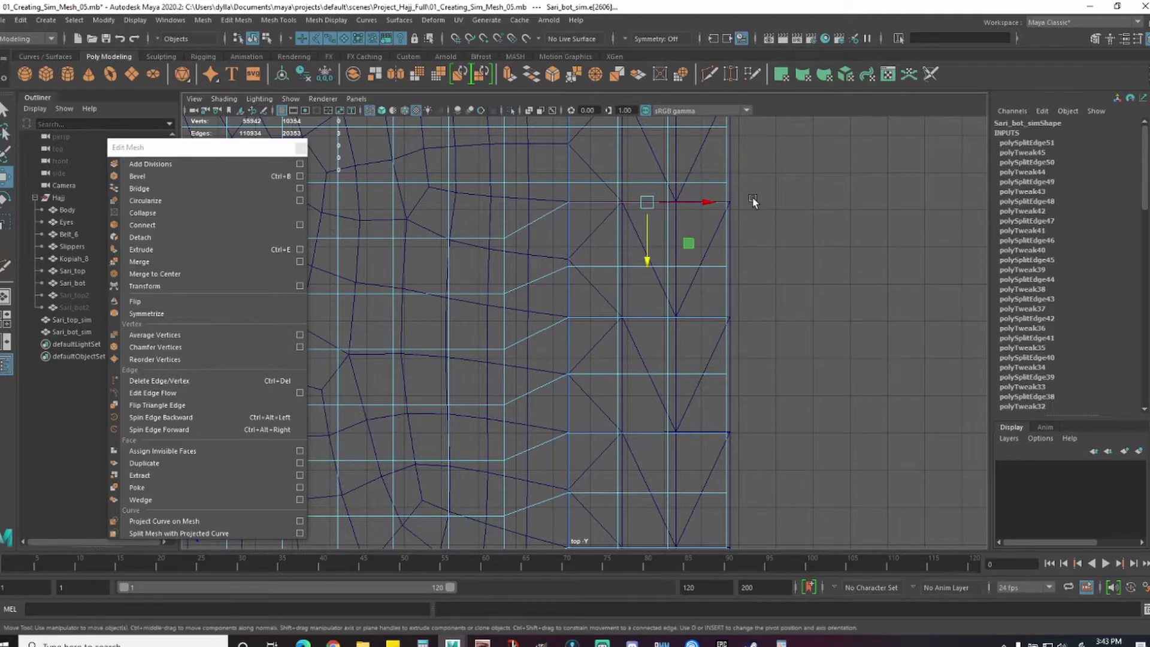
{"action": "left_click", "coordinate": [643, 263], "text": "shift"}
{"action": "left_click", "coordinate": [596, 266], "text": "shift"}
{"action": "left_click_drag", "start_coordinate": [648, 323], "coordinate": [647, 316]}
- Raise the strip-edge row just above the detached one slightly, and the third row above it by a larger amount
{"action": "middle_click_drag", "start_coordinate": [781, 127], "coordinate": [792, 269], "text": "alt"}
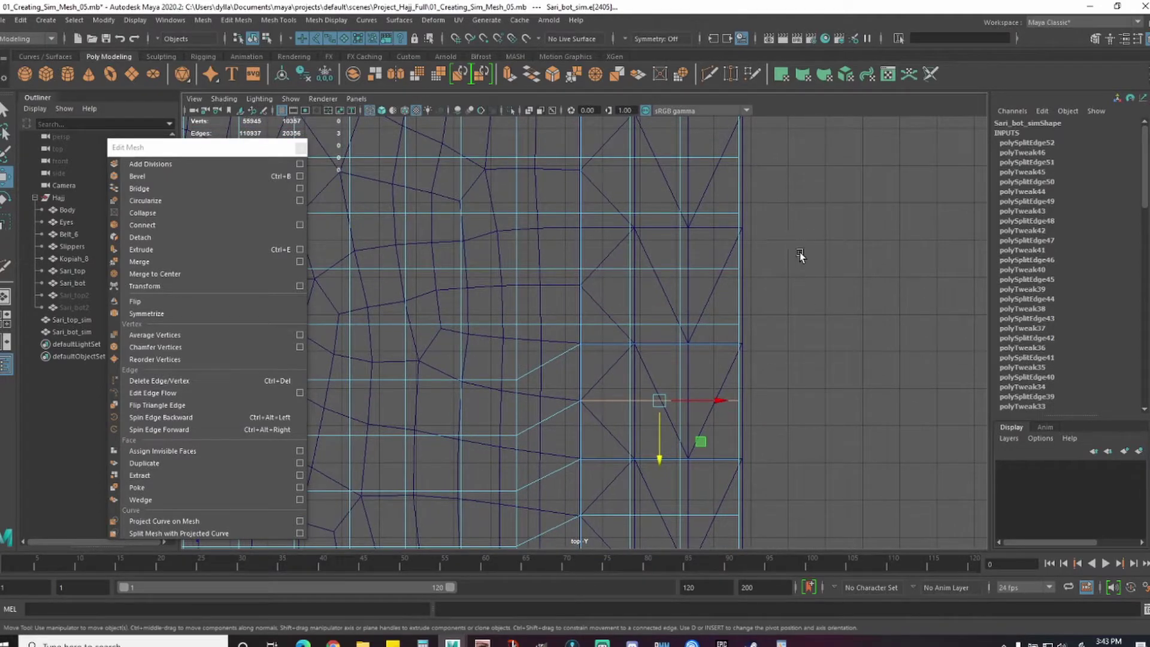
{"action": "scroll", "coordinate": [540, 264], "scroll_direction": "down", "scroll_amount": 2}
{"action": "left_click", "coordinate": [698, 327]}
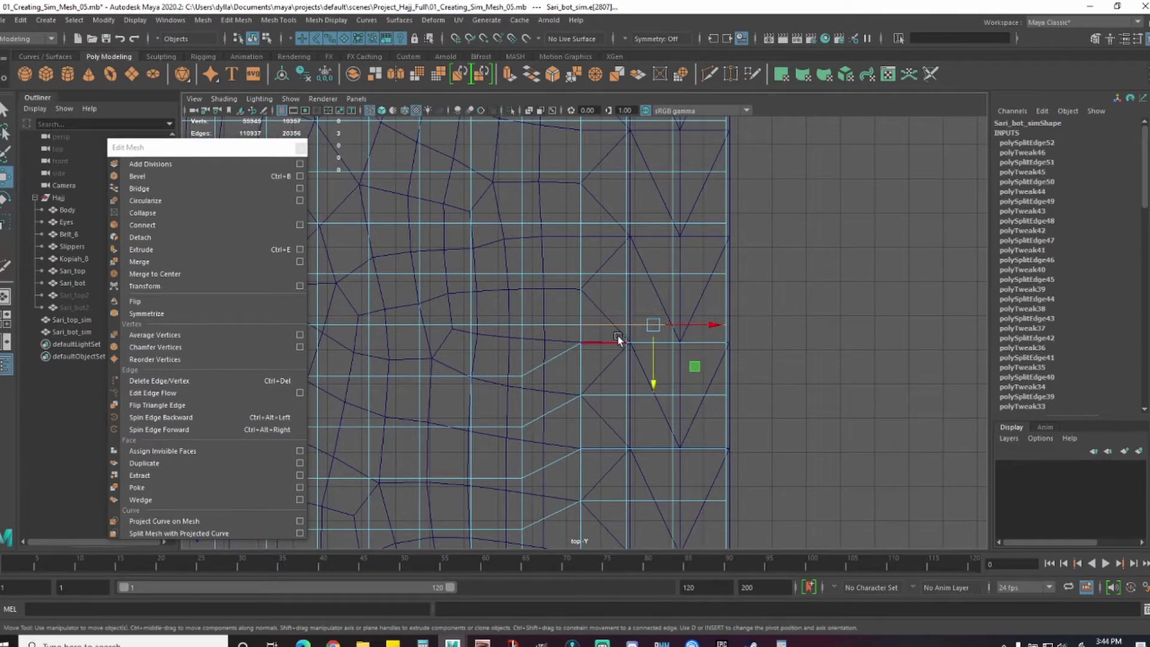
{"action": "left_click_drag", "start_coordinate": [654, 382], "coordinate": [656, 372]}
{"action": "left_click", "coordinate": [659, 226]}
{"action": "left_click_drag", "start_coordinate": [657, 282], "coordinate": [658, 254]}
- Raise the row between them onto the Sari_bot line and detach it, then center the row below between the lines
{"action": "left_click", "coordinate": [695, 275]}
{"action": "left_click", "coordinate": [653, 276], "text": "shift"}
{"action": "left_click", "coordinate": [614, 275], "text": "shift"}
{"action": "left_click_drag", "start_coordinate": [656, 335], "coordinate": [654, 298]}
{"action": "left_click", "coordinate": [697, 312]}
{"action": "left_click", "coordinate": [653, 310], "text": "shift"}
{"action": "left_click", "coordinate": [606, 311], "text": "shift"}
{"action": "left_click_drag", "start_coordinate": [653, 368], "coordinate": [654, 351]}
- Raise the three strip edges two rows above the detached row close to the next Sari_bot horizontal line
{"action": "middle_click_drag", "start_coordinate": [691, 239], "coordinate": [680, 339], "text": "alt"}
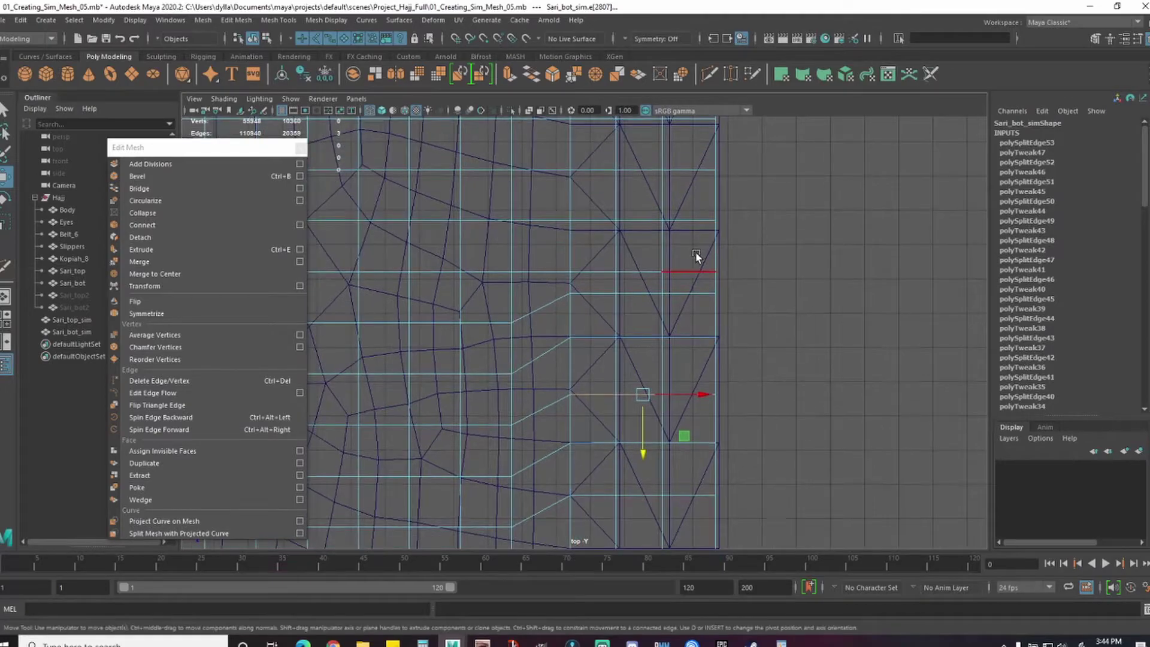
{"action": "left_click", "coordinate": [689, 271]}
{"action": "left_click", "coordinate": [644, 272], "text": "shift"}
{"action": "left_click", "coordinate": [600, 272], "text": "shift"}
{"action": "left_click_drag", "start_coordinate": [642, 328], "coordinate": [642, 292]}
{"action": "left_click", "coordinate": [651, 295]}
{"action": "left_click_drag", "start_coordinate": [640, 352], "coordinate": [640, 347]}
{"action": "key", "text": "ctrl+z"}
{"action": "key", "text": "ctrl+z"}
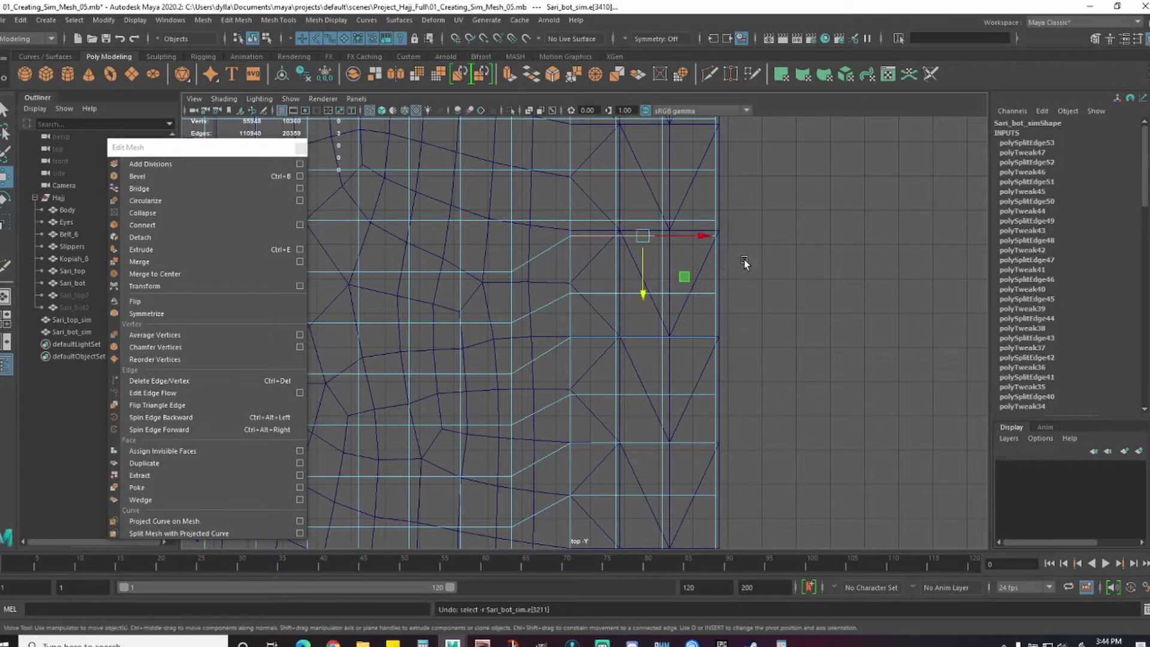
- Fit the raised row exactly onto the Sari_bot line and detach it, centering the strip-edge row below between the lines
{"action": "left_click_drag", "start_coordinate": [644, 294], "coordinate": [645, 288]}
{"action": "left_click", "coordinate": [689, 293]}
{"action": "key", "text": "q"}
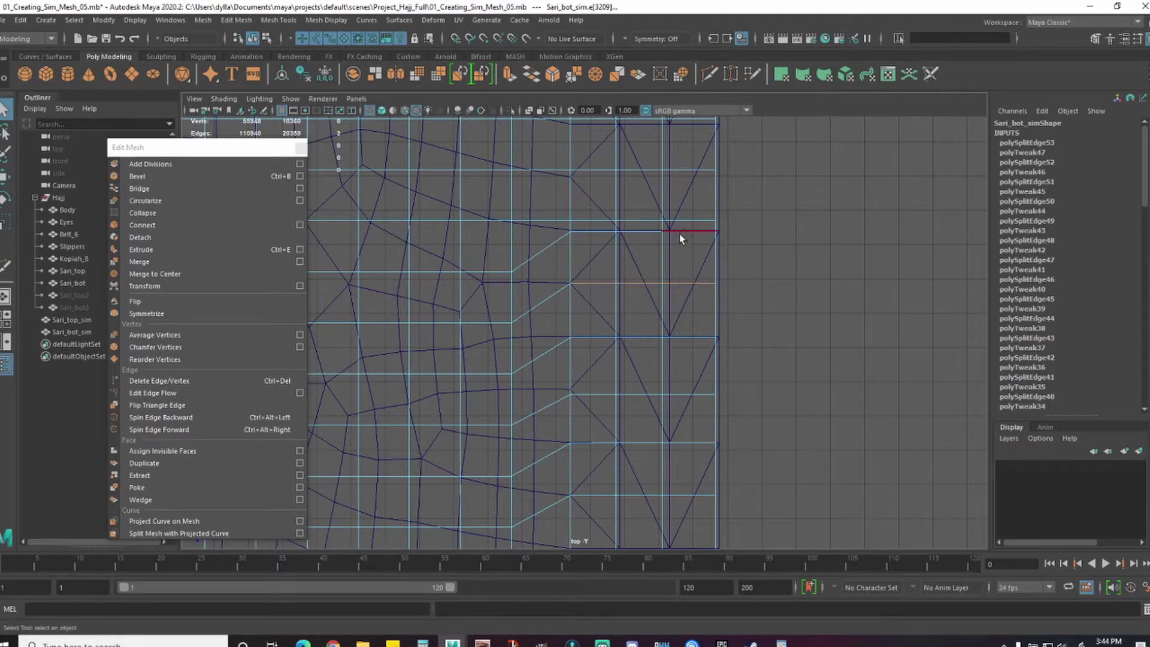
{"action": "left_click", "coordinate": [654, 235]}
- Raise the first three-edge strip row above the newly detached row about a third of the way to the next Sari_bot line
{"action": "middle_click_drag", "start_coordinate": [822, 253], "coordinate": [798, 383], "text": "alt"}
{"action": "scroll", "coordinate": [798, 383], "scroll_direction": "up", "scroll_amount": 2}
{"action": "left_click", "coordinate": [569, 353], "text": "shift"}
{"action": "key", "text": "w"}
{"action": "left_click_drag", "start_coordinate": [628, 411], "coordinate": [629, 385]}
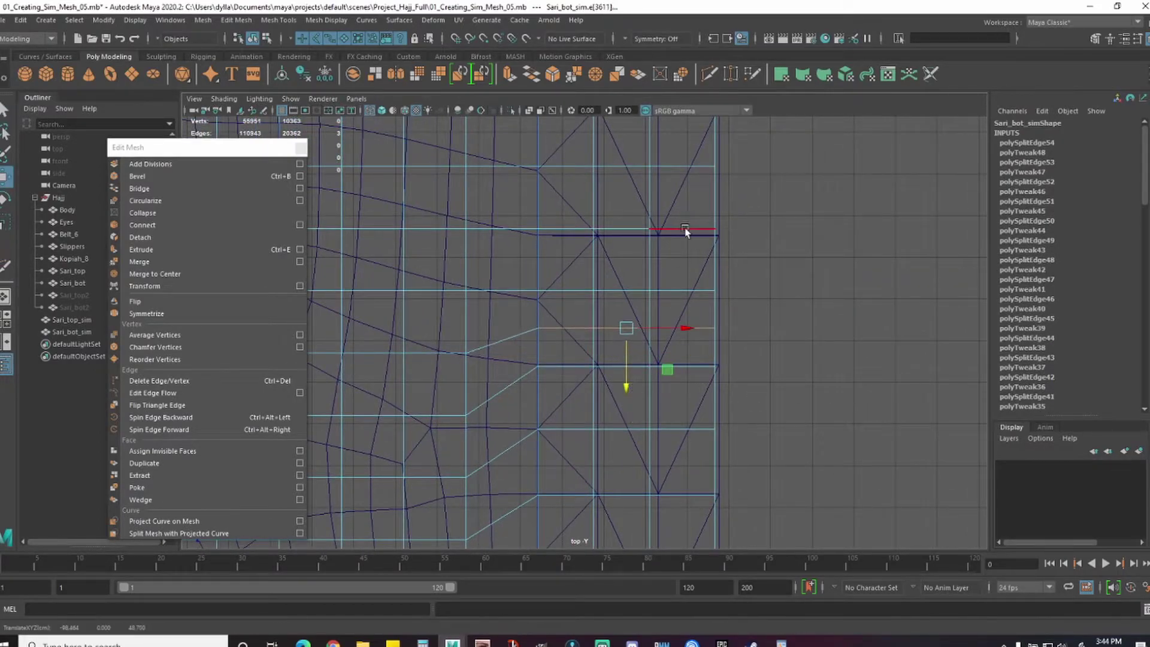
- Lower the third strip row onto the next Sari_bot line and detach it, then raise the row beneath to even the spacing
{"action": "left_click", "coordinate": [684, 229]}
{"action": "left_click", "coordinate": [623, 229], "text": "shift"}
{"action": "left_click", "coordinate": [569, 229], "text": "shift"}
{"action": "left_click_drag", "start_coordinate": [627, 286], "coordinate": [627, 294]}
{"action": "left_click", "coordinate": [636, 292]}
{"action": "left_click_drag", "start_coordinate": [627, 349], "coordinate": [627, 337]}
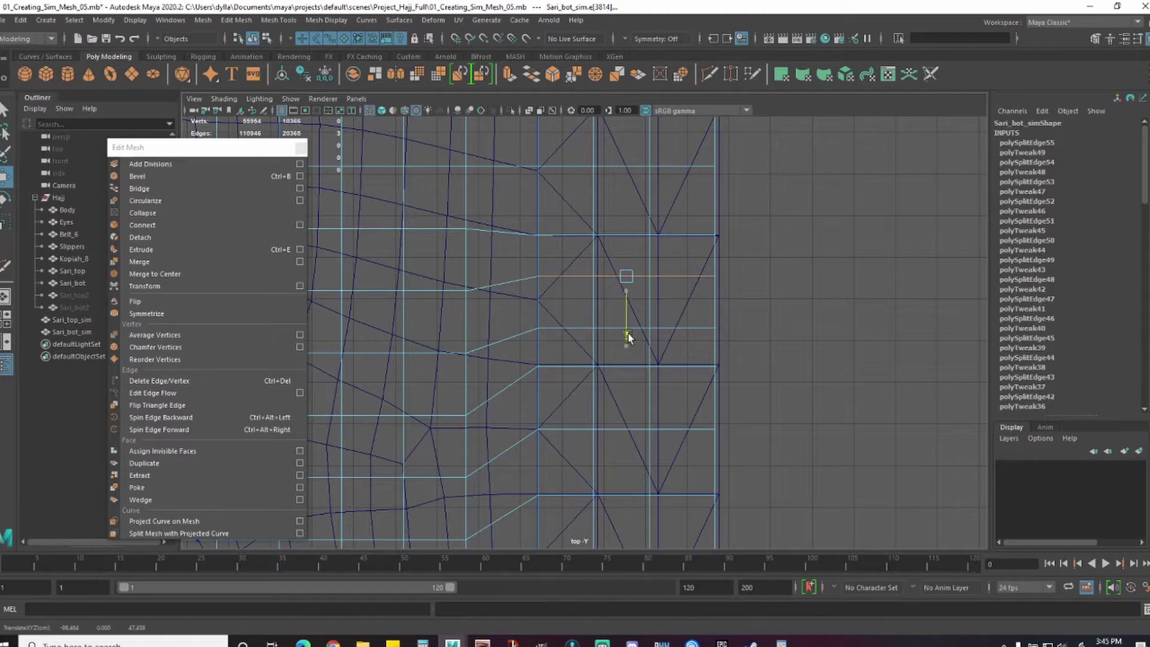
- Detach the strip-edge rows at the next two Sari_bot horizontal lines, nudging the second row onto its line
{"action": "middle_click_drag", "start_coordinate": [774, 171], "coordinate": [773, 314], "text": "alt"}
{"action": "right_click_drag", "start_coordinate": [680, 314], "coordinate": [675, 252]}
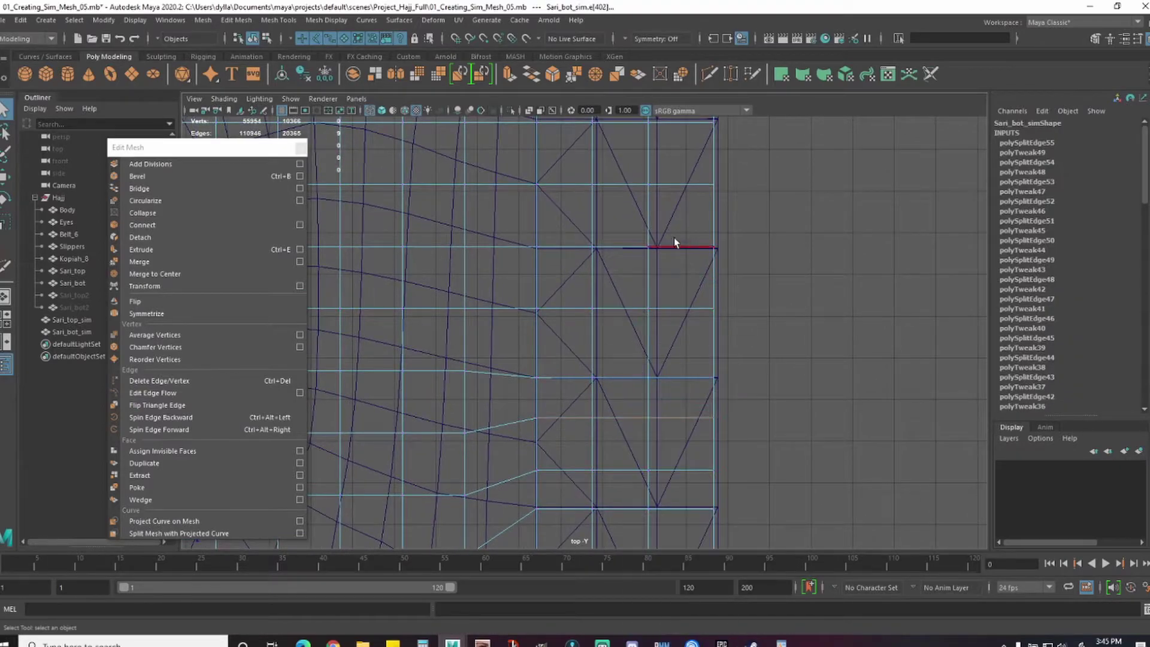
{"action": "left_click", "coordinate": [242, 239]}
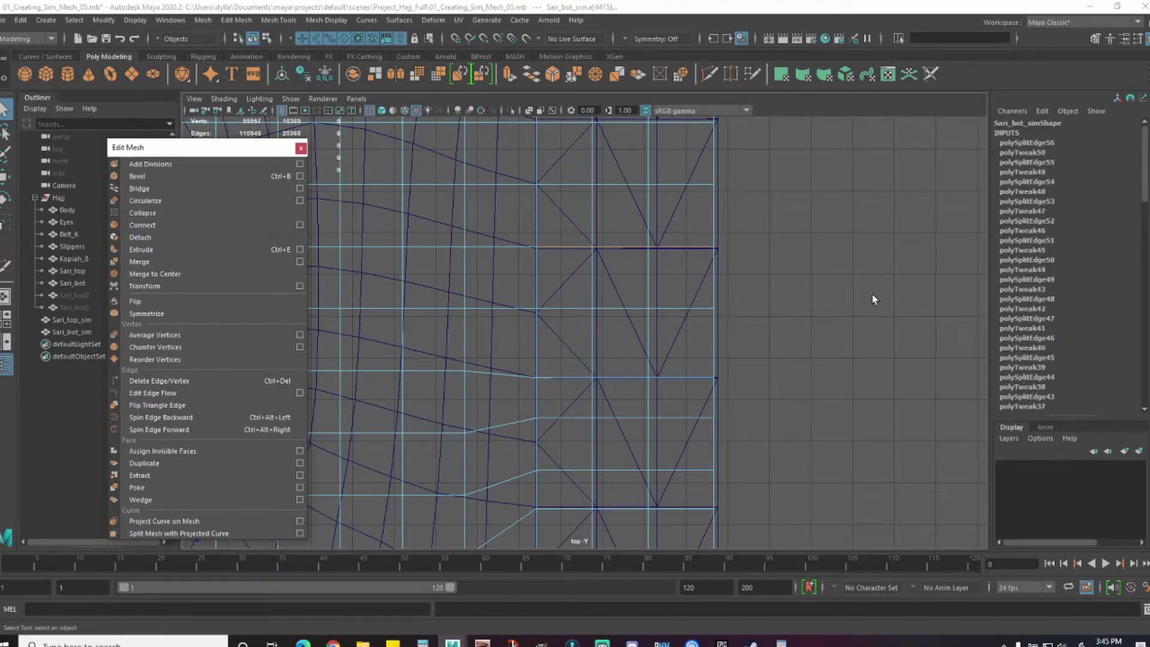
{"action": "scroll", "coordinate": [553, 308], "scroll_direction": "down", "scroll_amount": 5}
{"action": "scroll", "coordinate": [537, 262], "scroll_direction": "up", "scroll_amount": 5}
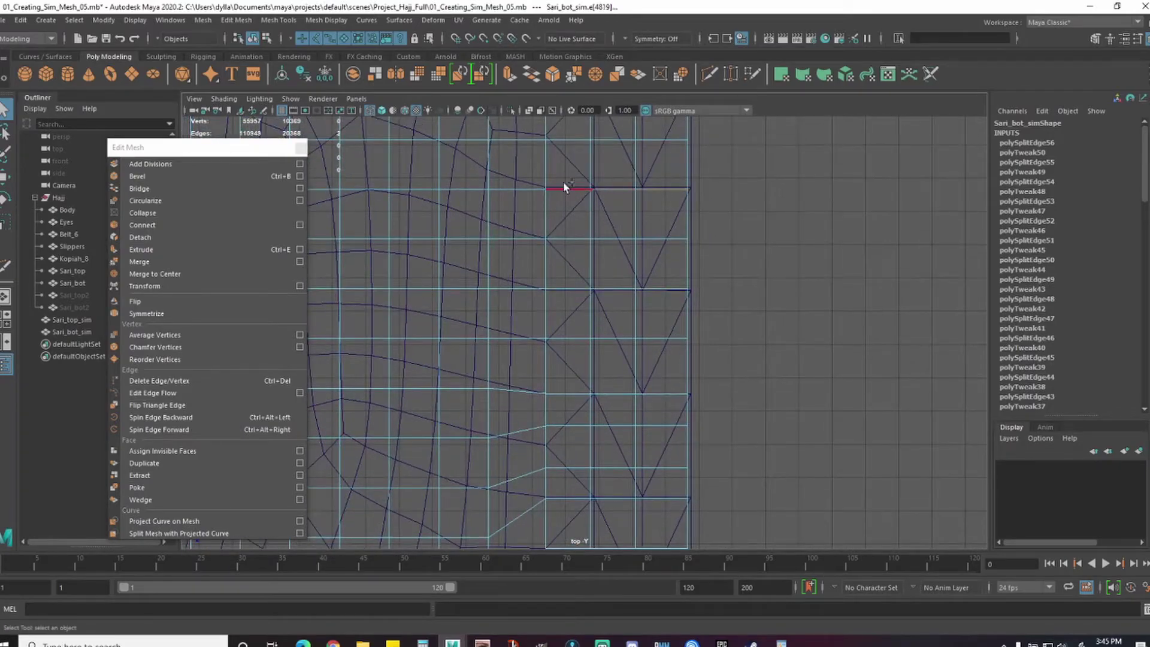
{"action": "key", "text": "w"}
{"action": "key", "text": "g"}
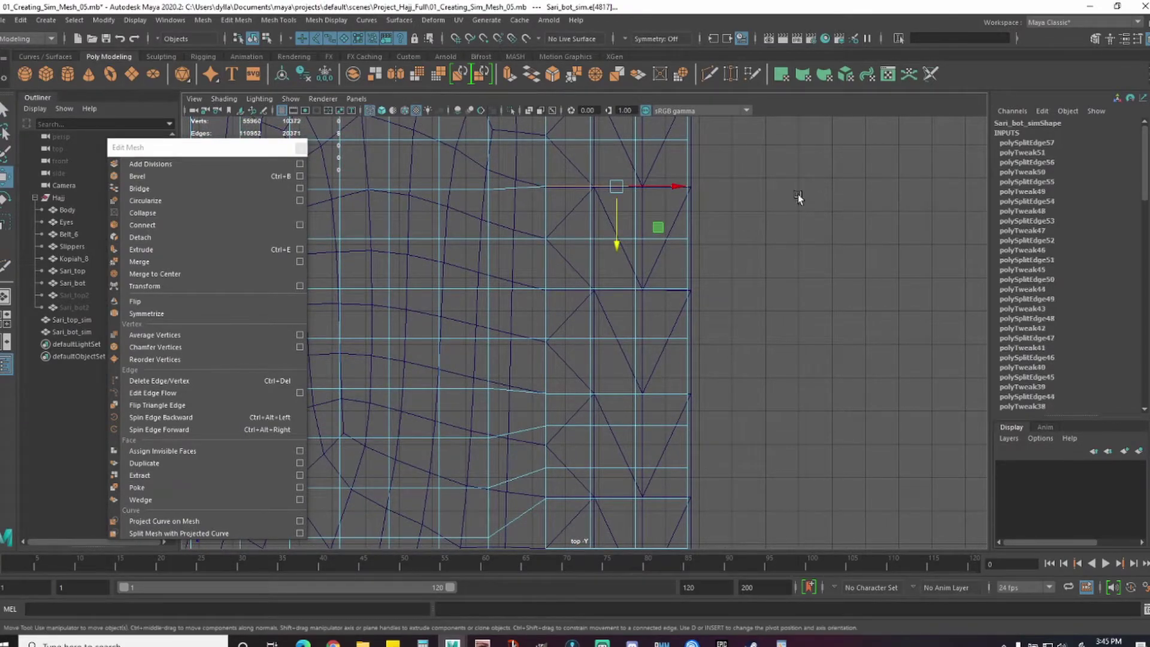
- Align the strip-edge rows at the following two Sari_bot horizontal lines with those lines and detach each row
{"action": "middle_click_drag", "start_coordinate": [797, 194], "coordinate": [799, 359], "text": "alt"}
{"action": "left_click", "coordinate": [658, 250]}
{"action": "key", "text": "g"}
{"action": "middle_click_drag", "start_coordinate": [786, 224], "coordinate": [795, 314], "text": "alt"}
{"action": "left_click", "coordinate": [629, 244]}
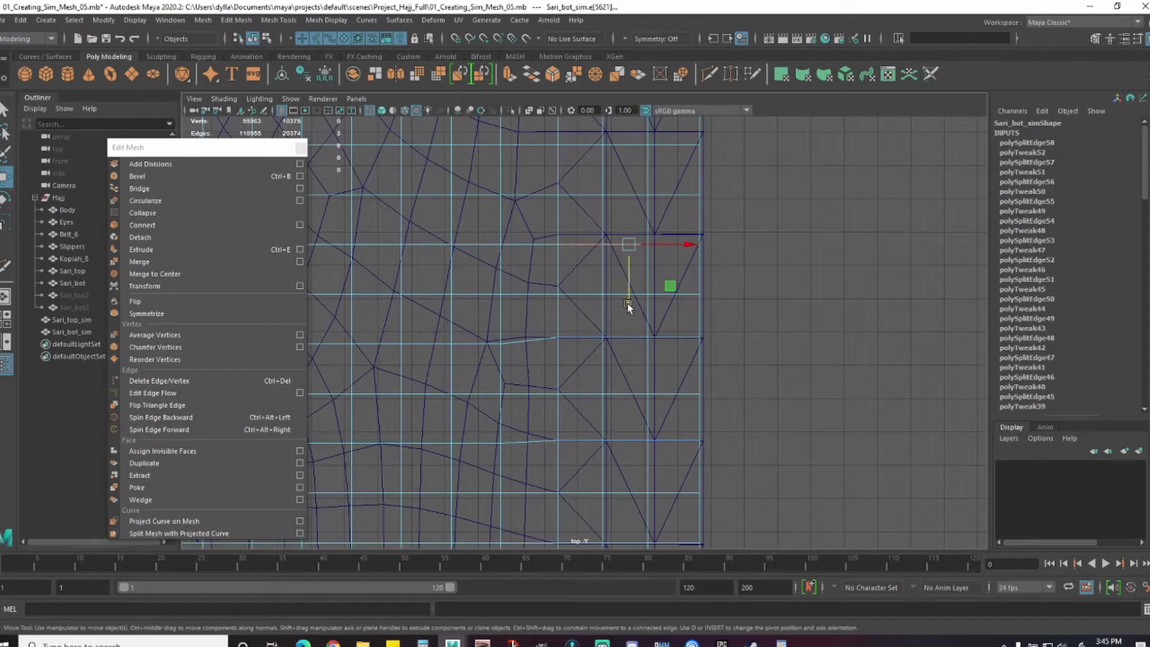
{"action": "left_click_drag", "start_coordinate": [629, 305], "coordinate": [629, 295]}
{"action": "key", "text": "g"}
- Raise the three strip edges at the next Sari_bot horizontal line onto it and detach that row
{"action": "middle_click_drag", "start_coordinate": [755, 197], "coordinate": [752, 301], "text": "alt"}
{"action": "left_click", "coordinate": [627, 250]}
{"action": "left_click_drag", "start_coordinate": [627, 310], "coordinate": [628, 297]}
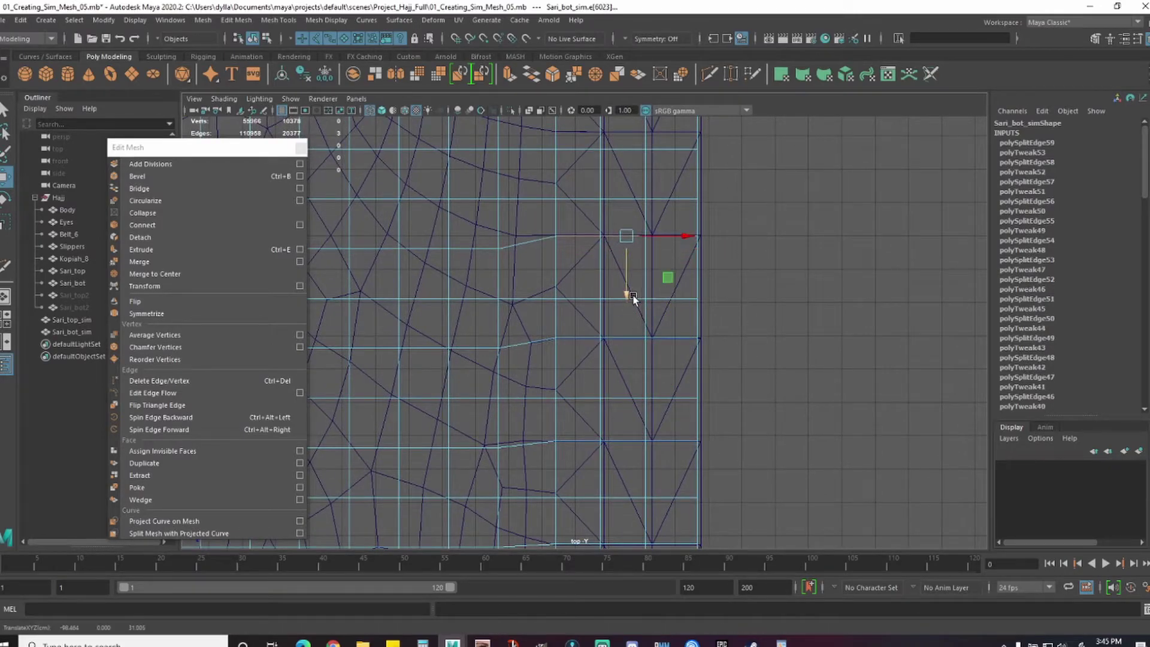
{"action": "key", "text": "g"}
- Raise the next two strip-edge rows, one midway and one onto the Sari_bot line, and detach the upper row
{"action": "middle_click_drag", "start_coordinate": [754, 226], "coordinate": [762, 292], "text": "alt"}
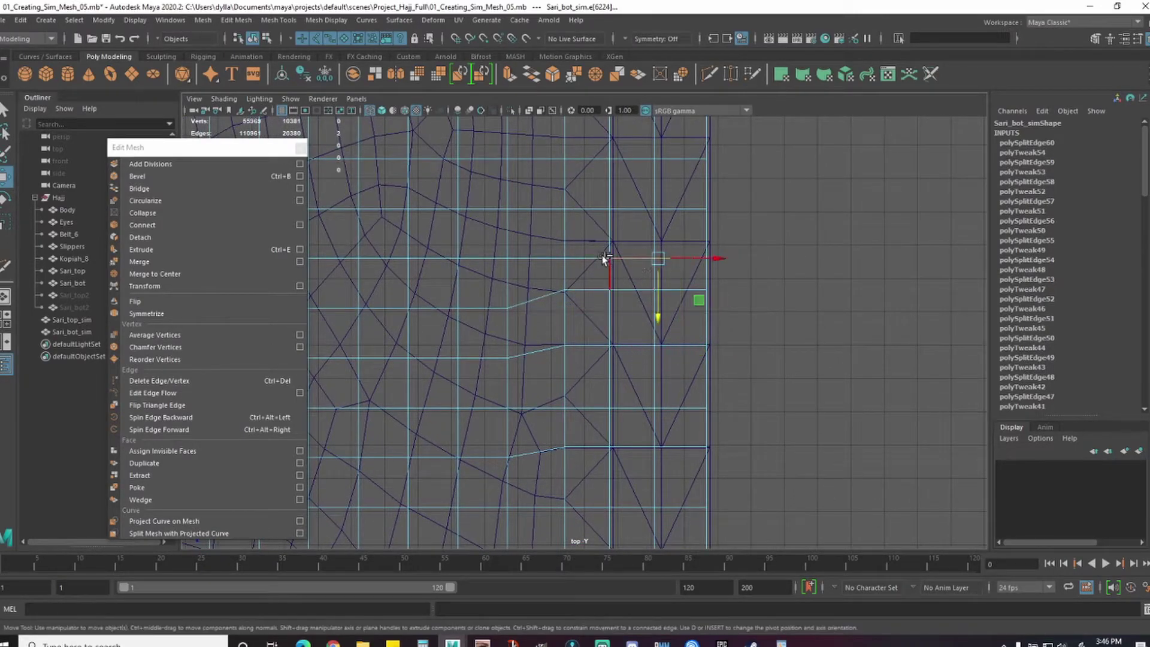
{"action": "left_click", "coordinate": [604, 250]}
{"action": "key", "text": "g"}
- Raise the next pair of strip-edge rows, placing the upper on the Sari_bot horizontal line and the lower halfway beneath it
{"action": "middle_click_drag", "start_coordinate": [786, 252], "coordinate": [790, 309], "text": "alt"}
{"action": "left_click", "coordinate": [686, 226]}
{"action": "double_click", "coordinate": [604, 226], "text": "shift"}
{"action": "left_click_drag", "start_coordinate": [642, 281], "coordinate": [642, 262]}
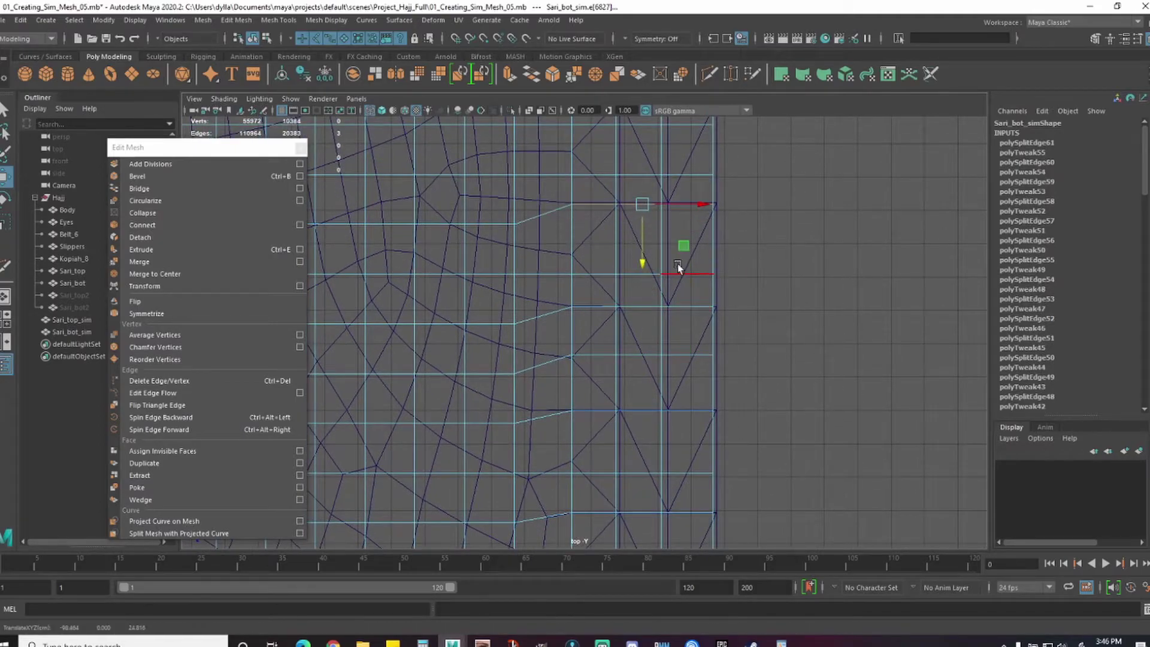
{"action": "left_click", "coordinate": [679, 274]}
{"action": "double_click", "coordinate": [604, 275], "text": "shift"}
{"action": "left_click_drag", "start_coordinate": [641, 328], "coordinate": [641, 306]}
- Reselect the three strip edges of the upper row on the Sari_bot line and detach them
{"action": "middle_click_drag", "start_coordinate": [719, 221], "coordinate": [719, 296], "text": "alt"}
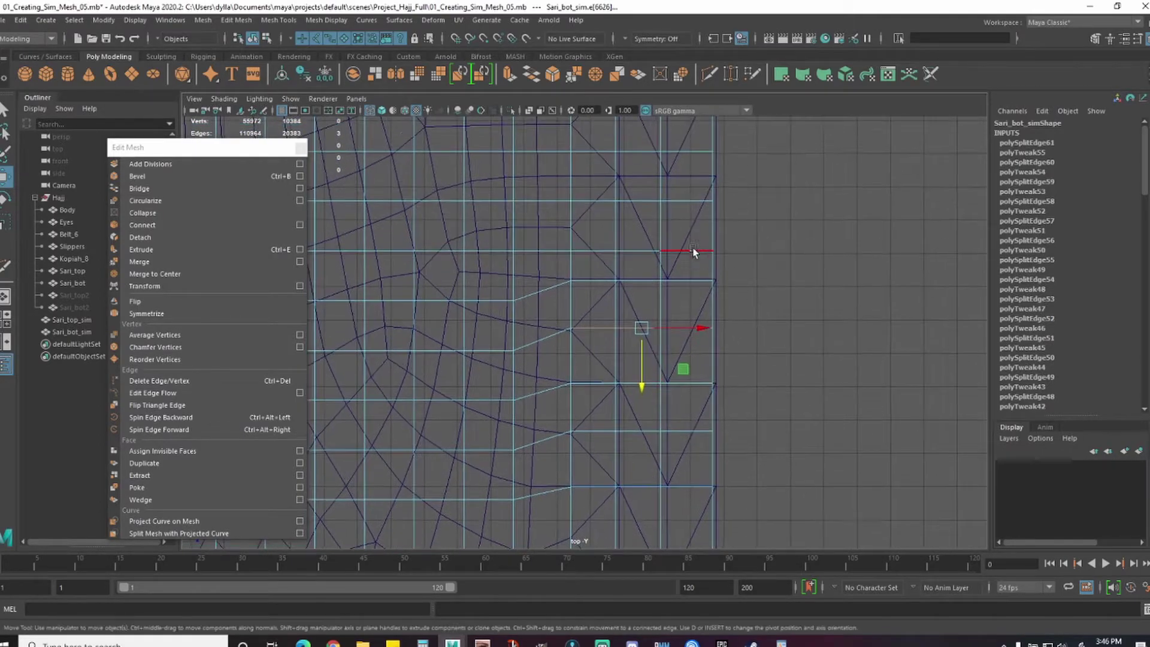
{"action": "key", "text": "F9"}
{"action": "left_click", "coordinate": [661, 282]}
{"action": "key", "text": "F10"}
{"action": "left_click", "coordinate": [684, 280]}
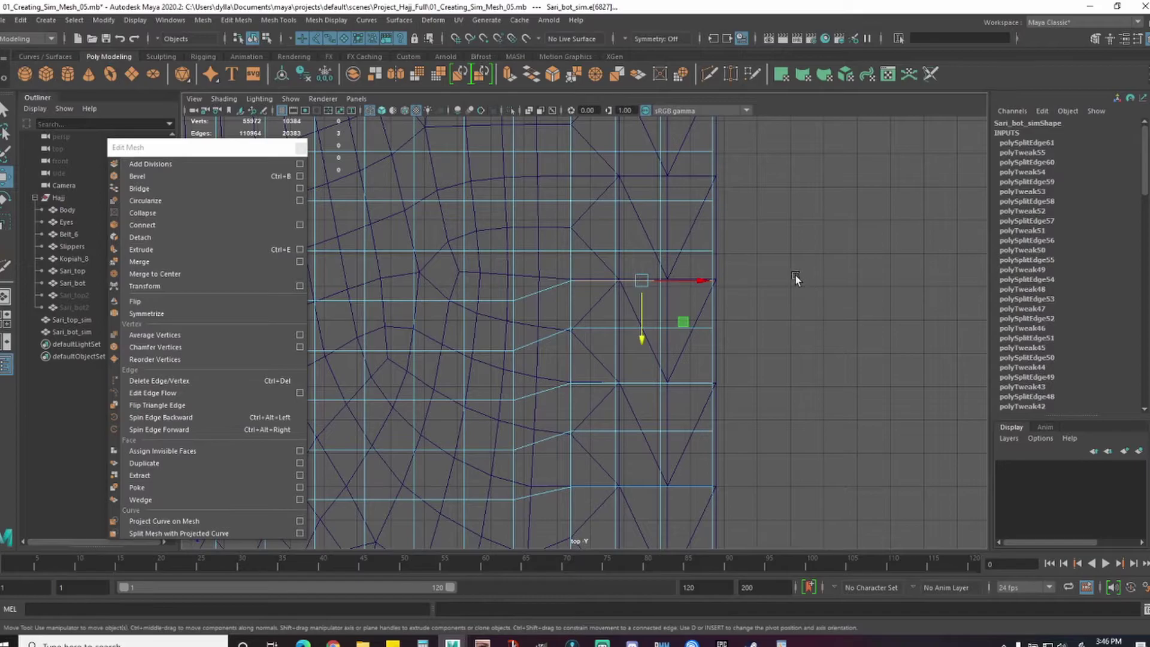
{"action": "key", "text": "q"}
- Raise the second strip-edge row above the detached one onto the next Sari_bot horizontal line
{"action": "left_click", "coordinate": [626, 189]}
{"action": "left_click", "coordinate": [635, 198]}
{"action": "left_click", "coordinate": [683, 202], "text": "shift"}
{"action": "left_click", "coordinate": [693, 227], "text": "shift"}
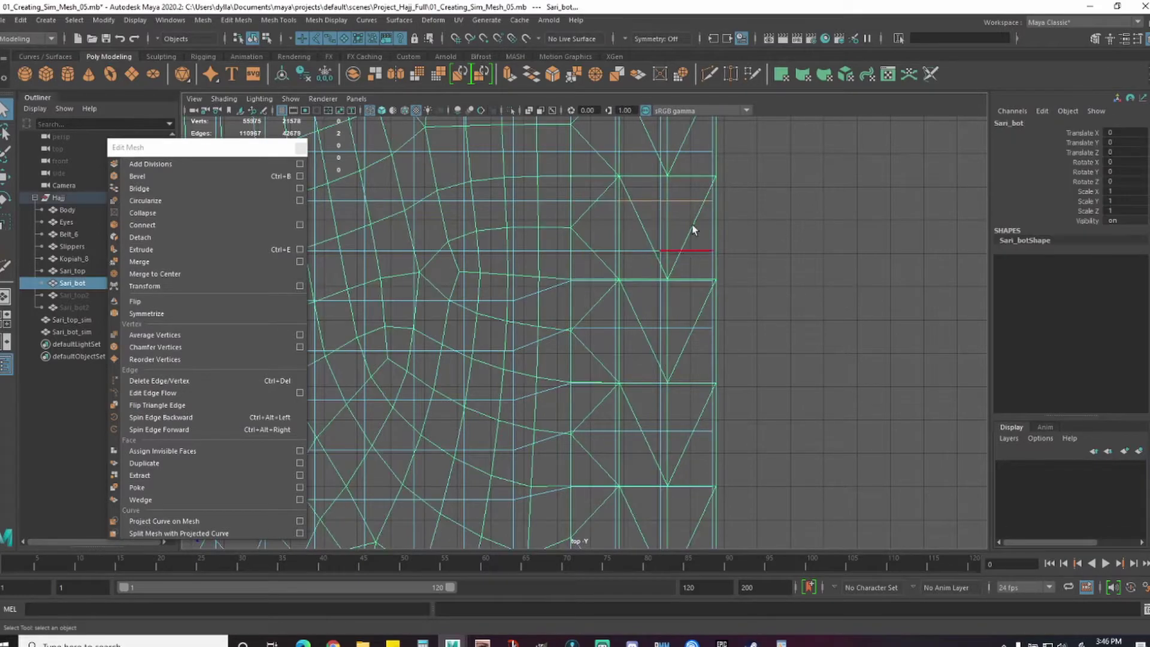
{"action": "key", "text": "ctrl+z"}
{"action": "key", "text": "w"}
{"action": "left_click_drag", "start_coordinate": [642, 256], "coordinate": [643, 232]}
- Raise the three strip edges of the intermediate row of Sari_bot_sim to halfway between the neighbouring Sari_bot horizontal lines
{"action": "left_click", "coordinate": [683, 251]}
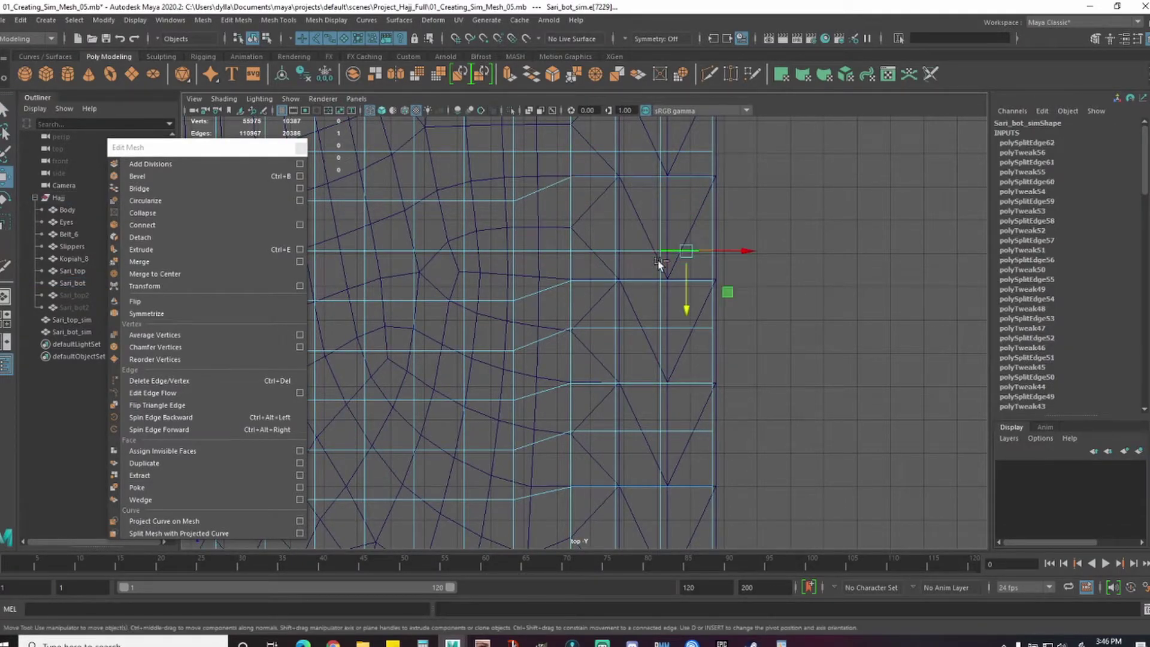
{"action": "left_click", "coordinate": [640, 252], "text": "shift"}
{"action": "left_click", "coordinate": [599, 251], "text": "shift"}
{"action": "left_click_drag", "start_coordinate": [642, 305], "coordinate": [643, 282]}
{"action": "middle_click_drag", "start_coordinate": [785, 182], "coordinate": [787, 345], "text": "alt"}
- Detach the strip edges on the Sari_bot line and raise the three-edge row directly above them to midway
{"action": "left_click", "coordinate": [688, 339]}
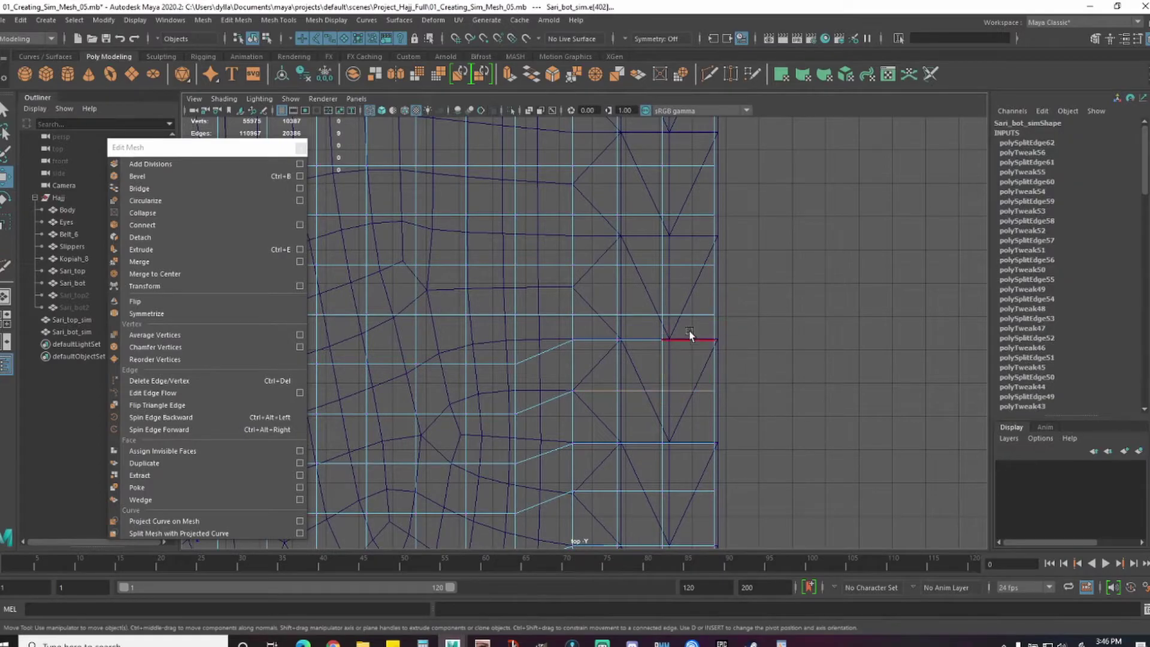
{"action": "left_click", "coordinate": [692, 314]}
{"action": "left_click", "coordinate": [642, 314], "text": "shift"}
{"action": "left_click", "coordinate": [598, 314], "text": "shift"}
{"action": "key", "text": "g"}
- Raise the following row of three strip edges onto the next Sari_bot horizontal line and detach it
{"action": "left_click", "coordinate": [689, 265]}
{"action": "left_click", "coordinate": [642, 265], "text": "shift"}
{"action": "left_click_drag", "start_coordinate": [644, 372], "coordinate": [644, 294]}
{"action": "left_click", "coordinate": [597, 266], "text": "shift"}
{"action": "key", "text": "g"}
{"action": "middle_click_drag", "start_coordinate": [781, 233], "coordinate": [799, 301], "text": "alt"}
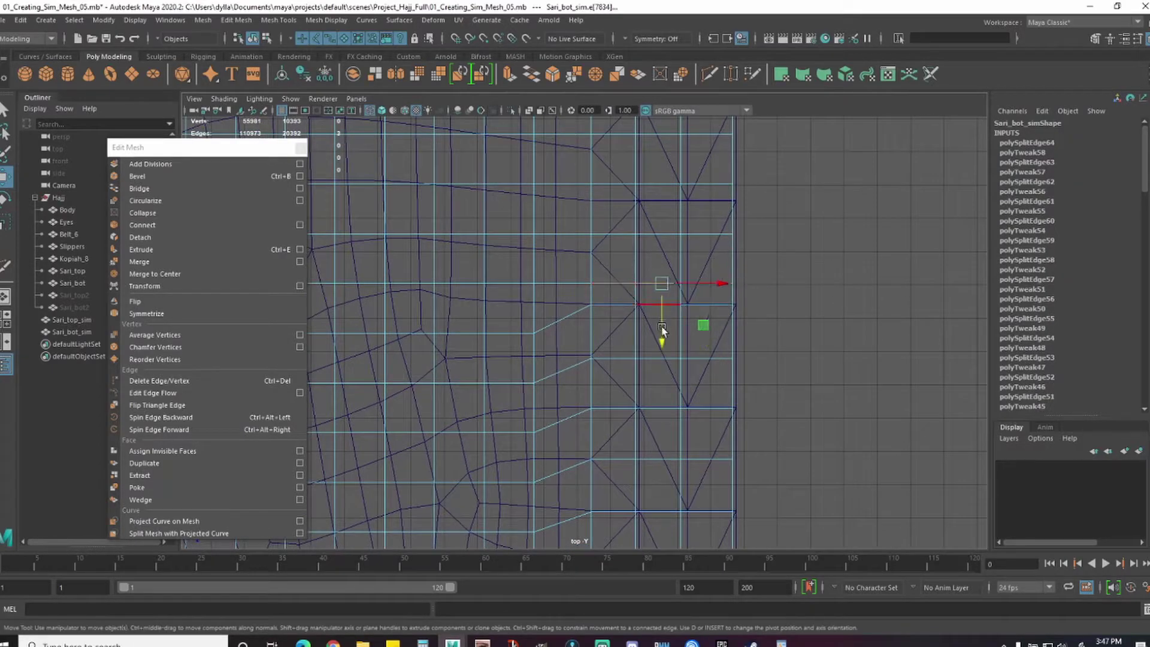
- Raise the next two three-edge strip rows, the lower midway and the upper onto the Sari_bot line, and detach the upper
{"action": "left_click", "coordinate": [707, 234]}
{"action": "left_click", "coordinate": [659, 234], "text": "shift"}
{"action": "left_click_drag", "start_coordinate": [662, 328], "coordinate": [663, 257]}
{"action": "left_click", "coordinate": [615, 234], "text": "shift"}
{"action": "key", "text": "g"}
{"action": "middle_click_drag", "start_coordinate": [808, 204], "coordinate": [819, 334], "text": "alt"}
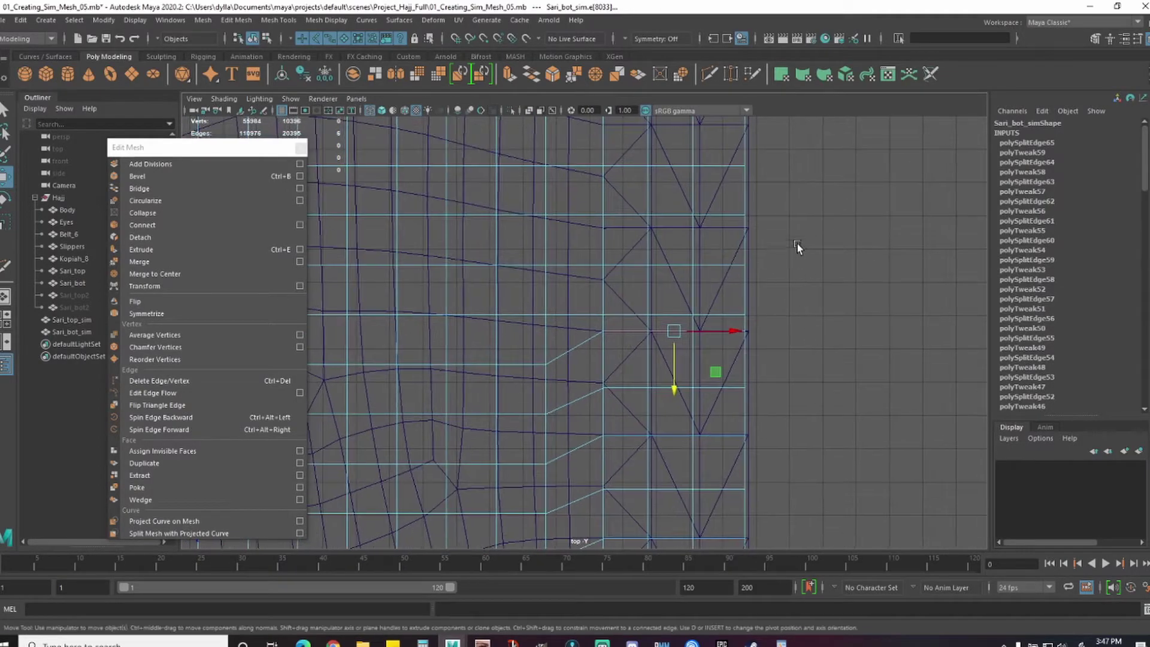
- Raise the first three-edge strip row above the detached one about a third of the way to the next Sari_bot line
{"action": "left_click", "coordinate": [719, 314]}
{"action": "left_click", "coordinate": [669, 315], "text": "shift"}
{"action": "left_click", "coordinate": [626, 314], "text": "shift"}
{"action": "left_click_drag", "start_coordinate": [674, 364], "coordinate": [674, 342]}
- Lower the third strip row above the detached one onto the next Sari_bot horizontal line and detach its three edges
{"action": "left_click", "coordinate": [718, 214]}
{"action": "left_click", "coordinate": [671, 214], "text": "shift"}
{"action": "left_click", "coordinate": [626, 212], "text": "shift"}
{"action": "left_click_drag", "start_coordinate": [674, 268], "coordinate": [675, 280]}
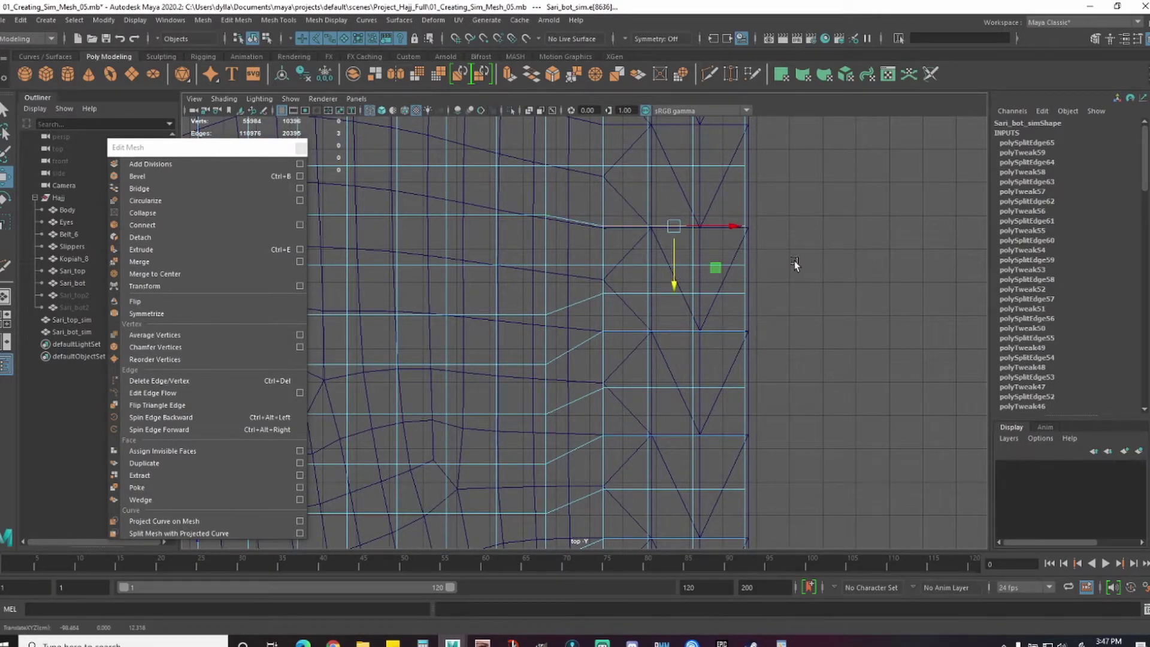
{"action": "key", "text": "g"}
- Raise the remaining middle row of three strip edges slightly to even the spacing between the two detached rows
{"action": "left_click", "coordinate": [719, 265]}
{"action": "left_click", "coordinate": [670, 264], "text": "shift"}
{"action": "left_click", "coordinate": [625, 265], "text": "shift"}
{"action": "left_click_drag", "start_coordinate": [675, 320], "coordinate": [675, 314]}
{"action": "middle_click_drag", "start_coordinate": [702, 221], "coordinate": [700, 310], "text": "alt"}
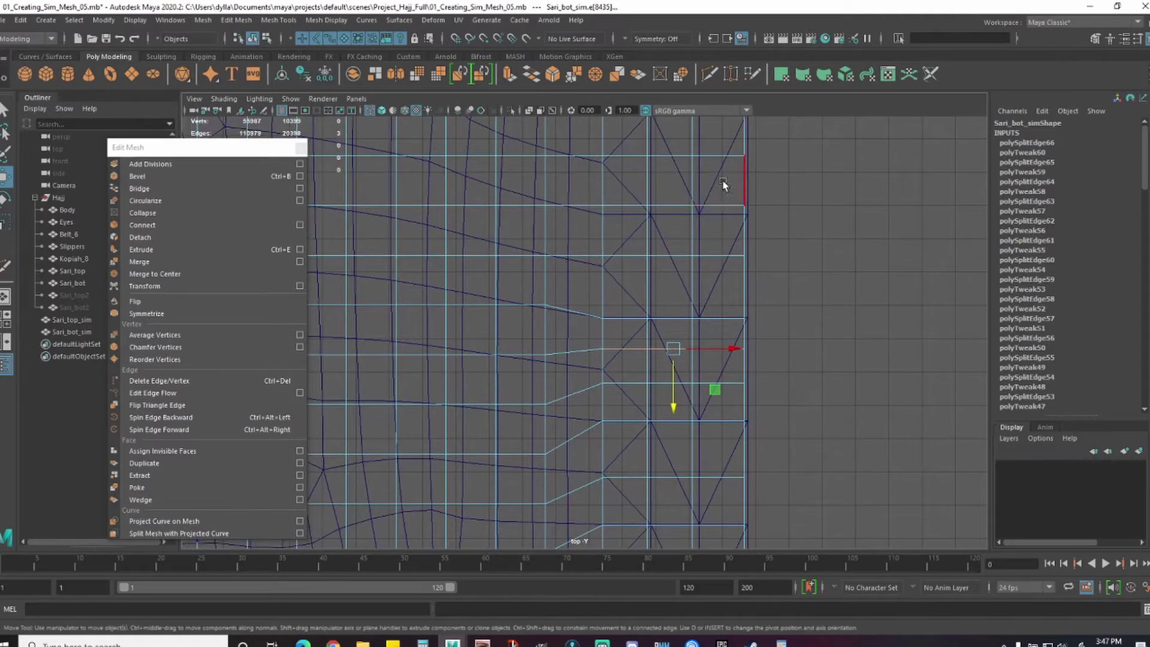
- Lower the next intermediate strip row to midway and the row above it onto the Sari_bot line, detaching the upper row
{"action": "left_click_drag", "start_coordinate": [675, 279], "coordinate": [676, 282]}
{"action": "key", "text": "w"}
{"action": "left_click", "coordinate": [670, 214]}
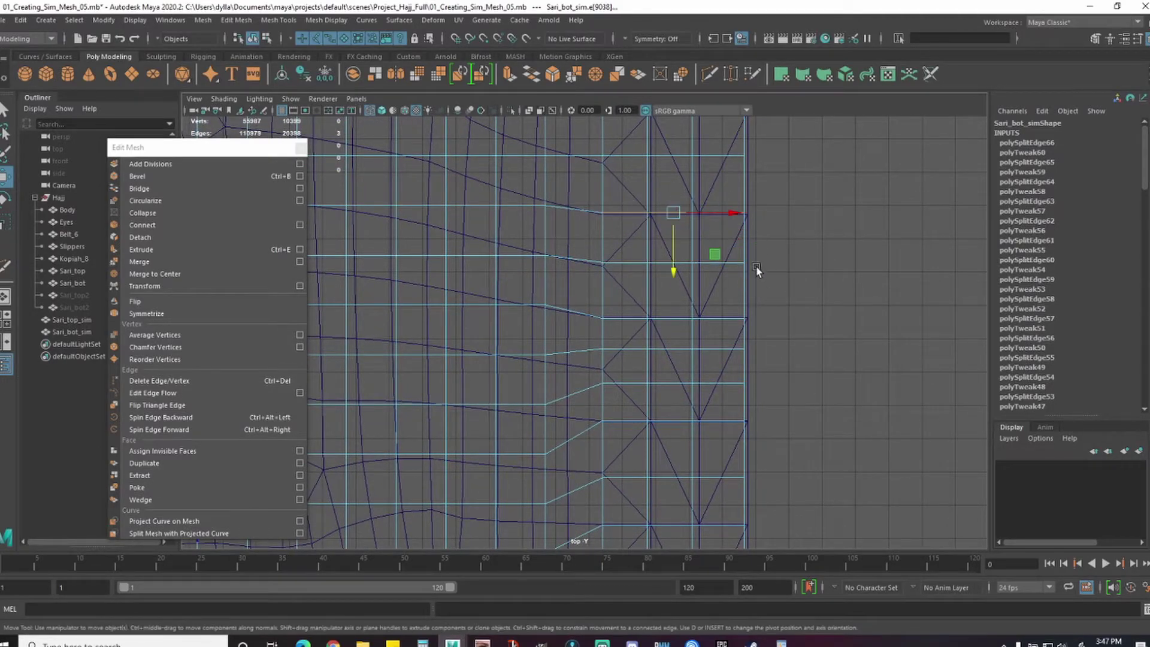
{"action": "key", "text": "g"}
{"action": "middle_click_drag", "start_coordinate": [787, 182], "coordinate": [792, 324], "text": "alt"}
- Lower the second three-edge strip row above the detached one onto the next Sari_bot horizontal line and detach it
{"action": "left_click", "coordinate": [722, 247]}
{"action": "left_click", "coordinate": [676, 247], "text": "shift"}
{"action": "left_click", "coordinate": [630, 247], "text": "shift"}
{"action": "left_click_drag", "start_coordinate": [678, 286], "coordinate": [677, 290]}
{"action": "key", "text": "g"}
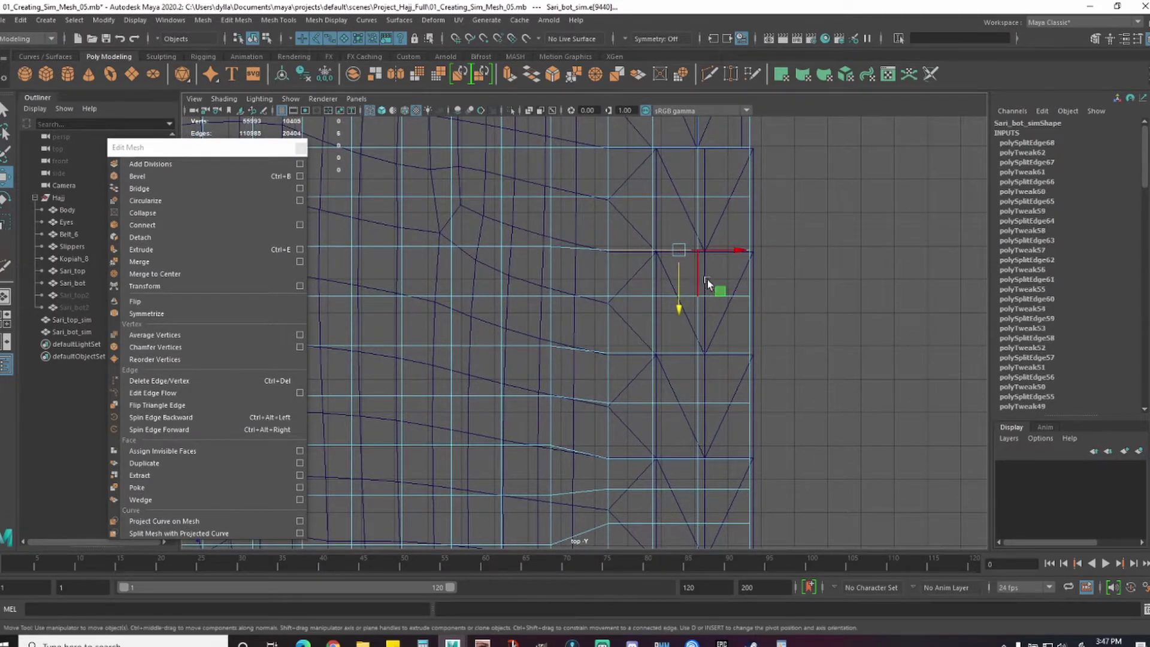
- Test whether the detached row is separated by moving the three strip faces beneath it, and undo the move
{"action": "middle_click_drag", "start_coordinate": [706, 283], "coordinate": [699, 356], "text": "alt"}
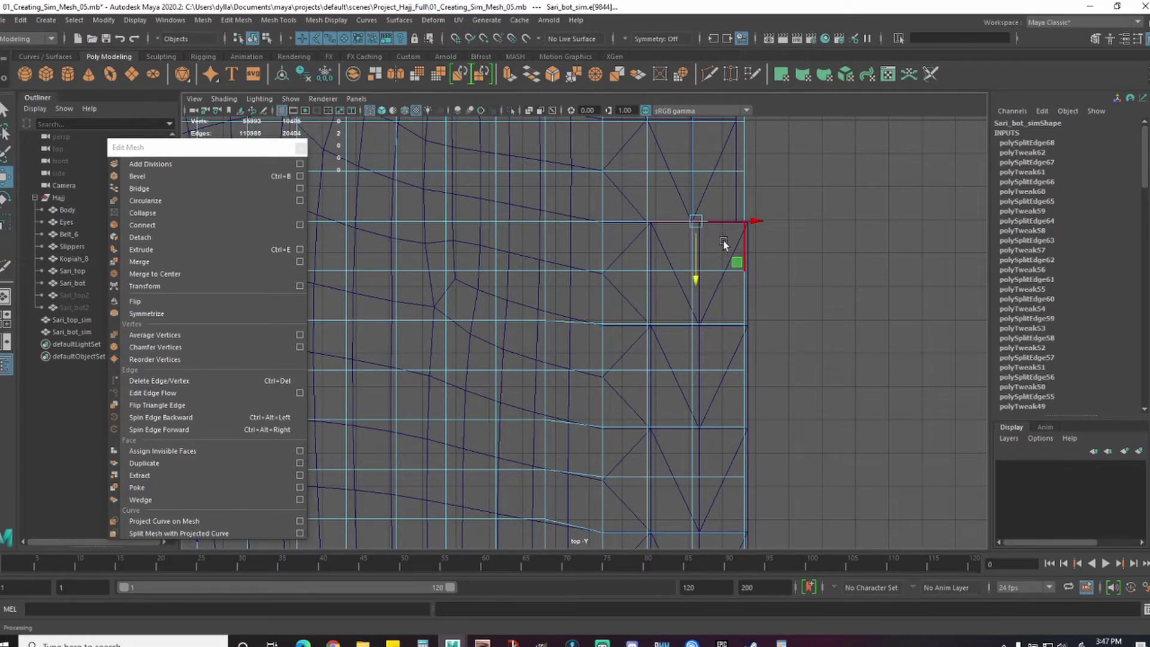
{"action": "left_click", "coordinate": [626, 222], "text": "shift"}
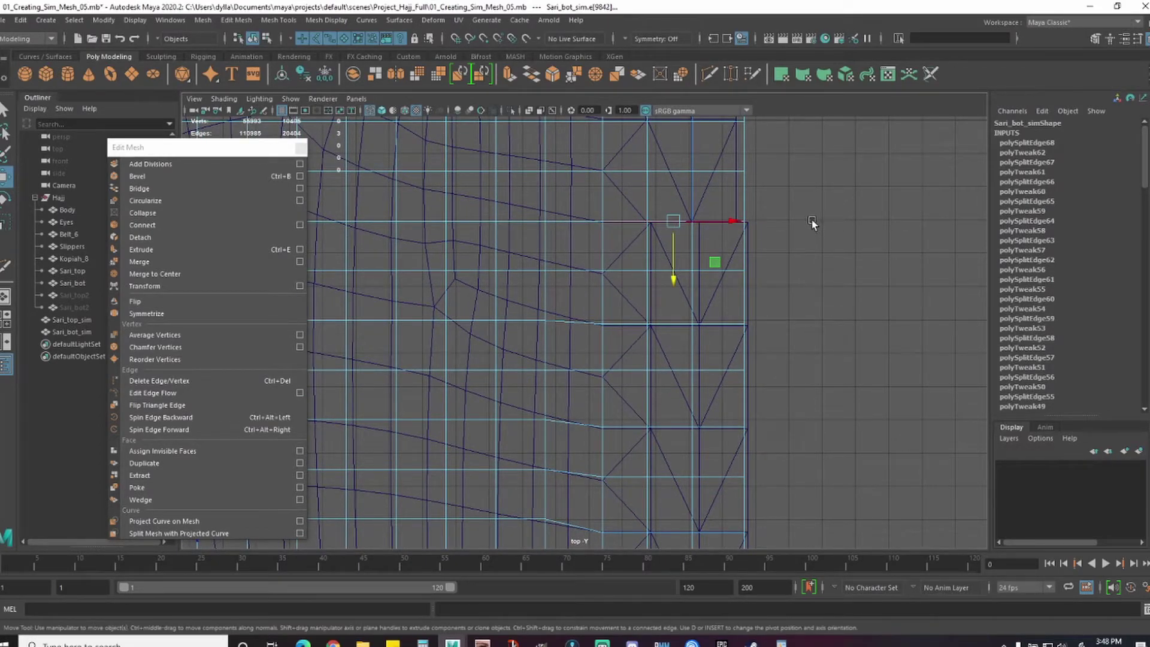
{"action": "right_click_drag", "start_coordinate": [781, 215], "coordinate": [729, 214]}
{"action": "left_click", "coordinate": [604, 325]}
{"action": "left_click", "coordinate": [693, 324], "text": "shift"}
{"action": "right_click_drag", "start_coordinate": [710, 310], "coordinate": [711, 333]}
{"action": "left_click", "coordinate": [713, 345]}
{"action": "left_click", "coordinate": [663, 344], "text": "shift"}
{"action": "left_click", "coordinate": [626, 345], "text": "shift"}
{"action": "mouse_move", "coordinate": [674, 347]}
{"action": "left_mouse_down"}
{"action": "mouse_move", "coordinate": [701, 369]}
{"action": "mouse_move", "coordinate": [678, 367]}
{"action": "left_mouse_up"}
{"action": "key", "text": "ctrl+z"}
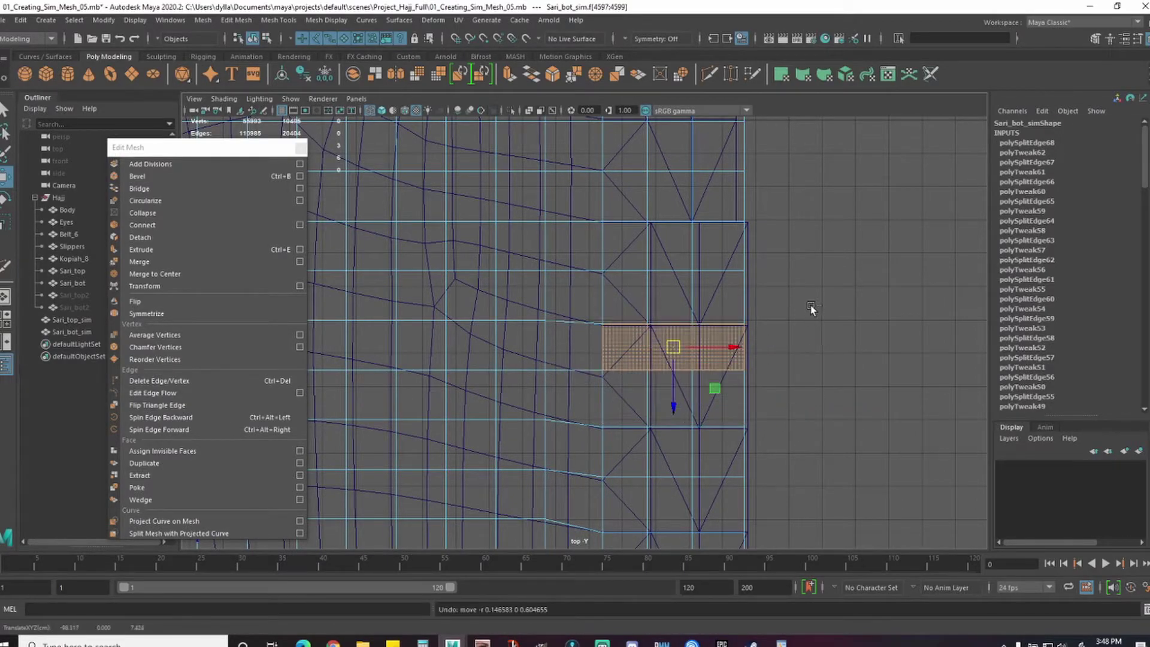
- Return to edge selection and detach the strip edges on the next Sari_bot horizontal line above
{"action": "right_click_drag", "start_coordinate": [696, 215], "coordinate": [760, 197]}
{"action": "left_click", "coordinate": [747, 212]}
{"action": "left_click", "coordinate": [748, 210]}
{"action": "key", "text": "F10"}
{"action": "left_click", "coordinate": [627, 217]}
{"action": "key", "text": "g"}
- Raise the two outer strip edges of the row near the next Sari_bot horizontal line exactly onto that line
{"action": "middle_click_drag", "start_coordinate": [801, 144], "coordinate": [817, 380], "text": "alt"}
{"action": "left_click", "coordinate": [735, 260]}
{"action": "left_click", "coordinate": [687, 259], "text": "shift"}
{"action": "key", "text": "w"}
{"action": "middle_click_drag", "start_coordinate": [765, 261], "coordinate": [754, 254], "text": "alt"}
{"action": "left_click_drag", "start_coordinate": [702, 307], "coordinate": [702, 299]}
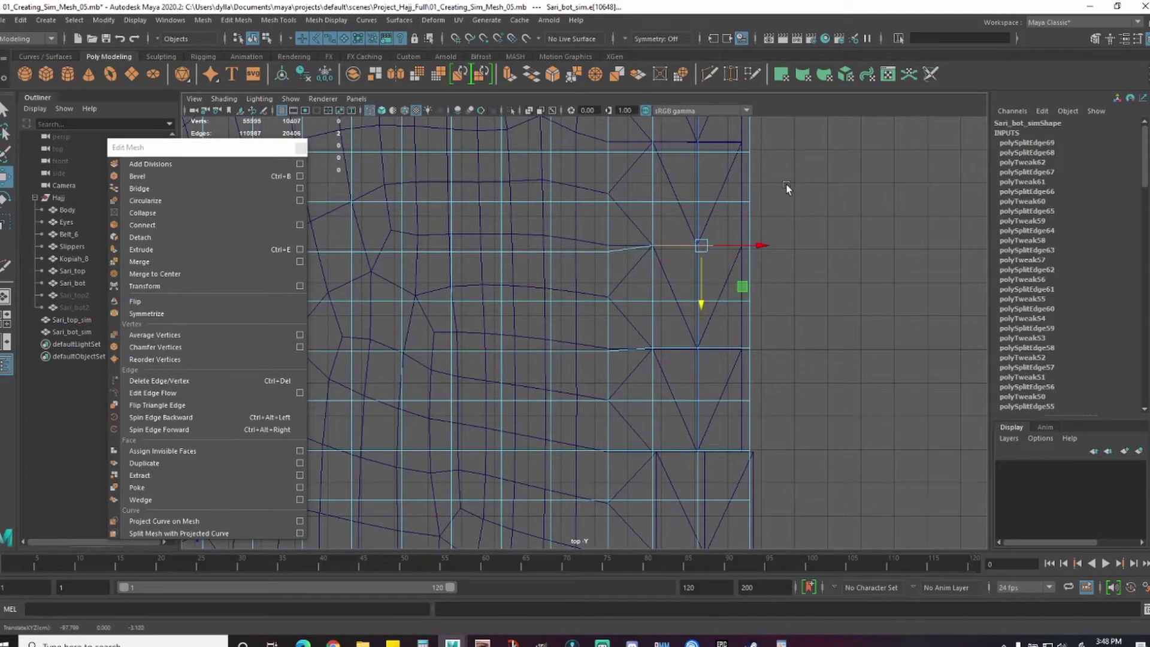
- Raise the two outer strip edges of the second row above the aligned one onto the following Sari_bot line
{"action": "middle_click_drag", "start_coordinate": [793, 181], "coordinate": [777, 252], "text": "alt"}
{"action": "left_click", "coordinate": [711, 225]}
{"action": "left_click", "coordinate": [658, 224], "text": "shift"}
{"action": "left_click_drag", "start_coordinate": [683, 275], "coordinate": [684, 264]}
{"action": "middle_click_drag", "start_coordinate": [785, 232], "coordinate": [795, 312], "text": "alt"}
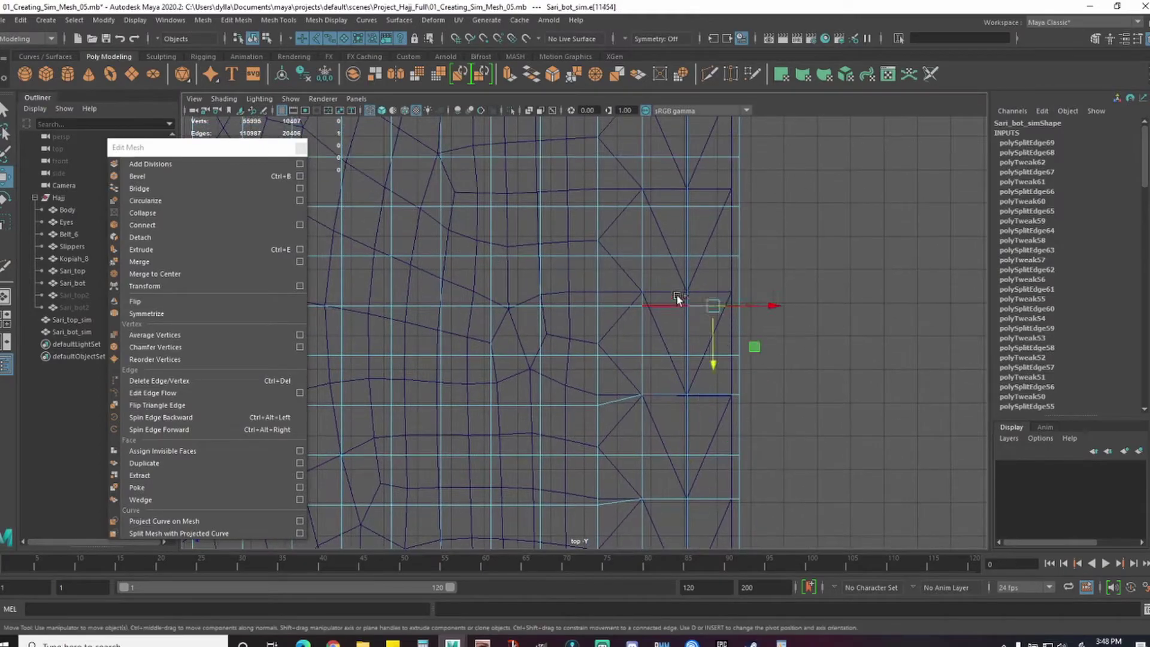
- Raise the two outer edges of the intermediate row to midway and detach the row aligned with the Sari_bot line
{"action": "left_click", "coordinate": [692, 340]}
{"action": "left_click", "coordinate": [708, 358]}
{"action": "left_click", "coordinate": [666, 357], "text": "shift"}
{"action": "left_click_drag", "start_coordinate": [695, 408], "coordinate": [695, 392]}
{"action": "key", "text": "g"}
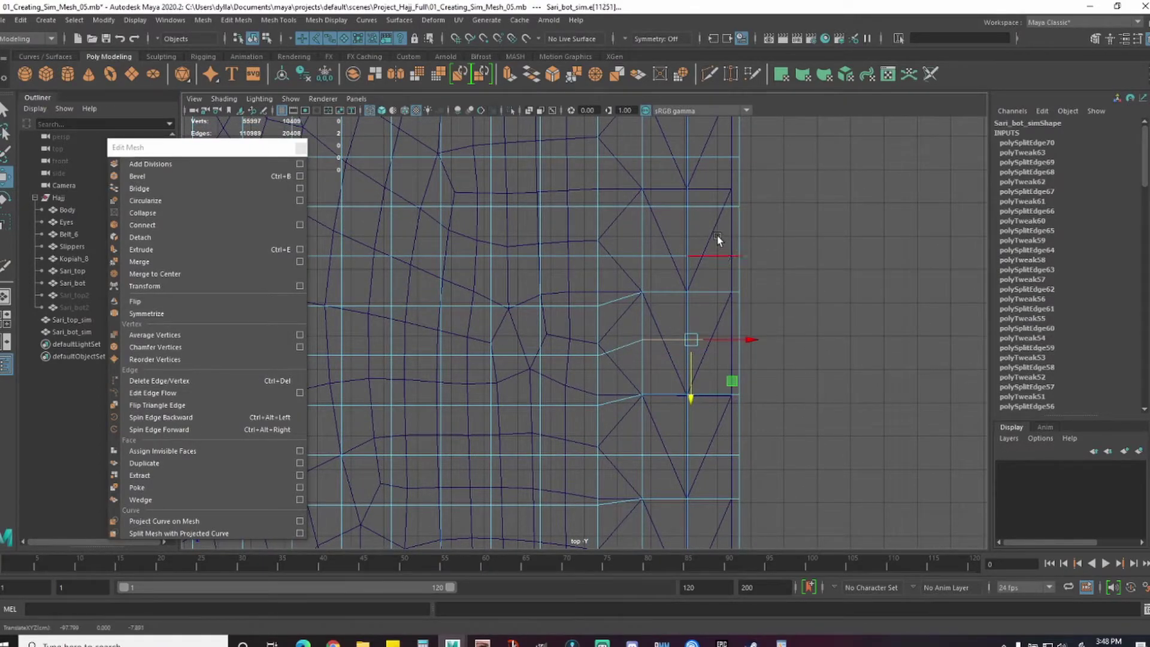
- Raise the outer strip edges of the next two rows, the upper onto the Sari_bot line and the lower midway
{"action": "left_click", "coordinate": [717, 248]}
{"action": "left_click", "coordinate": [711, 209]}
{"action": "left_click", "coordinate": [666, 208], "text": "shift"}
{"action": "left_click_drag", "start_coordinate": [696, 260], "coordinate": [697, 242]}
{"action": "left_click", "coordinate": [712, 256]}
{"action": "left_click", "coordinate": [666, 257], "text": "shift"}
{"action": "left_click_drag", "start_coordinate": [695, 312], "coordinate": [693, 294]}
{"action": "middle_click_drag", "start_coordinate": [778, 225], "coordinate": [770, 337], "text": "alt"}
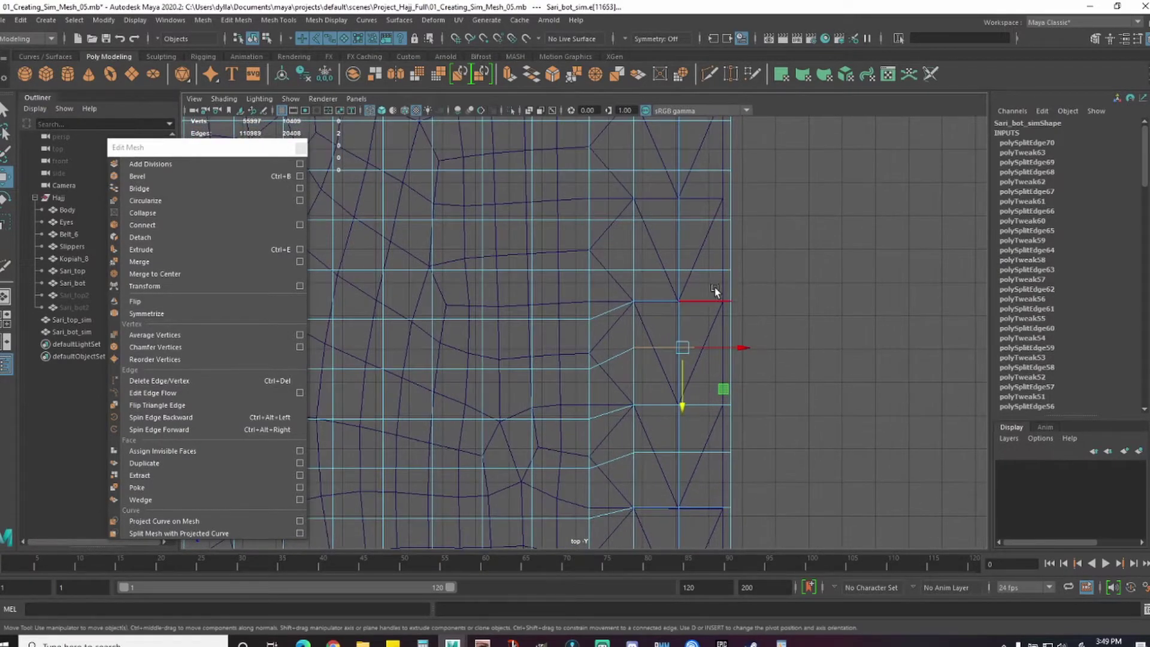
- Try lowering the three outer strip vertices of the row on the Sari_bot line, and undo the move
{"action": "right_click_drag", "start_coordinate": [712, 302], "coordinate": [677, 286]}
{"action": "left_click", "coordinate": [726, 287]}
{"action": "left_click", "coordinate": [730, 301]}
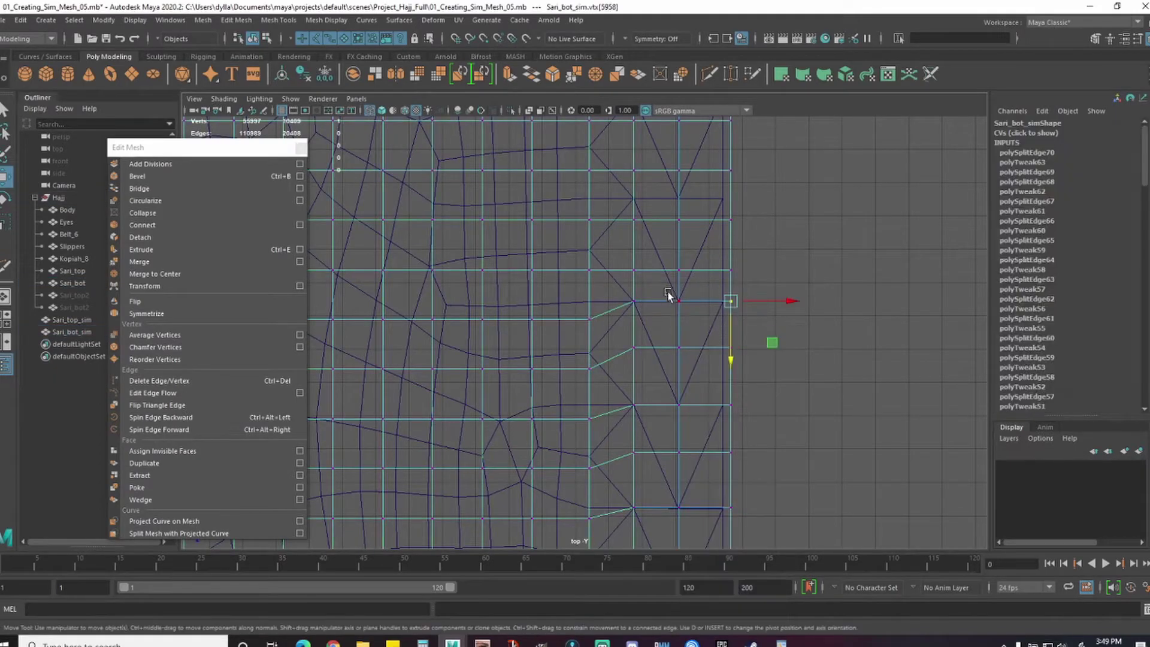
{"action": "left_click", "coordinate": [635, 301], "text": "shift"}
{"action": "left_click", "coordinate": [676, 302], "text": "shift"}
{"action": "mouse_move", "coordinate": [684, 337]}
{"action": "left_mouse_down"}
{"action": "mouse_move", "coordinate": [685, 368]}
{"action": "mouse_move", "coordinate": [686, 355]}
{"action": "left_mouse_up"}
{"action": "key", "text": "ctrl+z"}
- Detach the two outer strip edges on the Sari_bot line and raise the second row above onto the next line
{"action": "key", "text": "q"}
{"action": "right_click_drag", "start_coordinate": [678, 310], "coordinate": [687, 285]}
{"action": "left_click", "coordinate": [709, 301]}
{"action": "left_click", "coordinate": [664, 301], "text": "shift"}
{"action": "key", "text": "w"}
{"action": "key", "text": "ctrl+z"}
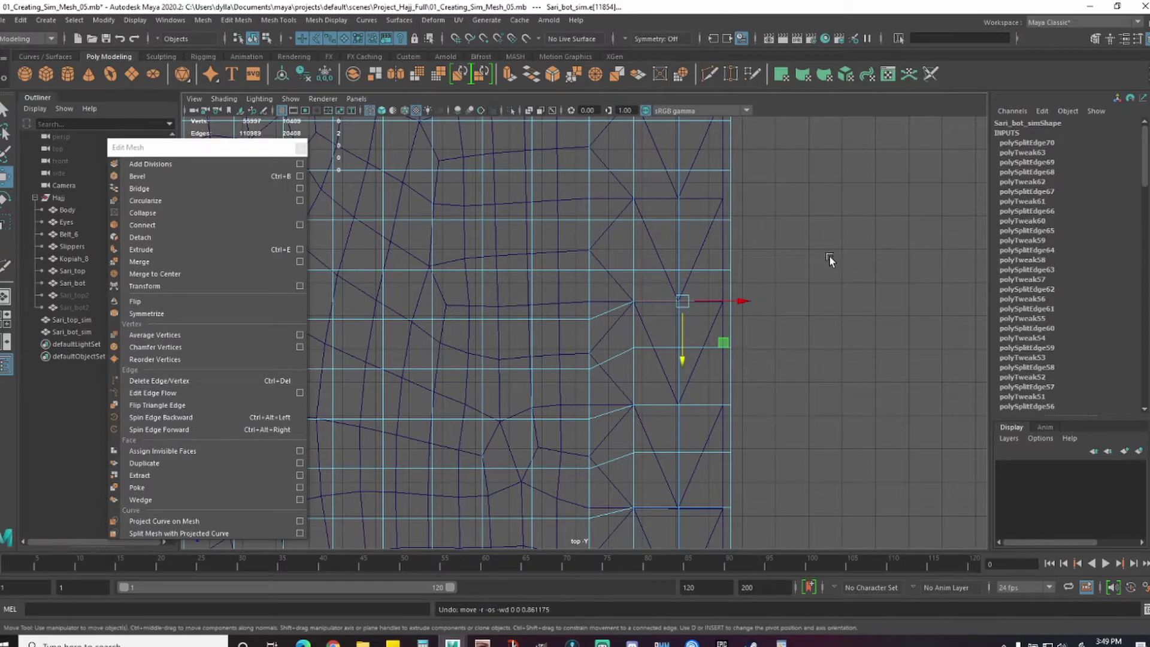
{"action": "left_click", "coordinate": [702, 220]}
{"action": "left_click", "coordinate": [658, 220], "text": "shift"}
{"action": "left_click_drag", "start_coordinate": [683, 278], "coordinate": [683, 258]}
{"action": "key", "text": "g"}
- Raise the two outer edges of the intermediate strip row to about midway between the aligned rows
{"action": "left_click", "coordinate": [705, 269]}
{"action": "left_click", "coordinate": [659, 269], "text": "shift"}
{"action": "left_click_drag", "start_coordinate": [686, 324], "coordinate": [687, 293]}
{"action": "middle_click_drag", "start_coordinate": [780, 201], "coordinate": [755, 306], "text": "alt"}
- Raise the next pair of two-edge strip rows, the upper onto the Sari_bot line and the lower about midway
{"action": "left_click", "coordinate": [631, 226], "text": "shift"}
{"action": "left_click_drag", "start_coordinate": [661, 288], "coordinate": [662, 264]}
{"action": "left_click", "coordinate": [679, 276]}
{"action": "left_click", "coordinate": [632, 276], "text": "shift"}
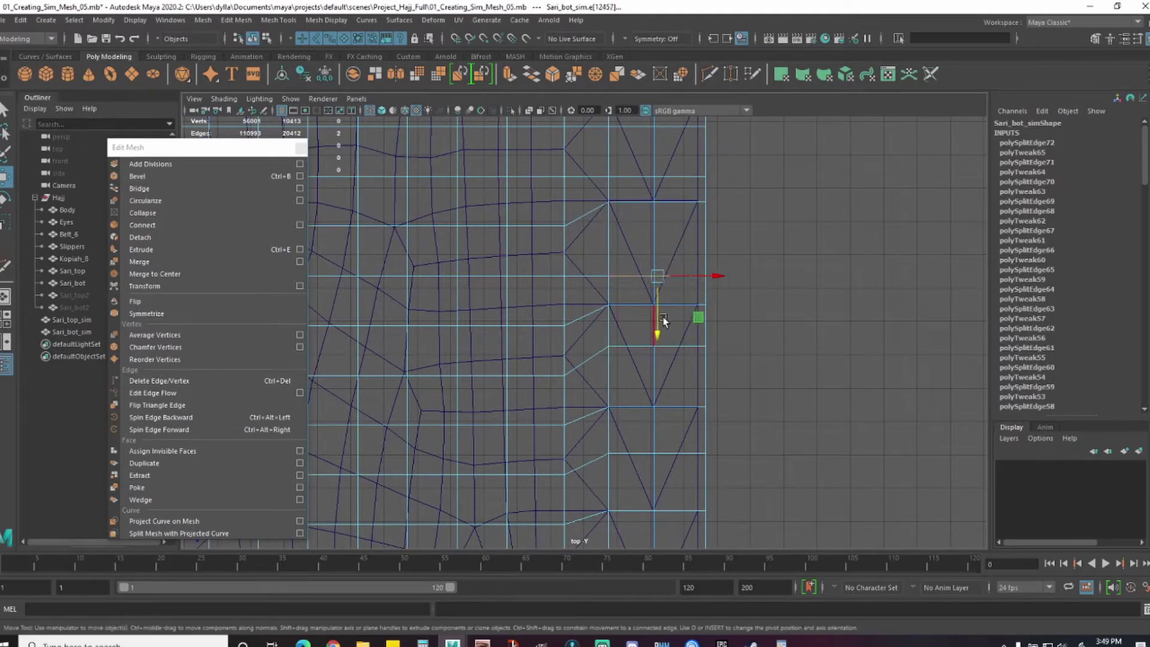
{"action": "left_click_drag", "start_coordinate": [663, 323], "coordinate": [663, 303]}
{"action": "middle_click_drag", "start_coordinate": [695, 203], "coordinate": [687, 287], "text": "alt"}
{"action": "right_click_drag", "start_coordinate": [685, 285], "coordinate": [644, 284]}
{"action": "left_click_drag", "start_coordinate": [630, 296], "coordinate": [660, 278]}
{"action": "right_click_drag", "start_coordinate": [661, 278], "coordinate": [593, 290]}
{"action": "left_click", "coordinate": [699, 250]}
{"action": "key", "text": "q"}
- Reselect the two outer strip edges of the row on the Sari_bot line and detach them
{"action": "right_click_drag", "start_coordinate": [677, 285], "coordinate": [678, 257]}
{"action": "left_click", "coordinate": [672, 285]}
{"action": "left_click", "coordinate": [630, 286], "text": "shift"}
{"action": "key", "text": "g"}
{"action": "key", "text": "w"}
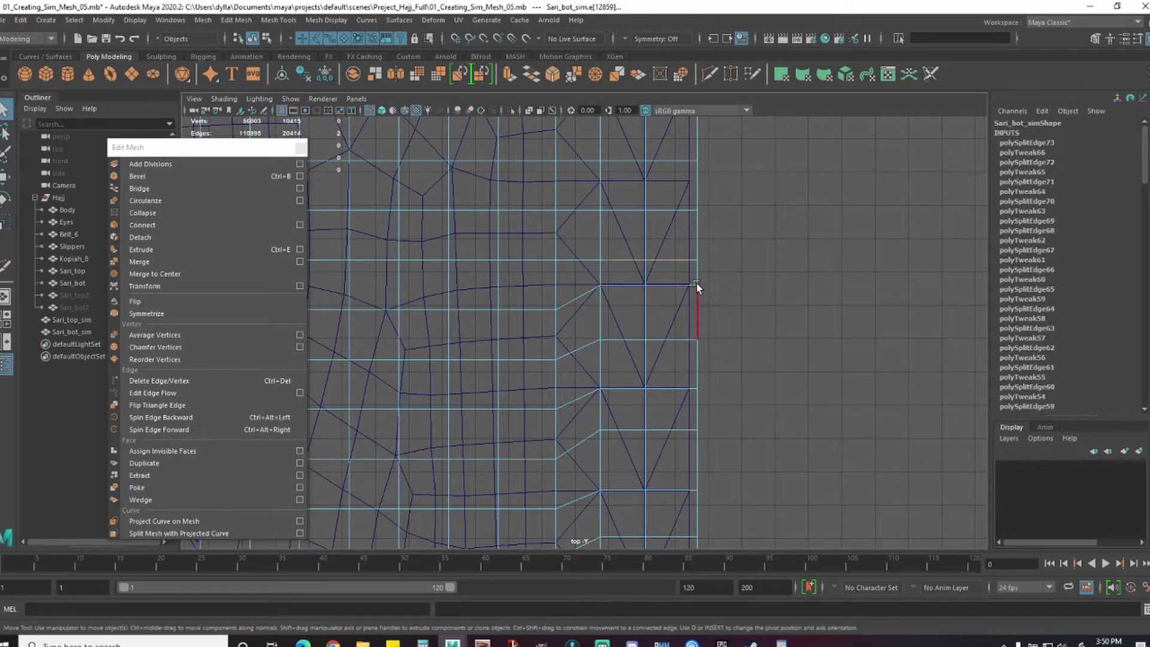
- Align the next two-edge strip row with the Sari_bot line above and detach it, placing the row beneath it about midway
{"action": "left_click", "coordinate": [670, 181]}
{"action": "key", "text": "g"}
{"action": "middle_click_drag", "start_coordinate": [735, 233], "coordinate": [735, 372], "text": "alt"}
- Raise the two outer strip edges directly above the detached row partway towards the next Sari_bot line
{"action": "left_click", "coordinate": [671, 301]}
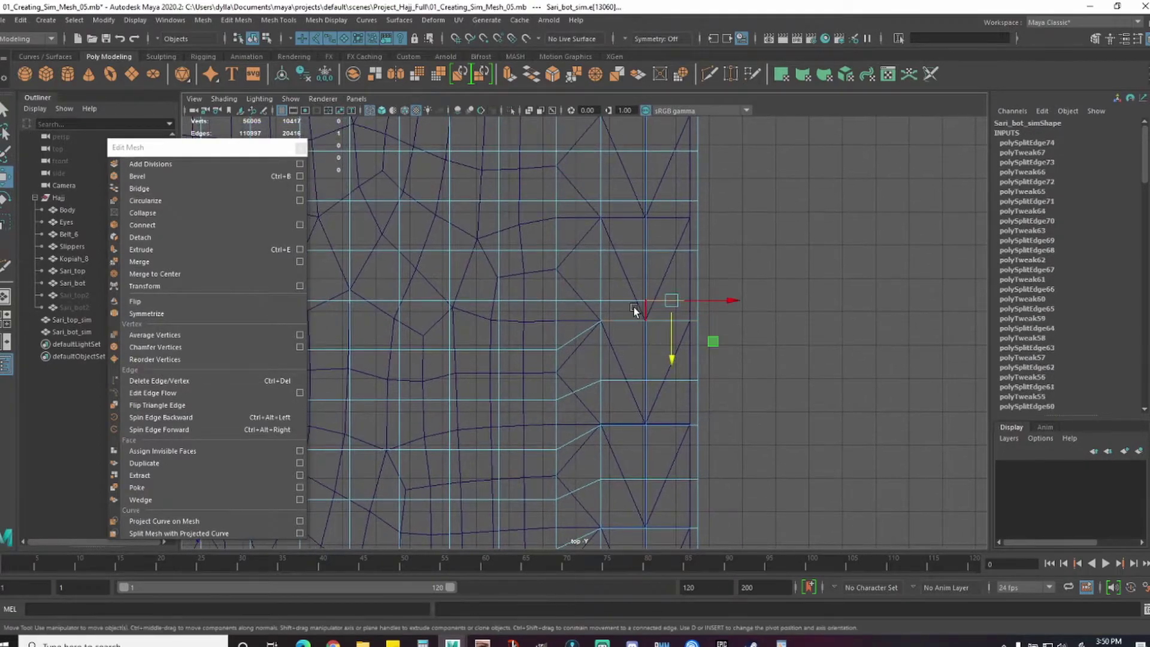
{"action": "left_click", "coordinate": [629, 301], "text": "shift"}
{"action": "left_click_drag", "start_coordinate": [649, 358], "coordinate": [649, 335]}
- Lower the third two-edge strip row above the detached one onto the next Sari_bot line and detach it
{"action": "left_click", "coordinate": [666, 202]}
{"action": "left_click", "coordinate": [628, 201], "text": "shift"}
{"action": "left_click_drag", "start_coordinate": [648, 257], "coordinate": [649, 272]}
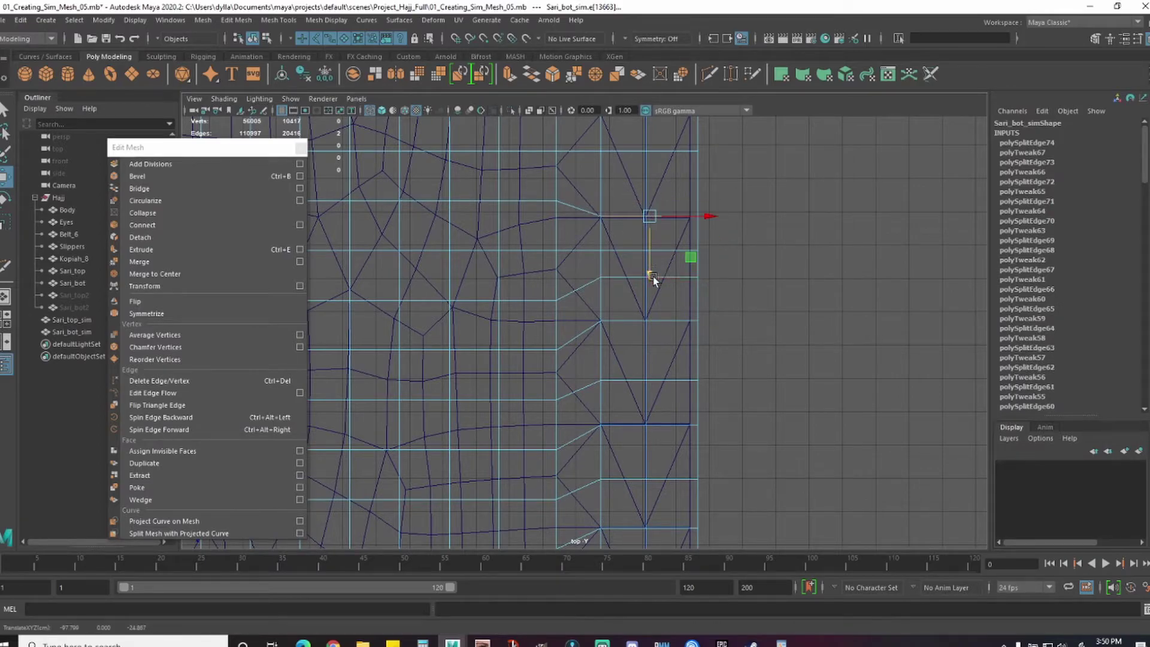
{"action": "key", "text": "g"}
{"action": "middle_click_drag", "start_coordinate": [796, 211], "coordinate": [801, 354], "text": "alt"}
- Lower the next pair of two-edge strip rows, the upper onto the Sari_bot line and the lower midway, and detach the upper
{"action": "left_click", "coordinate": [680, 245]}
{"action": "left_click", "coordinate": [630, 245], "text": "shift"}
{"action": "left_click_drag", "start_coordinate": [654, 304], "coordinate": [655, 365]}
{"action": "key", "text": "g"}
{"action": "left_click", "coordinate": [673, 294]}
{"action": "left_click", "coordinate": [629, 294], "text": "shift"}
{"action": "middle_click_drag", "start_coordinate": [735, 243], "coordinate": [738, 343], "text": "alt"}
- Lower the following intermediate strip row to near midway and the row above it onto the Sari_bot line
{"action": "left_click", "coordinate": [677, 296]}
{"action": "left_click", "coordinate": [635, 295], "text": "shift"}
{"action": "left_click_drag", "start_coordinate": [659, 353], "coordinate": [659, 369]}
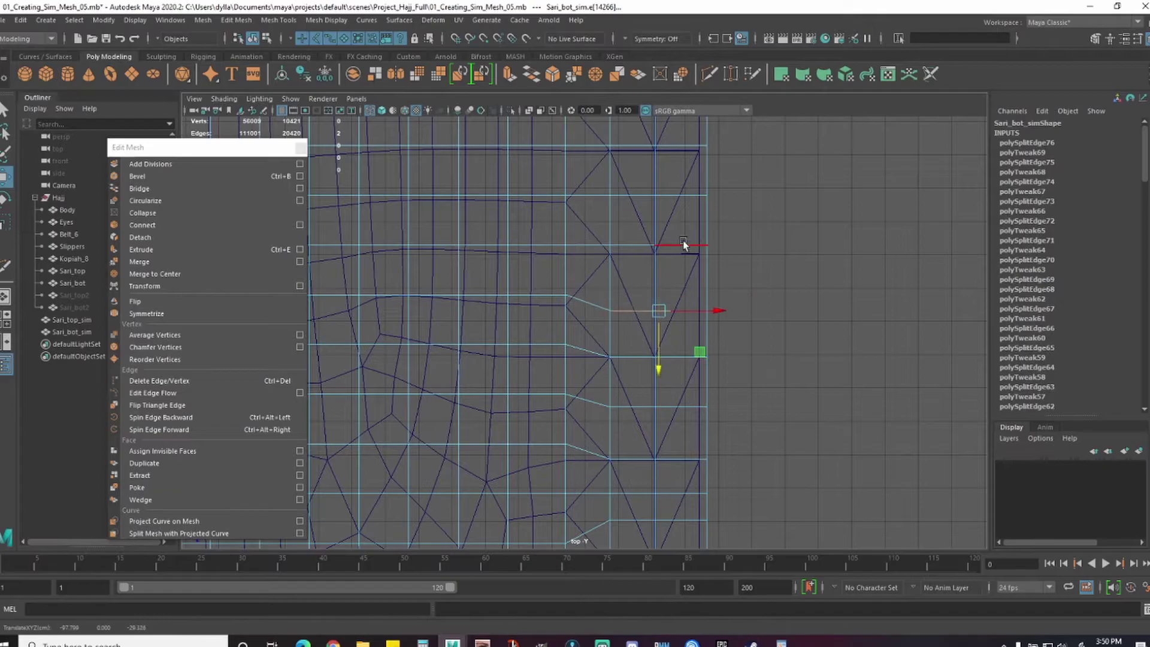
{"action": "left_click", "coordinate": [681, 244]}
{"action": "left_click", "coordinate": [634, 245], "text": "shift"}
{"action": "left_click_drag", "start_coordinate": [659, 303], "coordinate": [660, 311]}
{"action": "middle_click_drag", "start_coordinate": [723, 188], "coordinate": [729, 265], "text": "alt"}
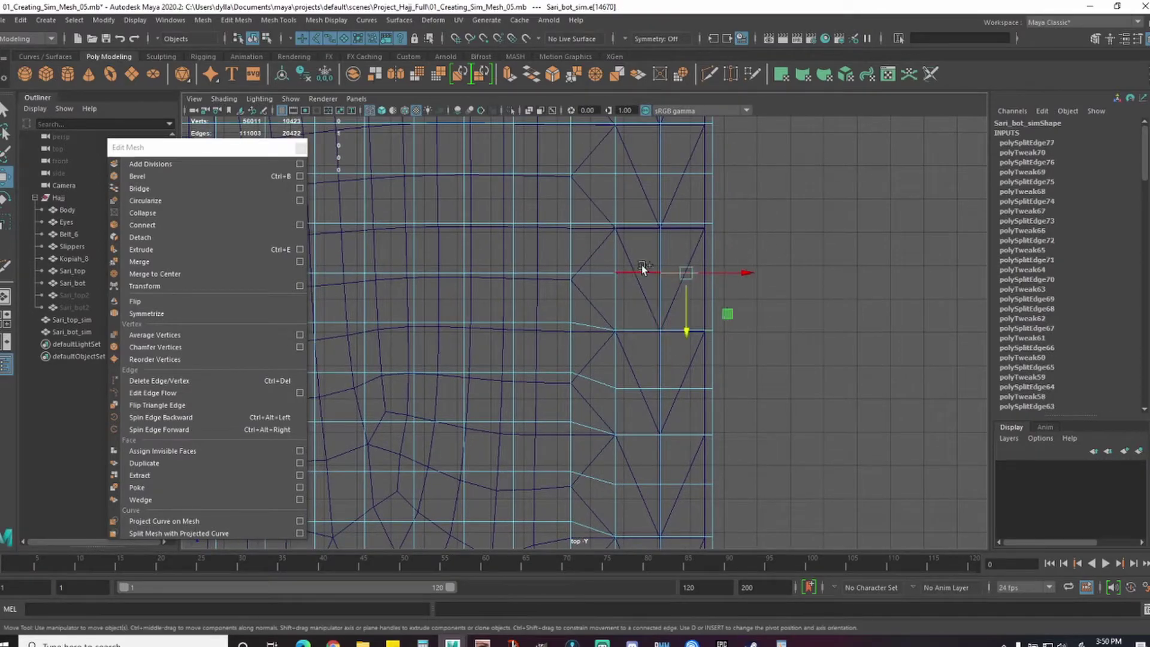
- Lower the next intermediate row's two strip edges towards midway and nudge the row above down onto its Sari_bot line
{"action": "left_click_drag", "start_coordinate": [665, 319], "coordinate": [665, 333]}
{"action": "left_click", "coordinate": [684, 223]}
{"action": "left_click", "coordinate": [643, 224], "text": "shift"}
{"action": "left_click_drag", "start_coordinate": [665, 279], "coordinate": [665, 283]}
{"action": "middle_click_drag", "start_coordinate": [765, 185], "coordinate": [763, 289], "text": "alt"}
- Nudge the two outer edges of the next strip row down onto the Sari_bot horizontal line
{"action": "left_click", "coordinate": [683, 276]}
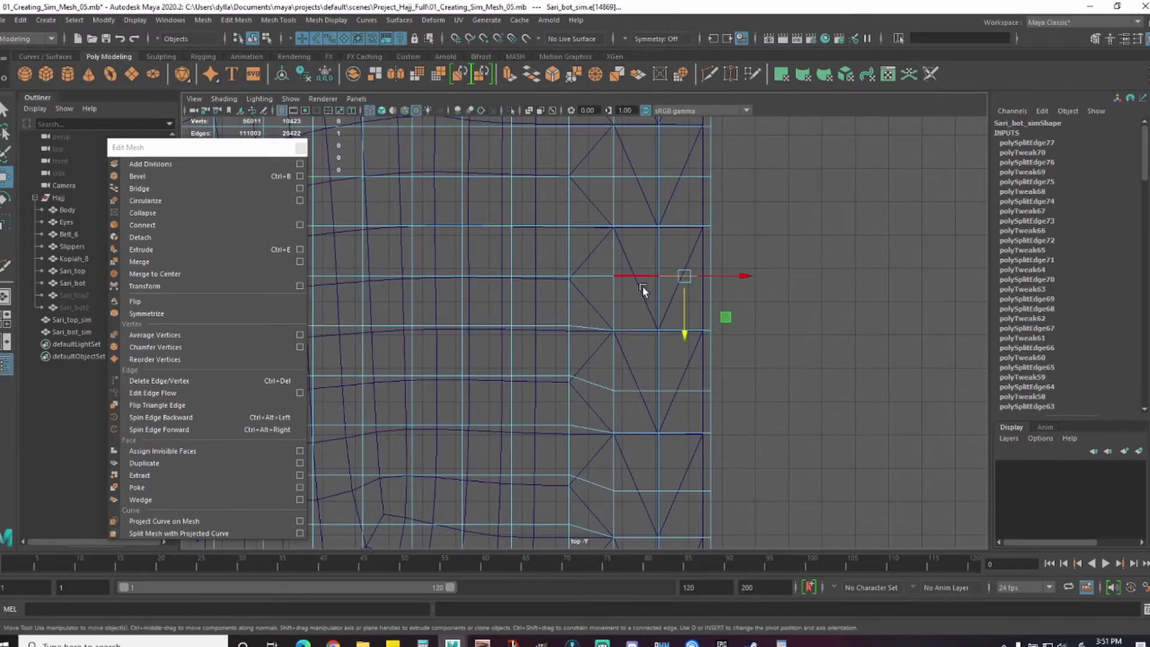
{"action": "left_click_drag", "start_coordinate": [664, 287], "coordinate": [664, 289]}
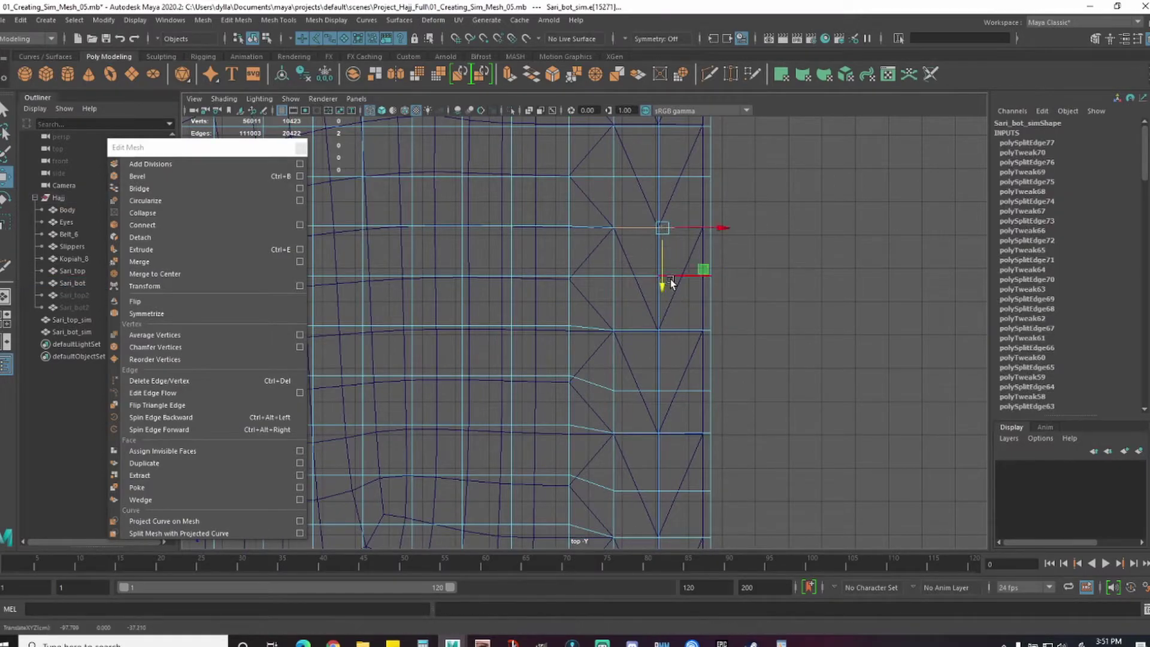
- Detach the aligned strip row, nudge the two edges of the next full row above up onto its Sari_bot line, and detach them
{"action": "key", "text": "g"}
{"action": "middle_click_drag", "start_coordinate": [772, 163], "coordinate": [774, 290], "text": "alt"}
{"action": "left_click", "coordinate": [685, 252]}
{"action": "left_click", "coordinate": [639, 253], "text": "shift"}
{"action": "left_click_drag", "start_coordinate": [664, 311], "coordinate": [664, 306]}
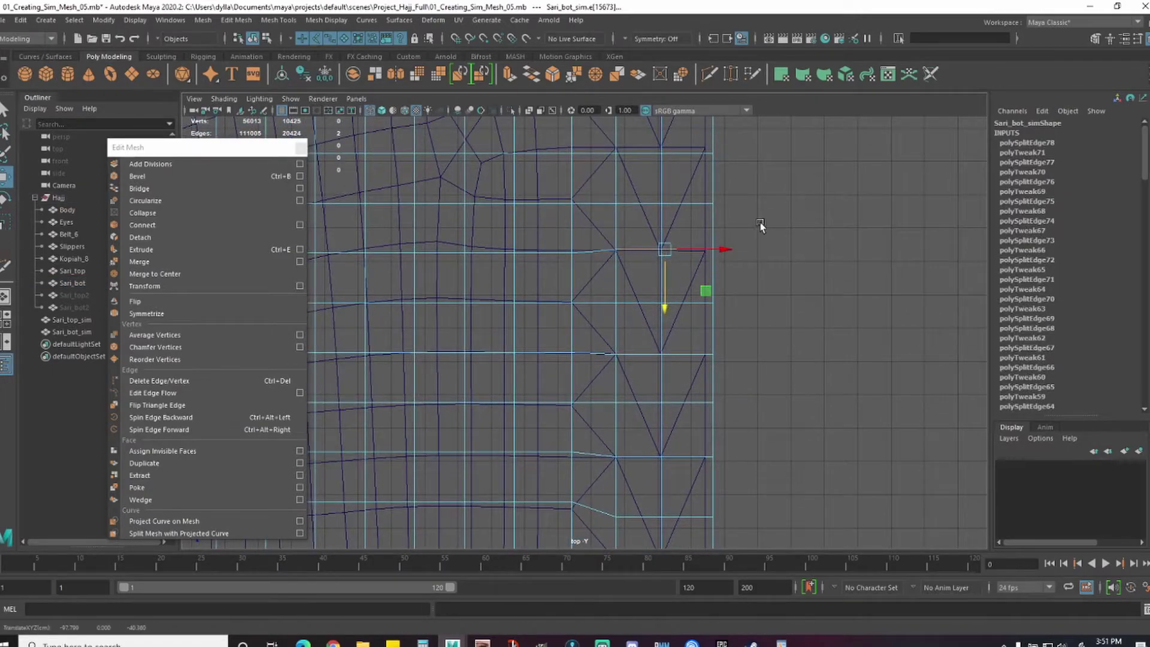
{"action": "key", "text": "g"}
- Nudge the following full row's two strip edges slightly up onto the Sari_bot horizontal line and detach them
{"action": "middle_click_drag", "start_coordinate": [785, 162], "coordinate": [772, 260], "text": "alt"}
{"action": "left_click", "coordinate": [671, 245]}
{"action": "left_click", "coordinate": [626, 244], "text": "shift"}
{"action": "left_click_drag", "start_coordinate": [654, 309], "coordinate": [654, 308]}
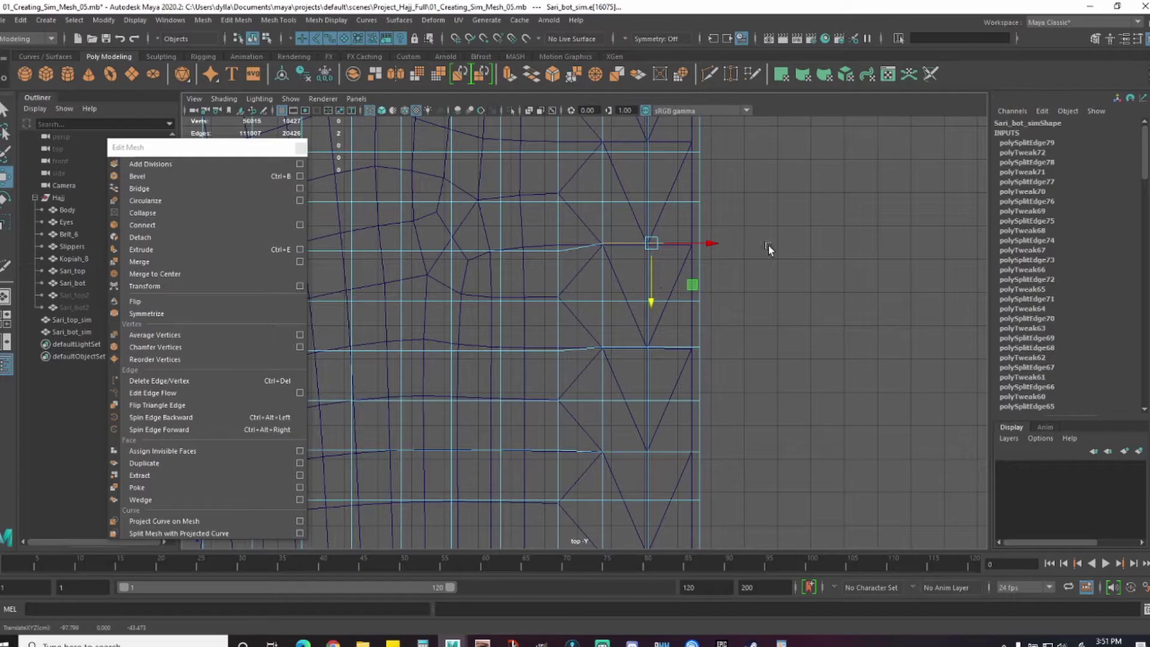
{"action": "key", "text": "g"}
- Raise the next full row's two edges, further up the strip, onto the Sari_bot line and detach that row
{"action": "middle_click_drag", "start_coordinate": [784, 158], "coordinate": [783, 295], "text": "alt"}
{"action": "left_click", "coordinate": [668, 291]}
{"action": "left_click", "coordinate": [627, 289], "text": "shift"}
{"action": "left_click_drag", "start_coordinate": [650, 347], "coordinate": [650, 338]}
{"action": "key", "text": "g"}
- Raise the intermediate strip rows just below and just above the detached row towards midway between the Sari_bot lines
{"action": "left_click", "coordinate": [670, 335]}
{"action": "left_click", "coordinate": [627, 337], "text": "shift"}
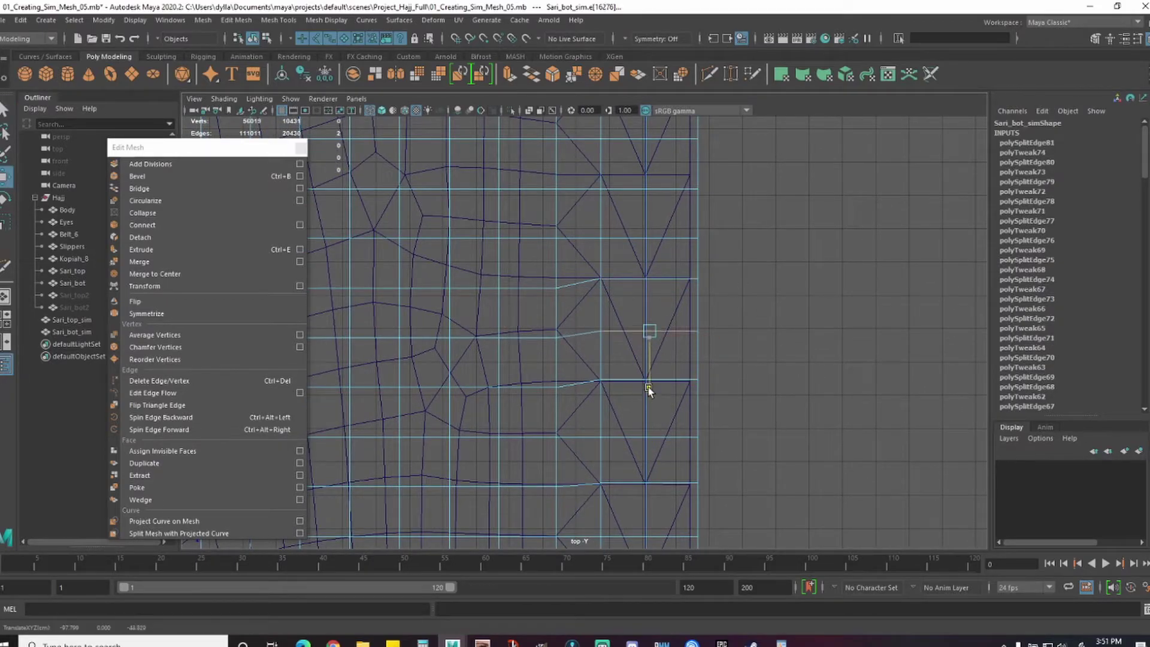
{"action": "left_click_drag", "start_coordinate": [648, 387], "coordinate": [649, 381]}
{"action": "left_click", "coordinate": [672, 238]}
{"action": "left_click", "coordinate": [639, 238], "text": "shift"}
{"action": "left_click_drag", "start_coordinate": [648, 292], "coordinate": [648, 283]}
- Raise both strip edges of the row above the upper intermediate row onto its Sari_bot line and detach them
{"action": "left_click", "coordinate": [671, 189]}
{"action": "left_click", "coordinate": [627, 188], "text": "shift"}
{"action": "left_click_drag", "start_coordinate": [653, 246], "coordinate": [652, 230]}
{"action": "key", "text": "g"}
- Raise the next intermediate row to near midway and the row above it onto its Sari_bot line, detaching the upper row
{"action": "middle_click_drag", "start_coordinate": [790, 181], "coordinate": [792, 364], "text": "alt"}
{"action": "left_click", "coordinate": [670, 322]}
{"action": "left_click_drag", "start_coordinate": [651, 380], "coordinate": [651, 364]}
{"action": "left_click", "coordinate": [671, 273]}
{"action": "left_click_drag", "start_coordinate": [651, 332], "coordinate": [652, 316]}
{"action": "key", "text": "g"}
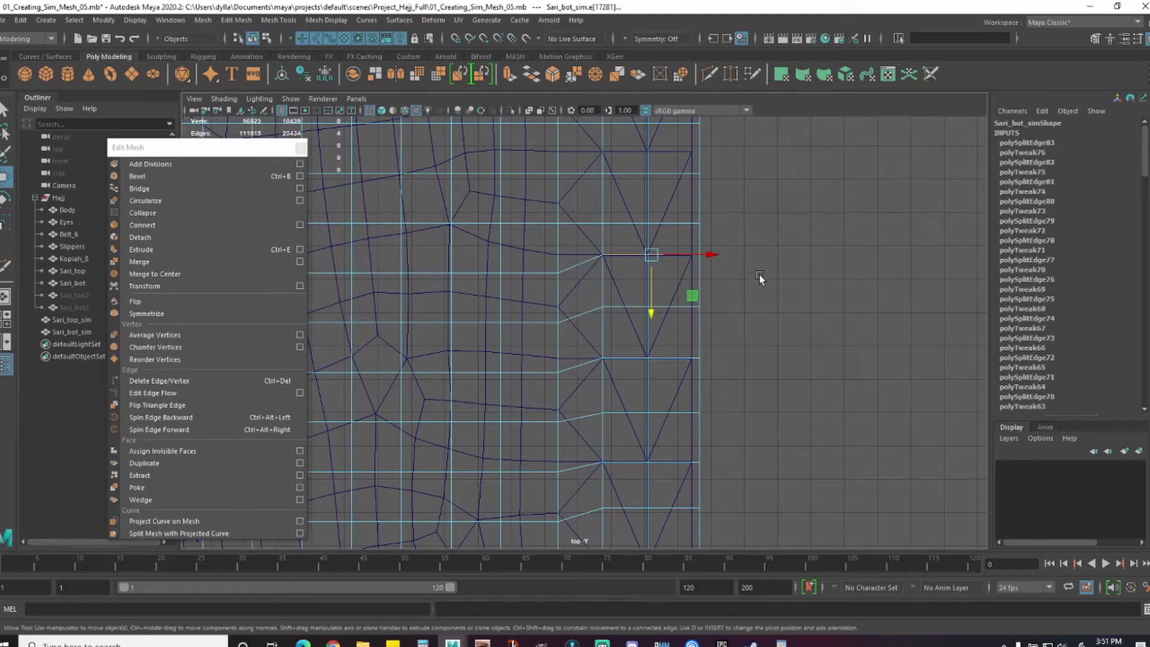
- Raise the following pair of two-edge strip rows, the lower to midway and the upper onto the Sari_bot line, and detach the upper
{"action": "left_click_drag", "start_coordinate": [671, 210], "coordinate": [671, 234]}
{"action": "left_click_drag", "start_coordinate": [627, 209], "coordinate": [626, 234], "text": "shift"}
{"action": "left_click_drag", "start_coordinate": [651, 281], "coordinate": [651, 261]}
{"action": "left_click_drag", "start_coordinate": [672, 161], "coordinate": [672, 186]}
{"action": "left_click_drag", "start_coordinate": [626, 162], "coordinate": [627, 185], "text": "shift"}
{"action": "left_click_drag", "start_coordinate": [652, 233], "coordinate": [652, 212]}
{"action": "key", "text": "g"}
- Move the next intermediate row's edges up to midway, align the row above with the Sari_bot line, and detach the aligned row
{"action": "middle_click_drag", "start_coordinate": [770, 218], "coordinate": [777, 388], "text": "alt"}
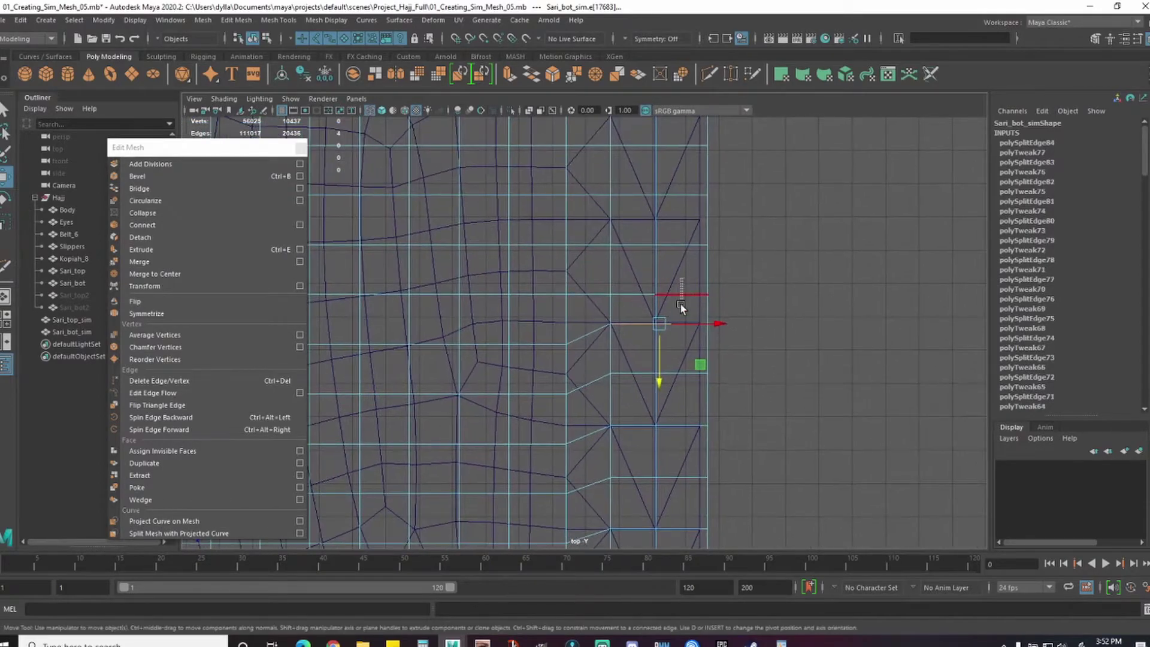
{"action": "left_click_drag", "start_coordinate": [633, 304], "coordinate": [659, 283]}
{"action": "key", "text": "ctrl+z"}
{"action": "key", "text": "q"}
{"action": "left_click", "coordinate": [676, 246], "text": "shift"}
{"action": "key", "text": "w"}
{"action": "key", "text": "g"}
- Raise the next two strip rows towards the mesh's upper edge, the lower to midway and the upper onto its Sari_bot line, detaching the upper
{"action": "middle_click_drag", "start_coordinate": [780, 203], "coordinate": [798, 316], "text": "alt"}
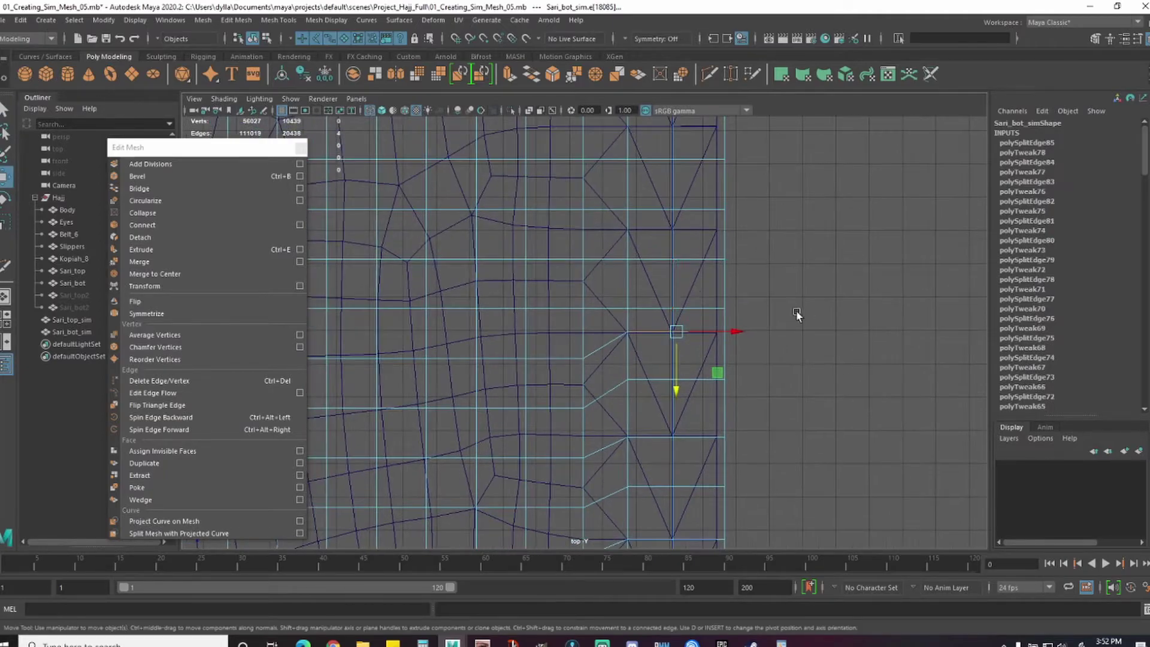
{"action": "left_click", "coordinate": [698, 308]}
{"action": "left_click", "coordinate": [652, 308], "text": "shift"}
{"action": "left_click_drag", "start_coordinate": [677, 362], "coordinate": [677, 259]}
{"action": "left_click", "coordinate": [698, 259]}
{"action": "key", "text": "g"}
- Move two intermediate strip rows up to midway and the row between them onto its Sari_bot line, and detach that middle row
{"action": "left_click", "coordinate": [698, 209]}
{"action": "left_click", "coordinate": [651, 210], "text": "shift"}
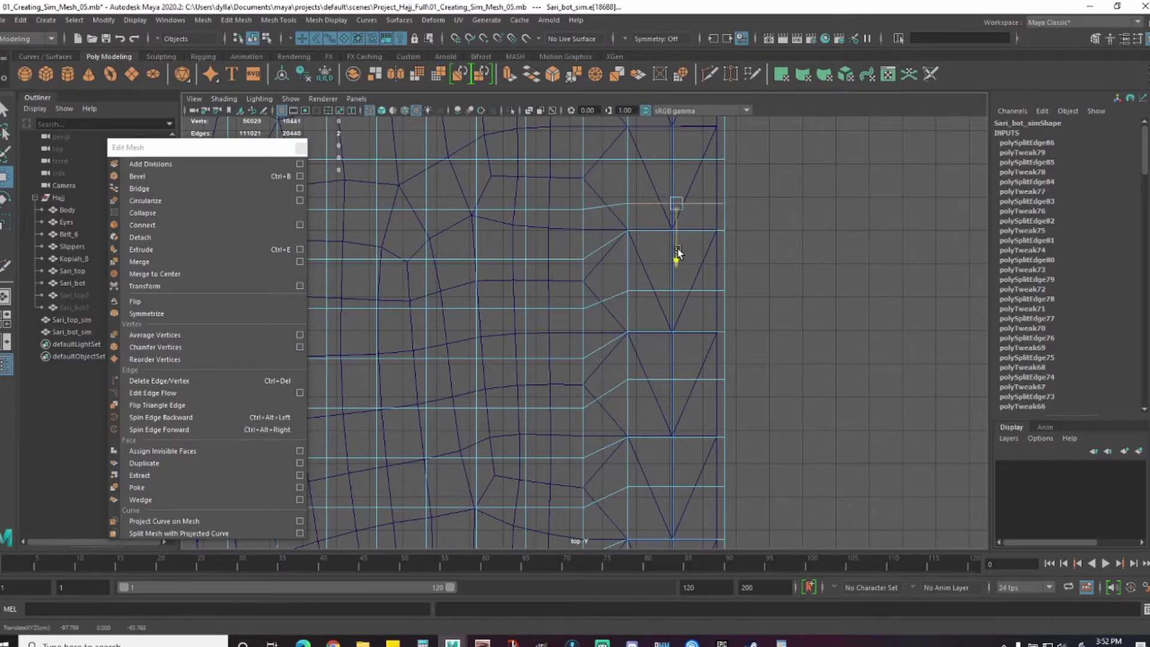
{"action": "middle_click_drag", "start_coordinate": [773, 209], "coordinate": [773, 312], "text": "alt"}
{"action": "left_click", "coordinate": [698, 262]}
{"action": "left_click", "coordinate": [653, 262], "text": "shift"}
{"action": "left_click_drag", "start_coordinate": [677, 317], "coordinate": [680, 233]}
{"action": "middle_click_drag", "start_coordinate": [776, 139], "coordinate": [767, 269], "text": "alt"}
- Raise the two strip edges of the next full row onto the Sari_bot line and detach them
{"action": "left_click", "coordinate": [692, 291]}
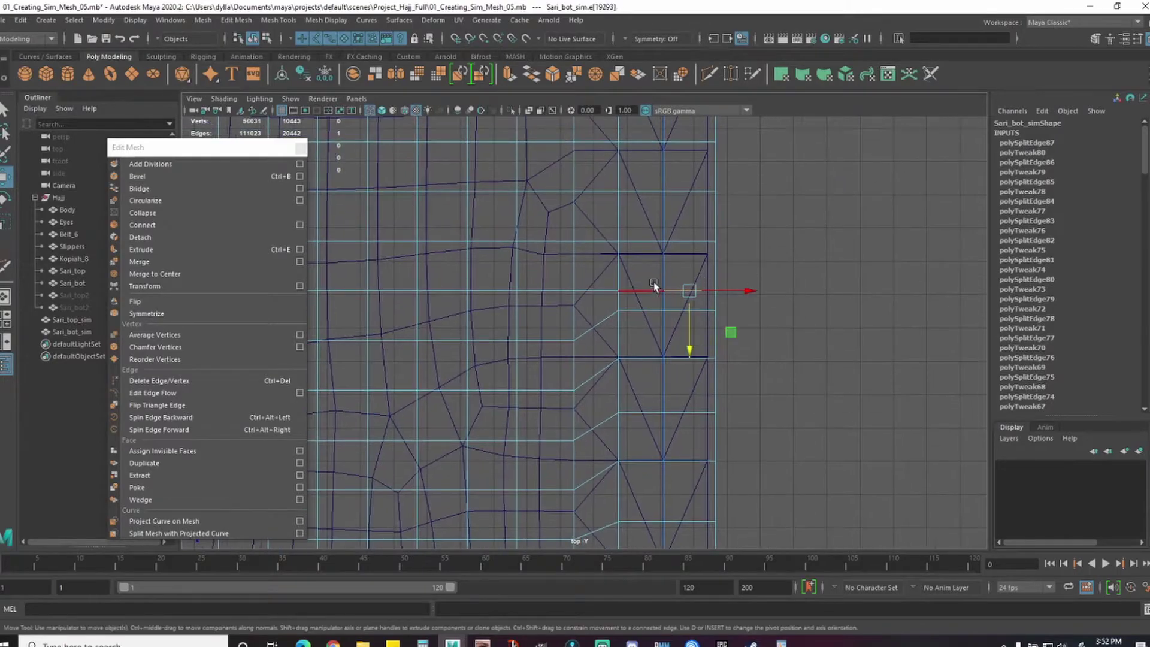
{"action": "left_click", "coordinate": [653, 290], "text": "shift"}
{"action": "left_click_drag", "start_coordinate": [669, 348], "coordinate": [669, 311]}
{"action": "key", "text": "q"}
{"action": "double_click", "coordinate": [684, 256]}
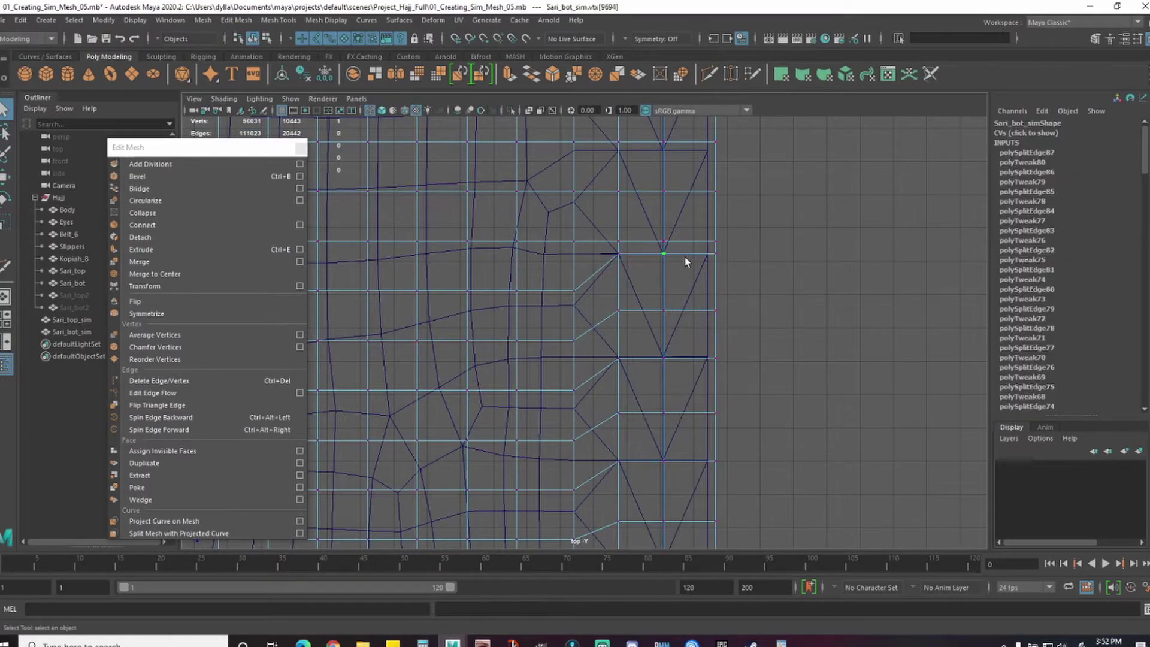
- Raise the intermediate row above the last detached row to midway between the Sari_bot lines
{"action": "middle_click_drag", "start_coordinate": [701, 232], "coordinate": [801, 235], "text": "alt"}
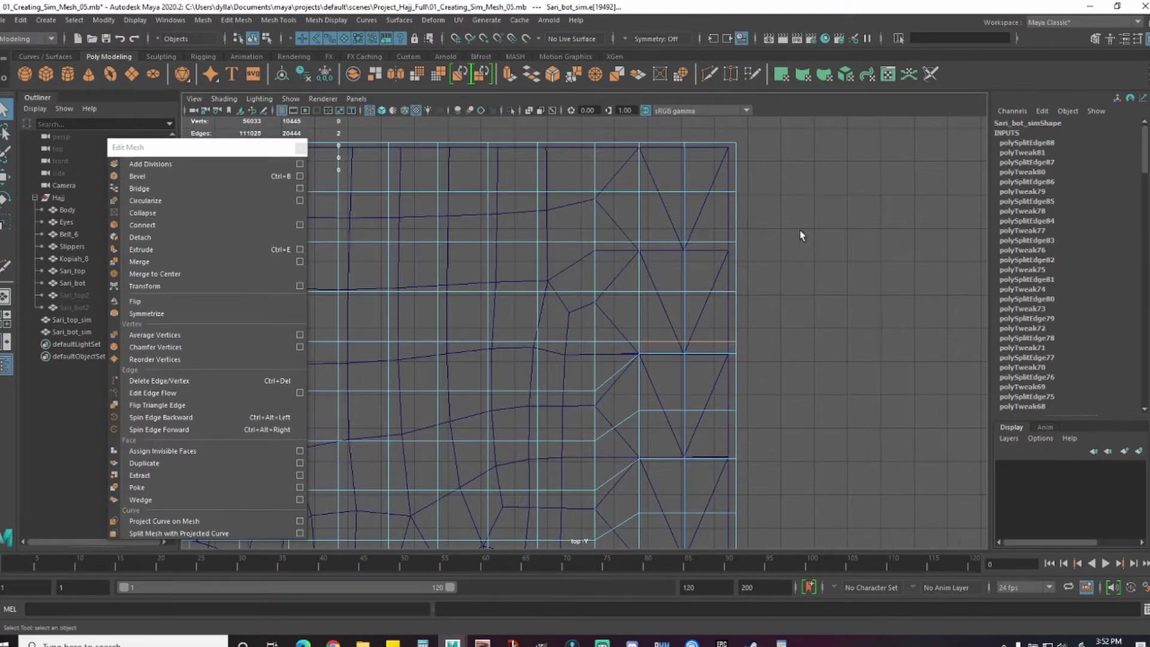
{"action": "key", "text": "w"}
{"action": "left_click_drag", "start_coordinate": [689, 390], "coordinate": [689, 367]}
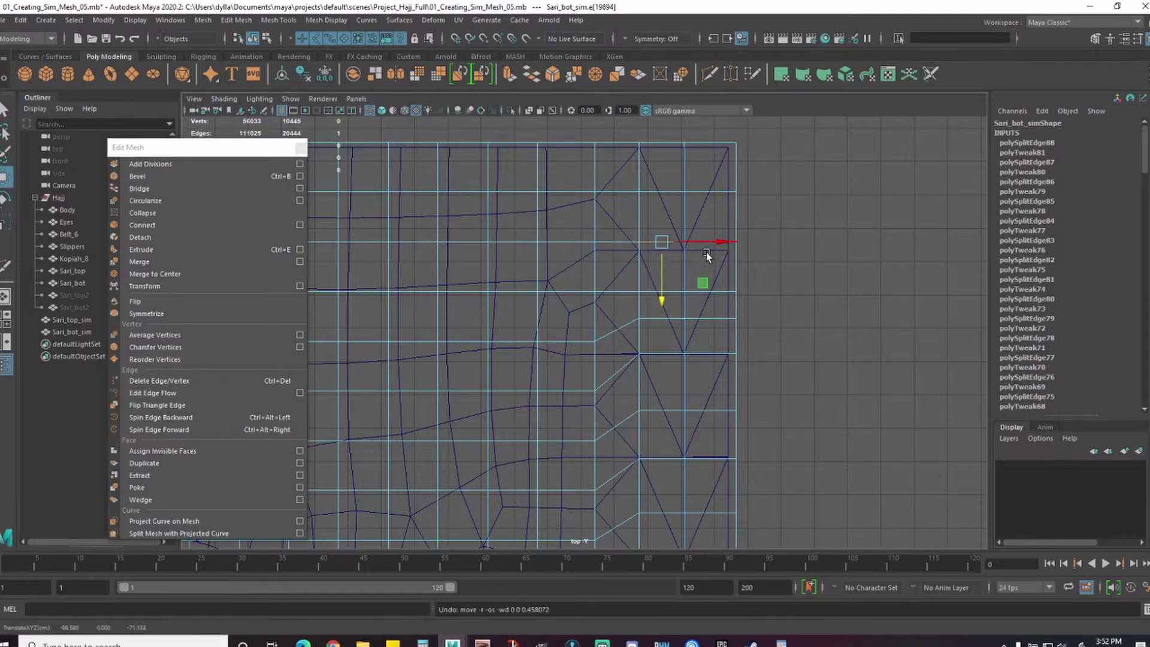
- Lower both strip edges of the second row below the mesh's upper edge onto the Sari_bot line
{"action": "key", "text": "q"}
{"action": "left_click", "coordinate": [710, 243]}
{"action": "key", "text": "w"}
{"action": "left_click_drag", "start_coordinate": [709, 294], "coordinate": [685, 301]}
{"action": "key", "text": "q"}
{"action": "key", "text": "w"}
- Examine the vertices and edges of the lowered strip row against the Sari_bot mesh near the upper corner
{"action": "left_click", "coordinate": [722, 248]}
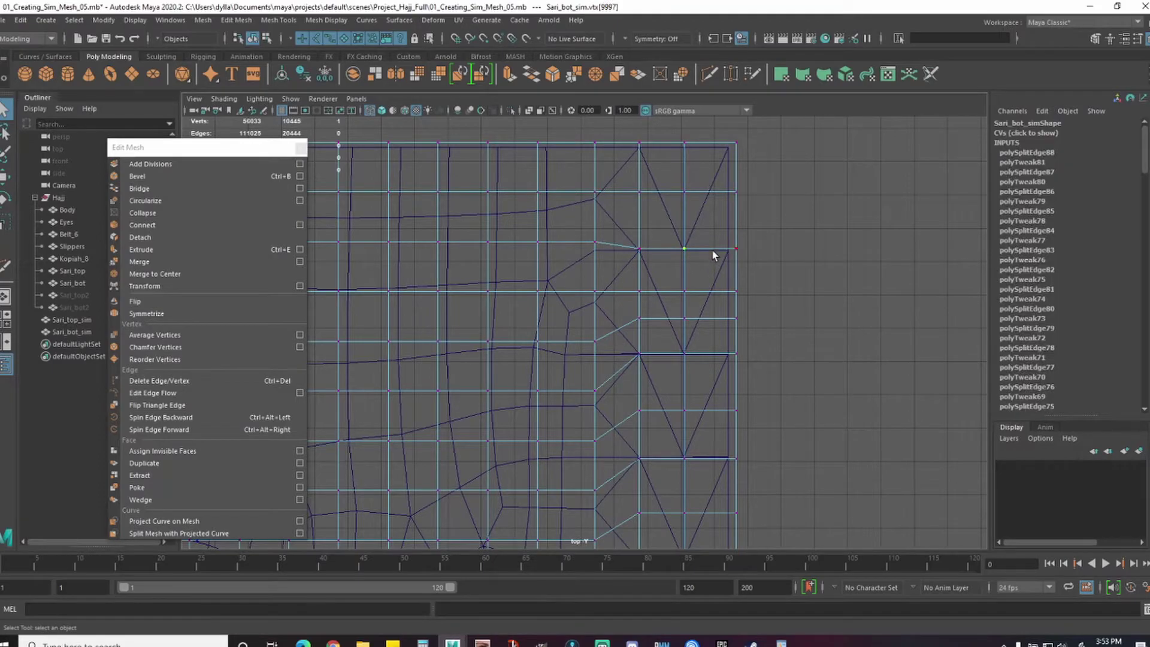
{"action": "left_click", "coordinate": [713, 252]}
{"action": "key", "text": "ctrl+z"}
{"action": "key", "text": "ctrl+z"}
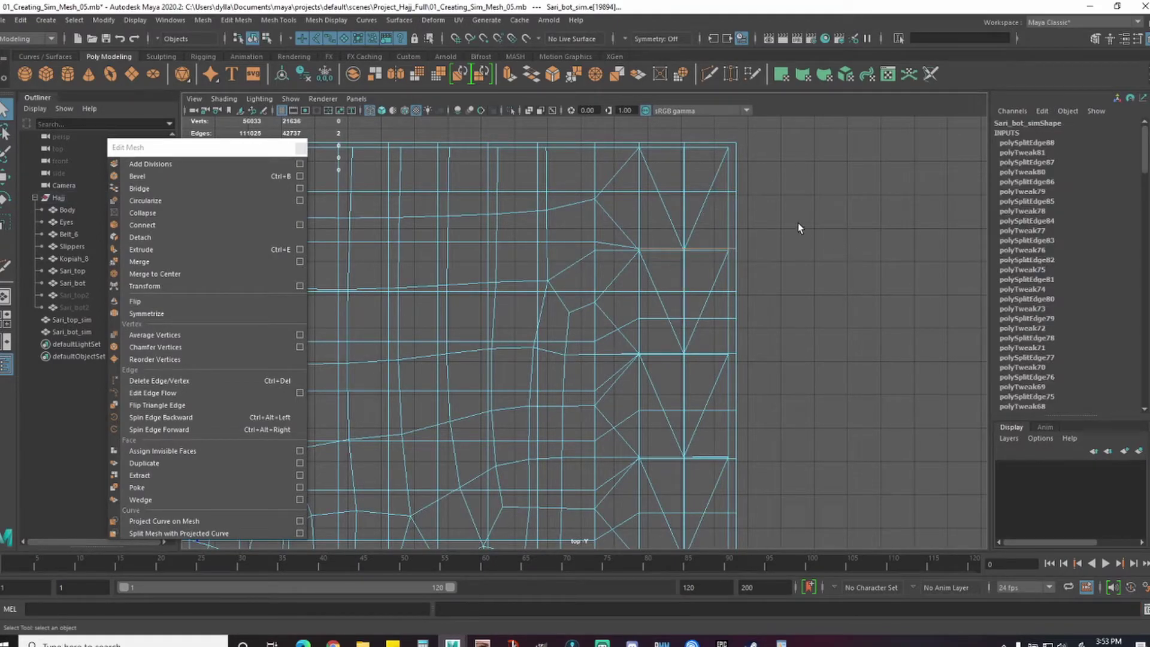
{"action": "key", "text": "F9"}
{"action": "left_click", "coordinate": [686, 250]}
{"action": "key", "text": "F8"}
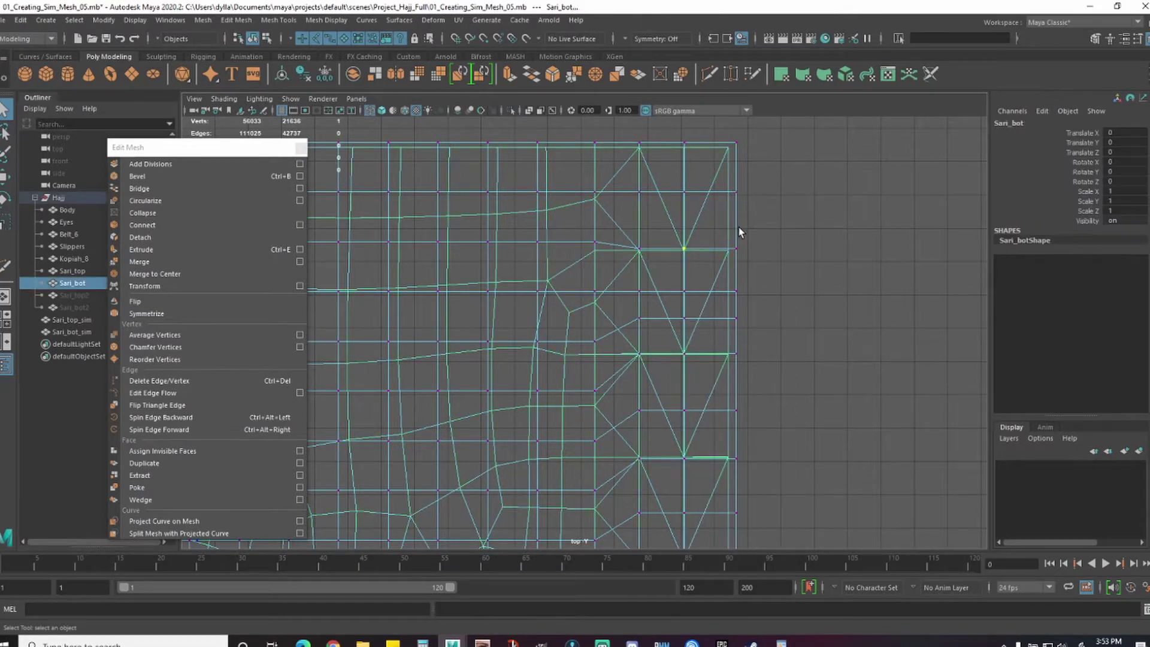
{"action": "left_click", "coordinate": [738, 229]}
{"action": "key", "text": "F9"}
{"action": "left_click", "coordinate": [736, 248]}
{"action": "right_click_drag", "start_coordinate": [683, 251], "coordinate": [683, 220]}
{"action": "left_click", "coordinate": [701, 249]}
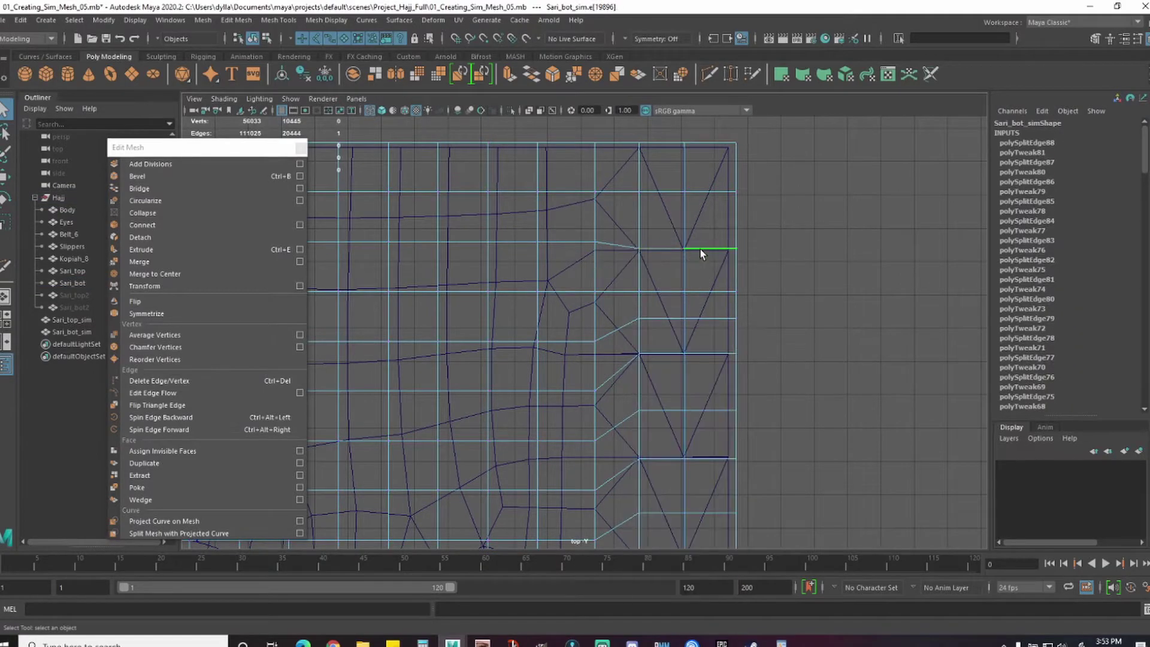
{"action": "left_click", "coordinate": [785, 223]}
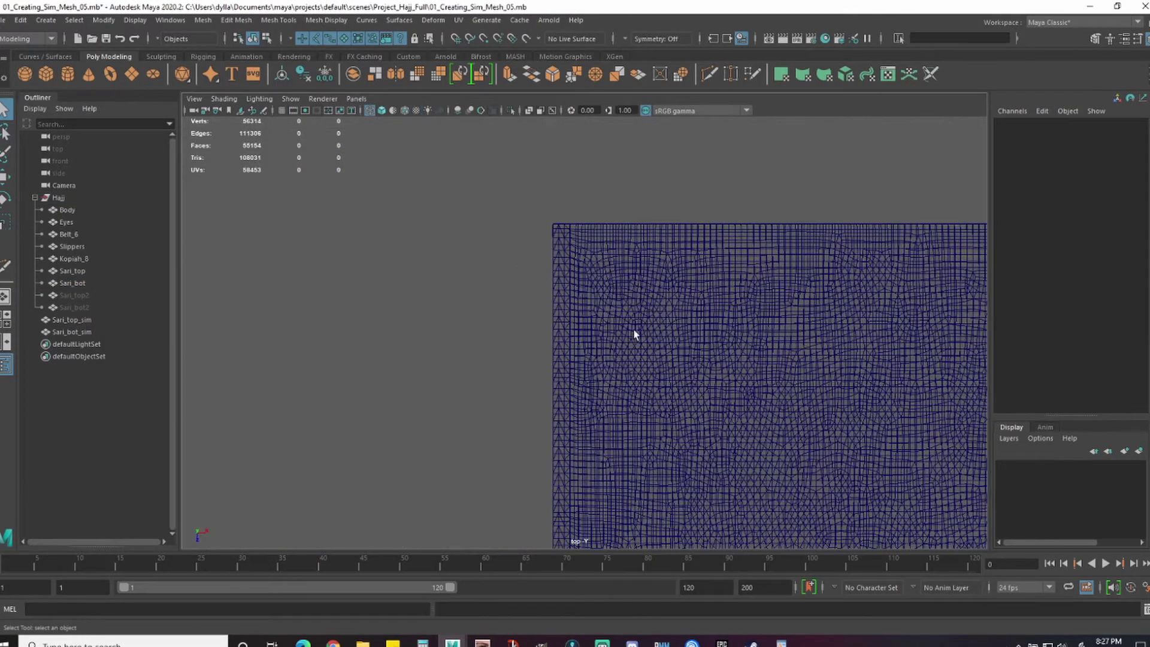
- Switch Sari_bot to face component selection and select the faces of the second block down its left border strip
{"action": "left_click", "coordinate": [674, 297]}
{"action": "key", "text": "F8"}
{"action": "scroll", "coordinate": [778, 329], "scroll_direction": "up", "scroll_amount": 5}
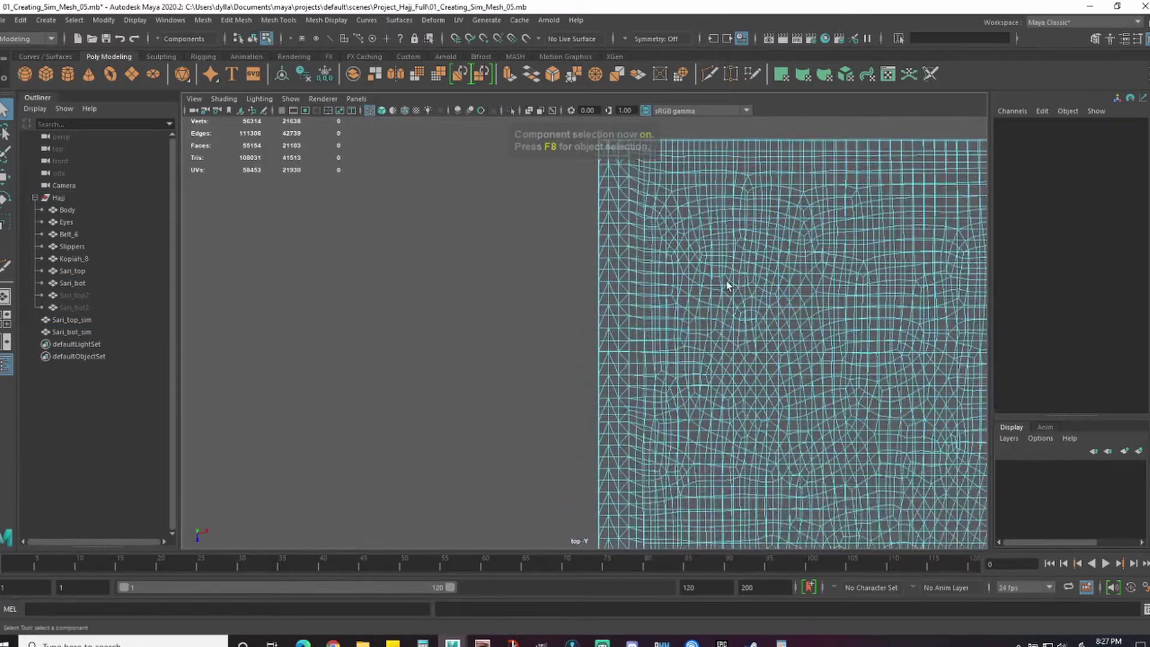
{"action": "left_click_drag", "start_coordinate": [635, 291], "coordinate": [635, 293]}
{"action": "left_click", "coordinate": [535, 282]}
{"action": "left_click", "coordinate": [344, 39]}
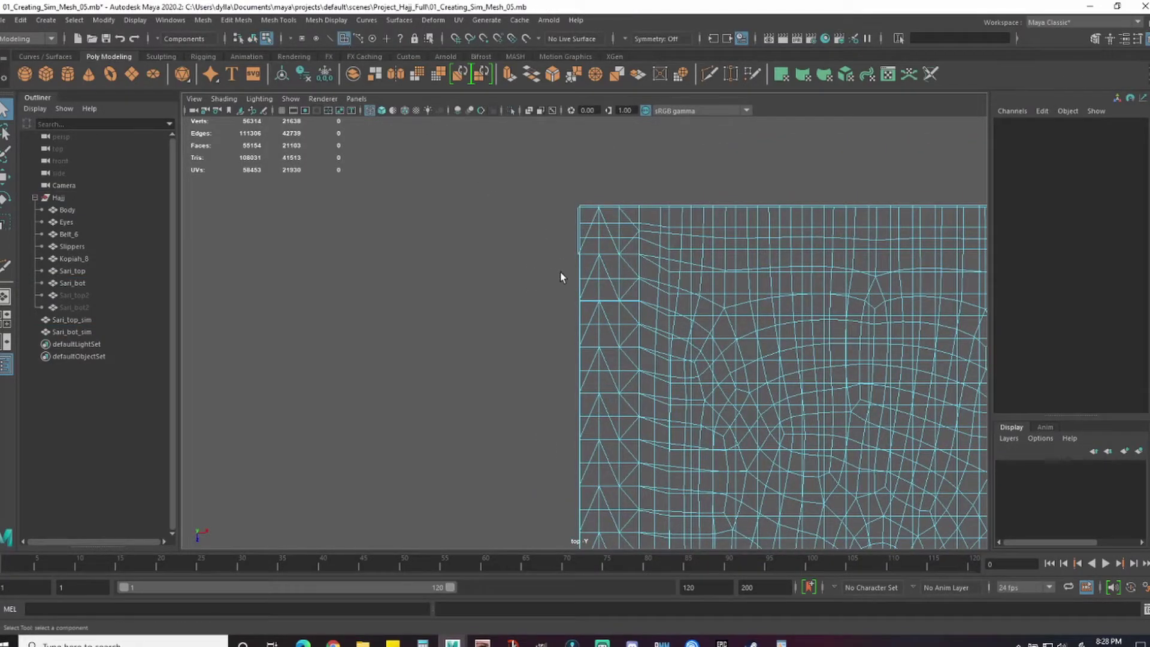
{"action": "left_click_drag", "start_coordinate": [552, 264], "coordinate": [632, 295]}
- Try lifting the selected strip block's faces above the mesh in the perspective view and undo the move
{"action": "middle_click_drag", "start_coordinate": [633, 297], "coordinate": [617, 275], "text": "alt"}
{"action": "scroll", "coordinate": [640, 297], "scroll_direction": "up", "scroll_amount": 1}
{"action": "key", "text": "space"}
{"action": "key", "text": "space"}
{"action": "key", "text": "f"}
{"action": "left_click_drag", "start_coordinate": [605, 479], "coordinate": [623, 398], "text": "alt"}
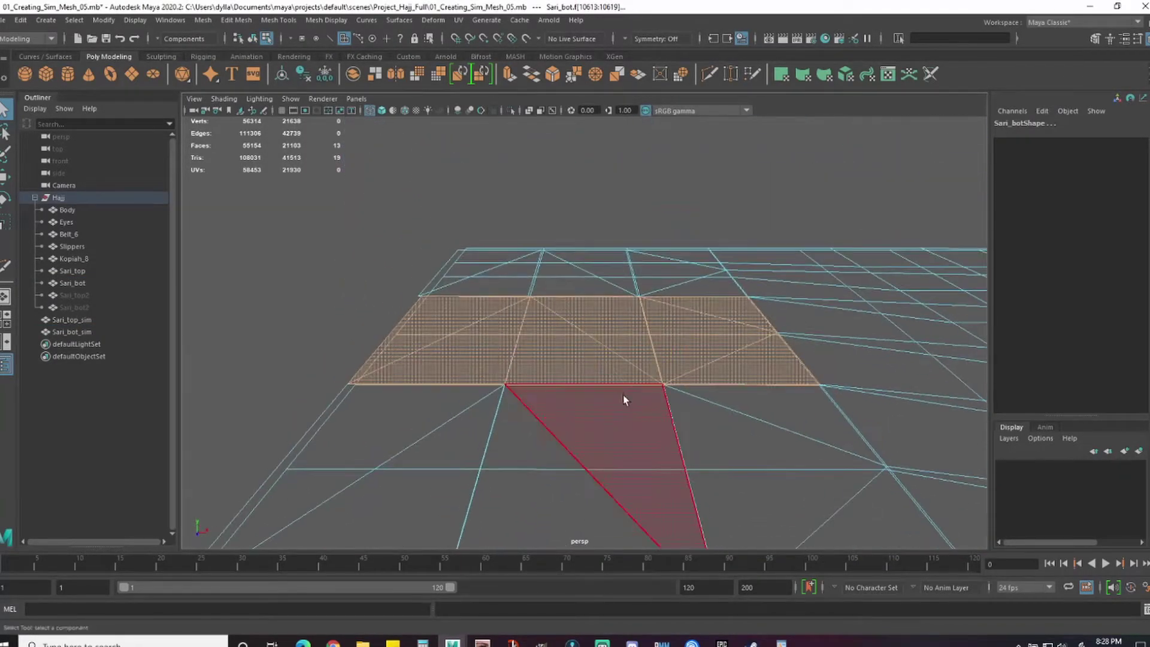
{"action": "key", "text": "w"}
{"action": "left_click_drag", "start_coordinate": [588, 276], "coordinate": [593, 171]}
{"action": "key", "text": "ctrl+z"}
- Add the faces of every second block down Sari_bot's left border strip to the selection, as far as the lower corner
{"action": "key", "text": "space"}
{"action": "left_click_drag", "start_coordinate": [775, 270], "coordinate": [647, 312], "text": "alt"}
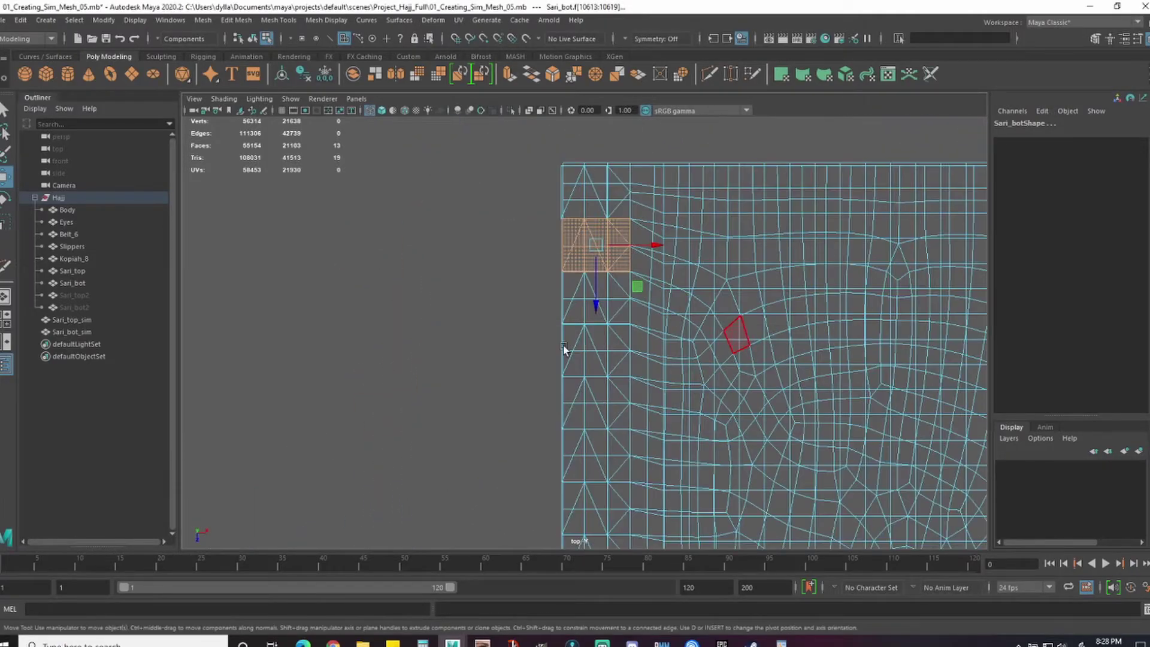
{"action": "key", "text": "q"}
{"action": "left_click_drag", "start_coordinate": [537, 335], "coordinate": [632, 371], "text": "shift"}
{"action": "middle_click_drag", "start_coordinate": [632, 374], "coordinate": [662, 268], "text": "alt"}
{"action": "left_click_drag", "start_coordinate": [577, 334], "coordinate": [635, 364], "text": "shift"}
{"action": "middle_click_drag", "start_coordinate": [695, 448], "coordinate": [693, 342], "text": "alt"}
{"action": "scroll", "coordinate": [693, 342], "scroll_direction": "up", "scroll_amount": 1}
{"action": "left_click_drag", "start_coordinate": [569, 328], "coordinate": [666, 367], "text": "shift"}
{"action": "middle_click_drag", "start_coordinate": [730, 462], "coordinate": [726, 347], "text": "alt"}
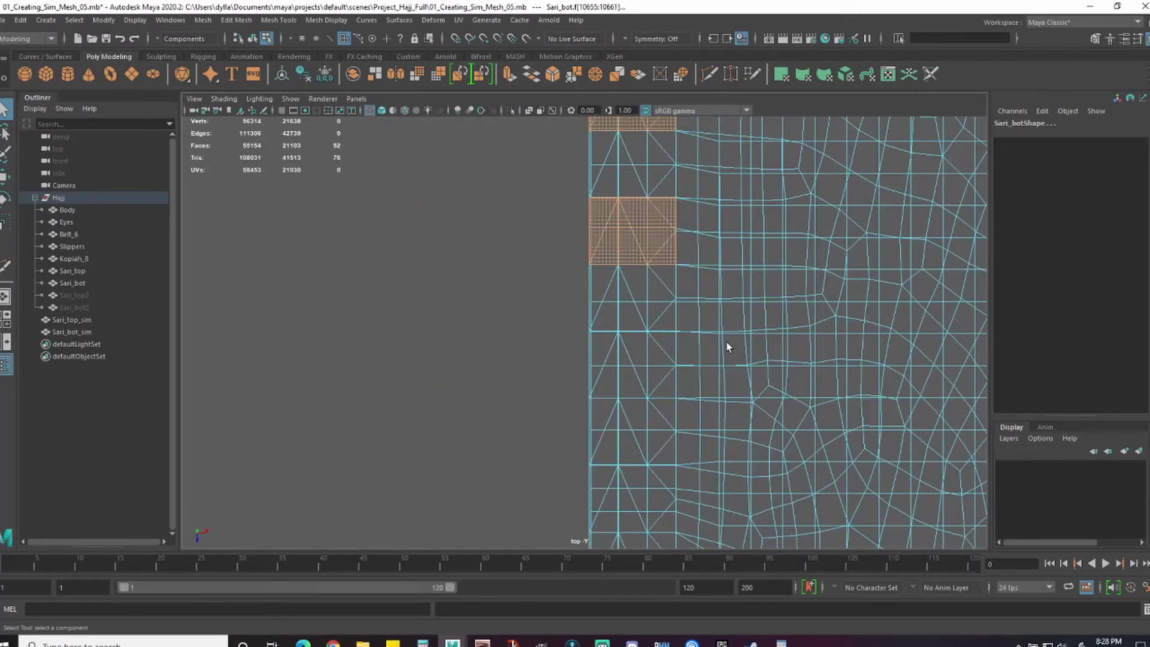
{"action": "left_click_drag", "start_coordinate": [571, 346], "coordinate": [662, 388], "text": "shift"}
{"action": "middle_click_drag", "start_coordinate": [722, 445], "coordinate": [736, 254], "text": "alt"}
{"action": "left_click_drag", "start_coordinate": [572, 285], "coordinate": [672, 331], "text": "shift"}
{"action": "middle_click_drag", "start_coordinate": [719, 389], "coordinate": [708, 260], "text": "alt"}
{"action": "left_click_drag", "start_coordinate": [563, 296], "coordinate": [669, 339], "text": "shift"}
{"action": "middle_click_drag", "start_coordinate": [707, 420], "coordinate": [709, 319], "text": "alt"}
{"action": "left_click_drag", "start_coordinate": [570, 326], "coordinate": [673, 369], "text": "shift"}
{"action": "middle_click_drag", "start_coordinate": [716, 384], "coordinate": [739, 286], "text": "alt"}
{"action": "left_click_drag", "start_coordinate": [601, 376], "coordinate": [689, 407], "text": "shift"}
{"action": "middle_click_drag", "start_coordinate": [727, 417], "coordinate": [704, 270], "text": "alt"}
{"action": "left_click_drag", "start_coordinate": [572, 354], "coordinate": [675, 392], "text": "shift"}
{"action": "middle_click_drag", "start_coordinate": [697, 405], "coordinate": [723, 291], "text": "alt"}
{"action": "left_click_drag", "start_coordinate": [609, 371], "coordinate": [698, 412], "text": "shift"}
{"action": "middle_click_drag", "start_coordinate": [716, 432], "coordinate": [710, 290], "text": "alt"}
{"action": "left_click_drag", "start_coordinate": [598, 367], "coordinate": [689, 407], "text": "shift"}
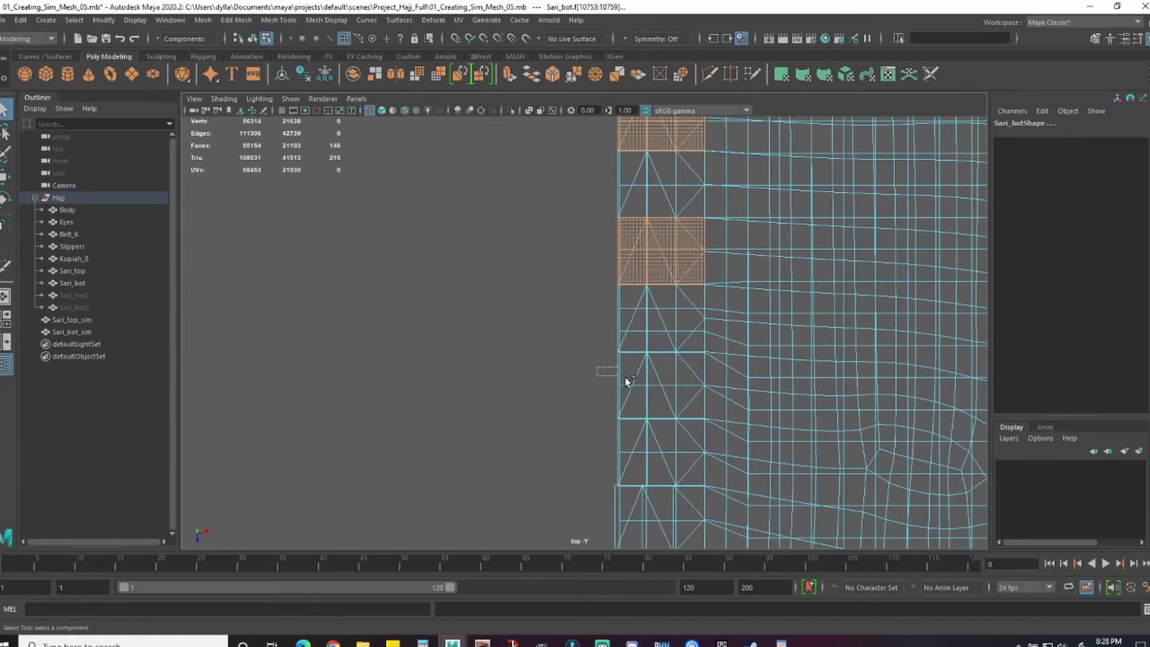
{"action": "middle_click_drag", "start_coordinate": [712, 425], "coordinate": [706, 299], "text": "alt"}
{"action": "left_click_drag", "start_coordinate": [593, 369], "coordinate": [686, 413], "text": "shift"}
{"action": "middle_click_drag", "start_coordinate": [701, 443], "coordinate": [711, 265], "text": "alt"}
{"action": "left_click_drag", "start_coordinate": [698, 374], "coordinate": [698, 374], "text": "shift"}
{"action": "middle_click_drag", "start_coordinate": [779, 401], "coordinate": [801, 305], "text": "alt"}
{"action": "left_click_drag", "start_coordinate": [627, 355], "coordinate": [713, 400], "text": "shift"}
{"action": "middle_click_drag", "start_coordinate": [716, 426], "coordinate": [737, 298], "text": "alt"}
{"action": "left_click_drag", "start_coordinate": [635, 385], "coordinate": [728, 415], "text": "shift"}
{"action": "middle_click_drag", "start_coordinate": [731, 429], "coordinate": [725, 306], "text": "alt"}
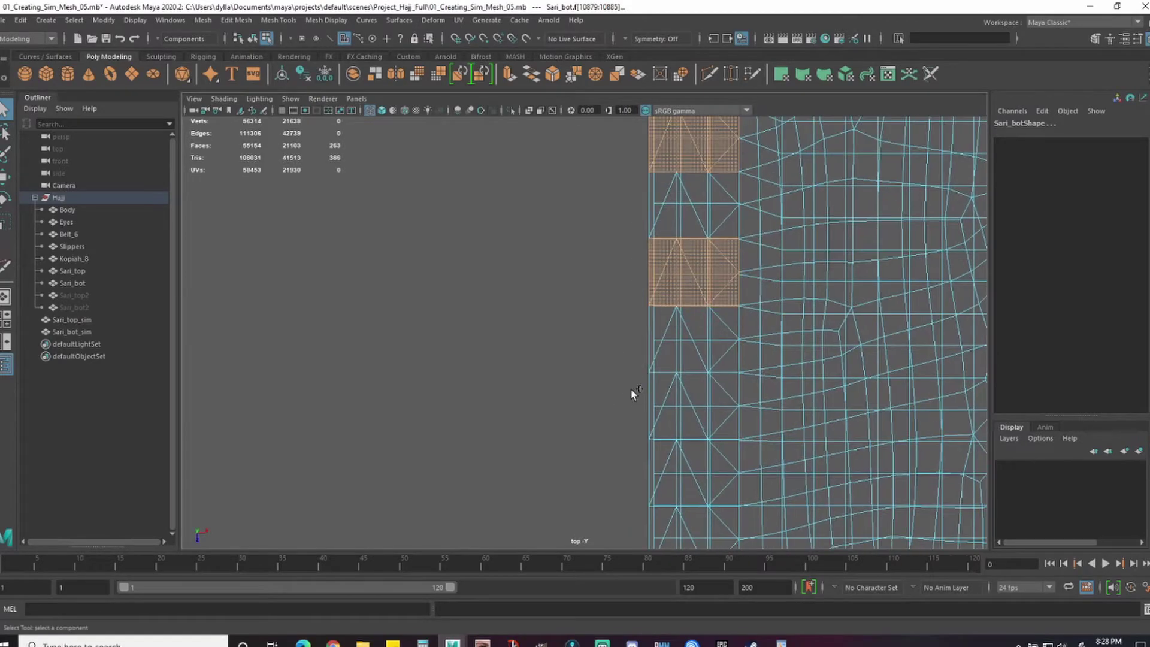
{"action": "left_click_drag", "start_coordinate": [630, 390], "coordinate": [723, 424], "text": "shift"}
{"action": "middle_click_drag", "start_coordinate": [725, 437], "coordinate": [747, 292], "text": "alt"}
{"action": "left_click_drag", "start_coordinate": [656, 381], "coordinate": [743, 413], "text": "shift"}
{"action": "middle_click_drag", "start_coordinate": [743, 425], "coordinate": [734, 298], "text": "alt"}
{"action": "left_click_drag", "start_coordinate": [649, 381], "coordinate": [736, 417], "text": "shift"}
{"action": "middle_click_drag", "start_coordinate": [733, 435], "coordinate": [732, 292], "text": "alt"}
{"action": "left_click_drag", "start_coordinate": [644, 384], "coordinate": [723, 409], "text": "shift"}
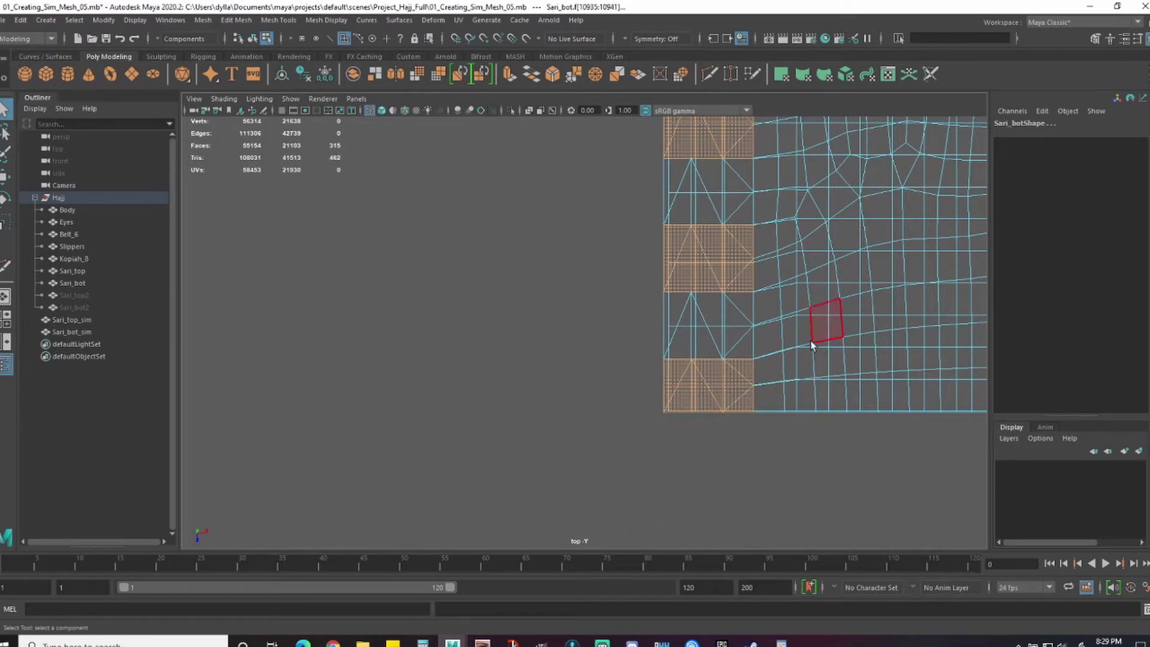
- Shift the pivot of the selected alternate strip blocks sideways to the strip's inner edge in the perspective view
{"action": "key", "text": "space"}
{"action": "left_click_drag", "start_coordinate": [811, 344], "coordinate": [773, 346]}
{"action": "right_click_drag", "start_coordinate": [770, 350], "coordinate": [730, 371], "text": "alt"}
{"action": "middle_click_drag", "start_coordinate": [805, 389], "coordinate": [802, 315], "text": "alt"}
{"action": "key", "text": "w"}
{"action": "right_click_drag", "start_coordinate": [803, 315], "coordinate": [668, 365], "text": "alt"}
{"action": "middle_click_drag", "start_coordinate": [668, 365], "coordinate": [731, 398], "text": "alt"}
{"action": "right_click_drag", "start_coordinate": [731, 398], "coordinate": [821, 393], "text": "alt"}
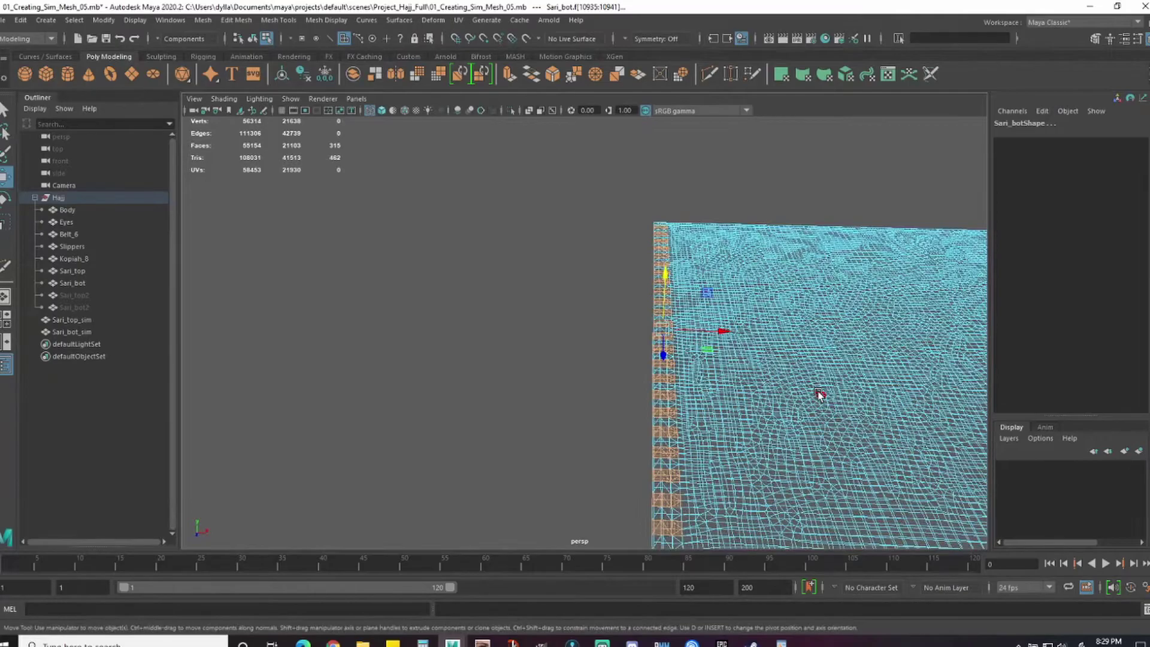
{"action": "key", "text": "d"}
{"action": "left_click_drag", "start_coordinate": [724, 333], "coordinate": [734, 333]}
- Rotate the selected alternate strip blocks about the strip's inner edge to tilt them out of the cloth plane
{"action": "key", "text": "e"}
{"action": "right_click_drag", "start_coordinate": [768, 267], "coordinate": [839, 387], "text": "alt"}
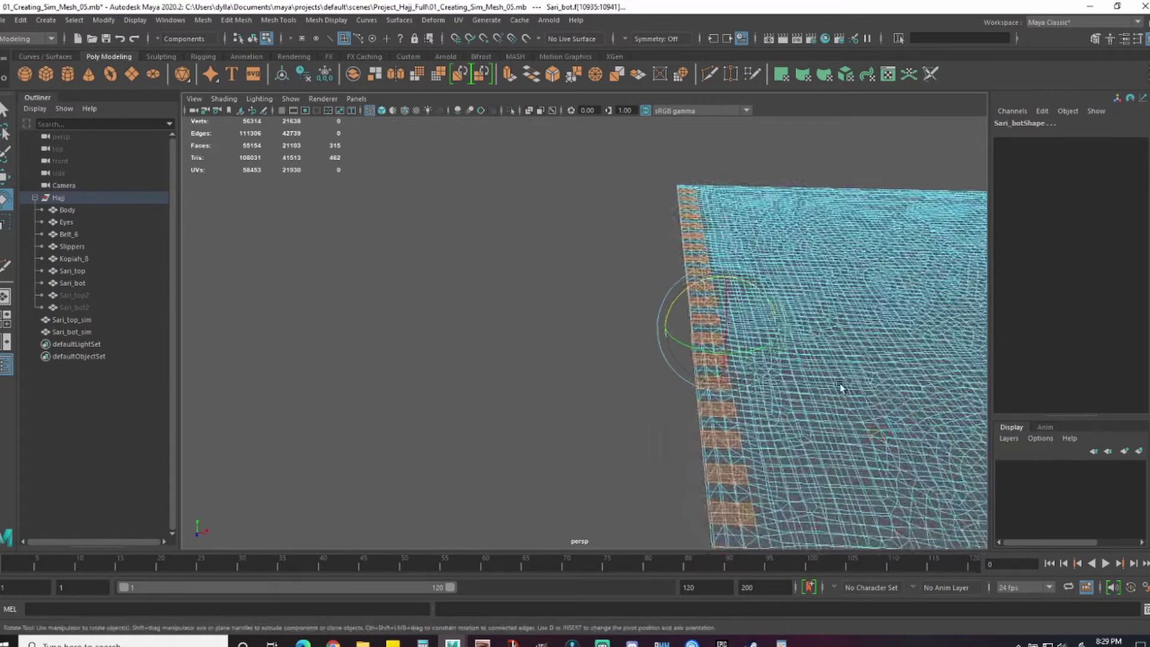
{"action": "middle_click_drag", "start_coordinate": [839, 388], "coordinate": [762, 387], "text": "alt"}
{"action": "left_click_drag", "start_coordinate": [621, 295], "coordinate": [665, 303]}
{"action": "left_click_drag", "start_coordinate": [705, 470], "coordinate": [824, 397], "text": "alt"}
{"action": "key", "text": "q"}
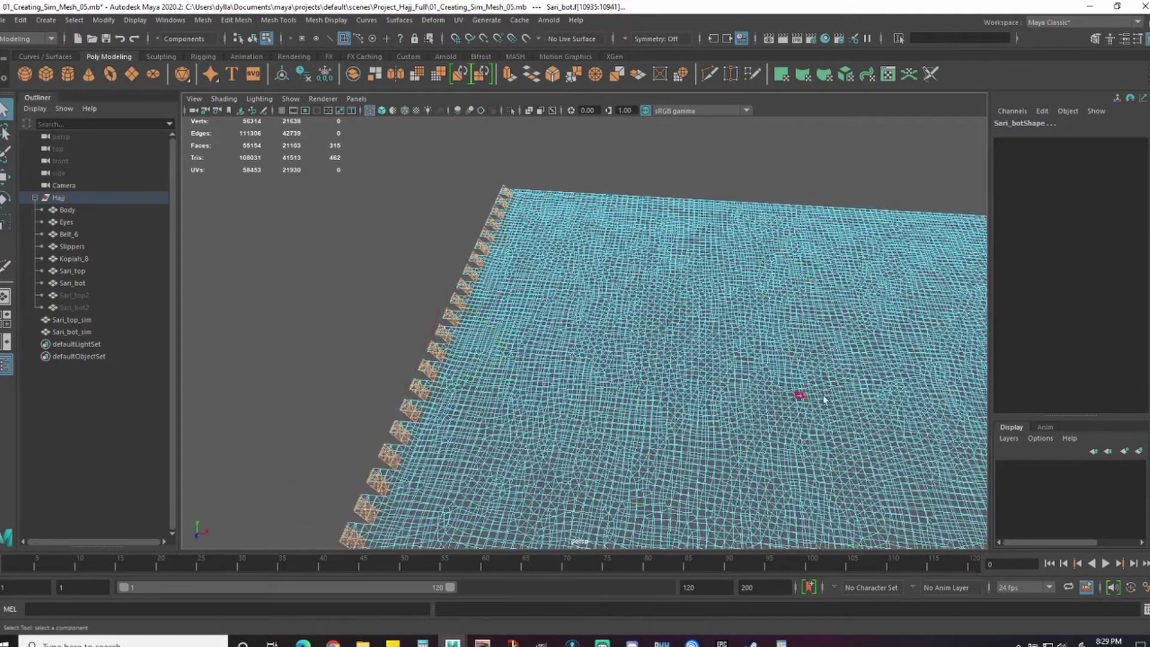
- In the top view, select the faces of the first two alternate blocks at the lower end of Sari_bot's right border strip
{"action": "middle_click_drag", "start_coordinate": [824, 397], "coordinate": [765, 364], "text": "alt"}
{"action": "key", "text": "space"}
{"action": "left_click_drag", "start_coordinate": [765, 364], "coordinate": [765, 336]}
{"action": "middle_click_drag", "start_coordinate": [916, 478], "coordinate": [788, 392], "text": "alt"}
{"action": "middle_click_drag", "start_coordinate": [937, 384], "coordinate": [767, 361], "text": "alt"}
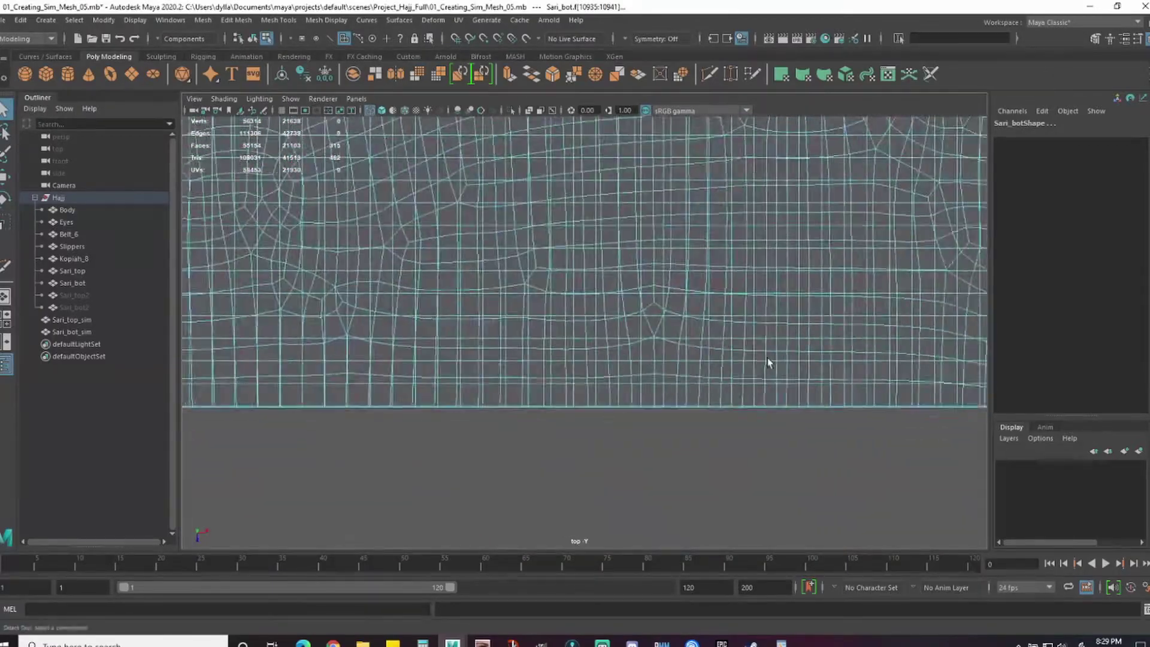
{"action": "middle_click_drag", "start_coordinate": [935, 363], "coordinate": [773, 359], "text": "alt"}
{"action": "right_click_drag", "start_coordinate": [773, 359], "coordinate": [856, 361], "text": "alt"}
{"action": "middle_click_drag", "start_coordinate": [760, 360], "coordinate": [763, 421], "text": "alt"}
{"action": "left_click_drag", "start_coordinate": [729, 409], "coordinate": [594, 460]}
{"action": "middle_click_drag", "start_coordinate": [761, 313], "coordinate": [771, 383], "text": "alt"}
{"action": "left_click_drag", "start_coordinate": [756, 344], "coordinate": [611, 392], "text": "shift"}
- Add the faces of every second block up Sari_bot's right border strip to the selection, as far as the upper corner
{"action": "middle_click_drag", "start_coordinate": [773, 317], "coordinate": [814, 434], "text": "alt"}
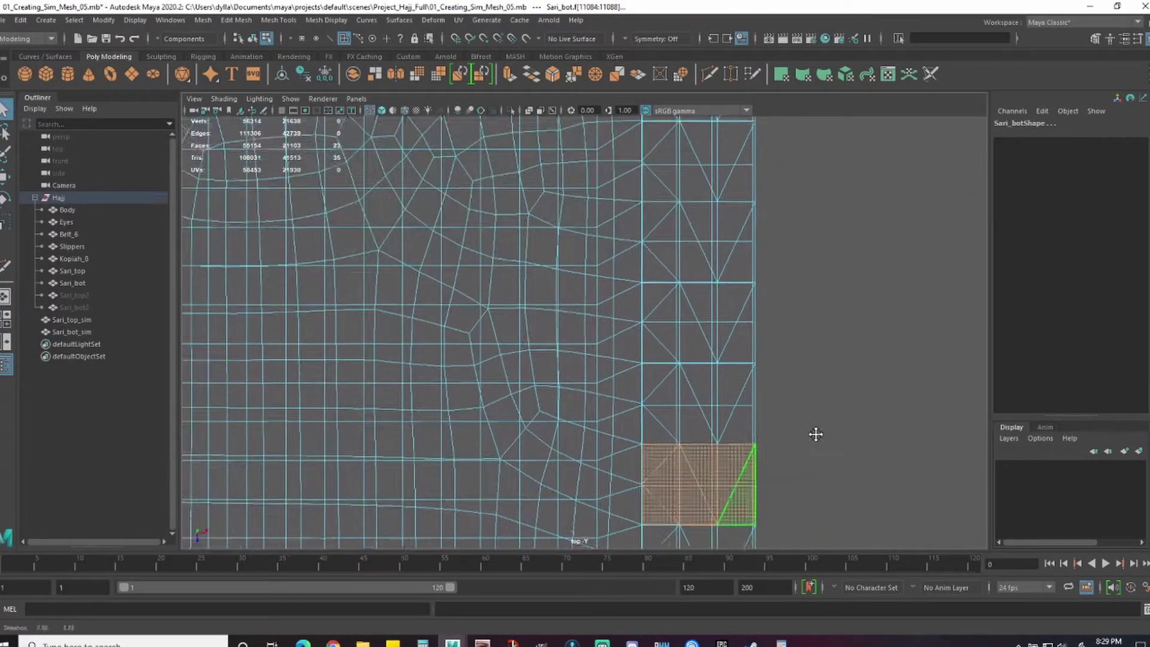
{"action": "left_click_drag", "start_coordinate": [802, 308], "coordinate": [656, 353], "text": "shift"}
{"action": "middle_click_drag", "start_coordinate": [805, 257], "coordinate": [821, 414], "text": "alt"}
{"action": "left_click_drag", "start_coordinate": [809, 313], "coordinate": [670, 354], "text": "shift"}
{"action": "middle_click_drag", "start_coordinate": [823, 251], "coordinate": [821, 400], "text": "alt"}
{"action": "left_click_drag", "start_coordinate": [803, 290], "coordinate": [674, 345], "text": "shift"}
{"action": "middle_click_drag", "start_coordinate": [828, 225], "coordinate": [823, 407], "text": "alt"}
{"action": "left_click_drag", "start_coordinate": [799, 314], "coordinate": [657, 369], "text": "shift"}
{"action": "middle_click_drag", "start_coordinate": [806, 242], "coordinate": [813, 401], "text": "alt"}
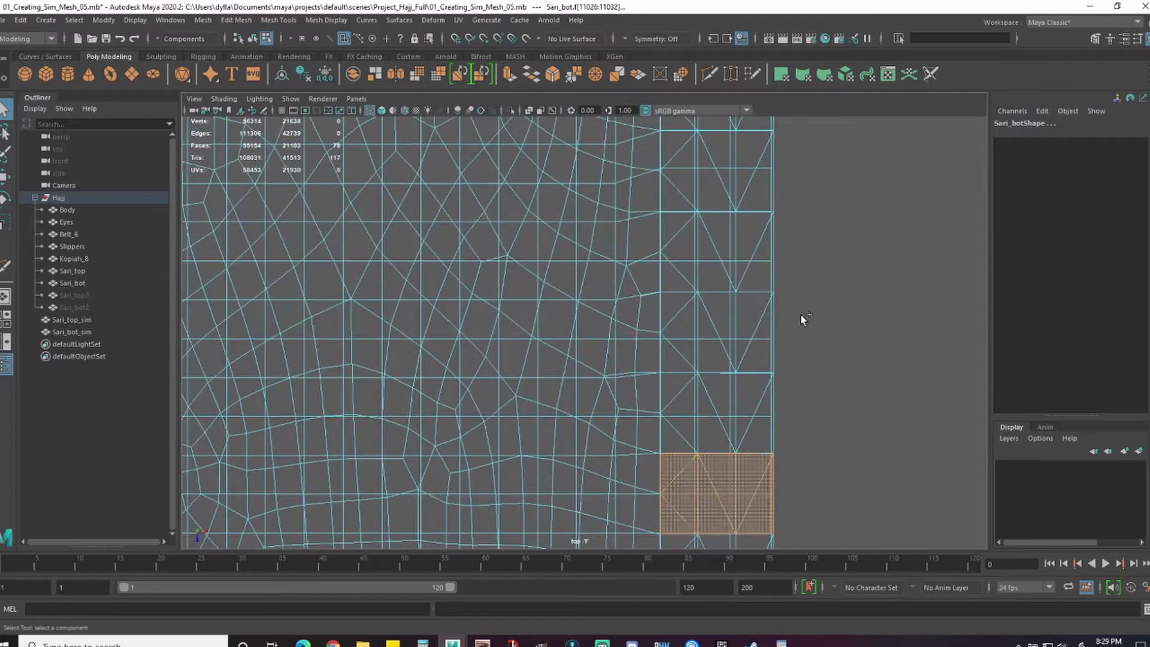
{"action": "left_click_drag", "start_coordinate": [809, 308], "coordinate": [677, 354], "text": "shift"}
{"action": "middle_click_drag", "start_coordinate": [808, 254], "coordinate": [800, 428], "text": "alt"}
{"action": "left_click_drag", "start_coordinate": [789, 314], "coordinate": [665, 364], "text": "shift"}
{"action": "middle_click_drag", "start_coordinate": [809, 246], "coordinate": [809, 406], "text": "alt"}
{"action": "left_click_drag", "start_coordinate": [800, 312], "coordinate": [666, 361], "text": "shift"}
{"action": "middle_click_drag", "start_coordinate": [808, 261], "coordinate": [810, 405], "text": "alt"}
{"action": "left_click_drag", "start_coordinate": [796, 308], "coordinate": [665, 359], "text": "shift"}
{"action": "middle_click_drag", "start_coordinate": [809, 239], "coordinate": [816, 399], "text": "alt"}
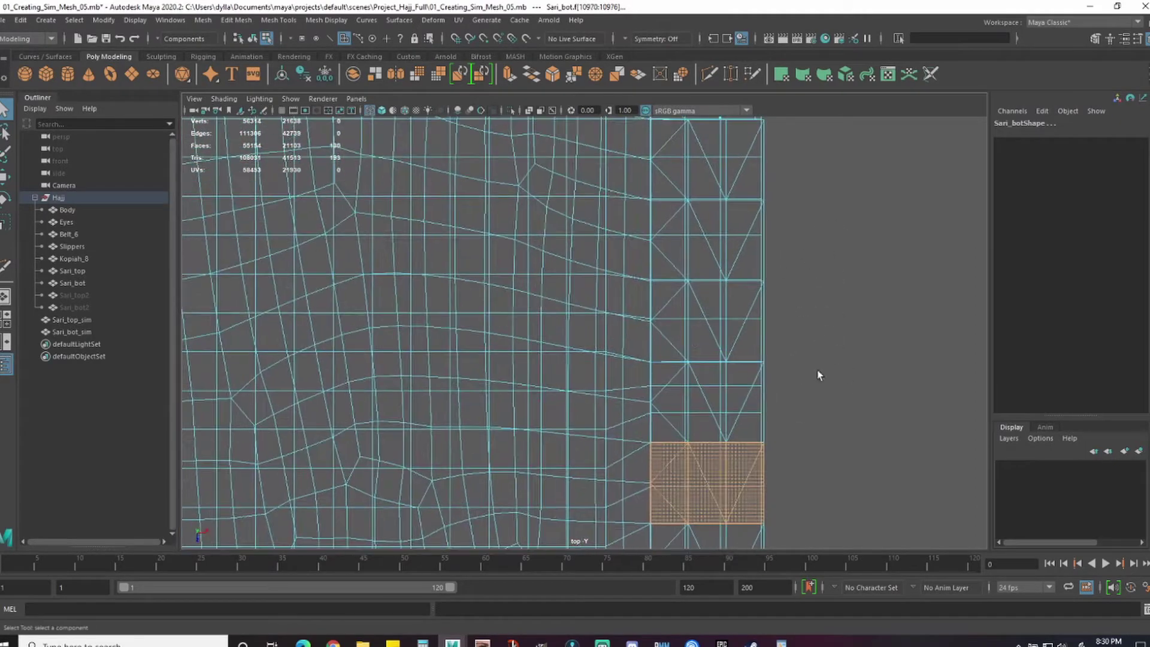
{"action": "left_click_drag", "start_coordinate": [791, 297], "coordinate": [661, 357], "text": "shift"}
{"action": "middle_click_drag", "start_coordinate": [800, 187], "coordinate": [801, 346], "text": "alt"}
{"action": "left_click_drag", "start_coordinate": [794, 305], "coordinate": [659, 355], "text": "shift"}
{"action": "middle_click_drag", "start_coordinate": [794, 243], "coordinate": [793, 409], "text": "alt"}
{"action": "left_click_drag", "start_coordinate": [784, 297], "coordinate": [658, 358], "text": "shift"}
{"action": "middle_click_drag", "start_coordinate": [792, 321], "coordinate": [796, 411], "text": "alt"}
{"action": "left_click_drag", "start_coordinate": [798, 292], "coordinate": [672, 348], "text": "shift"}
{"action": "middle_click_drag", "start_coordinate": [826, 255], "coordinate": [840, 400], "text": "alt"}
{"action": "left_click_drag", "start_coordinate": [811, 283], "coordinate": [680, 332], "text": "shift"}
{"action": "middle_click_drag", "start_coordinate": [825, 257], "coordinate": [816, 386], "text": "alt"}
{"action": "left_click_drag", "start_coordinate": [805, 254], "coordinate": [672, 297], "text": "shift"}
{"action": "middle_click_drag", "start_coordinate": [806, 252], "coordinate": [799, 416], "text": "alt"}
{"action": "middle_click_drag", "start_coordinate": [778, 247], "coordinate": [775, 409], "text": "alt"}
{"action": "left_click_drag", "start_coordinate": [784, 254], "coordinate": [665, 297], "text": "shift"}
{"action": "middle_click_drag", "start_coordinate": [786, 246], "coordinate": [783, 406], "text": "alt"}
{"action": "left_click_drag", "start_coordinate": [787, 254], "coordinate": [664, 294], "text": "shift"}
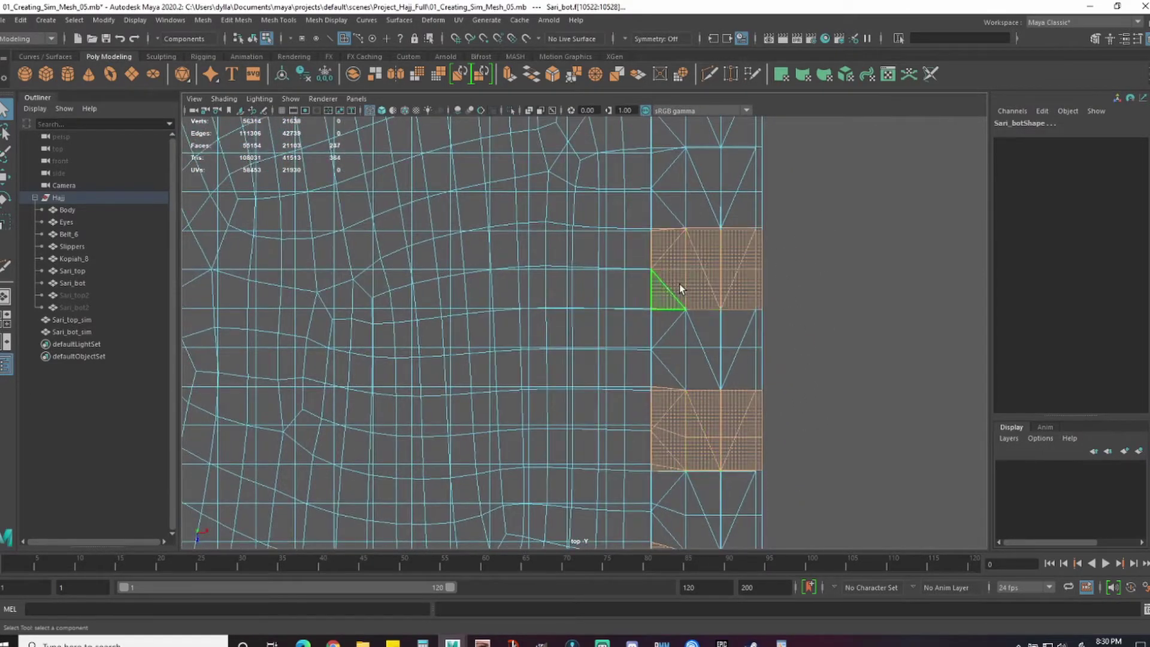
{"action": "middle_click_drag", "start_coordinate": [785, 246], "coordinate": [802, 402], "text": "alt"}
{"action": "left_click_drag", "start_coordinate": [798, 247], "coordinate": [678, 286], "text": "shift"}
{"action": "middle_click_drag", "start_coordinate": [792, 226], "coordinate": [799, 389], "text": "alt"}
{"action": "left_click_drag", "start_coordinate": [806, 246], "coordinate": [684, 286], "text": "shift"}
{"action": "middle_click_drag", "start_coordinate": [807, 226], "coordinate": [803, 396], "text": "alt"}
{"action": "left_click_drag", "start_coordinate": [801, 252], "coordinate": [677, 290], "text": "shift"}
{"action": "middle_click_drag", "start_coordinate": [800, 239], "coordinate": [800, 400], "text": "alt"}
{"action": "left_click_drag", "start_coordinate": [800, 247], "coordinate": [692, 298], "text": "shift"}
{"action": "key", "text": "ctrl+z"}
{"action": "middle_click_drag", "start_coordinate": [848, 193], "coordinate": [838, 334], "text": "alt"}
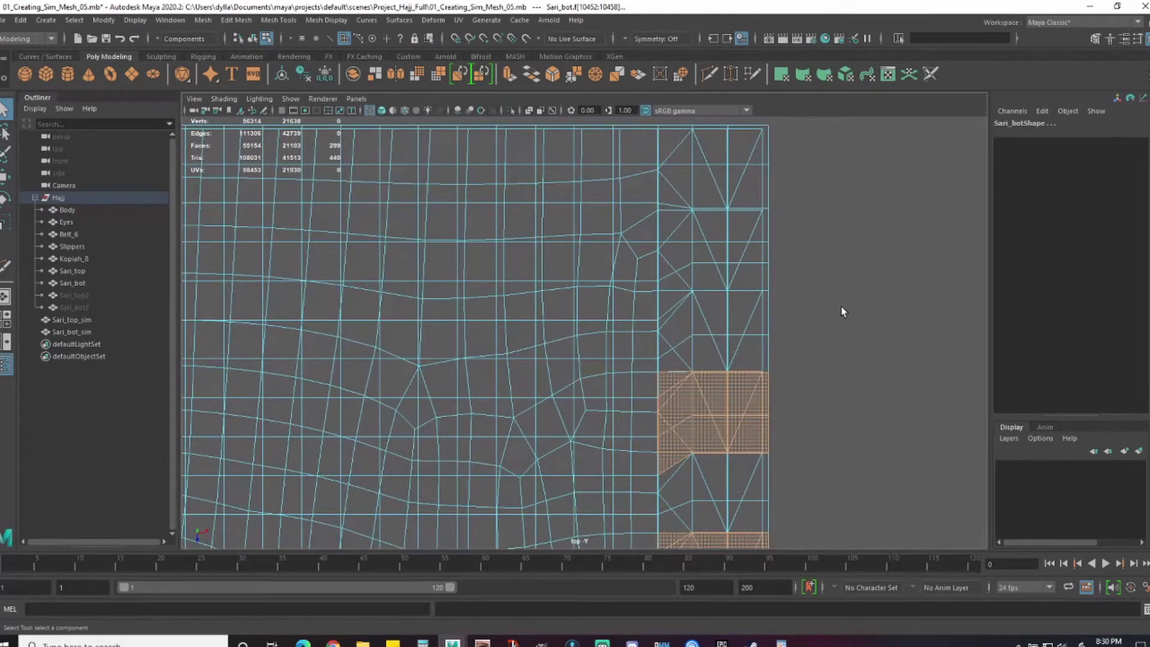
{"action": "left_click_drag", "start_coordinate": [670, 274], "coordinate": [670, 274], "text": "shift"}
{"action": "middle_click_drag", "start_coordinate": [845, 236], "coordinate": [856, 245], "text": "alt"}
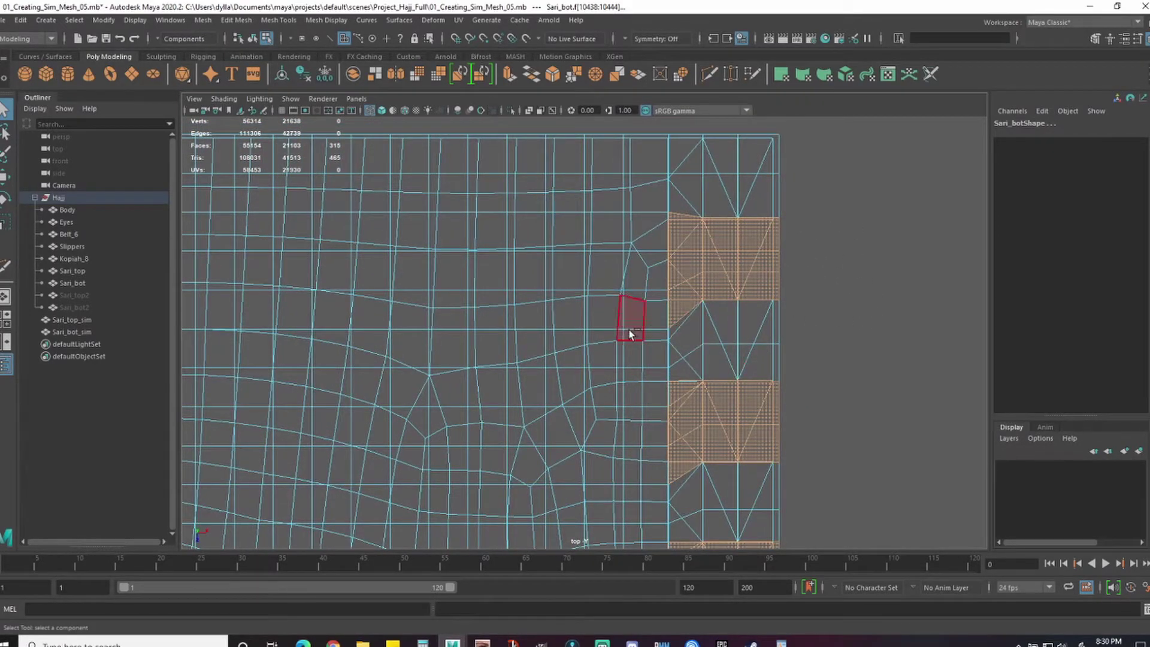
{"action": "middle_click_drag", "start_coordinate": [860, 366], "coordinate": [863, 349], "text": "alt"}
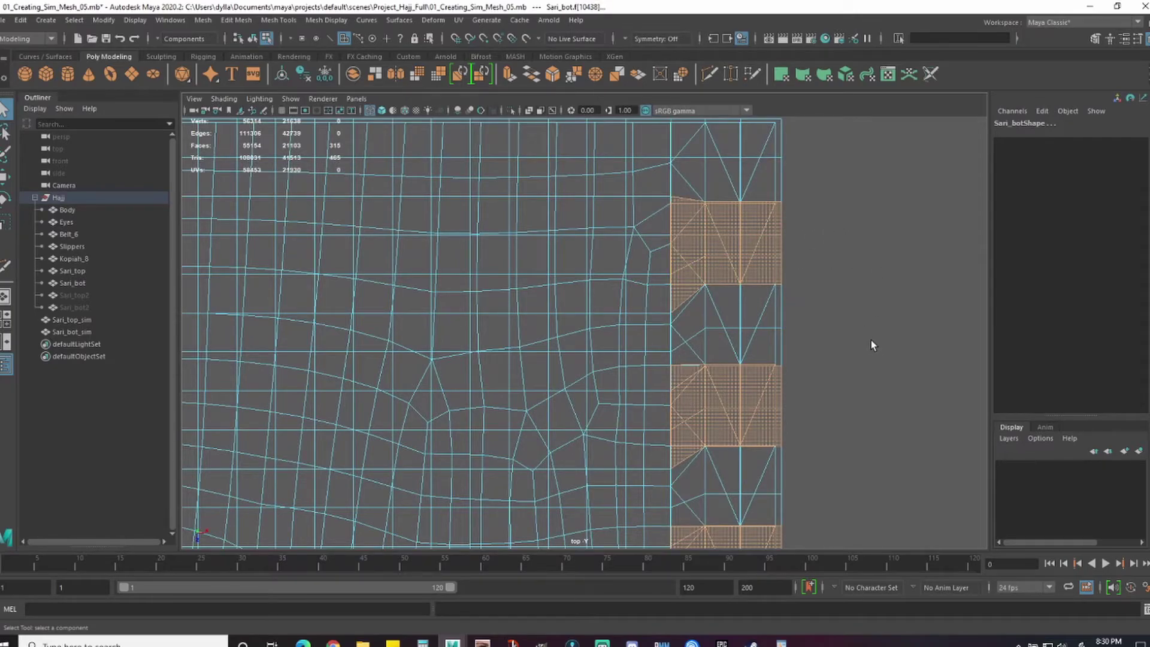
{"action": "left_click", "coordinate": [853, 257]}
{"action": "key", "text": "ctrl+z"}
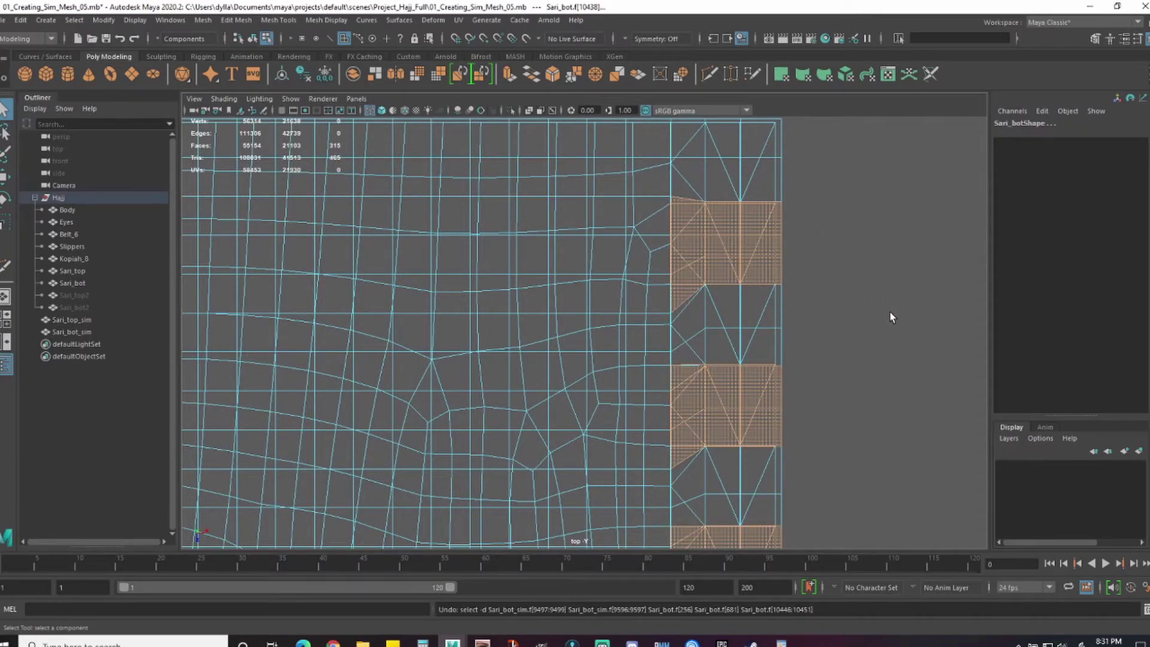
- In the perspective view, rotate the selected right-hand strip blocks about the strip's inner edge out of the cloth plane and inspect them shaded
{"action": "right_click_drag", "start_coordinate": [909, 393], "coordinate": [885, 389], "text": "alt"}
{"action": "middle_click_drag", "start_coordinate": [886, 388], "coordinate": [830, 350], "text": "alt"}
{"action": "key", "text": "space"}
{"action": "mouse_move", "coordinate": [787, 417]}
{"action": "left_mouse_down"}
{"action": "mouse_move", "coordinate": [771, 363]}
{"action": "mouse_move", "coordinate": [733, 400]}
{"action": "left_mouse_up"}
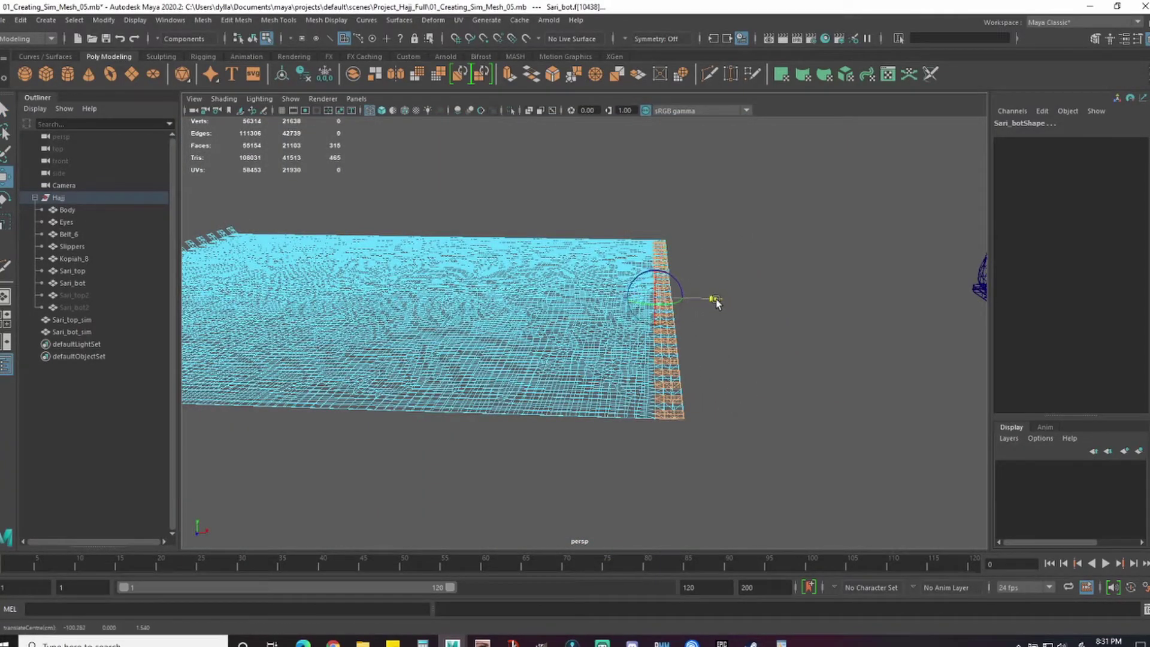
{"action": "left_click_drag", "start_coordinate": [768, 320], "coordinate": [772, 391], "text": "alt"}
{"action": "left_click_drag", "start_coordinate": [740, 265], "coordinate": [692, 239]}
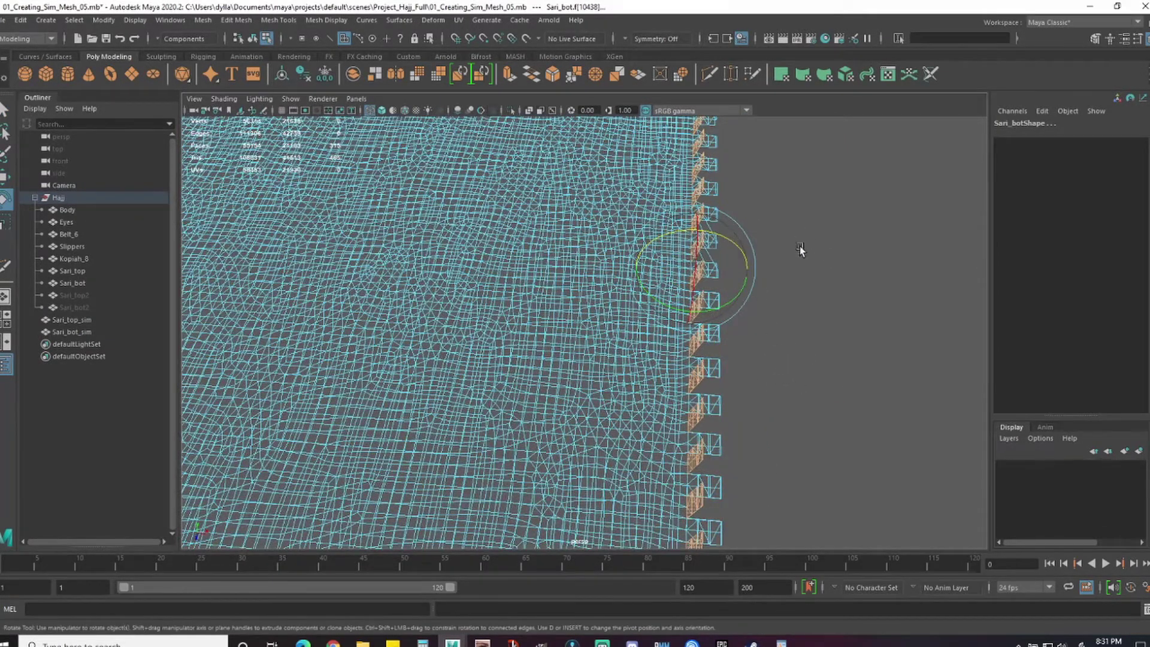
{"action": "left_click_drag", "start_coordinate": [799, 246], "coordinate": [698, 342], "text": "alt"}
{"action": "right_click_drag", "start_coordinate": [698, 342], "coordinate": [769, 393], "text": "alt"}
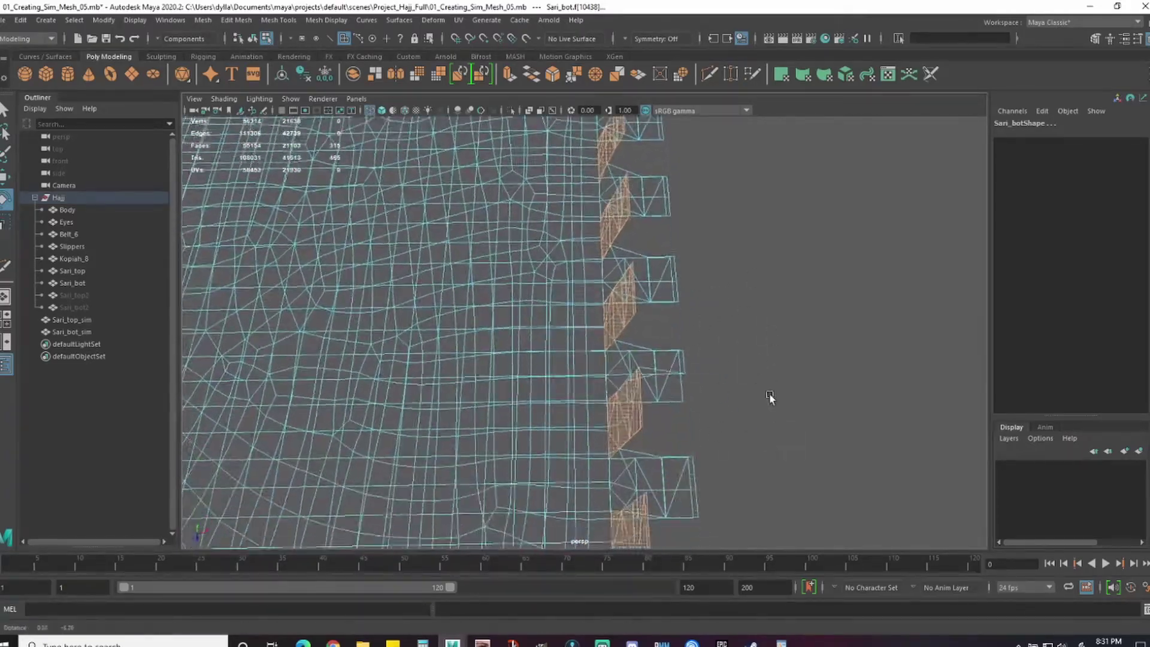
{"action": "middle_click_drag", "start_coordinate": [769, 393], "coordinate": [759, 425], "text": "alt"}
{"action": "scroll", "coordinate": [759, 425], "scroll_direction": "down", "scroll_amount": 3}
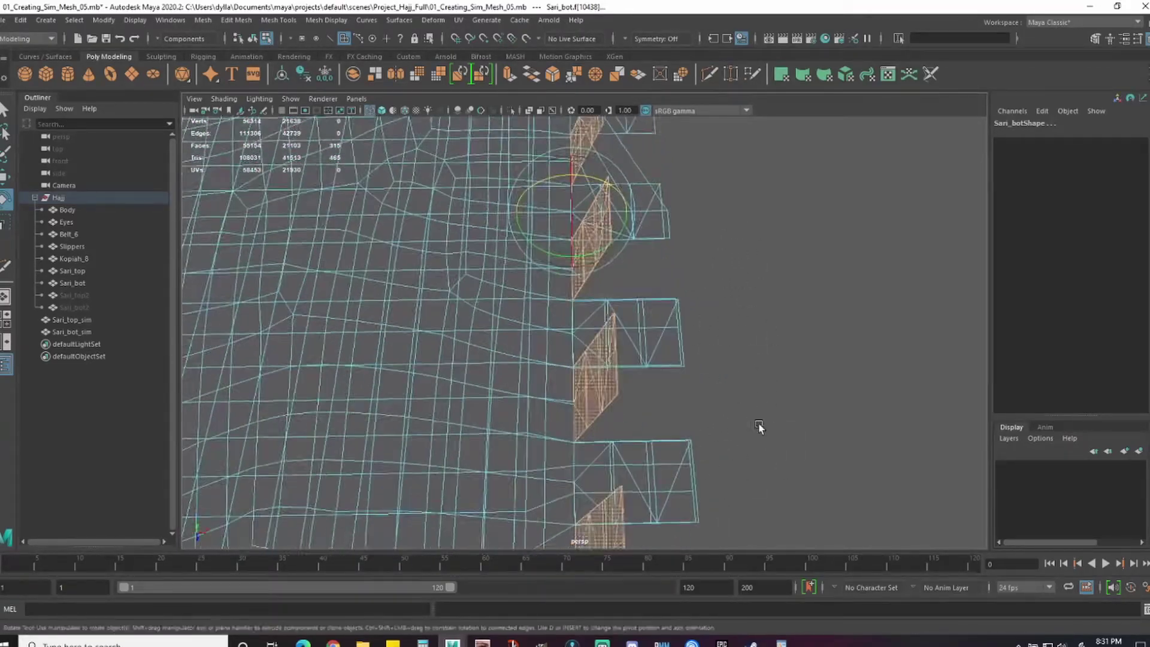
{"action": "mouse_move", "coordinate": [759, 427]}
{"action": "left_mouse_down", "text": "alt"}
{"action": "mouse_move", "coordinate": [655, 450]}
{"action": "mouse_move", "coordinate": [735, 386]}
{"action": "mouse_move", "coordinate": [710, 362]}
{"action": "mouse_move", "coordinate": [757, 375]}
{"action": "mouse_move", "coordinate": [732, 397]}
{"action": "mouse_move", "coordinate": [849, 364]}
{"action": "left_mouse_up", "text": "alt"}
{"action": "key", "text": "5"}
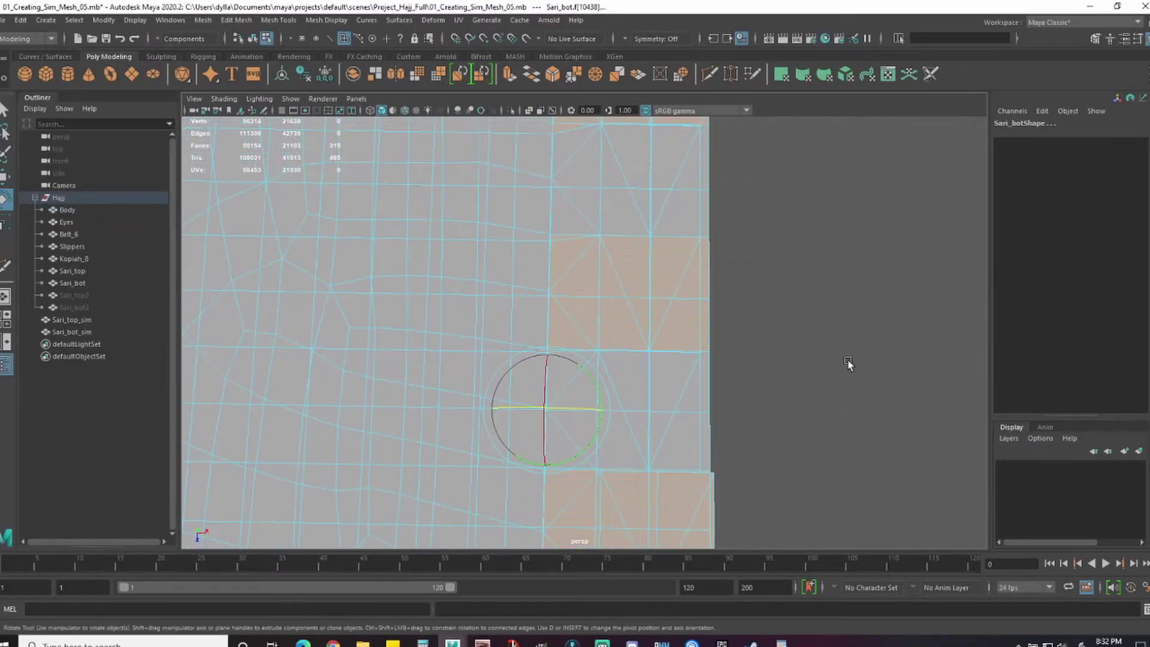
- Return to the wireframe top view, pick Sari_bot_sim as the object to edit and enter face selection on its right strip
{"action": "middle_click_drag", "start_coordinate": [734, 321], "coordinate": [726, 412], "text": "alt"}
{"action": "right_click_drag", "start_coordinate": [726, 412], "coordinate": [704, 375], "text": "alt"}
{"action": "key", "text": "space"}
{"action": "left_click_drag", "start_coordinate": [687, 380], "coordinate": [647, 358]}
{"action": "scroll", "coordinate": [617, 359], "scroll_direction": "up", "scroll_amount": 3}
{"action": "left_click", "coordinate": [626, 371]}
{"action": "key", "text": "F8"}
{"action": "key", "text": "4"}
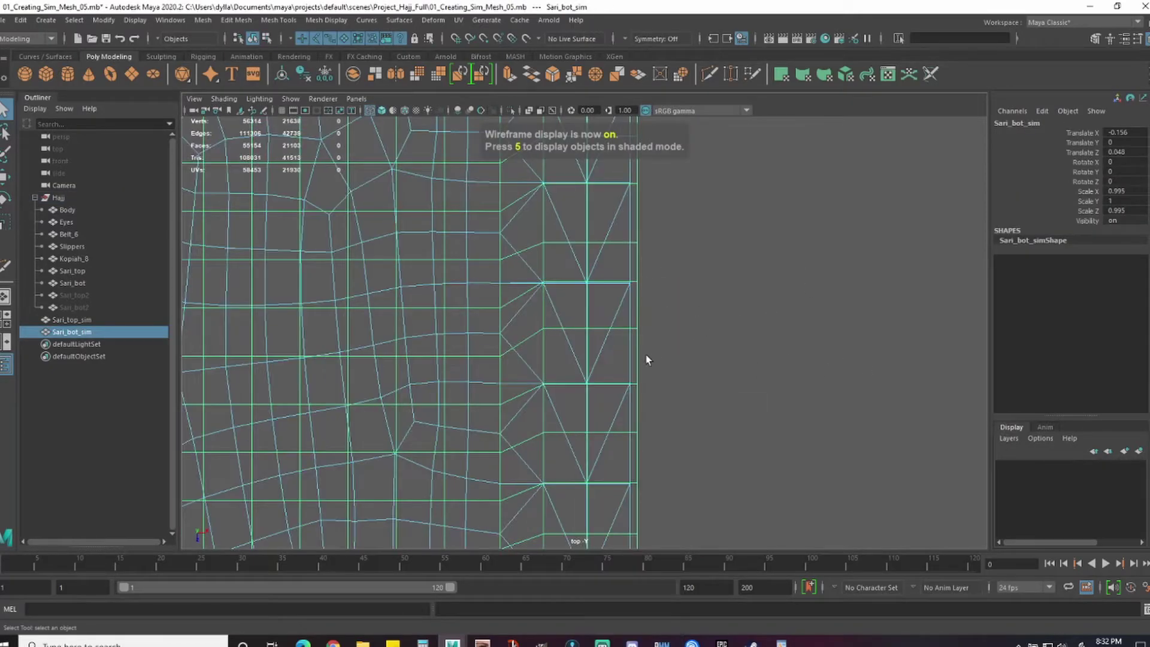
{"action": "left_click", "coordinate": [641, 327]}
{"action": "left_click", "coordinate": [638, 315]}
{"action": "right_click_drag", "start_coordinate": [638, 311], "coordinate": [638, 277]}
{"action": "middle_click_drag", "start_coordinate": [623, 285], "coordinate": [636, 315], "text": "alt"}
{"action": "scroll", "coordinate": [635, 316], "scroll_direction": "up", "scroll_amount": 1}
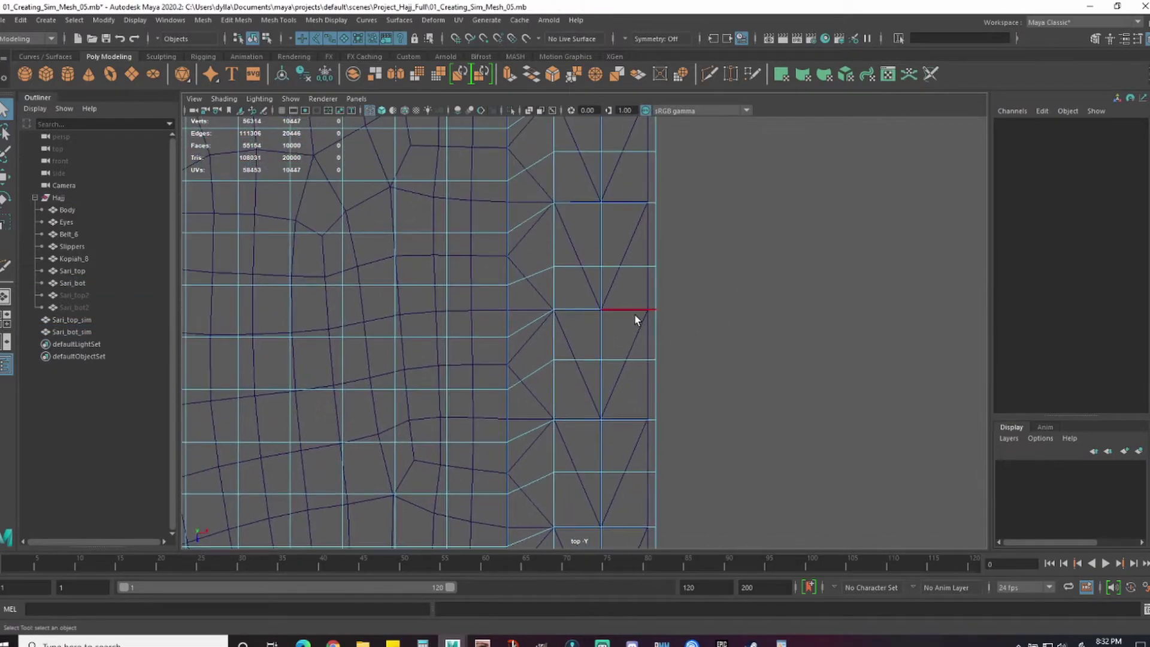
- Test-move single faces along Sari_bot_sim's right border strip to check for separated rows, undoing each move
{"action": "left_click", "coordinate": [629, 298]}
{"action": "key", "text": "w"}
{"action": "left_click_drag", "start_coordinate": [627, 287], "coordinate": [660, 234]}
{"action": "left_click", "coordinate": [635, 392]}
{"action": "left_click_drag", "start_coordinate": [630, 394], "coordinate": [740, 304]}
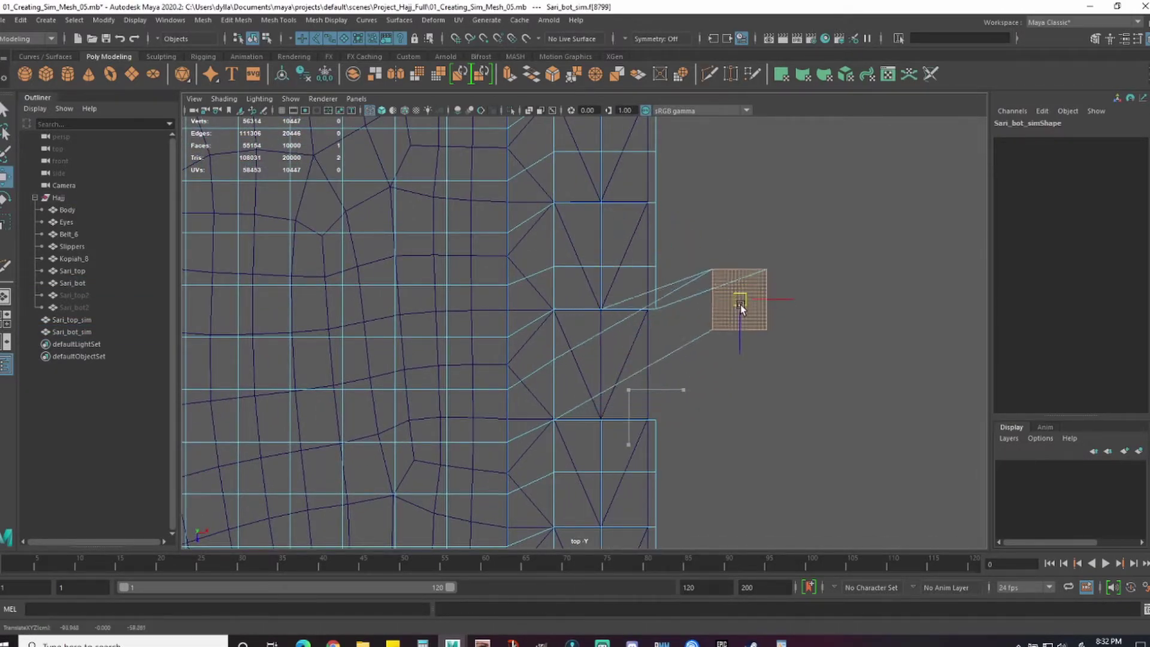
{"action": "key", "text": "ctrl+z"}
{"action": "middle_click_drag", "start_coordinate": [631, 511], "coordinate": [645, 382], "text": "alt"}
{"action": "left_click", "coordinate": [644, 379]}
{"action": "left_click_drag", "start_coordinate": [641, 376], "coordinate": [665, 354]}
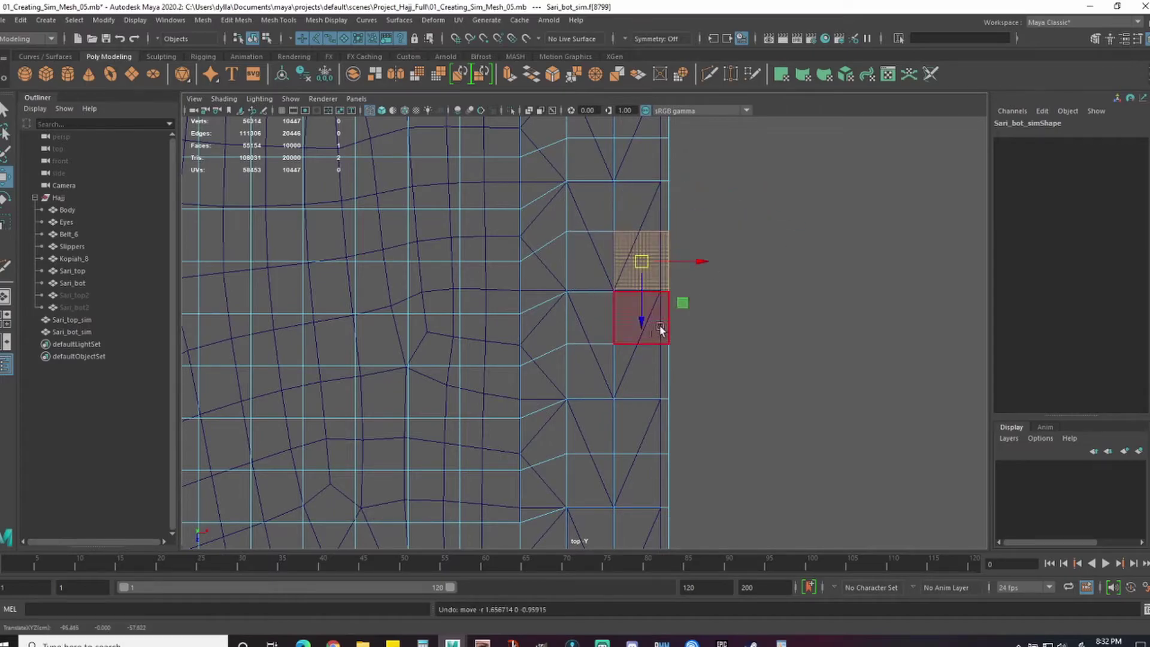
{"action": "key", "text": "ctrl+z"}
- Select the six faces of Sari_bot_sim's upper-right corner block, try moving them away and undo the move
{"action": "middle_click_drag", "start_coordinate": [749, 302], "coordinate": [753, 437], "text": "alt"}
{"action": "middle_click_drag", "start_coordinate": [733, 257], "coordinate": [760, 443], "text": "alt"}
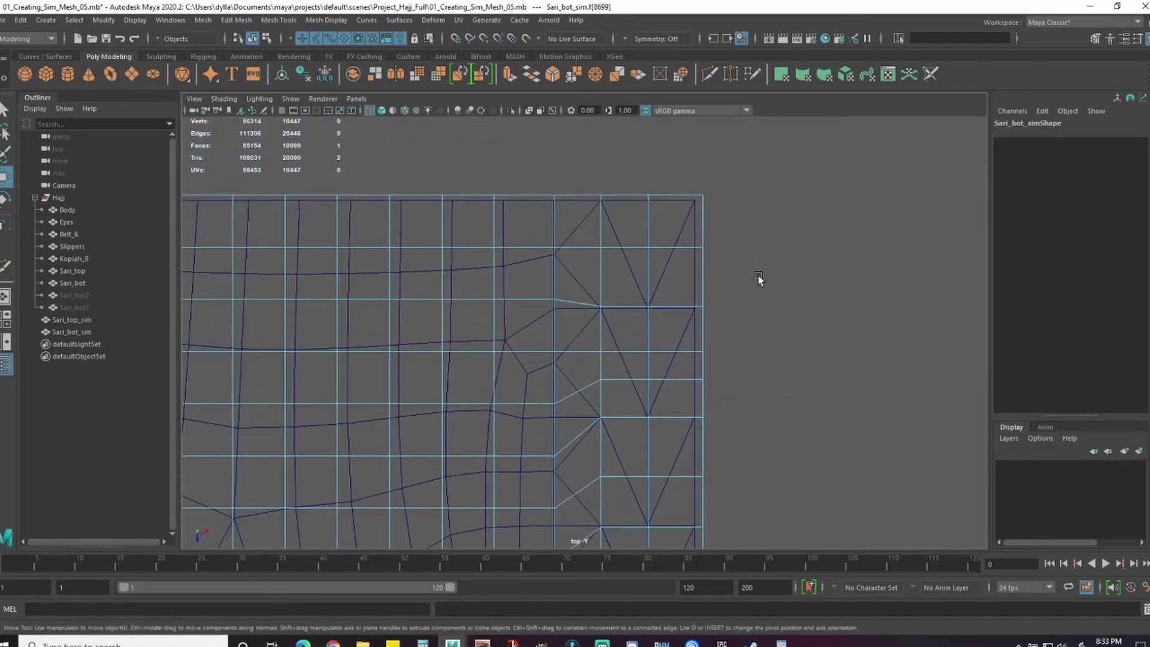
{"action": "left_click", "coordinate": [587, 224]}
{"action": "left_click", "coordinate": [578, 274], "text": "shift"}
{"action": "left_click", "coordinate": [624, 274], "text": "shift"}
{"action": "left_click", "coordinate": [625, 222], "text": "shift"}
{"action": "left_click", "coordinate": [672, 222], "text": "shift"}
{"action": "left_click", "coordinate": [686, 282], "text": "shift"}
{"action": "left_click_drag", "start_coordinate": [628, 252], "coordinate": [602, 182]}
{"action": "key", "text": "ctrl+z"}
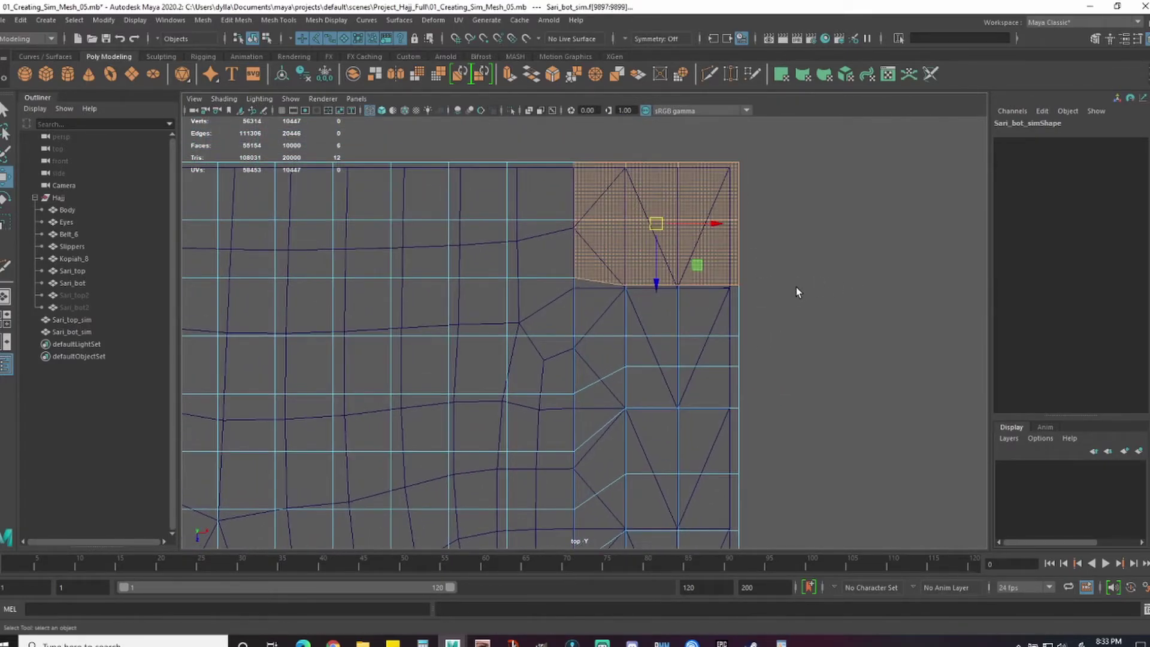
- Detach the slanted inner edge below Sari_bot_sim's upper-right corner block, then test-move the block's faces and undo the move
{"action": "right_click_drag", "start_coordinate": [603, 266], "coordinate": [603, 230]}
{"action": "left_click", "coordinate": [599, 283]}
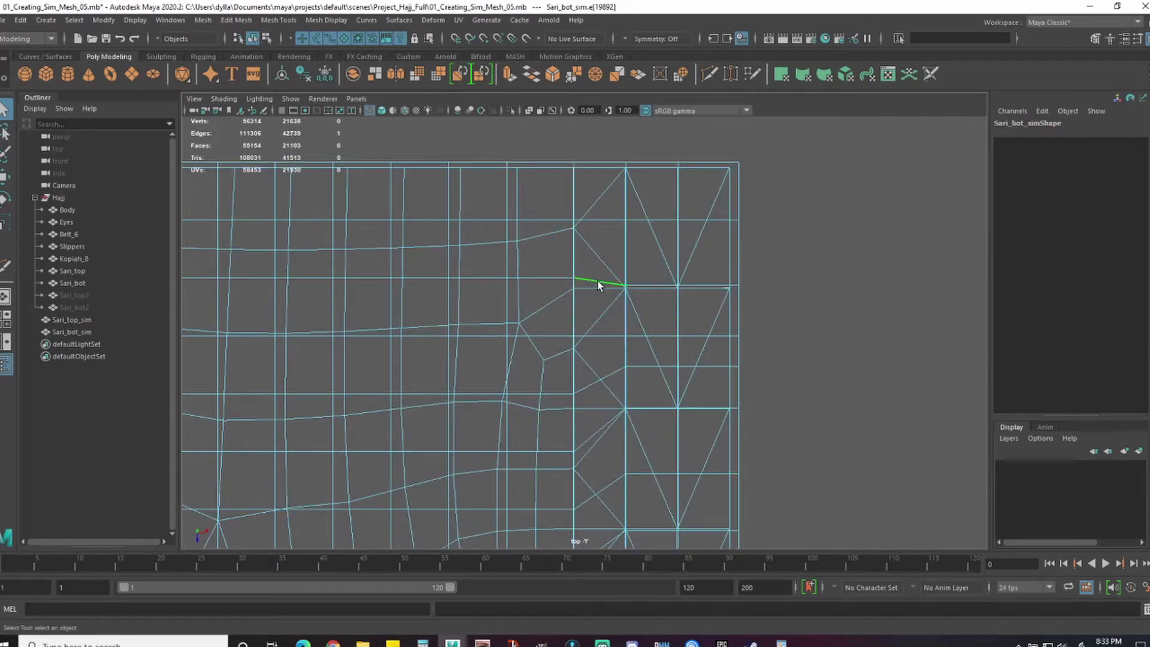
{"action": "left_click", "coordinate": [237, 20]}
{"action": "left_click", "coordinate": [289, 126]}
{"action": "right_click_drag", "start_coordinate": [737, 183], "coordinate": [736, 217]}
{"action": "key", "text": "w"}
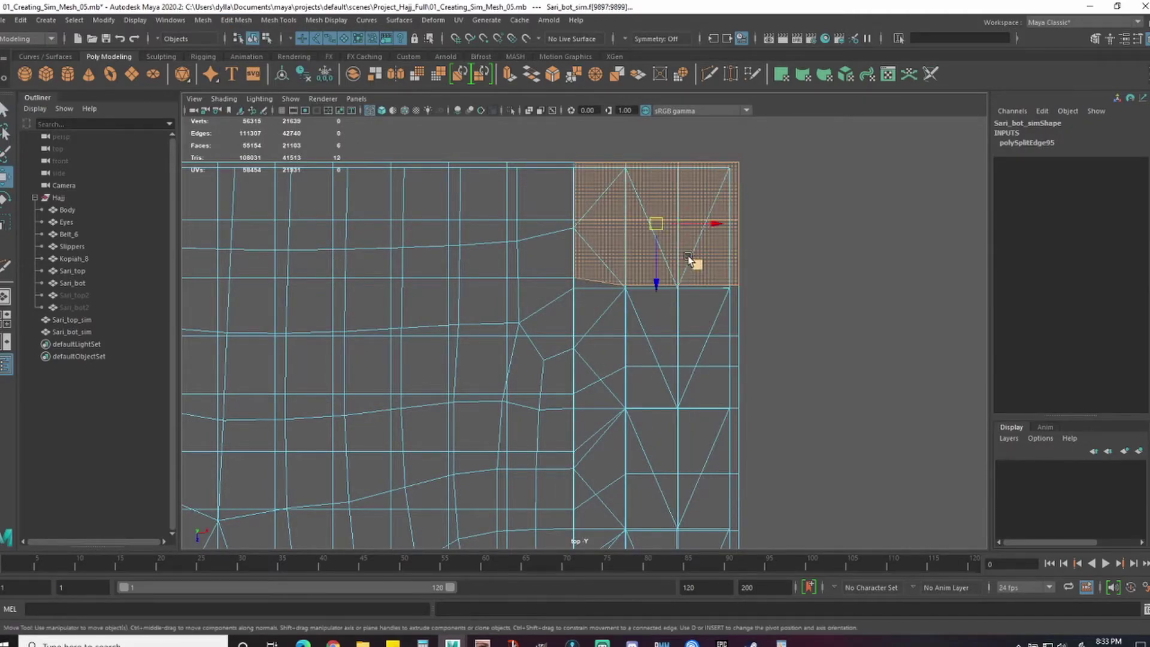
{"action": "left_click_drag", "start_coordinate": [694, 262], "coordinate": [628, 224]}
{"action": "key", "text": "ctrl+z"}
- Select the faces of the second block down Sari_bot_sim's right strip, try moving them and undo the move
{"action": "left_click", "coordinate": [726, 317]}
{"action": "middle_click_drag", "start_coordinate": [790, 377], "coordinate": [753, 344], "text": "alt"}
{"action": "scroll", "coordinate": [788, 320], "scroll_direction": "up", "scroll_amount": 1}
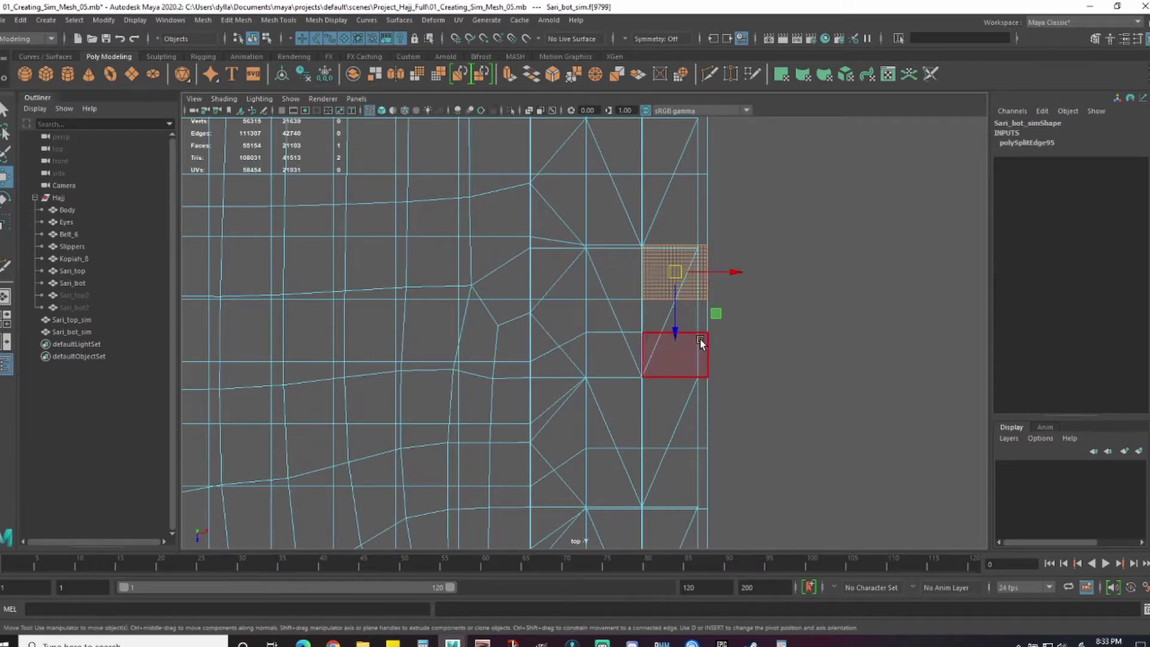
{"action": "right_click_drag", "start_coordinate": [700, 343], "coordinate": [687, 322]}
{"action": "left_click_drag", "start_coordinate": [573, 290], "coordinate": [721, 352], "text": "ctrl+shift"}
{"action": "scroll", "coordinate": [632, 376], "scroll_direction": "down", "scroll_amount": 5}
{"action": "middle_click_drag", "start_coordinate": [630, 377], "coordinate": [635, 387], "text": "alt"}
{"action": "scroll", "coordinate": [647, 393], "scroll_direction": "up", "scroll_amount": 4}
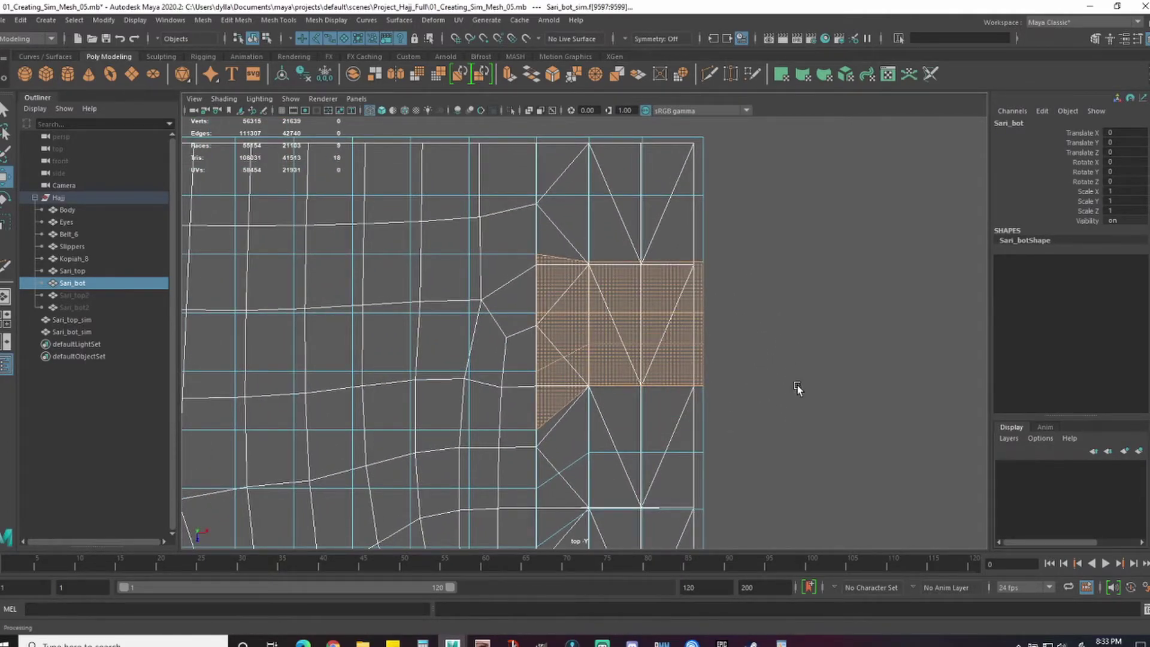
{"action": "middle_click_drag", "start_coordinate": [796, 385], "coordinate": [830, 408], "text": "alt"}
{"action": "scroll", "coordinate": [779, 360], "scroll_direction": "down", "scroll_amount": 1}
{"action": "right_click_drag", "start_coordinate": [729, 304], "coordinate": [728, 336]}
{"action": "left_click_drag", "start_coordinate": [650, 363], "coordinate": [643, 390]}
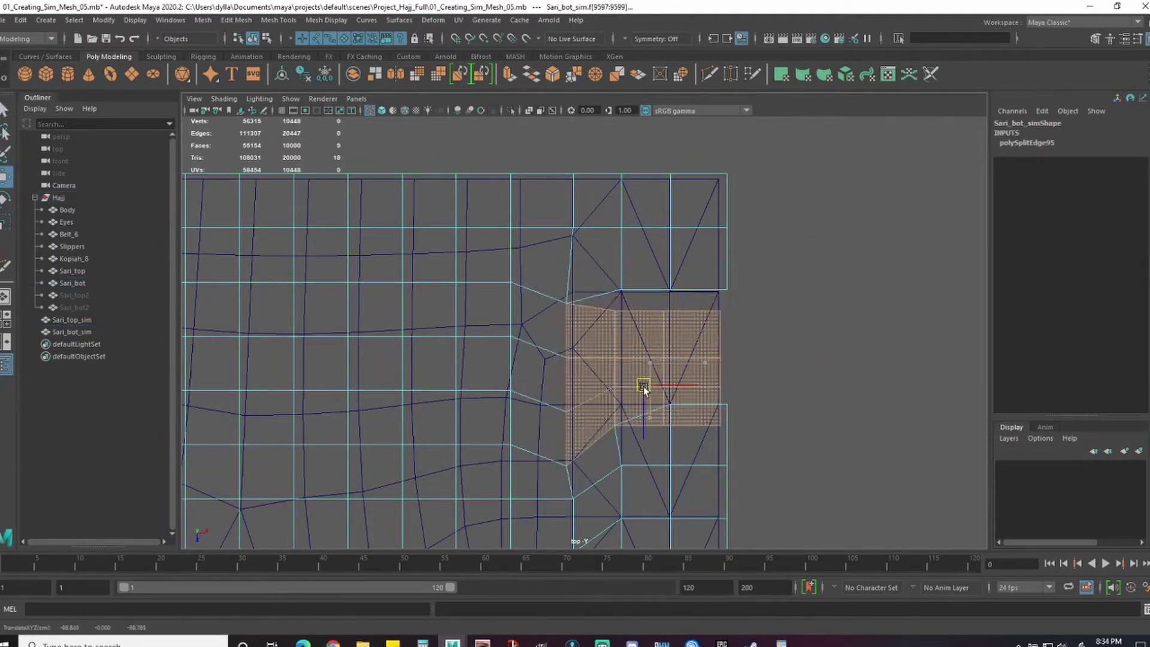
{"action": "key", "text": "ctrl+z"}
- Move the vertices on the right strip's inner edge of Sari_bot_sim vertically to line up with Sari_bot's block rows
{"action": "scroll", "coordinate": [846, 428], "scroll_direction": "up", "scroll_amount": 1}
{"action": "middle_click_drag", "start_coordinate": [848, 430], "coordinate": [848, 370], "text": "alt"}
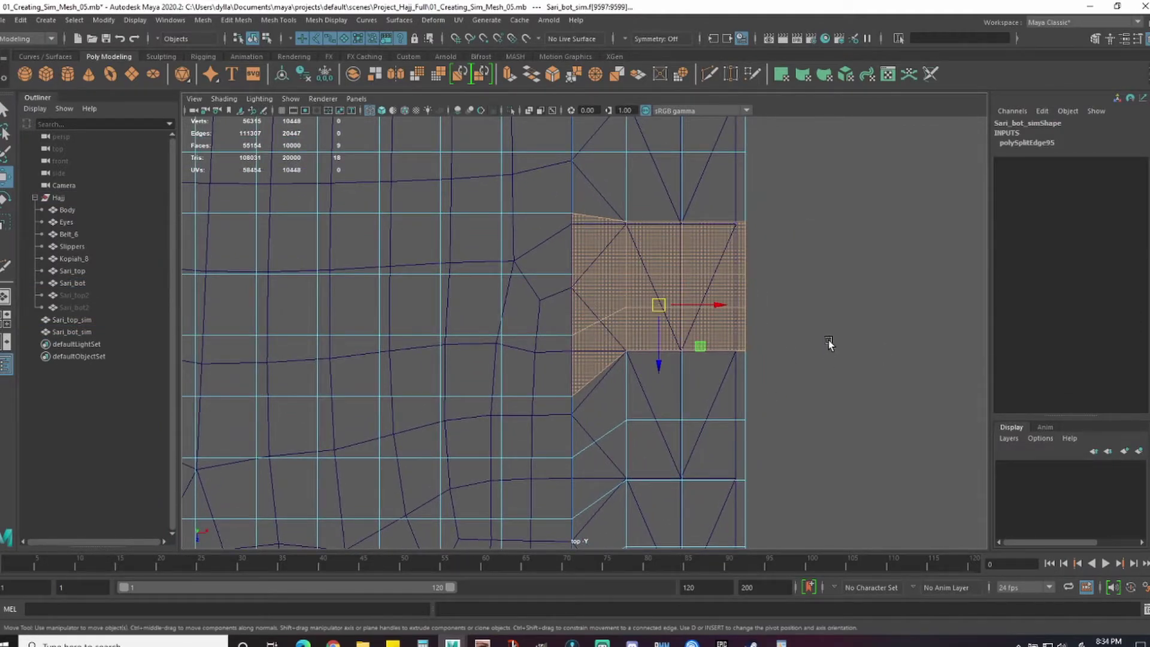
{"action": "right_click_drag", "start_coordinate": [593, 330], "coordinate": [591, 307]}
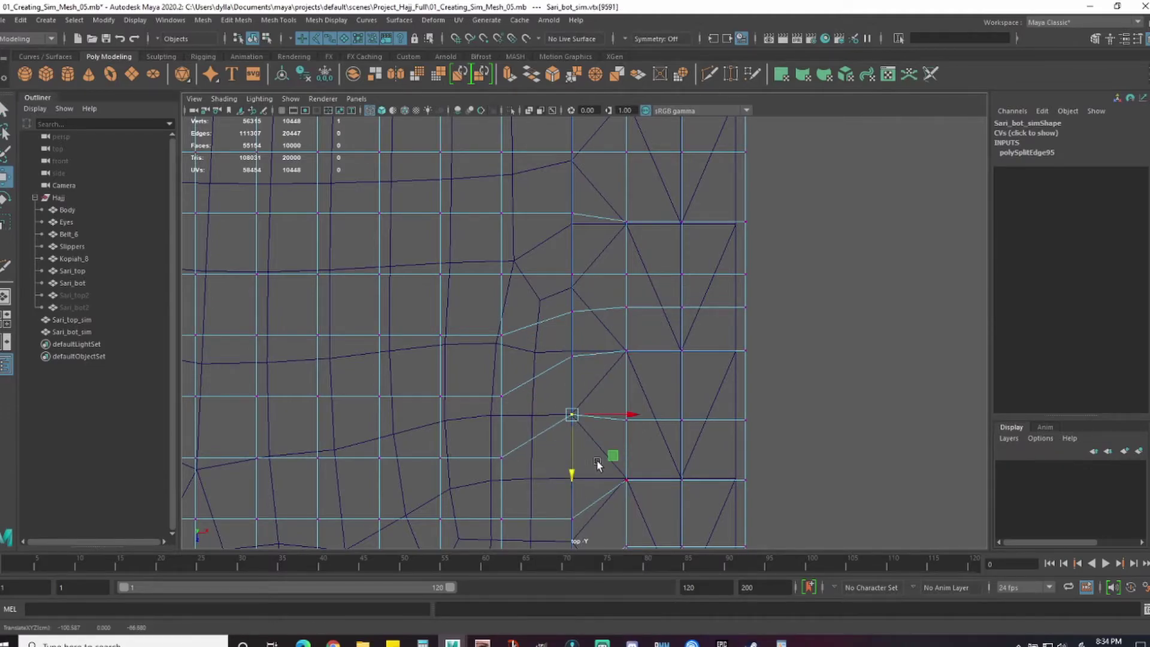
{"action": "middle_click_drag", "start_coordinate": [597, 462], "coordinate": [603, 413], "text": "alt"}
{"action": "left_click", "coordinate": [578, 469]}
{"action": "left_click_drag", "start_coordinate": [579, 523], "coordinate": [579, 483]}
{"action": "middle_click_drag", "start_coordinate": [757, 341], "coordinate": [763, 351], "text": "alt"}
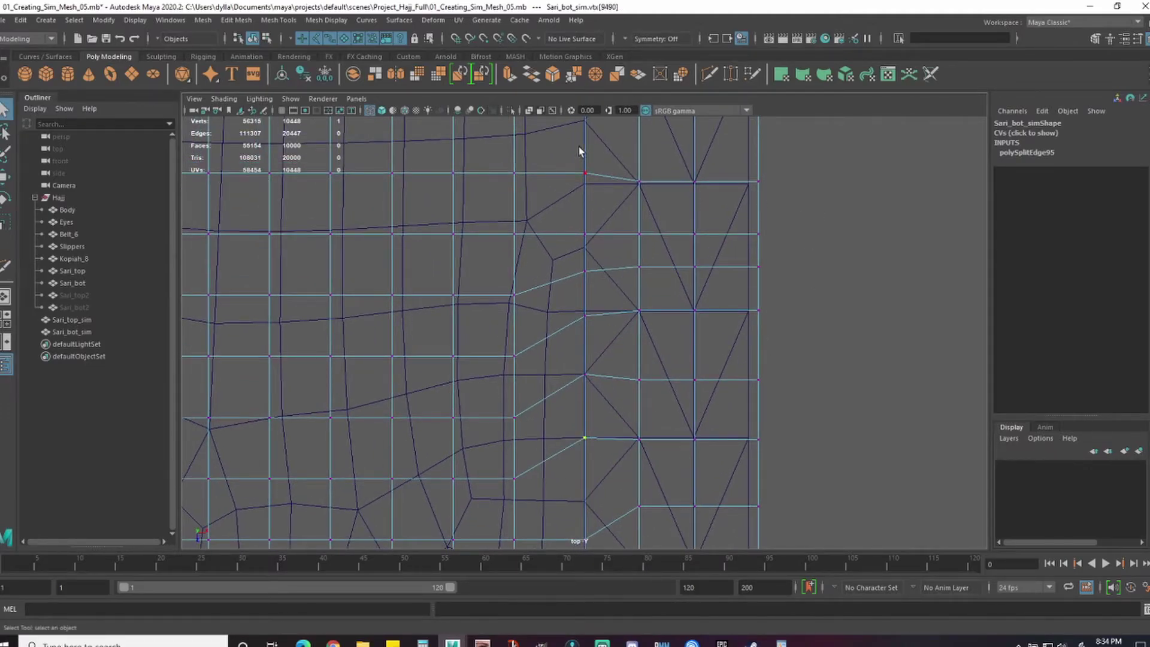
{"action": "left_click_drag", "start_coordinate": [585, 230], "coordinate": [585, 232]}
{"action": "middle_click_drag", "start_coordinate": [798, 246], "coordinate": [806, 268], "text": "alt"}
{"action": "middle_click_drag", "start_coordinate": [798, 323], "coordinate": [778, 351], "text": "alt"}
- Test-move the faces of the second block with its realigned inner vertices and undo the move
{"action": "right_click_drag", "start_coordinate": [747, 311], "coordinate": [749, 341]}
{"action": "left_click_drag", "start_coordinate": [659, 358], "coordinate": [659, 338]}
{"action": "key", "text": "ctrl+z"}
- Detach the inner-column edge between the second and third blocks of Sari_bot_sim's right strip
{"action": "middle_click_drag", "start_coordinate": [742, 354], "coordinate": [769, 339], "text": "alt"}
{"action": "scroll", "coordinate": [779, 328], "scroll_direction": "up", "scroll_amount": 1}
{"action": "right_click_drag", "start_coordinate": [786, 316], "coordinate": [780, 269]}
{"action": "left_click", "coordinate": [235, 20]}
{"action": "left_click", "coordinate": [289, 125]}
- Select the six faces of the third block down Sari_bot_sim's right strip, try moving them and undo the move
{"action": "middle_click_drag", "start_coordinate": [796, 347], "coordinate": [800, 269], "text": "alt"}
{"action": "scroll", "coordinate": [800, 269], "scroll_direction": "up", "scroll_amount": 1}
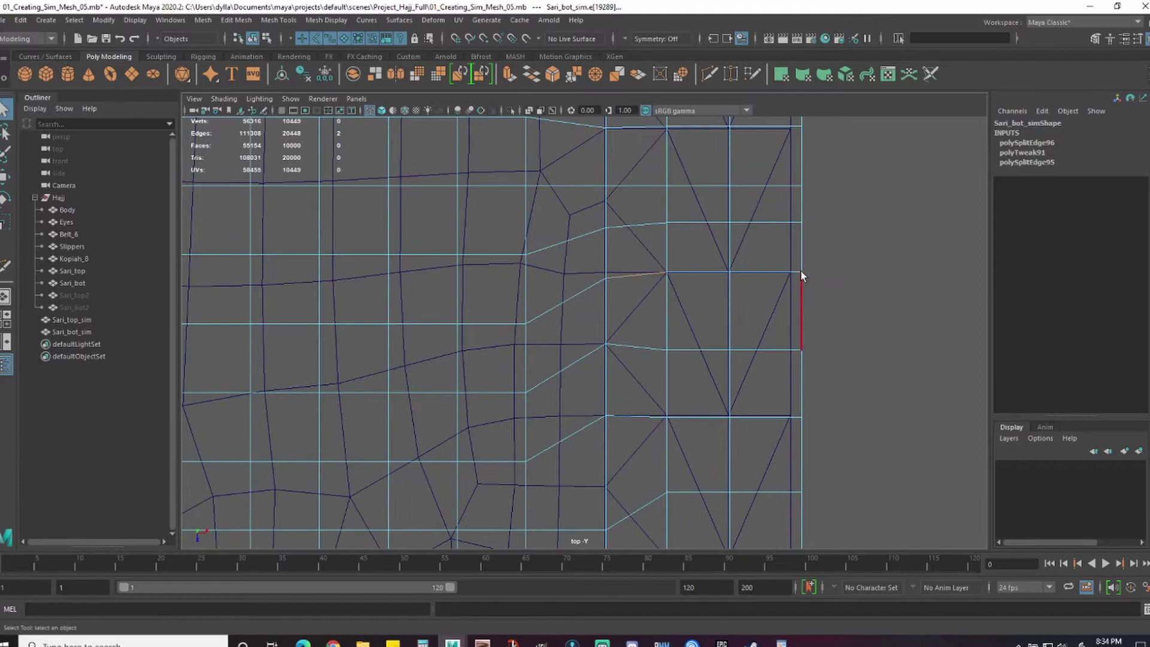
{"action": "right_click_drag", "start_coordinate": [801, 270], "coordinate": [795, 306]}
{"action": "mouse_move", "coordinate": [769, 317]}
{"action": "left_mouse_down"}
{"action": "mouse_move", "coordinate": [769, 408]}
{"action": "mouse_move", "coordinate": [644, 368]}
{"action": "left_mouse_up"}
{"action": "left_click_drag", "start_coordinate": [710, 346], "coordinate": [684, 363]}
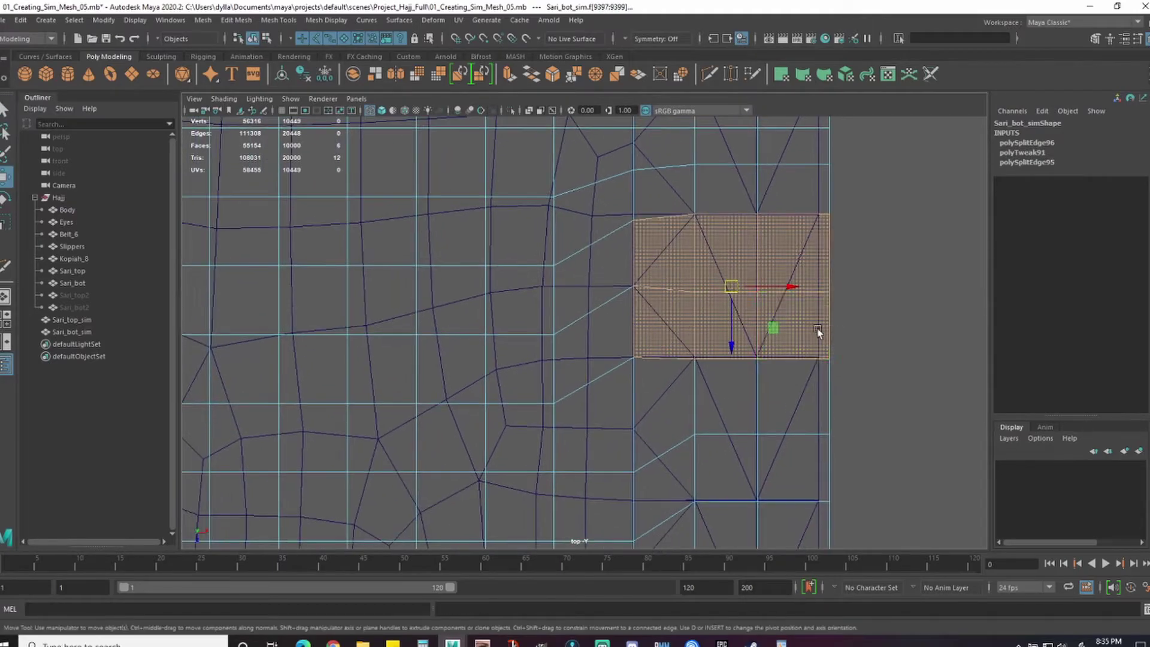
{"action": "key", "text": "ctrl+z"}
- Try edge selection on the third block's boundary and undo the unwanted move
{"action": "left_click", "coordinate": [852, 291]}
{"action": "left_click", "coordinate": [830, 259]}
{"action": "right_click_drag", "start_coordinate": [832, 299], "coordinate": [828, 259]}
{"action": "left_click", "coordinate": [830, 292]}
{"action": "key", "text": "ctrl+z"}
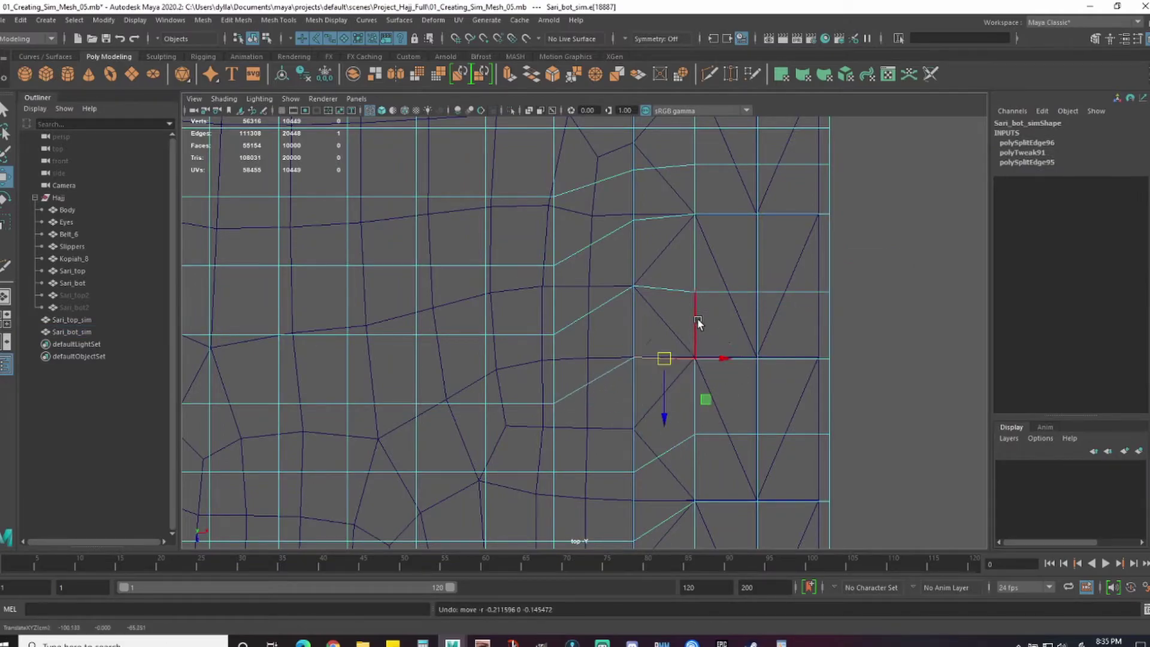
- Return to face selection on the third block, test-move its faces vertically and undo the move
{"action": "key", "text": "q"}
{"action": "right_click_drag", "start_coordinate": [742, 291], "coordinate": [747, 325]}
{"action": "key", "text": "w"}
{"action": "left_click_drag", "start_coordinate": [735, 320], "coordinate": [732, 292]}
{"action": "key", "text": "ctrl+z"}
{"action": "key", "text": "q"}
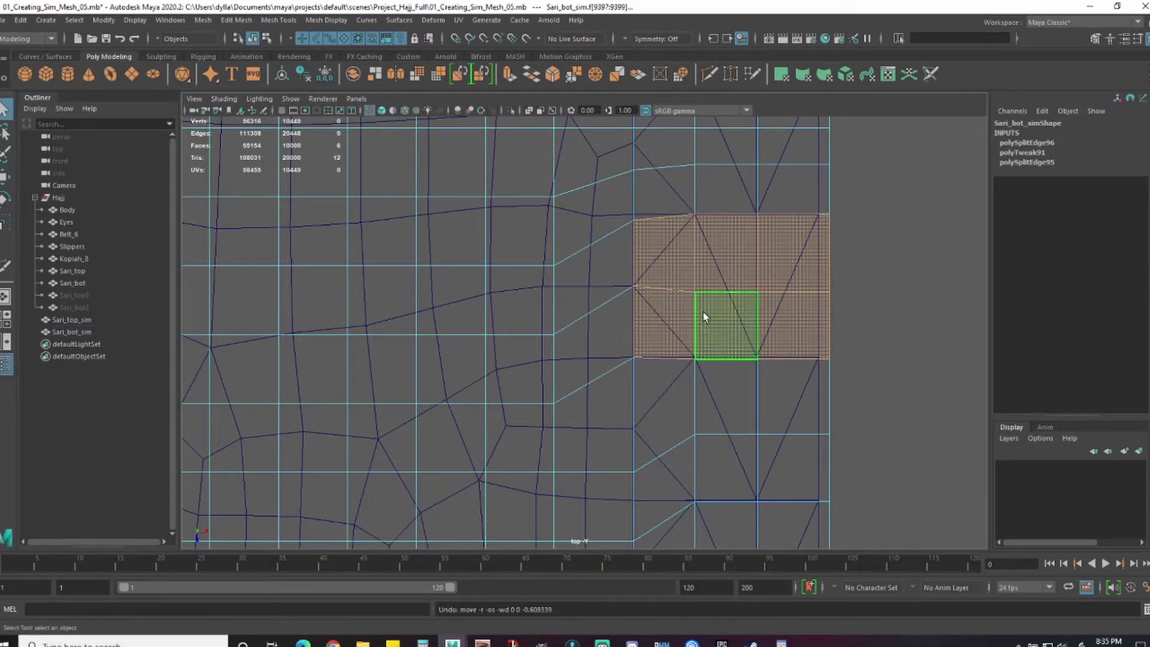
- Detach the inner-column edge along the lower boundary of Sari_bot_sim's third right-strip block, test-move the block's six faces and undo the move
{"action": "right_click_drag", "start_coordinate": [612, 326], "coordinate": [613, 293]}
{"action": "left_click", "coordinate": [662, 358]}
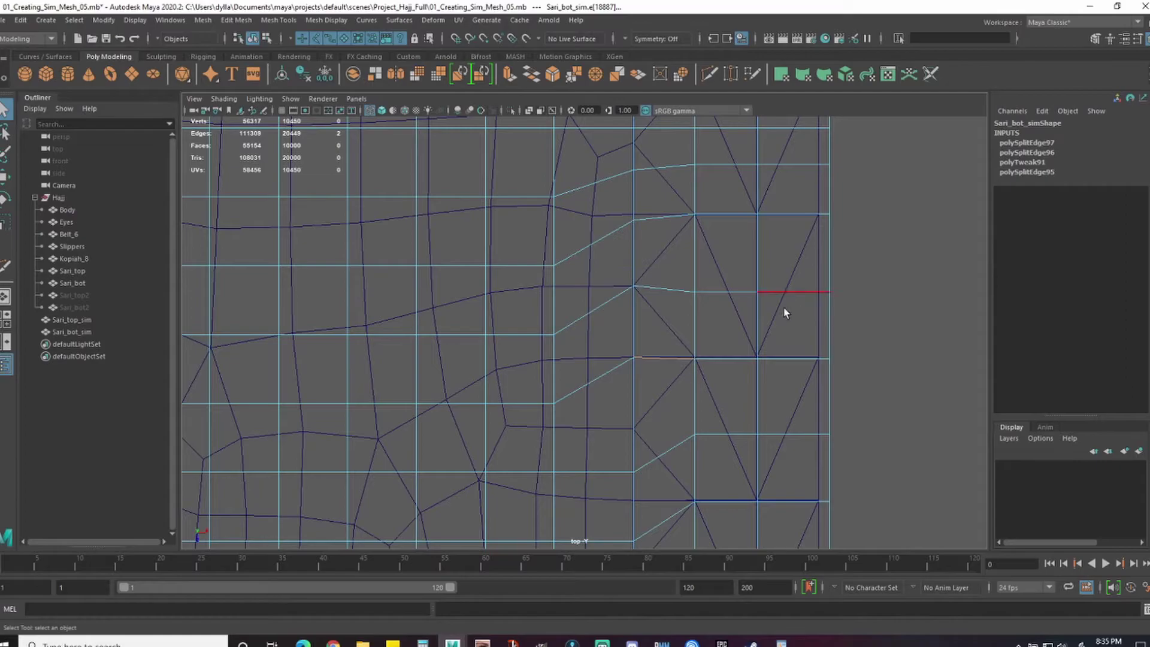
{"action": "right_click_drag", "start_coordinate": [735, 313], "coordinate": [737, 342]}
{"action": "left_click_drag", "start_coordinate": [665, 255], "coordinate": [788, 305]}
{"action": "key", "text": "w"}
{"action": "left_click_drag", "start_coordinate": [732, 287], "coordinate": [795, 280]}
{"action": "key", "text": "ctrl+z"}
- Try moving the upper faces of the fourth block down the right strip and undo the change
{"action": "middle_click_drag", "start_coordinate": [701, 415], "coordinate": [693, 313], "text": "alt"}
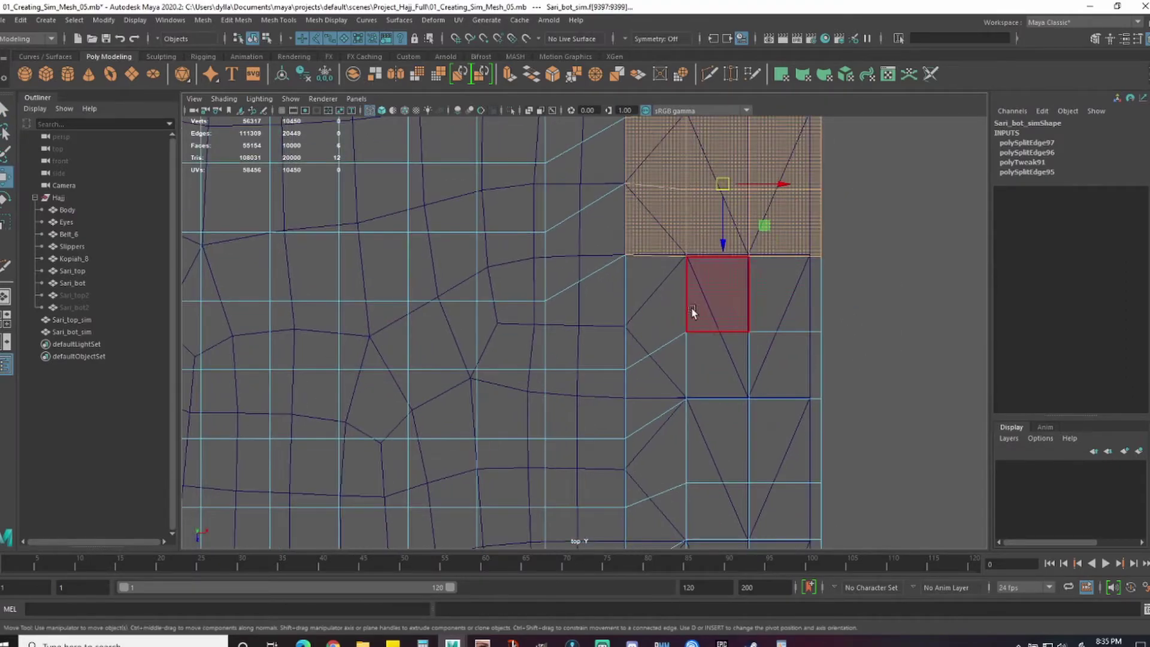
{"action": "left_click_drag", "start_coordinate": [668, 313], "coordinate": [736, 343]}
{"action": "key", "text": "ctrl+z"}
- Select Sari_bot_sim's slanted inner-column edge along the fourth block's lower boundary and detach it
{"action": "middle_click_drag", "start_coordinate": [685, 409], "coordinate": [702, 338], "text": "alt"}
{"action": "scroll", "coordinate": [702, 338], "scroll_direction": "up", "scroll_amount": 1}
{"action": "right_click_drag", "start_coordinate": [702, 338], "coordinate": [703, 293]}
{"action": "left_click", "coordinate": [678, 353]}
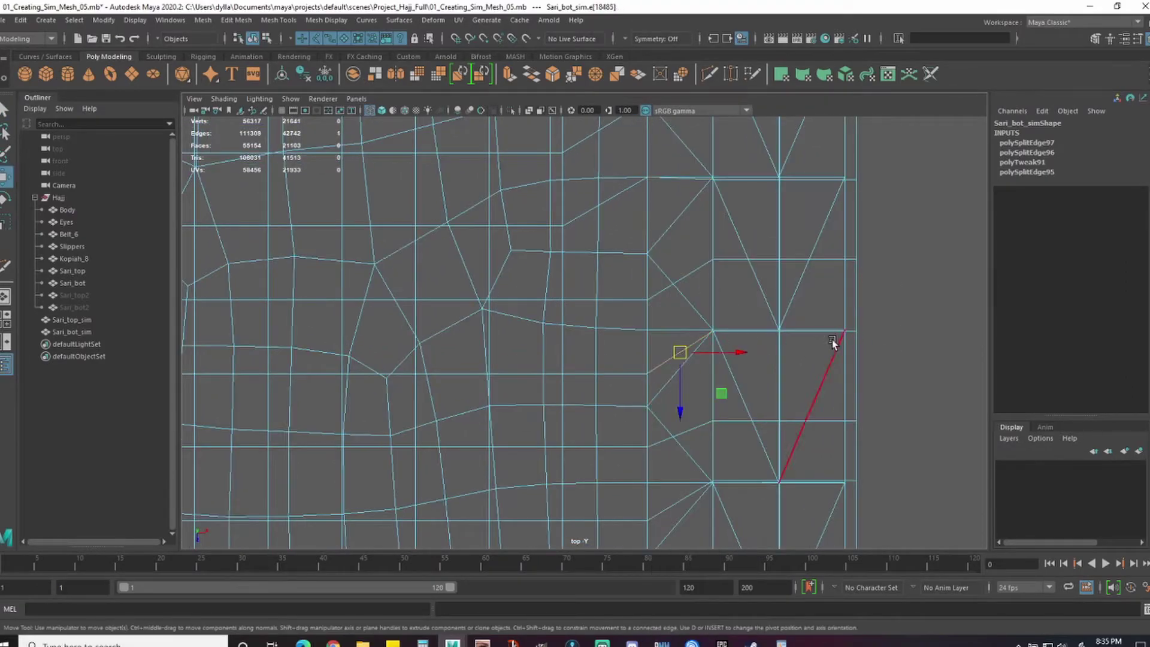
{"action": "right_click_drag", "start_coordinate": [756, 333], "coordinate": [796, 300]}
{"action": "left_click", "coordinate": [906, 304]}
{"action": "left_click", "coordinate": [856, 265]}
{"action": "right_click_drag", "start_coordinate": [714, 261], "coordinate": [715, 221]}
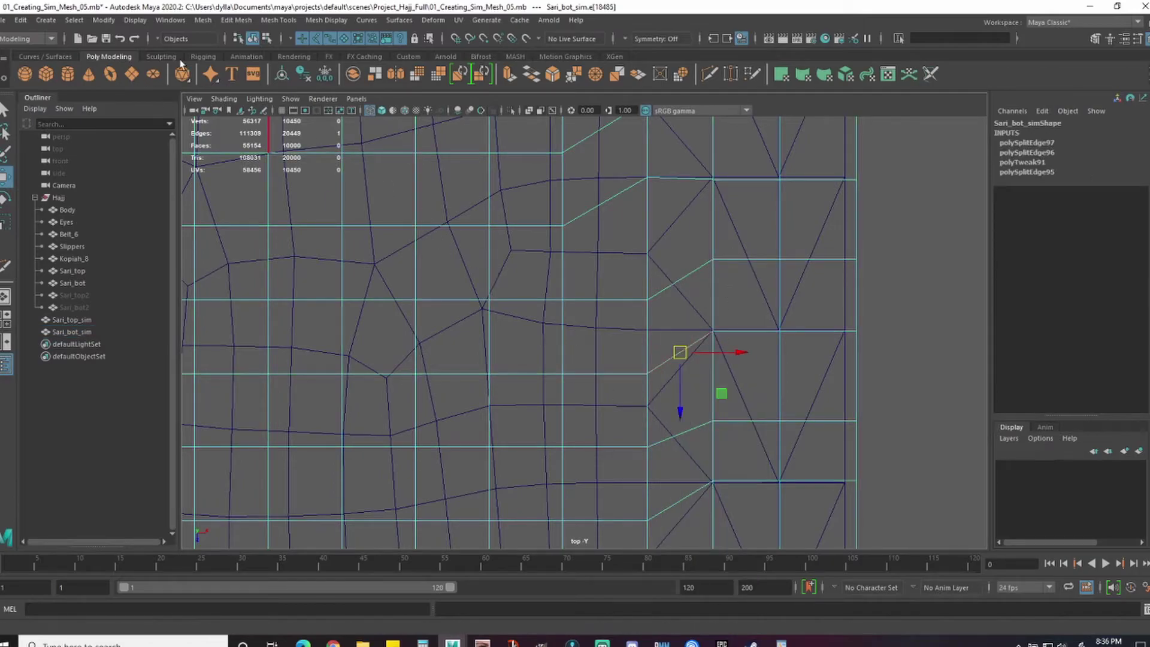
- Move the inner-column vertices of the fourth to sixth blocks vertically into line with Sari_bot's fringe rows
{"action": "middle_click_drag", "start_coordinate": [480, 256], "coordinate": [478, 250], "text": "alt"}
{"action": "left_click_drag", "start_coordinate": [656, 405], "coordinate": [657, 361]}
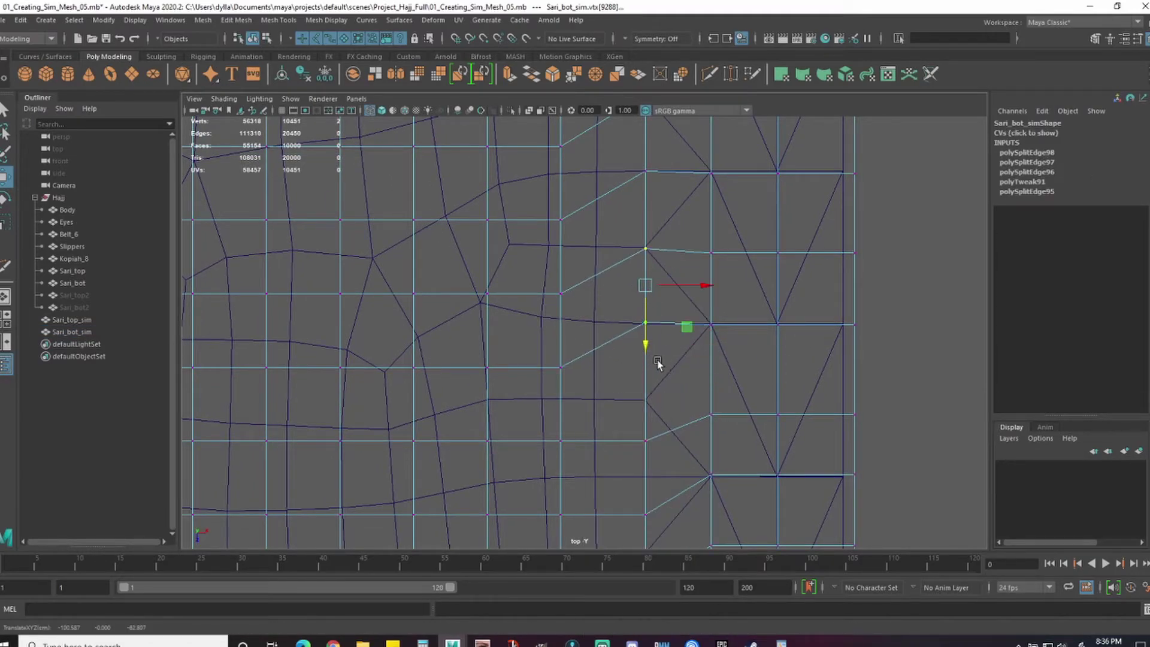
{"action": "left_click_drag", "start_coordinate": [647, 516], "coordinate": [647, 498]}
{"action": "middle_click_drag", "start_coordinate": [887, 421], "coordinate": [888, 316], "text": "alt"}
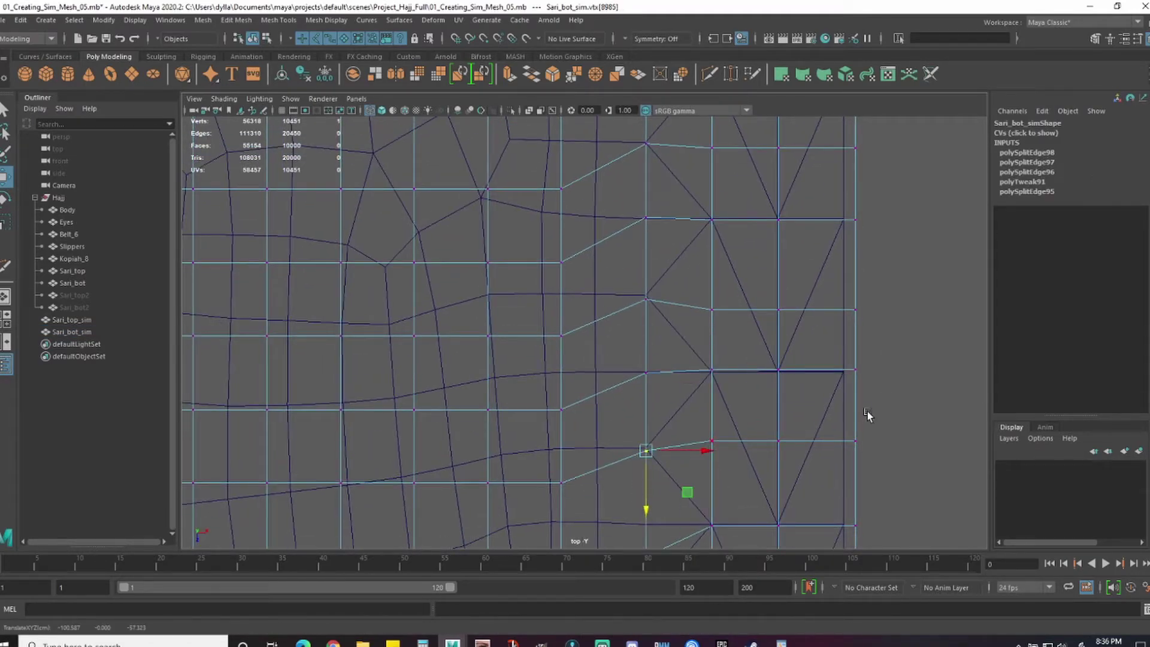
{"action": "right_click_drag", "start_coordinate": [867, 413], "coordinate": [871, 415], "text": "alt"}
{"action": "middle_click_drag", "start_coordinate": [871, 415], "coordinate": [863, 402], "text": "alt"}
- Select the six faces spanning the fifth and sixth blocks, try moving them and undo the move
{"action": "key", "text": "q"}
{"action": "left_click", "coordinate": [674, 327]}
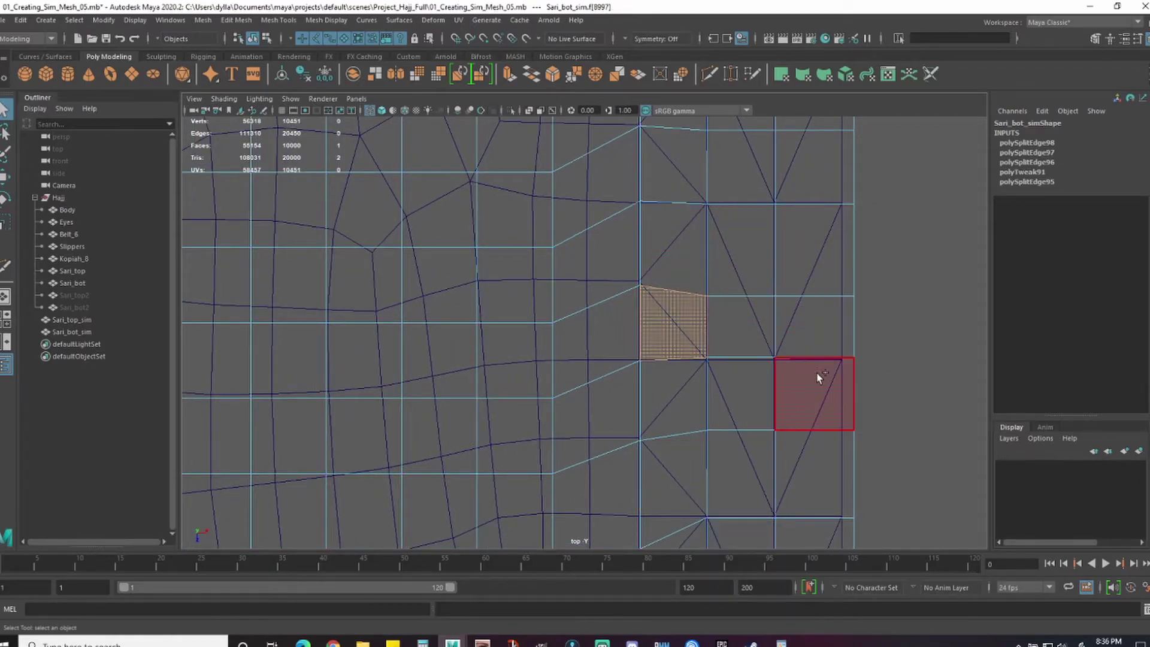
{"action": "left_click", "coordinate": [724, 336], "text": "shift"}
{"action": "left_click", "coordinate": [800, 329], "text": "shift"}
{"action": "left_click_drag", "start_coordinate": [820, 392], "coordinate": [677, 401], "text": "shift"}
{"action": "key", "text": "w"}
{"action": "left_click_drag", "start_coordinate": [748, 364], "coordinate": [757, 376]}
{"action": "key", "text": "ctrl+z"}
- Select the fifth block's six faces, test-move them and undo the move
{"action": "left_click_drag", "start_coordinate": [675, 270], "coordinate": [676, 308]}
{"action": "left_click_drag", "start_coordinate": [740, 279], "coordinate": [742, 311], "text": "shift"}
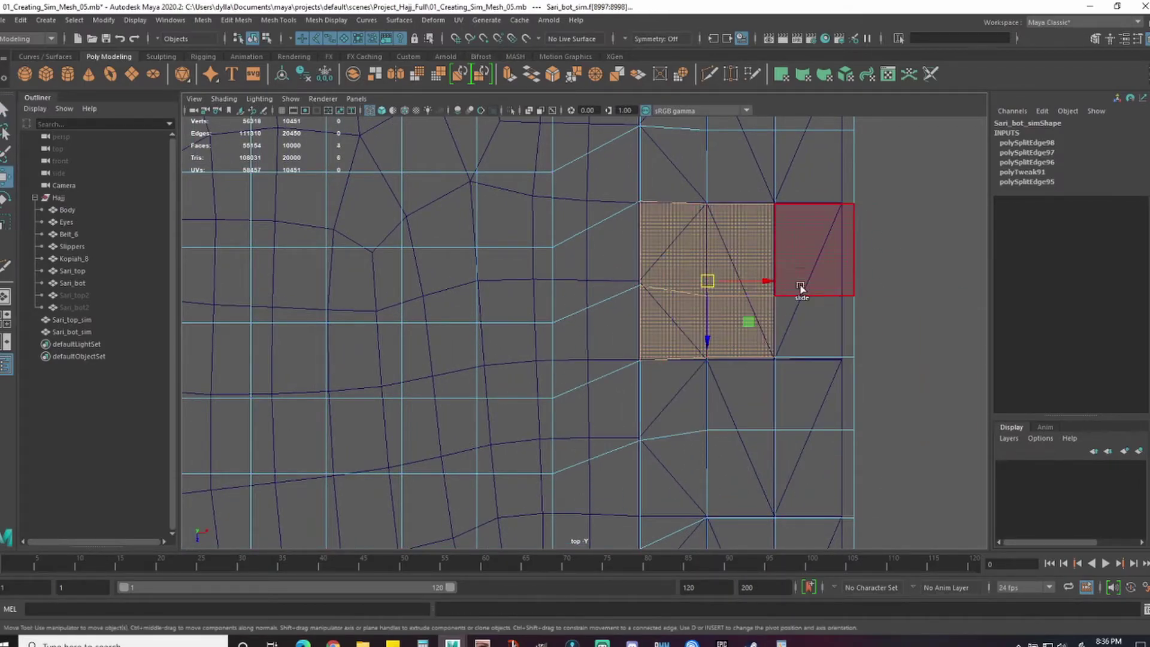
{"action": "left_click_drag", "start_coordinate": [801, 290], "coordinate": [804, 315], "text": "shift"}
{"action": "mouse_move", "coordinate": [747, 282]}
{"action": "left_mouse_down"}
{"action": "mouse_move", "coordinate": [706, 284]}
{"action": "mouse_move", "coordinate": [731, 273]}
{"action": "left_mouse_up"}
{"action": "key", "text": "ctrl+z"}
- Undo the unwanted switch to Sari_bot's edges and detach Sari_bot_sim's inner-column edge along the fifth block's lower boundary
{"action": "key", "text": "q"}
{"action": "right_click_drag", "start_coordinate": [682, 329], "coordinate": [682, 298]}
{"action": "key", "text": "ctrl+z"}
{"action": "key", "text": "ctrl+z"}
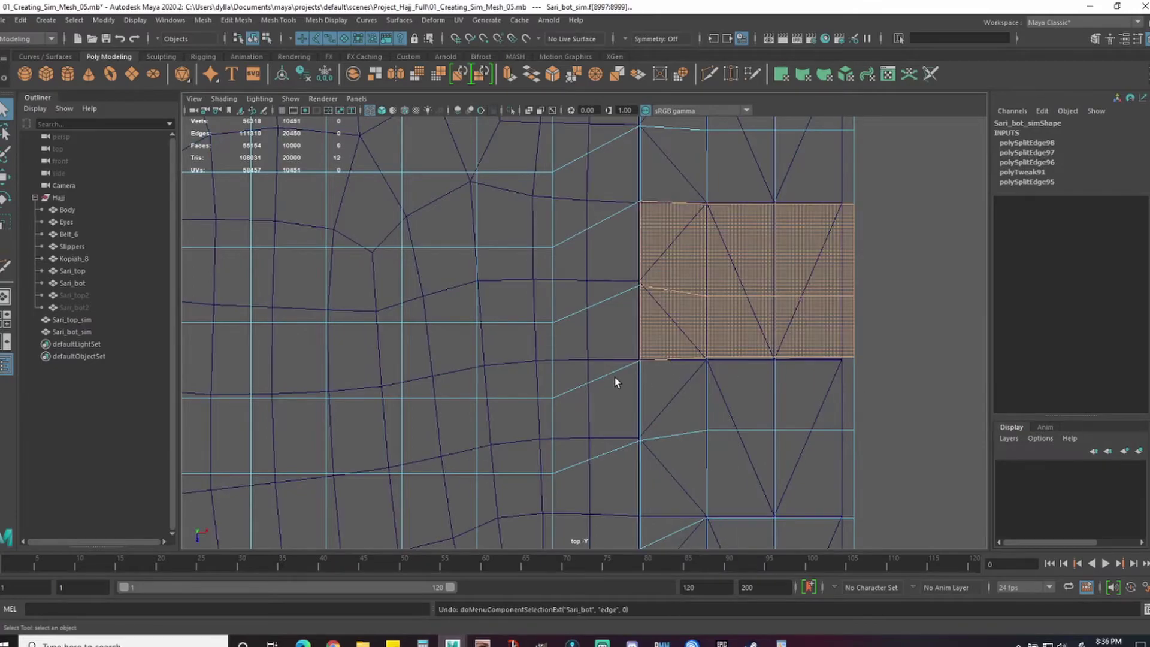
{"action": "middle_click_drag", "start_coordinate": [789, 380], "coordinate": [796, 318], "text": "alt"}
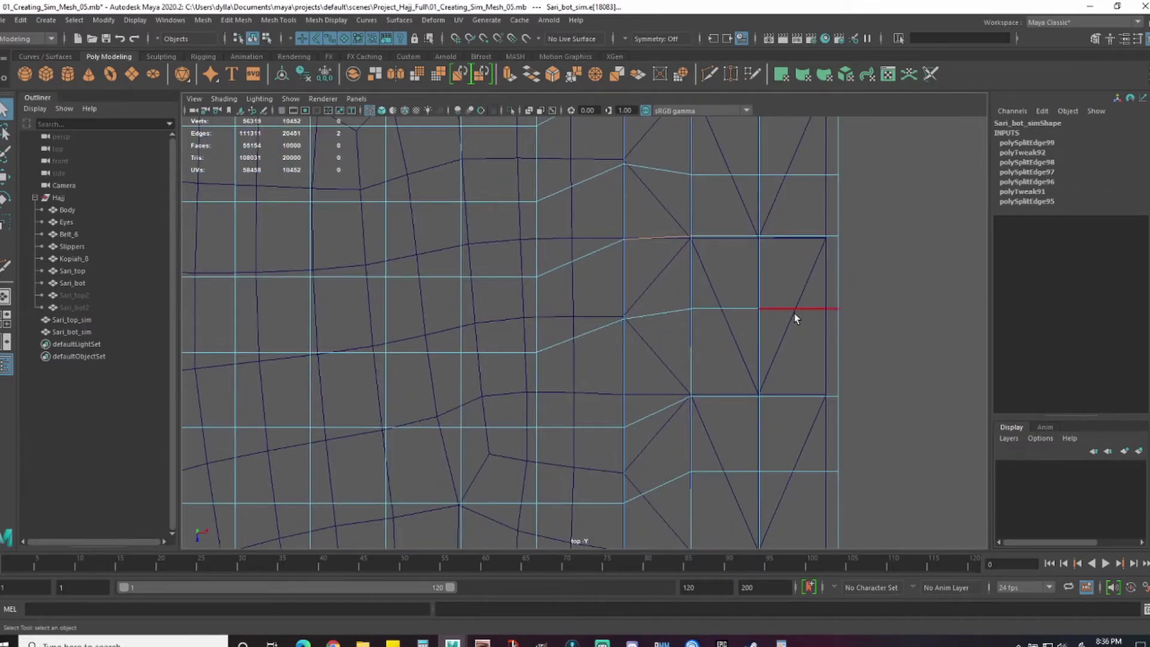
- Try moving the face groups around the sixth block's lower boundary in the right strip and undo the moves
{"action": "left_click", "coordinate": [735, 365], "text": "shift"}
{"action": "left_click", "coordinate": [660, 367], "text": "shift"}
{"action": "left_click", "coordinate": [661, 444], "text": "shift"}
{"action": "left_click", "coordinate": [751, 444], "text": "shift"}
{"action": "key", "text": "w"}
{"action": "left_click_drag", "start_coordinate": [731, 406], "coordinate": [729, 473]}
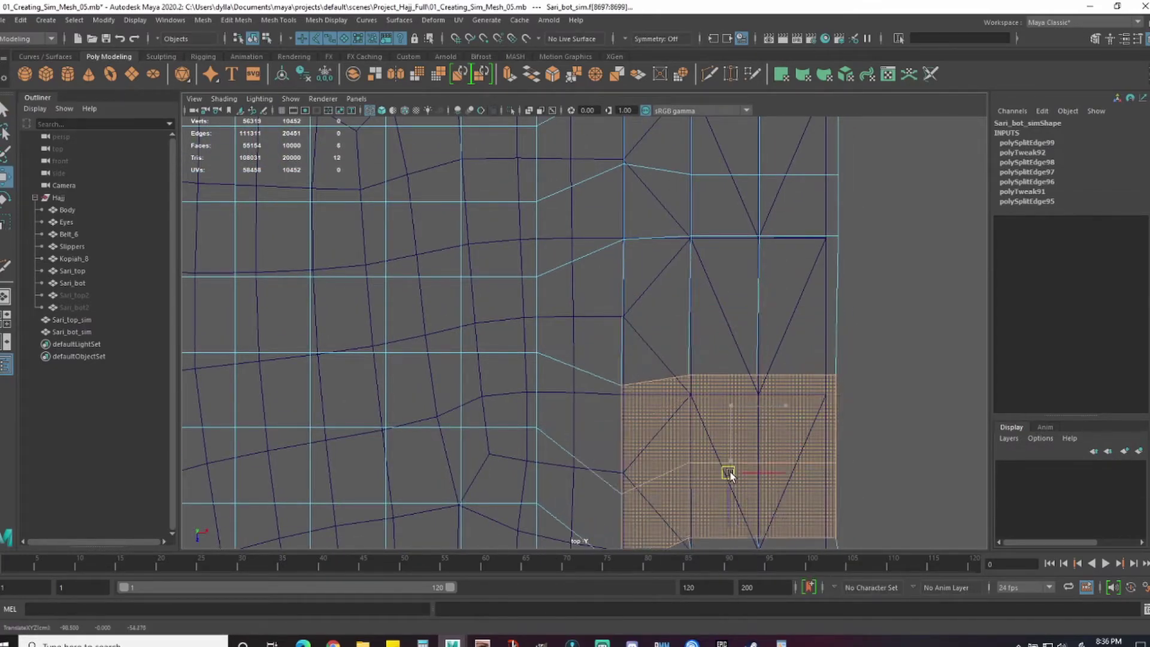
{"action": "key", "text": "ctrl+z"}
{"action": "middle_click_drag", "start_coordinate": [880, 429], "coordinate": [877, 364], "text": "alt"}
{"action": "left_click_drag", "start_coordinate": [797, 219], "coordinate": [656, 217], "text": "shift"}
{"action": "left_click_drag", "start_coordinate": [727, 268], "coordinate": [719, 259]}
{"action": "key", "text": "ctrl+z"}
- Adjust the inner-column vertices near the sixth block and detach the inner-column edge along its lower boundary
{"action": "right_click_drag", "start_coordinate": [720, 288], "coordinate": [601, 295]}
{"action": "left_click_drag", "start_coordinate": [599, 342], "coordinate": [619, 425]}
{"action": "key", "text": "q"}
{"action": "middle_click_drag", "start_coordinate": [758, 375], "coordinate": [734, 295], "text": "alt"}
{"action": "left_click", "coordinate": [236, 20]}
{"action": "left_click", "coordinate": [293, 124]}
- Move the inner-column vertices of the seventh to ninth blocks vertically to match Sari_bot's fringe rows
{"action": "scroll", "coordinate": [733, 294], "scroll_direction": "up", "scroll_amount": 1}
{"action": "right_click_drag", "start_coordinate": [622, 453], "coordinate": [562, 449]}
{"action": "left_click_drag", "start_coordinate": [562, 425], "coordinate": [598, 477]}
{"action": "key", "text": "w"}
{"action": "middle_click_drag", "start_coordinate": [730, 443], "coordinate": [713, 339], "text": "alt"}
{"action": "left_click_drag", "start_coordinate": [551, 390], "coordinate": [611, 433]}
{"action": "left_click_drag", "start_coordinate": [579, 470], "coordinate": [580, 446]}
{"action": "middle_click_drag", "start_coordinate": [621, 455], "coordinate": [633, 358], "text": "alt"}
{"action": "left_click_drag", "start_coordinate": [562, 378], "coordinate": [621, 419]}
{"action": "left_click_drag", "start_coordinate": [592, 458], "coordinate": [592, 433]}
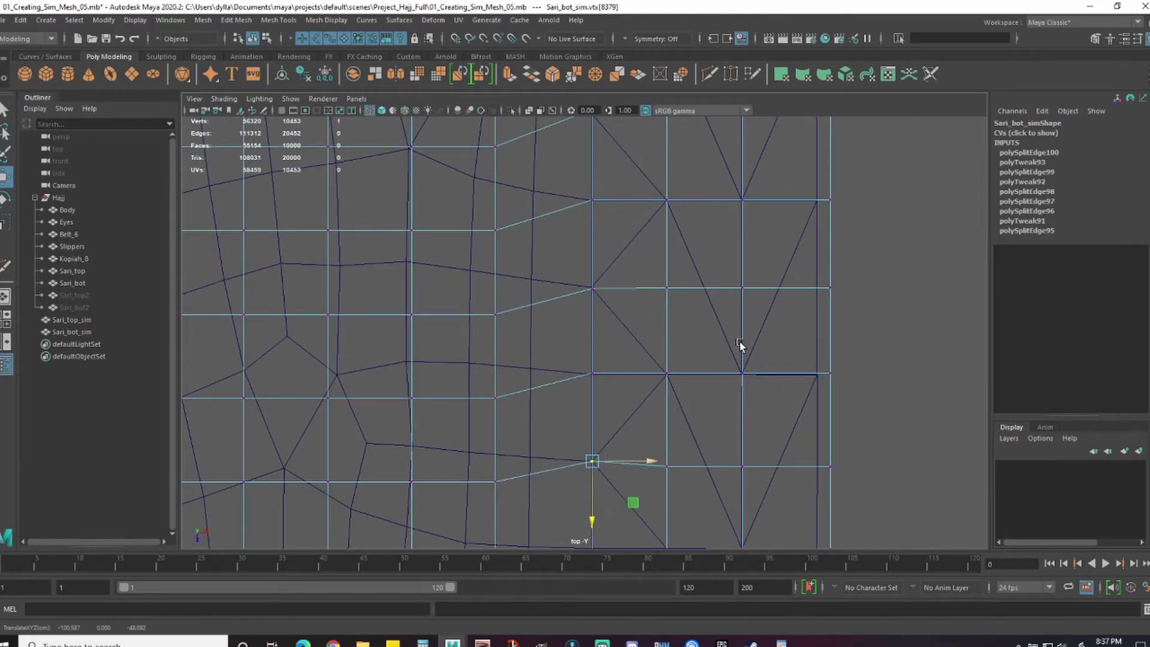
- Select the six faces of the seventh block, test-move them and undo the move
{"action": "scroll", "coordinate": [740, 346], "scroll_direction": "down", "scroll_amount": 1}
{"action": "right_click", "coordinate": [561, 321]}
{"action": "right_click_drag", "start_coordinate": [562, 344], "coordinate": [563, 347]}
{"action": "left_click", "coordinate": [592, 214]}
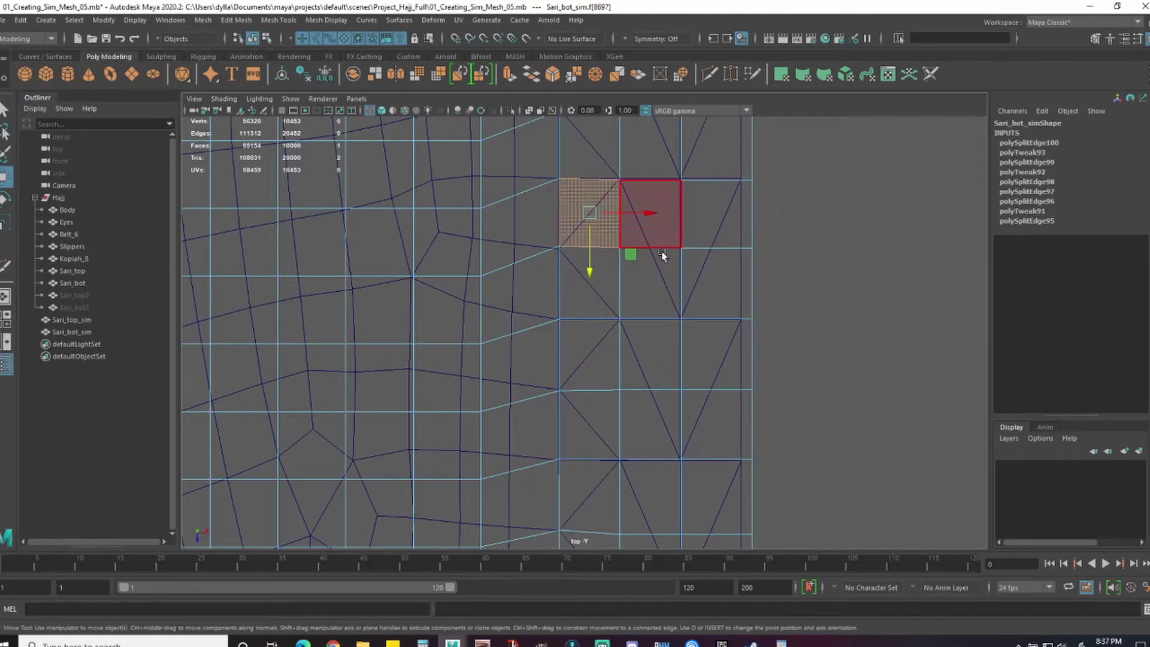
{"action": "left_click_drag", "start_coordinate": [719, 287], "coordinate": [593, 210], "text": "shift"}
{"action": "left_click_drag", "start_coordinate": [661, 250], "coordinate": [635, 233]}
{"action": "key", "text": "ctrl+z"}
- Detach the inner-column edge along the seventh block's lower boundary
{"action": "key", "text": "q"}
{"action": "right_click_drag", "start_coordinate": [594, 261], "coordinate": [594, 227]}
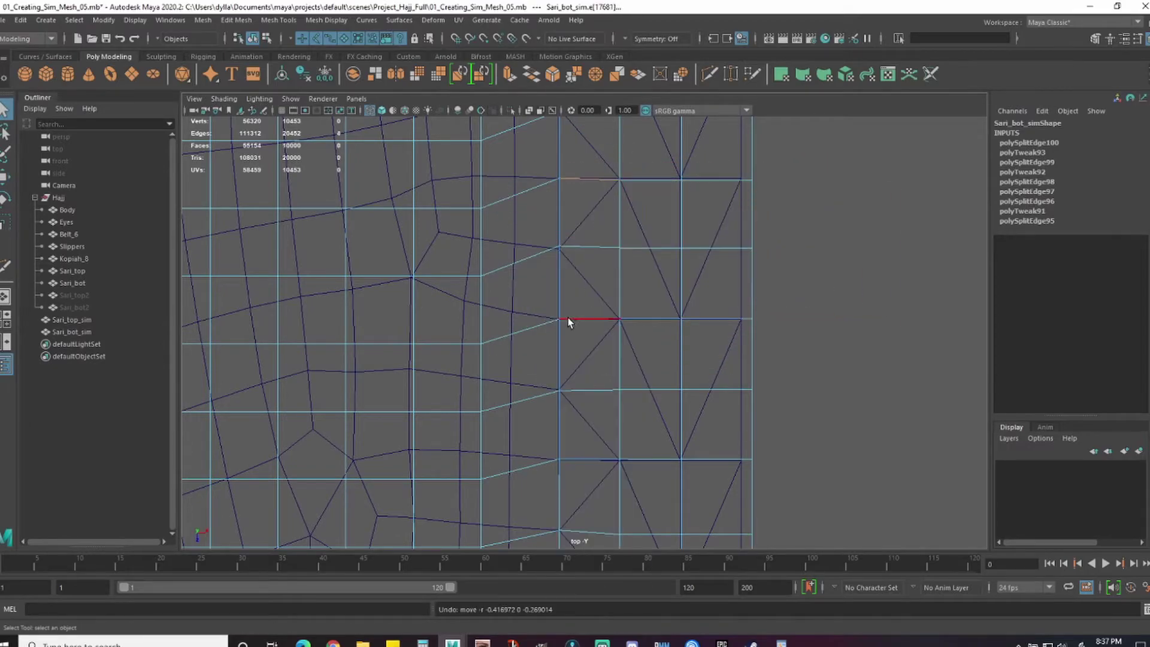
{"action": "left_click", "coordinate": [570, 322]}
{"action": "middle_click_drag", "start_coordinate": [665, 321], "coordinate": [657, 286], "text": "alt"}
{"action": "key", "text": "g"}
- Test-move the eighth block's faces in the right strip and undo the move
{"action": "right_click_drag", "start_coordinate": [716, 323], "coordinate": [729, 348]}
{"action": "left_click_drag", "start_coordinate": [581, 324], "coordinate": [657, 354]}
{"action": "key", "text": "w"}
{"action": "key", "text": "ctrl+z"}
- Detach the inner-column edge between the eighth and ninth blocks
{"action": "middle_click_drag", "start_coordinate": [755, 422], "coordinate": [785, 357], "text": "alt"}
{"action": "scroll", "coordinate": [785, 357], "scroll_direction": "up", "scroll_amount": 1}
{"action": "right_click_drag", "start_coordinate": [626, 329], "coordinate": [626, 295]}
{"action": "left_click", "coordinate": [599, 364]}
{"action": "key", "text": "g"}
- Try moving the six faces spanning the ninth and tenth blocks and undo the move
{"action": "middle_click_drag", "start_coordinate": [768, 399], "coordinate": [760, 318], "text": "alt"}
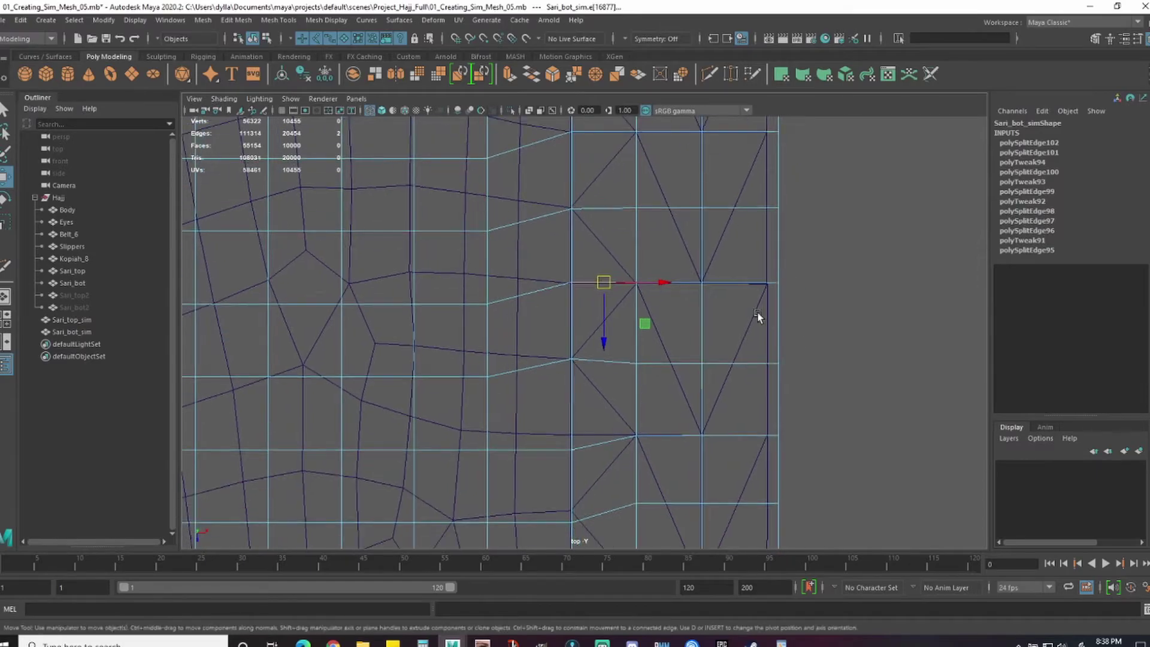
{"action": "right_click_drag", "start_coordinate": [736, 324], "coordinate": [713, 370]}
{"action": "left_click_drag", "start_coordinate": [722, 395], "coordinate": [666, 430]}
{"action": "key", "text": "ctrl+z"}
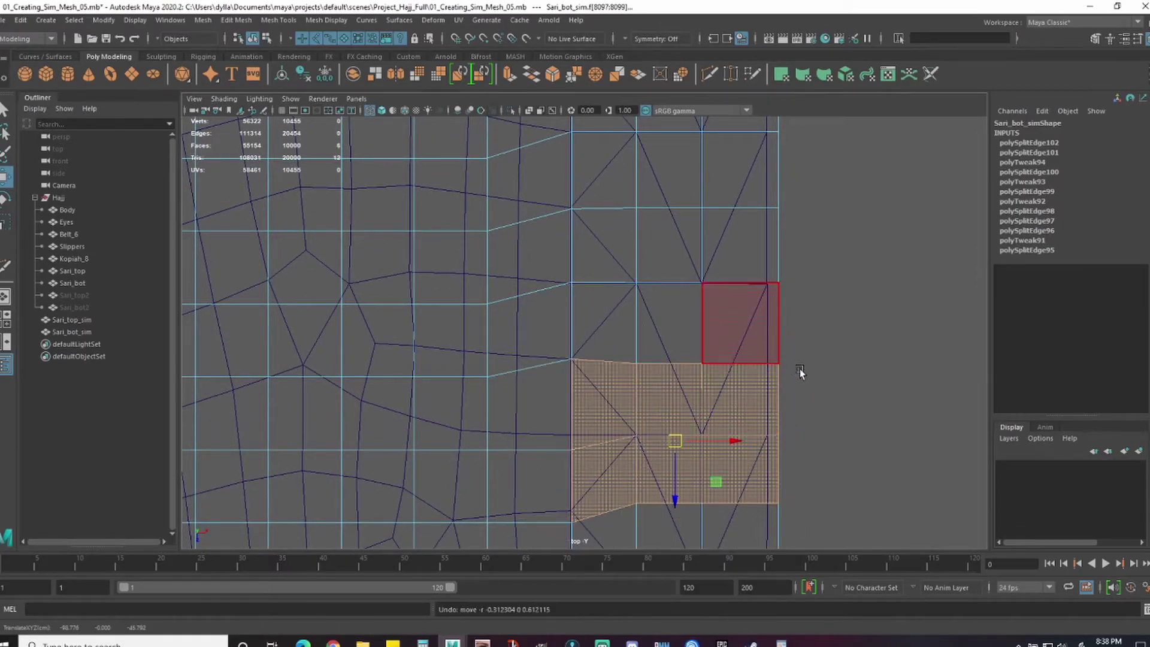
- Move the inner-column vertices beside the tenth block up into line with Sari_bot's fringe rows
{"action": "middle_click_drag", "start_coordinate": [800, 369], "coordinate": [810, 256], "text": "alt"}
{"action": "right_click_drag", "start_coordinate": [629, 254], "coordinate": [590, 255]}
{"action": "left_click_drag", "start_coordinate": [563, 320], "coordinate": [593, 440]}
- Test-move the faces along the ninth block's lower boundary and undo the move
{"action": "right_click_drag", "start_coordinate": [643, 276], "coordinate": [642, 313]}
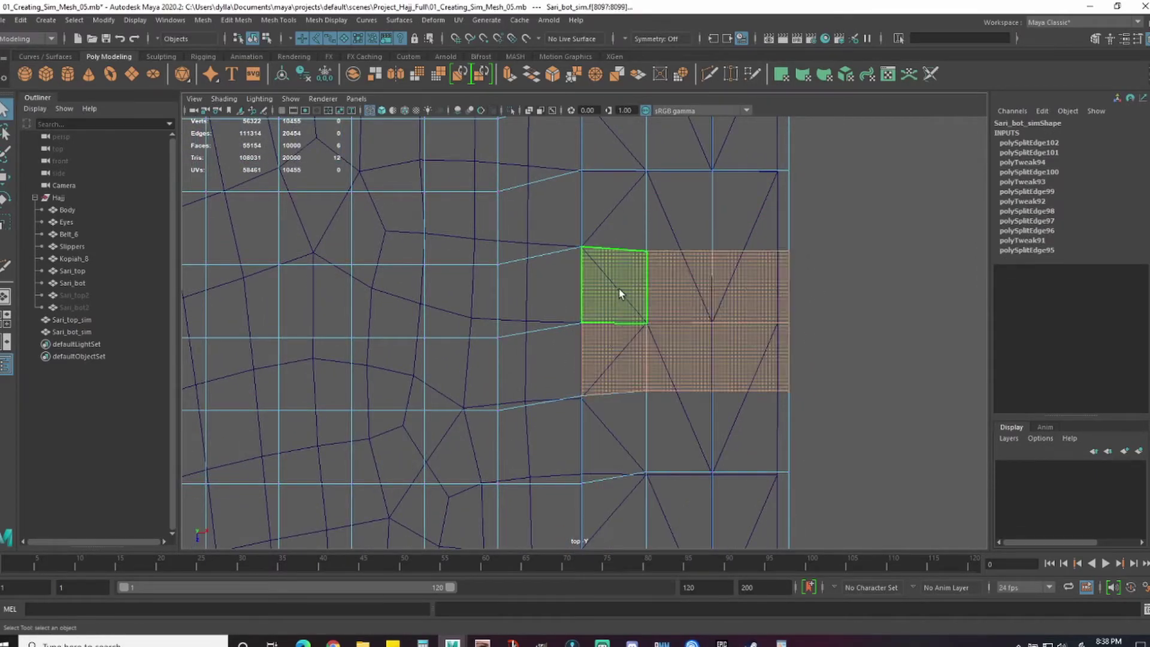
{"action": "left_click_drag", "start_coordinate": [621, 293], "coordinate": [728, 300]}
{"action": "key", "text": "w"}
{"action": "left_click_drag", "start_coordinate": [691, 351], "coordinate": [682, 361]}
{"action": "key", "text": "ctrl+z"}
- Leave Sari_bot's edge selection and detach Sari_bot_sim's inner-column edge along the ninth block's lower boundary
{"action": "middle_click_drag", "start_coordinate": [643, 361], "coordinate": [661, 410], "text": "alt"}
{"action": "right_click_drag", "start_coordinate": [634, 384], "coordinate": [631, 349]}
{"action": "left_click", "coordinate": [631, 352]}
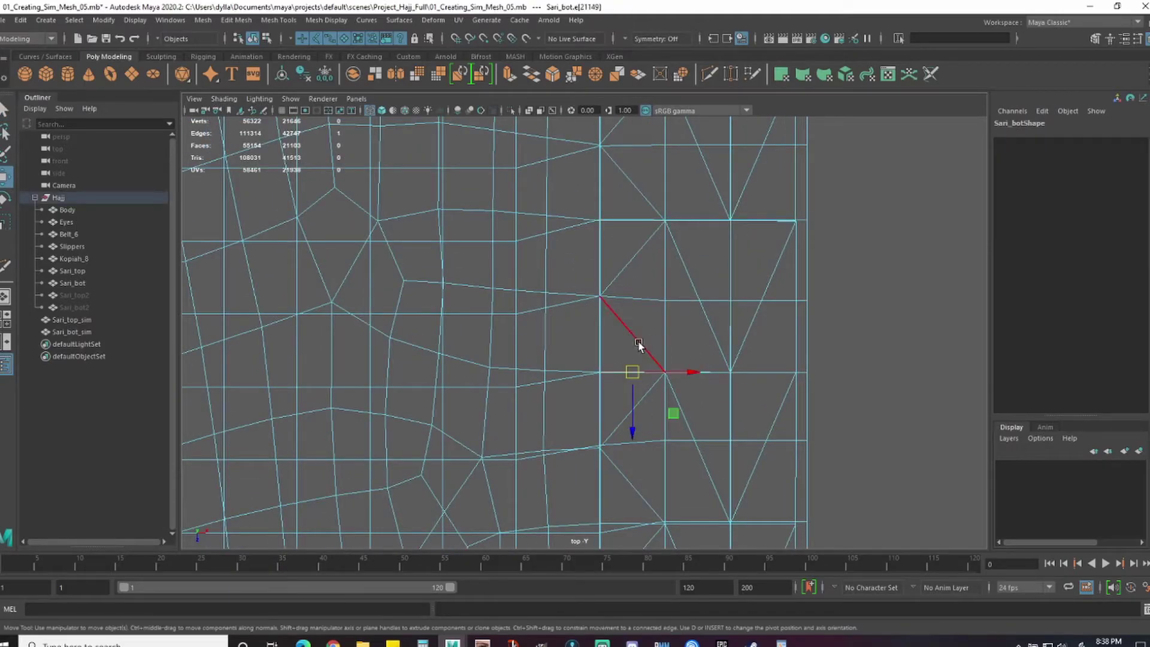
{"action": "key", "text": "F8"}
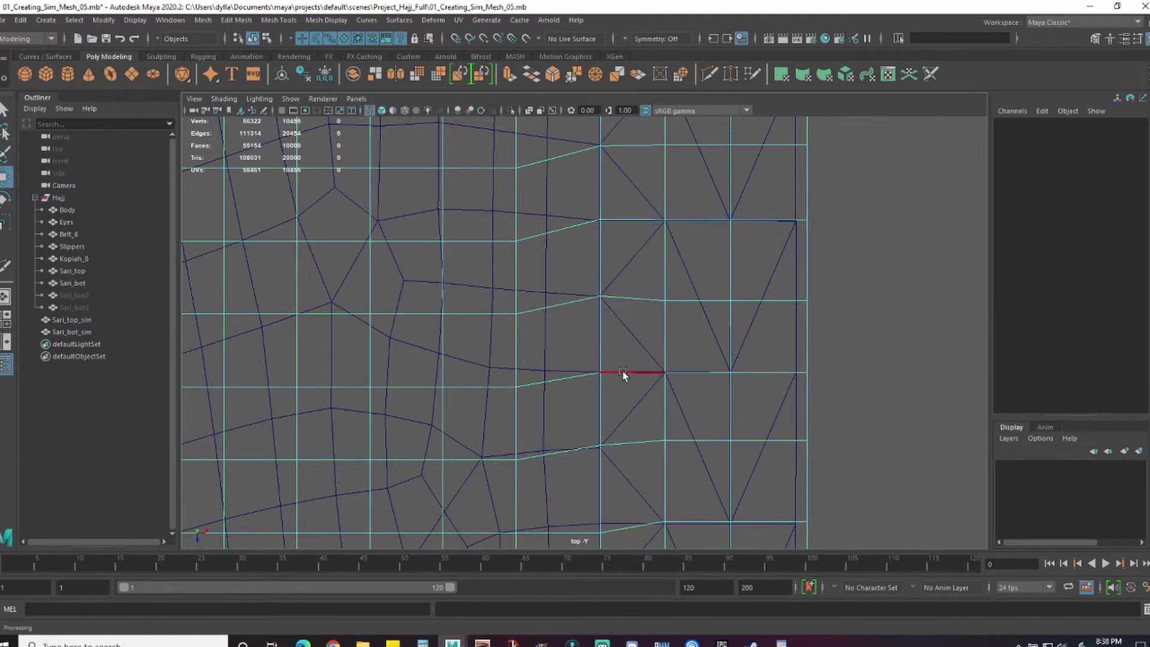
{"action": "left_click", "coordinate": [625, 377]}
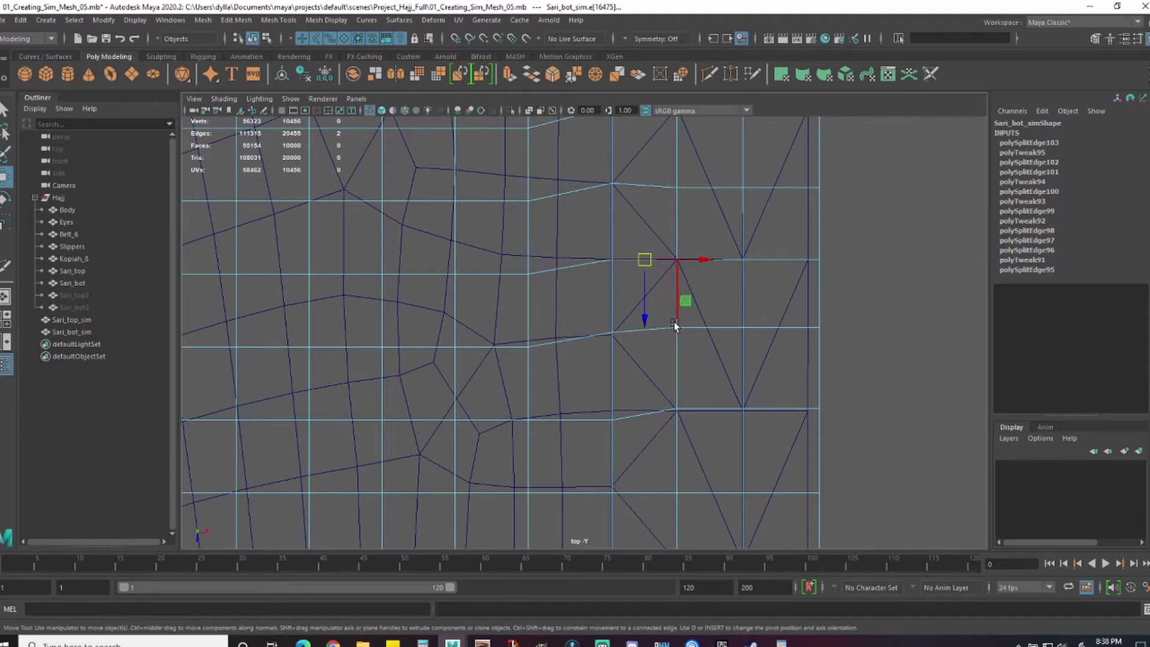
- Test-move the tenth block's lower row of faces, undo the move and detach the inner-column edge beneath that row
{"action": "right_click_drag", "start_coordinate": [657, 338], "coordinate": [656, 376]}
{"action": "left_click", "coordinate": [651, 375]}
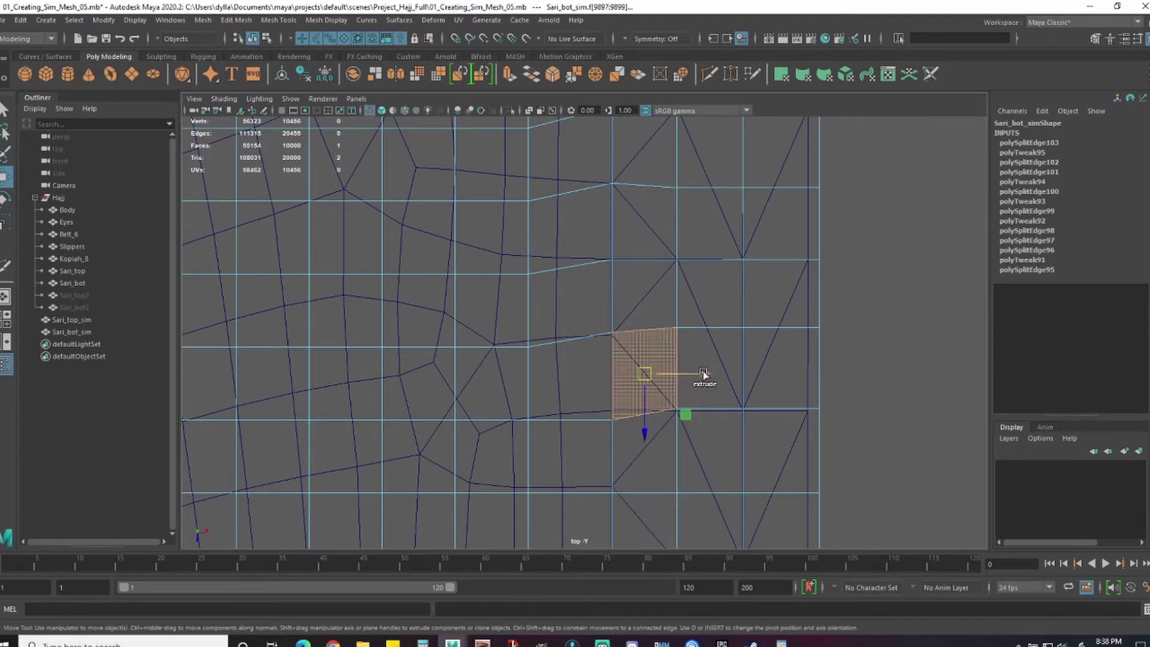
{"action": "key", "text": "ctrl+z"}
{"action": "left_click_drag", "start_coordinate": [706, 376], "coordinate": [778, 372], "text": "shift"}
{"action": "left_click_drag", "start_coordinate": [716, 373], "coordinate": [689, 449]}
{"action": "key", "text": "ctrl+z"}
{"action": "middle_click_drag", "start_coordinate": [663, 458], "coordinate": [720, 500], "text": "alt"}
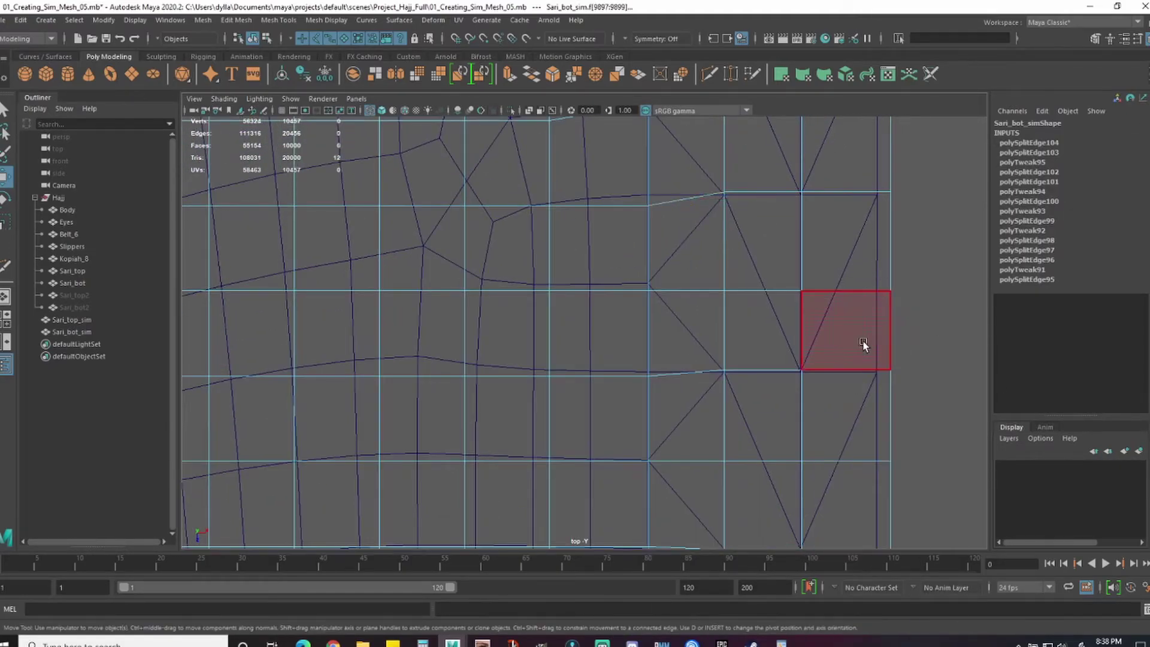
- Undo the face change below the eleventh block and detach the inner-column edges along the eleventh and twelfth blocks' lower boundaries
{"action": "left_click_drag", "start_coordinate": [887, 500], "coordinate": [653, 374]}
{"action": "key", "text": "ctrl+z"}
{"action": "key", "text": "F10"}
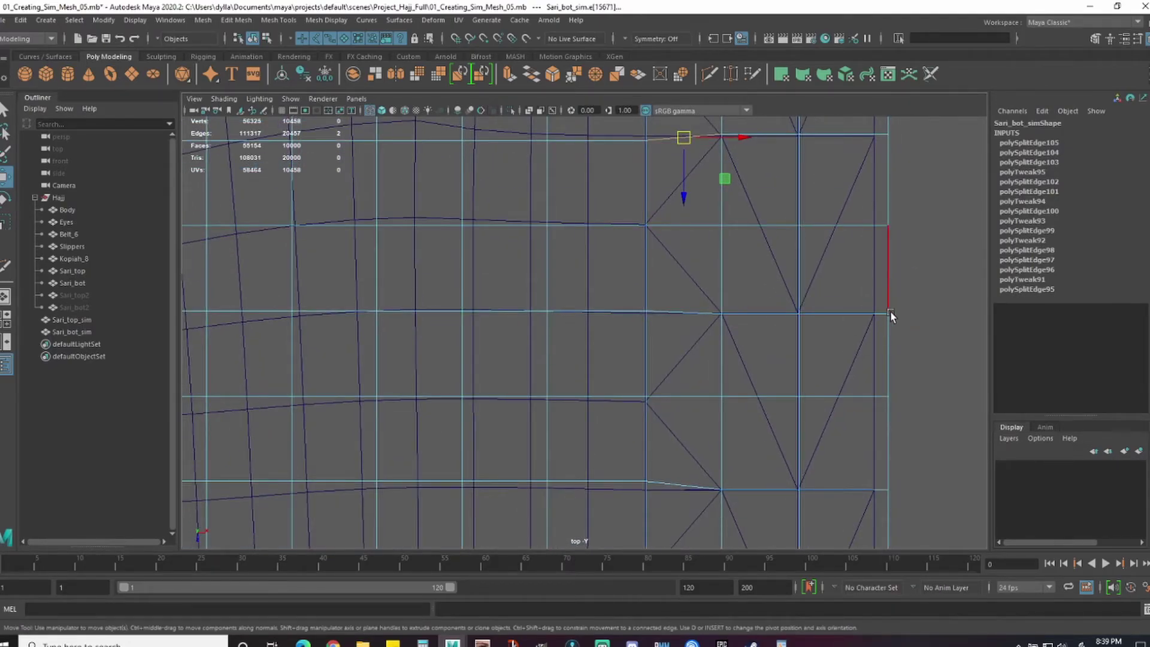
{"action": "left_click_drag", "start_coordinate": [891, 316], "coordinate": [763, 353], "text": "shift"}
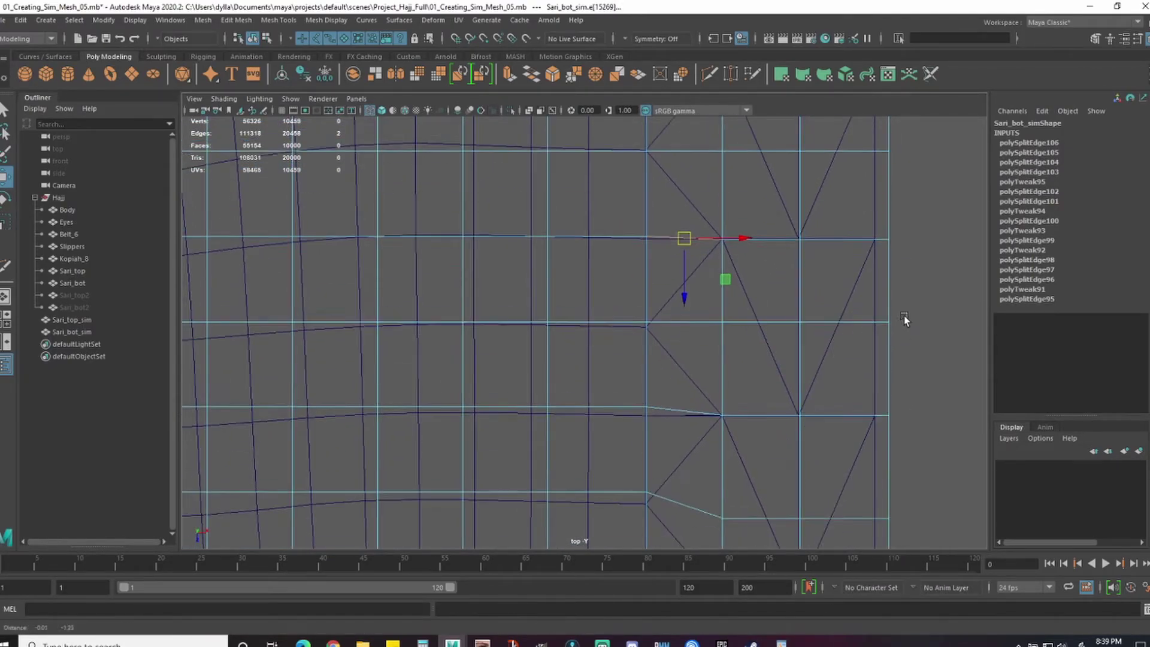
- Test-move the thirteenth block's lower row, undo the move and detach the three edges along the block's lower boundary
{"action": "key", "text": "F11"}
{"action": "left_click_drag", "start_coordinate": [869, 389], "coordinate": [719, 335]}
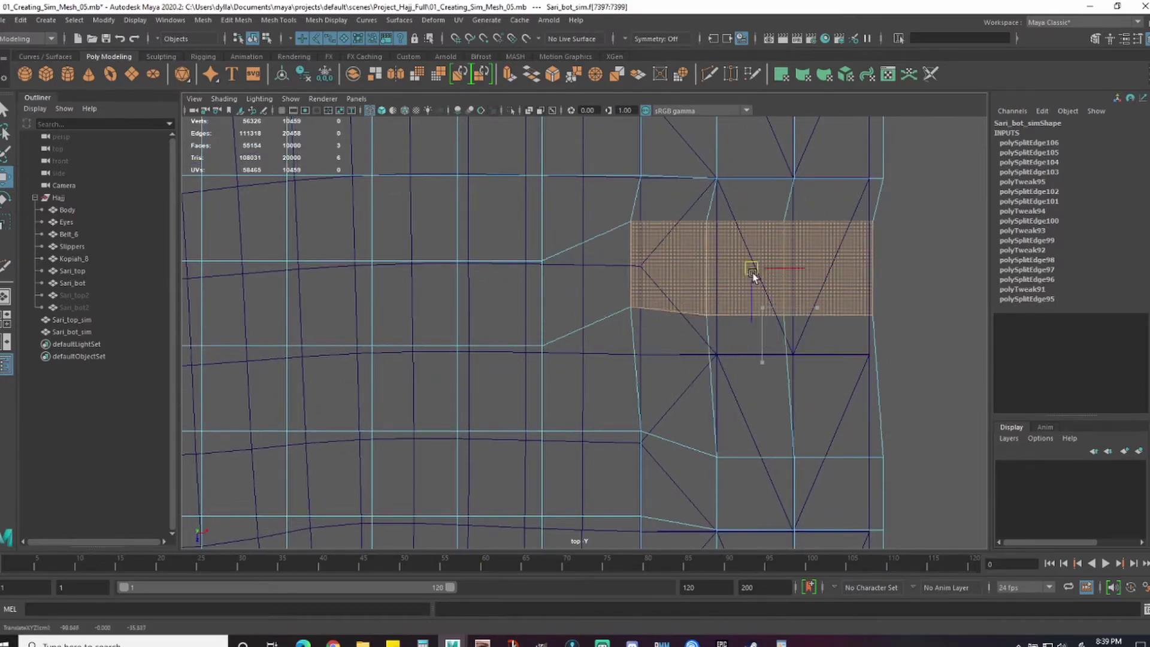
{"action": "key", "text": "ctrl+z"}
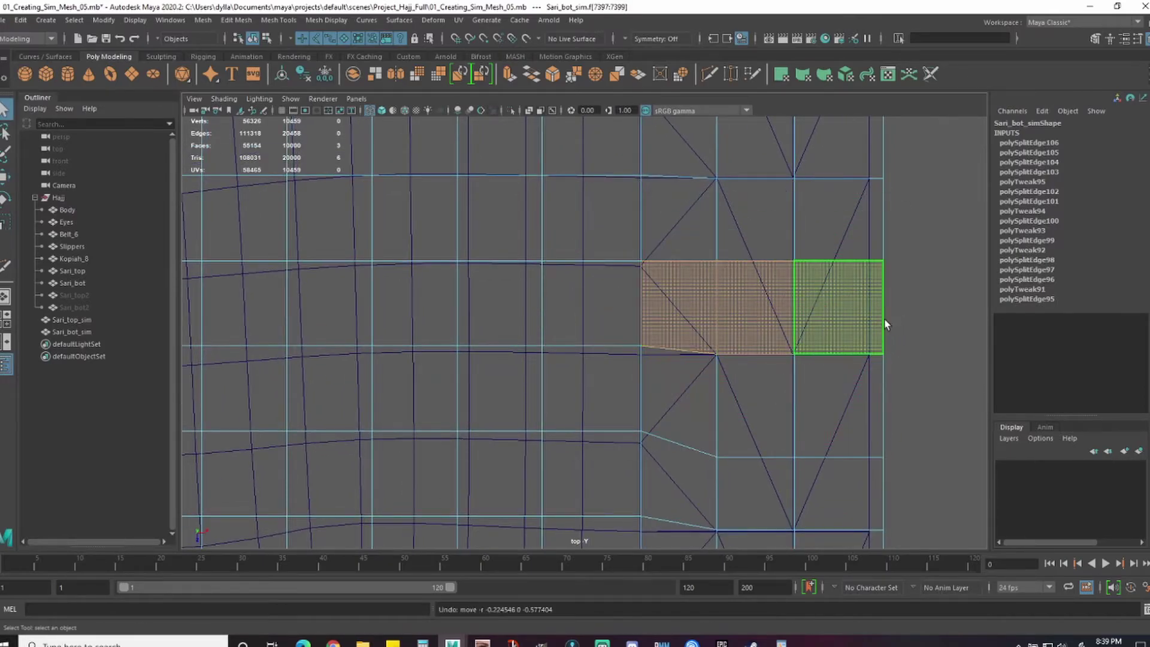
{"action": "key", "text": "F10"}
{"action": "left_click", "coordinate": [696, 353]}
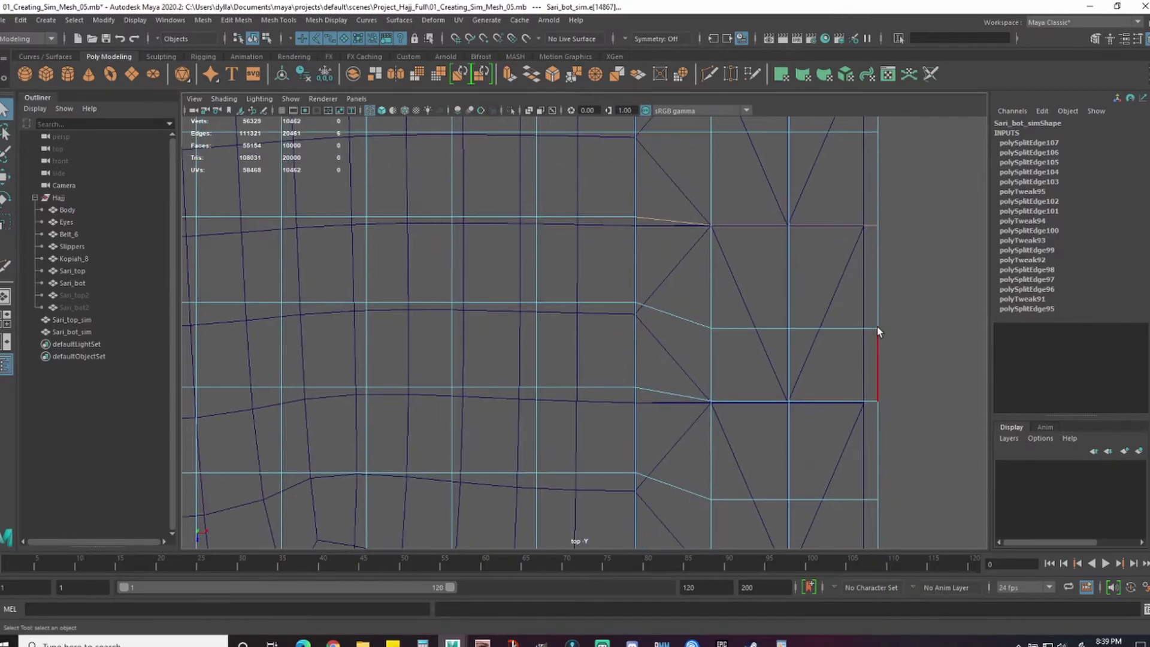
- Test-move the fourteenth block's lower row, undo the move and detach the inner-column edge along the block's lower boundary
{"action": "key", "text": "F11"}
{"action": "double_click", "coordinate": [814, 386]}
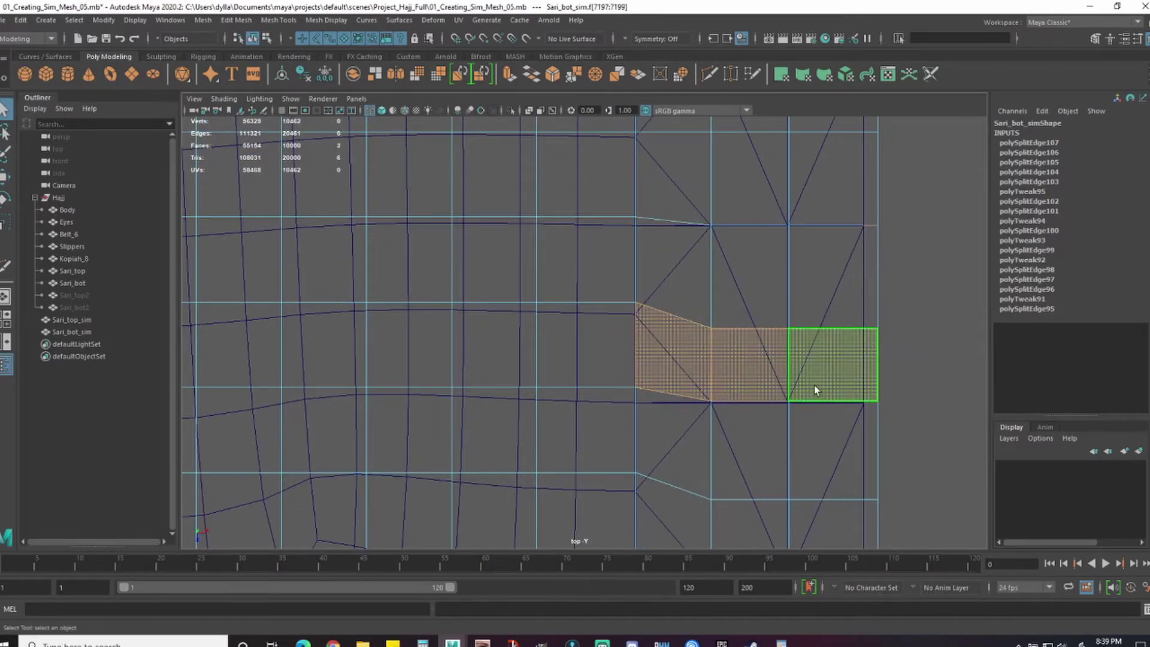
{"action": "key", "text": "w"}
{"action": "left_click_drag", "start_coordinate": [814, 386], "coordinate": [810, 354]}
{"action": "key", "text": "ctrl+z"}
{"action": "key", "text": "q"}
{"action": "key", "text": "F10"}
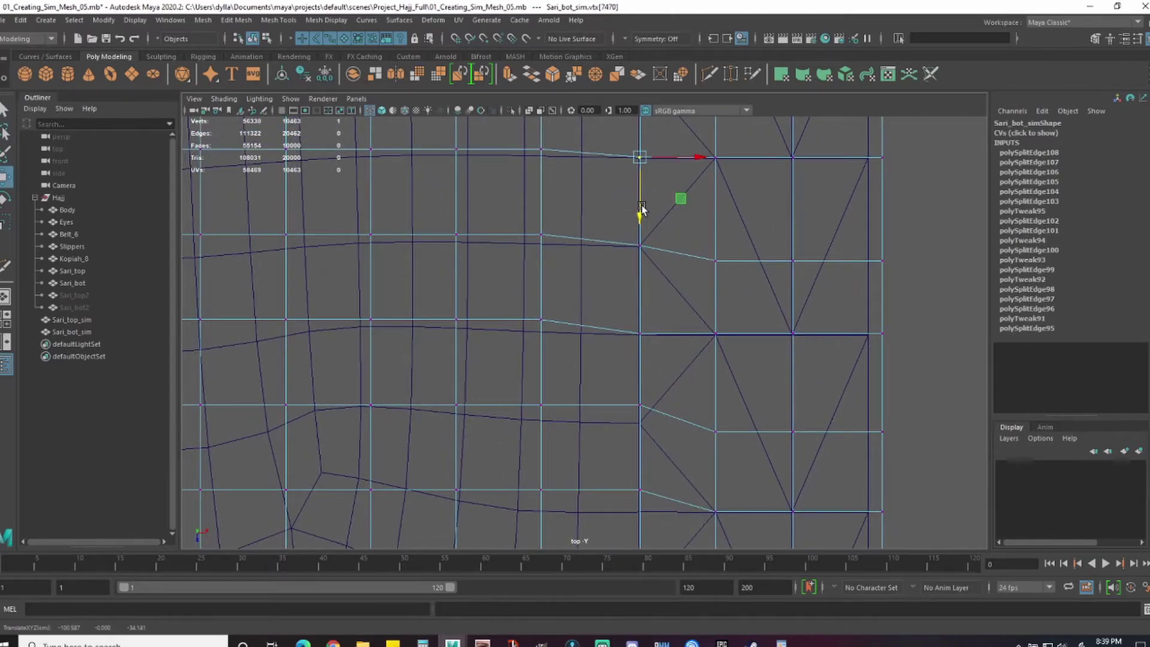
- Move the inner-column vertices down to Sari_bot's fringe rows as far as the middle of the fifteenth block
{"action": "left_click", "coordinate": [624, 327]}
{"action": "left_click_drag", "start_coordinate": [625, 379], "coordinate": [626, 397]}
{"action": "middle_click_drag", "start_coordinate": [862, 359], "coordinate": [839, 328], "text": "alt"}
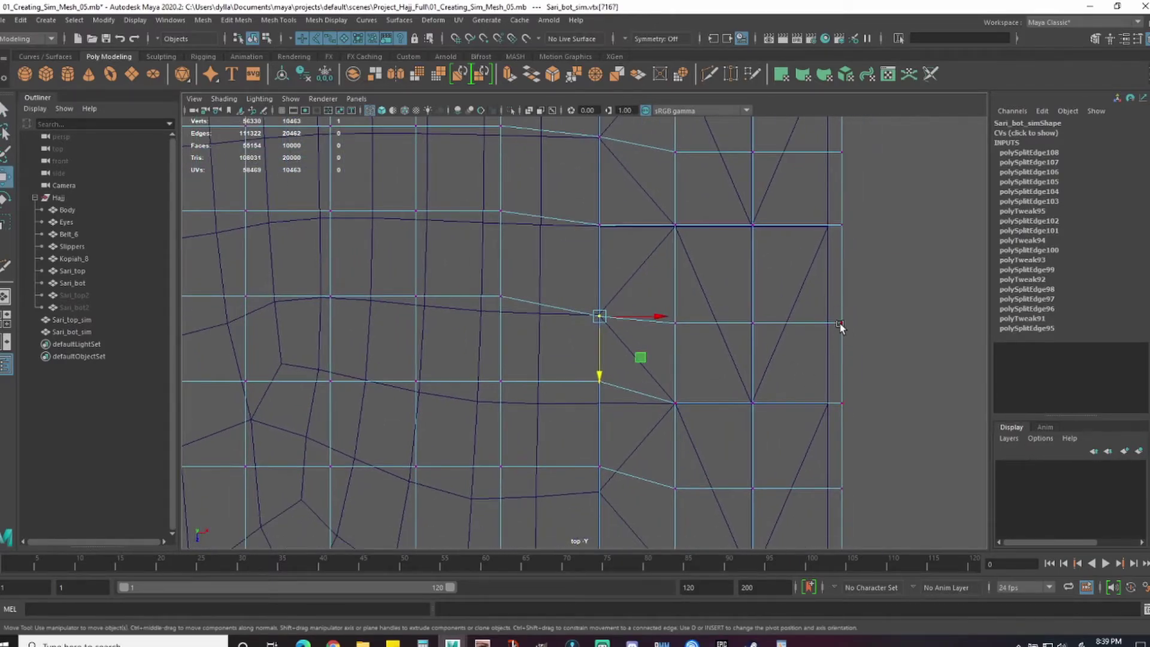
- Try moving the three faces in the fifteenth block's lower row
{"action": "key", "text": "F11"}
{"action": "left_click", "coordinate": [644, 366]}
{"action": "double_click", "coordinate": [794, 366], "text": "shift"}
{"action": "left_click_drag", "start_coordinate": [721, 360], "coordinate": [736, 313]}
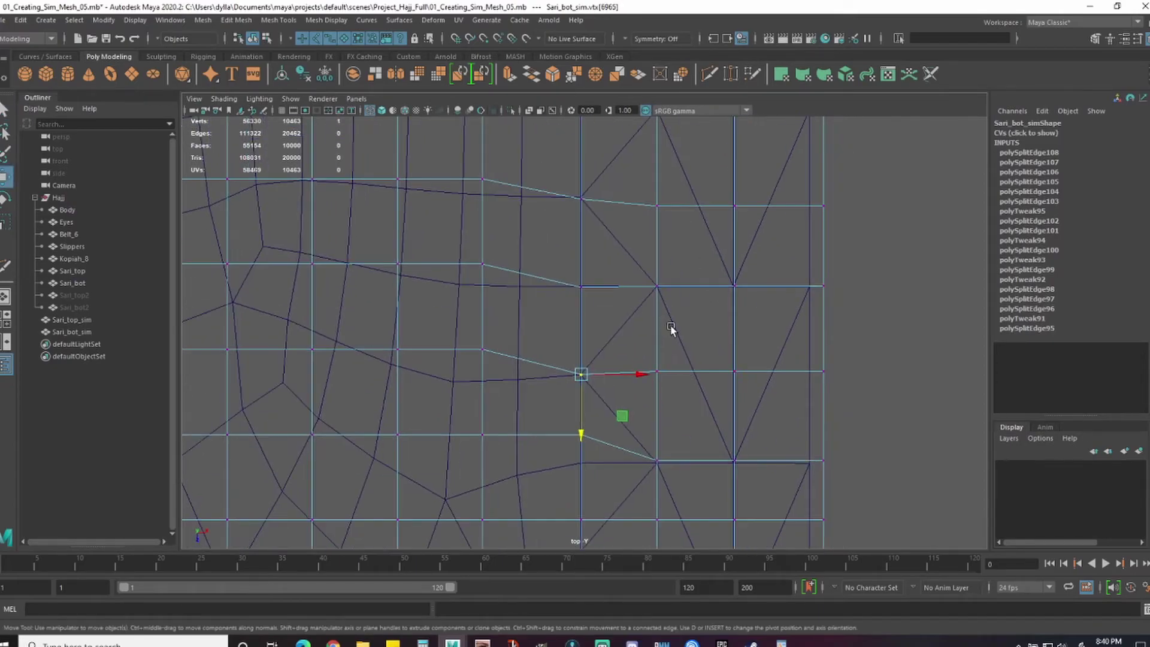
- Test-move the sixteenth block's upper row, undo the move and detach the inner-column edge above that row
{"action": "key", "text": "F11"}
{"action": "left_click_drag", "start_coordinate": [673, 326], "coordinate": [742, 282]}
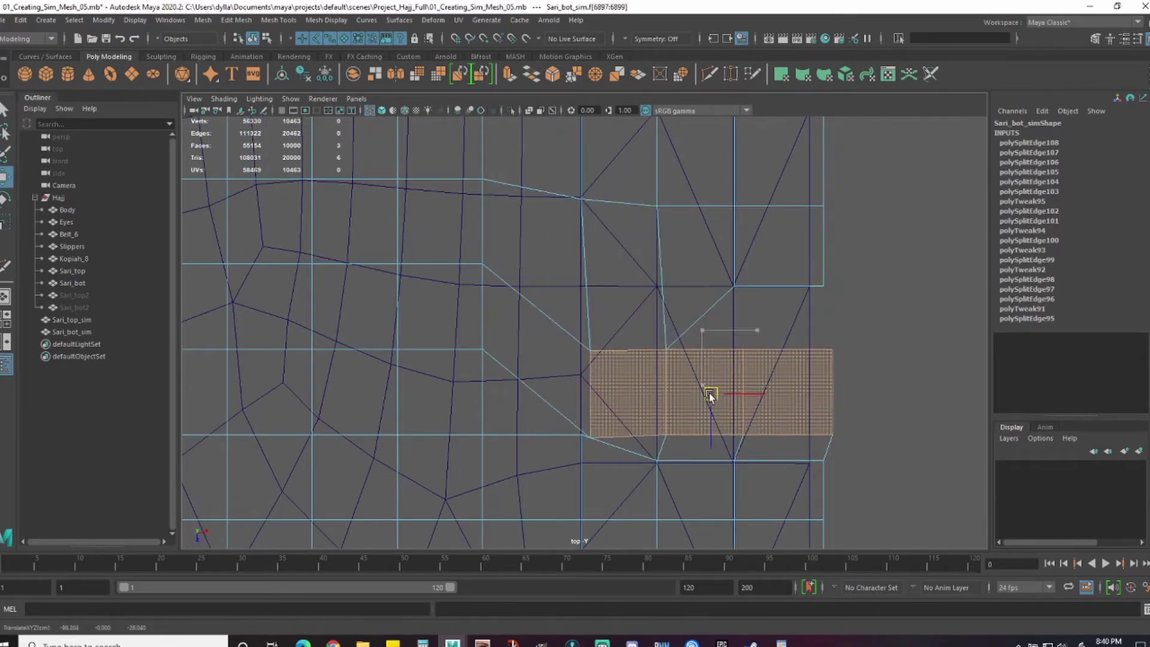
{"action": "key", "text": "ctrl+z"}
{"action": "key", "text": "q"}
{"action": "key", "text": "F10"}
{"action": "left_click", "coordinate": [635, 291]}
- Move the inner-column vertex at the sixteenth block's lower boundary down to Sari_bot's matching row
{"action": "right_click_drag", "start_coordinate": [592, 440], "coordinate": [542, 440]}
{"action": "left_click", "coordinate": [581, 434]}
{"action": "key", "text": "w"}
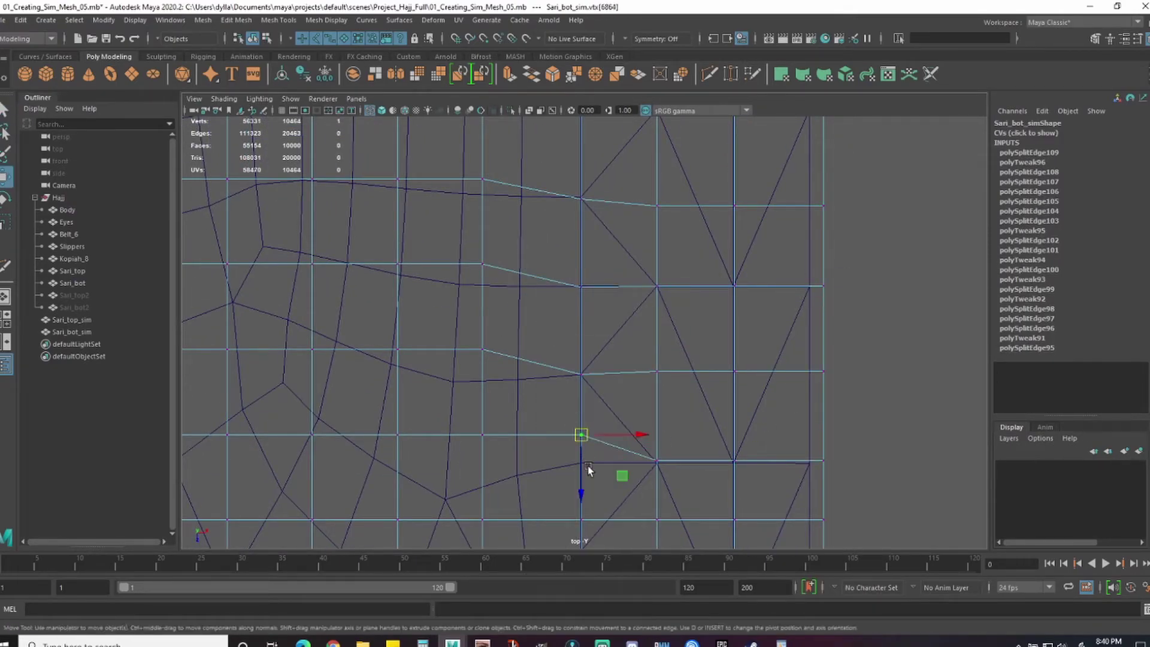
{"action": "left_click_drag", "start_coordinate": [583, 478], "coordinate": [583, 507]}
- Test-move the seventeenth block's upper row, undo the move and detach the inner-column edge along the sixteenth block's lower boundary
{"action": "middle_click_drag", "start_coordinate": [850, 485], "coordinate": [847, 336], "text": "alt"}
{"action": "right_click_drag", "start_coordinate": [818, 310], "coordinate": [817, 346]}
{"action": "left_click_drag", "start_coordinate": [800, 333], "coordinate": [623, 352]}
{"action": "left_click_drag", "start_coordinate": [698, 342], "coordinate": [695, 363]}
{"action": "key", "text": "ctrl+z"}
{"action": "key", "text": "F10"}
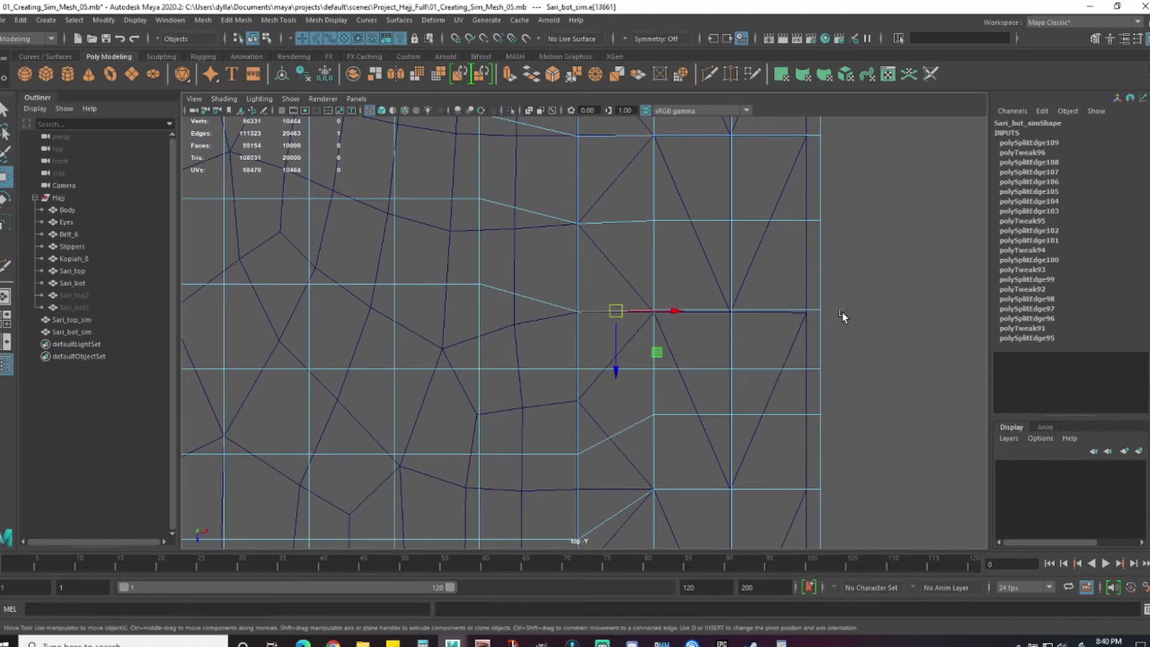
- Try moving the two outer faces in the seventeenth block's upper row and undo the move
{"action": "right_click_drag", "start_coordinate": [818, 390], "coordinate": [819, 422]}
{"action": "left_click_drag", "start_coordinate": [794, 390], "coordinate": [757, 416]}
{"action": "key", "text": "ctrl+z"}
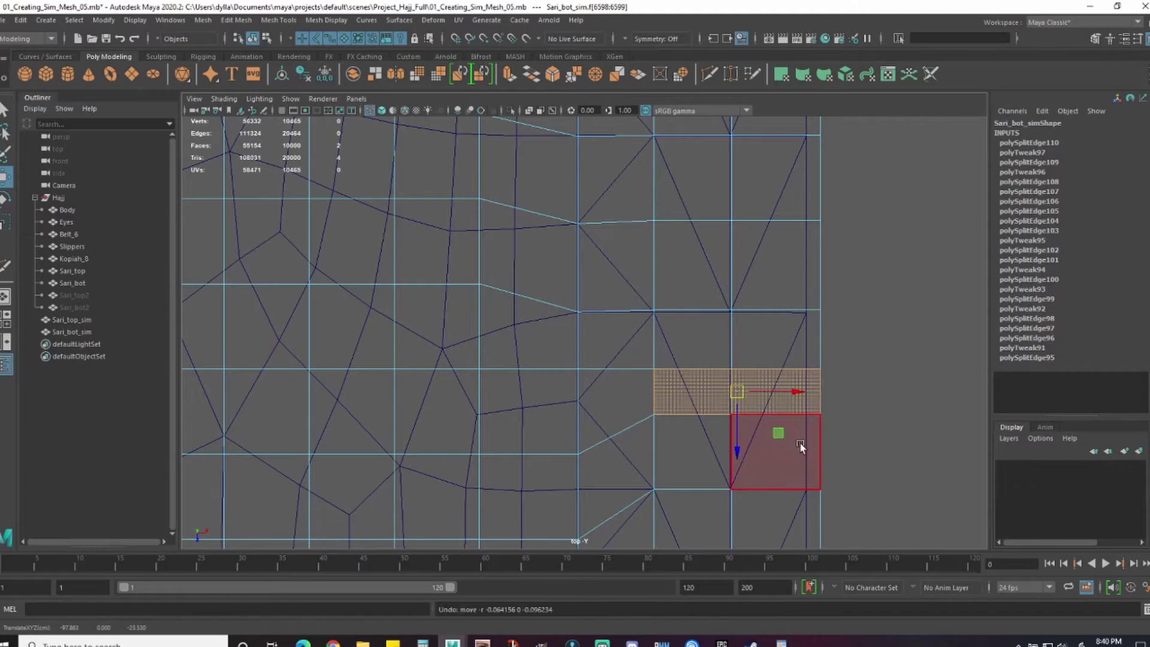
- Try moving the two outer faces in the seventeenth block's lower row and undo the move
{"action": "left_click_drag", "start_coordinate": [802, 447], "coordinate": [698, 452]}
{"action": "left_click_drag", "start_coordinate": [737, 452], "coordinate": [737, 407]}
{"action": "key", "text": "ctrl+z"}
- Move the inner-column vertices at the seventeenth block's middle and lower boundary up to Sari_bot's matching rows
{"action": "middle_click_drag", "start_coordinate": [615, 507], "coordinate": [640, 413], "text": "alt"}
{"action": "right_click_drag", "start_coordinate": [676, 311], "coordinate": [626, 312]}
{"action": "left_click_drag", "start_coordinate": [626, 335], "coordinate": [586, 463]}
{"action": "left_click_drag", "start_coordinate": [602, 462], "coordinate": [602, 453]}
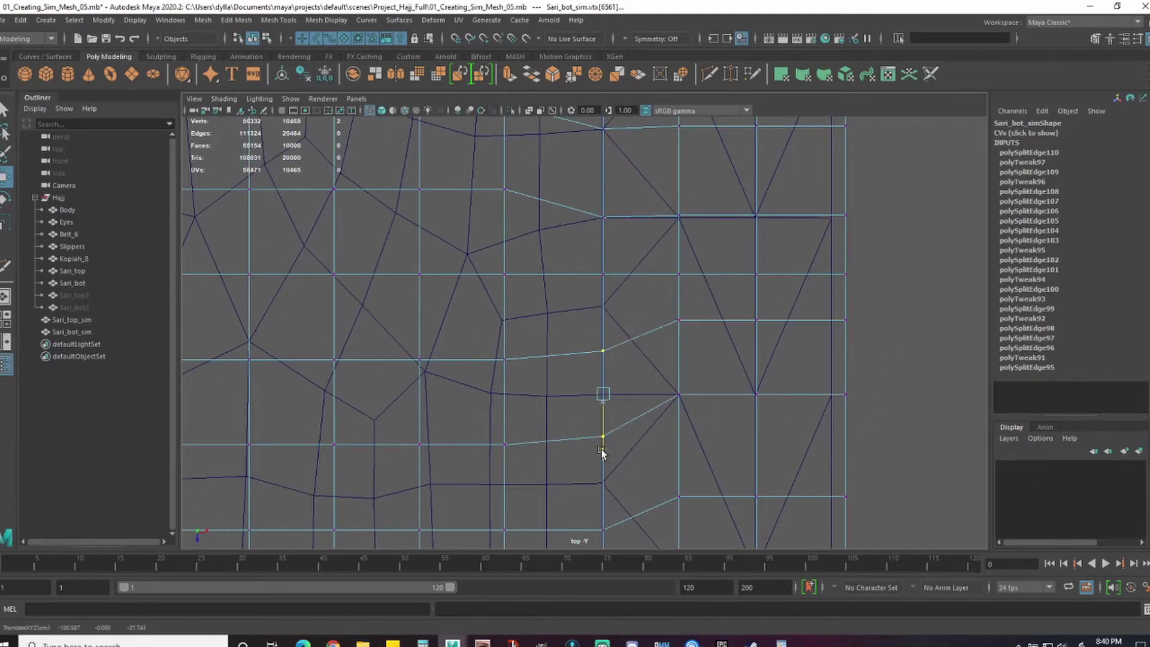
- Detach the inner-column edge along the seventeenth block's lower boundary
{"action": "key", "text": "q"}
{"action": "middle_click_drag", "start_coordinate": [649, 393], "coordinate": [634, 368], "text": "alt"}
{"action": "right_click_drag", "start_coordinate": [659, 321], "coordinate": [660, 287]}
{"action": "left_click", "coordinate": [618, 370]}
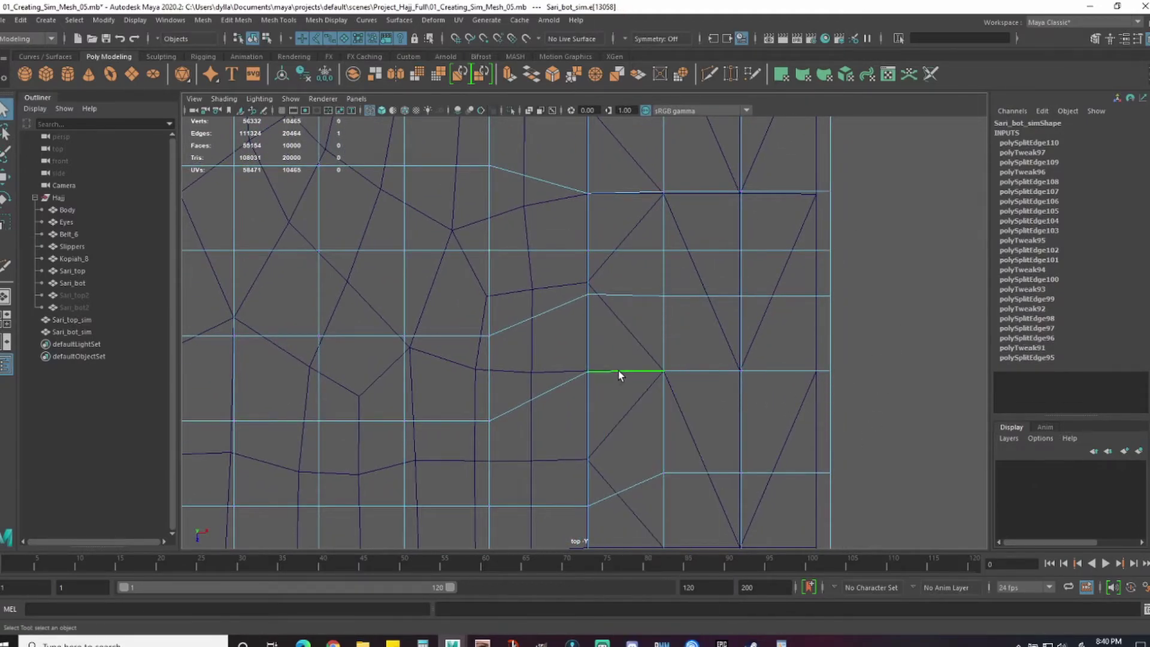
{"action": "key", "text": "g"}
- Move the inner-column vertices of the eighteenth and nineteenth blocks up to Sari_bot's matching rows
{"action": "middle_click_drag", "start_coordinate": [872, 377], "coordinate": [867, 318], "text": "alt"}
{"action": "right_click_drag", "start_coordinate": [656, 413], "coordinate": [623, 413]}
{"action": "left_click_drag", "start_coordinate": [602, 462], "coordinate": [564, 389]}
{"action": "middle_click_drag", "start_coordinate": [675, 464], "coordinate": [693, 374], "text": "alt"}
{"action": "left_click_drag", "start_coordinate": [617, 416], "coordinate": [581, 455]}
{"action": "left_click_drag", "start_coordinate": [601, 490], "coordinate": [601, 447]}
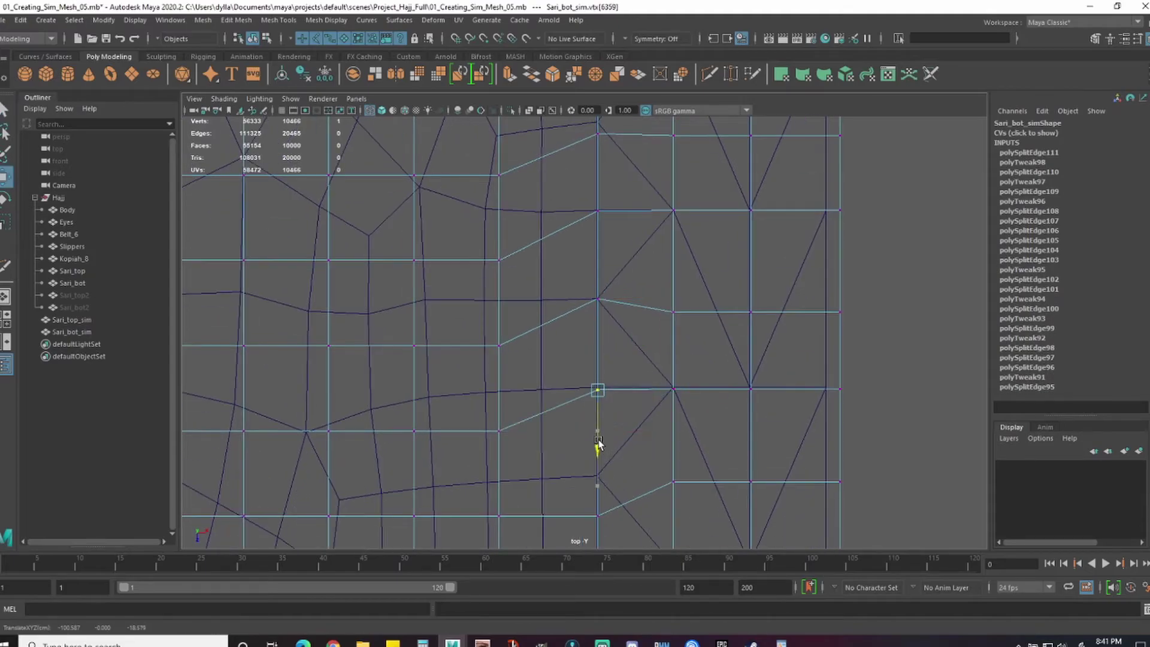
{"action": "middle_click_drag", "start_coordinate": [659, 458], "coordinate": [662, 380], "text": "alt"}
{"action": "left_click_drag", "start_coordinate": [620, 423], "coordinate": [585, 461]}
{"action": "left_click_drag", "start_coordinate": [601, 478], "coordinate": [601, 478]}
- Test-move the nineteenth block's upper row of three faces, undo the move and detach the inner-column edge above that row
{"action": "right_click_drag", "start_coordinate": [839, 311], "coordinate": [838, 342]}
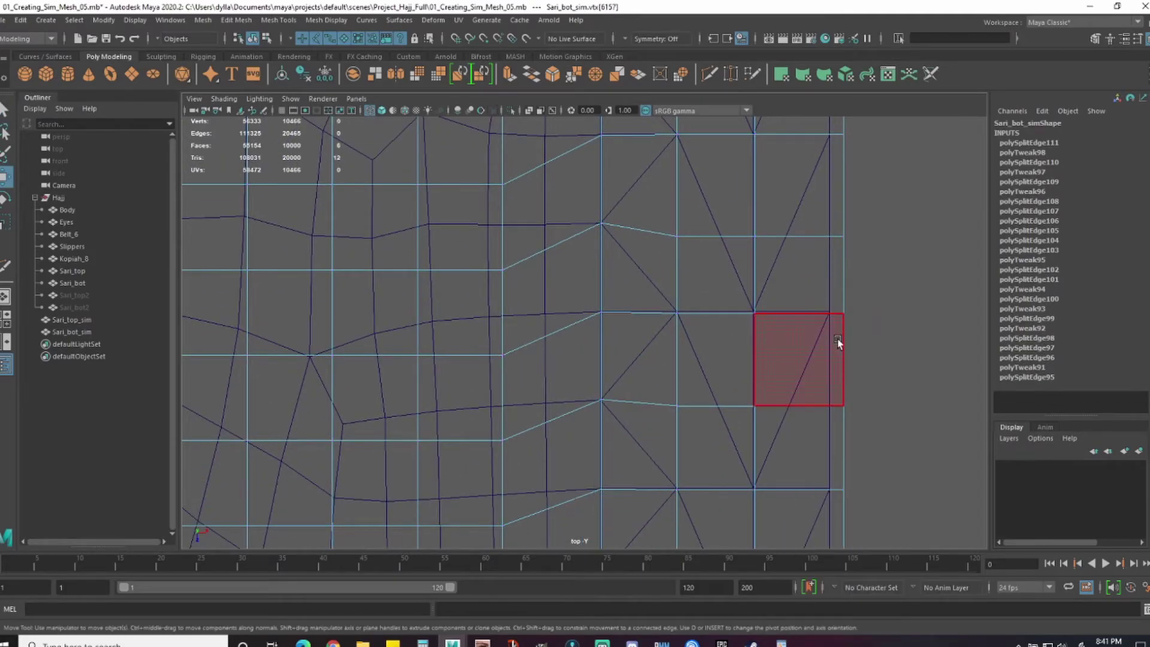
{"action": "left_click", "coordinate": [806, 356]}
{"action": "left_click", "coordinate": [711, 354], "text": "shift"}
{"action": "left_click", "coordinate": [644, 358], "text": "shift"}
{"action": "left_click_drag", "start_coordinate": [723, 360], "coordinate": [730, 361]}
{"action": "key", "text": "ctrl+z"}
{"action": "left_click", "coordinate": [662, 276]}
{"action": "right_click_drag", "start_coordinate": [844, 258], "coordinate": [844, 225]}
{"action": "left_click", "coordinate": [653, 312]}
{"action": "key", "text": "g"}
- Move the inner-column vertices at the twentieth block's middle and lower boundary up to Sari_bot's matching rows
{"action": "middle_click_drag", "start_coordinate": [883, 364], "coordinate": [877, 244], "text": "alt"}
{"action": "key", "text": "ctrl+z"}
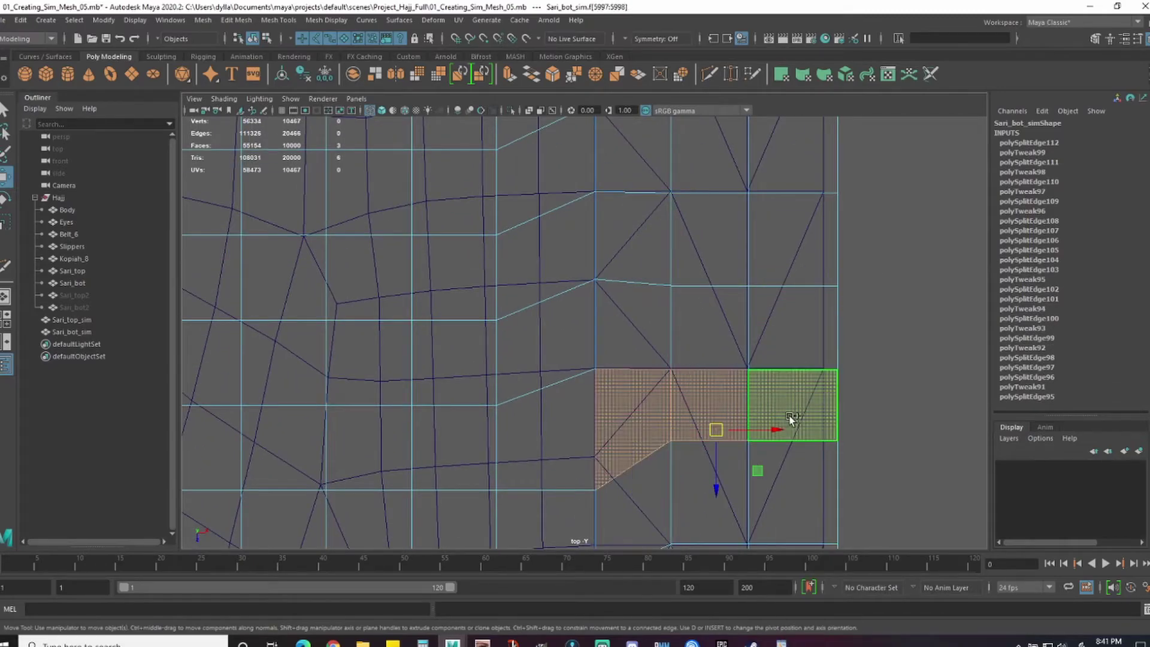
{"action": "right_click_drag", "start_coordinate": [837, 363], "coordinate": [789, 361]}
{"action": "left_click_drag", "start_coordinate": [573, 470], "coordinate": [620, 516]}
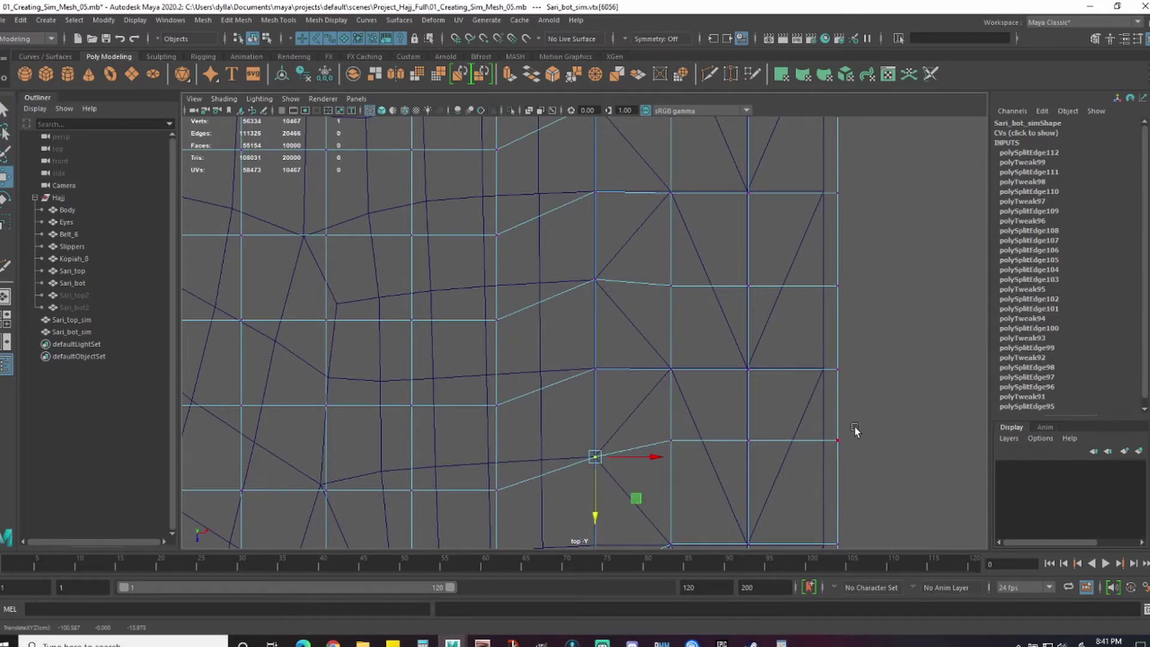
{"action": "middle_click_drag", "start_coordinate": [855, 430], "coordinate": [861, 290], "text": "alt"}
{"action": "left_click_drag", "start_coordinate": [579, 417], "coordinate": [624, 460]}
{"action": "left_click_drag", "start_coordinate": [601, 474], "coordinate": [601, 449]}
- Test-move the faces beside the inner column, undo the move and detach the inner-column edge along the nineteenth block's lower boundary
{"action": "mouse_move", "coordinate": [846, 305]}
{"action": "right_mouse_down"}
{"action": "mouse_move", "coordinate": [844, 272]}
{"action": "mouse_move", "coordinate": [837, 293]}
{"action": "right_mouse_up"}
{"action": "left_click", "coordinate": [647, 310]}
{"action": "right_click", "coordinate": [794, 265]}
{"action": "left_click_drag", "start_coordinate": [722, 319], "coordinate": [731, 348]}
{"action": "key", "text": "ctrl+z"}
{"action": "key", "text": "F10"}
{"action": "left_click", "coordinate": [637, 231]}
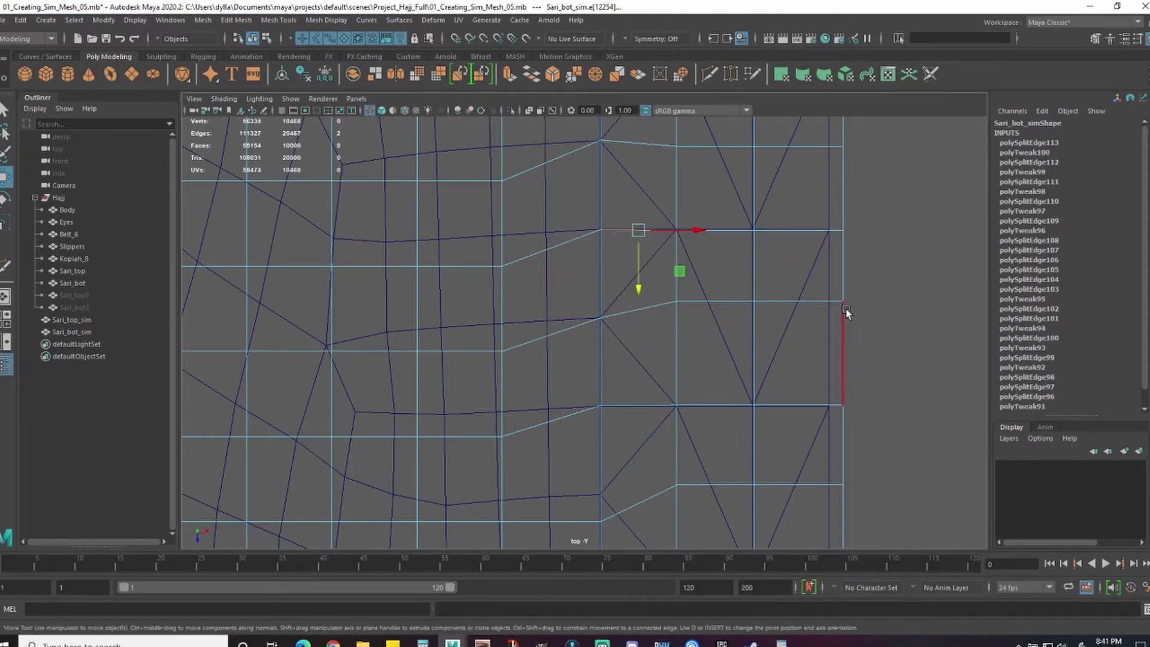
- Test-move the twentieth block's lower row, undo the move and detach the inner-column edge along its lower boundary
{"action": "middle_click_drag", "start_coordinate": [846, 310], "coordinate": [849, 255], "text": "alt"}
{"action": "left_click", "coordinate": [846, 336]}
{"action": "right_click_drag", "start_coordinate": [847, 310], "coordinate": [846, 342]}
{"action": "left_click", "coordinate": [805, 327]}
{"action": "left_click", "coordinate": [718, 329], "text": "shift"}
{"action": "left_click", "coordinate": [653, 333], "text": "shift"}
{"action": "left_click_drag", "start_coordinate": [725, 298], "coordinate": [737, 233]}
{"action": "key", "text": "ctrl+z"}
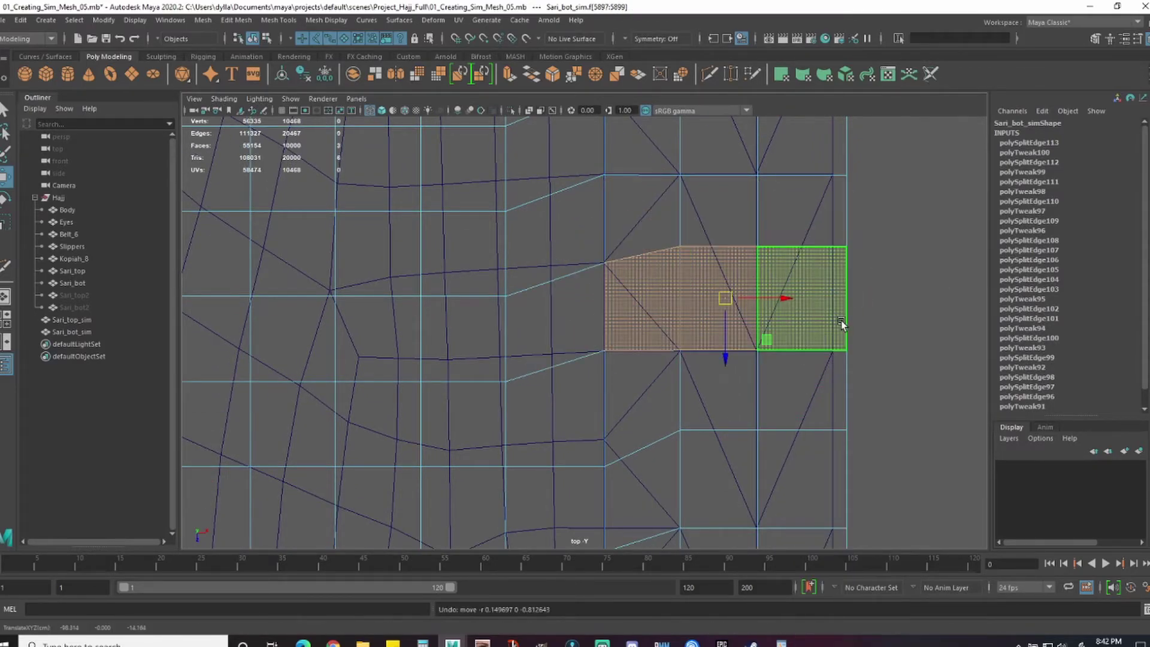
{"action": "right_click_drag", "start_coordinate": [841, 321], "coordinate": [841, 288]}
{"action": "left_click", "coordinate": [642, 349]}
{"action": "key", "text": "g"}
- Move the inner-column vertices at the twenty-first block's middle and lower boundary up to Sari_bot's matching rows
{"action": "middle_click_drag", "start_coordinate": [860, 392], "coordinate": [853, 268], "text": "alt"}
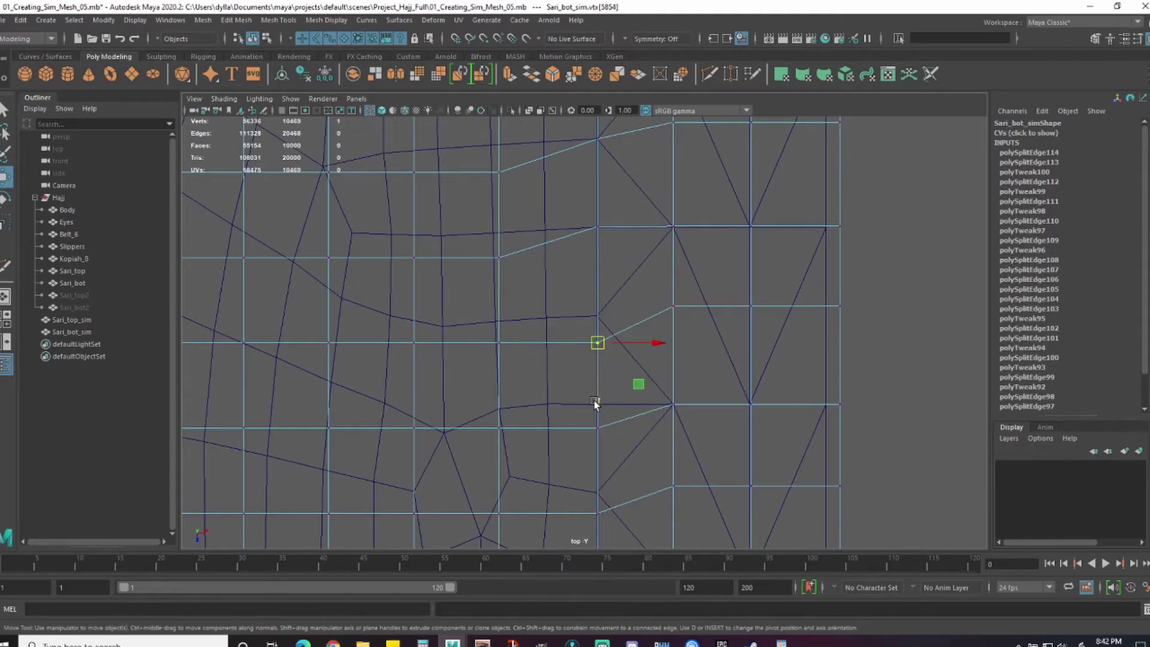
{"action": "left_click_drag", "start_coordinate": [599, 457], "coordinate": [599, 431]}
{"action": "middle_click_drag", "start_coordinate": [807, 375], "coordinate": [793, 341], "text": "alt"}
- Try moving the three faces in the twenty-first block's lower row and undo the move
{"action": "right_click_drag", "start_coordinate": [827, 294], "coordinate": [826, 329]}
{"action": "left_click", "coordinate": [622, 333], "text": "shift"}
{"action": "left_click", "coordinate": [689, 340], "text": "shift"}
{"action": "left_click", "coordinate": [749, 351], "text": "shift"}
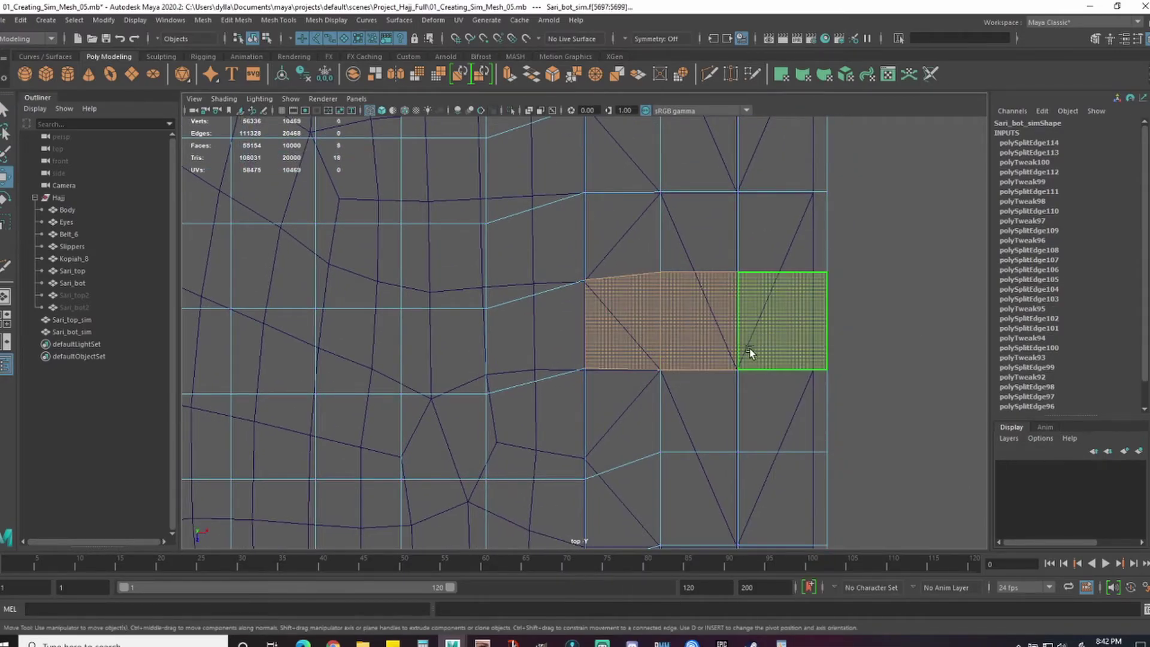
{"action": "left_click_drag", "start_coordinate": [863, 319], "coordinate": [629, 328]}
{"action": "right_click_drag", "start_coordinate": [807, 311], "coordinate": [808, 341]}
{"action": "left_click_drag", "start_coordinate": [706, 381], "coordinate": [708, 430]}
{"action": "key", "text": "ctrl+z"}
- Detach the inner-column edge along the twenty-first block's lower boundary
{"action": "key", "text": "q"}
{"action": "right_click_drag", "start_coordinate": [834, 321], "coordinate": [834, 291]}
{"action": "left_click", "coordinate": [644, 363]}
{"action": "key", "text": "g"}
{"action": "middle_click_drag", "start_coordinate": [857, 401], "coordinate": [860, 221], "text": "alt"}
- Move the three inner-column vertices from the twenty-second block's middle to the twenty-third block's middle up to Sari_bot's matching rows
{"action": "right_click_drag", "start_coordinate": [611, 285], "coordinate": [561, 280]}
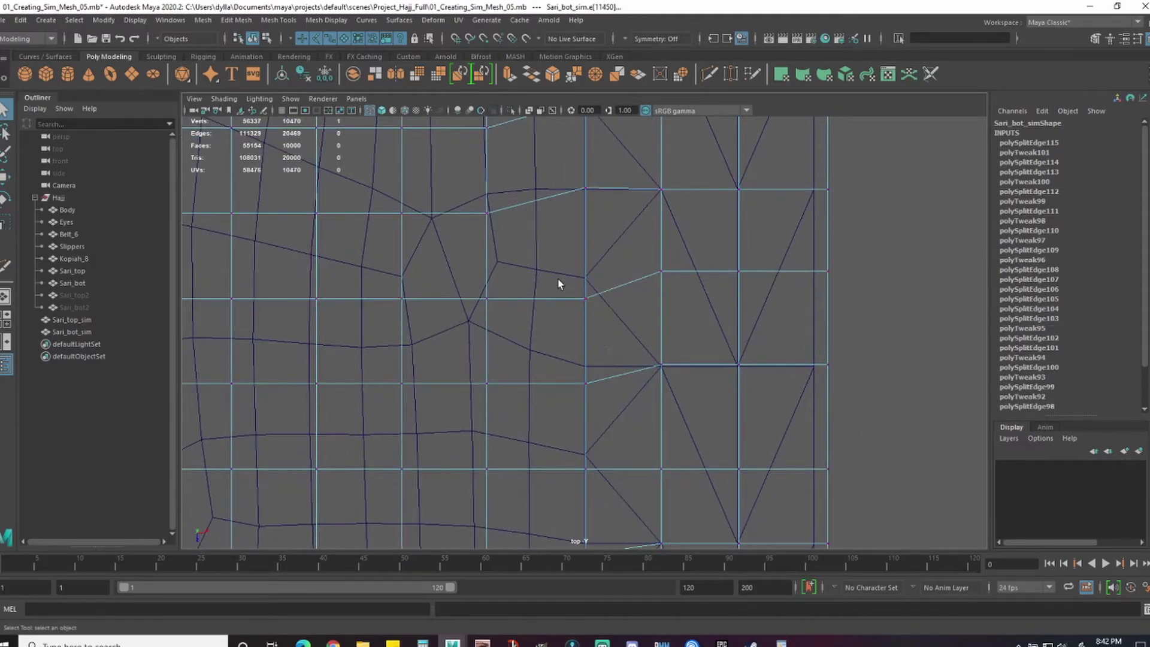
{"action": "key", "text": "w"}
{"action": "left_click_drag", "start_coordinate": [577, 297], "coordinate": [577, 277]}
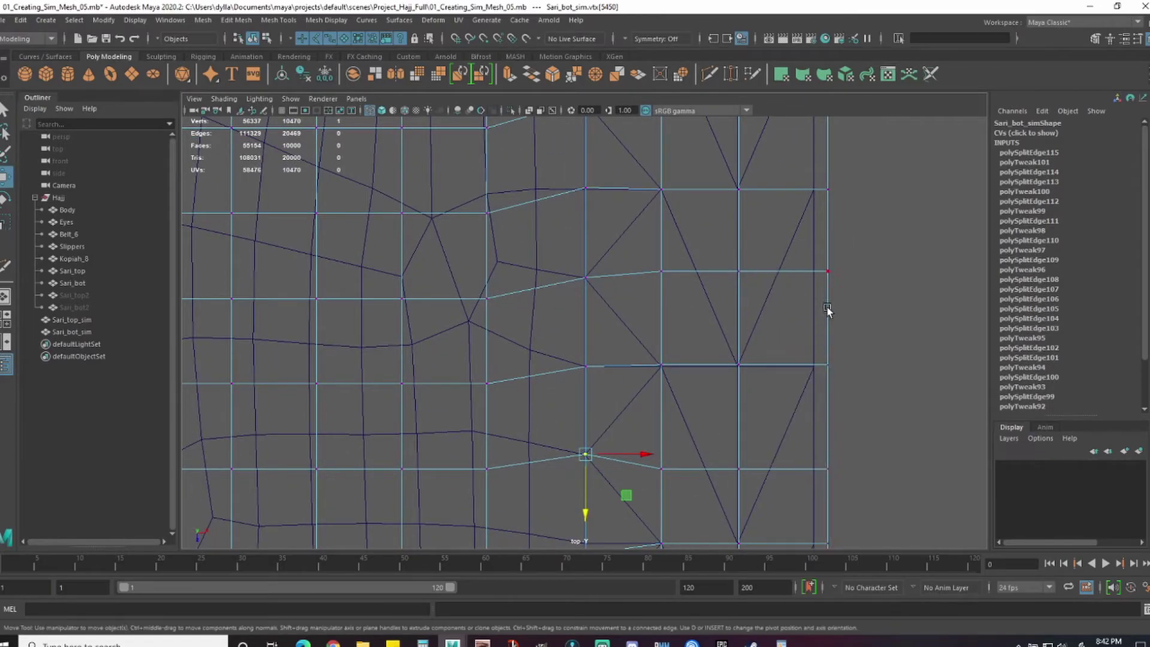
- Test-move the twenty-second block's lower row and both rows of the twenty-third block, undoing each move
{"action": "right_click_drag", "start_coordinate": [827, 308], "coordinate": [824, 341]}
{"action": "left_click_drag", "start_coordinate": [809, 335], "coordinate": [635, 407]}
{"action": "left_click_drag", "start_coordinate": [909, 284], "coordinate": [632, 327]}
{"action": "left_click_drag", "start_coordinate": [714, 323], "coordinate": [710, 346]}
{"action": "key", "text": "ctrl+z"}
{"action": "left_click_drag", "start_coordinate": [869, 398], "coordinate": [632, 423]}
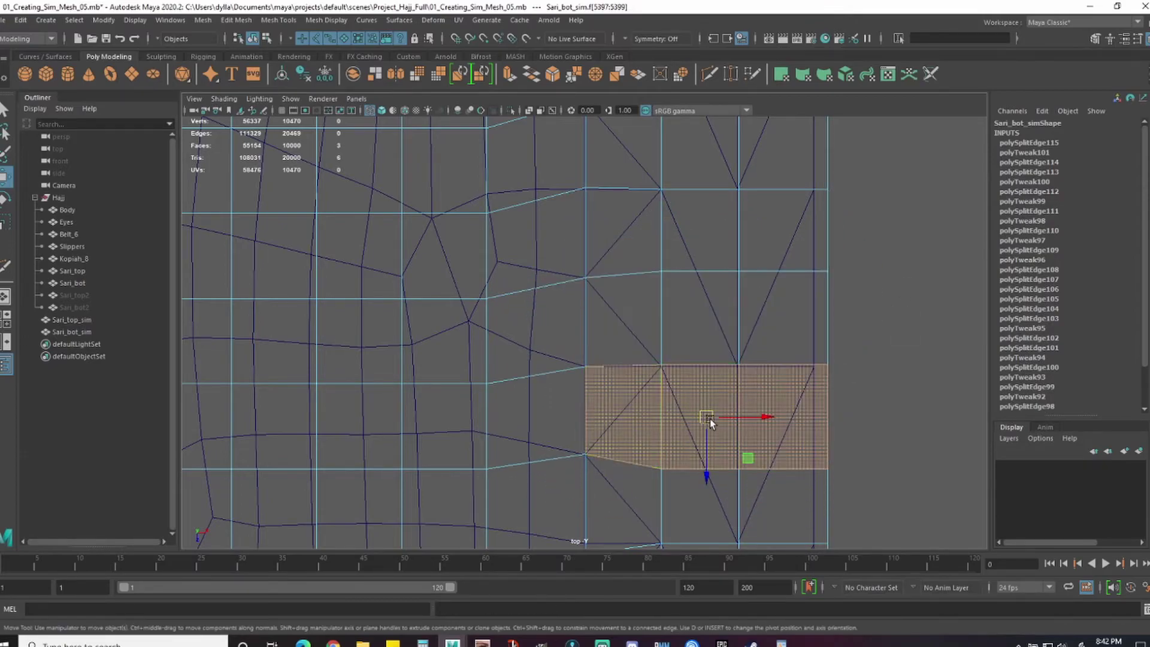
{"action": "left_click_drag", "start_coordinate": [710, 419], "coordinate": [773, 440]}
{"action": "key", "text": "ctrl+z"}
{"action": "middle_click_drag", "start_coordinate": [885, 415], "coordinate": [889, 297], "text": "alt"}
{"action": "left_click_drag", "start_coordinate": [881, 371], "coordinate": [632, 392]}
{"action": "left_click_drag", "start_coordinate": [711, 390], "coordinate": [779, 404]}
{"action": "key", "text": "ctrl+z"}
- Test-move the twenty-second block's upper and lower rows again, undoing each move
{"action": "middle_click_drag", "start_coordinate": [878, 242], "coordinate": [877, 390], "text": "alt"}
{"action": "left_click_drag", "start_coordinate": [878, 233], "coordinate": [632, 251]}
{"action": "mouse_move", "coordinate": [711, 241]}
{"action": "left_mouse_down"}
{"action": "mouse_move", "coordinate": [723, 228]}
{"action": "mouse_move", "coordinate": [712, 263]}
{"action": "left_mouse_up"}
{"action": "key", "text": "ctrl+z"}
{"action": "left_click_drag", "start_coordinate": [874, 318], "coordinate": [632, 336]}
{"action": "left_click_drag", "start_coordinate": [711, 328], "coordinate": [702, 351]}
{"action": "key", "text": "ctrl+z"}
- Detach the three border-strip edges along the twenty-second block's lower boundary
{"action": "middle_click_drag", "start_coordinate": [845, 370], "coordinate": [838, 272], "text": "alt"}
{"action": "key", "text": "q"}
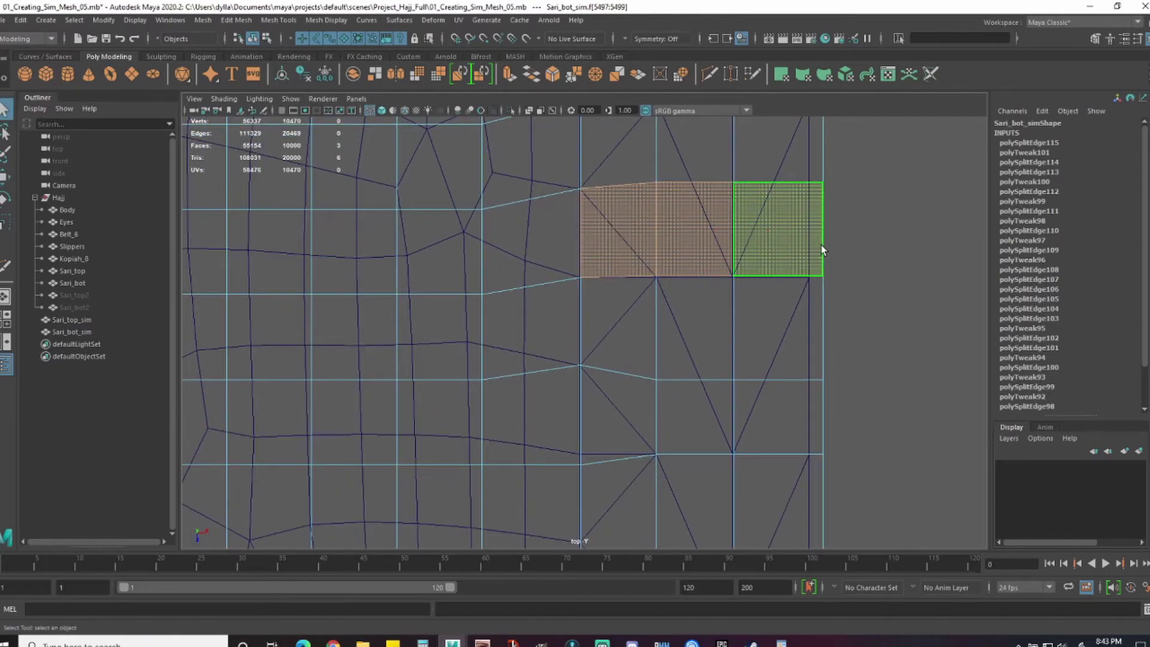
{"action": "key", "text": "g"}
- Test-move the strip faces, undo the move and detach the three edges along the twenty-third block's lower boundary
{"action": "middle_click_drag", "start_coordinate": [870, 362], "coordinate": [875, 290], "text": "alt"}
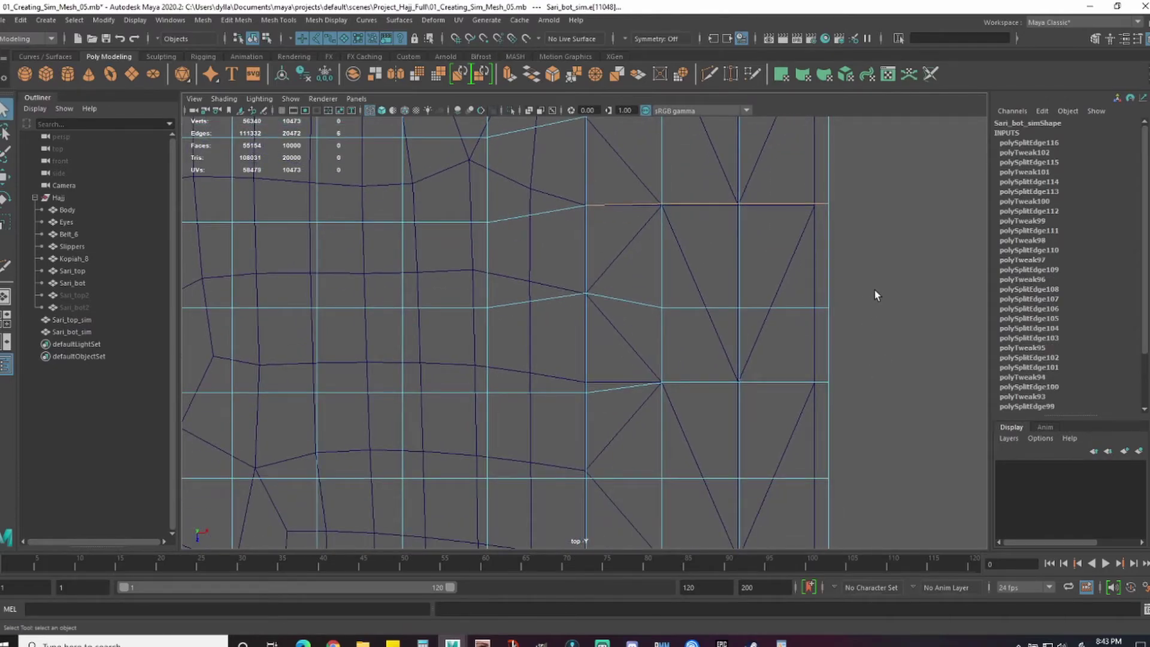
{"action": "right_click_drag", "start_coordinate": [826, 308], "coordinate": [830, 350]}
{"action": "key", "text": "w"}
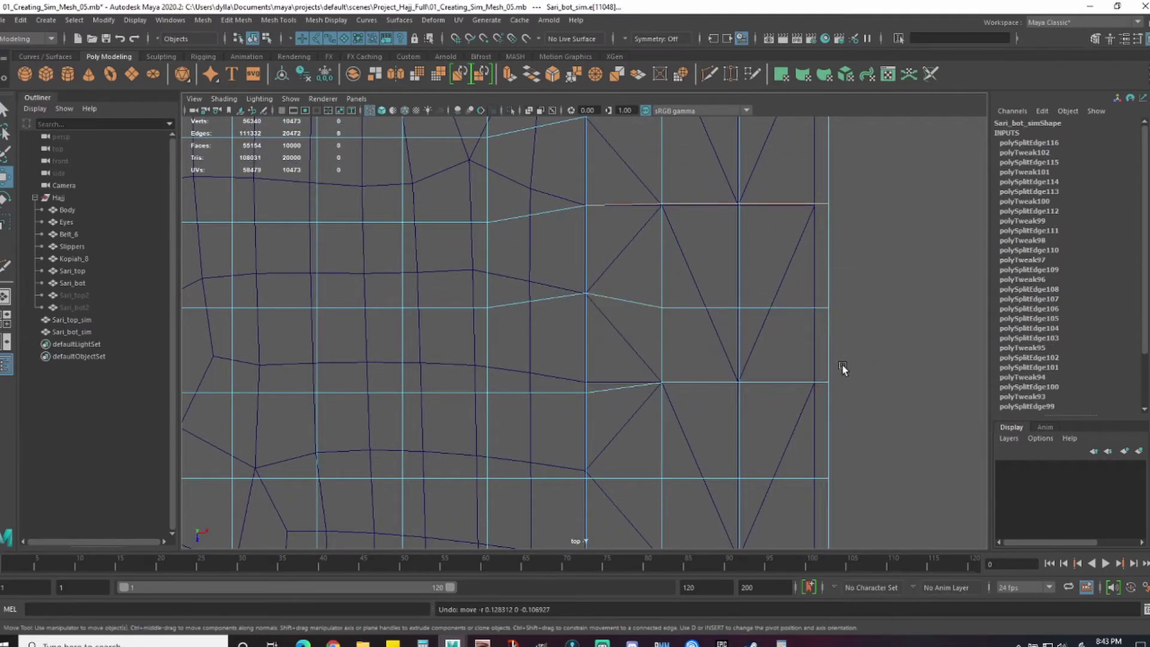
{"action": "key", "text": "g"}
- Align the inner-column vertices below the twenty-third block with Sari_bot's rows and test-move the twenty-fourth block's lower row
{"action": "middle_click_drag", "start_coordinate": [587, 439], "coordinate": [565, 274], "text": "alt"}
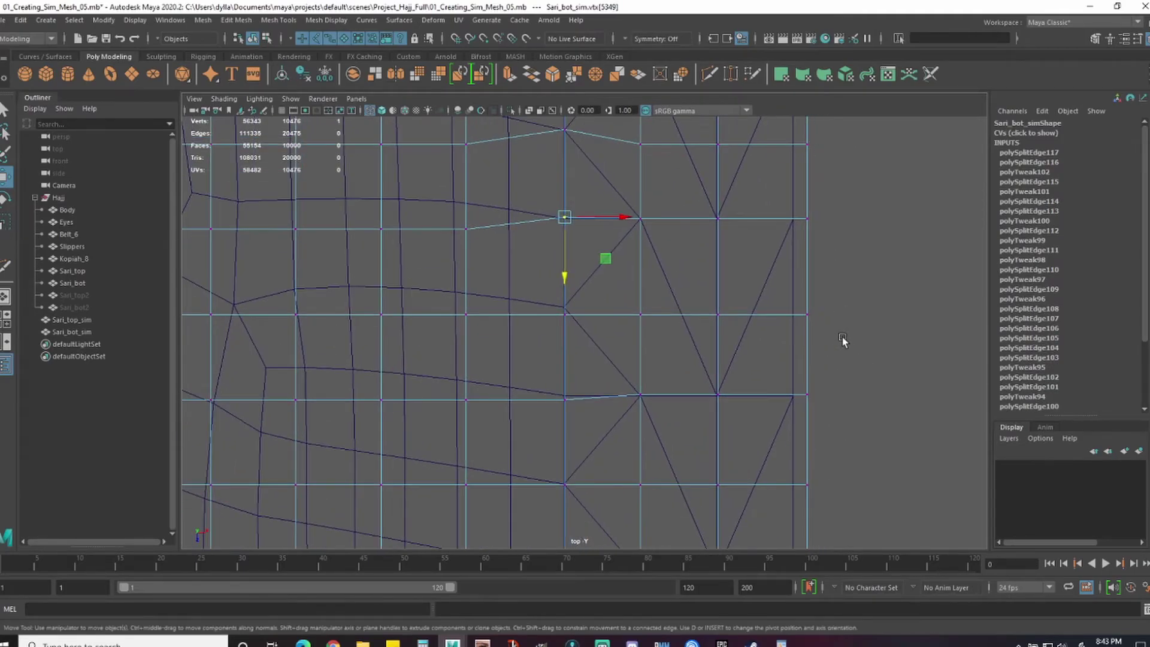
{"action": "middle_click_drag", "start_coordinate": [569, 439], "coordinate": [552, 408], "text": "alt"}
{"action": "right_click_drag", "start_coordinate": [790, 283], "coordinate": [791, 327]}
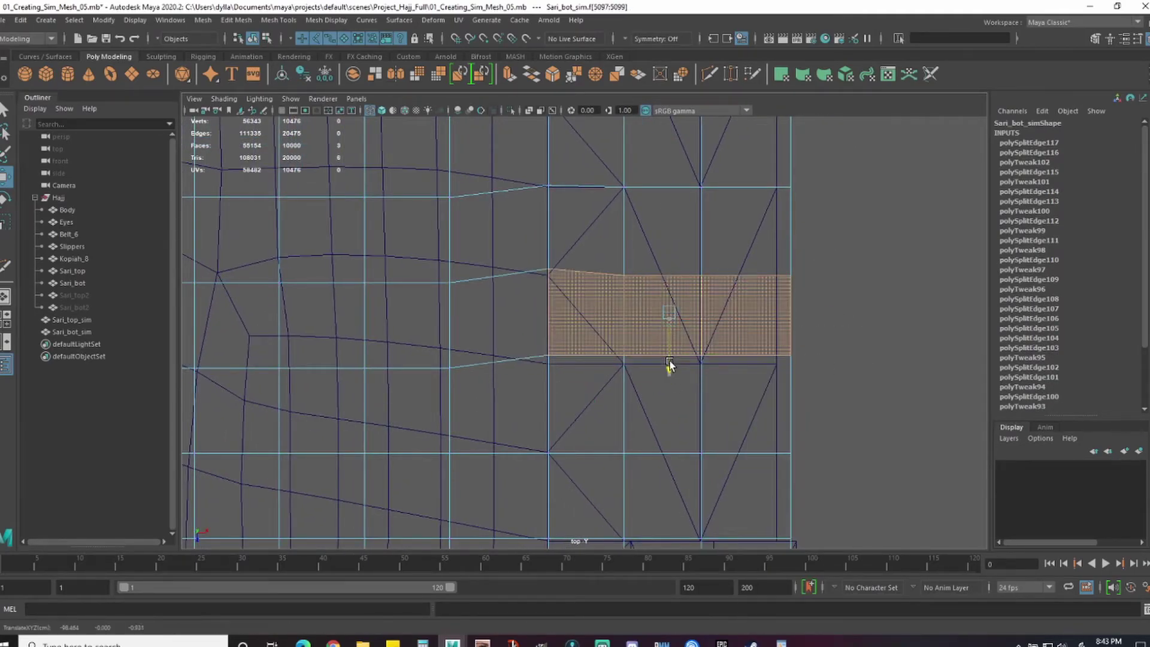
{"action": "left_click_drag", "start_coordinate": [795, 269], "coordinate": [602, 240]}
{"action": "left_click_drag", "start_coordinate": [662, 233], "coordinate": [664, 271]}
{"action": "left_click_drag", "start_coordinate": [577, 325], "coordinate": [577, 324]}
- Test-move the rows around the twenty-fourth block's lower boundary, undo the move and detach the three edges along that boundary
{"action": "middle_click_drag", "start_coordinate": [605, 360], "coordinate": [600, 301], "text": "alt"}
{"action": "left_click_drag", "start_coordinate": [829, 347], "coordinate": [575, 280]}
{"action": "left_click_drag", "start_coordinate": [665, 307], "coordinate": [641, 334]}
{"action": "key", "text": "ctrl+z"}
{"action": "right_click_drag", "start_coordinate": [787, 306], "coordinate": [788, 269]}
{"action": "left_click", "coordinate": [742, 303]}
{"action": "left_click", "coordinate": [659, 303], "text": "shift"}
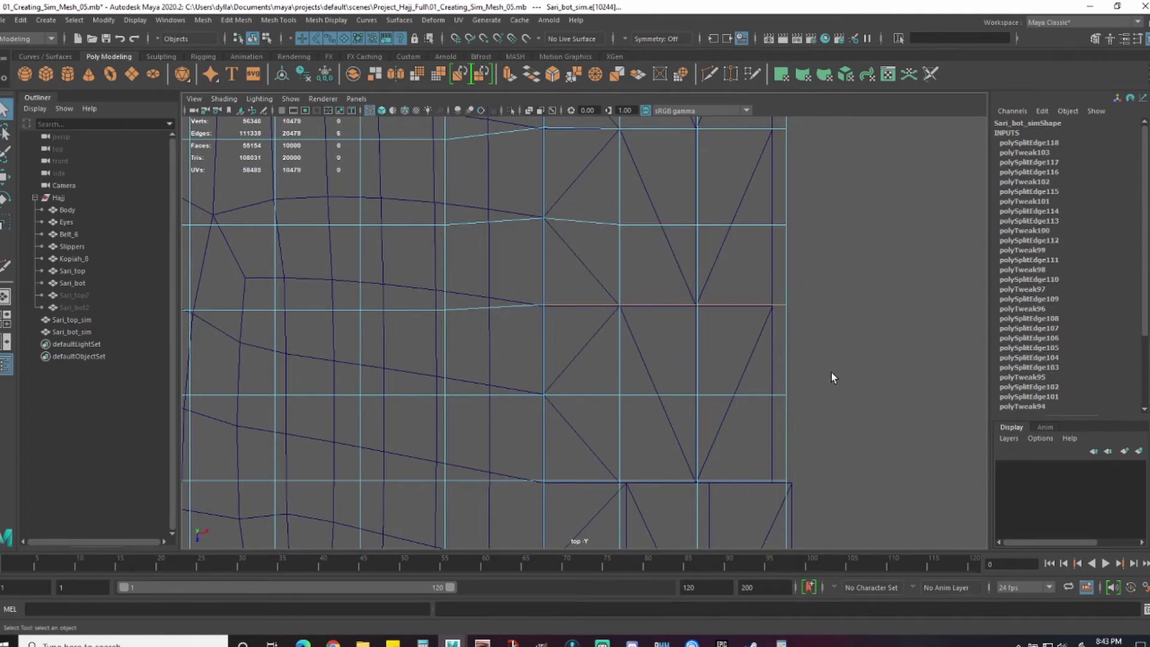
- Test-move the whole twenty-fifth block, undo the move and detach the inner-column edge along its lower boundary
{"action": "middle_click_drag", "start_coordinate": [831, 377], "coordinate": [820, 310], "text": "alt"}
{"action": "left_click_drag", "start_coordinate": [795, 367], "coordinate": [578, 300]}
{"action": "key", "text": "w"}
{"action": "left_click_drag", "start_coordinate": [664, 334], "coordinate": [666, 332]}
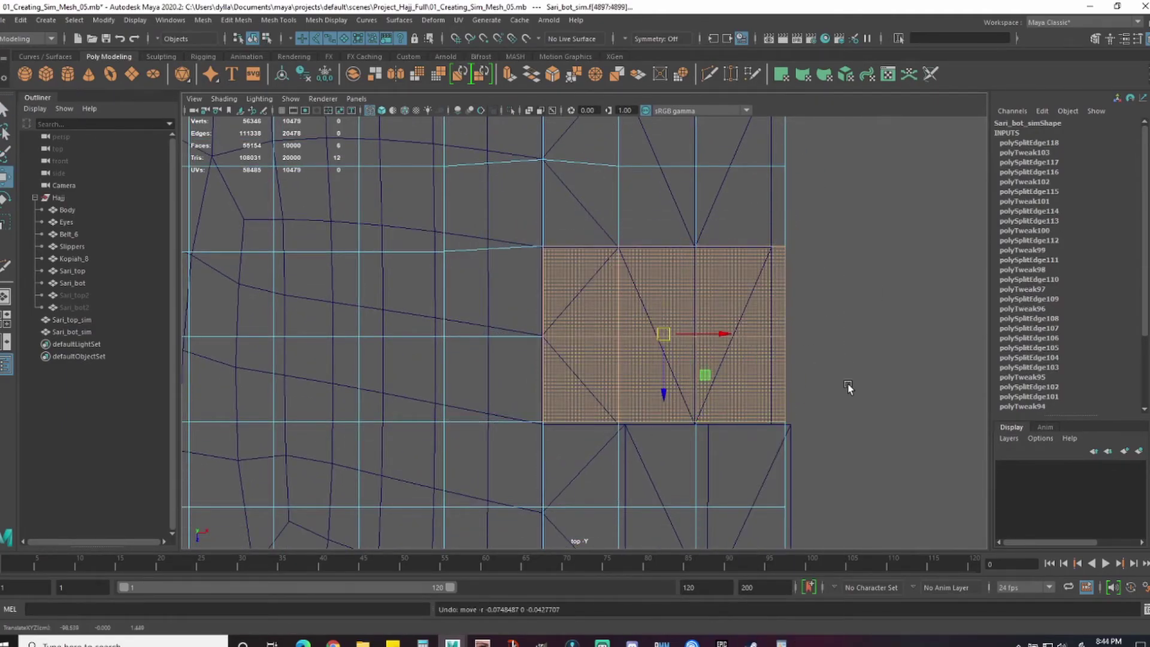
{"action": "middle_click_drag", "start_coordinate": [848, 388], "coordinate": [863, 327], "text": "alt"}
{"action": "scroll", "coordinate": [862, 327], "scroll_direction": "up", "scroll_amount": 1}
{"action": "right_click_drag", "start_coordinate": [804, 284], "coordinate": [806, 243]}
{"action": "left_click", "coordinate": [598, 365]}
{"action": "key", "text": "g"}
{"action": "middle_click_drag", "start_coordinate": [868, 389], "coordinate": [853, 263], "text": "alt"}
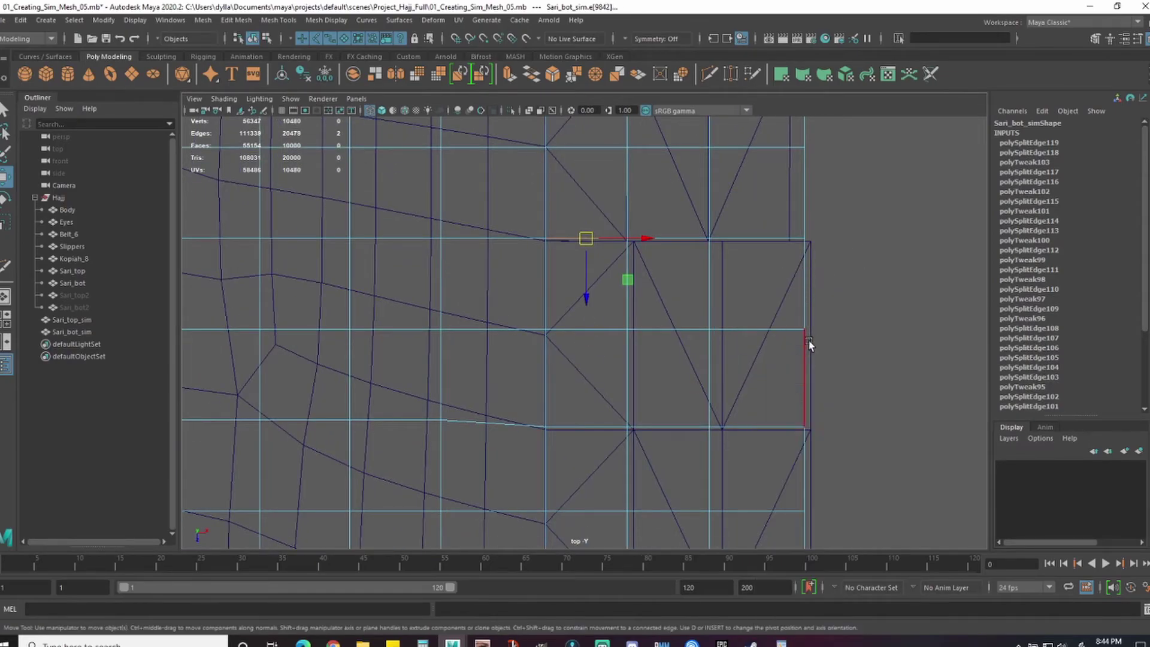
- Test-move the two-row blocks from the twenty-sixth block down the border strip one at a time, undoing each move
{"action": "right_click_drag", "start_coordinate": [808, 343], "coordinate": [806, 384]}
{"action": "left_click_drag", "start_coordinate": [797, 373], "coordinate": [581, 303]}
{"action": "left_click_drag", "start_coordinate": [676, 335], "coordinate": [655, 361]}
{"action": "middle_click_drag", "start_coordinate": [832, 490], "coordinate": [835, 334], "text": "alt"}
{"action": "left_click_drag", "start_coordinate": [830, 338], "coordinate": [584, 405]}
{"action": "left_click_drag", "start_coordinate": [680, 370], "coordinate": [697, 394]}
{"action": "middle_click_drag", "start_coordinate": [851, 515], "coordinate": [835, 324], "text": "alt"}
{"action": "left_click_drag", "start_coordinate": [826, 336], "coordinate": [575, 401]}
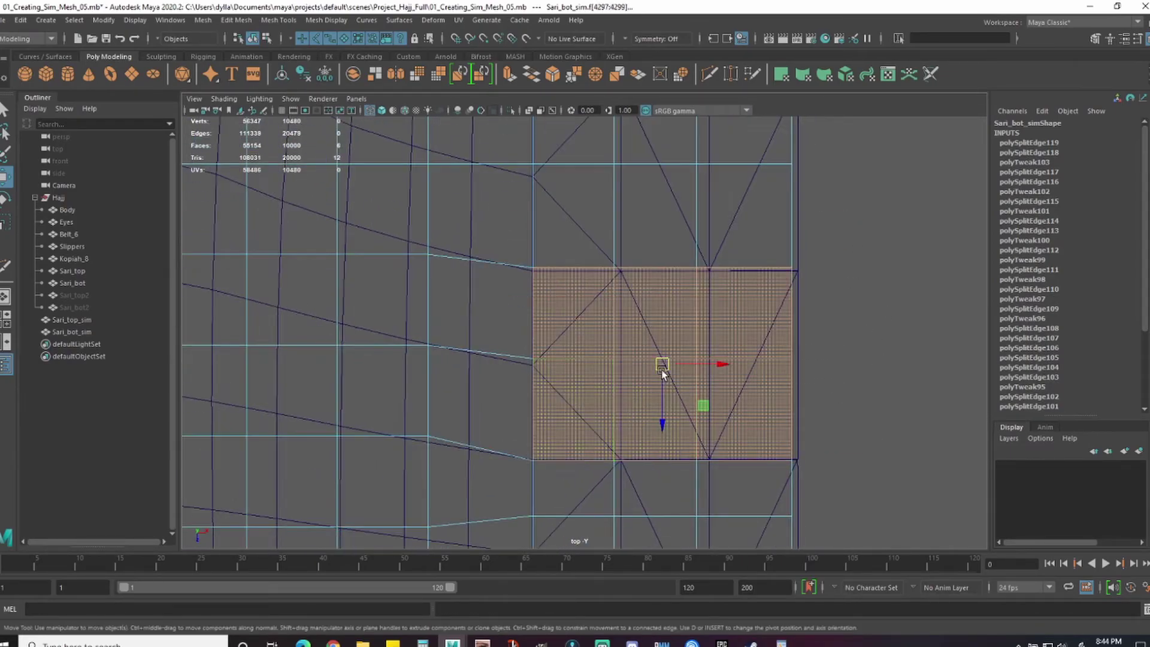
{"action": "left_click_drag", "start_coordinate": [663, 372], "coordinate": [697, 373]}
{"action": "middle_click_drag", "start_coordinate": [881, 403], "coordinate": [883, 336], "text": "alt"}
{"action": "left_click_drag", "start_coordinate": [838, 321], "coordinate": [581, 408]}
{"action": "left_click_drag", "start_coordinate": [670, 369], "coordinate": [731, 371]}
{"action": "middle_click_drag", "start_coordinate": [828, 516], "coordinate": [843, 325], "text": "alt"}
{"action": "left_click_drag", "start_coordinate": [841, 327], "coordinate": [584, 402]}
{"action": "left_click_drag", "start_coordinate": [681, 359], "coordinate": [684, 329]}
{"action": "key", "text": "ctrl+z"}
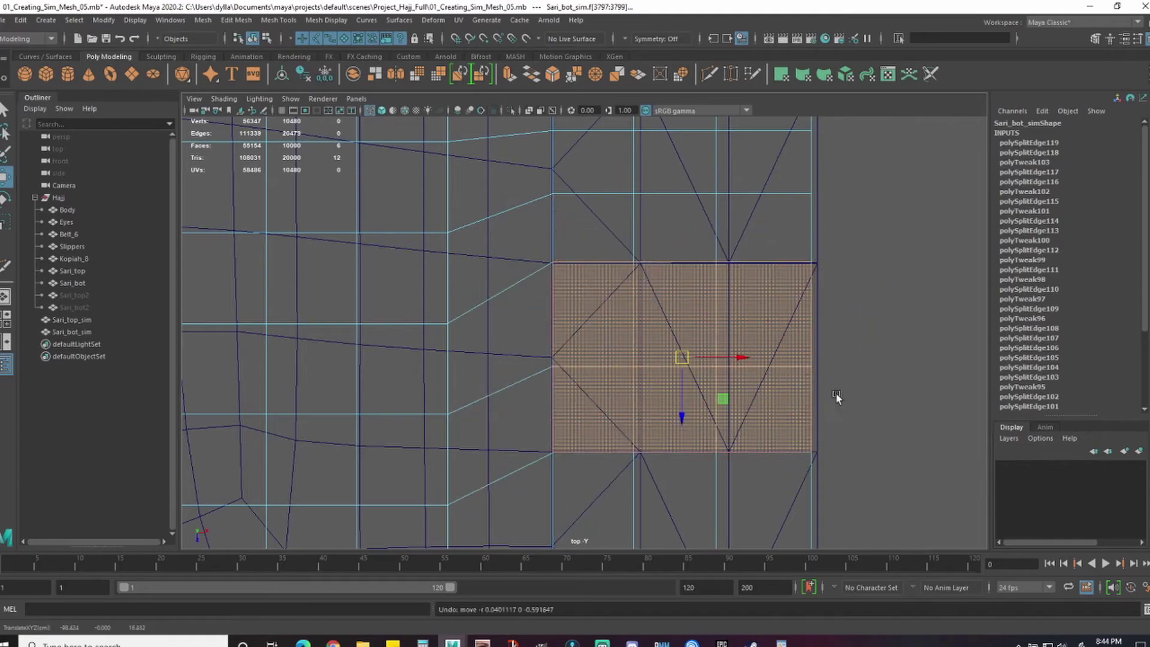
- Test-move each remaining two-row block down to the lower end of Sari_bot_sim's border strip, undoing every move
{"action": "key", "text": "ctrl+z"}
{"action": "key", "text": "ctrl+z"}
{"action": "key", "text": "ctrl+z"}
{"action": "key", "text": "ctrl+z"}
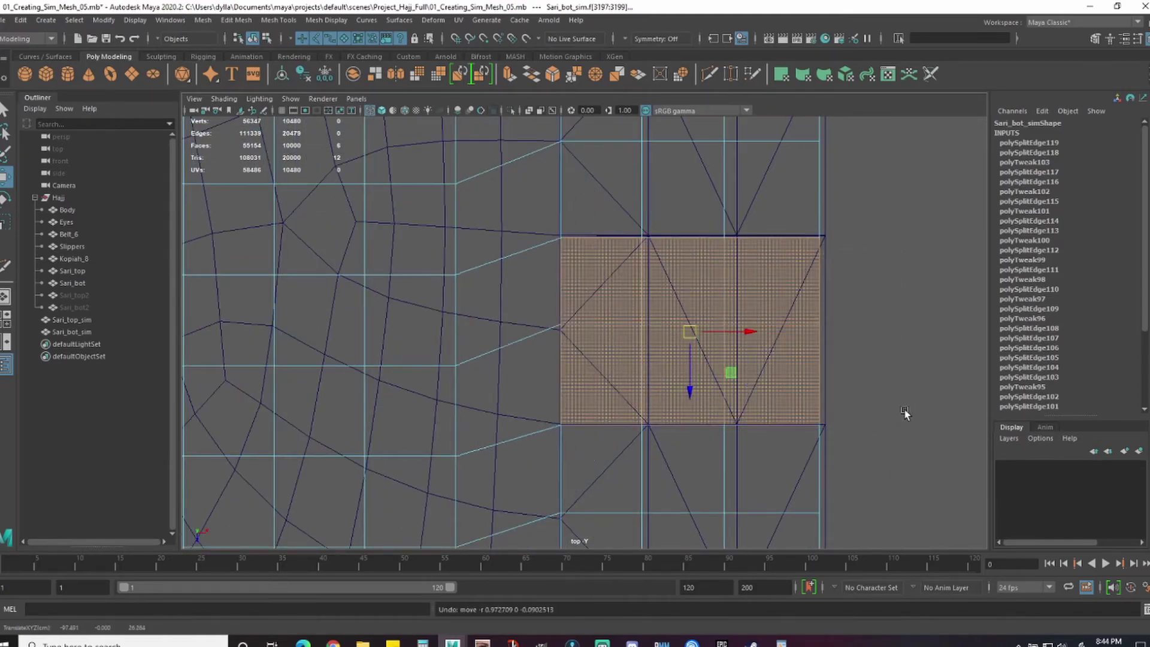
{"action": "key", "text": "ctrl+z"}
{"action": "key", "text": "ctrl+z"}
{"action": "key", "text": "ctrl+z"}
{"action": "key", "text": "ctrl+z"}
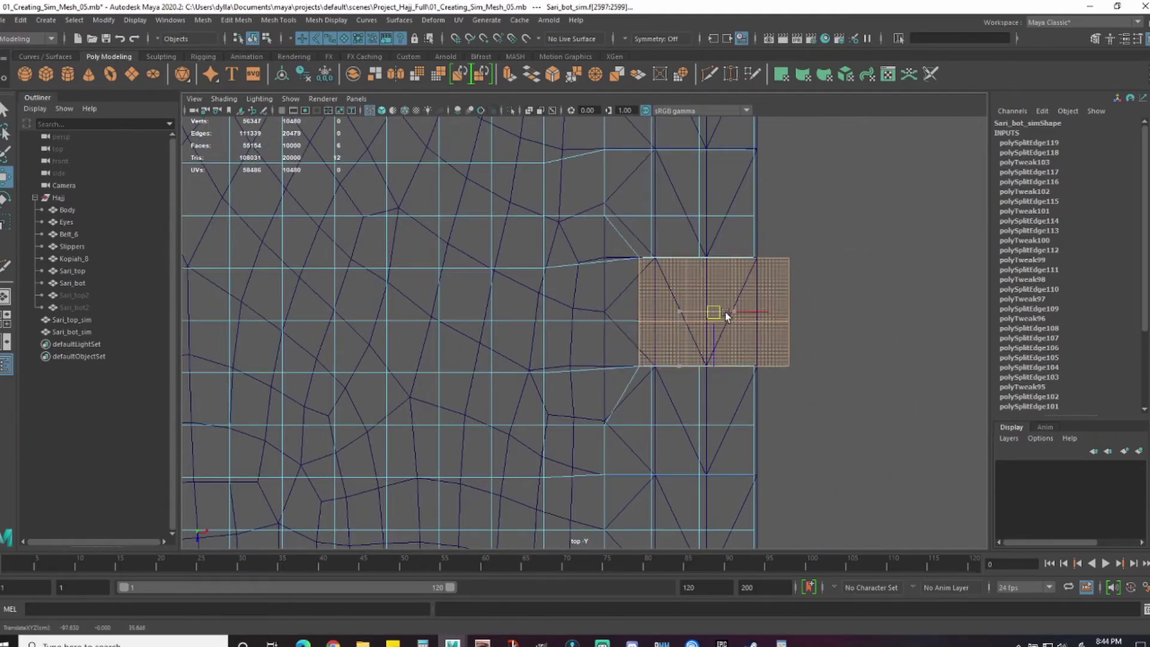
{"action": "key", "text": "ctrl+z"}
{"action": "middle_click_drag", "start_coordinate": [761, 410], "coordinate": [771, 305], "text": "alt"}
{"action": "key", "text": "ctrl+z"}
{"action": "key", "text": "ctrl+z"}
{"action": "key", "text": "ctrl+z"}
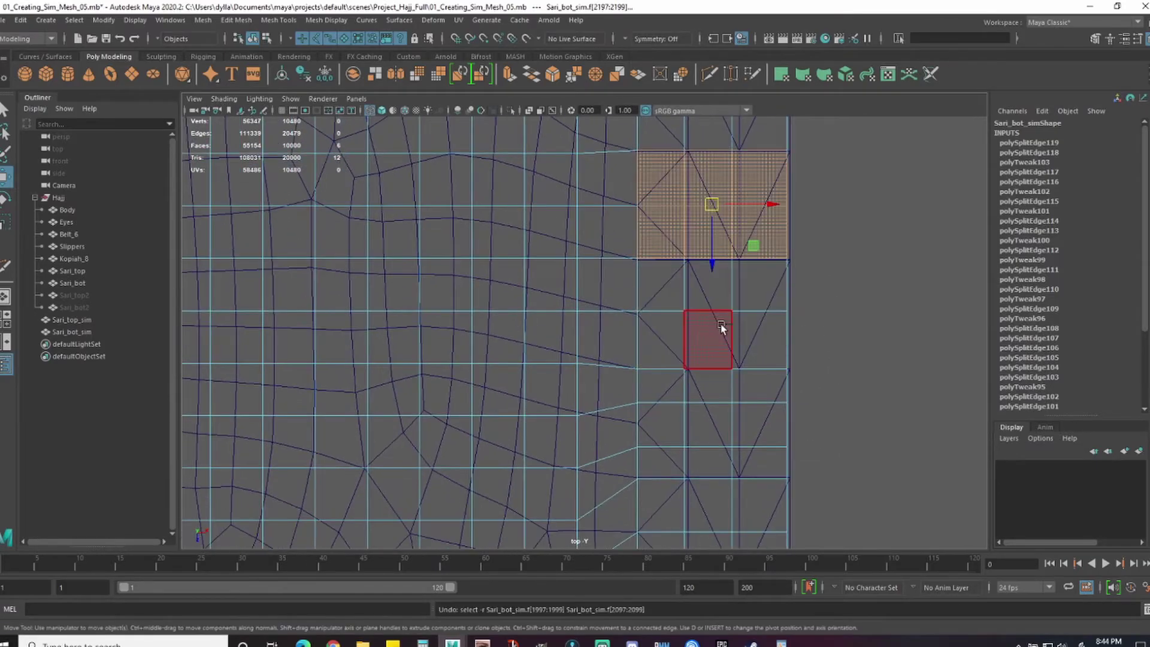
{"action": "key", "text": "ctrl+z"}
{"action": "key", "text": "ctrl+z"}
{"action": "key", "text": "ctrl+z"}
{"action": "key", "text": "ctrl+z"}
{"action": "key", "text": "ctrl+z"}
{"action": "key", "text": "ctrl+z"}
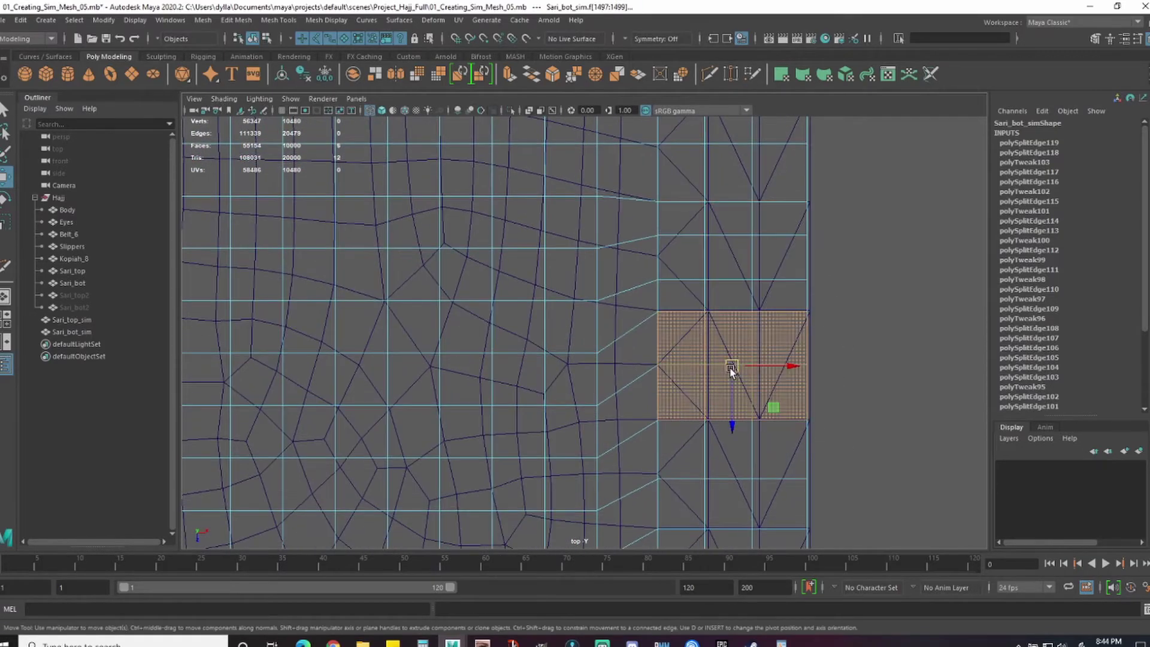
{"action": "key", "text": "ctrl+z"}
{"action": "key", "text": "ctrl+z"}
{"action": "key", "text": "ctrl+z"}
{"action": "key", "text": "ctrl+z"}
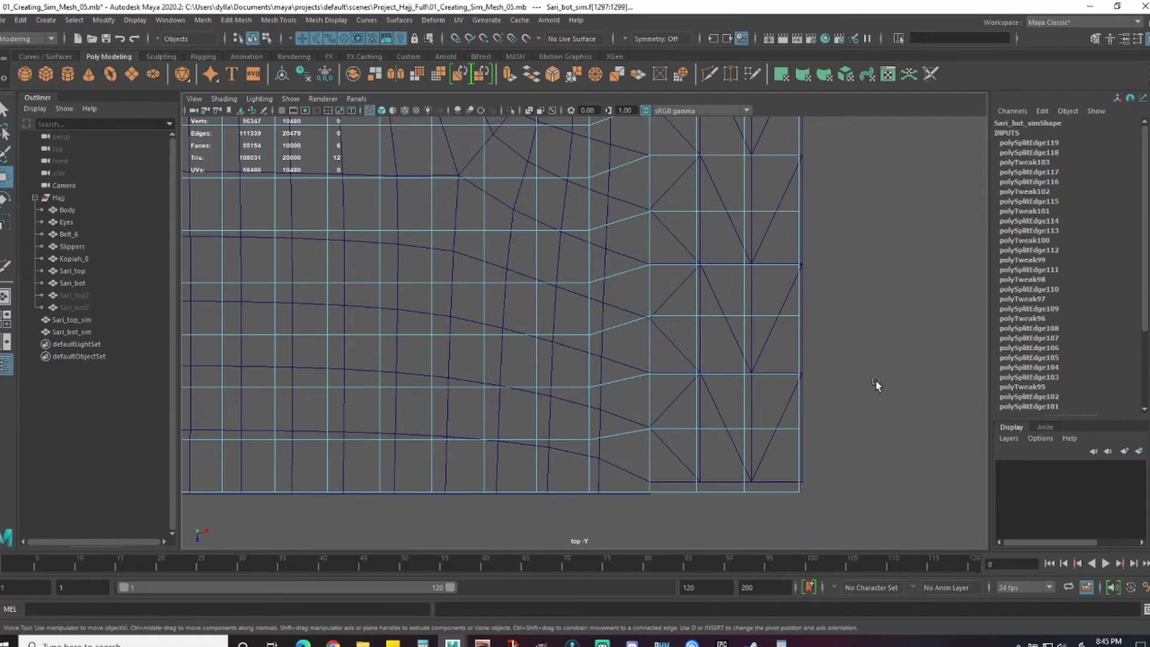
{"action": "key", "text": "ctrl+z"}
{"action": "key", "text": "ctrl+z"}
{"action": "key", "text": "ctrl+z"}
{"action": "key", "text": "ctrl+z"}
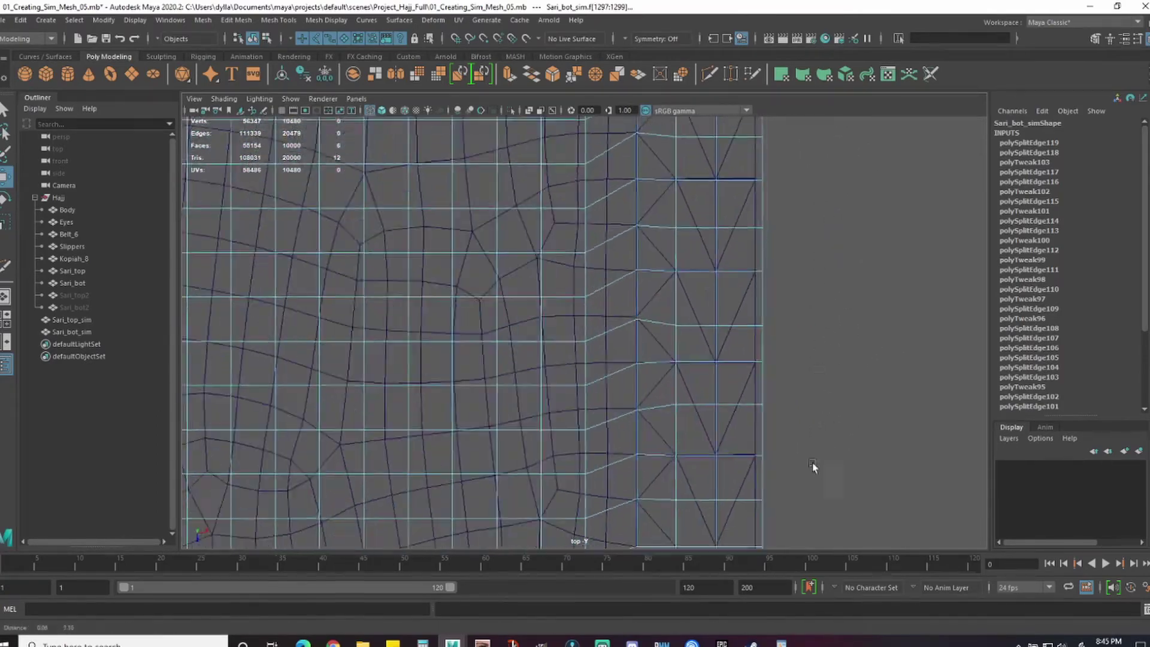
- Select the faces of every other two-row block along the full length of Sari_bot_sim's right border strip
{"action": "left_click_drag", "start_coordinate": [714, 332], "coordinate": [703, 334]}
{"action": "middle_click_drag", "start_coordinate": [844, 424], "coordinate": [849, 276], "text": "alt"}
{"action": "left_click_drag", "start_coordinate": [808, 342], "coordinate": [685, 378]}
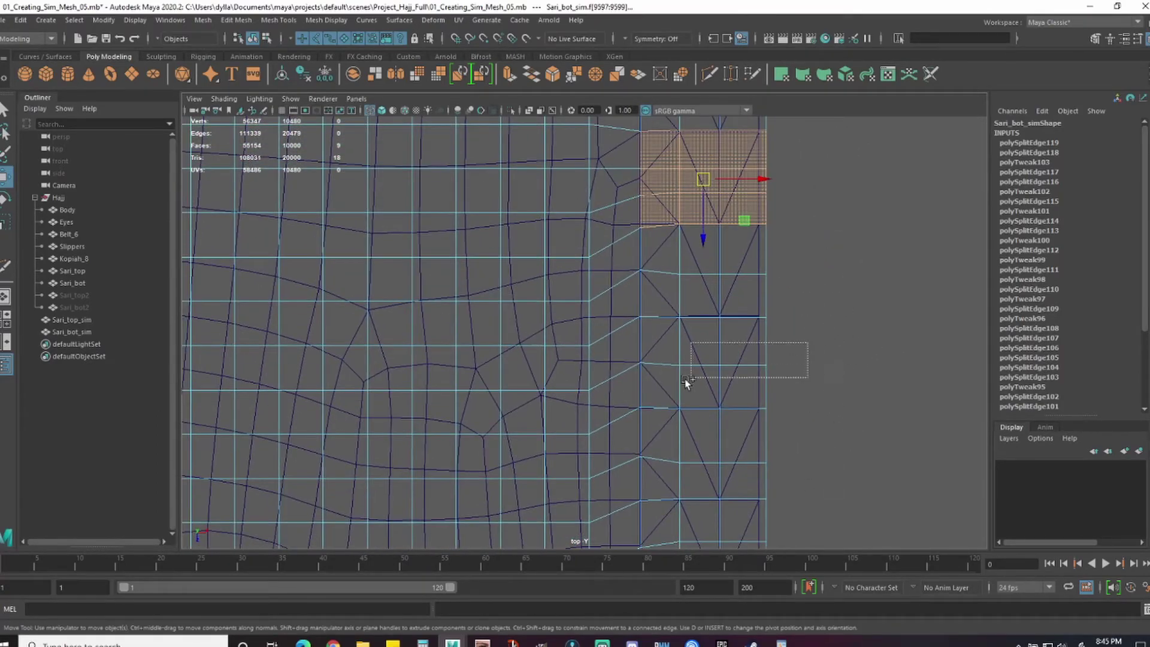
{"action": "left_click_drag", "start_coordinate": [679, 427], "coordinate": [675, 431], "text": "shift"}
{"action": "middle_click_drag", "start_coordinate": [829, 503], "coordinate": [812, 347], "text": "alt"}
{"action": "left_click_drag", "start_coordinate": [809, 362], "coordinate": [687, 438], "text": "shift"}
{"action": "middle_click_drag", "start_coordinate": [830, 441], "coordinate": [843, 298], "text": "alt"}
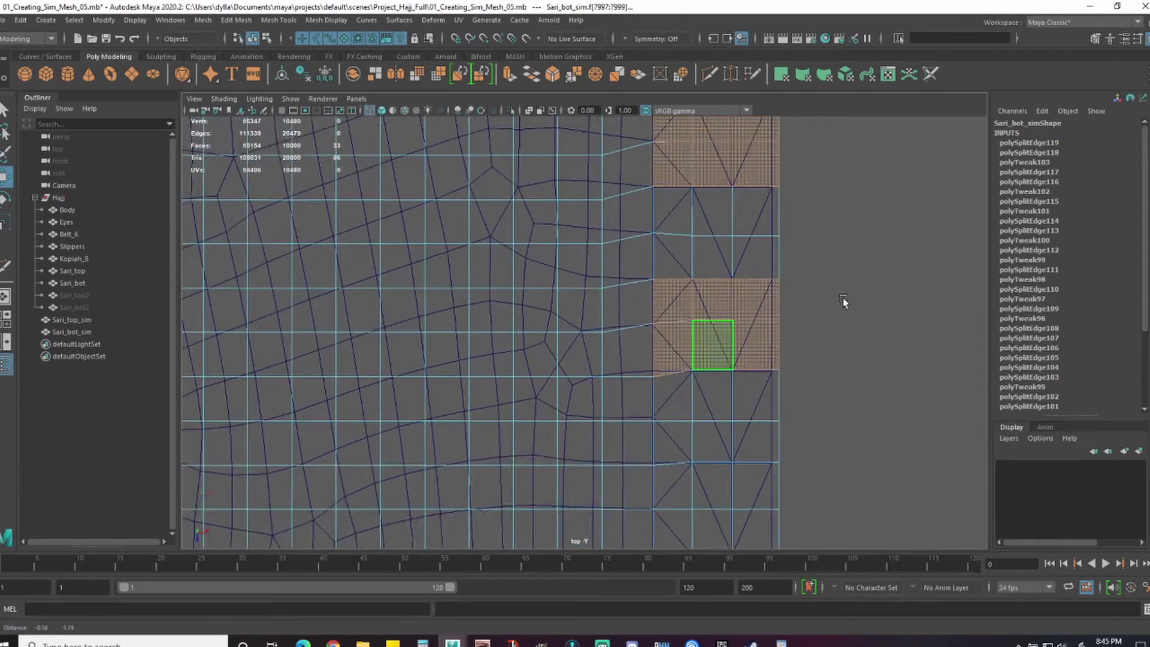
{"action": "left_click_drag", "start_coordinate": [814, 418], "coordinate": [692, 496], "text": "shift"}
{"action": "middle_click_drag", "start_coordinate": [825, 527], "coordinate": [823, 293], "text": "alt"}
{"action": "left_click_drag", "start_coordinate": [814, 388], "coordinate": [689, 440], "text": "shift"}
{"action": "middle_click_drag", "start_coordinate": [832, 473], "coordinate": [834, 289], "text": "alt"}
{"action": "left_click_drag", "start_coordinate": [796, 404], "coordinate": [689, 444], "text": "shift"}
{"action": "middle_click_drag", "start_coordinate": [839, 463], "coordinate": [841, 252], "text": "alt"}
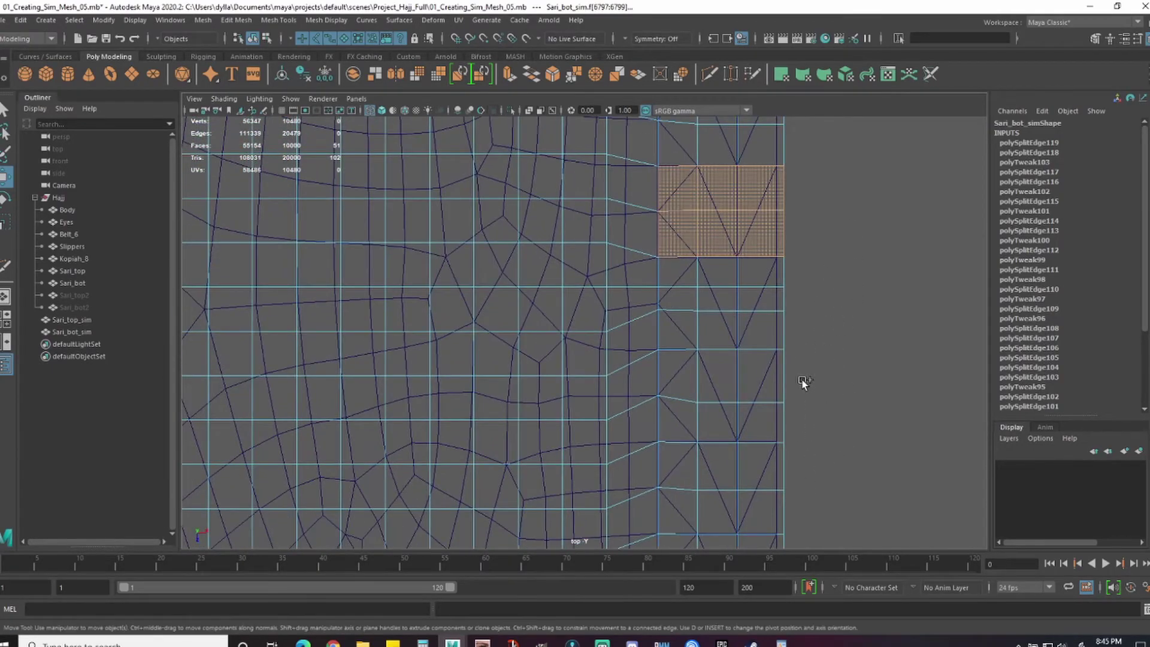
{"action": "left_click_drag", "start_coordinate": [805, 382], "coordinate": [689, 420], "text": "shift"}
{"action": "middle_click_drag", "start_coordinate": [833, 446], "coordinate": [834, 294], "text": "alt"}
{"action": "left_click_drag", "start_coordinate": [809, 410], "coordinate": [689, 445], "text": "shift"}
{"action": "middle_click_drag", "start_coordinate": [833, 473], "coordinate": [829, 276], "text": "alt"}
{"action": "left_click_drag", "start_coordinate": [799, 398], "coordinate": [689, 424], "text": "shift"}
{"action": "middle_click_drag", "start_coordinate": [830, 465], "coordinate": [831, 277], "text": "alt"}
{"action": "left_click_drag", "start_coordinate": [804, 400], "coordinate": [689, 439], "text": "shift"}
{"action": "middle_click_drag", "start_coordinate": [820, 471], "coordinate": [839, 284], "text": "alt"}
{"action": "left_click_drag", "start_coordinate": [806, 407], "coordinate": [688, 443], "text": "shift"}
{"action": "middle_click_drag", "start_coordinate": [837, 450], "coordinate": [833, 292], "text": "alt"}
{"action": "left_click_drag", "start_coordinate": [804, 408], "coordinate": [688, 438], "text": "shift"}
{"action": "middle_click_drag", "start_coordinate": [826, 464], "coordinate": [836, 288], "text": "alt"}
{"action": "left_click_drag", "start_coordinate": [809, 423], "coordinate": [689, 455], "text": "shift"}
{"action": "middle_click_drag", "start_coordinate": [822, 473], "coordinate": [834, 277], "text": "alt"}
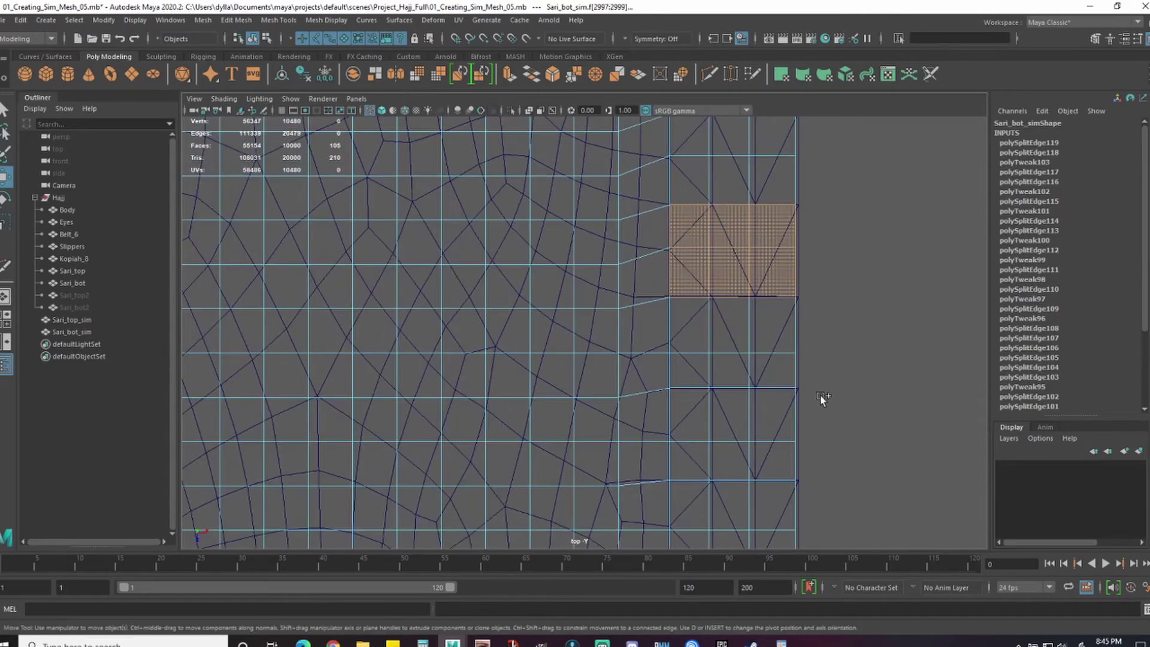
{"action": "left_click_drag", "start_coordinate": [810, 413], "coordinate": [698, 446], "text": "shift"}
{"action": "middle_click_drag", "start_coordinate": [830, 479], "coordinate": [843, 269], "text": "alt"}
{"action": "left_click_drag", "start_coordinate": [835, 386], "coordinate": [719, 428], "text": "shift"}
{"action": "middle_click_drag", "start_coordinate": [839, 462], "coordinate": [848, 288], "text": "alt"}
{"action": "left_click_drag", "start_coordinate": [860, 398], "coordinate": [719, 447], "text": "shift"}
{"action": "middle_click_drag", "start_coordinate": [845, 473], "coordinate": [849, 332], "text": "alt"}
{"action": "left_click_drag", "start_coordinate": [875, 428], "coordinate": [718, 476], "text": "shift"}
{"action": "middle_click_drag", "start_coordinate": [859, 494], "coordinate": [855, 292], "text": "alt"}
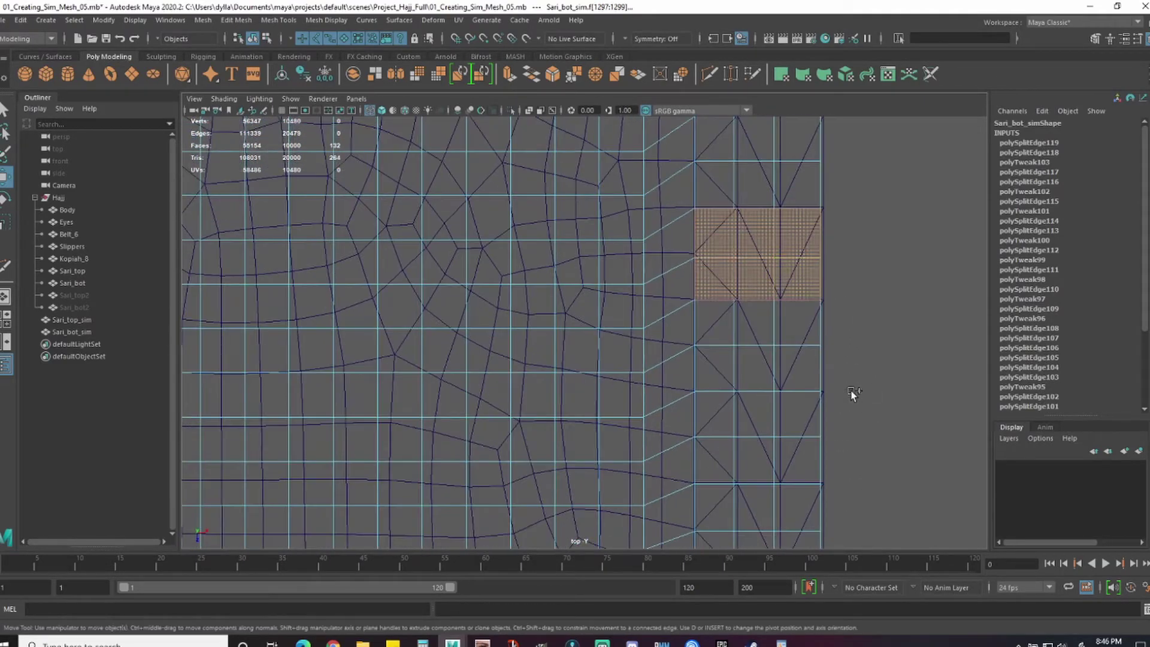
{"action": "left_click_drag", "start_coordinate": [851, 410], "coordinate": [713, 458], "text": "shift"}
{"action": "middle_click_drag", "start_coordinate": [862, 467], "coordinate": [856, 292], "text": "alt"}
{"action": "left_click_drag", "start_coordinate": [779, 438], "coordinate": [716, 462], "text": "shift"}
{"action": "middle_click_drag", "start_coordinate": [850, 473], "coordinate": [854, 291], "text": "alt"}
{"action": "left_click_drag", "start_coordinate": [860, 441], "coordinate": [716, 471], "text": "shift"}
{"action": "middle_click_drag", "start_coordinate": [839, 278], "coordinate": [824, 398], "text": "alt"}
- Test-rotate Sari_bot_sim's selected alternating blocks in the perspective view and undo the rotation
{"action": "key", "text": "space"}
{"action": "key", "text": "space"}
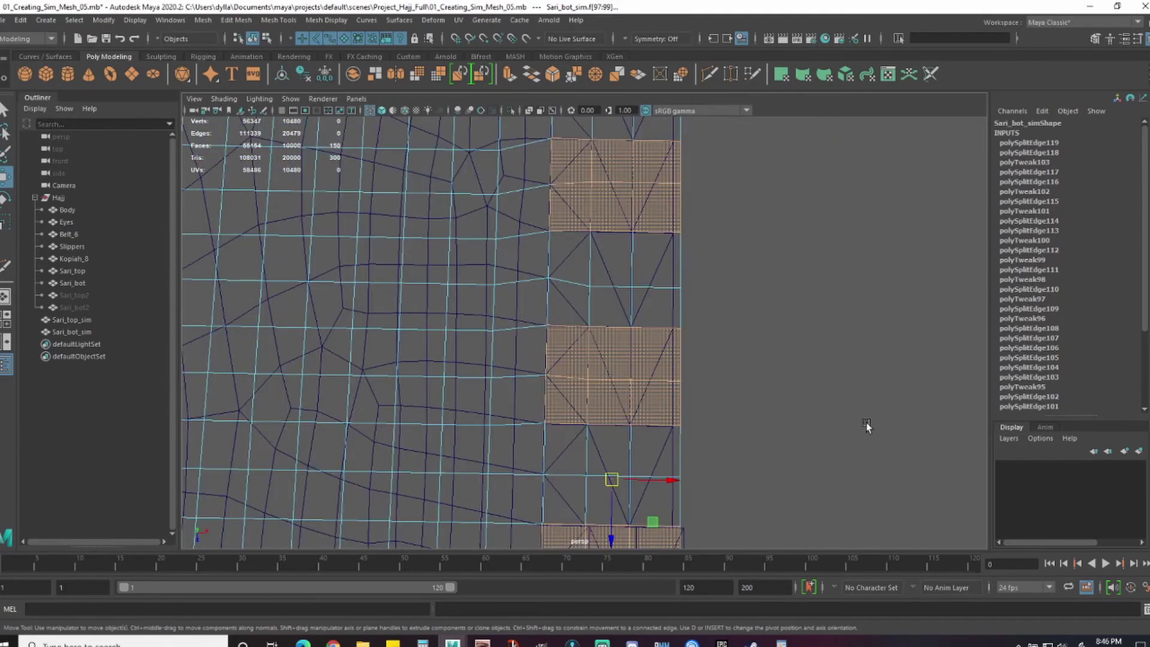
{"action": "left_click_drag", "start_coordinate": [866, 422], "coordinate": [787, 390], "text": "alt"}
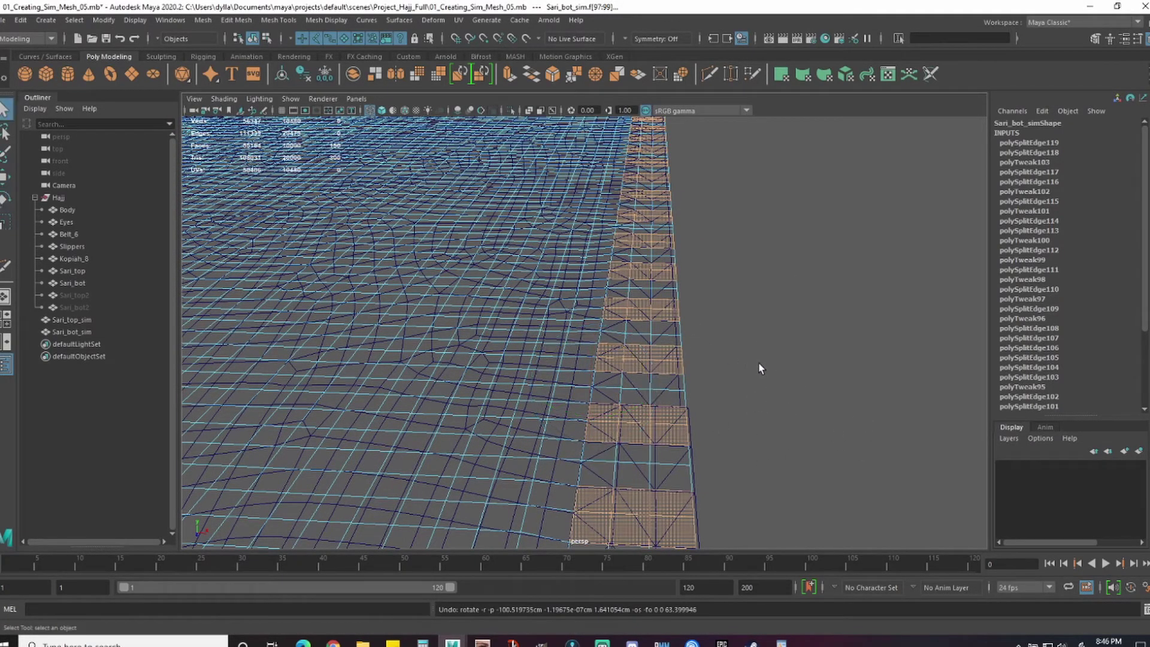
{"action": "key", "text": "ctrl+z"}
{"action": "key", "text": "ctrl+z"}
{"action": "key", "text": "ctrl+z"}
{"action": "key", "text": "ctrl+z"}
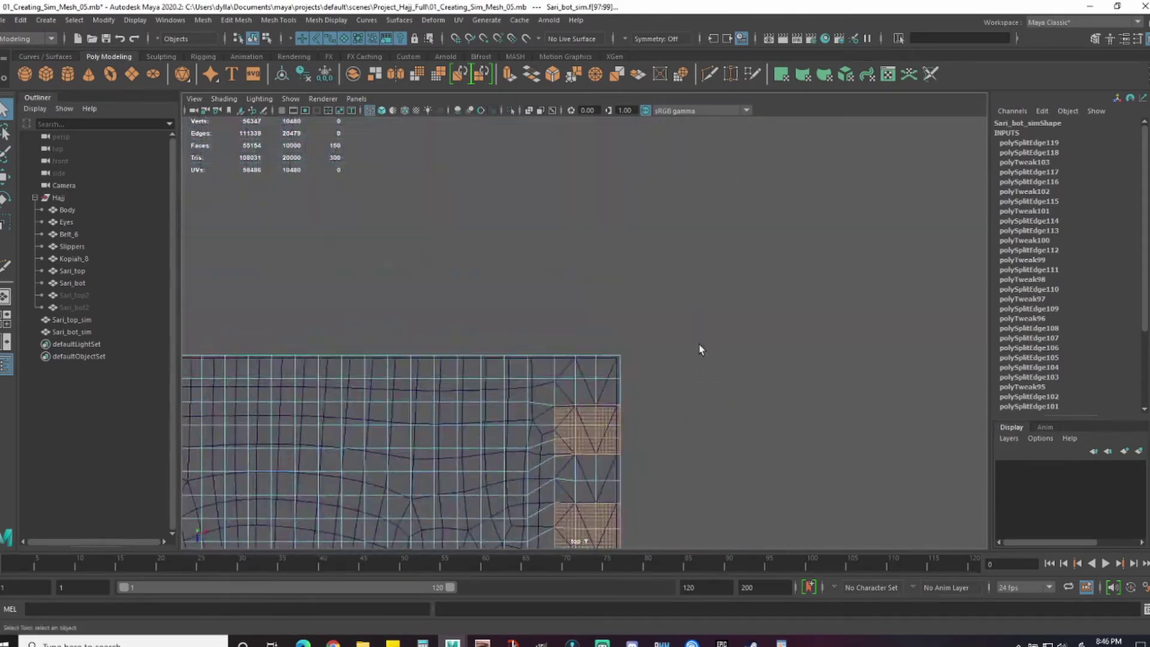
- Include Sari_bot in the component selection and add its faces in the matching alternate blocks down the right border strip
{"action": "scroll", "coordinate": [612, 258], "scroll_direction": "up", "scroll_amount": 3}
{"action": "key", "text": "F8"}
{"action": "left_click", "coordinate": [617, 247], "text": "shift"}
{"action": "key", "text": "F8"}
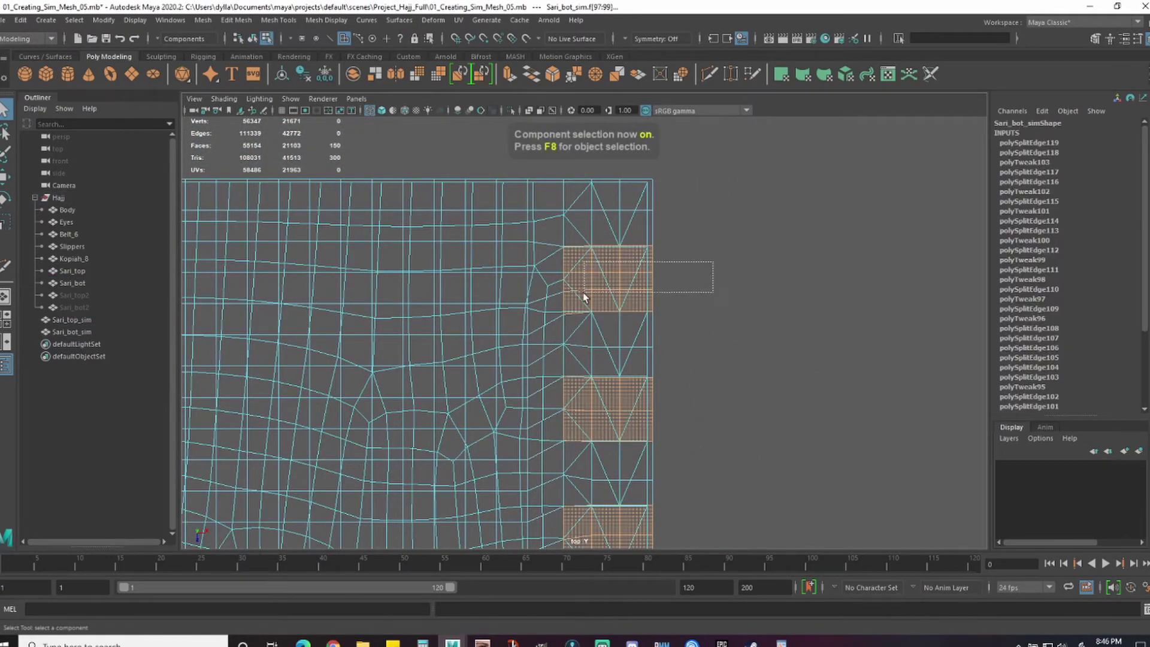
{"action": "key", "text": "ctrl+z"}
{"action": "key", "text": "ctrl+z"}
{"action": "key", "text": "ctrl+z"}
{"action": "key", "text": "ctrl+z"}
{"action": "key", "text": "ctrl+z"}
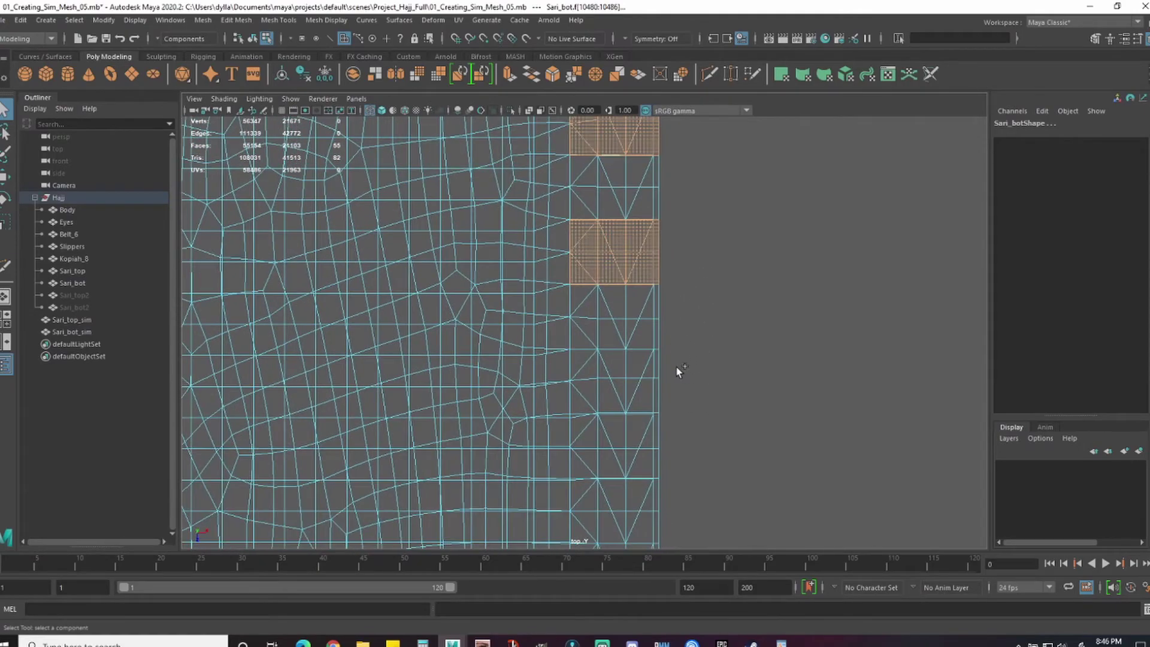
{"action": "key", "text": "ctrl+z"}
{"action": "key", "text": "ctrl+z"}
{"action": "key", "text": "ctrl+z"}
{"action": "key", "text": "ctrl+z"}
{"action": "key", "text": "ctrl+z"}
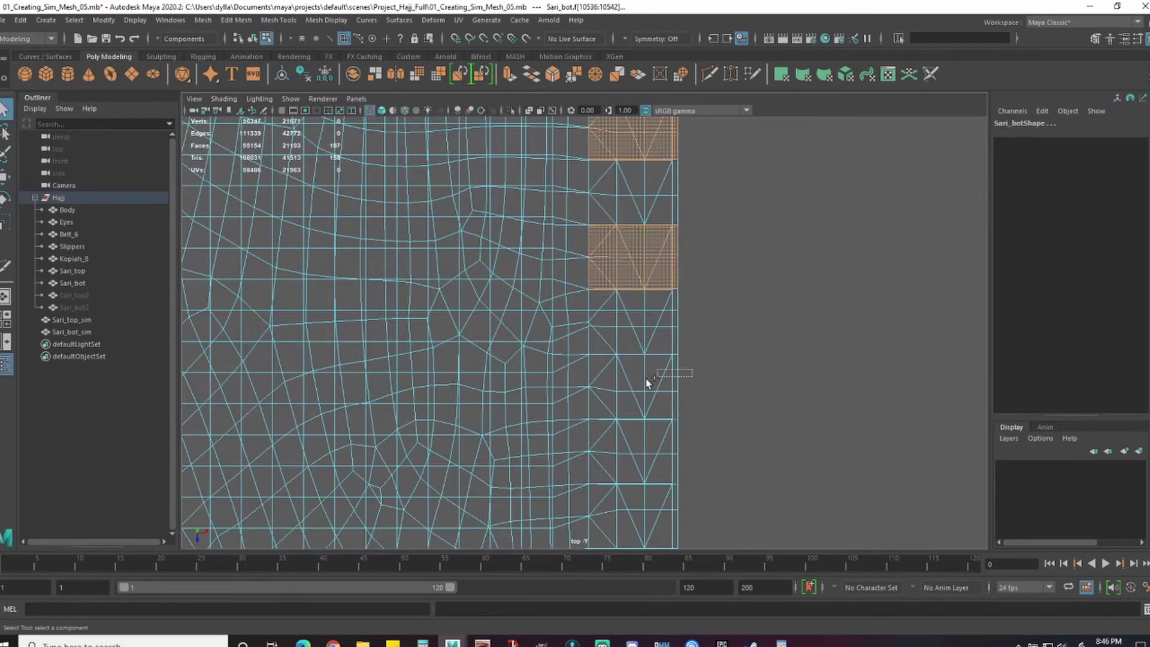
{"action": "key", "text": "ctrl+z"}
{"action": "key", "text": "ctrl+z"}
{"action": "key", "text": "ctrl+z"}
{"action": "key", "text": "ctrl+z"}
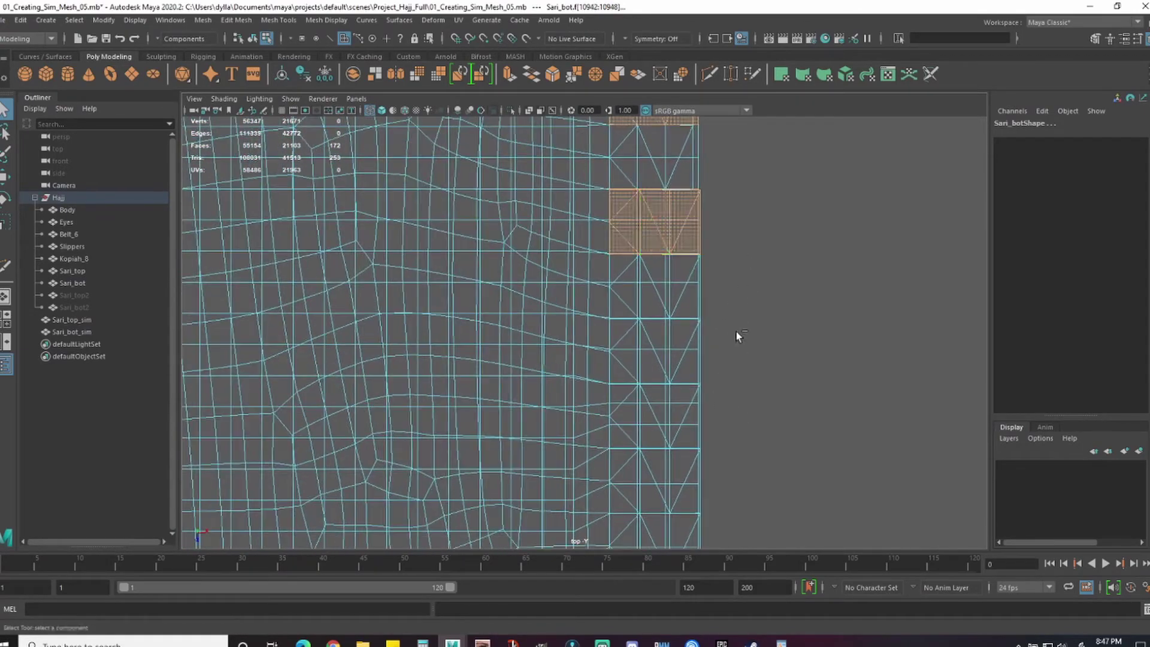
{"action": "middle_click_drag", "start_coordinate": [612, 364], "coordinate": [616, 290], "text": "alt"}
{"action": "left_click_drag", "start_coordinate": [711, 386], "coordinate": [617, 415], "text": "shift"}
{"action": "middle_click_drag", "start_coordinate": [617, 416], "coordinate": [618, 286], "text": "alt"}
{"action": "left_click_drag", "start_coordinate": [710, 385], "coordinate": [617, 415], "text": "shift"}
{"action": "middle_click_drag", "start_coordinate": [618, 414], "coordinate": [628, 286], "text": "alt"}
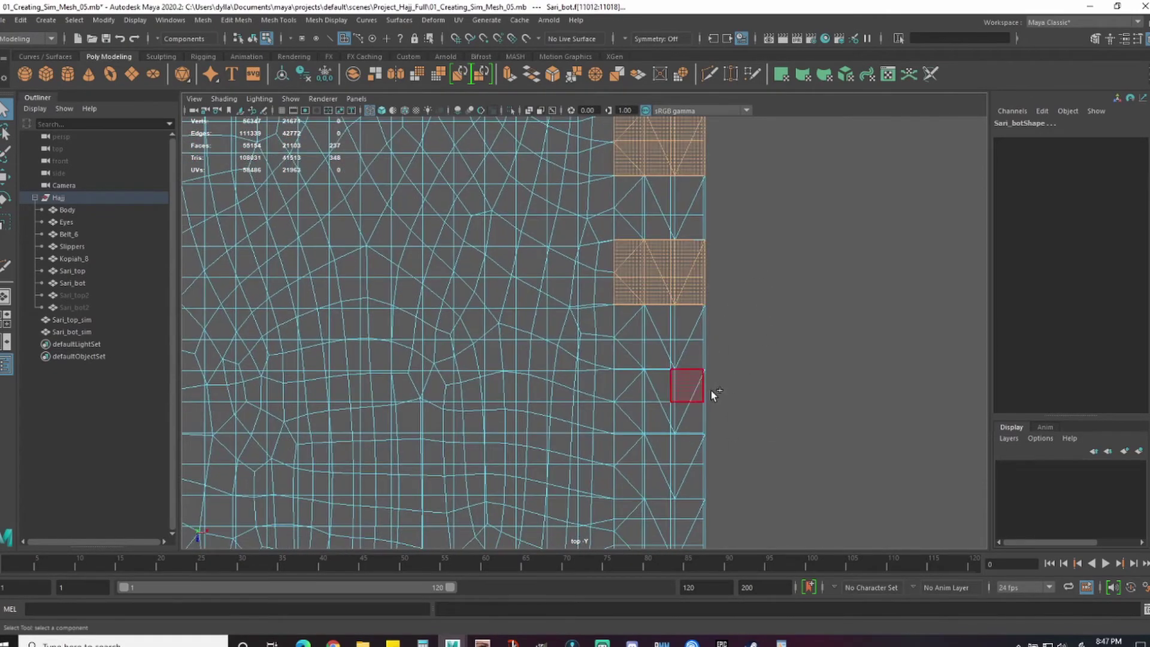
{"action": "left_click_drag", "start_coordinate": [711, 389], "coordinate": [628, 419], "text": "shift"}
{"action": "middle_click_drag", "start_coordinate": [628, 419], "coordinate": [616, 286], "text": "alt"}
{"action": "left_click_drag", "start_coordinate": [710, 385], "coordinate": [652, 396], "text": "shift"}
{"action": "middle_click_drag", "start_coordinate": [766, 437], "coordinate": [774, 286], "text": "alt"}
{"action": "left_click_drag", "start_coordinate": [720, 360], "coordinate": [634, 390], "text": "shift"}
{"action": "middle_click_drag", "start_coordinate": [634, 389], "coordinate": [643, 272], "text": "alt"}
{"action": "left_click_drag", "start_coordinate": [729, 372], "coordinate": [651, 393], "text": "shift"}
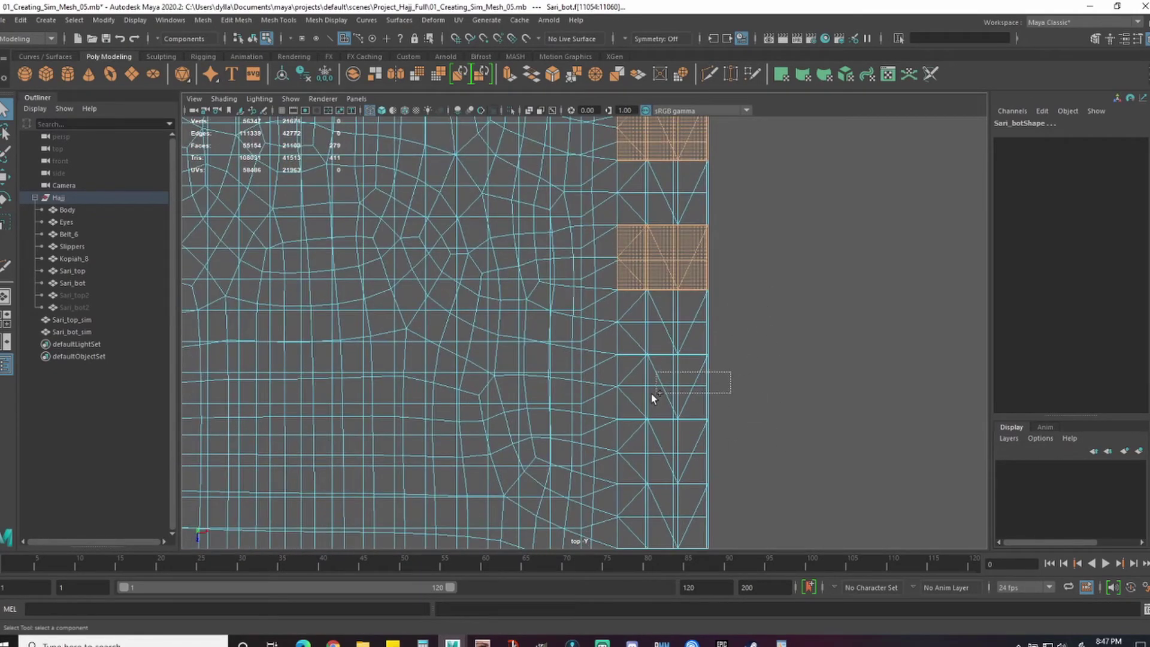
{"action": "middle_click_drag", "start_coordinate": [640, 408], "coordinate": [639, 267], "text": "alt"}
{"action": "left_click_drag", "start_coordinate": [725, 366], "coordinate": [641, 396], "text": "shift"}
{"action": "middle_click_drag", "start_coordinate": [641, 397], "coordinate": [649, 316], "text": "alt"}
{"action": "left_click_drag", "start_coordinate": [736, 407], "coordinate": [629, 447], "text": "shift"}
- Rotate the selected border blocks of both meshes up out of the sheet in the perspective view
{"action": "key", "text": "space"}
{"action": "key", "text": "space"}
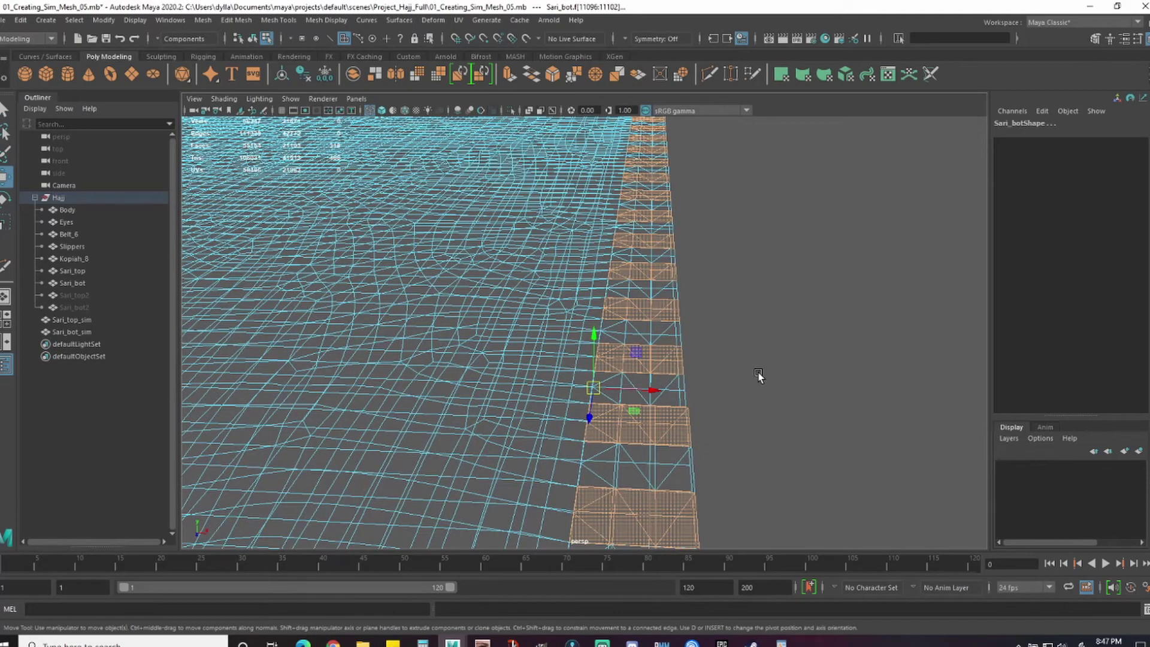
{"action": "left_click_drag", "start_coordinate": [617, 346], "coordinate": [557, 353]}
{"action": "right_click_drag", "start_coordinate": [557, 353], "coordinate": [465, 321], "text": "alt"}
{"action": "middle_click_drag", "start_coordinate": [465, 321], "coordinate": [517, 366], "text": "alt"}
{"action": "key", "text": "q"}
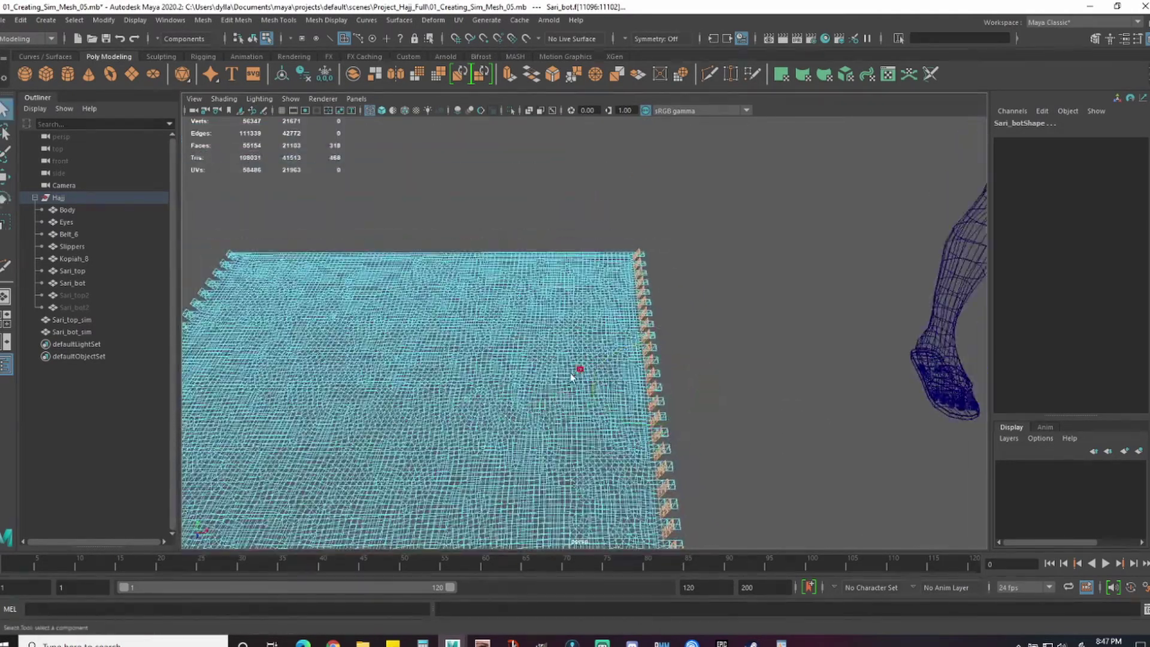
- Return to object selection, clear the selection and save the scene
{"action": "right_click_drag", "start_coordinate": [574, 371], "coordinate": [634, 329]}
{"action": "left_click", "coordinate": [702, 296]}
{"action": "scroll", "coordinate": [702, 296], "scroll_direction": "down", "scroll_amount": 2}
{"action": "scroll", "coordinate": [703, 300], "scroll_direction": "down", "scroll_amount": 2}
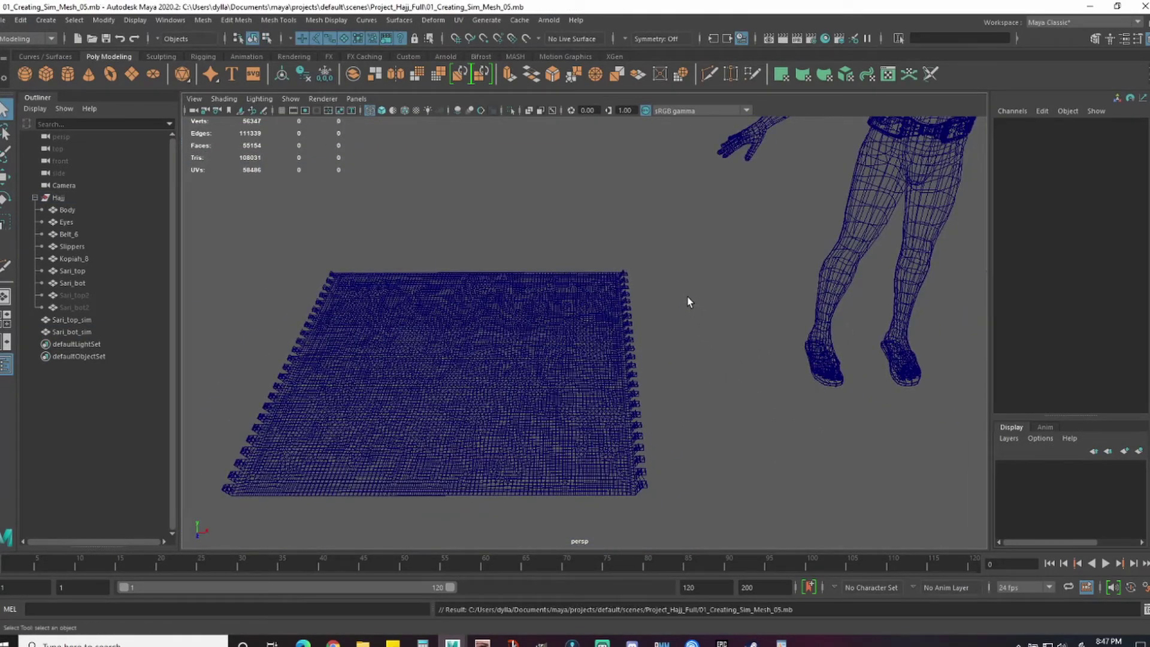
- Examine Sari_bot_sim's folded blocks near the lower end of the right strip in shaded display
{"action": "key", "text": "5"}
{"action": "middle_click_drag", "start_coordinate": [695, 512], "coordinate": [651, 408], "text": "alt"}
{"action": "right_click_drag", "start_coordinate": [651, 407], "coordinate": [747, 414], "text": "alt"}
{"action": "middle_click_drag", "start_coordinate": [748, 413], "coordinate": [741, 327], "text": "alt"}
{"action": "key", "text": "ctrl+z"}
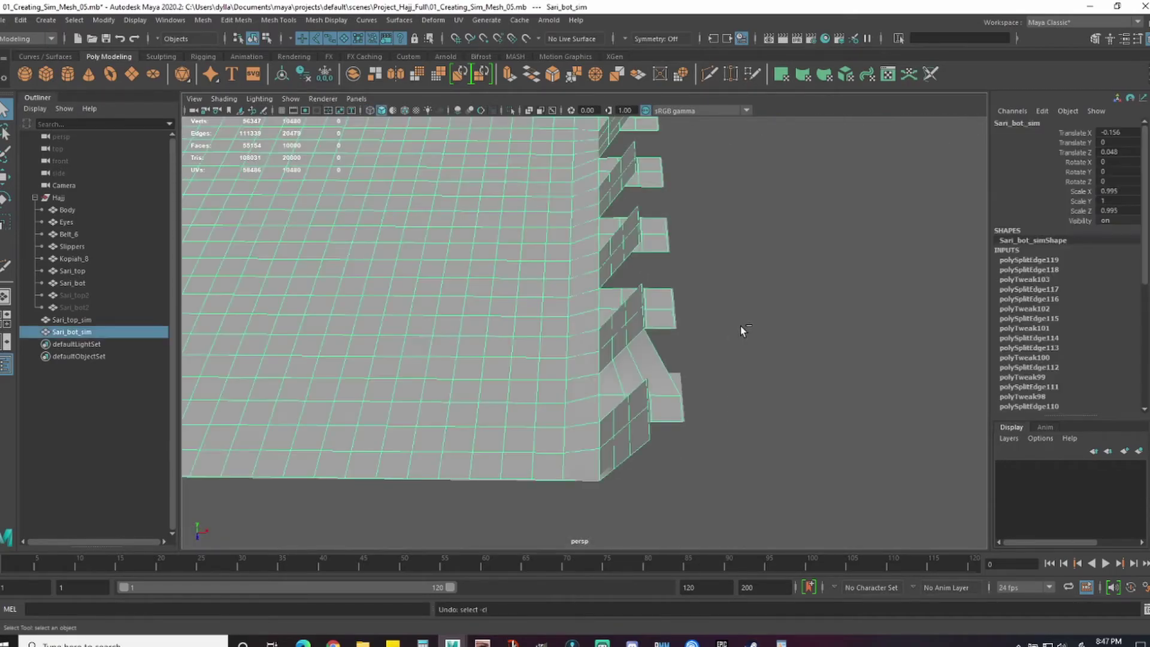
{"action": "left_click_drag", "start_coordinate": [722, 399], "coordinate": [701, 390], "text": "alt"}
{"action": "right_click_drag", "start_coordinate": [700, 390], "coordinate": [647, 299], "text": "alt"}
{"action": "middle_click_drag", "start_coordinate": [647, 300], "coordinate": [705, 316], "text": "alt"}
- Undo the rotation of both meshes' border blocks and show the strip's lower corner in the top view
{"action": "key", "text": "ctrl+z"}
{"action": "key", "text": "ctrl+z"}
{"action": "key", "text": "ctrl+z"}
{"action": "key", "text": "ctrl+z"}
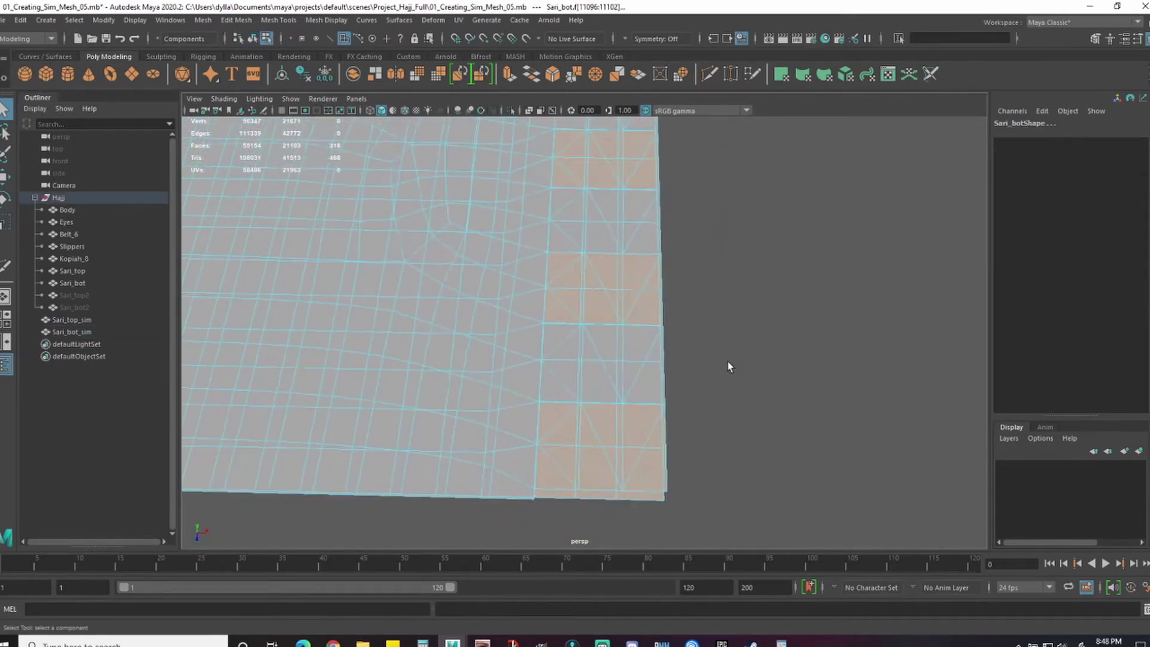
{"action": "key", "text": "space"}
{"action": "left_click_drag", "start_coordinate": [709, 365], "coordinate": [674, 380]}
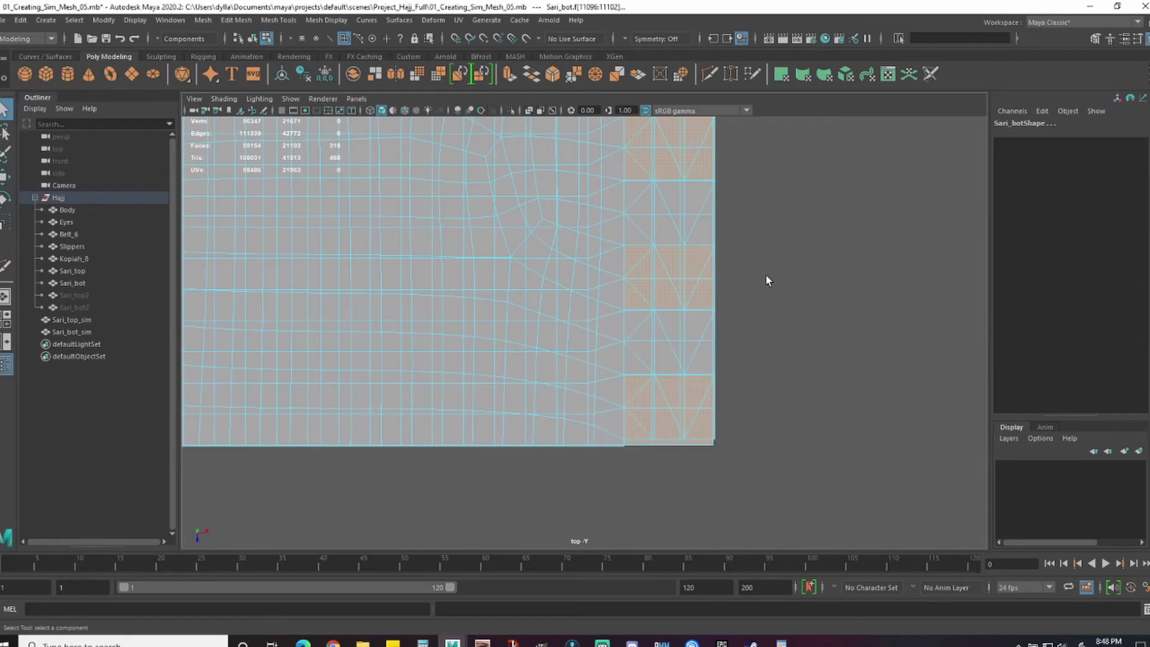
- Leave component selection and select only the Sari_bot_sim object
{"action": "key", "text": "F8"}
{"action": "left_click", "coordinate": [689, 429]}
{"action": "left_click", "coordinate": [684, 450]}
{"action": "left_click", "coordinate": [702, 302]}
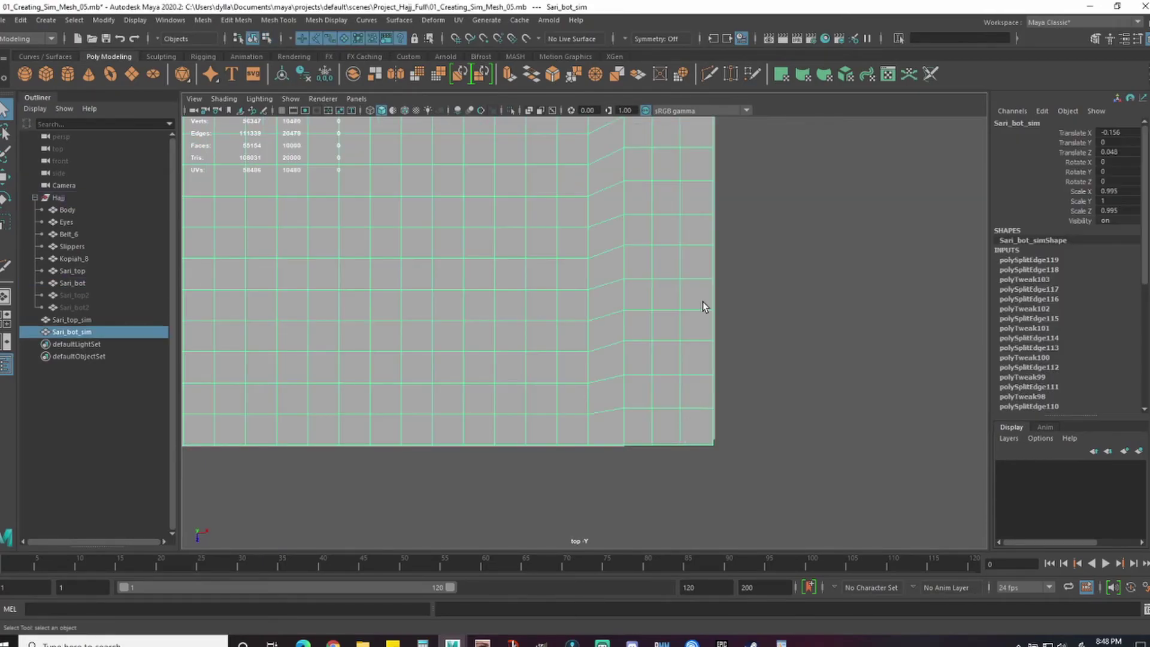
- Select the six faces of Sari_bot_sim's lowest border block, test-move them and undo the move
{"action": "right_click", "coordinate": [697, 308]}
{"action": "left_click", "coordinate": [706, 423]}
{"action": "right_click_drag", "start_coordinate": [697, 308], "coordinate": [698, 342]}
{"action": "key", "text": "w"}
{"action": "key", "text": "ctrl+z"}
{"action": "key", "text": "ctrl+z"}
{"action": "key", "text": "ctrl+z"}
{"action": "left_click", "coordinate": [702, 450]}
{"action": "left_click", "coordinate": [708, 442]}
{"action": "right_click_drag", "start_coordinate": [705, 430], "coordinate": [700, 343]}
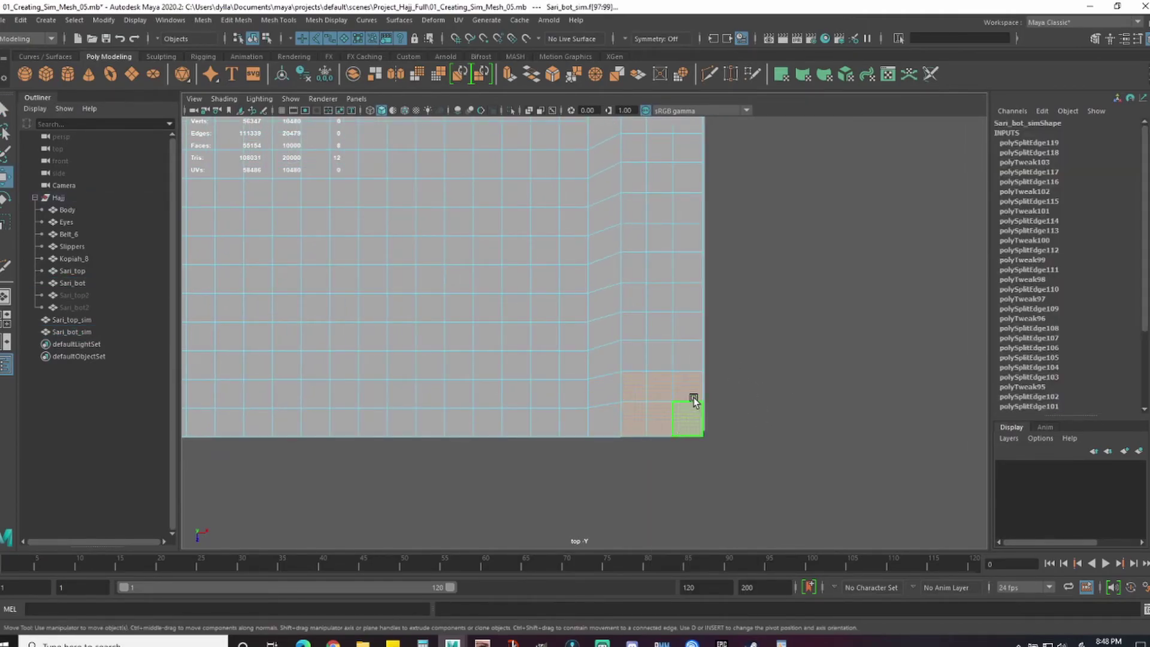
{"action": "key", "text": "ctrl+z"}
- Examine Sari_bot_sim's outermost corner face and its edges up close in the perspective view
{"action": "left_click_drag", "start_coordinate": [785, 399], "coordinate": [728, 396], "text": "alt"}
{"action": "key", "text": "space"}
{"action": "left_click_drag", "start_coordinate": [728, 395], "coordinate": [709, 370]}
{"action": "key", "text": "f"}
{"action": "scroll", "coordinate": [600, 420], "scroll_direction": "down", "scroll_amount": 4}
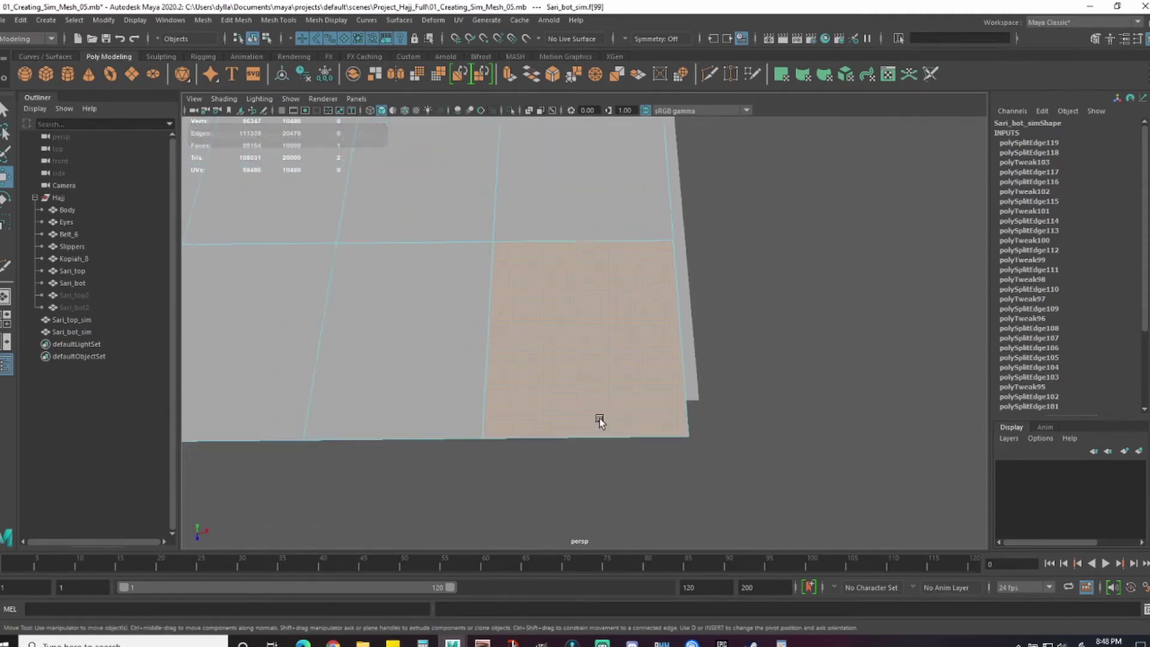
{"action": "left_click_drag", "start_coordinate": [600, 419], "coordinate": [623, 459], "text": "alt"}
{"action": "key", "text": "f"}
{"action": "key", "text": "ctrl+z"}
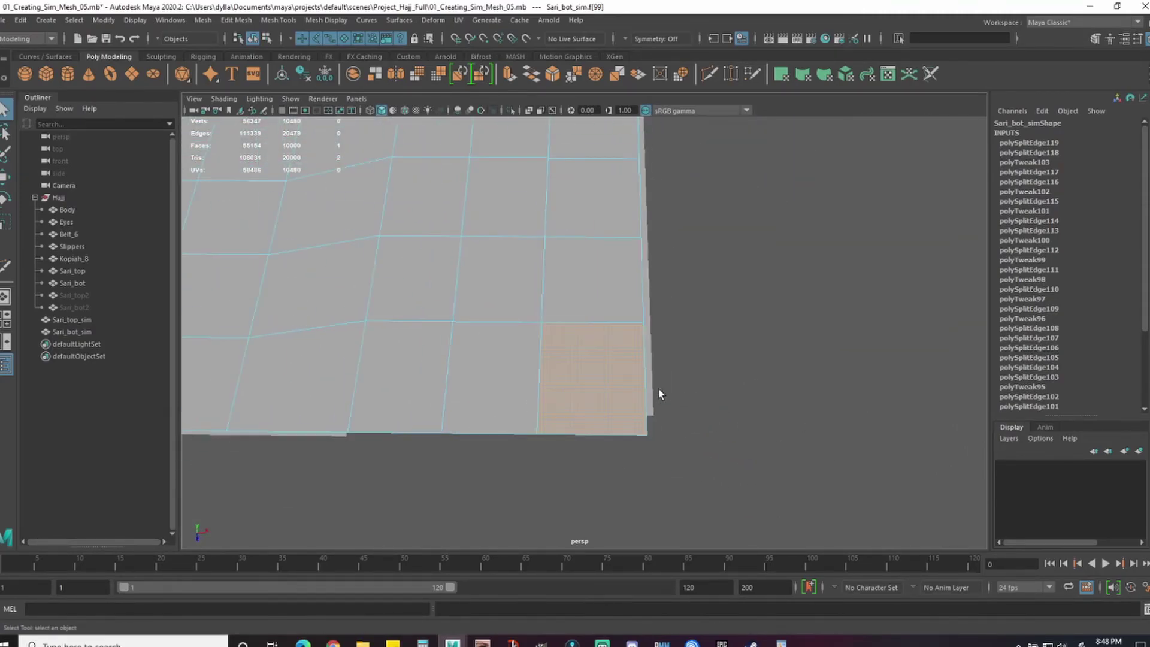
- Show Sari_bot_sim's lower right corner in the wireframe top view and select the six faces of its lowest border block
{"action": "scroll", "coordinate": [718, 384], "scroll_direction": "down", "scroll_amount": 3}
{"action": "key", "text": "space"}
{"action": "left_click_drag", "start_coordinate": [754, 337], "coordinate": [749, 300]}
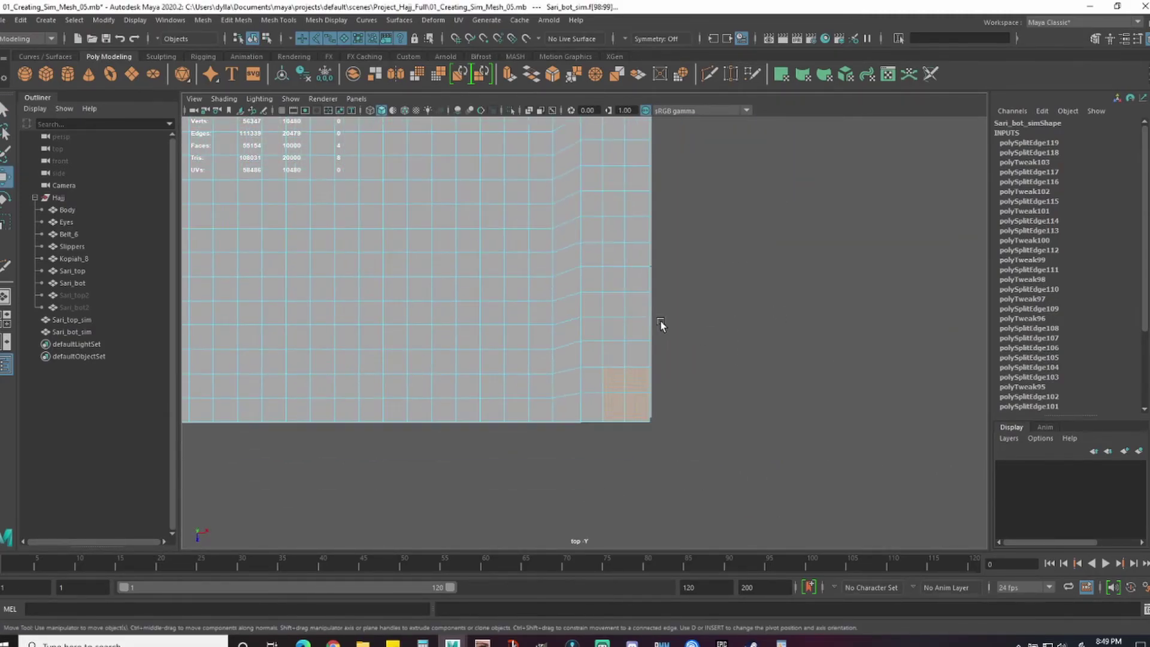
{"action": "key", "text": "F8"}
{"action": "middle_click_drag", "start_coordinate": [736, 413], "coordinate": [721, 393], "text": "alt"}
{"action": "key", "text": "5"}
{"action": "key", "text": "4"}
{"action": "left_click", "coordinate": [574, 367], "text": "shift"}
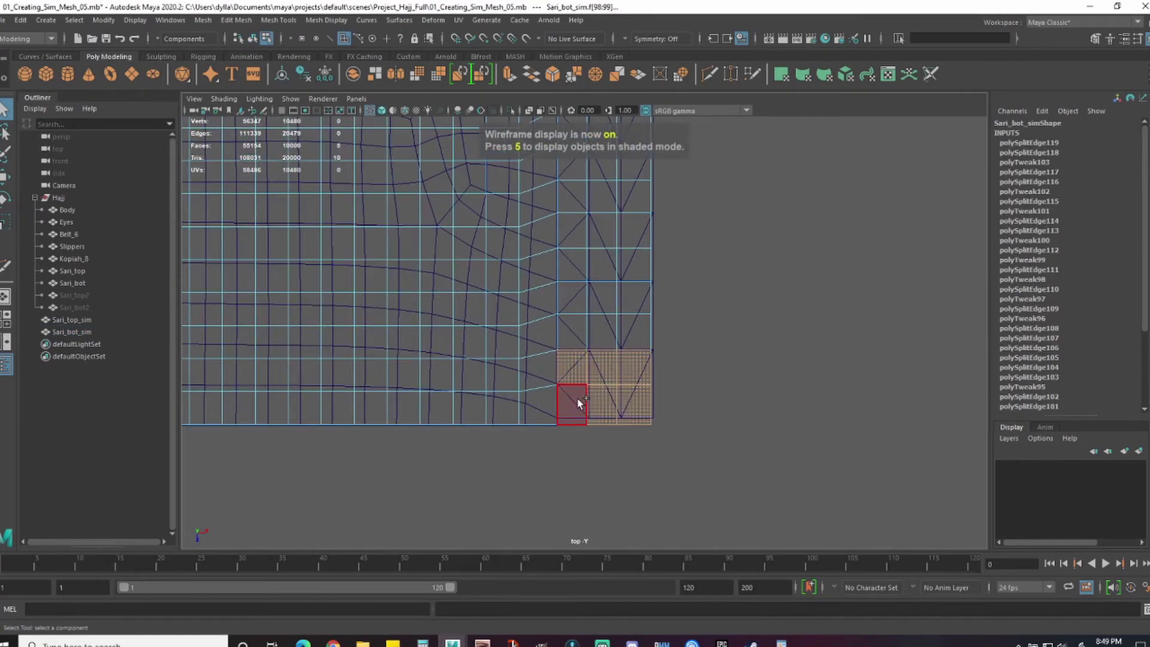
{"action": "left_click", "coordinate": [577, 397], "text": "shift"}
- Test-move the selected lowest border block of Sari_bot_sim and undo the move
{"action": "key", "text": "w"}
{"action": "right_click_drag", "start_coordinate": [577, 336], "coordinate": [420, 312], "text": "alt"}
{"action": "middle_click_drag", "start_coordinate": [628, 303], "coordinate": [618, 480], "text": "alt"}
{"action": "right_click_drag", "start_coordinate": [618, 480], "coordinate": [500, 360], "text": "alt"}
{"action": "middle_click_drag", "start_coordinate": [501, 359], "coordinate": [479, 326], "text": "alt"}
{"action": "left_click_drag", "start_coordinate": [595, 151], "coordinate": [593, 172]}
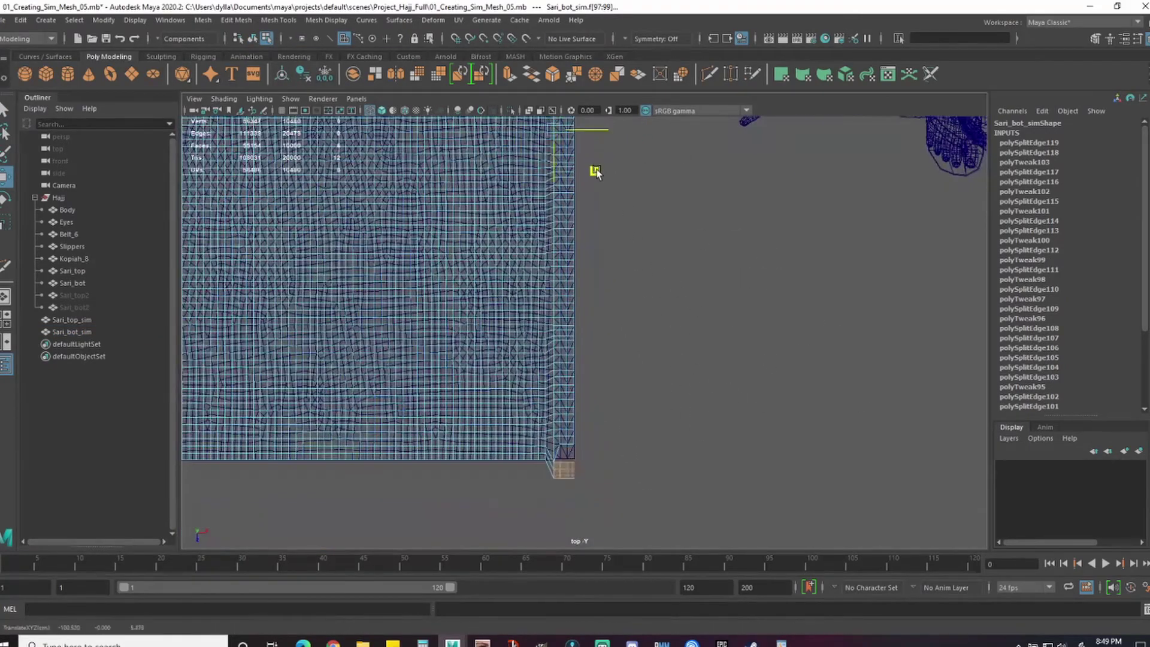
{"action": "key", "text": "ctrl+z"}
{"action": "middle_click_drag", "start_coordinate": [670, 435], "coordinate": [671, 359], "text": "alt"}
{"action": "right_click_drag", "start_coordinate": [670, 360], "coordinate": [803, 372], "text": "alt"}
{"action": "middle_click_drag", "start_coordinate": [779, 371], "coordinate": [847, 219], "text": "alt"}
- Show the Move Tool settings, try the Component axis orientation and set it to Object
{"action": "left_click", "coordinate": [1138, 38]}
{"action": "left_click", "coordinate": [963, 135]}
{"action": "left_click", "coordinate": [994, 167]}
{"action": "middle_click_drag", "start_coordinate": [645, 276], "coordinate": [642, 368], "text": "alt"}
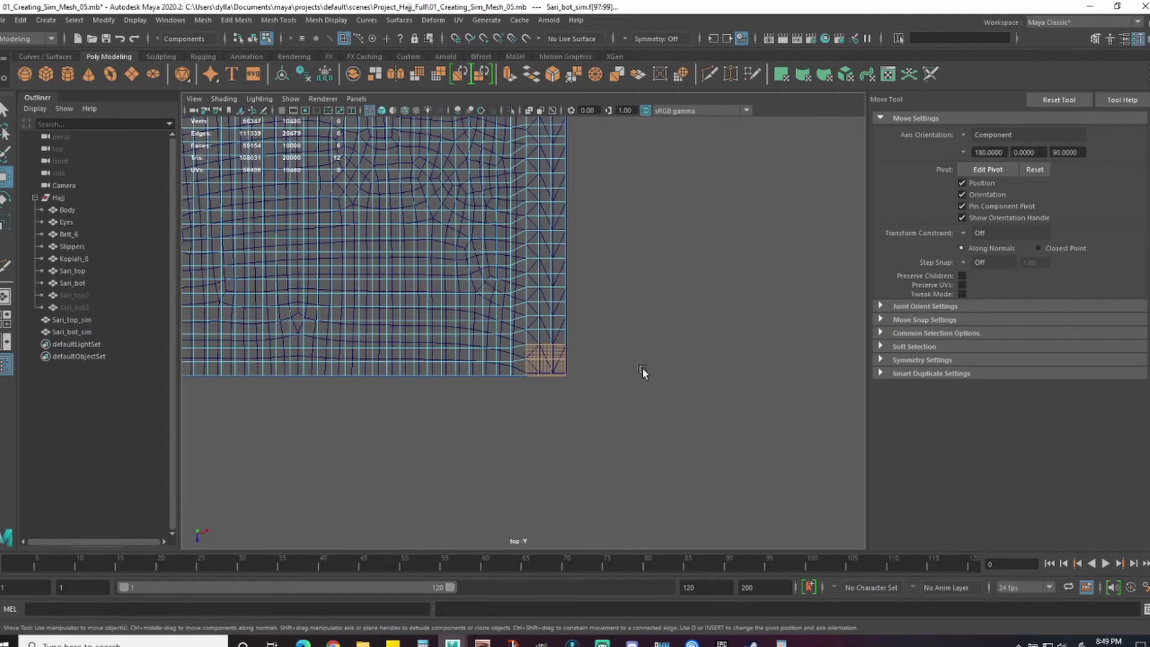
{"action": "key", "text": "d"}
{"action": "left_click", "coordinate": [963, 135]}
{"action": "left_click", "coordinate": [991, 142]}
- Detach the three edges between the second and third border blocks above Sari_bot_sim's lower right corner
{"action": "right_click_drag", "start_coordinate": [772, 372], "coordinate": [890, 376], "text": "alt"}
{"action": "left_click_drag", "start_coordinate": [650, 313], "coordinate": [552, 348]}
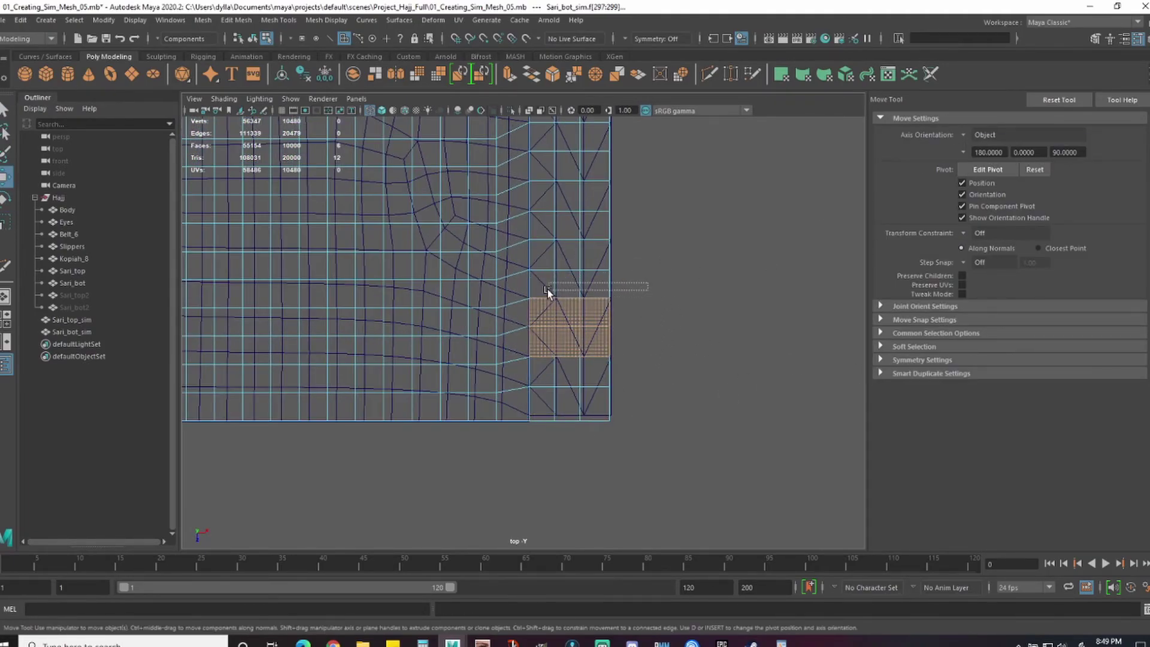
{"action": "right_click_drag", "start_coordinate": [663, 294], "coordinate": [704, 295], "text": "alt"}
{"action": "middle_click_drag", "start_coordinate": [703, 295], "coordinate": [707, 320], "text": "alt"}
{"action": "left_click_drag", "start_coordinate": [548, 288], "coordinate": [657, 307]}
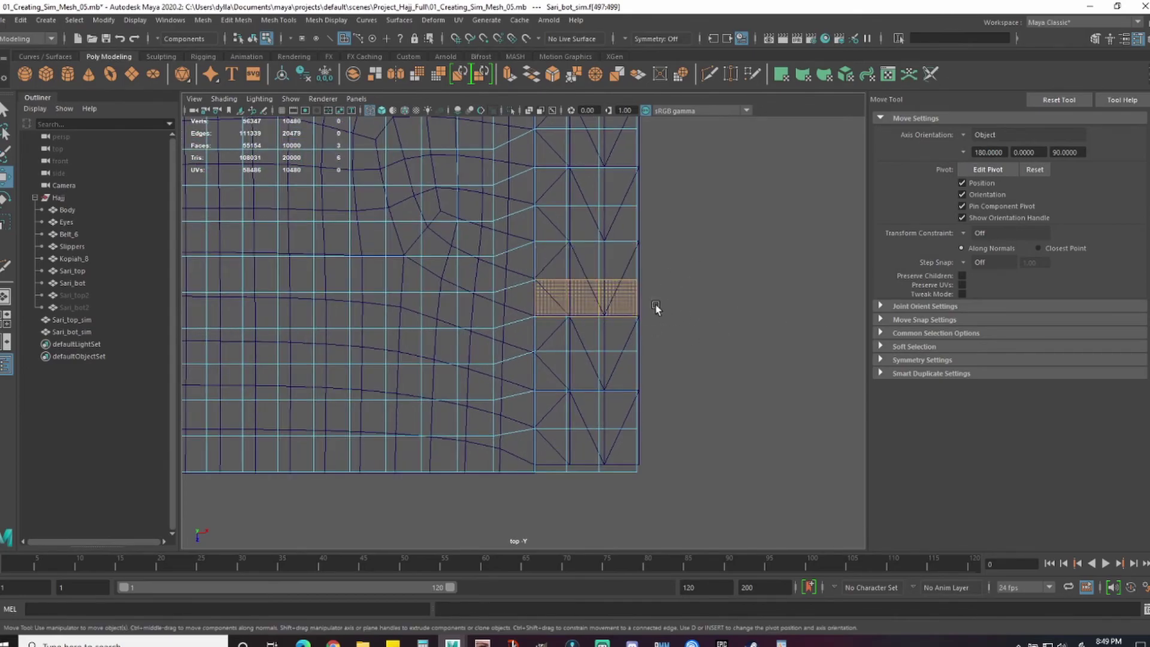
{"action": "right_click_drag", "start_coordinate": [731, 337], "coordinate": [812, 340], "text": "alt"}
{"action": "right_click_drag", "start_coordinate": [704, 279], "coordinate": [706, 248]}
{"action": "left_click", "coordinate": [676, 306]}
{"action": "left_click", "coordinate": [621, 307], "text": "shift"}
{"action": "left_click", "coordinate": [237, 20]}
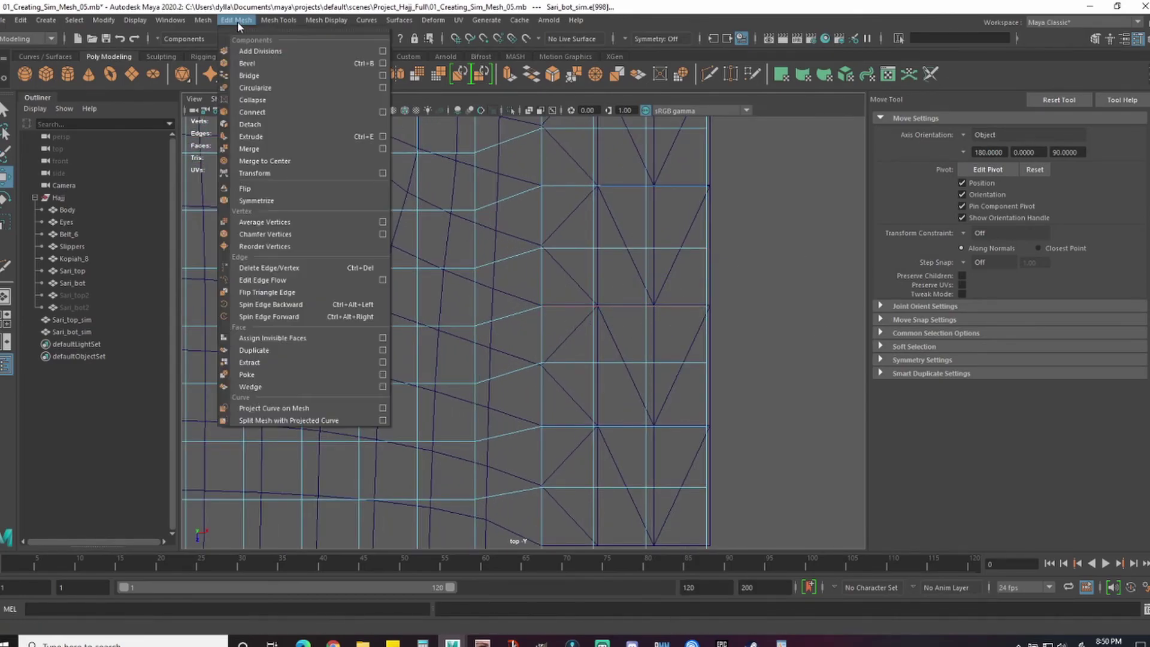
{"action": "left_click", "coordinate": [291, 124]}
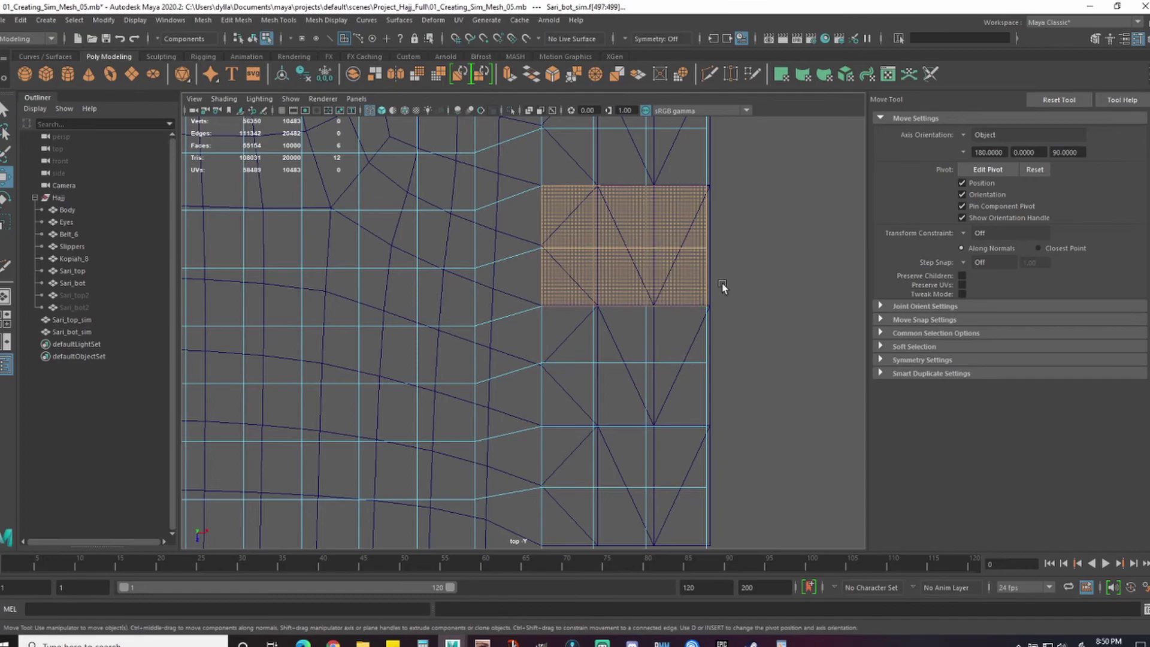
- Test-move the third border block from the lower corner, undo the move and clear the face selection
{"action": "middle_click_drag", "start_coordinate": [774, 268], "coordinate": [670, 381]}
{"action": "key", "text": "ctrl+z"}
{"action": "right_click_drag", "start_coordinate": [789, 323], "coordinate": [656, 395], "text": "alt"}
{"action": "left_click", "coordinate": [659, 397]}
{"action": "key", "text": "q"}
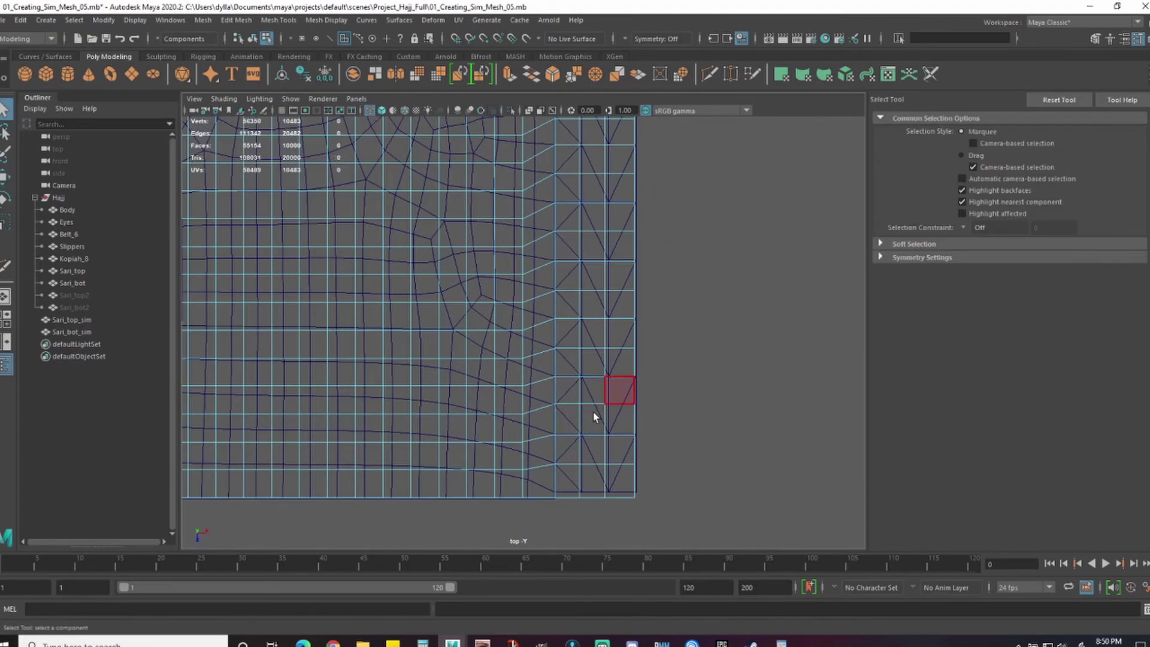
- Return Sari_bot_sim to object mode with shaded display and save the scene
{"action": "key", "text": "space"}
{"action": "mouse_move", "coordinate": [593, 412]}
{"action": "right_mouse_down"}
{"action": "mouse_move", "coordinate": [650, 346]}
{"action": "mouse_move", "coordinate": [735, 354]}
{"action": "right_mouse_up"}
{"action": "key", "text": "5"}
{"action": "key", "text": "ctrl+s"}
{"action": "key", "text": "space"}
{"action": "left_click_drag", "start_coordinate": [678, 347], "coordinate": [635, 345]}
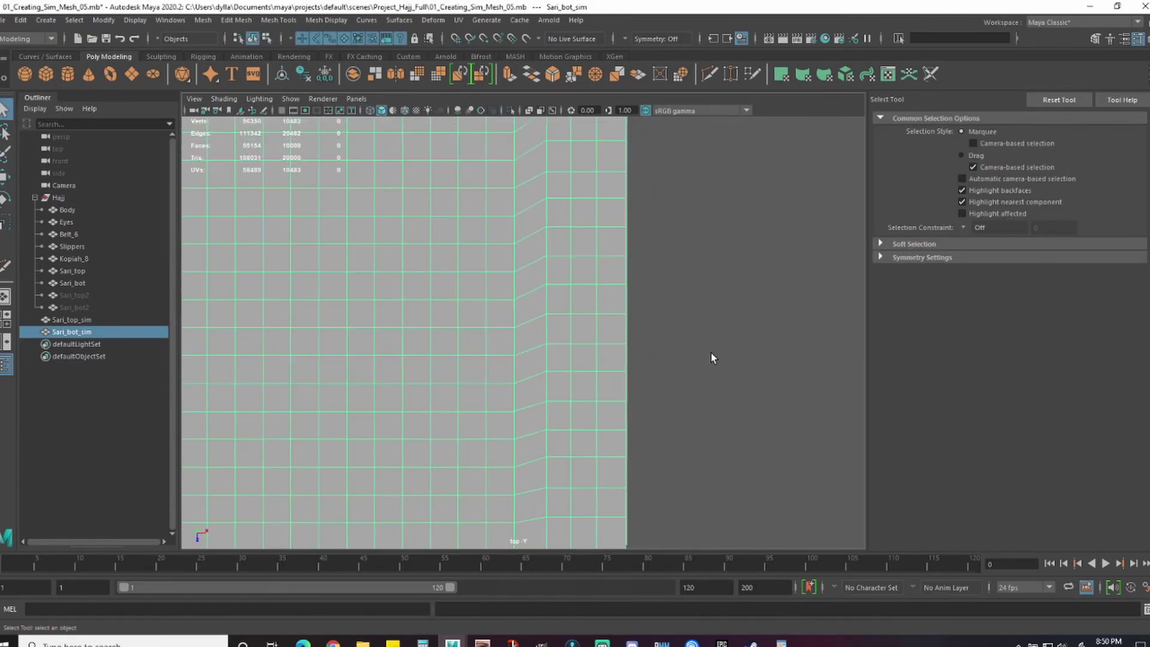
- Add Sari_bot to the selection and switch both meshes to face selection in wireframe display
{"action": "key", "text": "4"}
{"action": "left_click", "coordinate": [628, 372], "text": "shift"}
{"action": "key", "text": "F8"}
{"action": "middle_click_drag", "start_coordinate": [683, 461], "coordinate": [699, 290], "text": "alt"}
{"action": "right_click_drag", "start_coordinate": [698, 290], "coordinate": [703, 351], "text": "alt"}
- Select every other block of both meshes' right border strip, from the lowest block up to the upper corner
{"action": "left_click_drag", "start_coordinate": [703, 353], "coordinate": [560, 387]}
{"action": "middle_click_drag", "start_coordinate": [679, 214], "coordinate": [665, 284], "text": "alt"}
{"action": "left_click_drag", "start_coordinate": [665, 284], "coordinate": [546, 317], "text": "shift"}
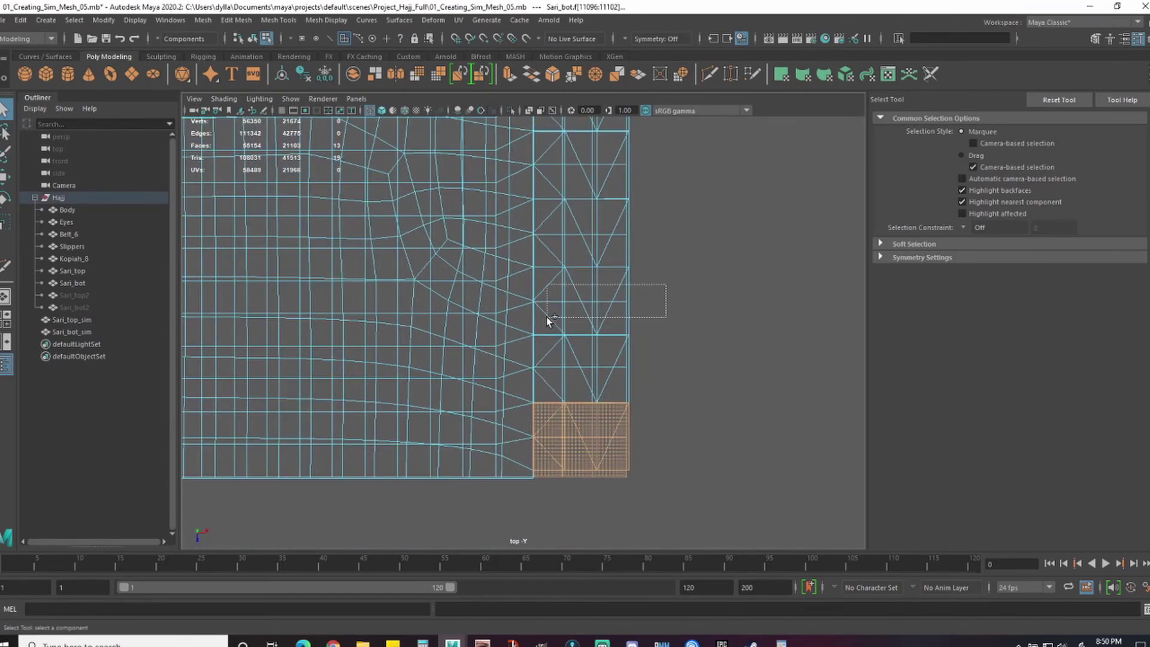
{"action": "middle_click_drag", "start_coordinate": [659, 145], "coordinate": [658, 291], "text": "alt"}
{"action": "left_click_drag", "start_coordinate": [658, 291], "coordinate": [540, 328], "text": "shift"}
{"action": "middle_click_drag", "start_coordinate": [659, 158], "coordinate": [655, 264], "text": "alt"}
{"action": "left_click_drag", "start_coordinate": [655, 264], "coordinate": [537, 308], "text": "shift"}
{"action": "middle_click_drag", "start_coordinate": [644, 125], "coordinate": [657, 259], "text": "alt"}
{"action": "left_click_drag", "start_coordinate": [656, 259], "coordinate": [548, 307], "text": "shift"}
{"action": "middle_click_drag", "start_coordinate": [657, 166], "coordinate": [657, 300], "text": "alt"}
{"action": "left_click_drag", "start_coordinate": [658, 301], "coordinate": [550, 263], "text": "shift"}
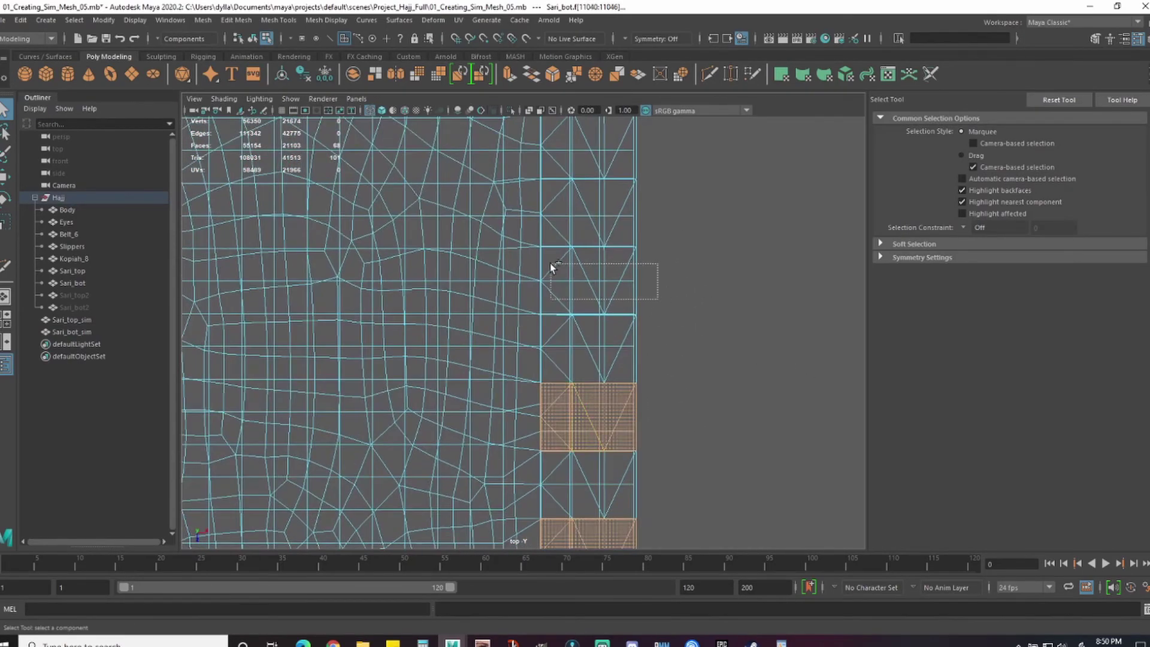
{"action": "middle_click_drag", "start_coordinate": [649, 154], "coordinate": [664, 300], "text": "alt"}
{"action": "left_click_drag", "start_coordinate": [664, 299], "coordinate": [560, 273], "text": "shift"}
{"action": "middle_click_drag", "start_coordinate": [658, 162], "coordinate": [665, 324], "text": "alt"}
{"action": "left_click_drag", "start_coordinate": [665, 325], "coordinate": [561, 300], "text": "shift"}
{"action": "middle_click_drag", "start_coordinate": [677, 197], "coordinate": [681, 309], "text": "alt"}
{"action": "left_click_drag", "start_coordinate": [680, 309], "coordinate": [566, 281], "text": "shift"}
{"action": "middle_click_drag", "start_coordinate": [685, 215], "coordinate": [686, 354], "text": "alt"}
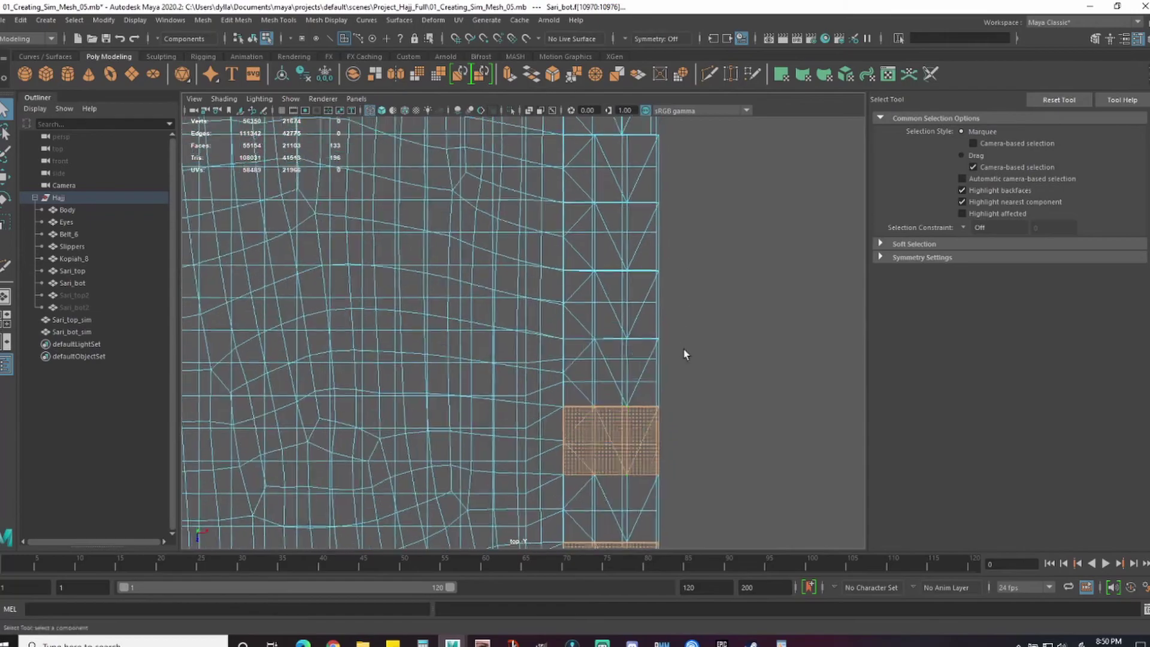
{"action": "left_click_drag", "start_coordinate": [689, 323], "coordinate": [572, 284], "text": "shift"}
{"action": "middle_click_drag", "start_coordinate": [690, 196], "coordinate": [695, 309], "text": "alt"}
{"action": "left_click_drag", "start_coordinate": [694, 310], "coordinate": [578, 276], "text": "shift"}
{"action": "middle_click_drag", "start_coordinate": [681, 163], "coordinate": [685, 314], "text": "alt"}
{"action": "left_click_drag", "start_coordinate": [686, 314], "coordinate": [600, 303], "text": "shift"}
{"action": "middle_click_drag", "start_coordinate": [682, 194], "coordinate": [695, 297], "text": "alt"}
{"action": "left_click_drag", "start_coordinate": [695, 297], "coordinate": [590, 260], "text": "shift"}
{"action": "middle_click_drag", "start_coordinate": [693, 162], "coordinate": [694, 279], "text": "alt"}
{"action": "left_click_drag", "start_coordinate": [694, 278], "coordinate": [590, 245], "text": "shift"}
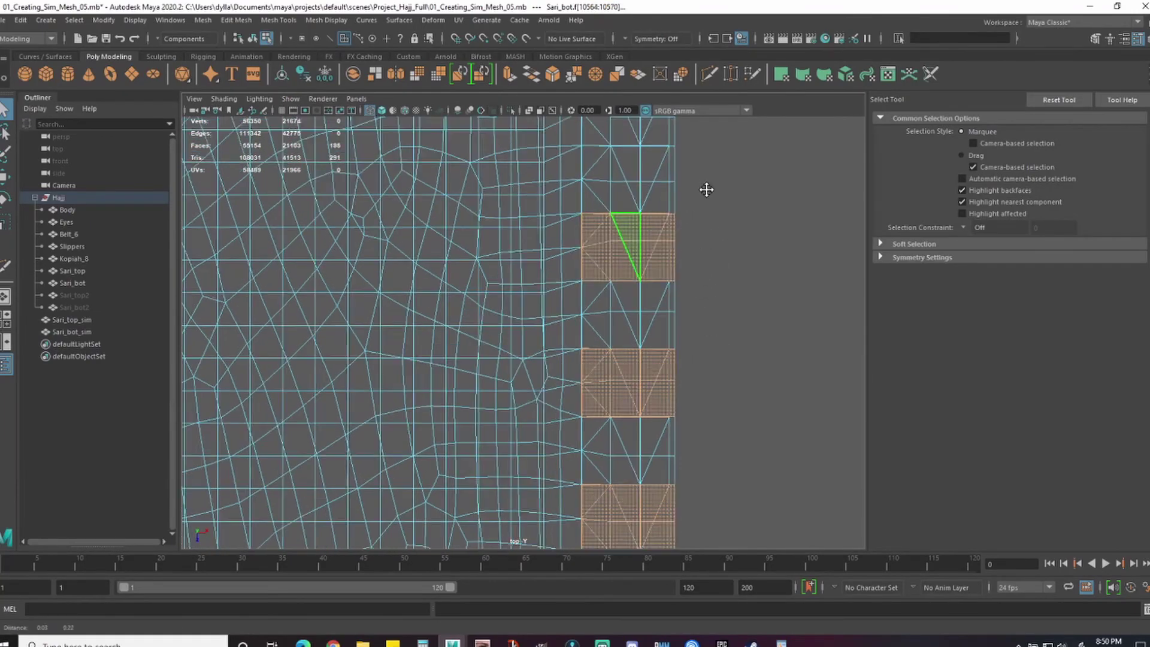
{"action": "middle_click_drag", "start_coordinate": [706, 144], "coordinate": [707, 293], "text": "alt"}
{"action": "left_click_drag", "start_coordinate": [587, 290], "coordinate": [584, 289], "text": "shift"}
{"action": "middle_click_drag", "start_coordinate": [703, 191], "coordinate": [702, 294], "text": "alt"}
{"action": "left_click_drag", "start_coordinate": [702, 294], "coordinate": [589, 260], "text": "shift"}
{"action": "middle_click_drag", "start_coordinate": [689, 154], "coordinate": [696, 266], "text": "alt"}
{"action": "left_click_drag", "start_coordinate": [696, 266], "coordinate": [592, 237], "text": "shift"}
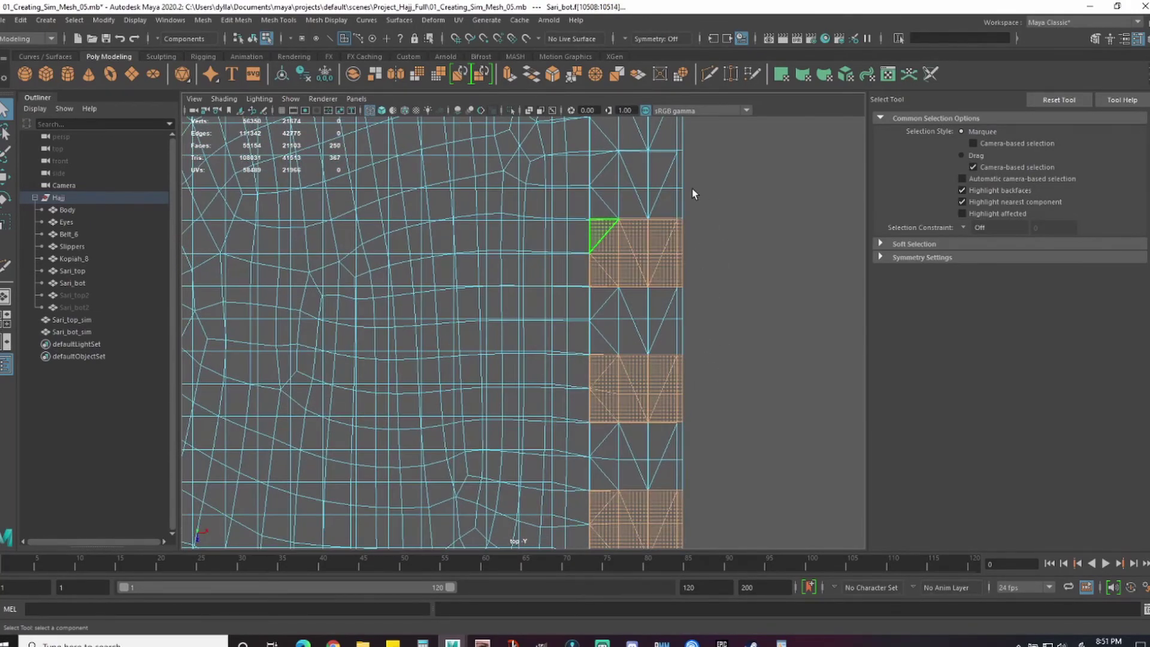
{"action": "middle_click_drag", "start_coordinate": [694, 173], "coordinate": [702, 299], "text": "alt"}
{"action": "left_click_drag", "start_coordinate": [702, 278], "coordinate": [599, 245], "text": "shift"}
{"action": "middle_click_drag", "start_coordinate": [712, 193], "coordinate": [719, 331], "text": "alt"}
{"action": "left_click_drag", "start_coordinate": [723, 280], "coordinate": [605, 249], "text": "shift"}
{"action": "middle_click_drag", "start_coordinate": [728, 139], "coordinate": [716, 267], "text": "alt"}
{"action": "left_click_drag", "start_coordinate": [717, 267], "coordinate": [603, 251], "text": "shift"}
{"action": "middle_click_drag", "start_coordinate": [713, 140], "coordinate": [703, 288], "text": "alt"}
{"action": "left_click_drag", "start_coordinate": [703, 288], "coordinate": [598, 251], "text": "shift"}
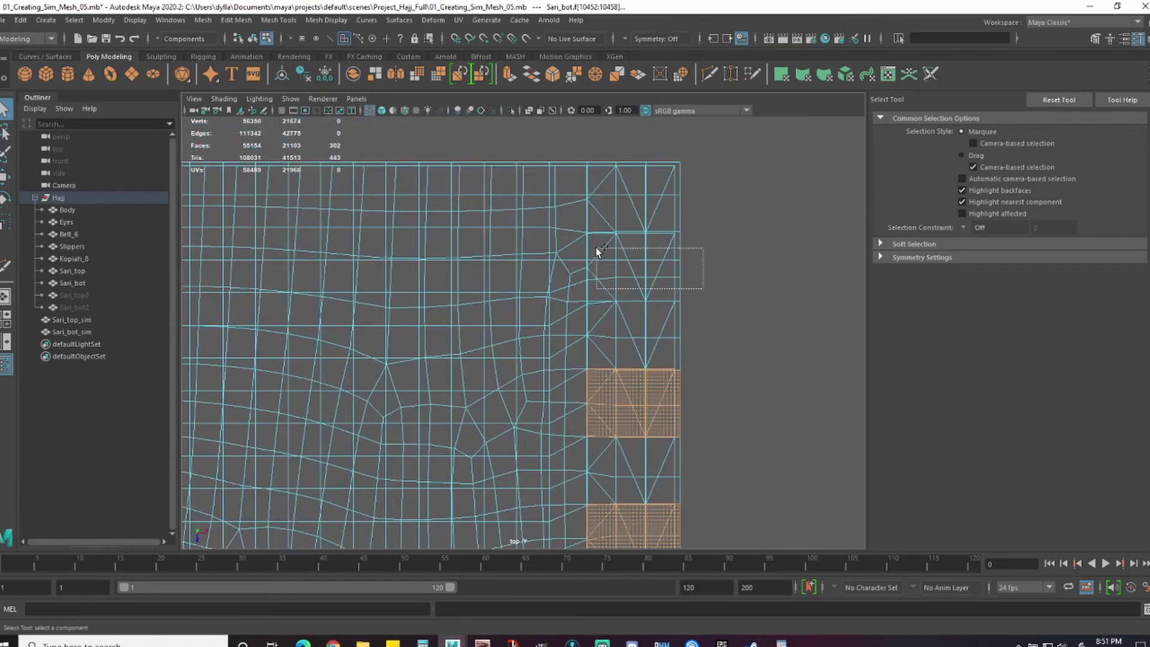
- Rotate the selected alternate border blocks of both meshes in the perspective view to fold them out of the cloth plane
{"action": "scroll", "coordinate": [678, 330], "scroll_direction": "down", "scroll_amount": 1}
{"action": "key", "text": "space"}
{"action": "key", "text": "e"}
{"action": "right_click_drag", "start_coordinate": [706, 364], "coordinate": [488, 351], "text": "alt"}
{"action": "middle_click_drag", "start_coordinate": [520, 269], "coordinate": [521, 370], "text": "alt"}
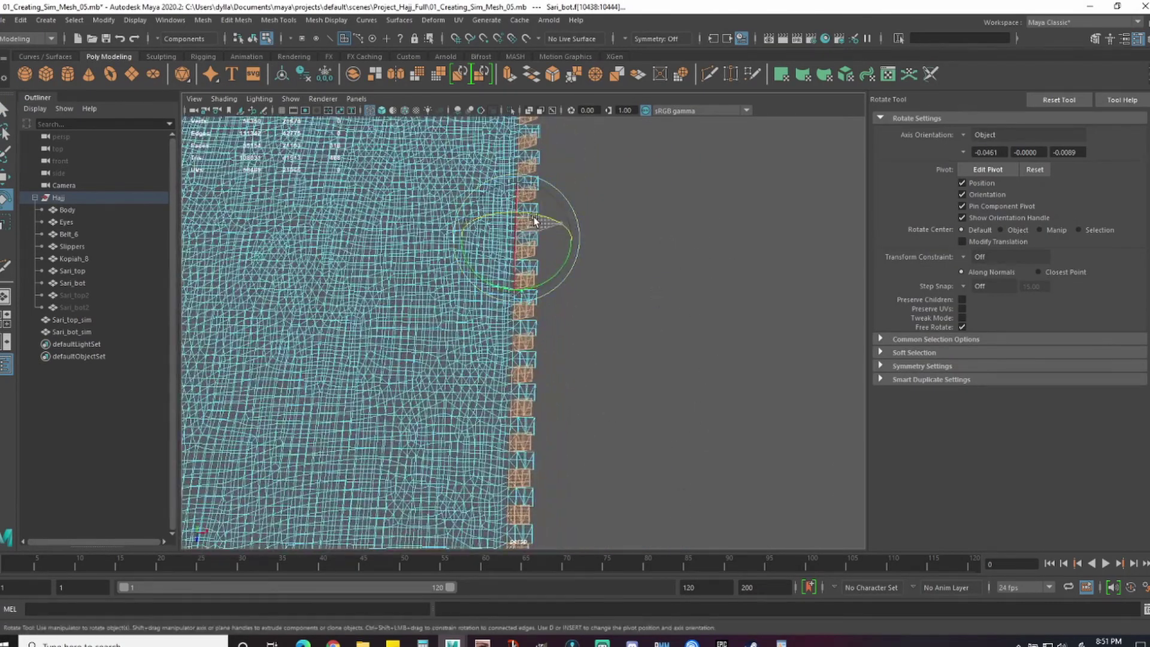
{"action": "left_click_drag", "start_coordinate": [534, 221], "coordinate": [503, 221]}
{"action": "middle_click_drag", "start_coordinate": [644, 247], "coordinate": [644, 306], "text": "alt"}
{"action": "middle_click_drag", "start_coordinate": [530, 359], "coordinate": [833, 263], "text": "alt"}
{"action": "left_click_drag", "start_coordinate": [539, 384], "coordinate": [534, 352], "text": "alt"}
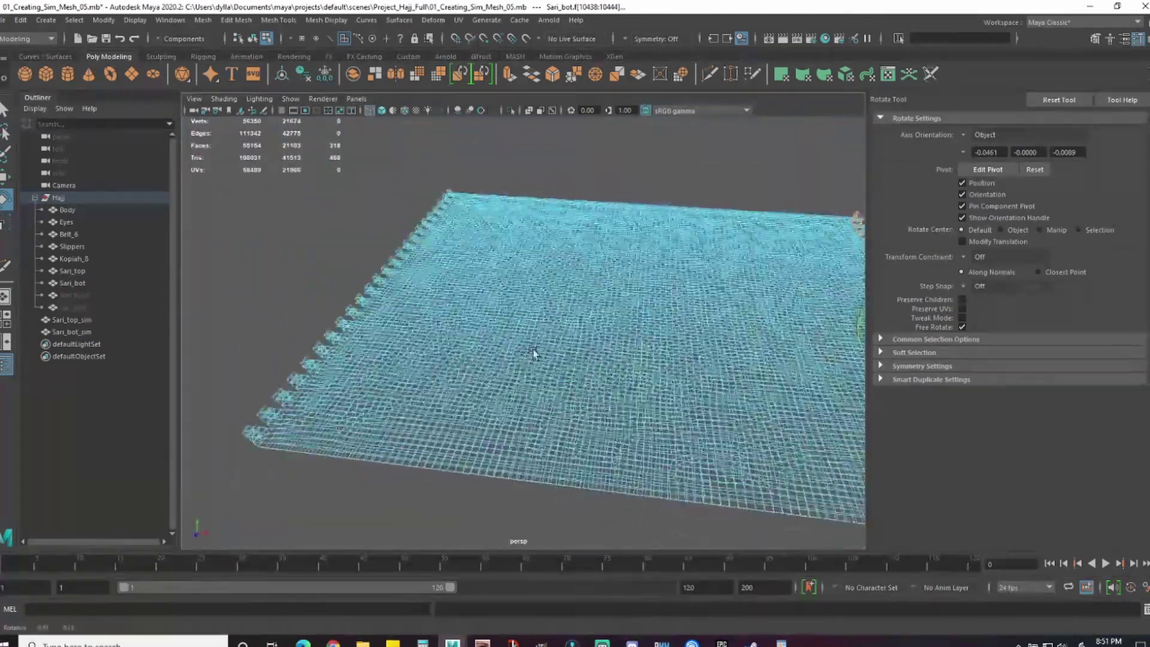
{"action": "middle_click_drag", "start_coordinate": [534, 351], "coordinate": [335, 362], "text": "alt"}
- Leave component selection, deselect both meshes and return the perspective view to shaded display
{"action": "key", "text": "q"}
{"action": "scroll", "coordinate": [736, 432], "scroll_direction": "down", "scroll_amount": 2}
{"action": "key", "text": "F8"}
{"action": "left_click", "coordinate": [735, 432]}
{"action": "key", "text": "5"}
{"action": "mouse_move", "coordinate": [734, 428]}
{"action": "middle_mouse_down", "text": "alt"}
{"action": "mouse_move", "coordinate": [703, 385]}
{"action": "mouse_move", "coordinate": [617, 383]}
{"action": "middle_mouse_up", "text": "alt"}
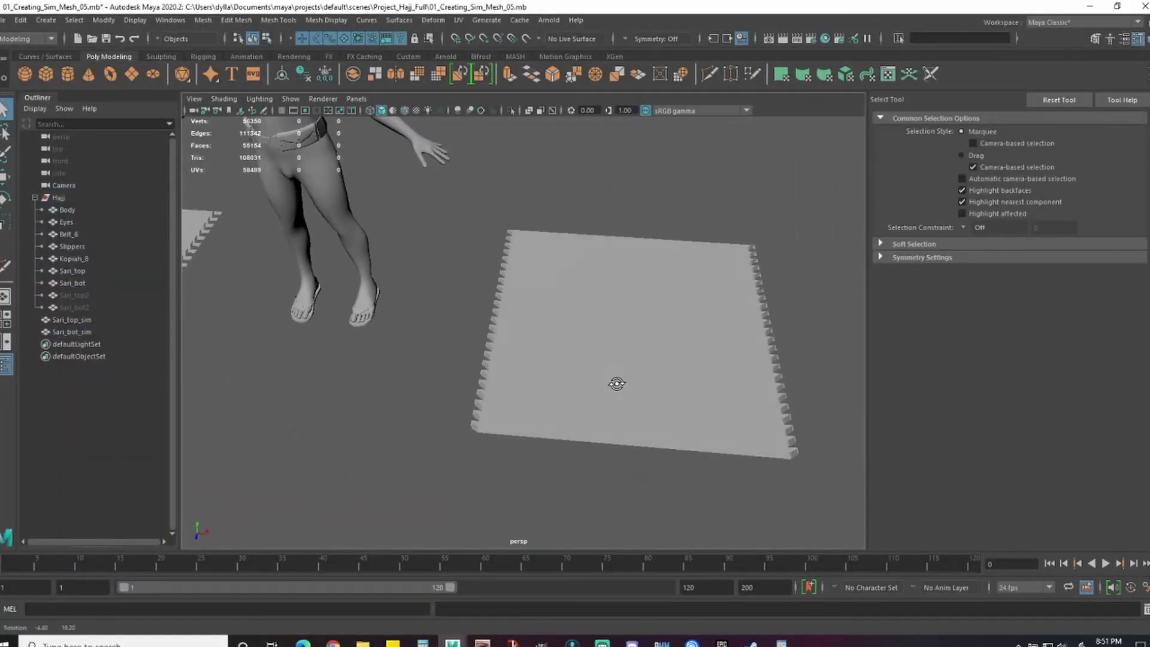
- Detach the three edges still joining a folded block to its flat neighbour on Sari_top_sim's right border
{"action": "right_click_drag", "start_coordinate": [617, 384], "coordinate": [813, 305], "text": "alt"}
{"action": "mouse_move", "coordinate": [813, 305]}
{"action": "left_mouse_down", "text": "alt"}
{"action": "mouse_move", "coordinate": [681, 290]}
{"action": "mouse_move", "coordinate": [668, 380]}
{"action": "left_mouse_up", "text": "alt"}
{"action": "right_click_drag", "start_coordinate": [667, 379], "coordinate": [698, 371], "text": "alt"}
{"action": "middle_click_drag", "start_coordinate": [699, 371], "coordinate": [660, 362], "text": "alt"}
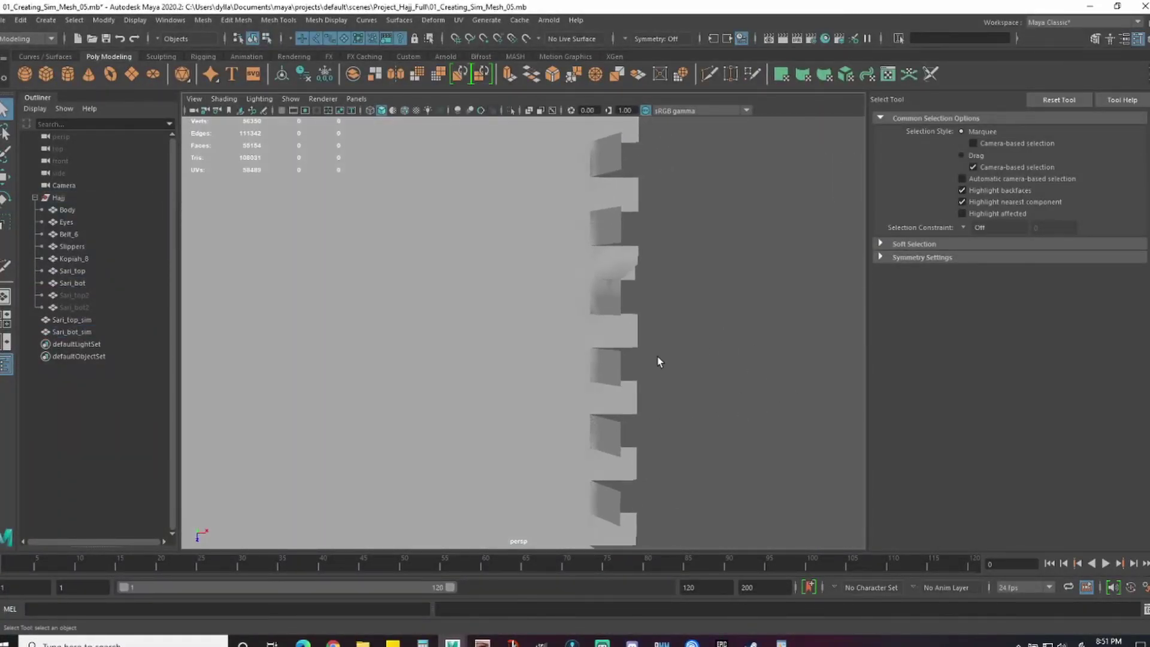
{"action": "left_click", "coordinate": [620, 298]}
{"action": "left_click_drag", "start_coordinate": [623, 297], "coordinate": [658, 304], "text": "alt"}
{"action": "middle_click_drag", "start_coordinate": [658, 304], "coordinate": [681, 235], "text": "alt"}
{"action": "left_click_drag", "start_coordinate": [681, 235], "coordinate": [662, 240], "text": "alt"}
{"action": "right_click_drag", "start_coordinate": [591, 245], "coordinate": [589, 223]}
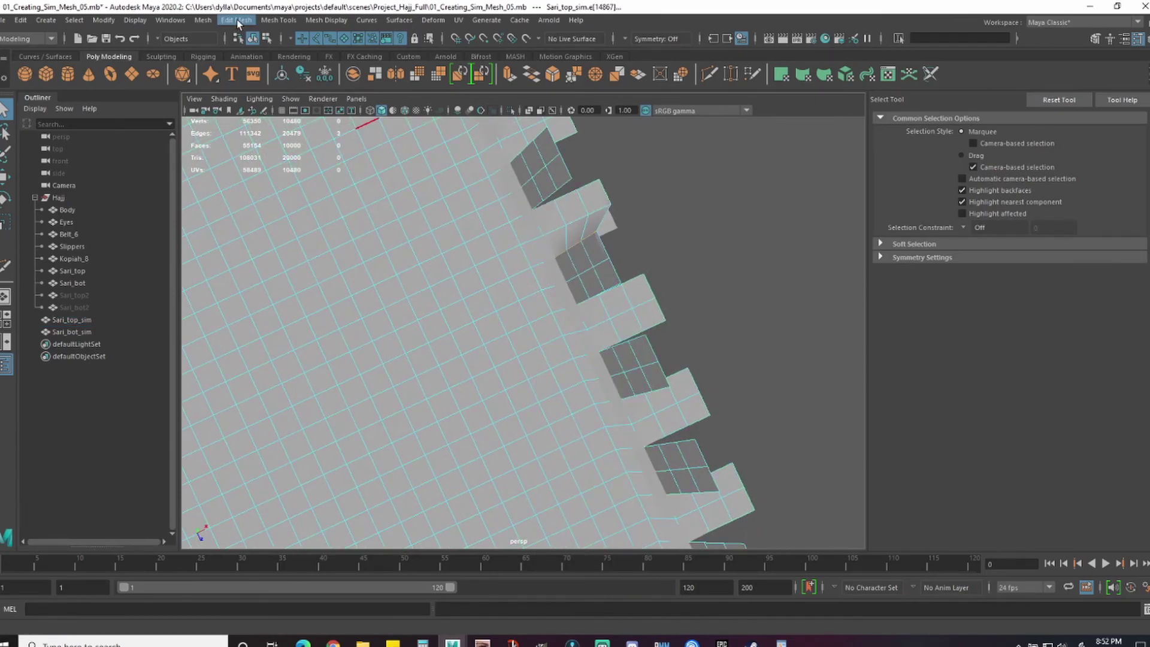
{"action": "left_click", "coordinate": [237, 20]}
{"action": "left_click", "coordinate": [251, 123]}
- Select the four vertices of the flat block that still follow the detached edge of Sari_top_sim's folded block
{"action": "left_click_drag", "start_coordinate": [617, 263], "coordinate": [619, 338], "text": "alt"}
{"action": "left_click", "coordinate": [632, 258]}
{"action": "key", "text": "f"}
{"action": "left_click", "coordinate": [538, 373], "text": "shift"}
{"action": "mouse_move", "coordinate": [538, 373]}
{"action": "left_mouse_down", "text": "alt"}
{"action": "mouse_move", "coordinate": [532, 397]}
{"action": "mouse_move", "coordinate": [537, 367]}
{"action": "left_mouse_up", "text": "alt"}
{"action": "key", "text": "e"}
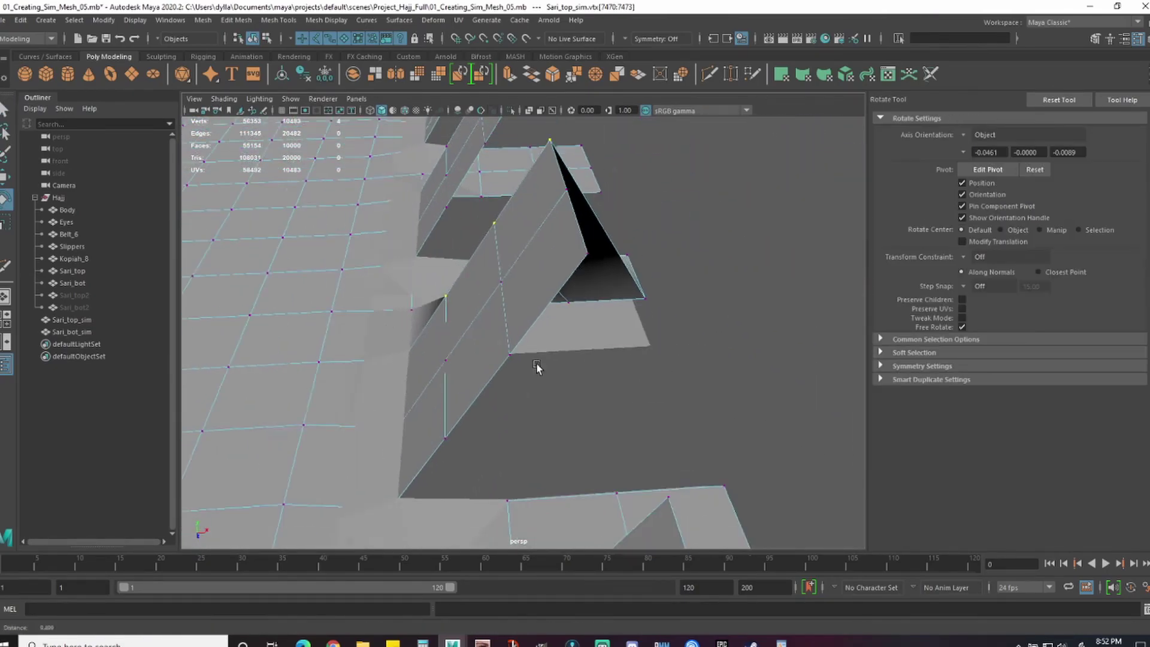
- Locate the distant manipulator and edit its pivot to bring it to the selected vertices on Sari_top_sim's right border
{"action": "right_click_drag", "start_coordinate": [536, 367], "coordinate": [447, 397], "text": "alt"}
{"action": "left_click_drag", "start_coordinate": [446, 398], "coordinate": [477, 310], "text": "alt"}
{"action": "scroll", "coordinate": [479, 313], "scroll_direction": "down", "scroll_amount": 8}
{"action": "key", "text": "a"}
{"action": "key", "text": "w"}
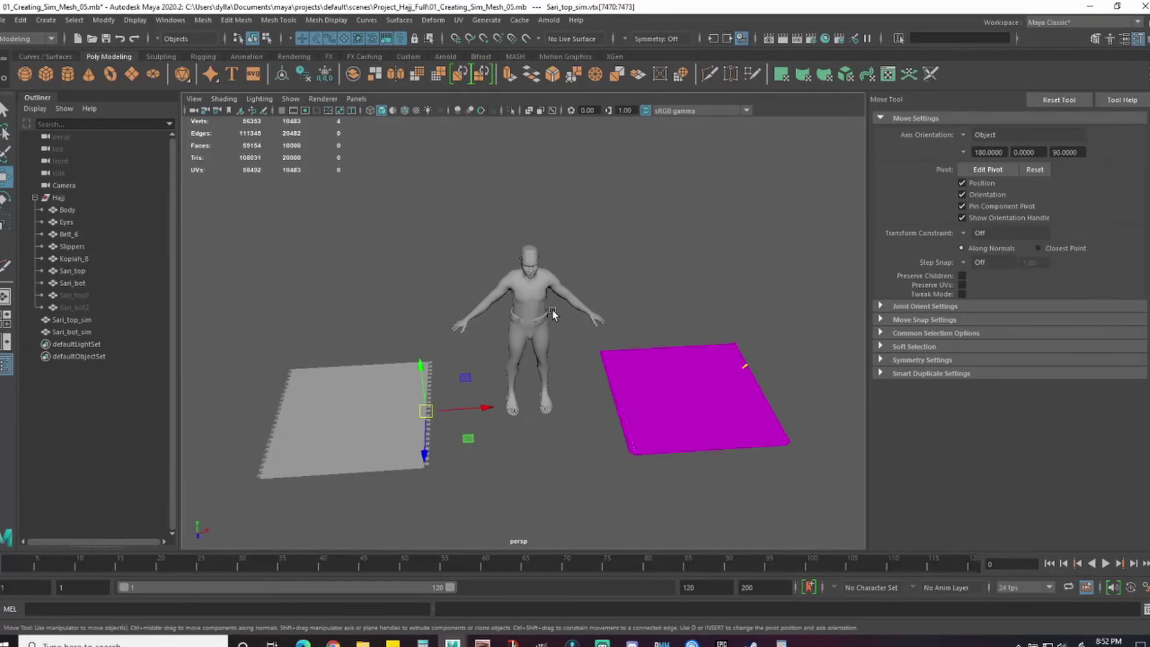
{"action": "key", "text": "e"}
{"action": "middle_click_drag", "start_coordinate": [552, 314], "coordinate": [413, 318], "text": "alt"}
{"action": "right_click_drag", "start_coordinate": [414, 317], "coordinate": [780, 323], "text": "alt"}
{"action": "middle_click_drag", "start_coordinate": [780, 324], "coordinate": [695, 321], "text": "alt"}
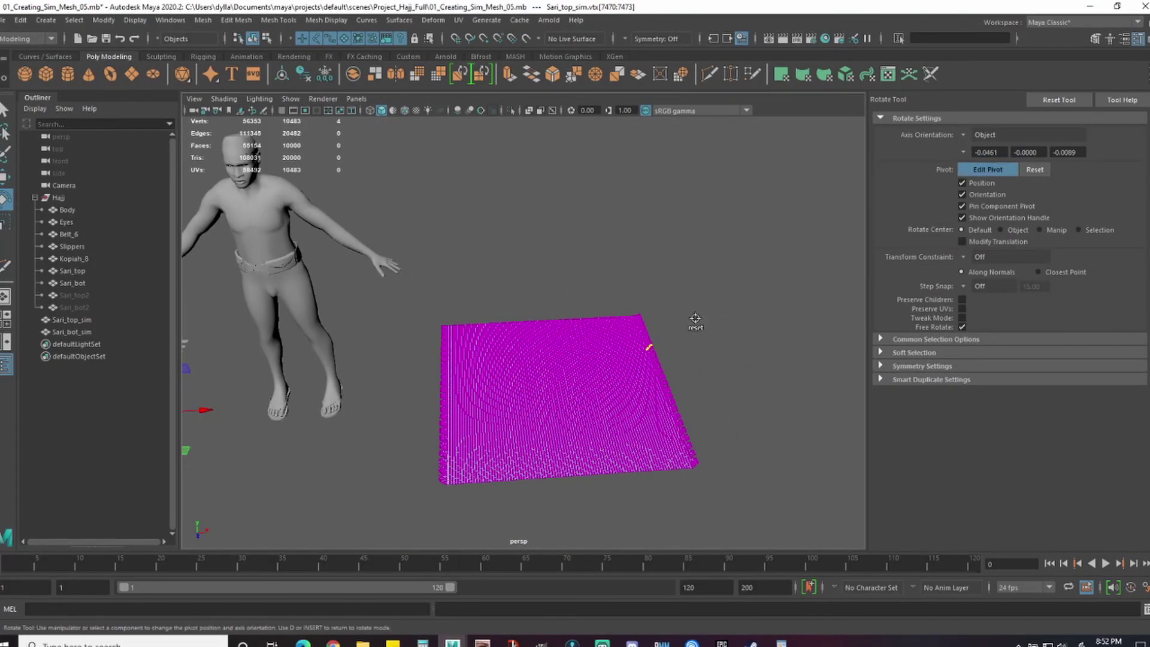
{"action": "middle_click_drag", "start_coordinate": [599, 371], "coordinate": [707, 281], "text": "alt"}
{"action": "middle_click_drag", "start_coordinate": [816, 262], "coordinate": [700, 331], "text": "alt"}
{"action": "right_click_drag", "start_coordinate": [700, 331], "coordinate": [737, 339], "text": "alt"}
{"action": "left_click", "coordinate": [736, 339]}
{"action": "key", "text": "f"}
{"action": "key", "text": "q"}
- Align the pivot of the four selected vertices with the corner vertex at the folded block's hinge
{"action": "left_click_drag", "start_coordinate": [739, 339], "coordinate": [665, 362], "text": "alt"}
{"action": "key", "text": "e"}
{"action": "left_click_drag", "start_coordinate": [624, 227], "coordinate": [608, 402]}
{"action": "key", "text": "w"}
{"action": "left_click_drag", "start_coordinate": [719, 372], "coordinate": [584, 380], "text": "alt"}
{"action": "key", "text": "d"}
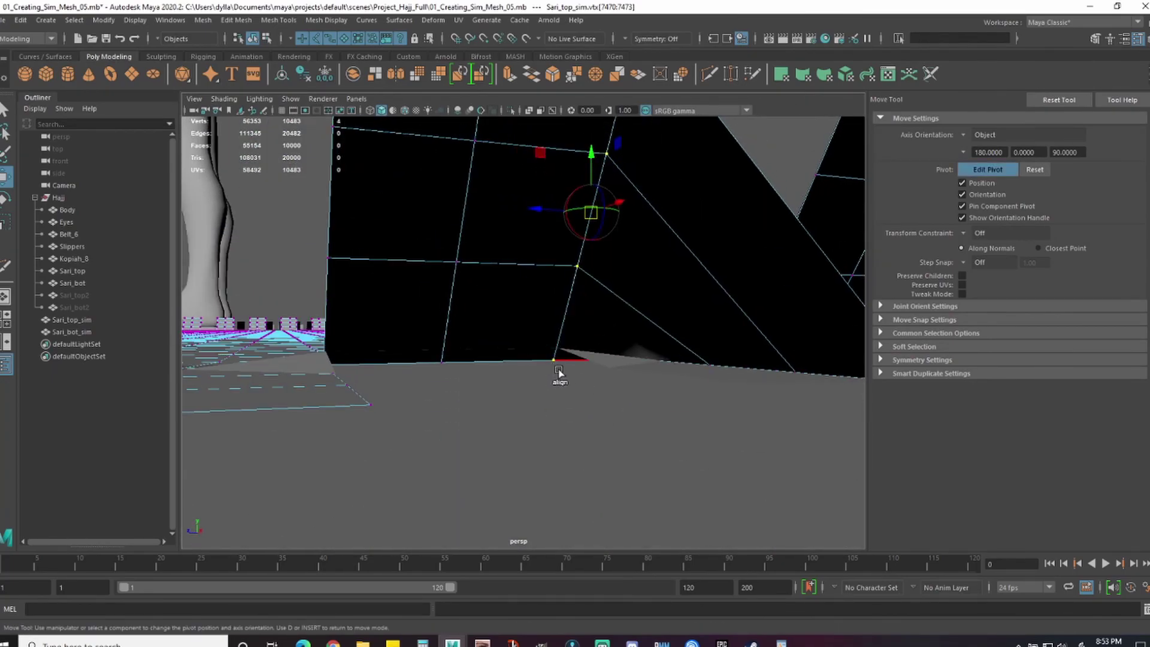
{"action": "left_click", "coordinate": [557, 374]}
{"action": "right_click_drag", "start_coordinate": [557, 374], "coordinate": [501, 464], "text": "alt"}
{"action": "key", "text": "q"}
{"action": "left_click", "coordinate": [556, 391], "text": "shift"}
{"action": "key", "text": "w"}
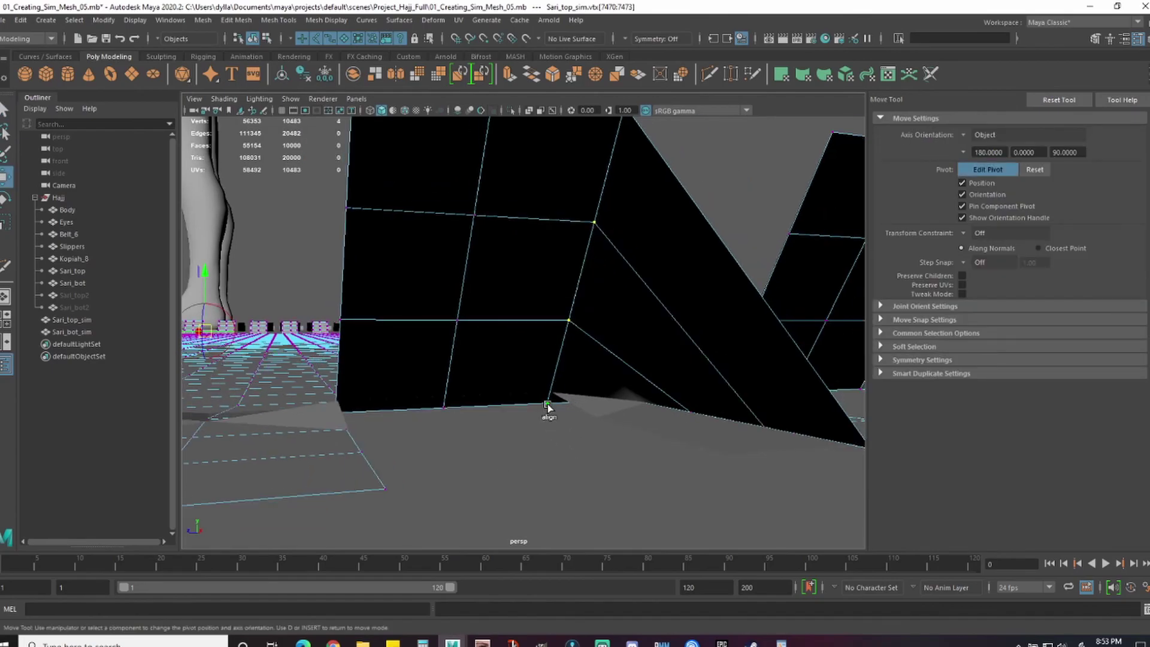
- Rotate the four selected vertices around the hinge corner to lay them down level with the flat block
{"action": "key", "text": "e"}
{"action": "left_click_drag", "start_coordinate": [605, 443], "coordinate": [578, 426], "text": "alt"}
{"action": "right_click_drag", "start_coordinate": [577, 426], "coordinate": [533, 449], "text": "alt"}
{"action": "left_click_drag", "start_coordinate": [533, 449], "coordinate": [646, 417], "text": "alt"}
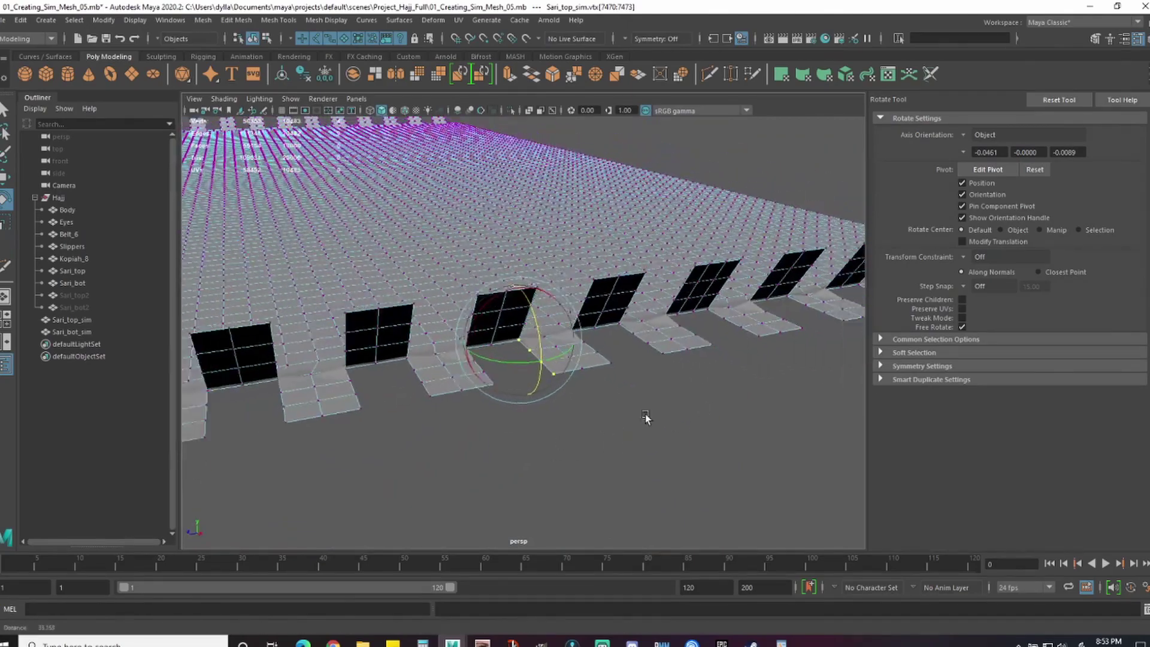